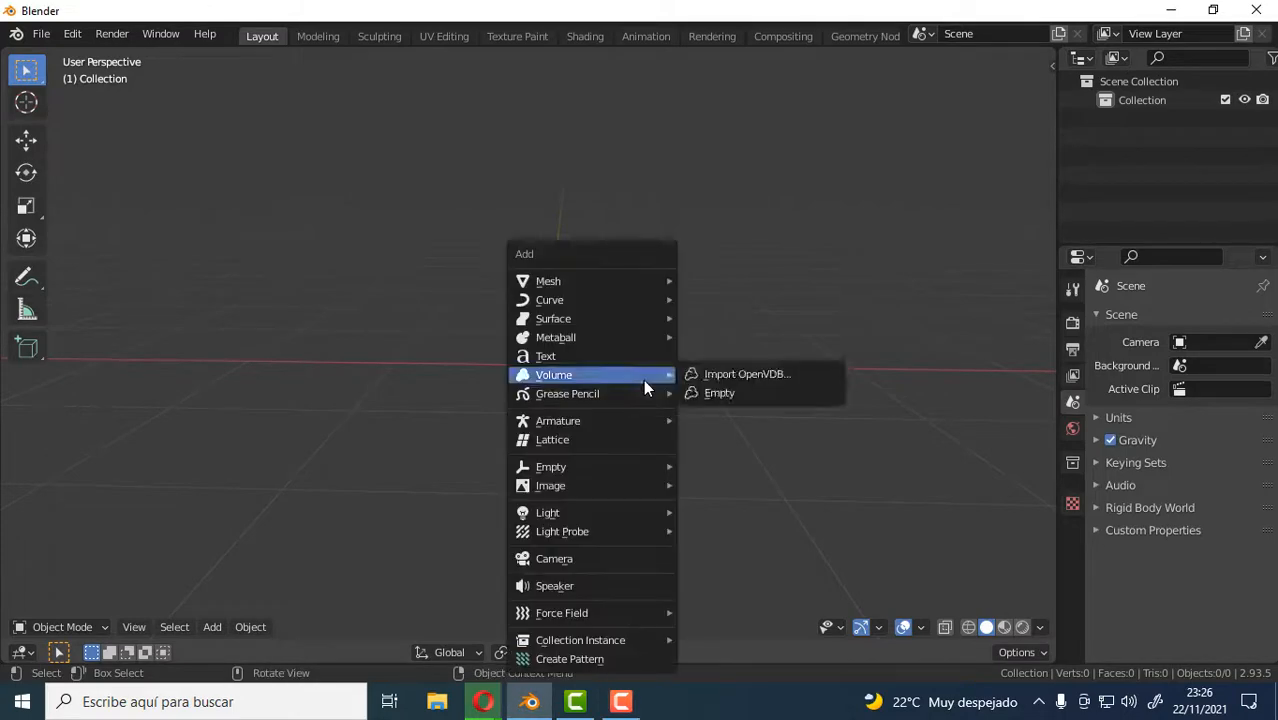
Add a plane mesh at the centre of the scene.
{"action": "mouse_move", "coordinate": [613, 281]}
{"action": "left_click", "coordinate": [724, 284]}
{"action": "middle_click_drag", "start_coordinate": [732, 290], "coordinate": [525, 397]}
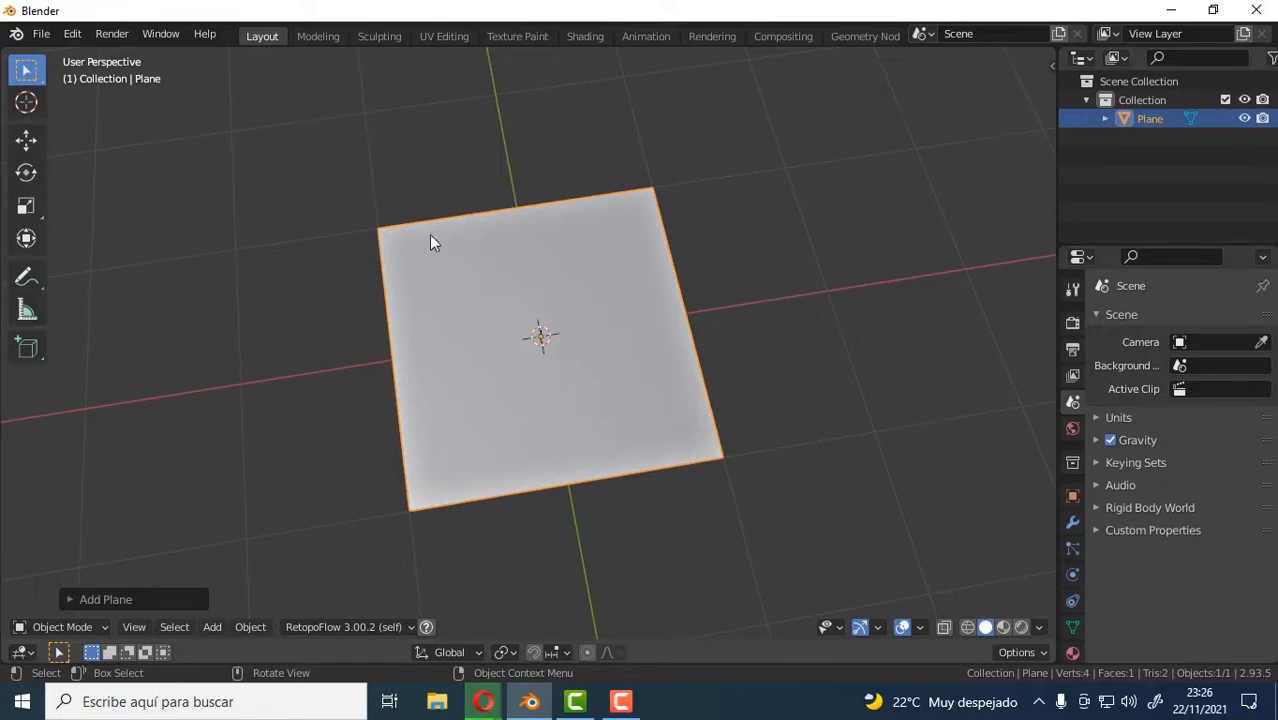
{"action": "middle_click_drag", "start_coordinate": [775, 460], "coordinate": [762, 391]}
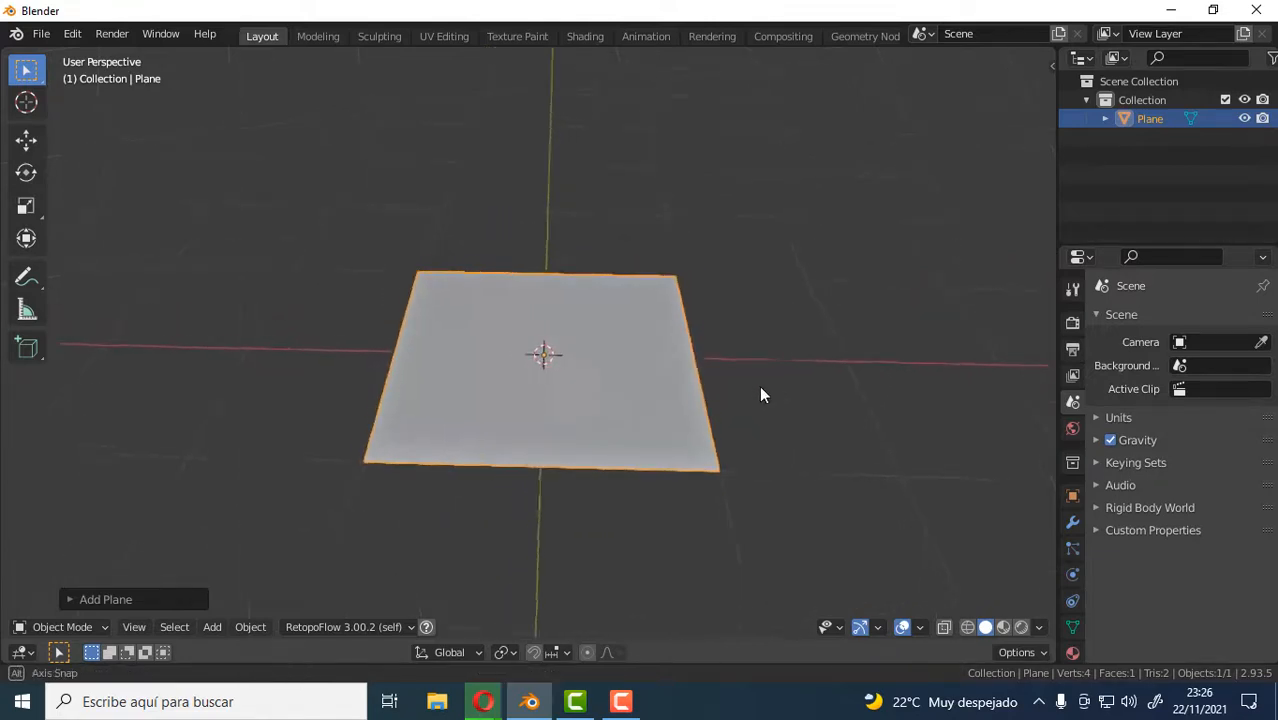
Examine the plane's UV layout in the UV Editing workspace.
{"action": "left_click", "coordinate": [444, 35]}
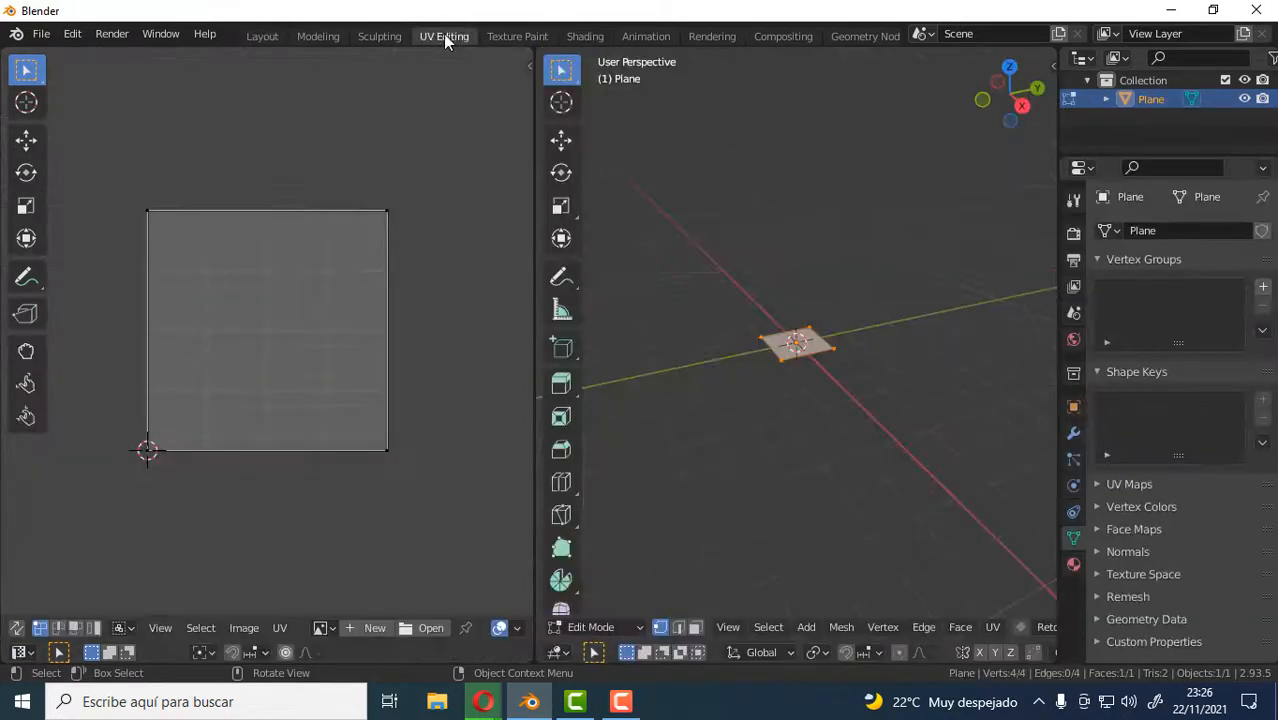
{"action": "middle_click_drag", "start_coordinate": [291, 351], "coordinate": [279, 335]}
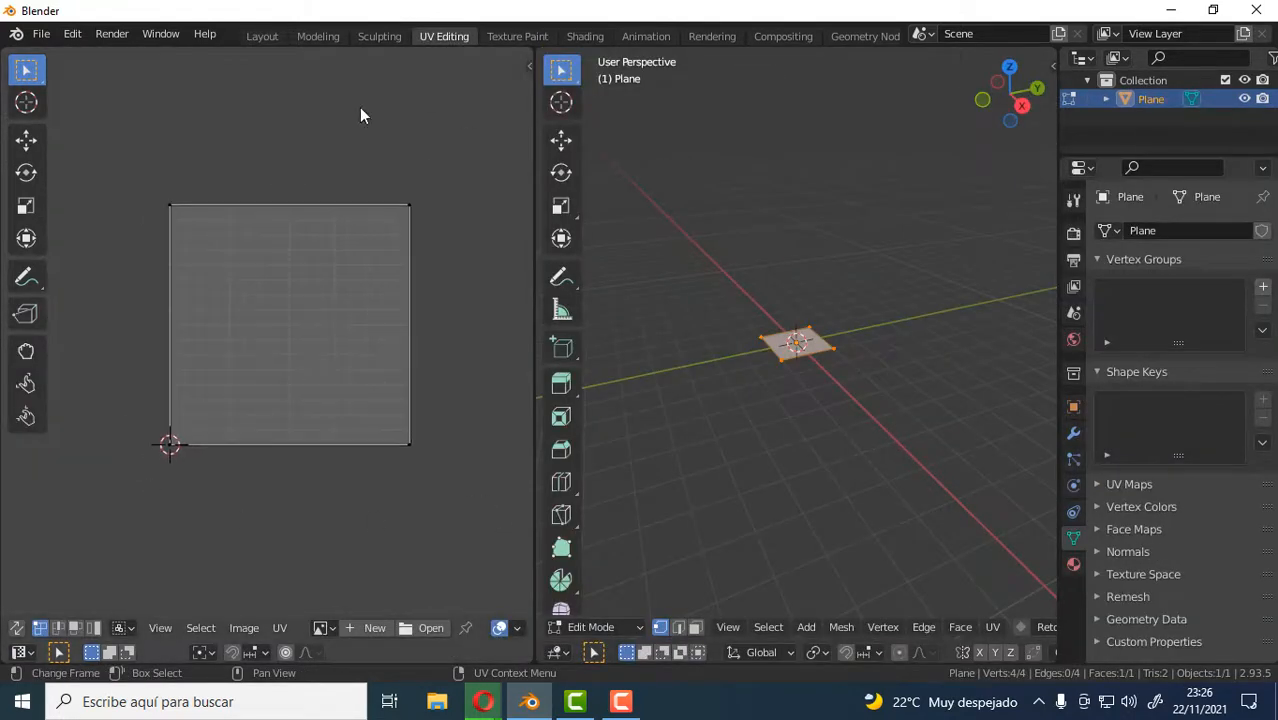
{"action": "middle_click_drag", "start_coordinate": [953, 431], "coordinate": [828, 371]}
Return to Object Mode and replace the plane with a monkey mesh.
{"action": "key", "text": "Tab"}
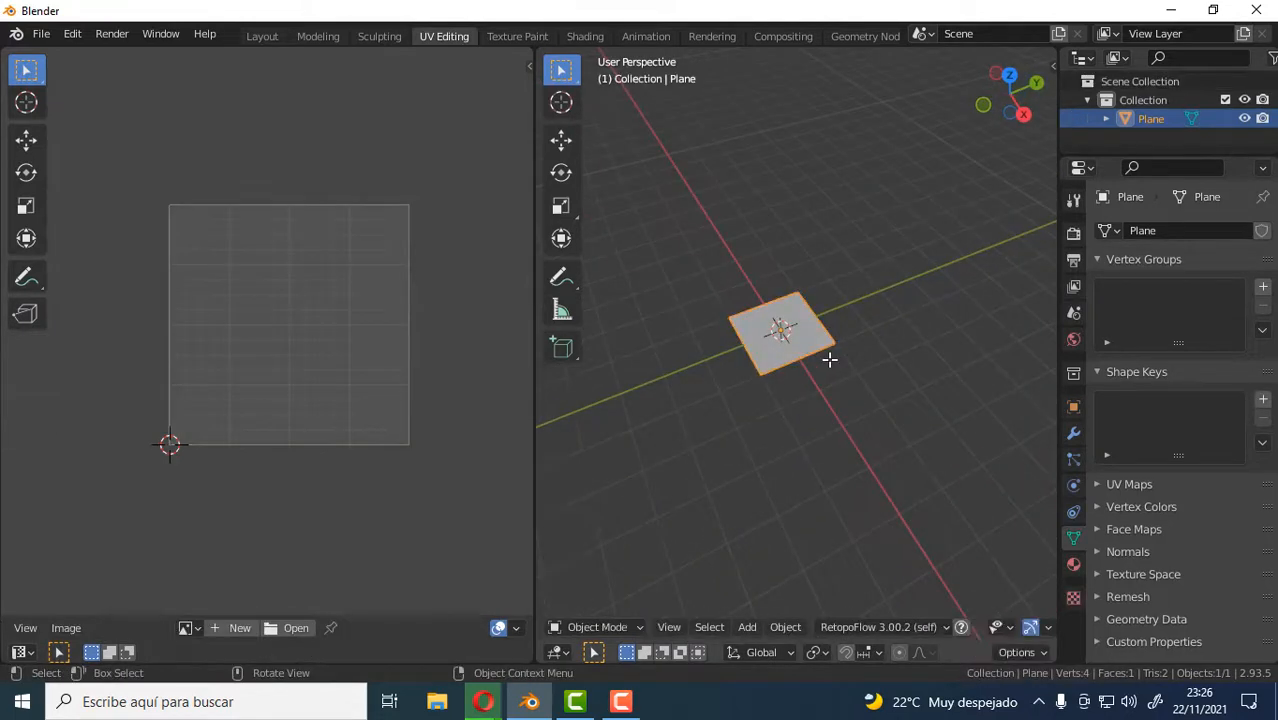
{"action": "key", "text": "Delete"}
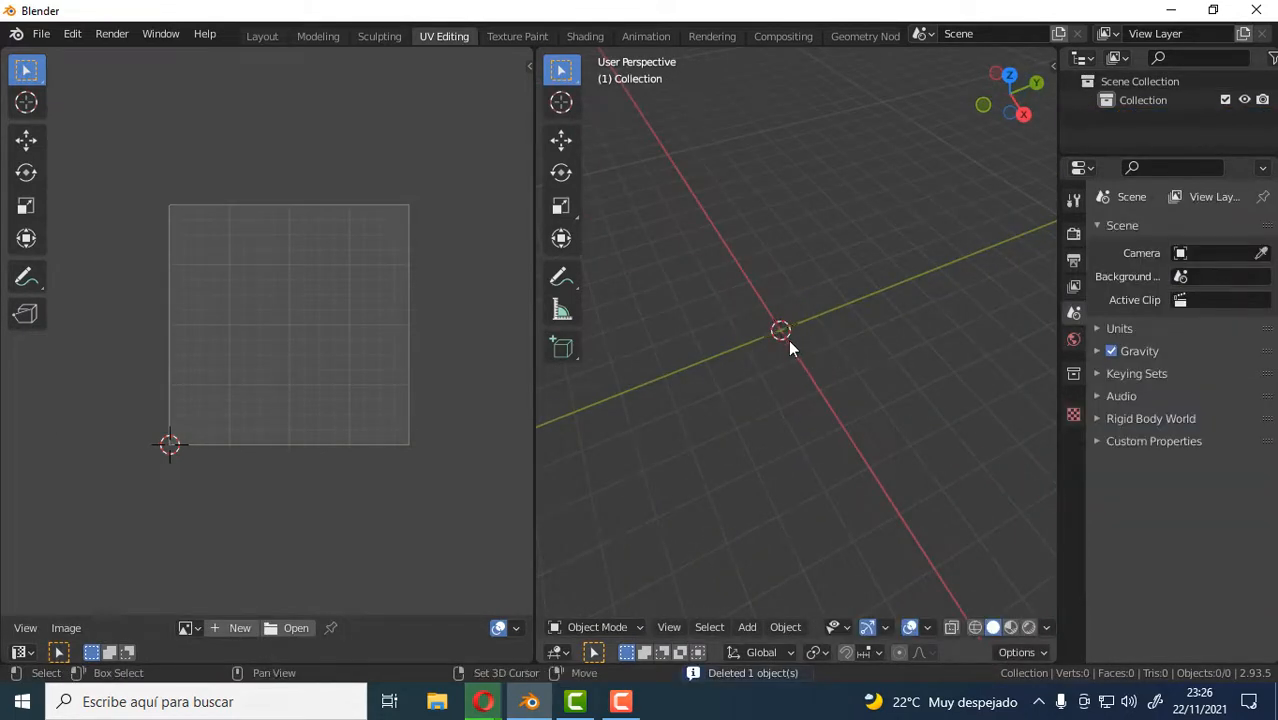
{"action": "key", "text": "shift+a"}
{"action": "mouse_move", "coordinate": [749, 286]}
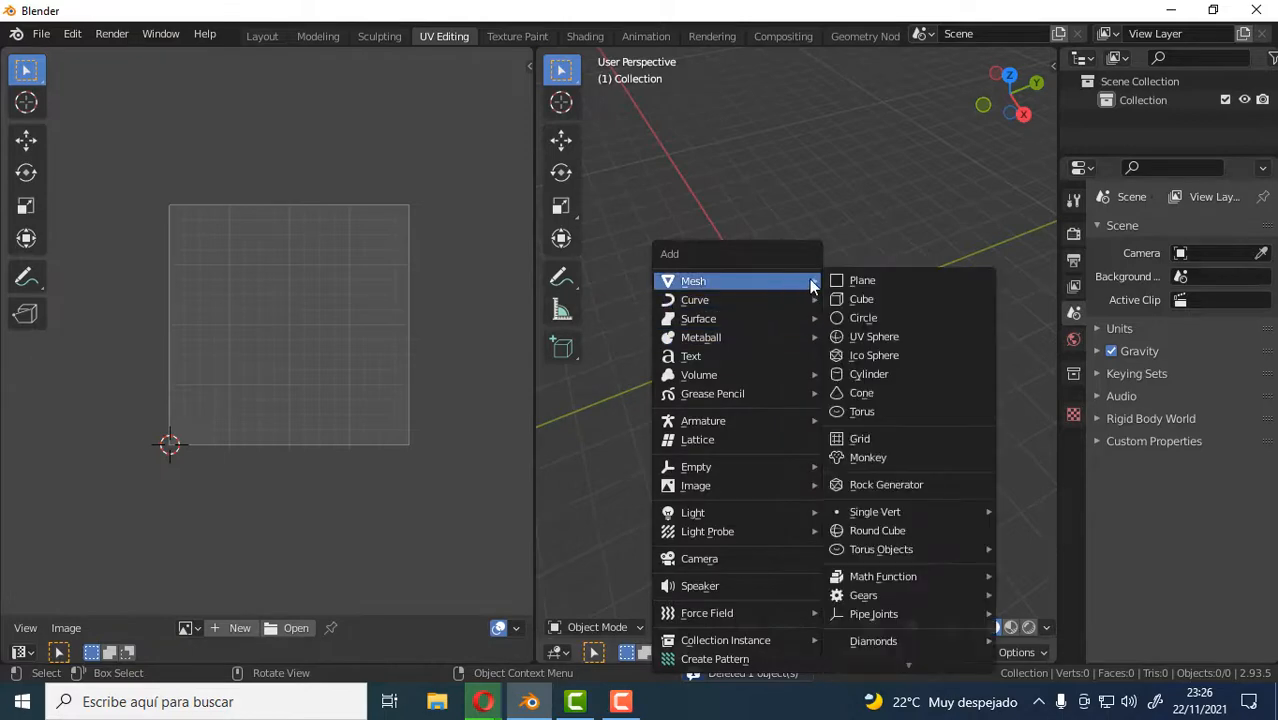
{"action": "left_click", "coordinate": [882, 457]}
Examine the monkey's UV layout in Edit Mode alongside the 3D model.
{"action": "middle_click_drag", "start_coordinate": [814, 364], "coordinate": [680, 425]}
{"action": "key", "text": "Tab"}
{"action": "scroll", "coordinate": [239, 441], "scroll_direction": "up", "scroll_amount": 4}
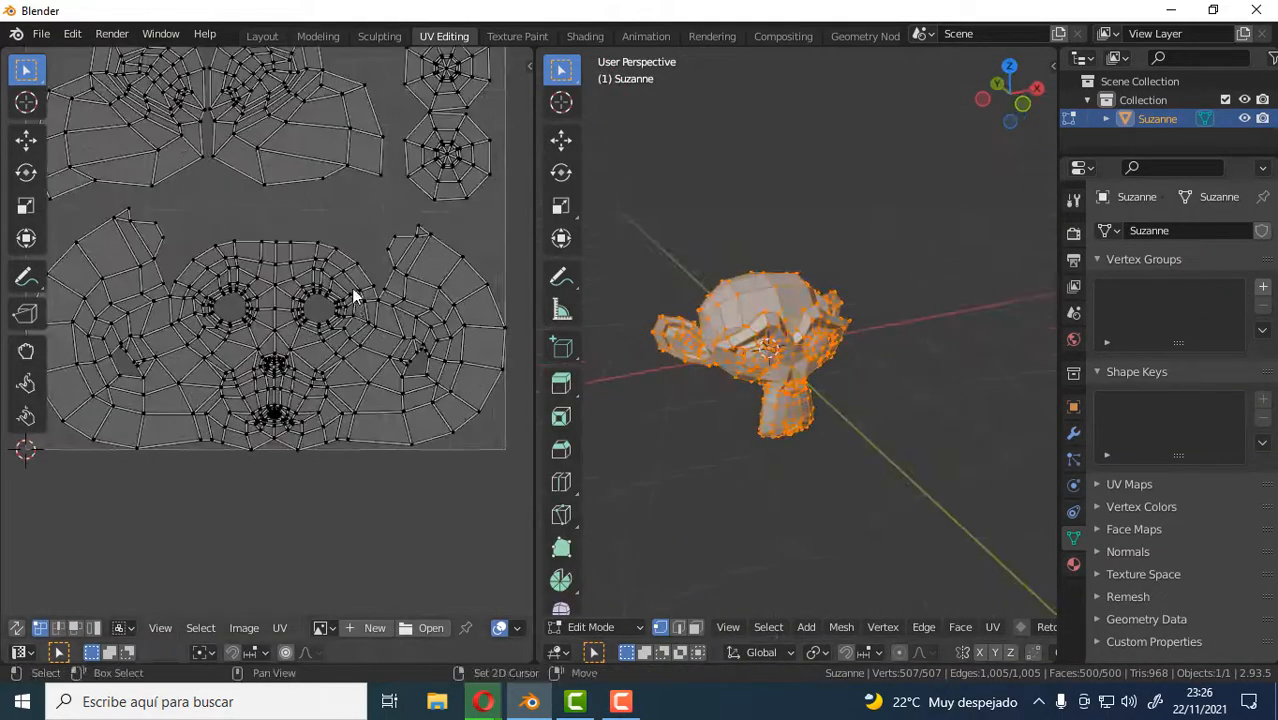
{"action": "scroll", "coordinate": [337, 422], "scroll_direction": "down", "scroll_amount": 3}
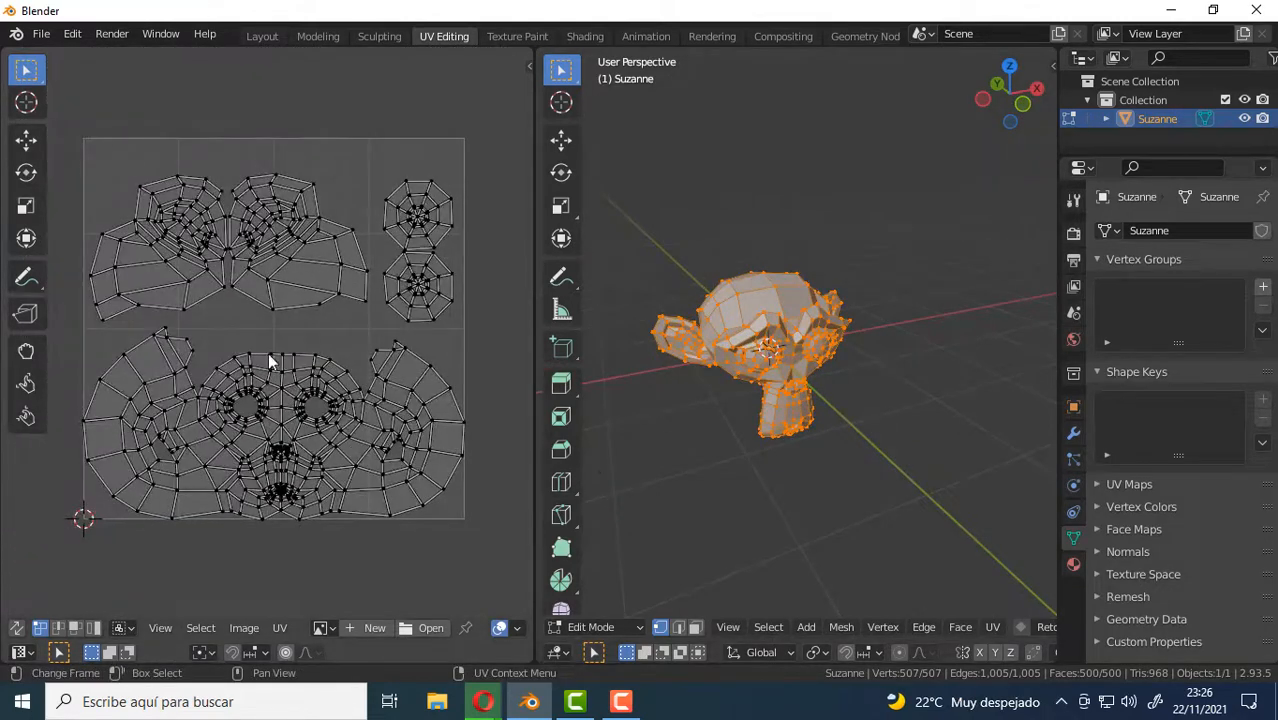
{"action": "mouse_move", "coordinate": [831, 340]}
{"action": "middle_mouse_down"}
{"action": "mouse_move", "coordinate": [815, 335]}
{"action": "mouse_move", "coordinate": [826, 328]}
{"action": "middle_mouse_up"}
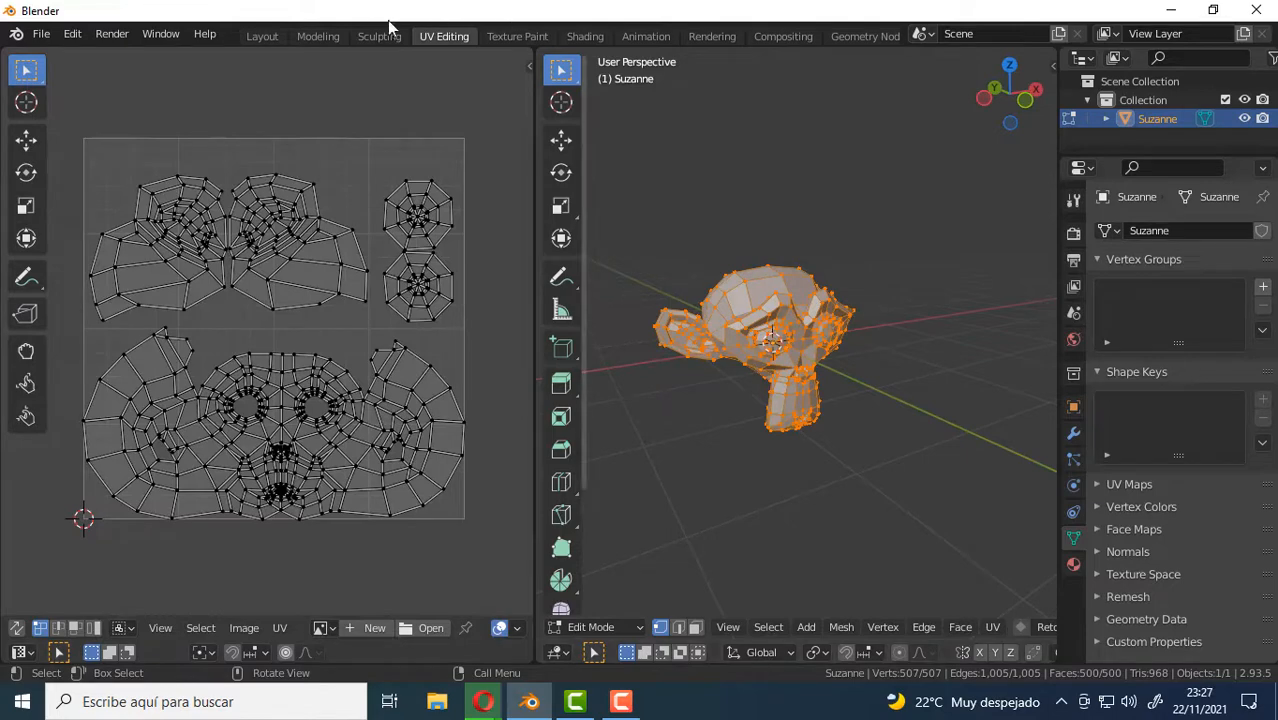
Return to the Layout workspace, then open the monkey in the Texture Paint workspace.
{"action": "left_click", "coordinate": [272, 36]}
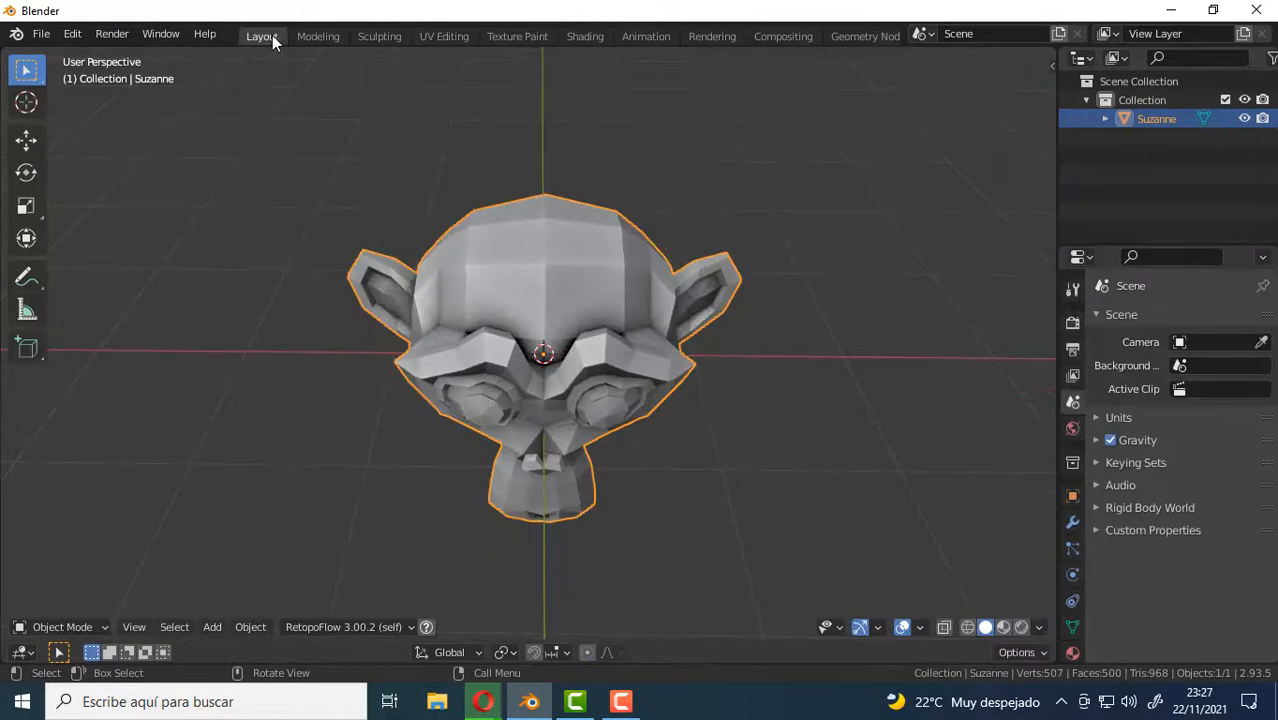
{"action": "left_click", "coordinate": [518, 36]}
{"action": "mouse_move", "coordinate": [795, 340]}
{"action": "middle_mouse_down"}
{"action": "mouse_move", "coordinate": [818, 335]}
{"action": "mouse_move", "coordinate": [800, 360]}
{"action": "mouse_move", "coordinate": [793, 351]}
{"action": "middle_mouse_up"}
{"action": "scroll", "coordinate": [818, 340], "scroll_direction": "up", "scroll_amount": 7}
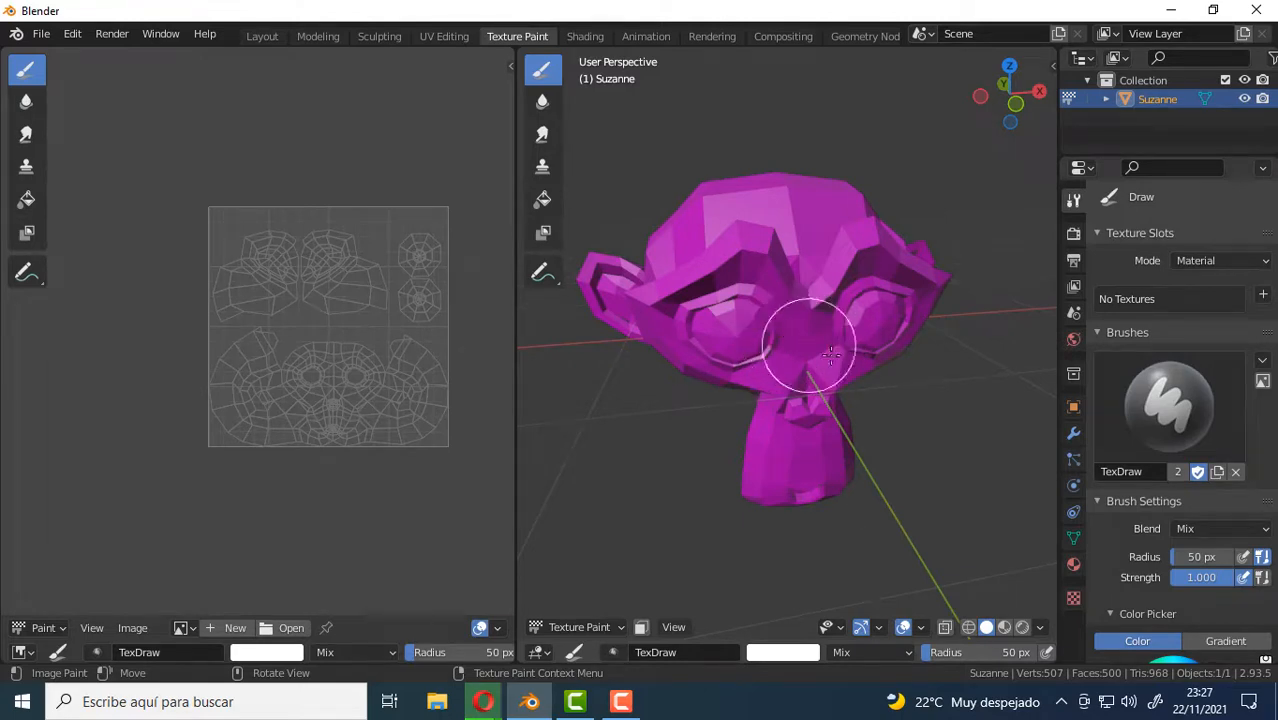
Give the monkey a new material and use an Image Texture for its Base Color.
{"action": "left_click", "coordinate": [1073, 565]}
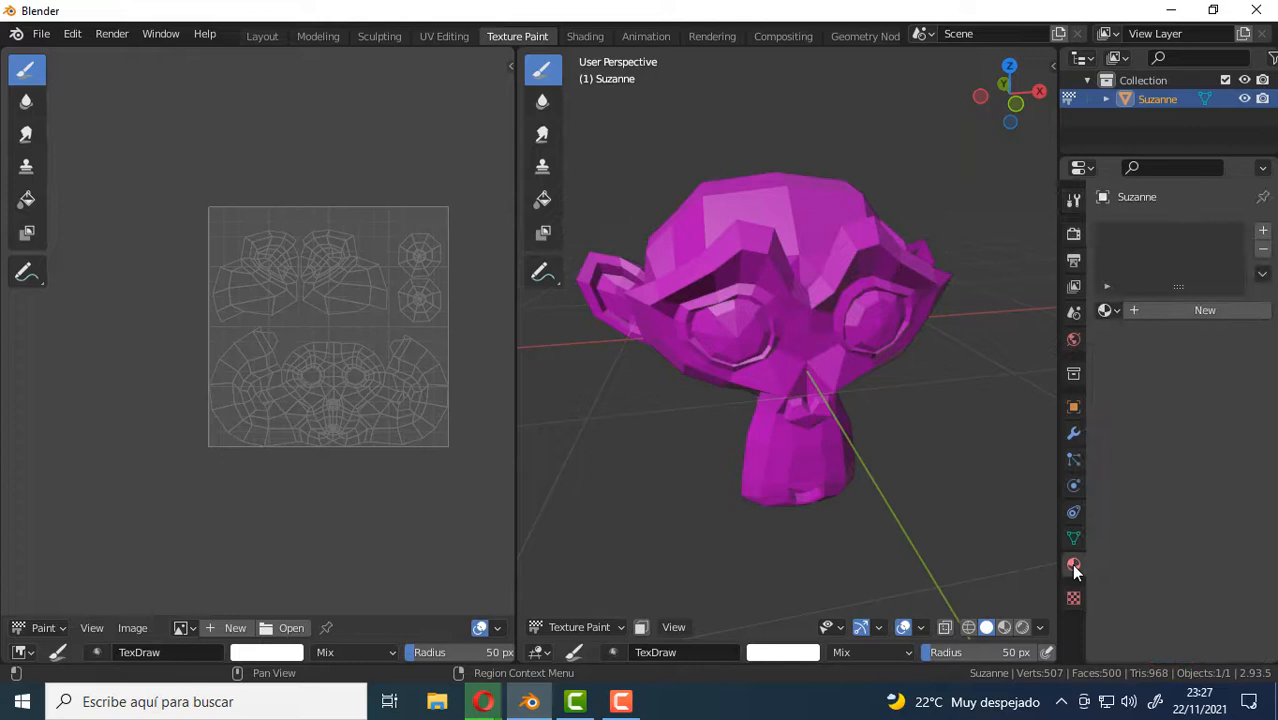
{"action": "left_click", "coordinate": [1209, 312]}
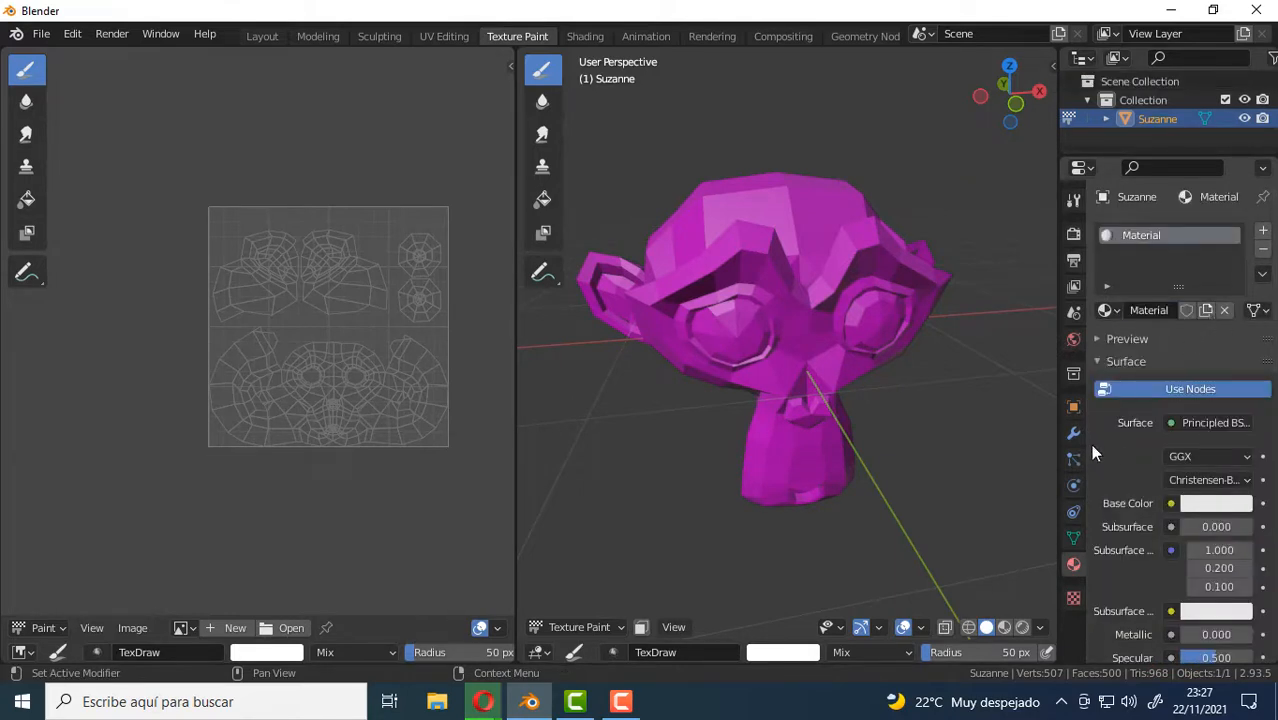
{"action": "left_click_drag", "start_coordinate": [1060, 425], "coordinate": [1016, 432]}
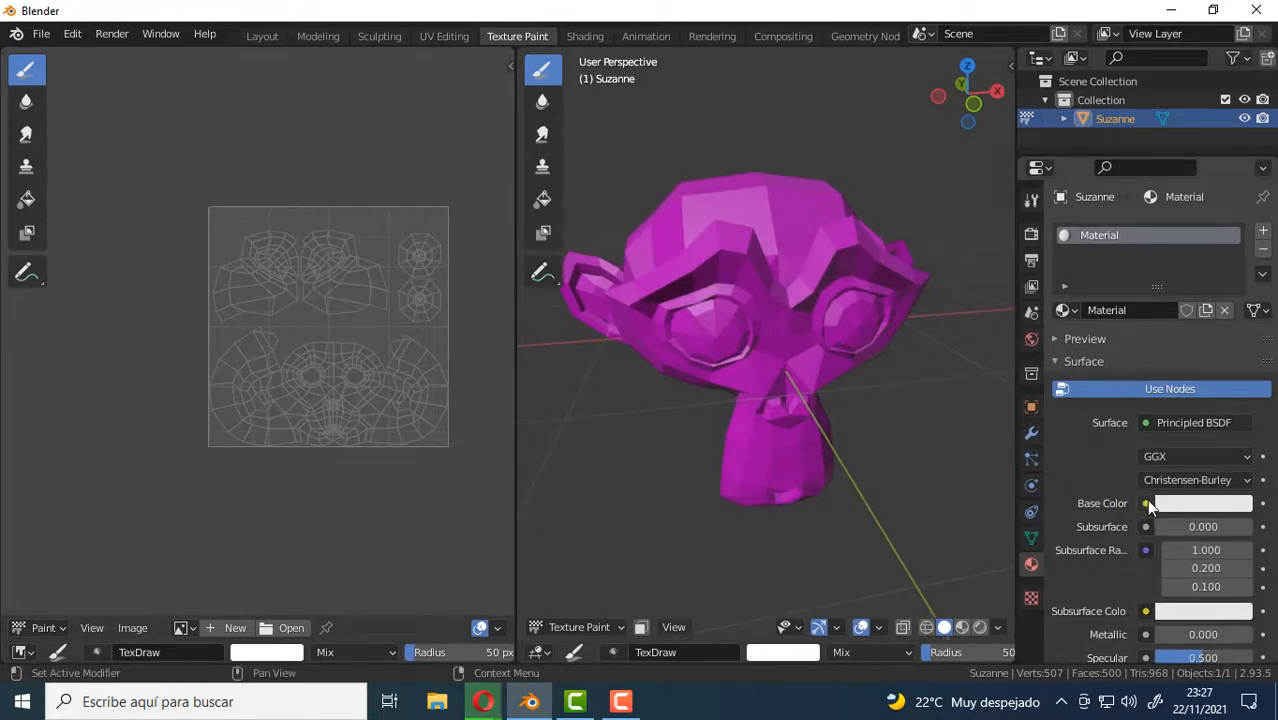
{"action": "left_click", "coordinate": [1147, 504]}
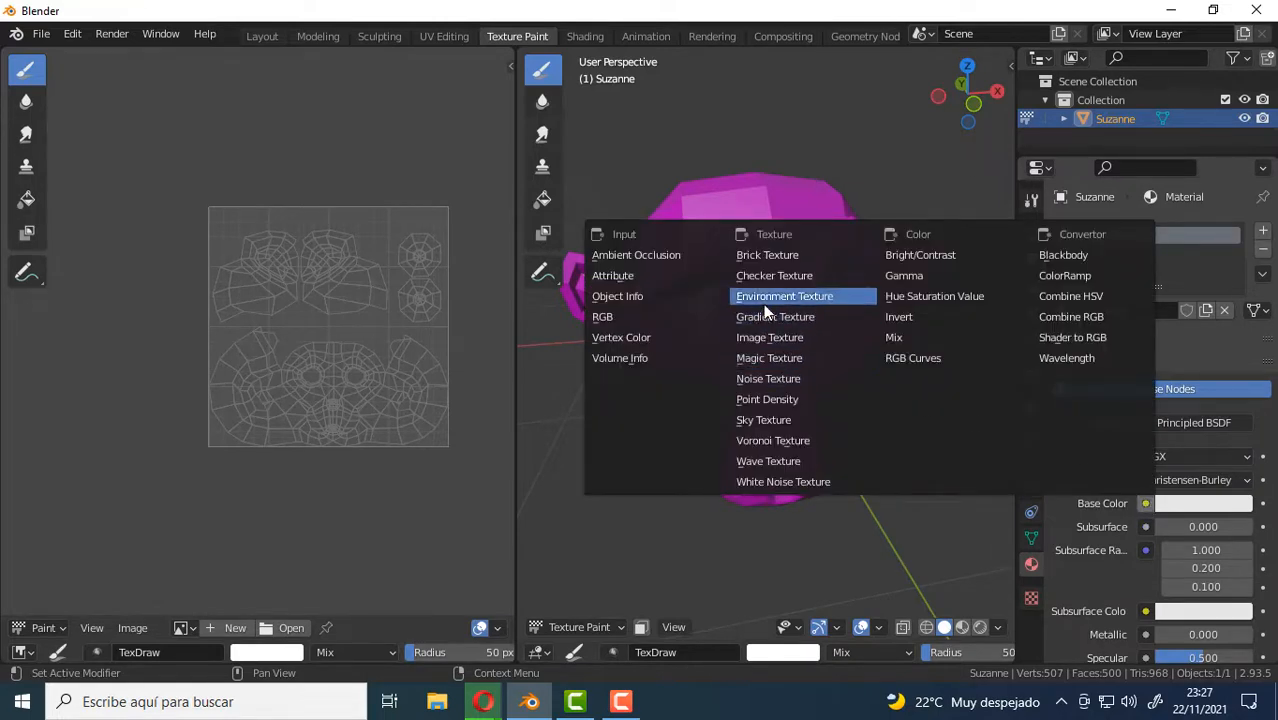
{"action": "left_click", "coordinate": [784, 337]}
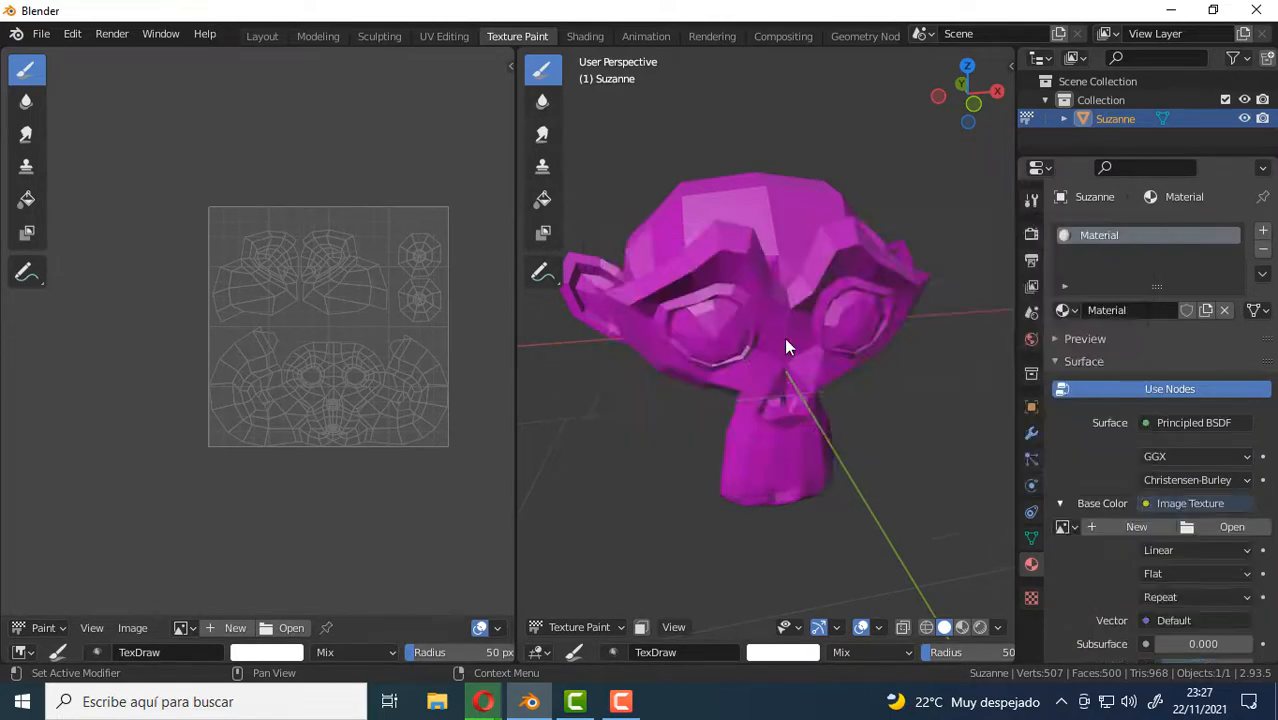
Create a new blank image named Color for the material's Base Color texture.
{"action": "left_click", "coordinate": [1122, 525]}
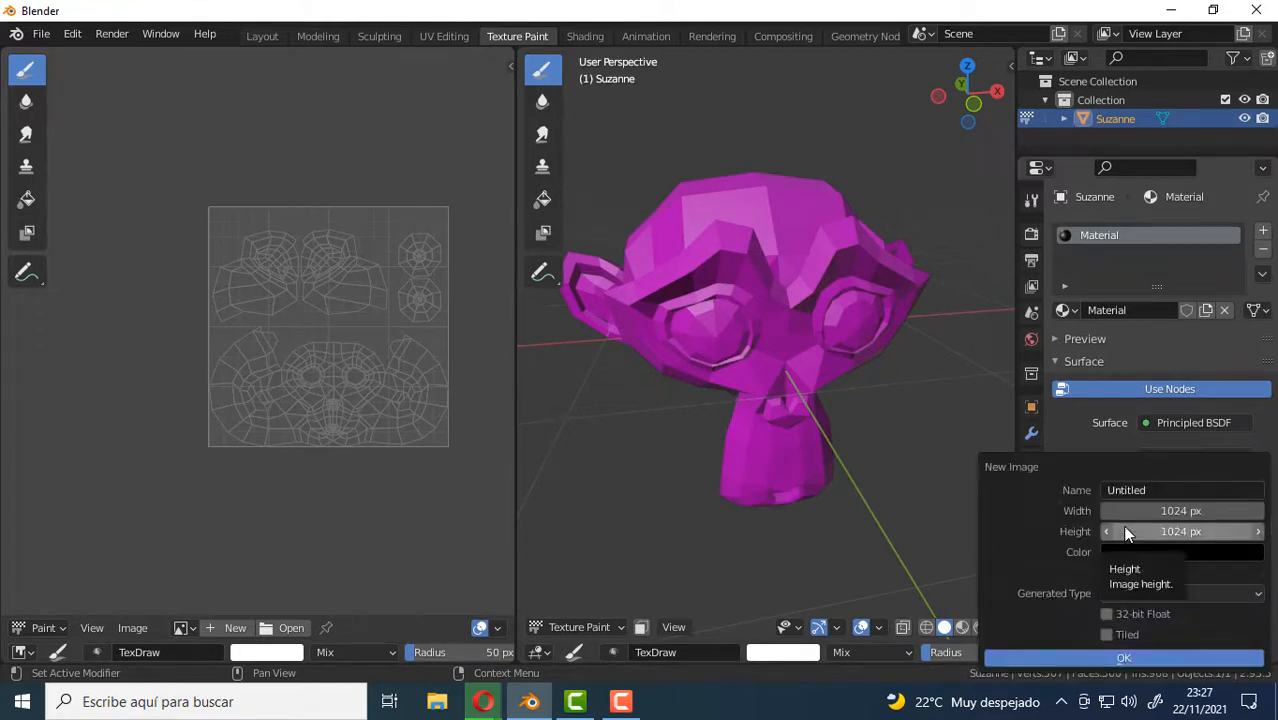
{"action": "left_click", "coordinate": [1163, 489]}
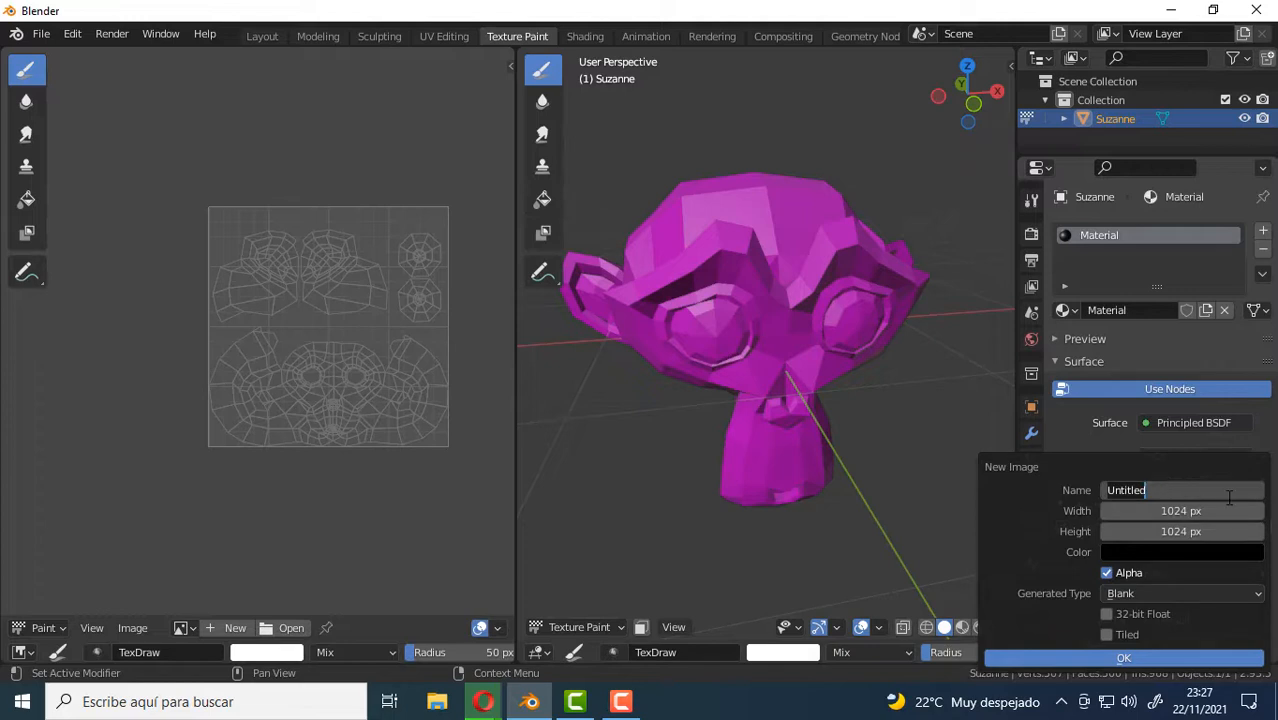
{"action": "type", "text": "Color"}
{"action": "left_click", "coordinate": [1133, 660]}
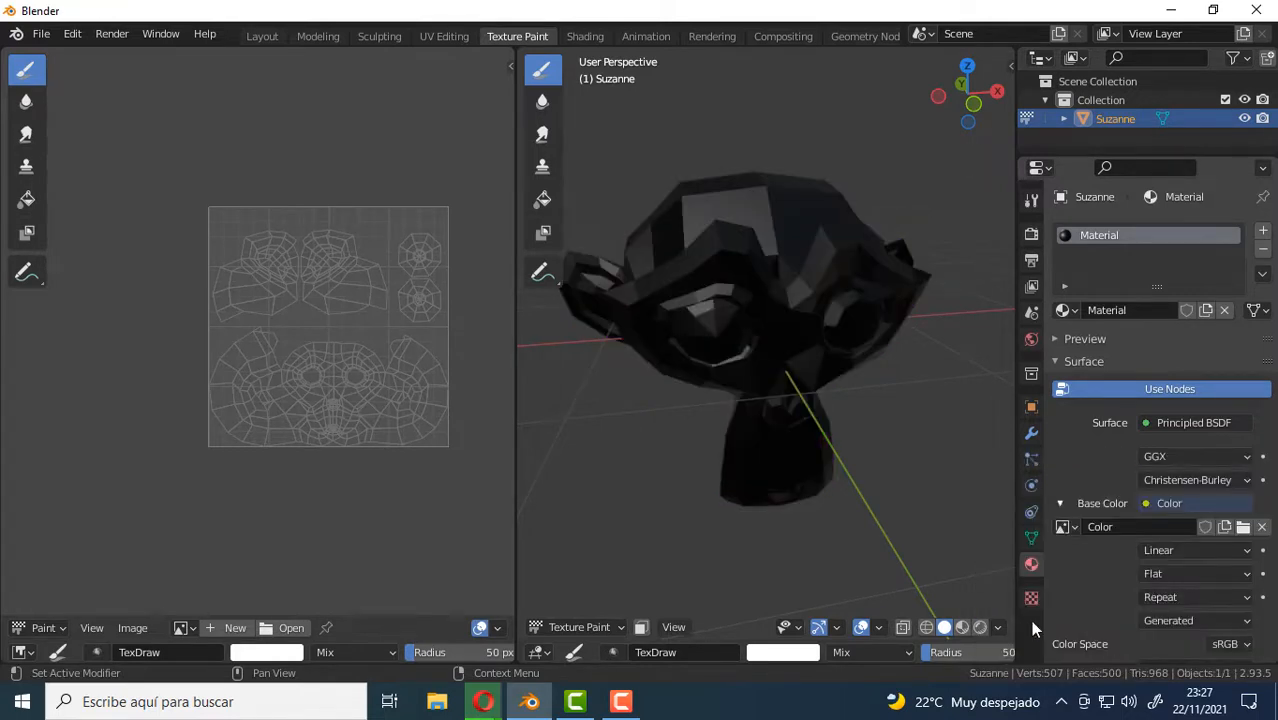
Inspect the monkey and show the Color image behind its UV layout in the image editor.
{"action": "middle_click_drag", "start_coordinate": [672, 308], "coordinate": [770, 365]}
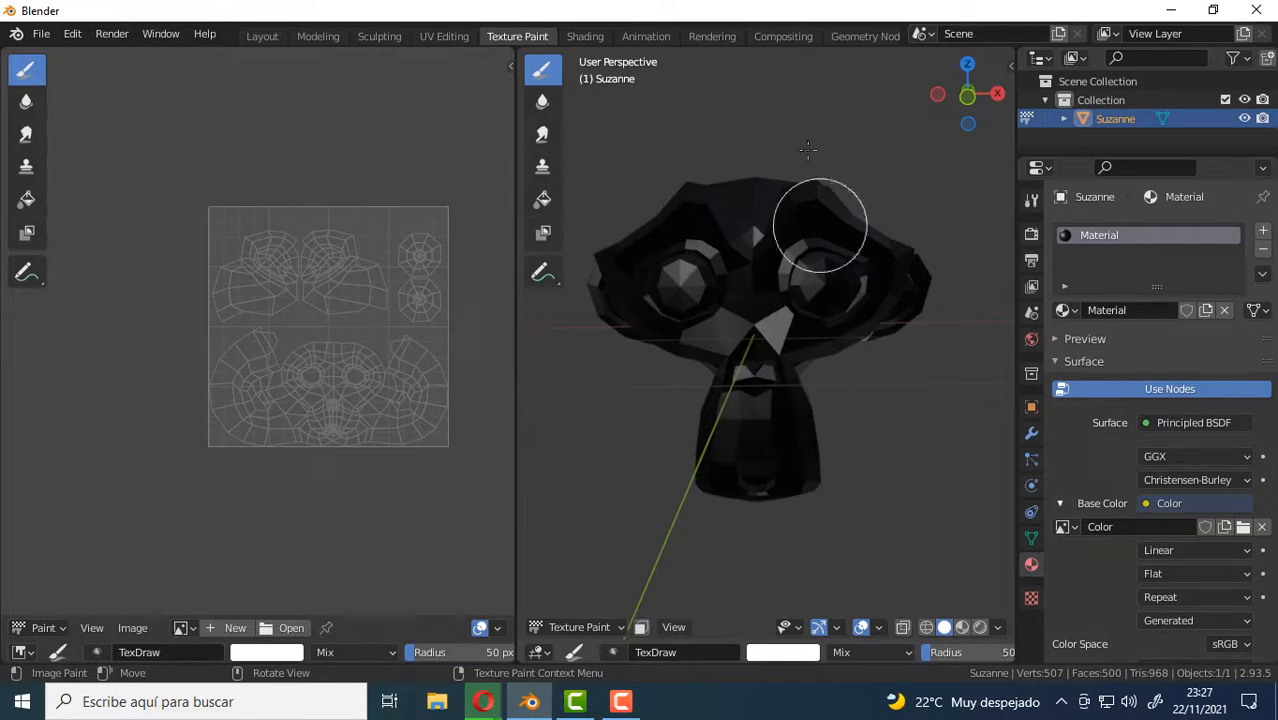
{"action": "middle_click_drag", "start_coordinate": [793, 320], "coordinate": [836, 377]}
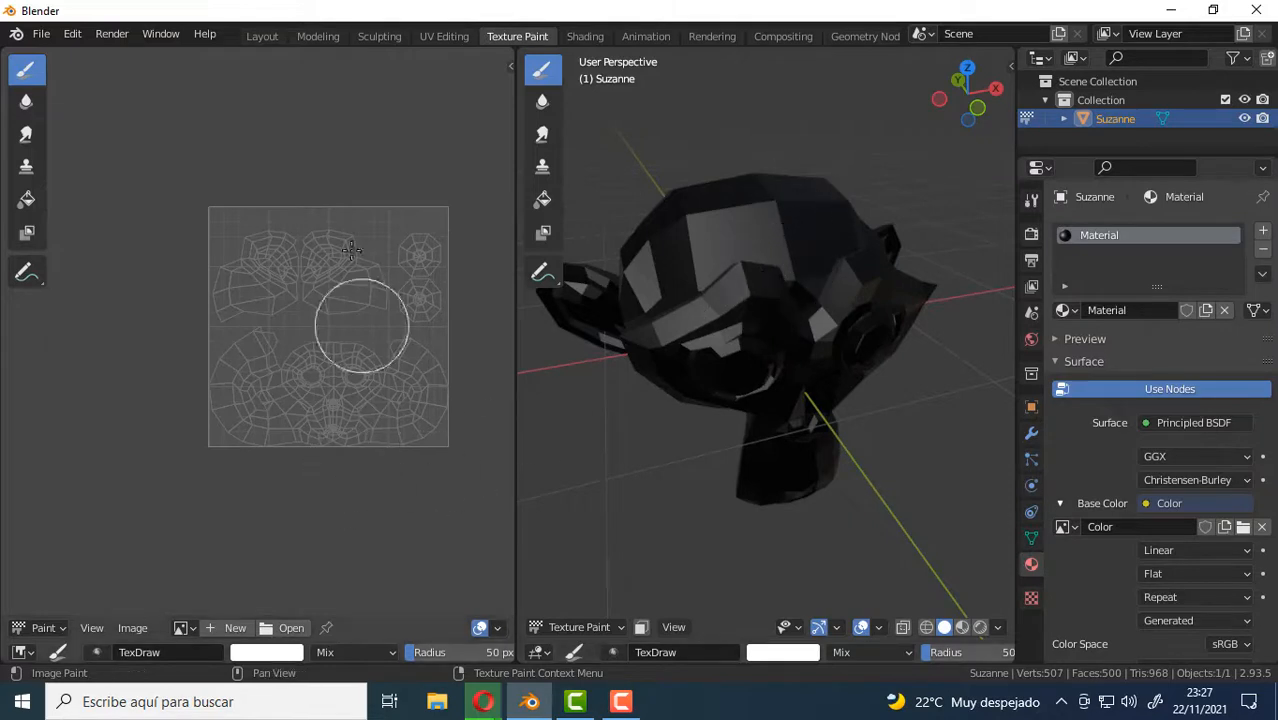
{"action": "scroll", "coordinate": [215, 390], "scroll_direction": "up", "scroll_amount": 2}
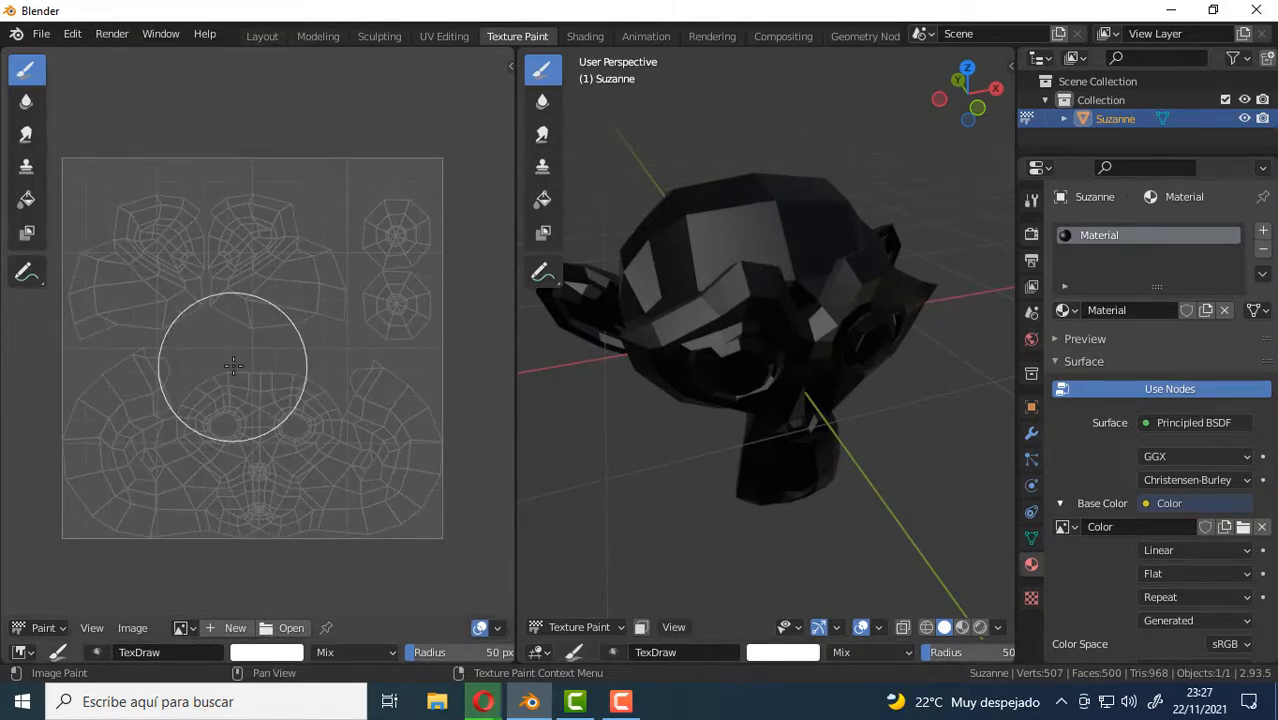
{"action": "left_click", "coordinate": [183, 628]}
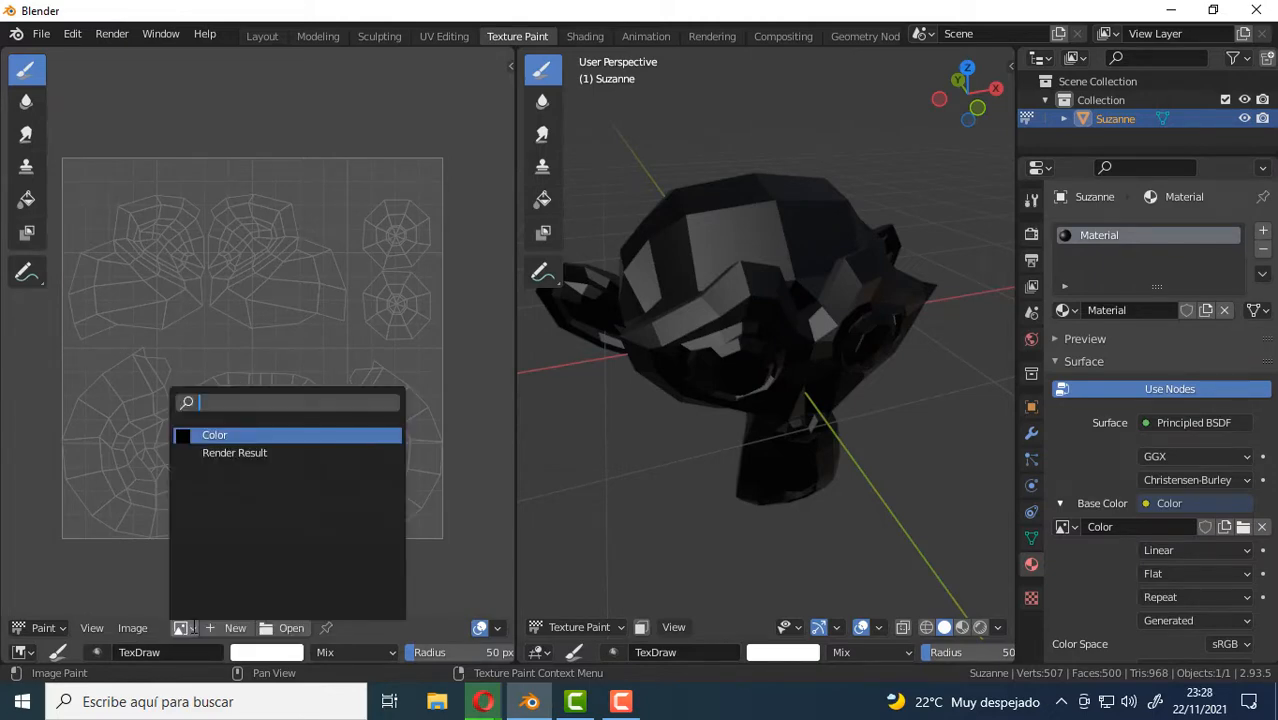
{"action": "left_click", "coordinate": [226, 434]}
{"action": "scroll", "coordinate": [257, 300], "scroll_direction": "down", "scroll_amount": 5}
{"action": "scroll", "coordinate": [317, 272], "scroll_direction": "up", "scroll_amount": 1}
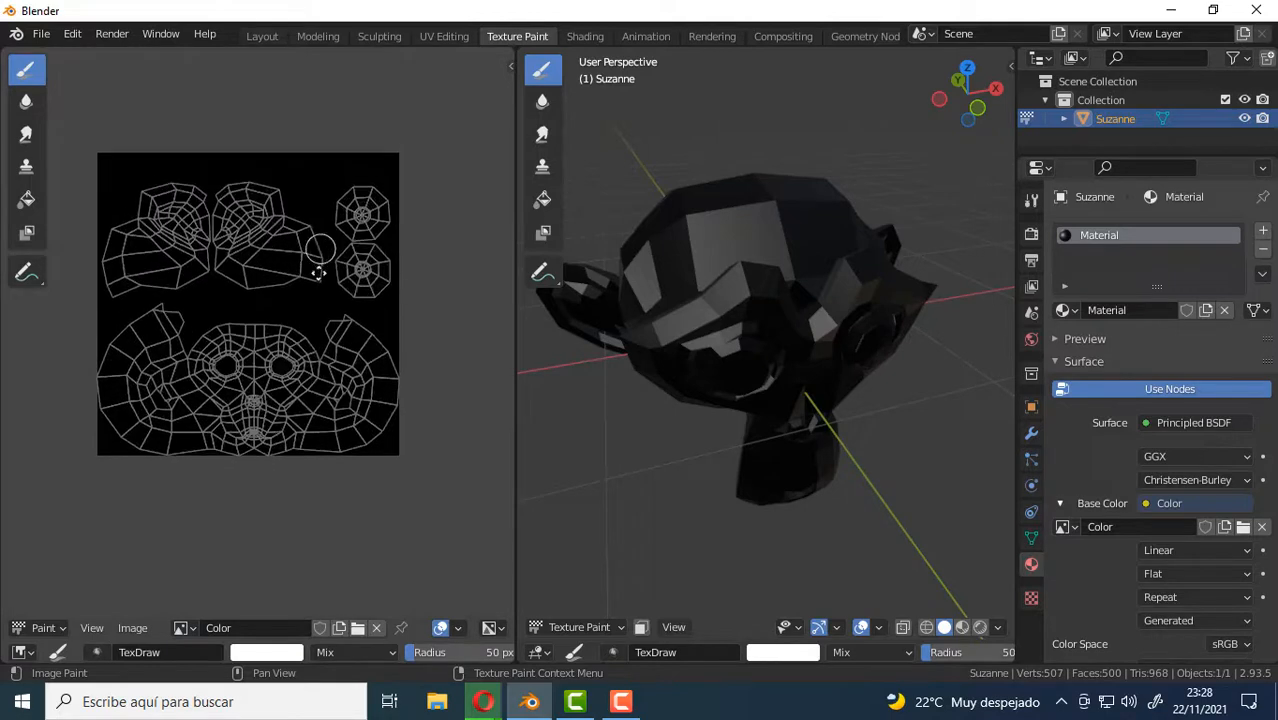
{"action": "middle_click_drag", "start_coordinate": [317, 272], "coordinate": [327, 300]}
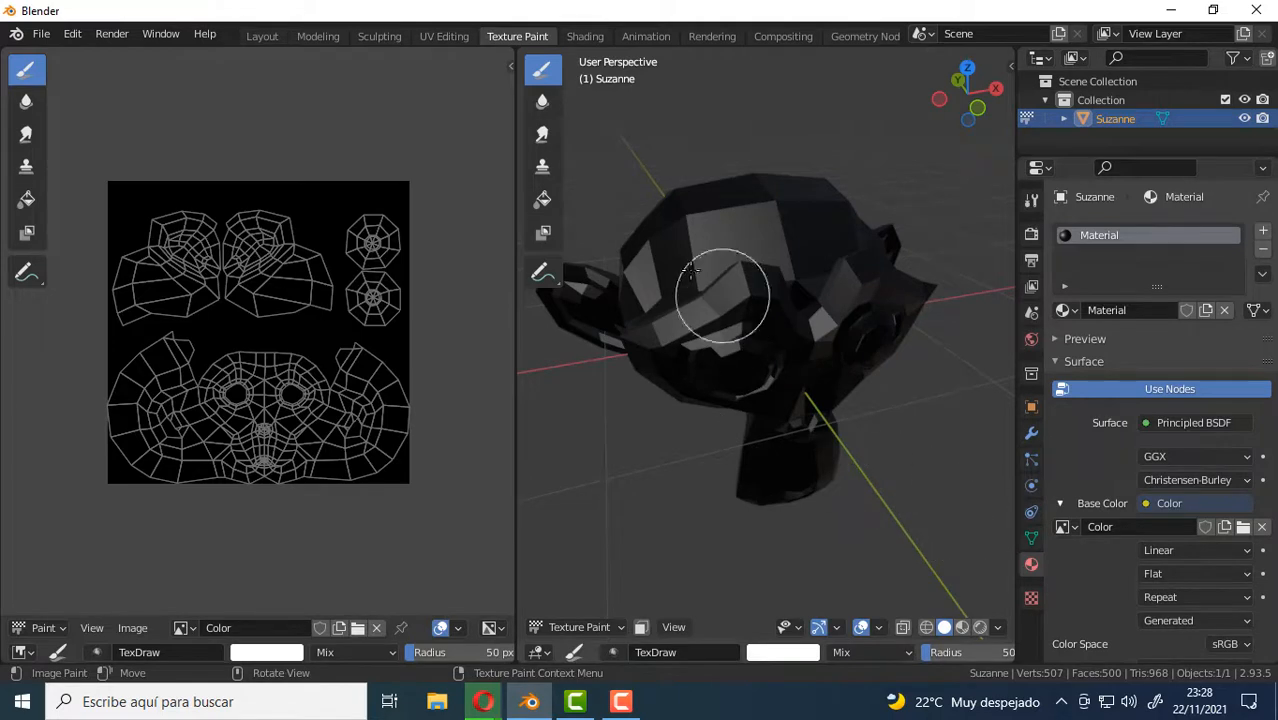
Start a new file and discard the unsaved changes.
{"action": "left_click", "coordinate": [41, 34]}
{"action": "mouse_move", "coordinate": [78, 55]}
{"action": "left_click", "coordinate": [248, 54]}
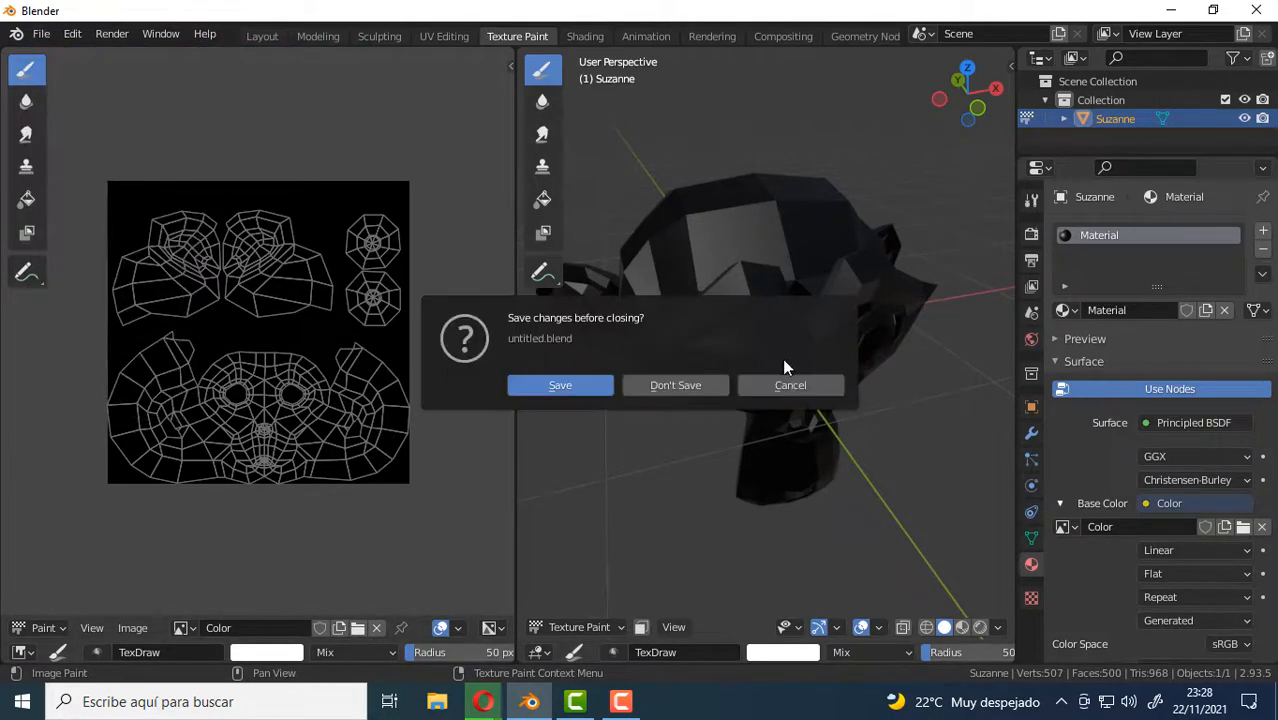
{"action": "left_click", "coordinate": [660, 384]}
Add a monkey mesh to the empty scene and open it in the Texture Paint workspace.
{"action": "key", "text": "shift+a"}
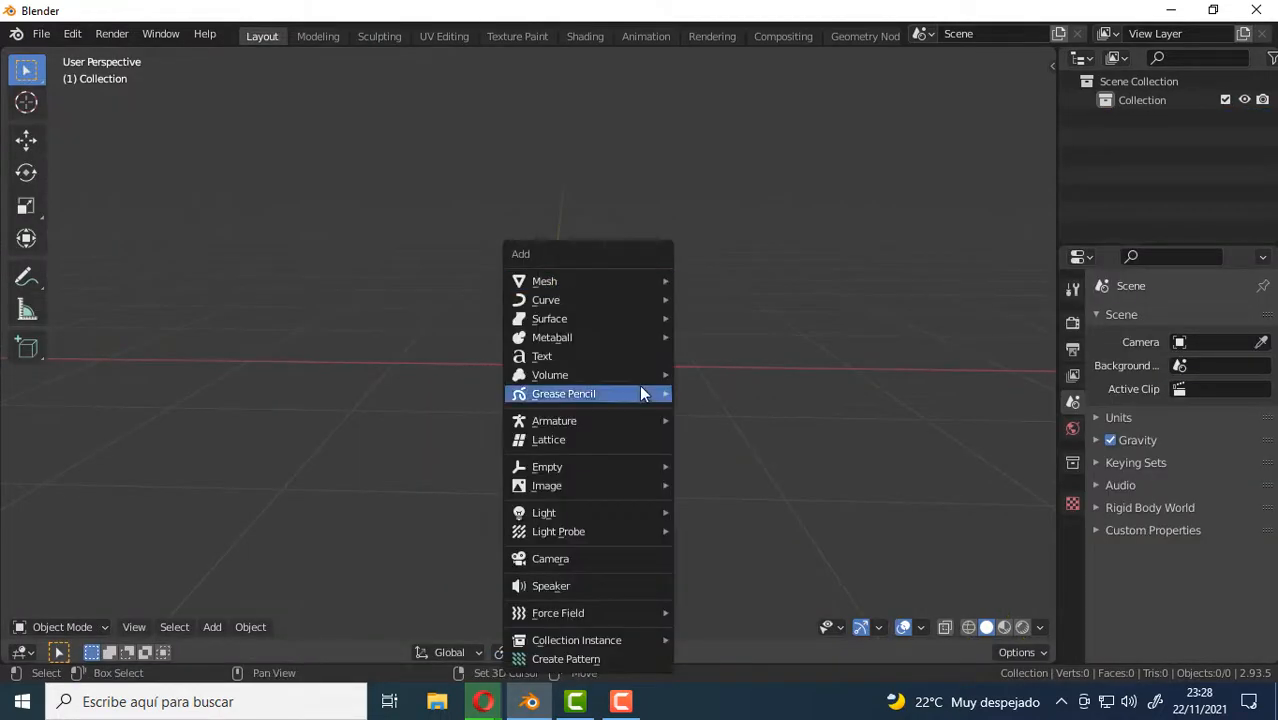
{"action": "mouse_move", "coordinate": [574, 280]}
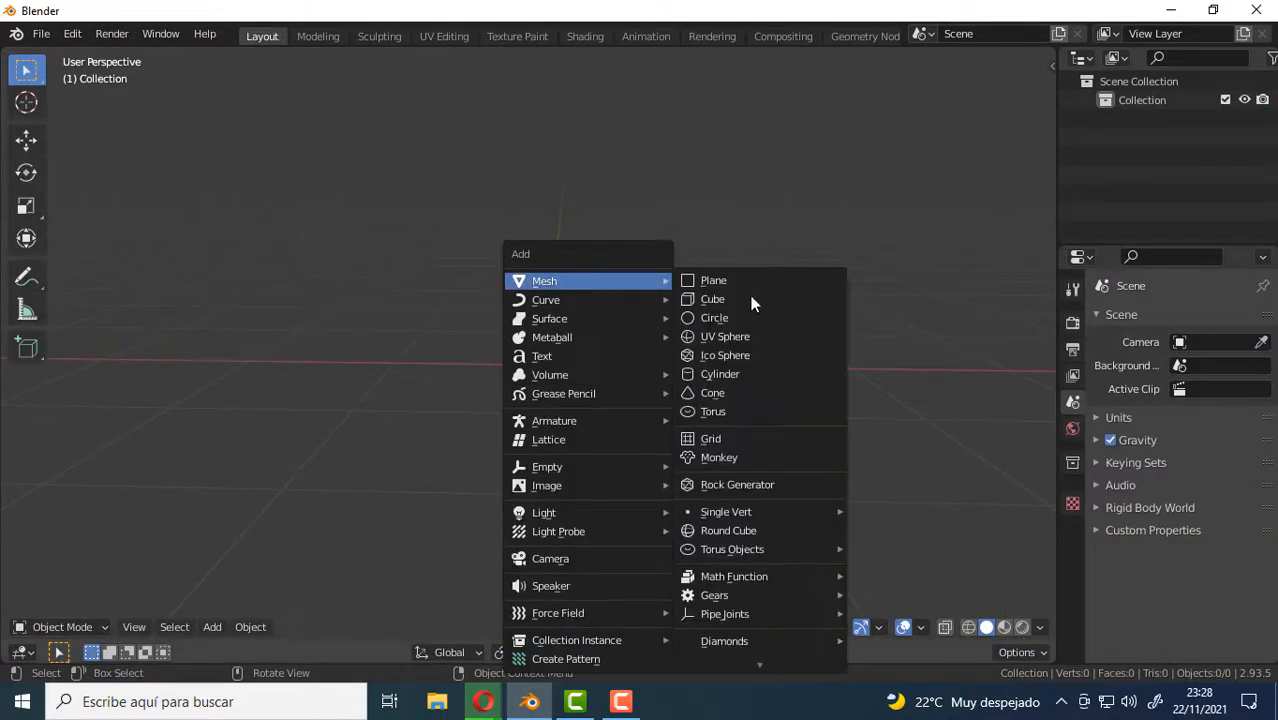
{"action": "left_click", "coordinate": [742, 460]}
{"action": "middle_click_drag", "start_coordinate": [668, 380], "coordinate": [790, 337]}
{"action": "left_click", "coordinate": [517, 38]}
{"action": "scroll", "coordinate": [790, 337], "scroll_direction": "up", "scroll_amount": 3}
{"action": "scroll", "coordinate": [790, 337], "scroll_direction": "up", "scroll_amount": 6}
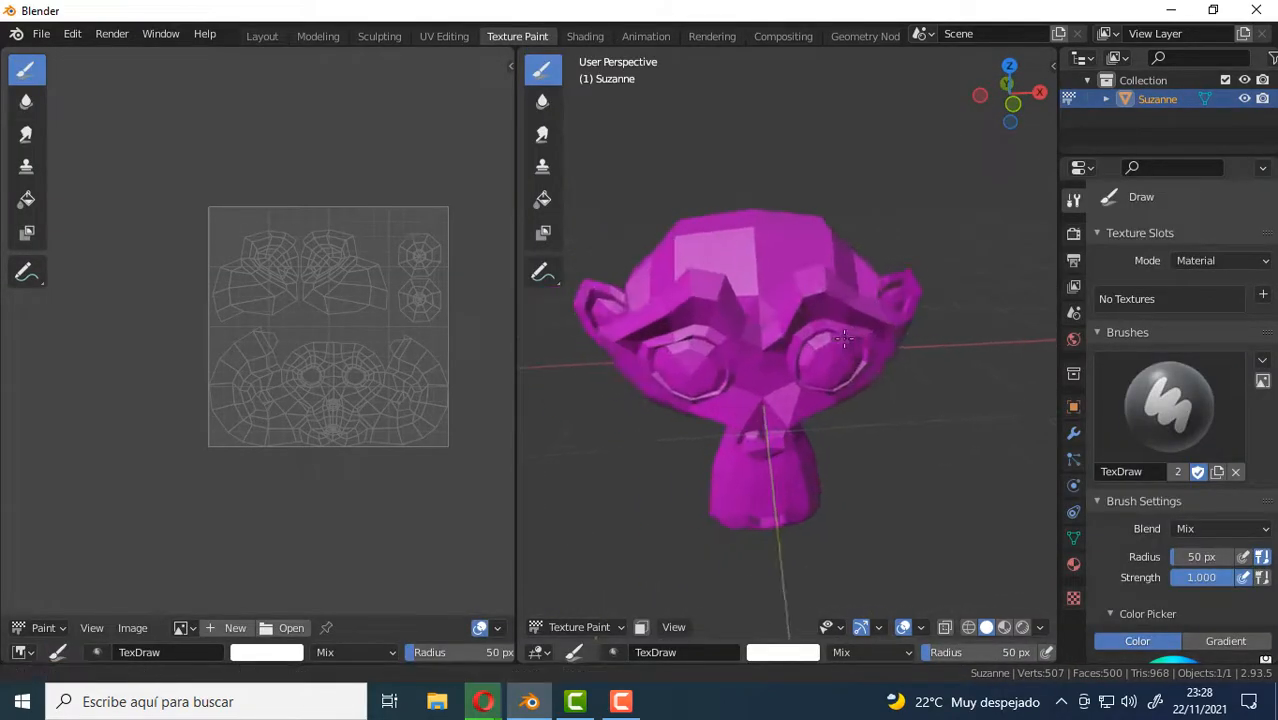
{"action": "scroll", "coordinate": [848, 318], "scroll_direction": "down", "scroll_amount": 6}
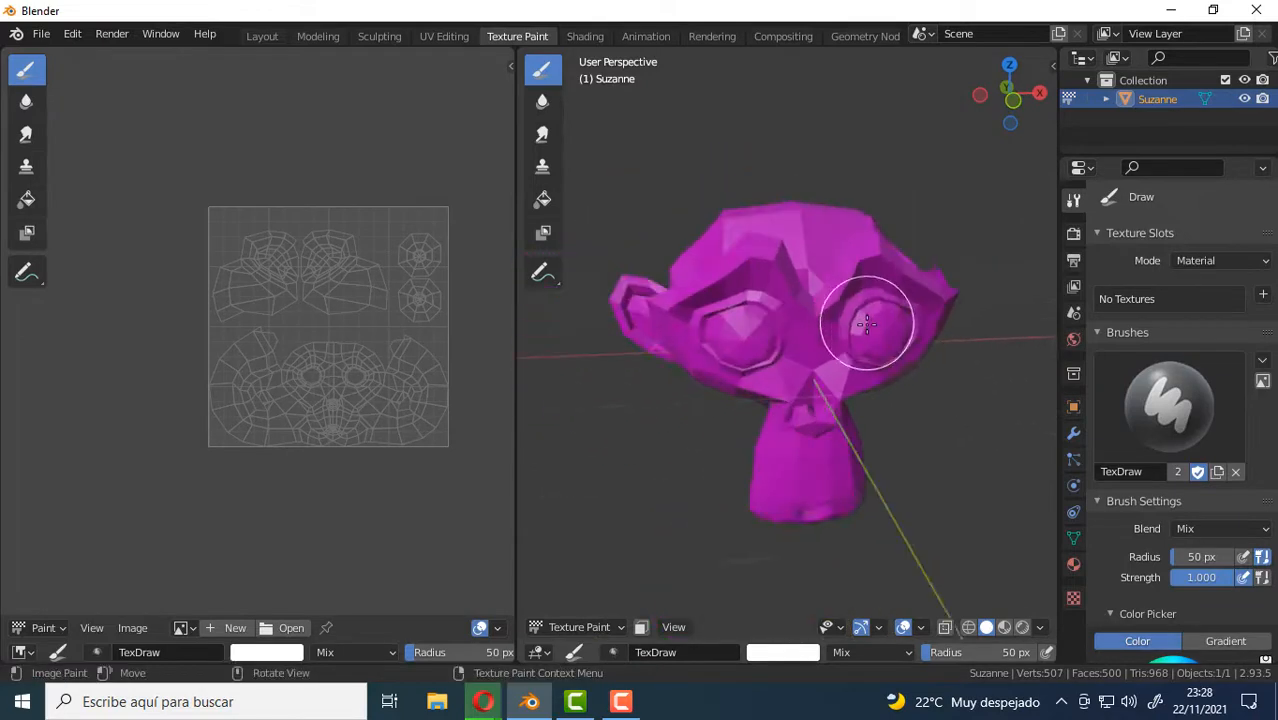
Start adding a Base Color texture paint slot and name it Color.
{"action": "left_click", "coordinate": [1264, 298]}
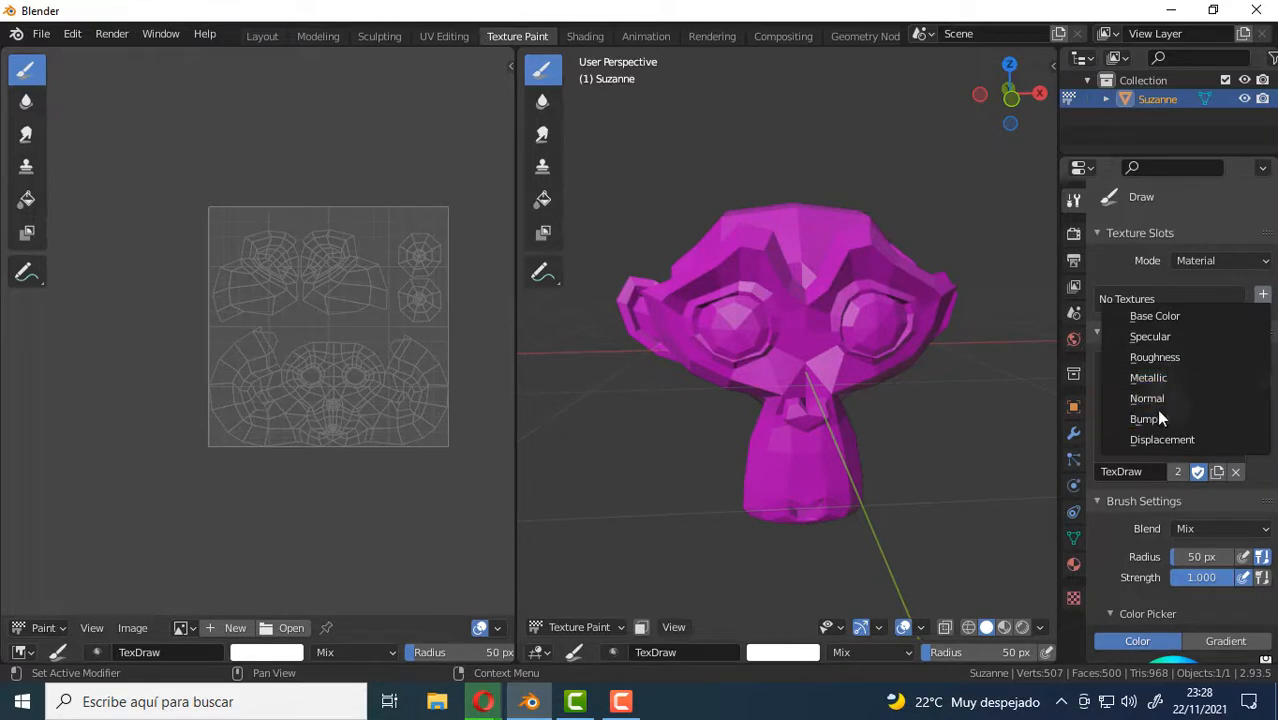
{"action": "key", "text": "Escape"}
{"action": "left_click", "coordinate": [1263, 295]}
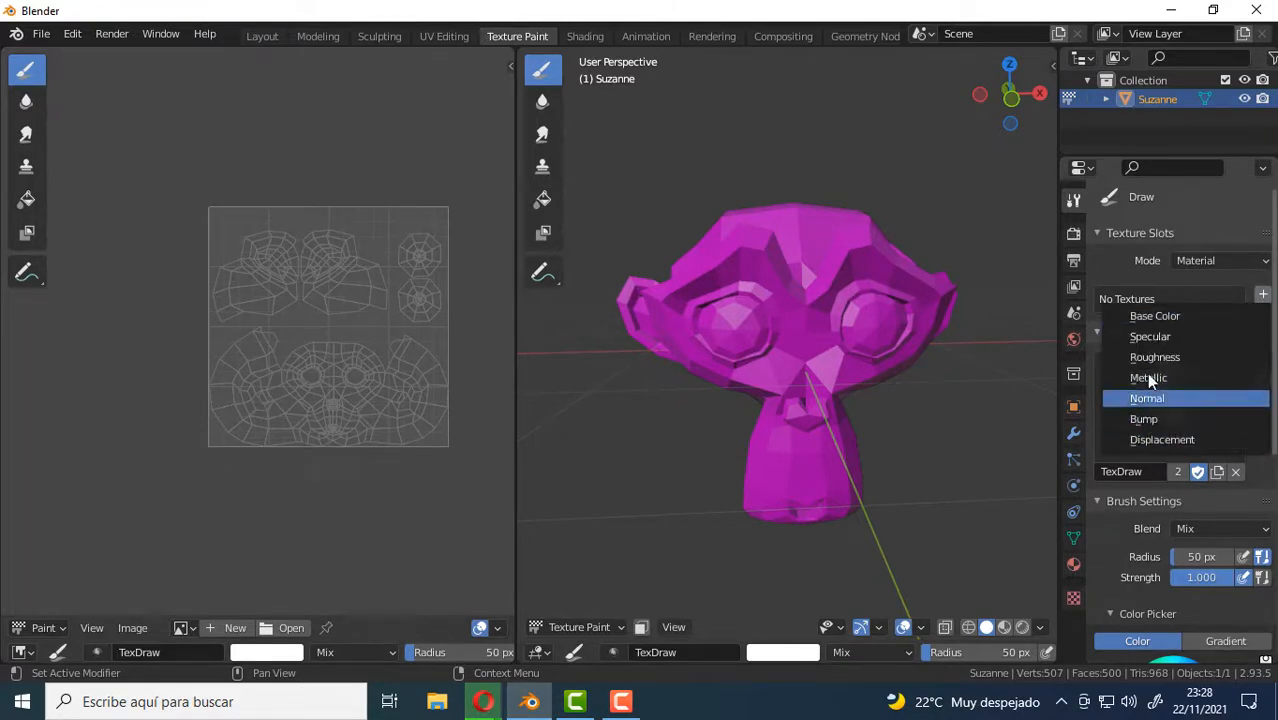
{"action": "left_click", "coordinate": [1198, 312]}
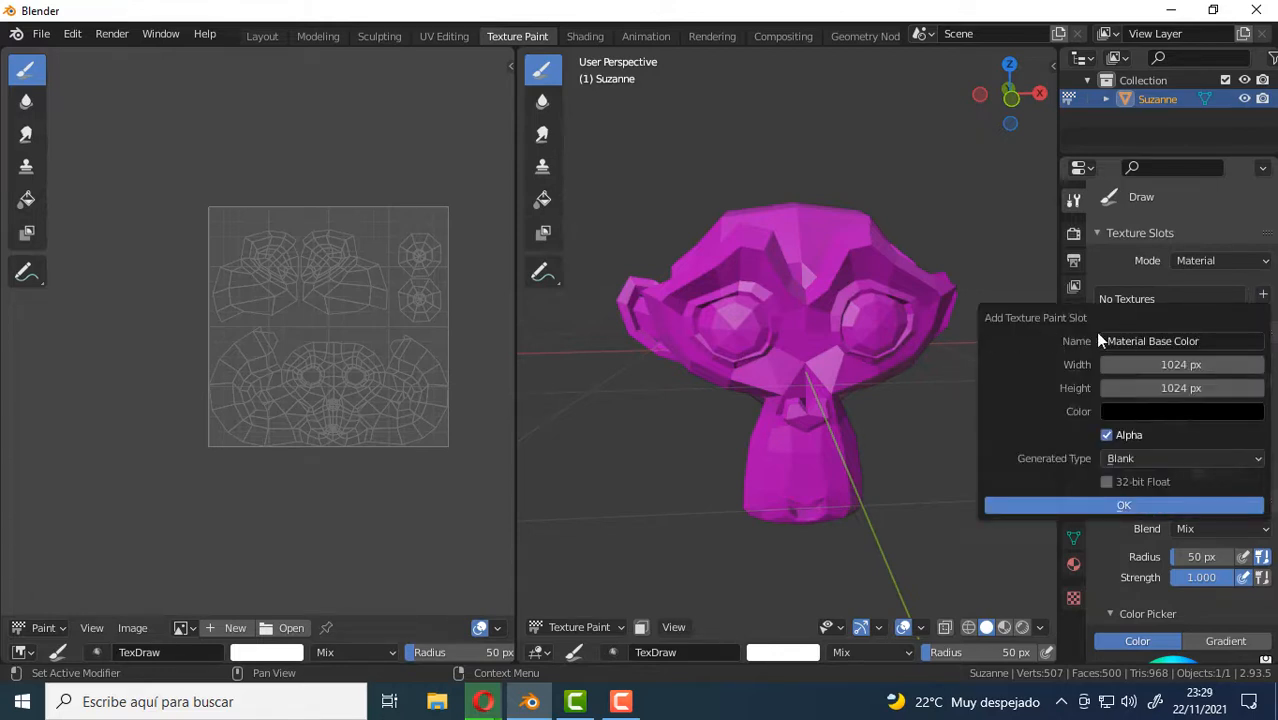
{"action": "left_click", "coordinate": [1206, 341]}
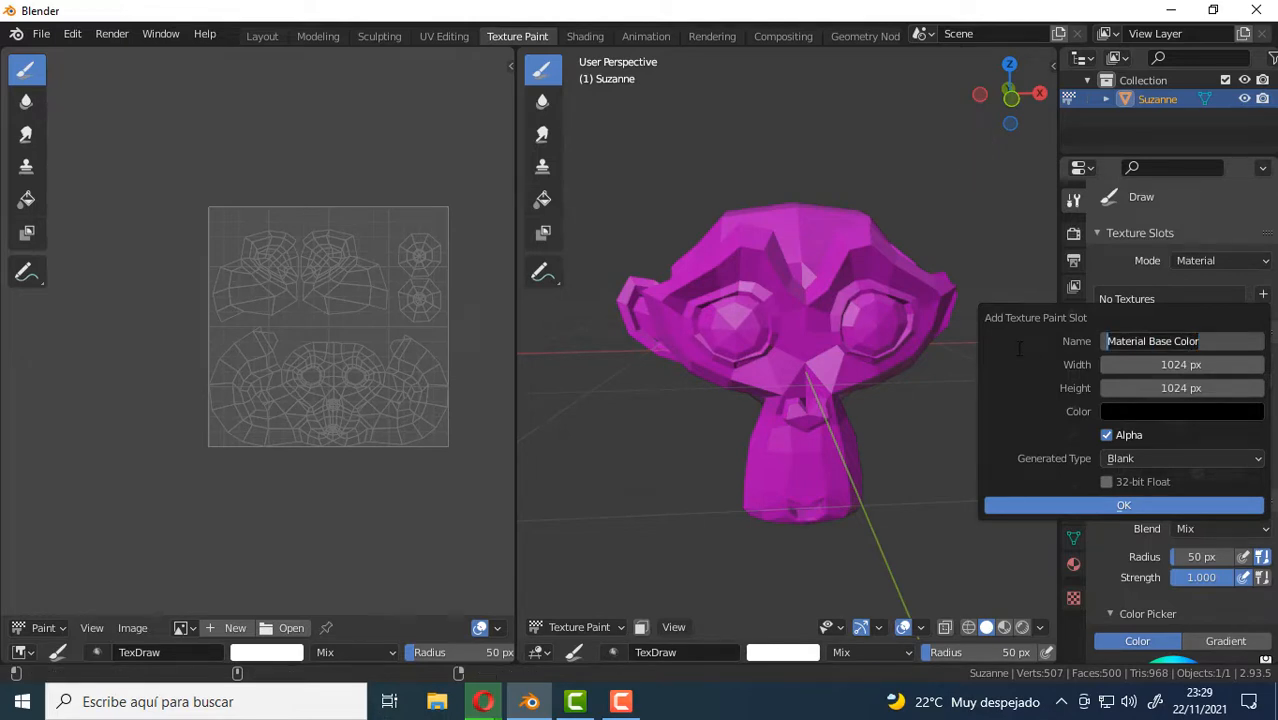
{"action": "type", "text": "Color"}
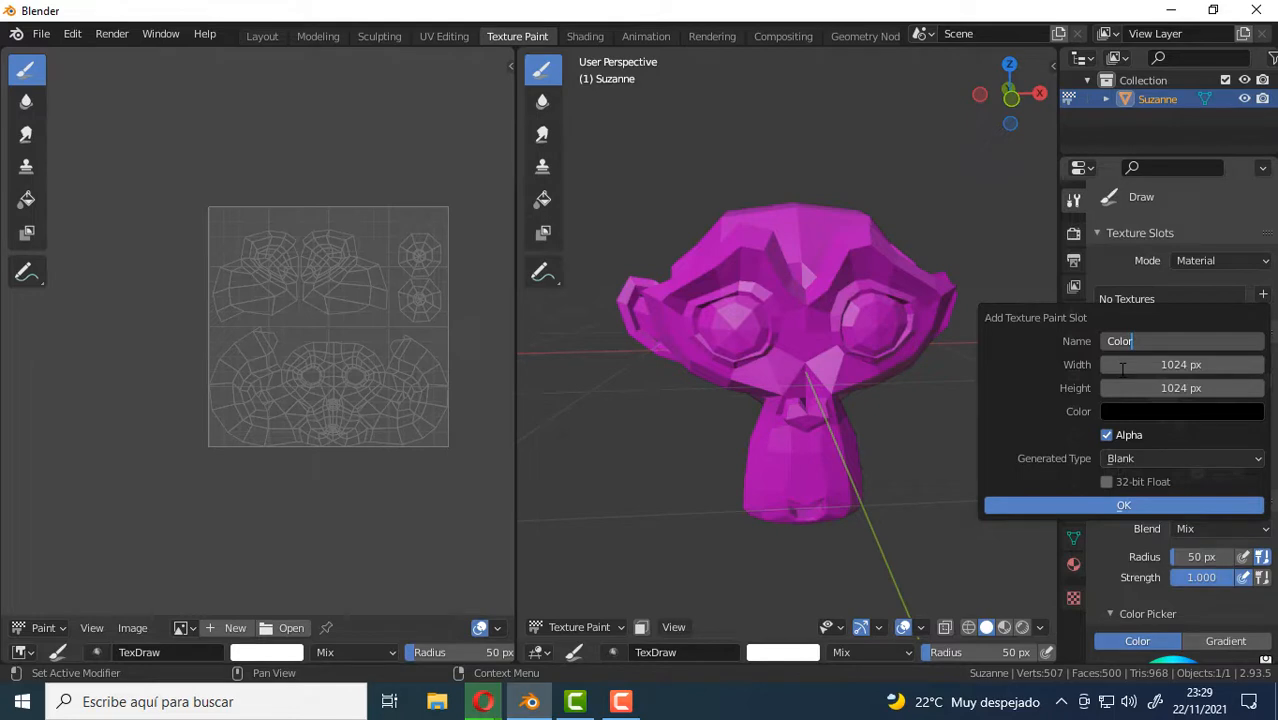
{"action": "key", "text": "Return"}
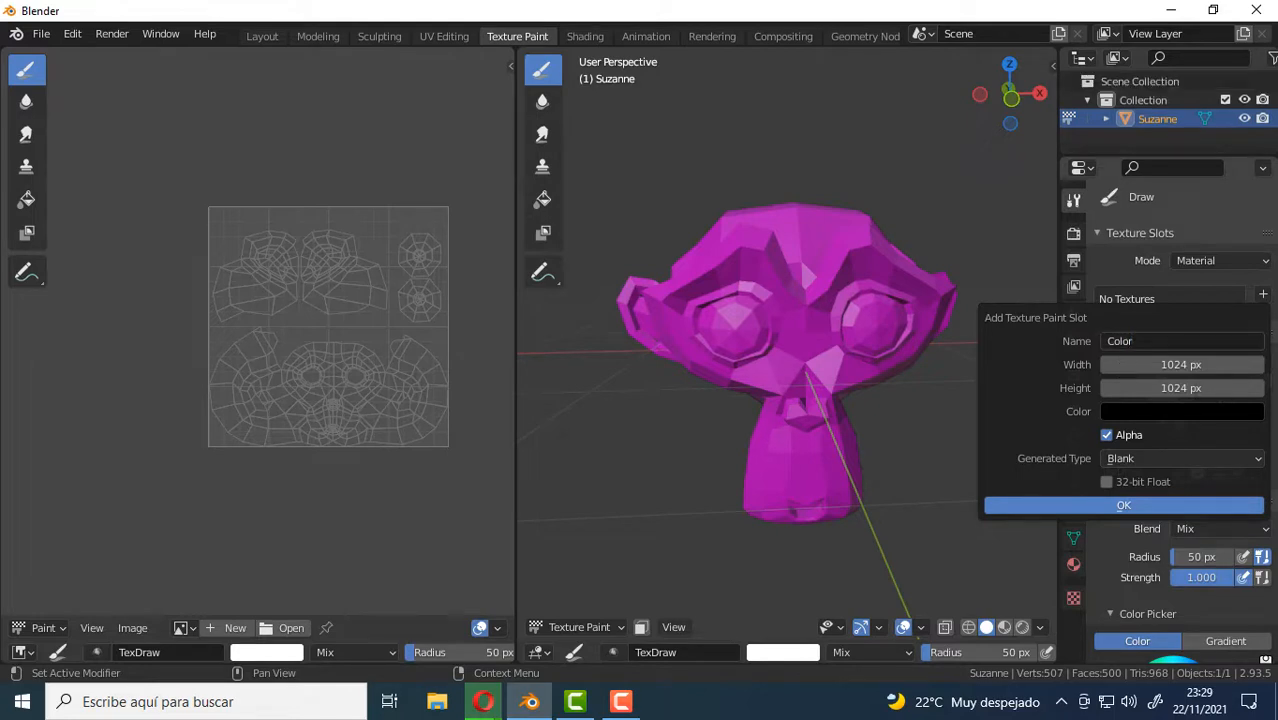
Set the paint slot's fill color alpha to 0 and create the slot.
{"action": "left_click", "coordinate": [1184, 418]}
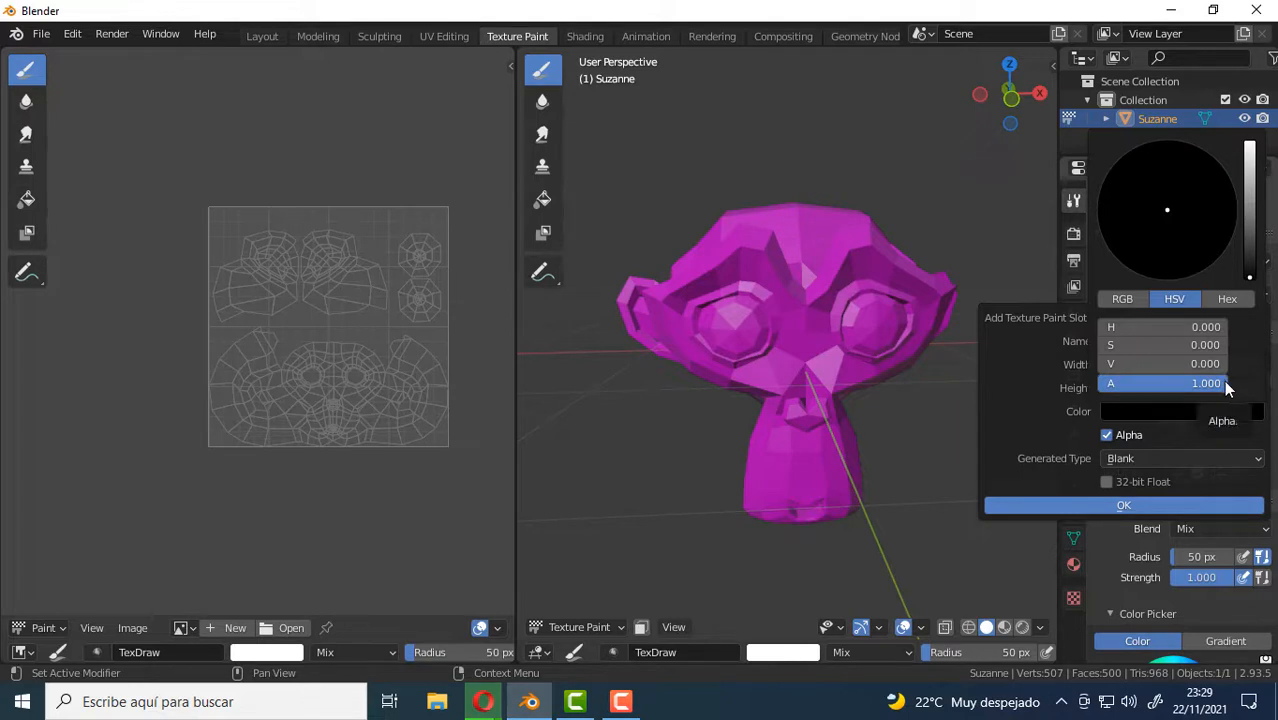
{"action": "left_click_drag", "start_coordinate": [1226, 384], "coordinate": [1099, 384]}
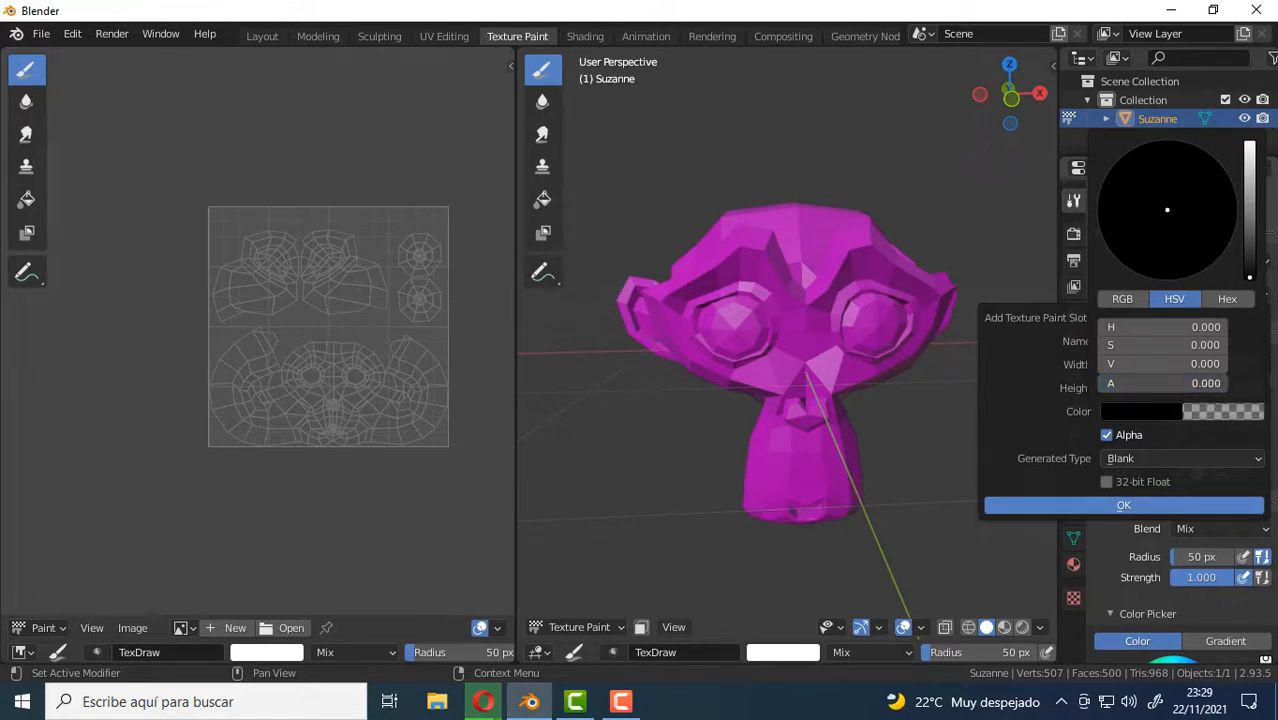
{"action": "left_click", "coordinate": [1121, 507]}
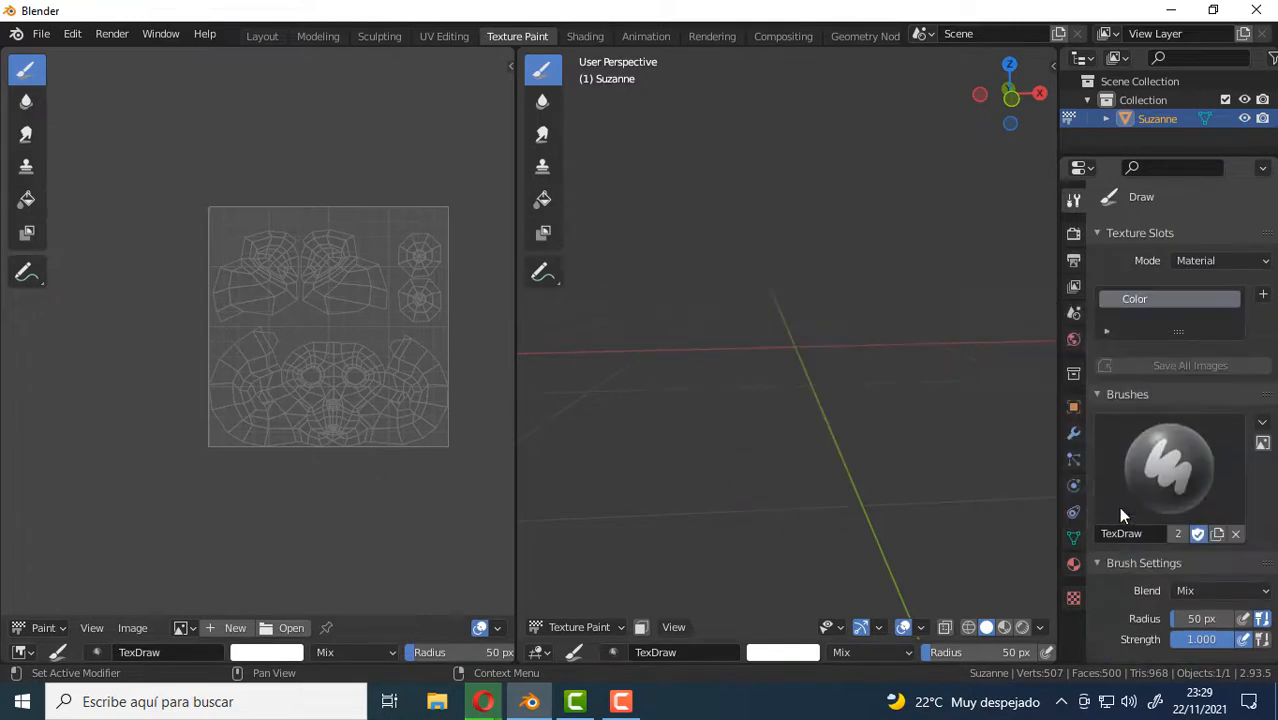
{"action": "middle_click_drag", "start_coordinate": [798, 258], "coordinate": [799, 331]}
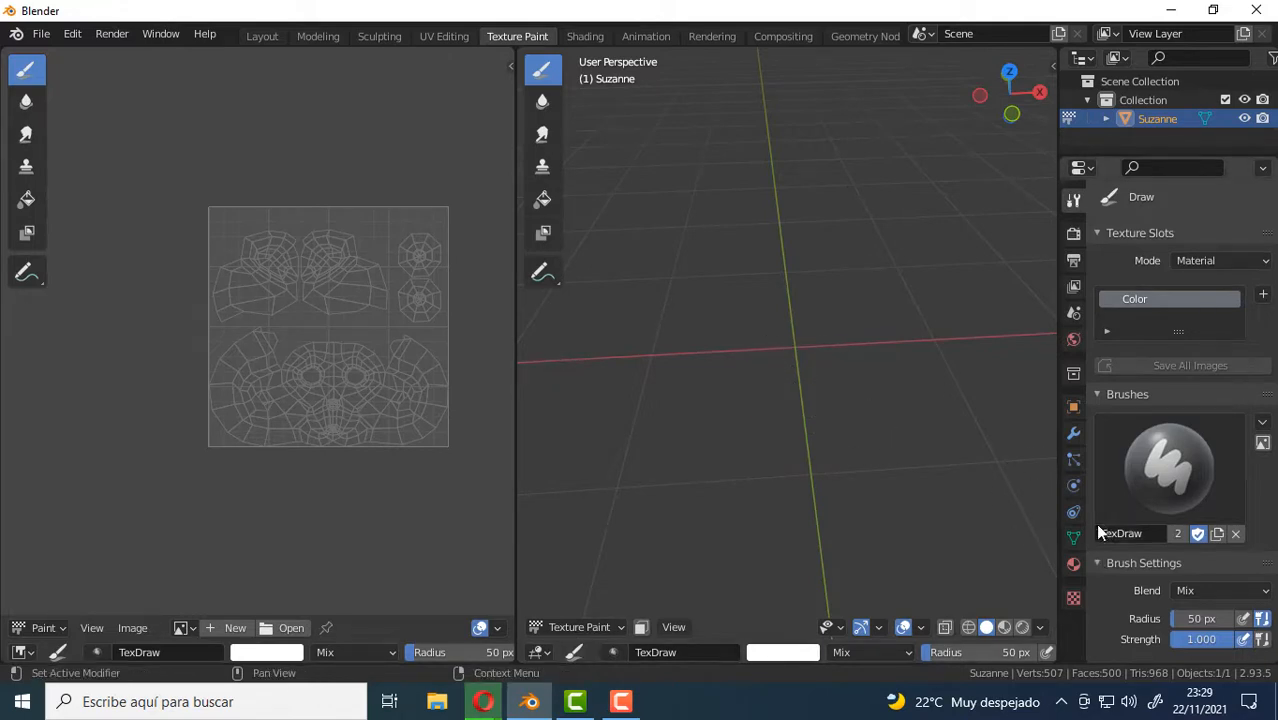
Examine the monkey's material settings, checking which texture feeds the Base Color input.
{"action": "left_click", "coordinate": [1073, 564]}
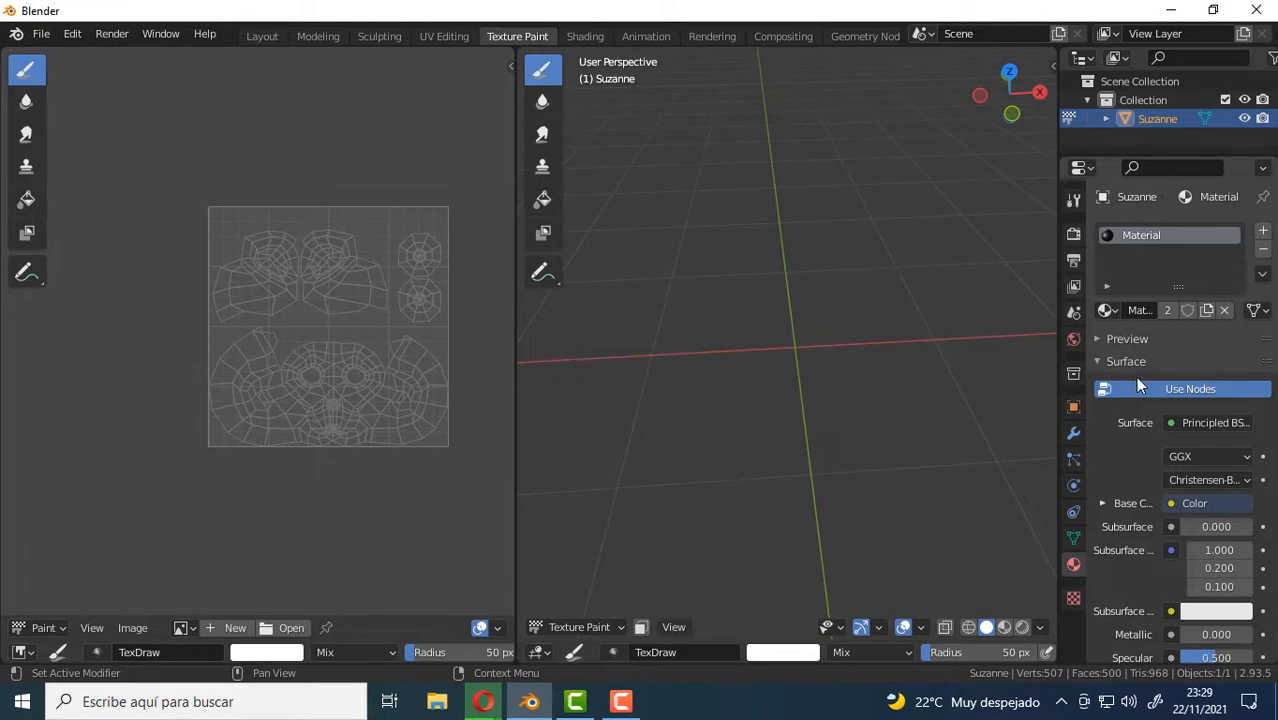
{"action": "left_click_drag", "start_coordinate": [1056, 438], "coordinate": [1006, 440]}
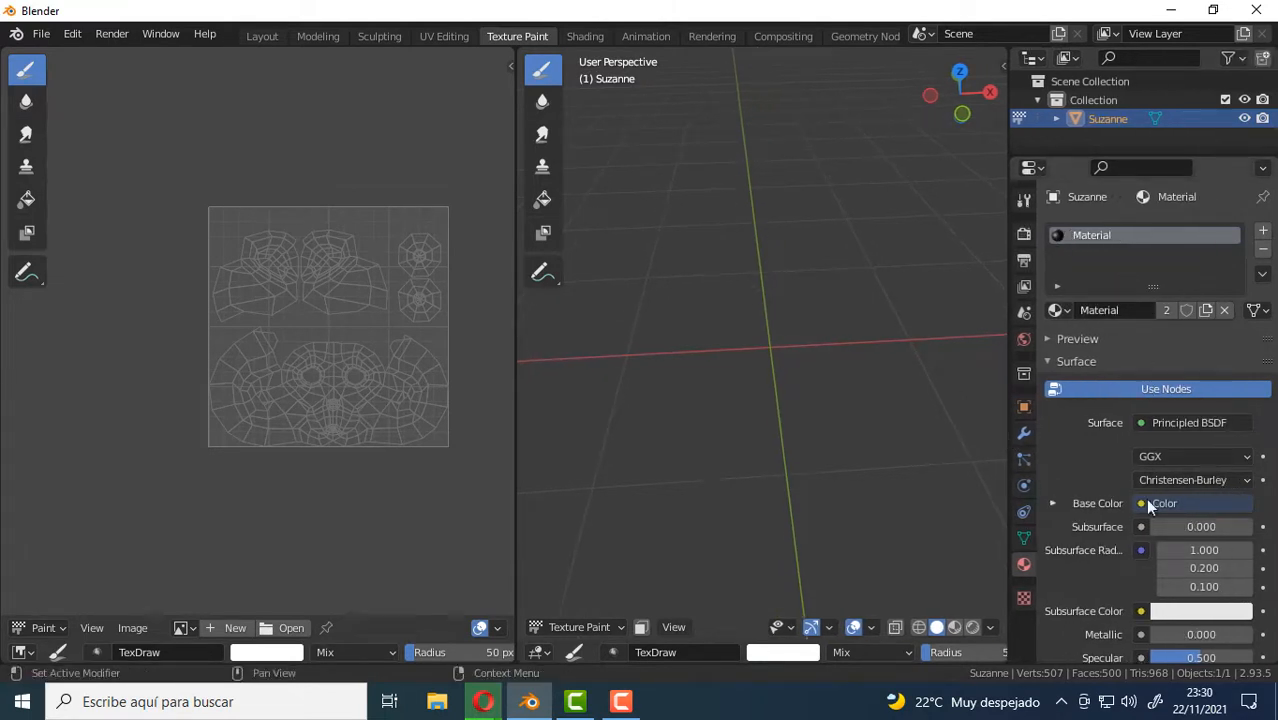
{"action": "scroll", "coordinate": [1090, 485], "scroll_direction": "down", "scroll_amount": 5}
{"action": "scroll", "coordinate": [1090, 485], "scroll_direction": "up", "scroll_amount": 3}
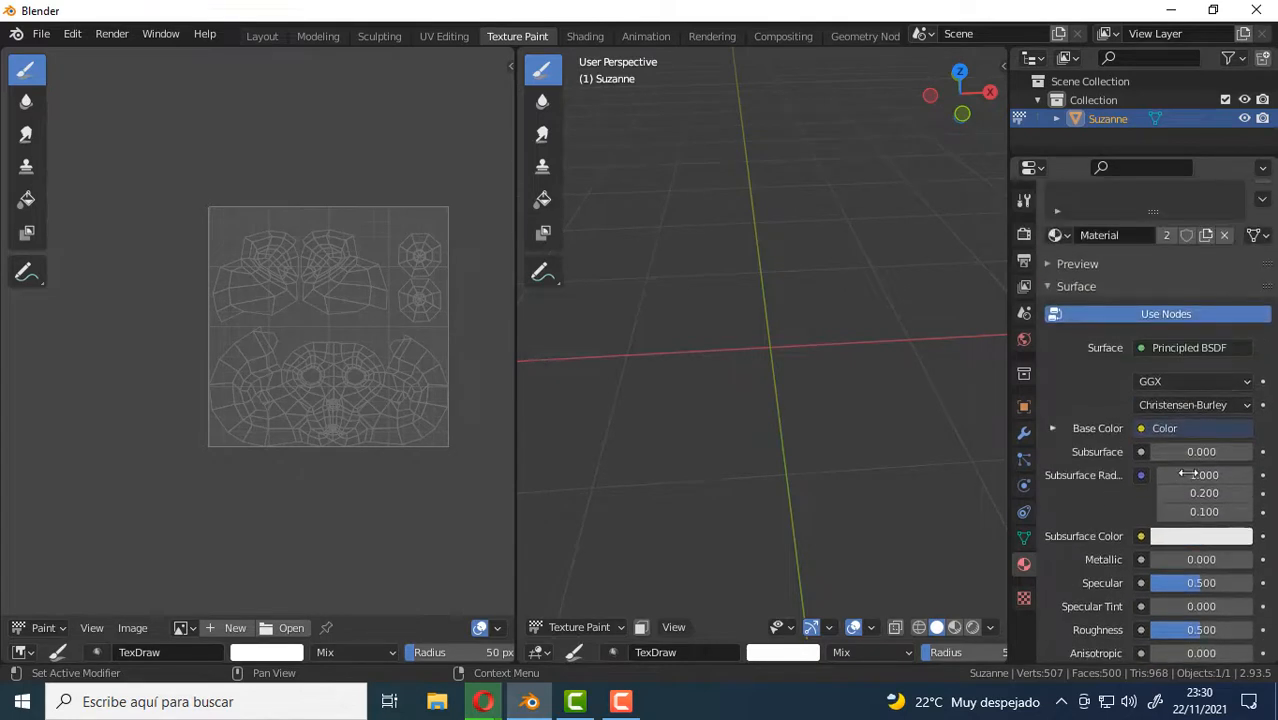
{"action": "left_click", "coordinate": [1141, 428]}
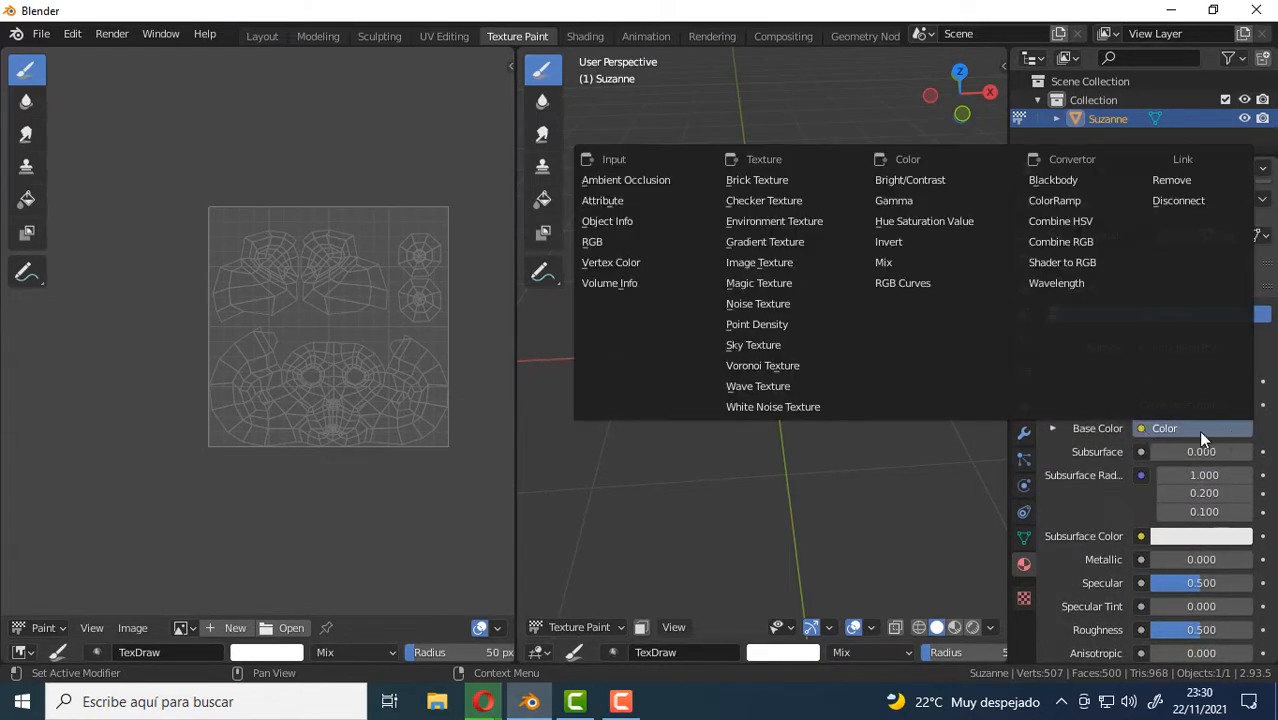
{"action": "left_click", "coordinate": [1201, 433]}
{"action": "left_click", "coordinate": [1184, 431]}
{"action": "left_click", "coordinate": [1183, 431]}
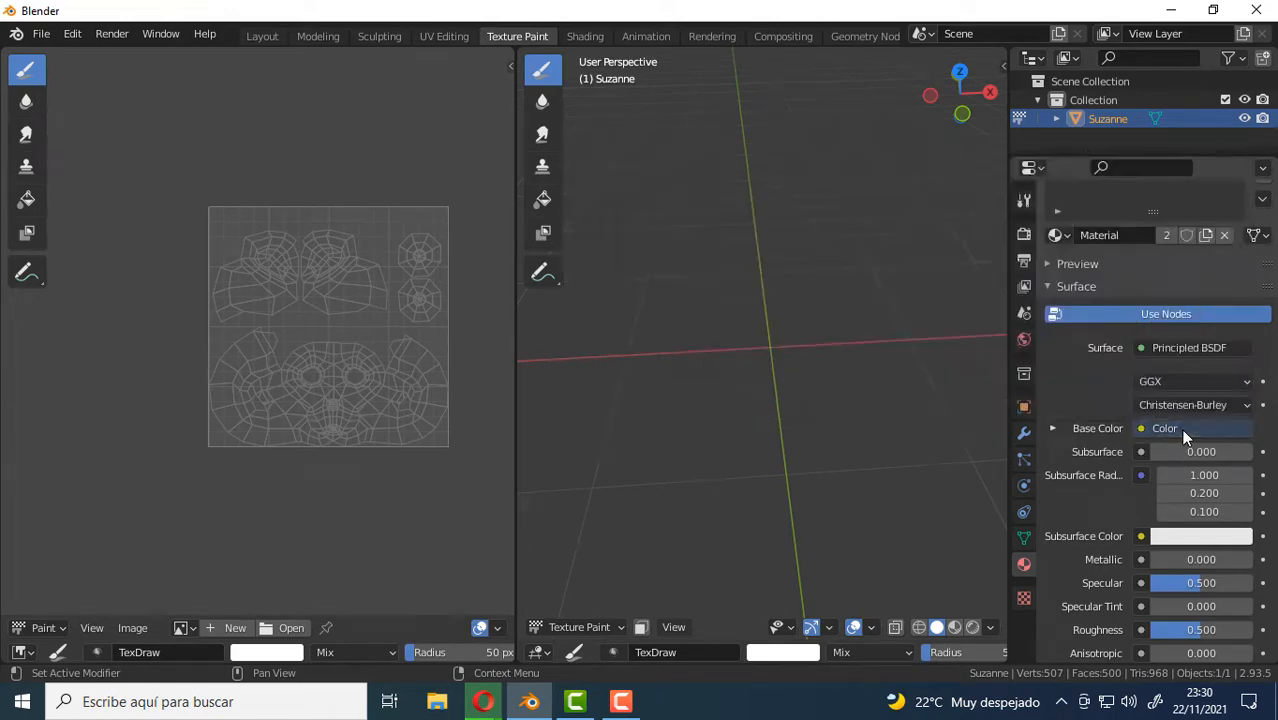
Open the Shading workspace and move the Color image texture node farther away from the Principled BSDF node.
{"action": "left_click", "coordinate": [586, 38]}
{"action": "middle_click_drag", "start_coordinate": [663, 504], "coordinate": [725, 530]}
{"action": "scroll", "coordinate": [603, 490], "scroll_direction": "up", "scroll_amount": 2}
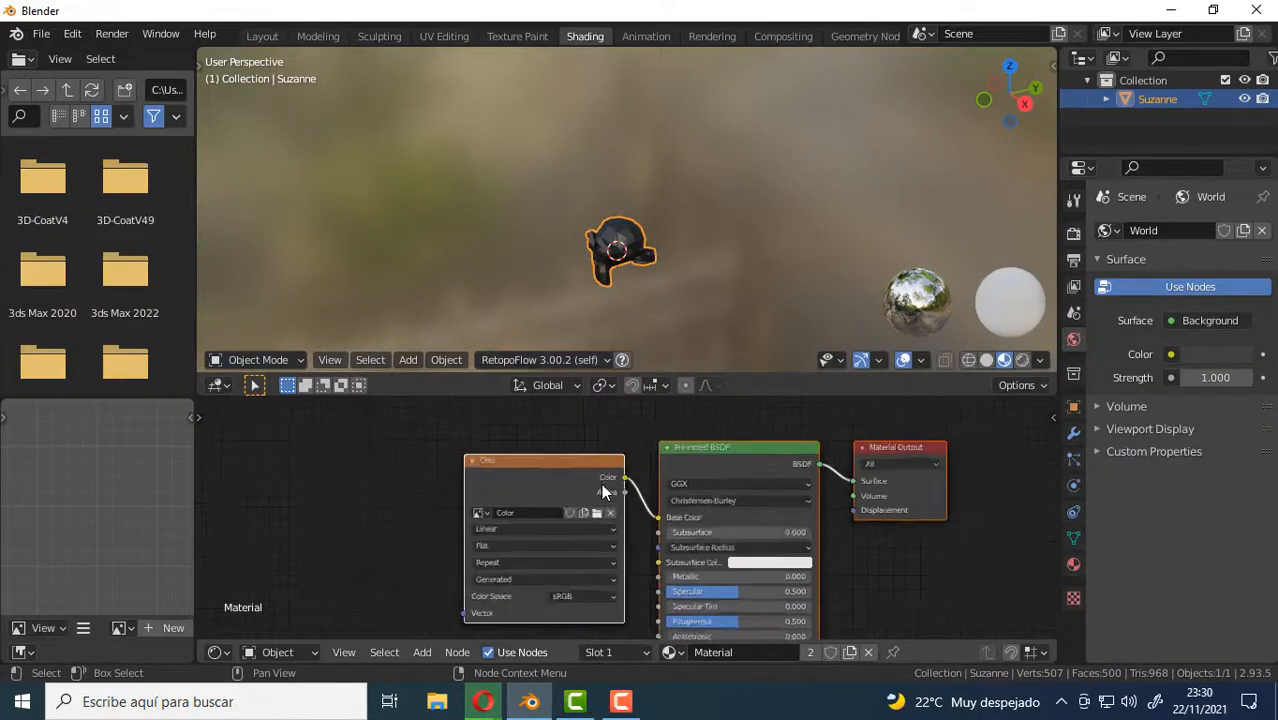
{"action": "scroll", "coordinate": [603, 488], "scroll_direction": "up", "scroll_amount": 1}
{"action": "left_click_drag", "start_coordinate": [534, 460], "coordinate": [401, 458]}
{"action": "left_click", "coordinate": [517, 437]}
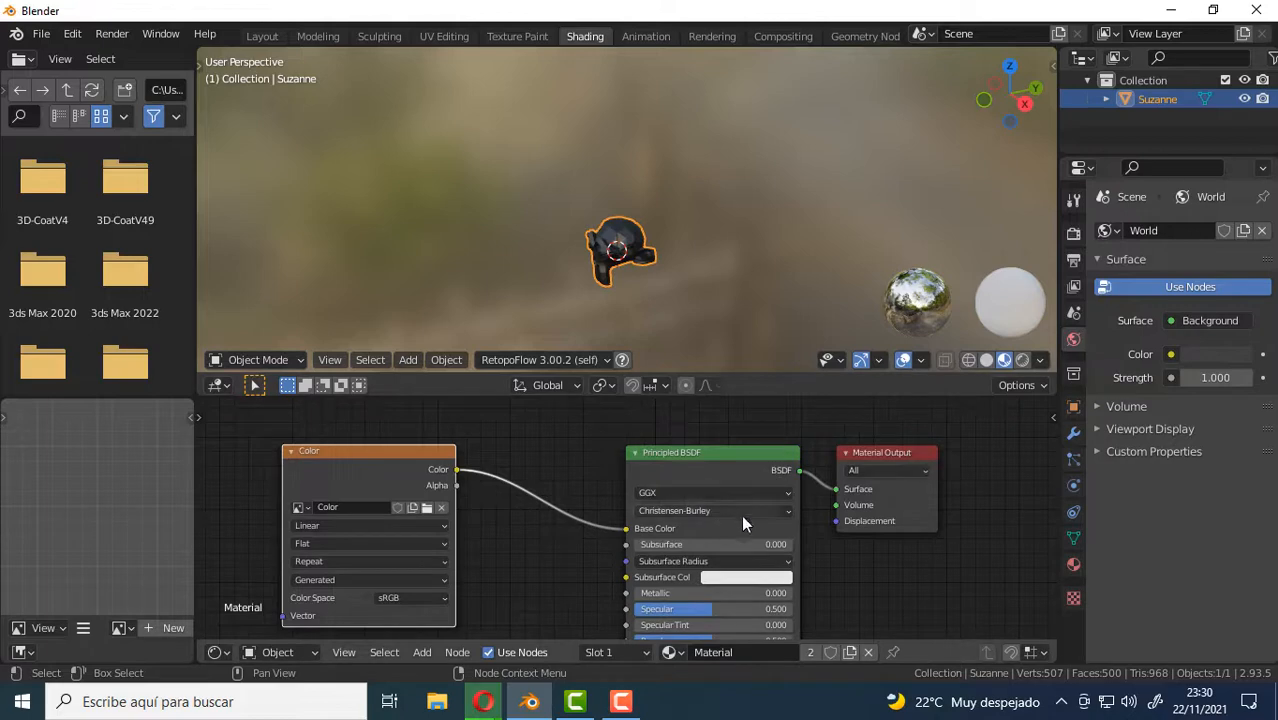
{"action": "middle_click_drag", "start_coordinate": [865, 580], "coordinate": [881, 558]}
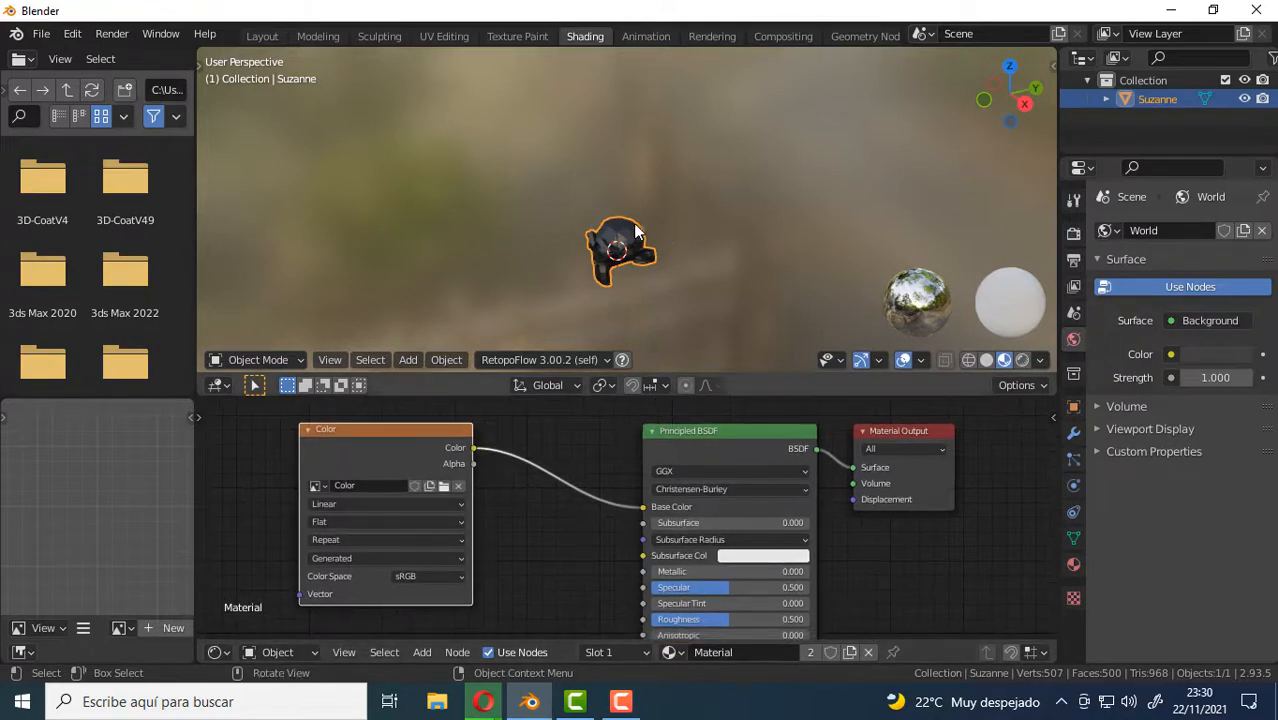
Return to the Texture Paint workspace and set the brush color to saturated blue.
{"action": "left_click", "coordinate": [511, 37]}
{"action": "scroll", "coordinate": [301, 400], "scroll_direction": "down", "scroll_amount": 4}
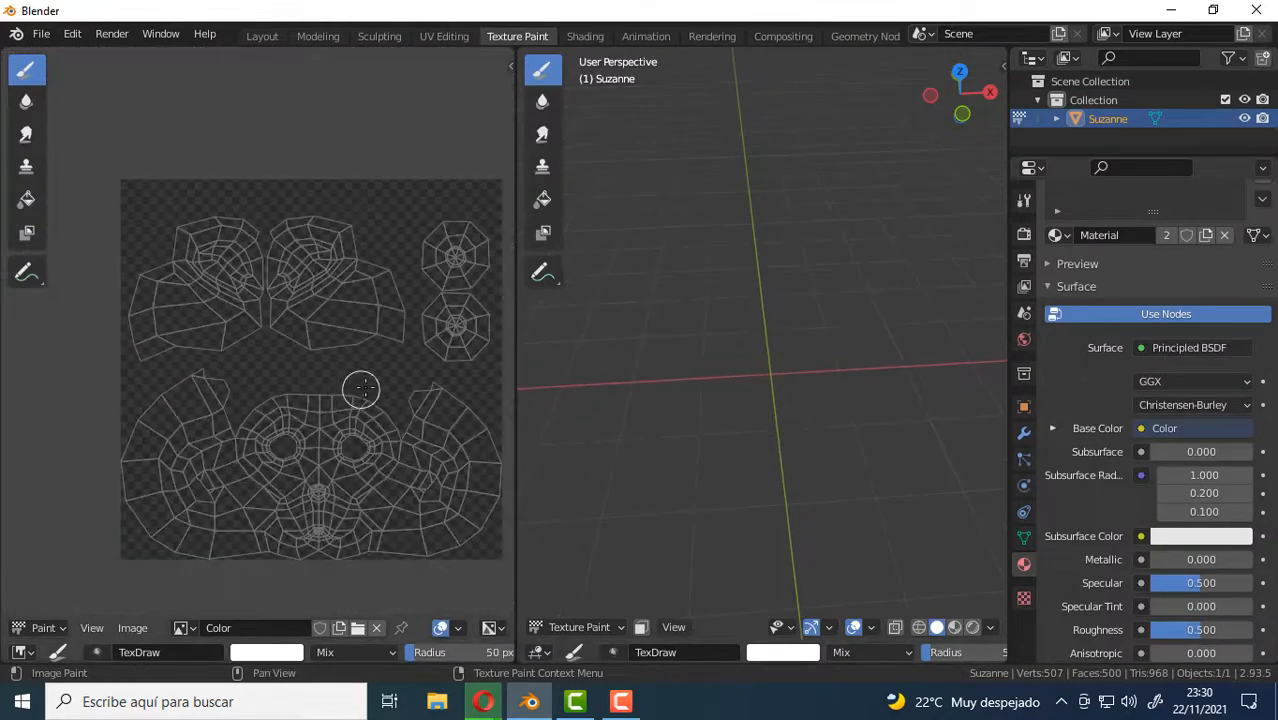
{"action": "middle_click_drag", "start_coordinate": [348, 388], "coordinate": [305, 388]}
{"action": "mouse_move", "coordinate": [774, 354]}
{"action": "middle_mouse_down", "text": "shift"}
{"action": "mouse_move", "coordinate": [848, 373]}
{"action": "mouse_move", "coordinate": [841, 384]}
{"action": "middle_mouse_up", "text": "shift"}
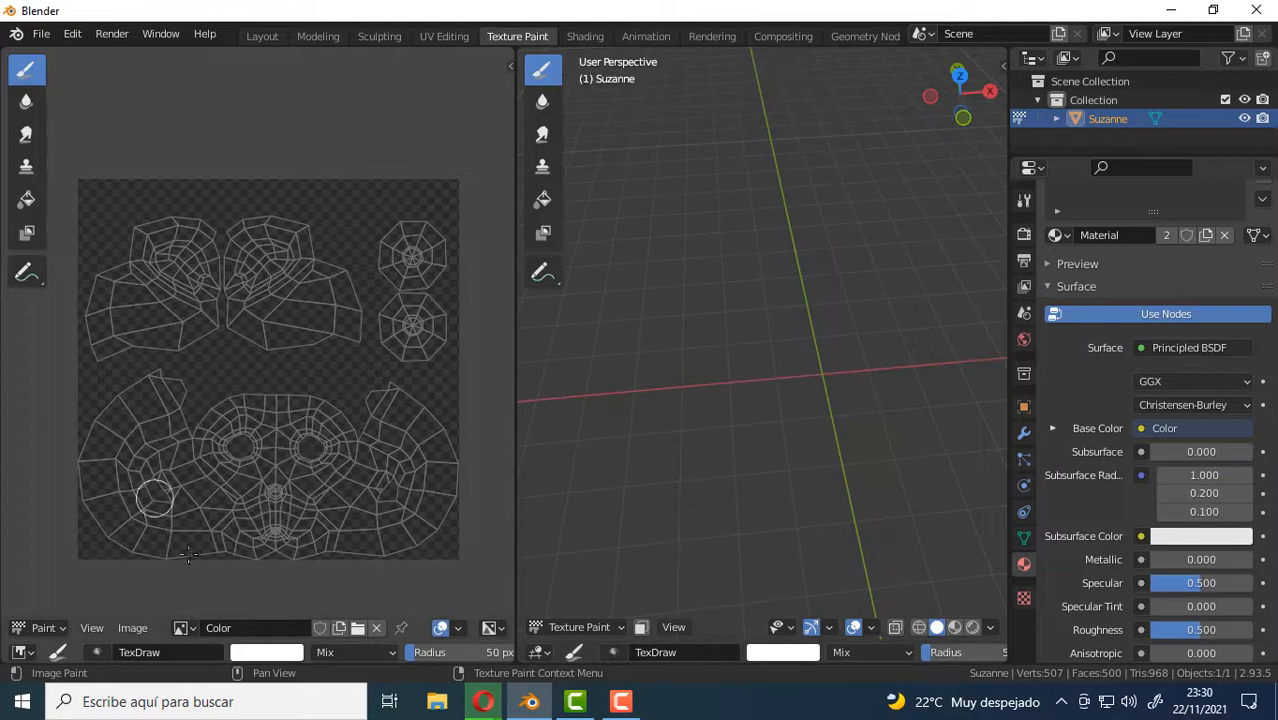
{"action": "left_click", "coordinate": [267, 653]}
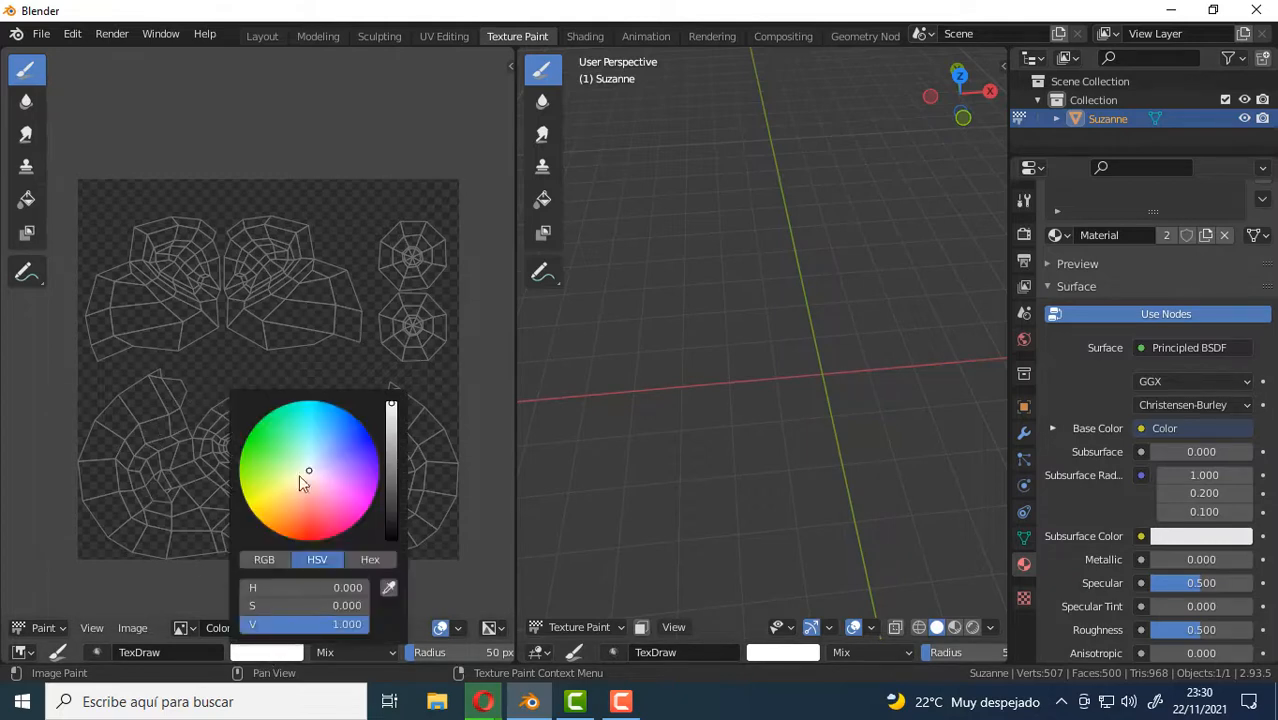
{"action": "mouse_move", "coordinate": [310, 468]}
{"action": "left_mouse_down"}
{"action": "mouse_move", "coordinate": [357, 421]}
{"action": "mouse_move", "coordinate": [344, 414]}
{"action": "left_mouse_up"}
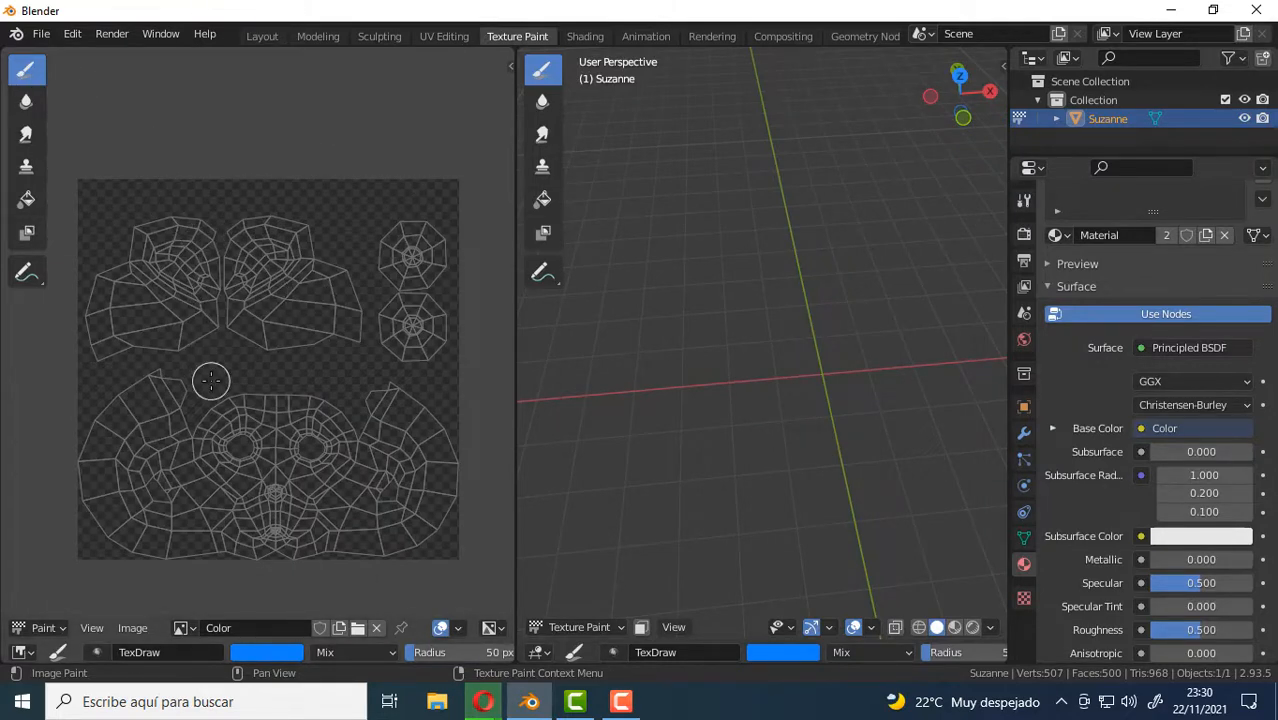
Paint a blue arch over the forehead and eye area of the face's UV layout in the maximized image editor, then restore the layout.
{"action": "key", "text": "ctrl+space"}
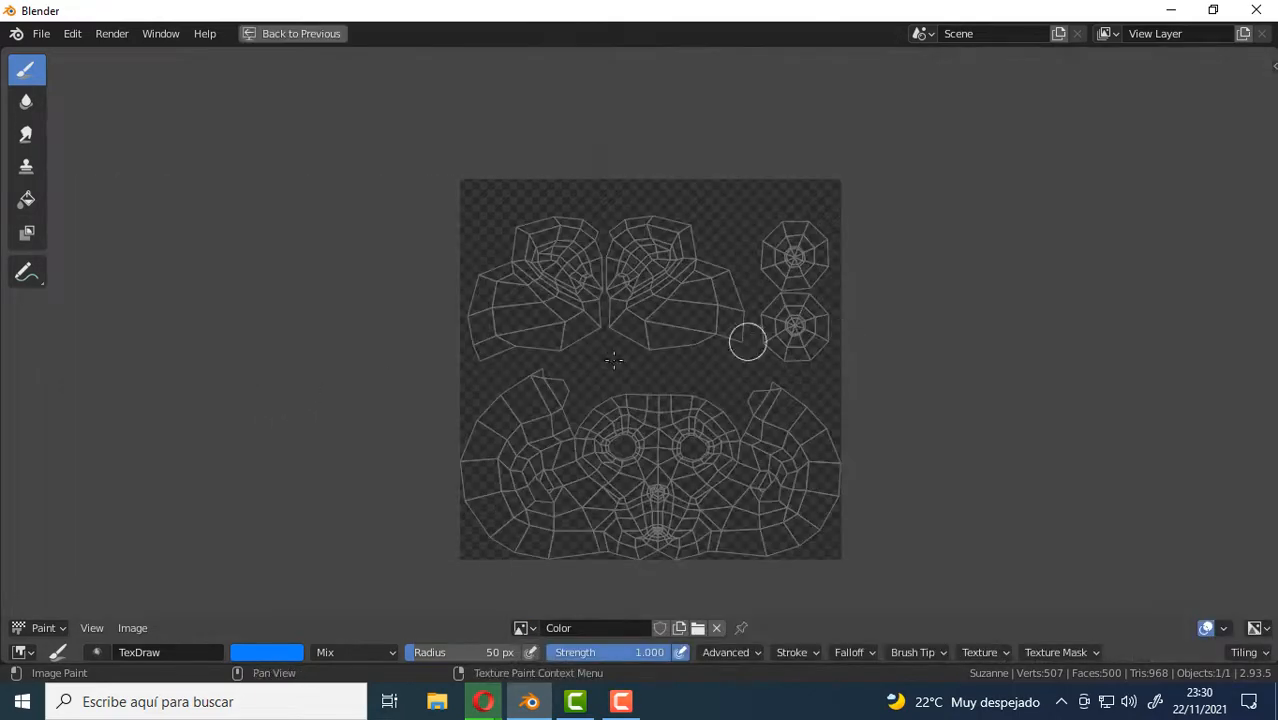
{"action": "key", "text": "ctrl+space"}
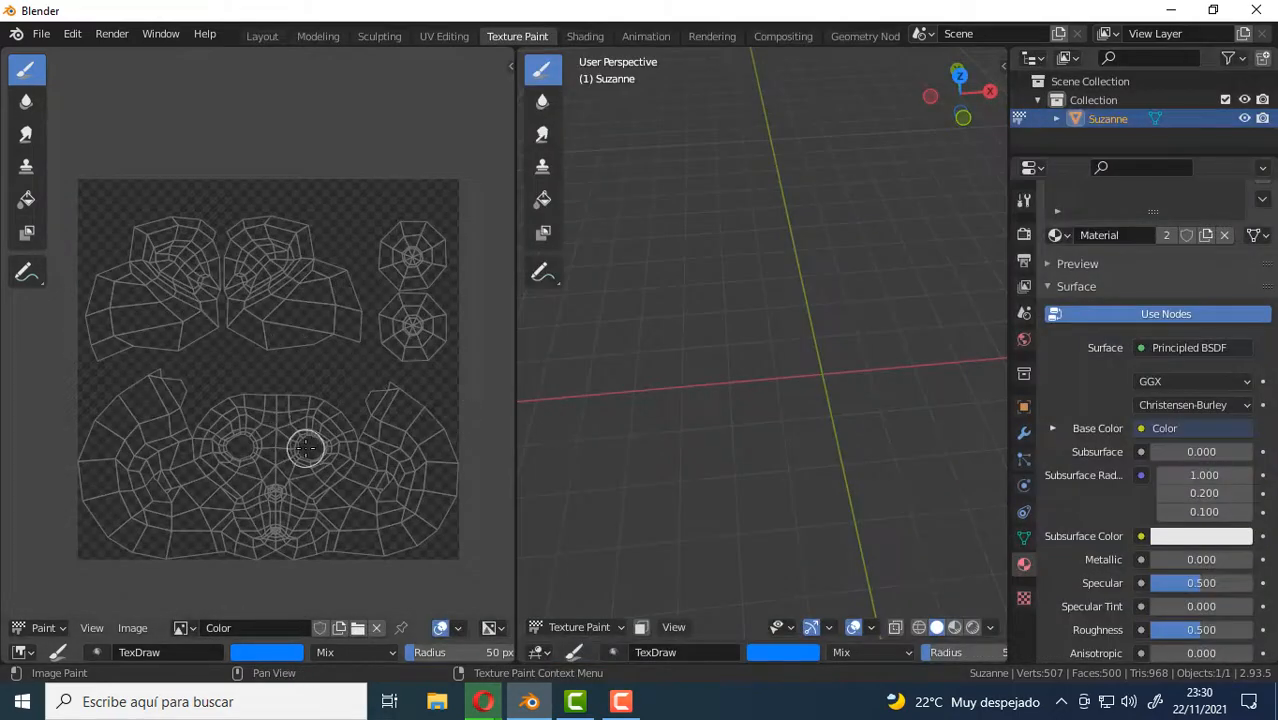
{"action": "key", "text": "ctrl+space"}
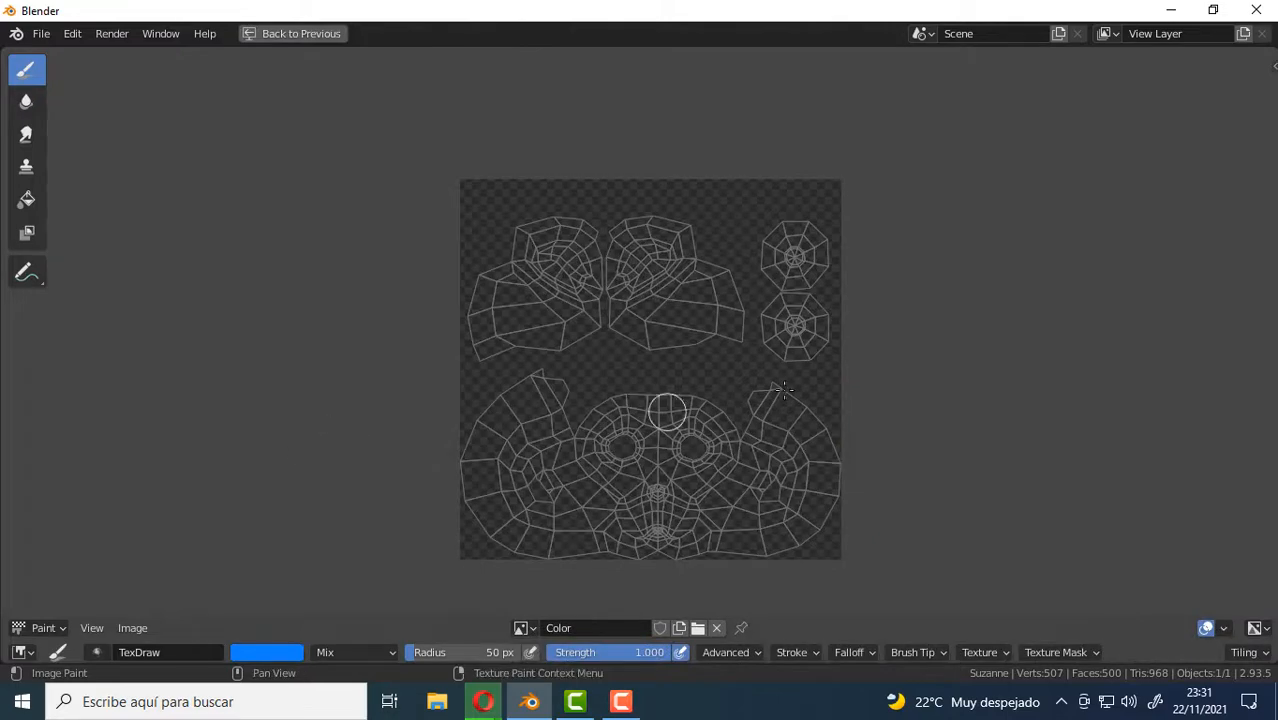
{"action": "scroll", "coordinate": [745, 376], "scroll_direction": "up", "scroll_amount": 4}
{"action": "scroll", "coordinate": [742, 382], "scroll_direction": "down", "scroll_amount": 2}
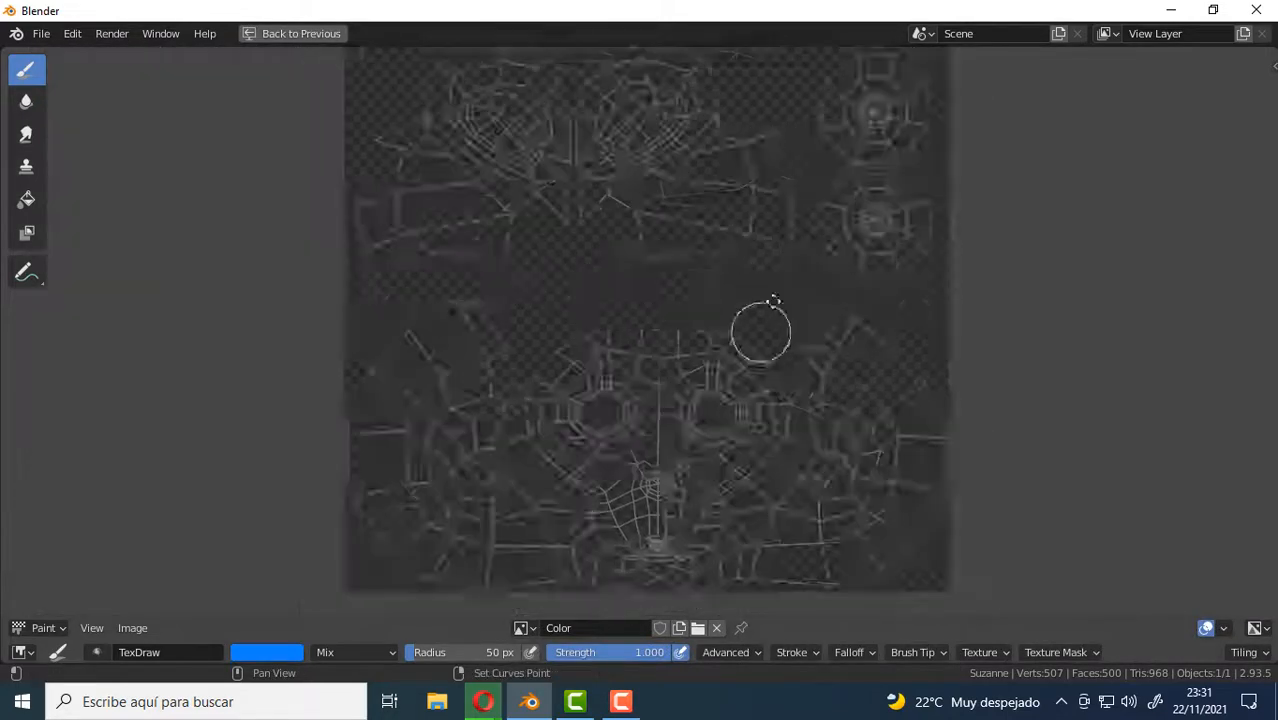
{"action": "mouse_move", "coordinate": [722, 306]}
{"action": "left_mouse_down"}
{"action": "mouse_move", "coordinate": [718, 292]}
{"action": "mouse_move", "coordinate": [656, 286]}
{"action": "mouse_move", "coordinate": [591, 297]}
{"action": "mouse_move", "coordinate": [548, 326]}
{"action": "mouse_move", "coordinate": [553, 400]}
{"action": "mouse_move", "coordinate": [585, 380]}
{"action": "left_mouse_up"}
{"action": "mouse_move", "coordinate": [585, 336]}
{"action": "left_mouse_down"}
{"action": "mouse_move", "coordinate": [613, 308]}
{"action": "mouse_move", "coordinate": [719, 288]}
{"action": "mouse_move", "coordinate": [770, 325]}
{"action": "mouse_move", "coordinate": [791, 372]}
{"action": "mouse_move", "coordinate": [727, 422]}
{"action": "mouse_move", "coordinate": [759, 345]}
{"action": "mouse_move", "coordinate": [716, 345]}
{"action": "left_mouse_up"}
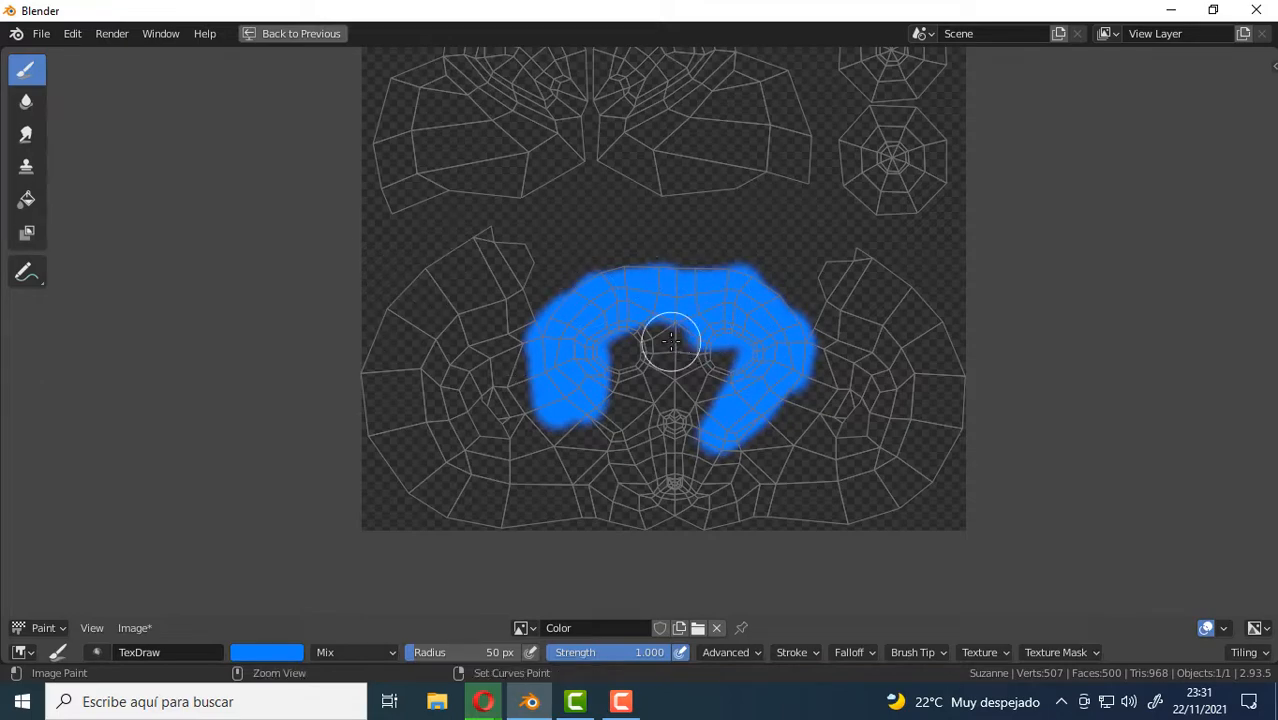
{"action": "key", "text": "ctrl+space"}
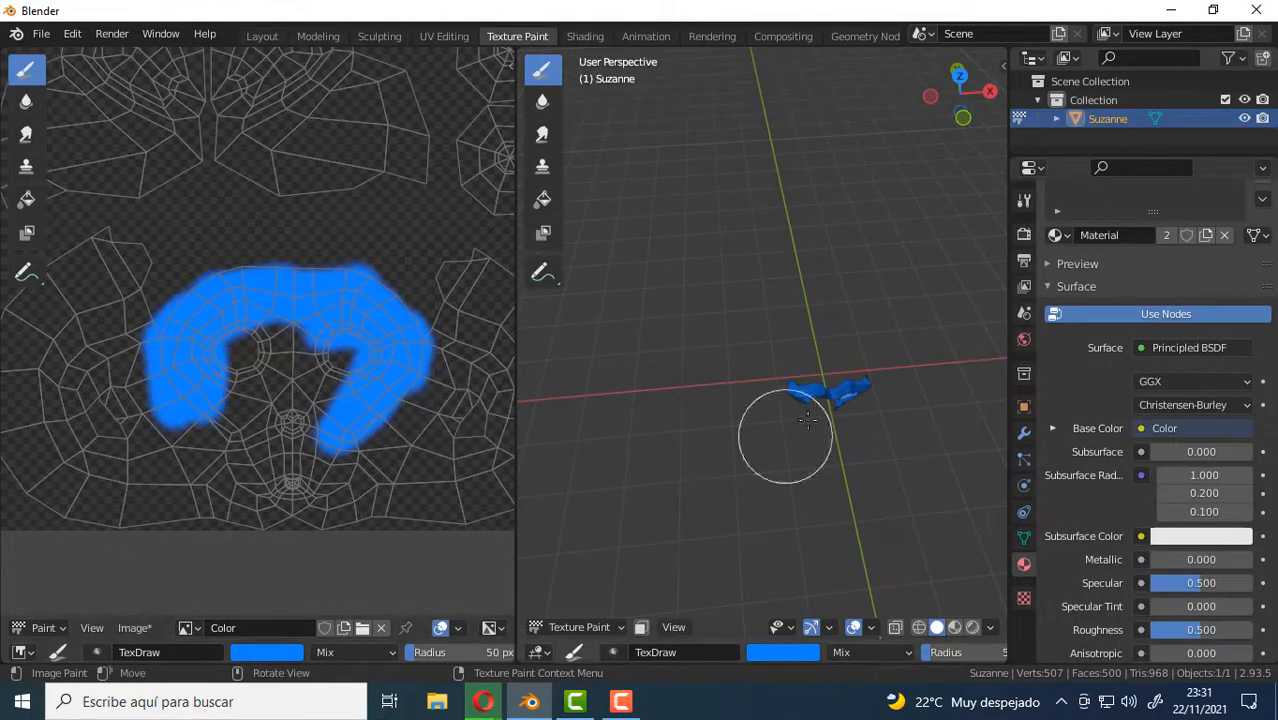
Paint the monkey's eyes, nose and muzzle blue directly on the 3D model.
{"action": "mouse_move", "coordinate": [790, 434]}
{"action": "middle_mouse_down"}
{"action": "mouse_move", "coordinate": [850, 385]}
{"action": "mouse_move", "coordinate": [802, 394]}
{"action": "mouse_move", "coordinate": [830, 392]}
{"action": "mouse_move", "coordinate": [820, 385]}
{"action": "mouse_move", "coordinate": [805, 395]}
{"action": "mouse_move", "coordinate": [830, 411]}
{"action": "mouse_move", "coordinate": [761, 372]}
{"action": "mouse_move", "coordinate": [810, 400]}
{"action": "mouse_move", "coordinate": [850, 394]}
{"action": "mouse_move", "coordinate": [812, 318]}
{"action": "middle_mouse_up"}
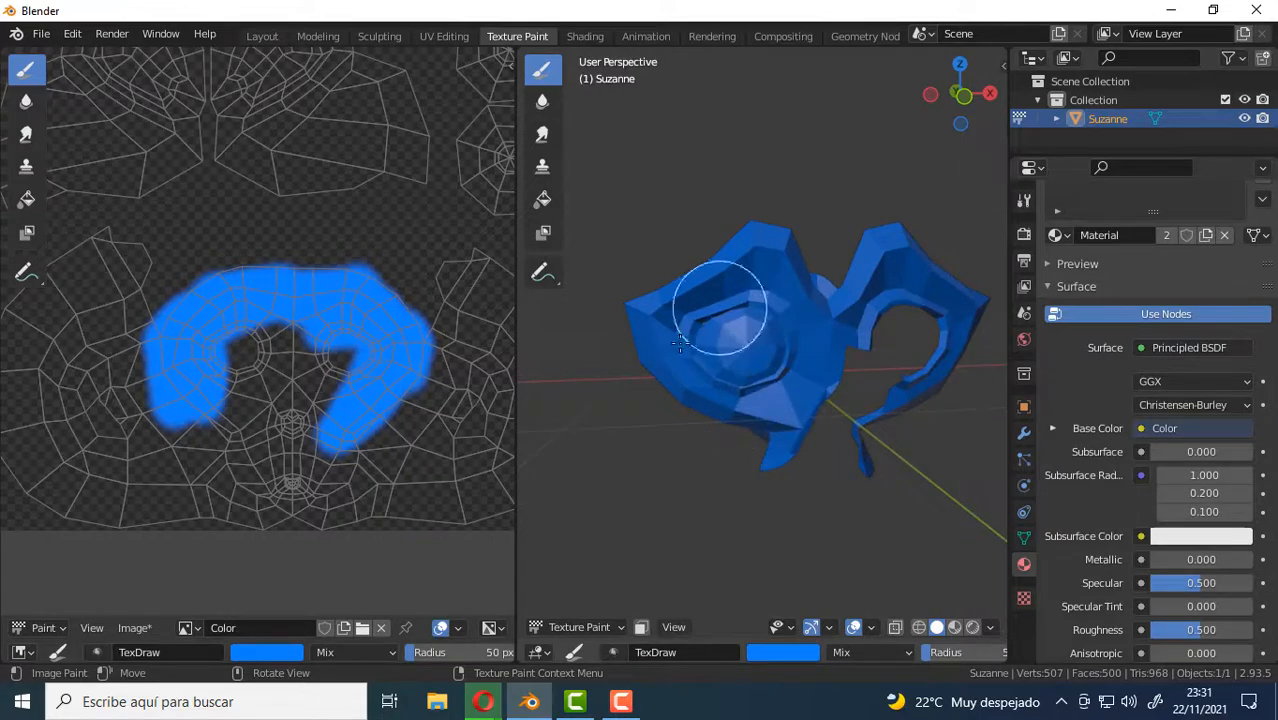
{"action": "middle_click_drag", "start_coordinate": [873, 338], "coordinate": [873, 420]}
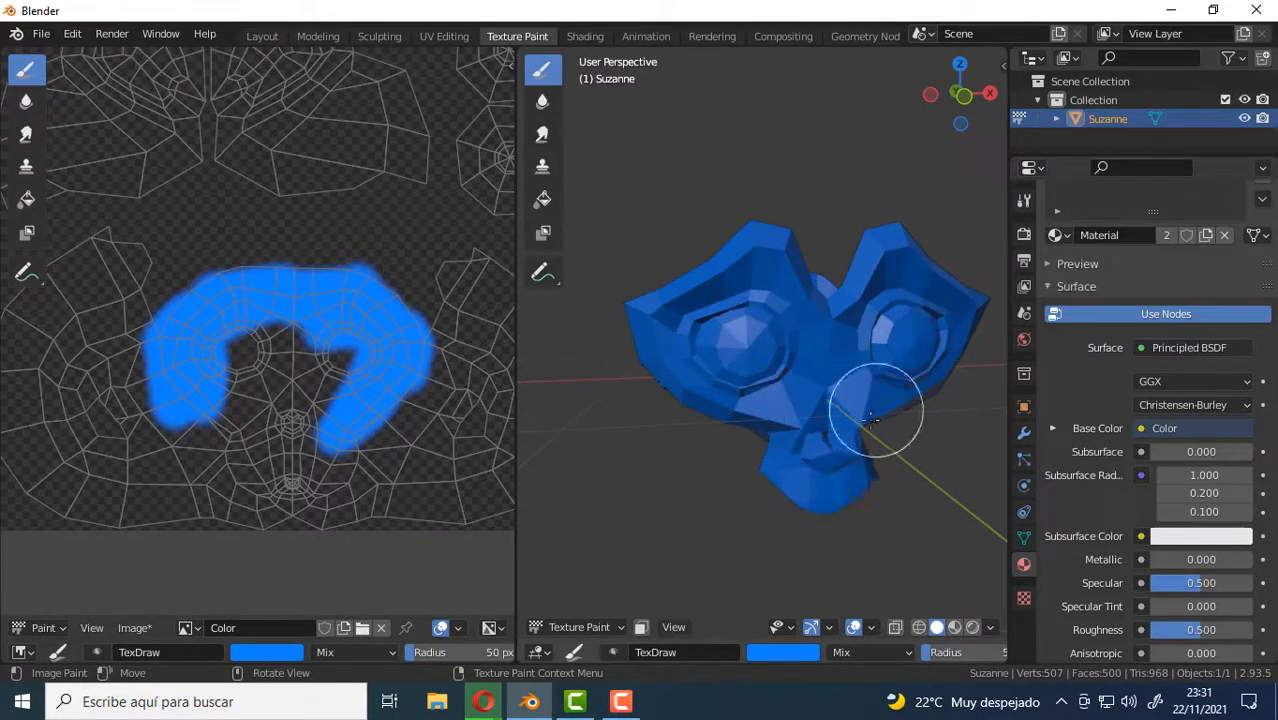
{"action": "left_click_drag", "start_coordinate": [906, 374], "coordinate": [845, 371]}
{"action": "middle_click_drag", "start_coordinate": [845, 371], "coordinate": [752, 437]}
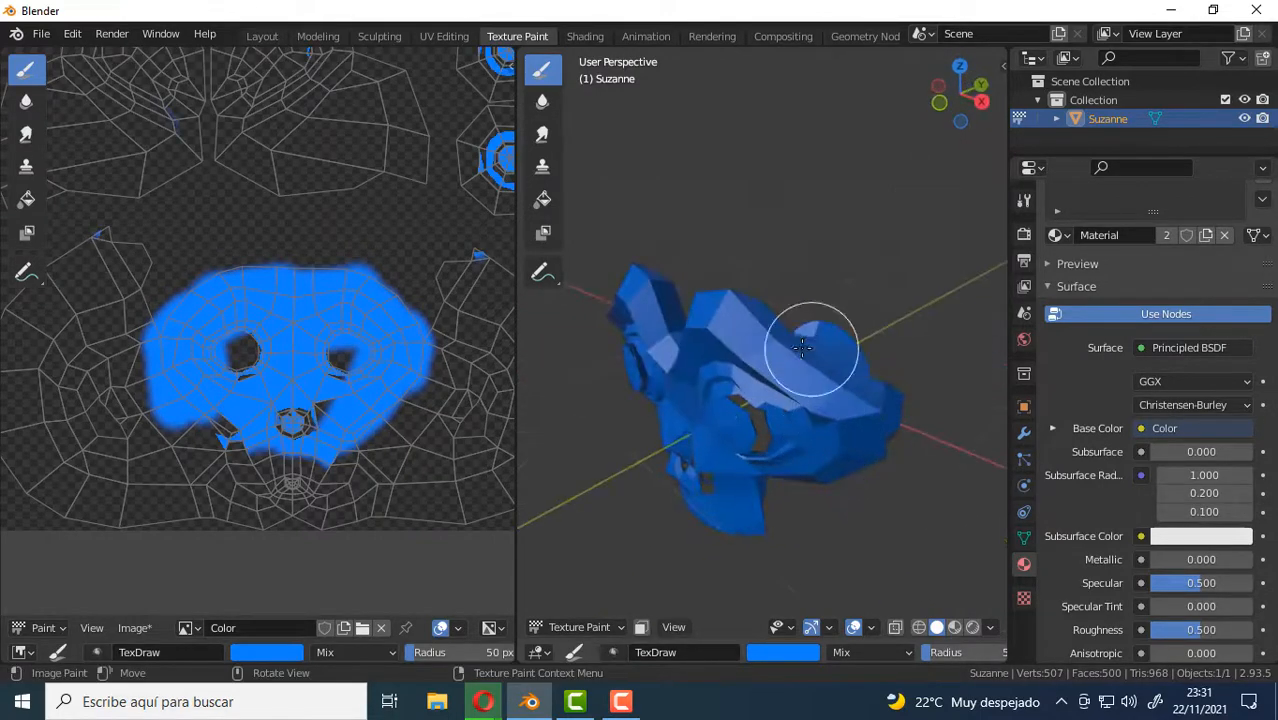
Paint blue strokes over the sides, top and back of the monkey's head on the 3D model.
{"action": "left_click", "coordinate": [770, 290]}
{"action": "middle_click_drag", "start_coordinate": [770, 290], "coordinate": [722, 331]}
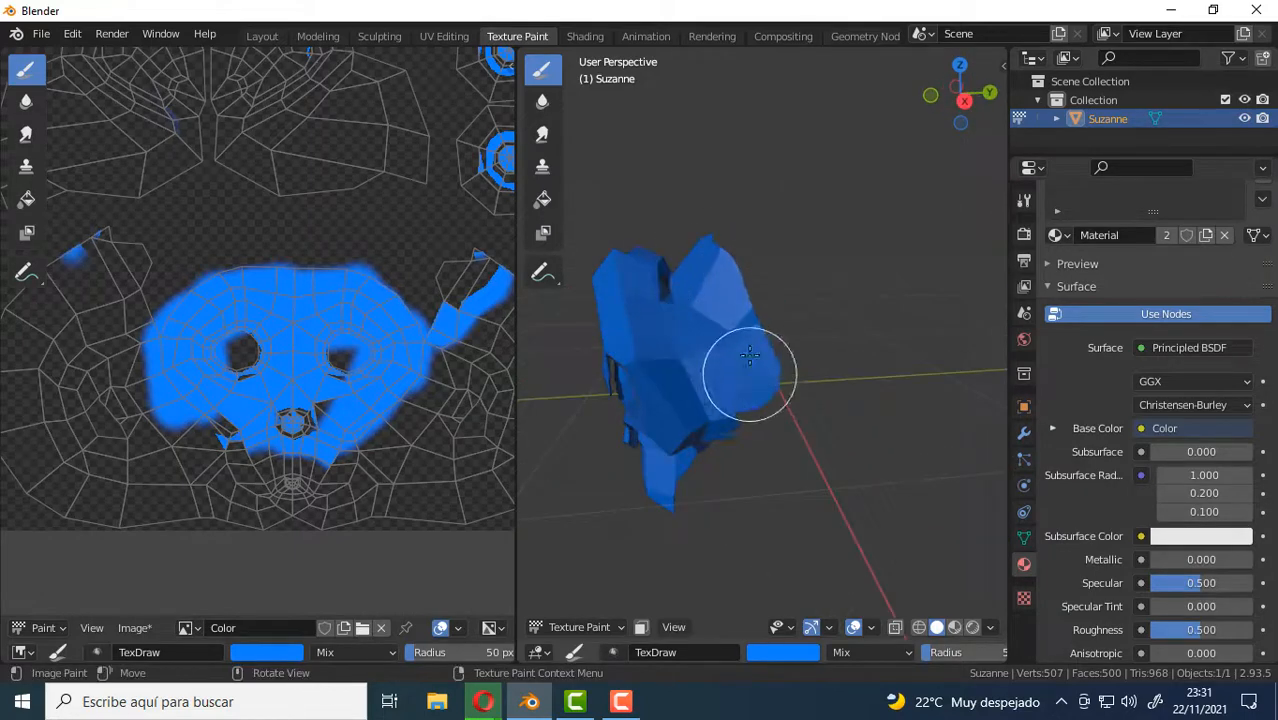
{"action": "left_click_drag", "start_coordinate": [790, 270], "coordinate": [760, 280]}
{"action": "middle_click_drag", "start_coordinate": [760, 280], "coordinate": [887, 377]}
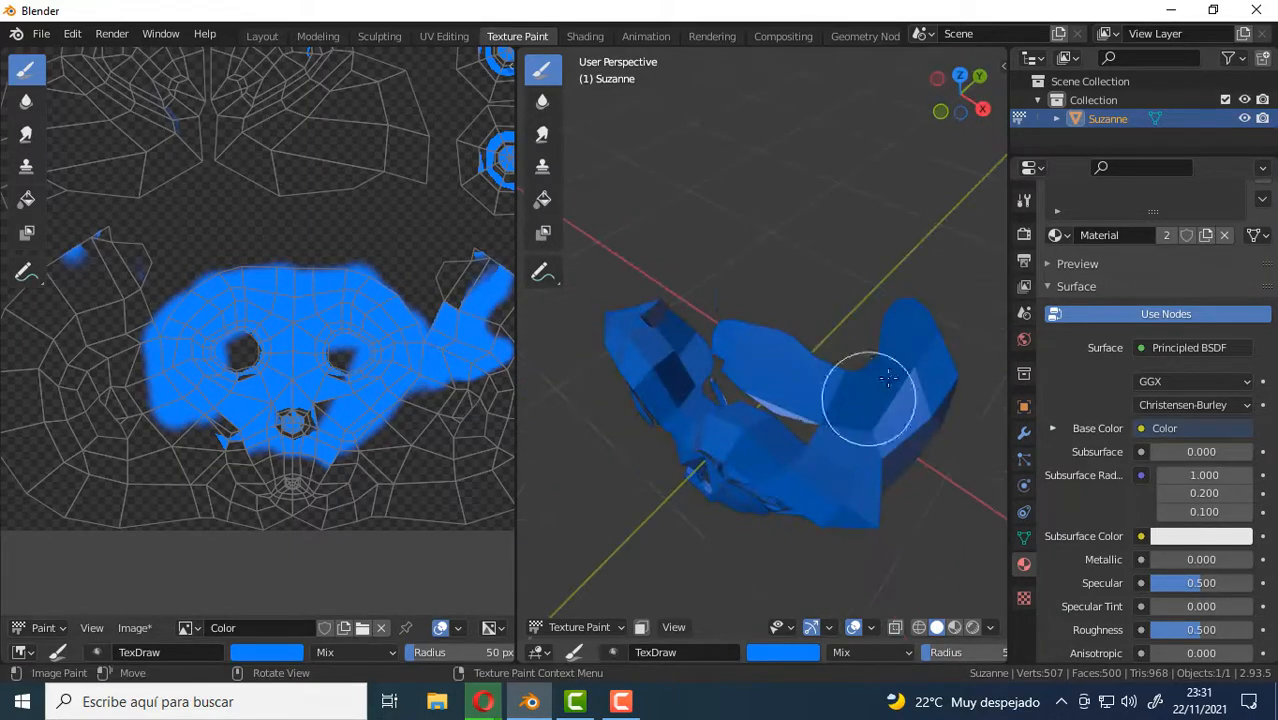
{"action": "middle_click_drag", "start_coordinate": [781, 328], "coordinate": [827, 222]}
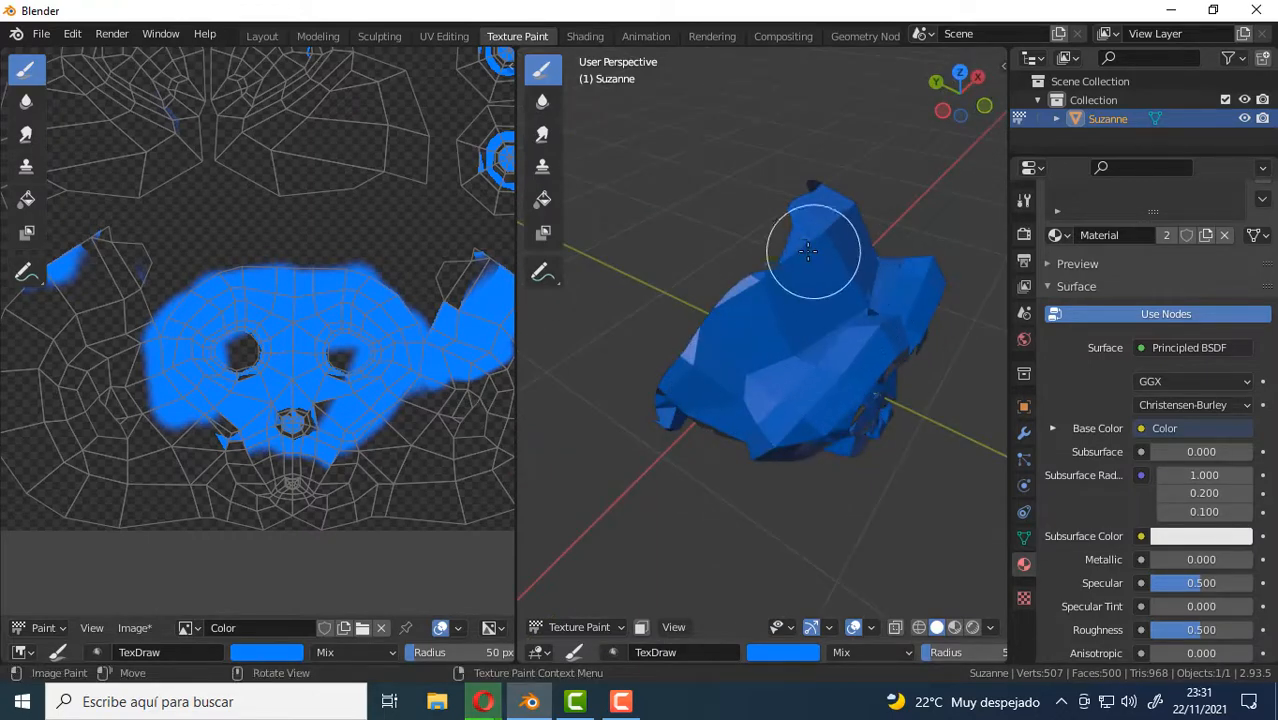
{"action": "left_click_drag", "start_coordinate": [765, 251], "coordinate": [713, 320]}
{"action": "scroll", "coordinate": [292, 345], "scroll_direction": "down", "scroll_amount": 3}
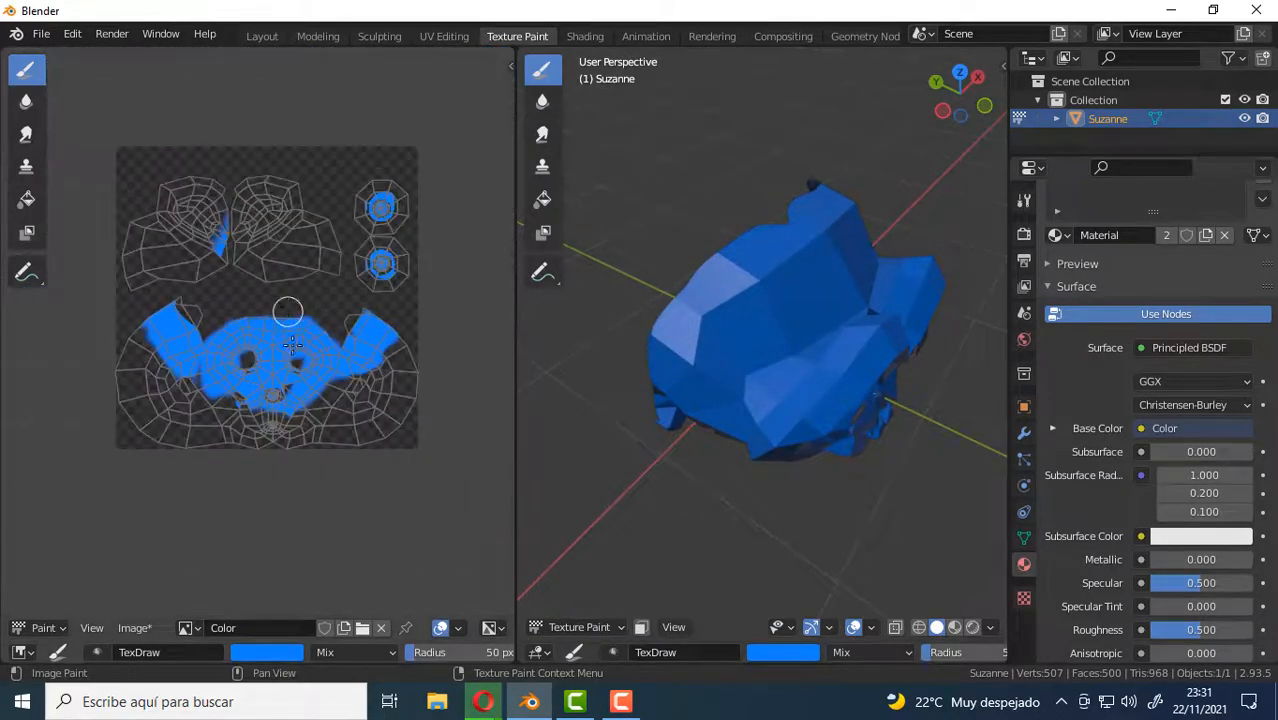
Paint blue strokes over the outer edge of the face's UV island and over the cheeks and jaw of the 3D model.
{"action": "left_click_drag", "start_coordinate": [405, 381], "coordinate": [405, 318]}
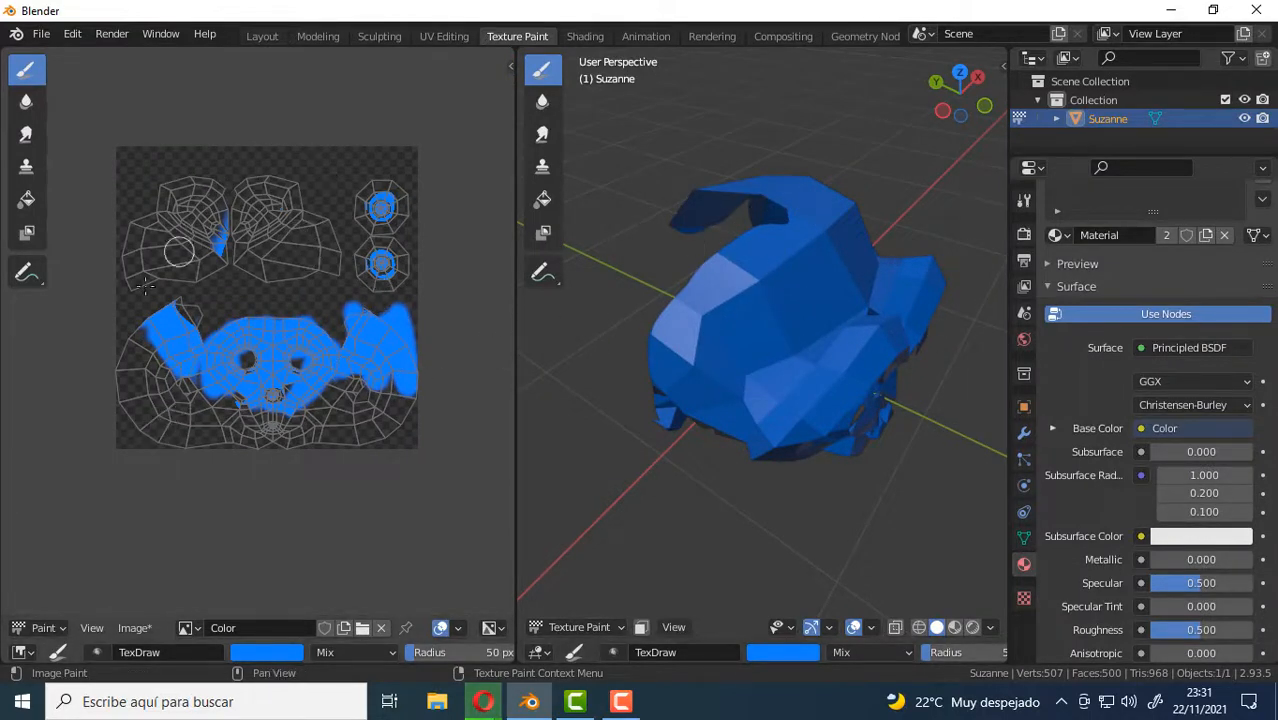
{"action": "scroll", "coordinate": [250, 300], "scroll_direction": "up", "scroll_amount": 3}
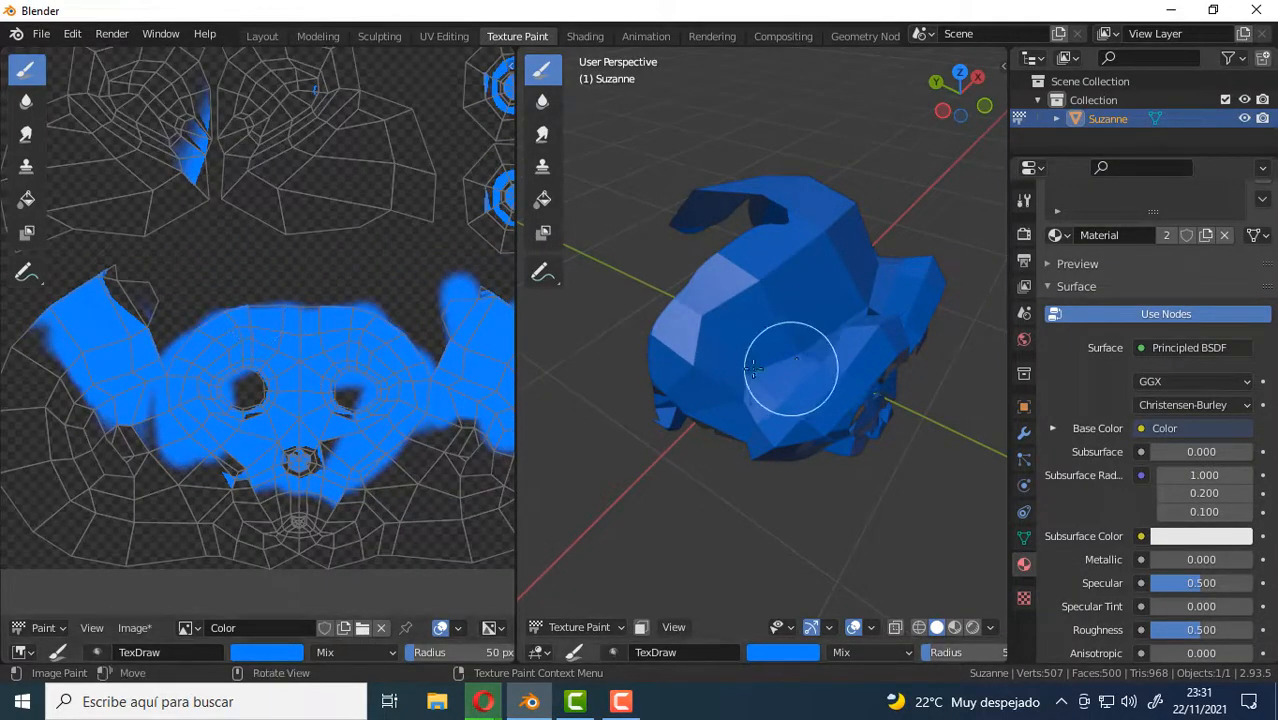
{"action": "middle_click_drag", "start_coordinate": [753, 368], "coordinate": [780, 410]}
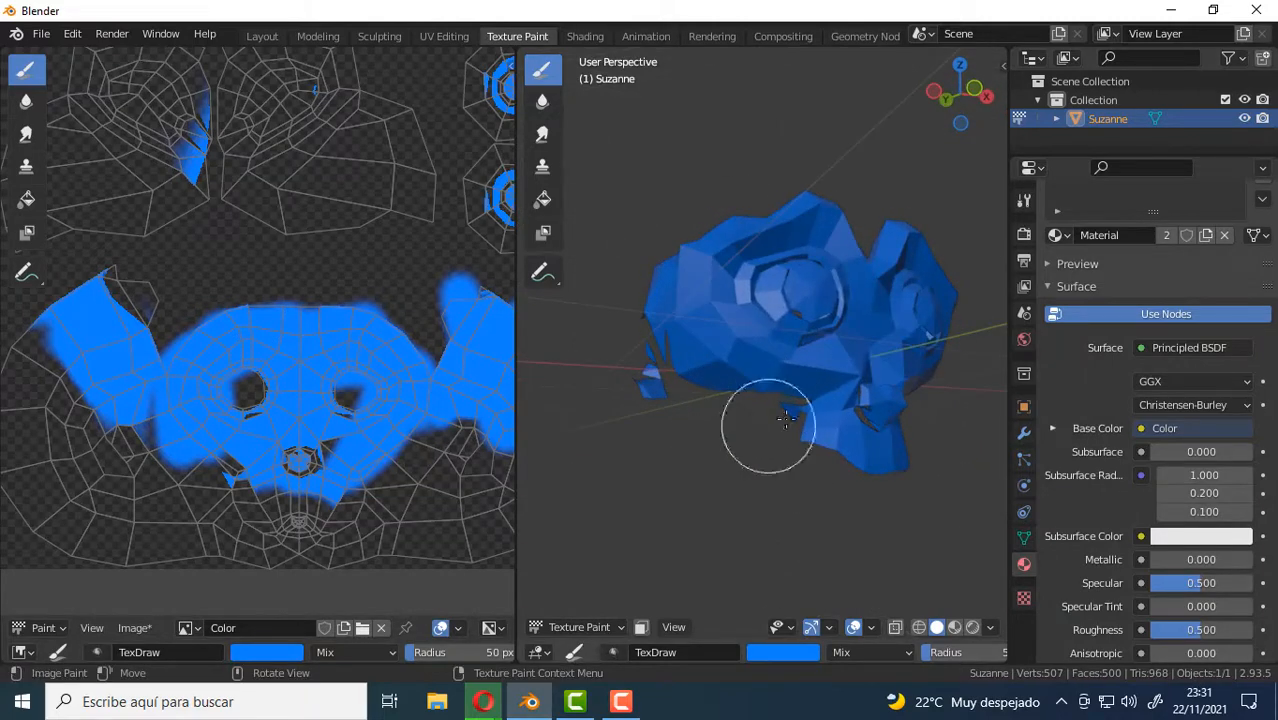
{"action": "mouse_move", "coordinate": [786, 420]}
{"action": "left_mouse_down"}
{"action": "mouse_move", "coordinate": [780, 400]}
{"action": "mouse_move", "coordinate": [871, 370]}
{"action": "mouse_move", "coordinate": [880, 460]}
{"action": "mouse_move", "coordinate": [871, 420]}
{"action": "left_mouse_up"}
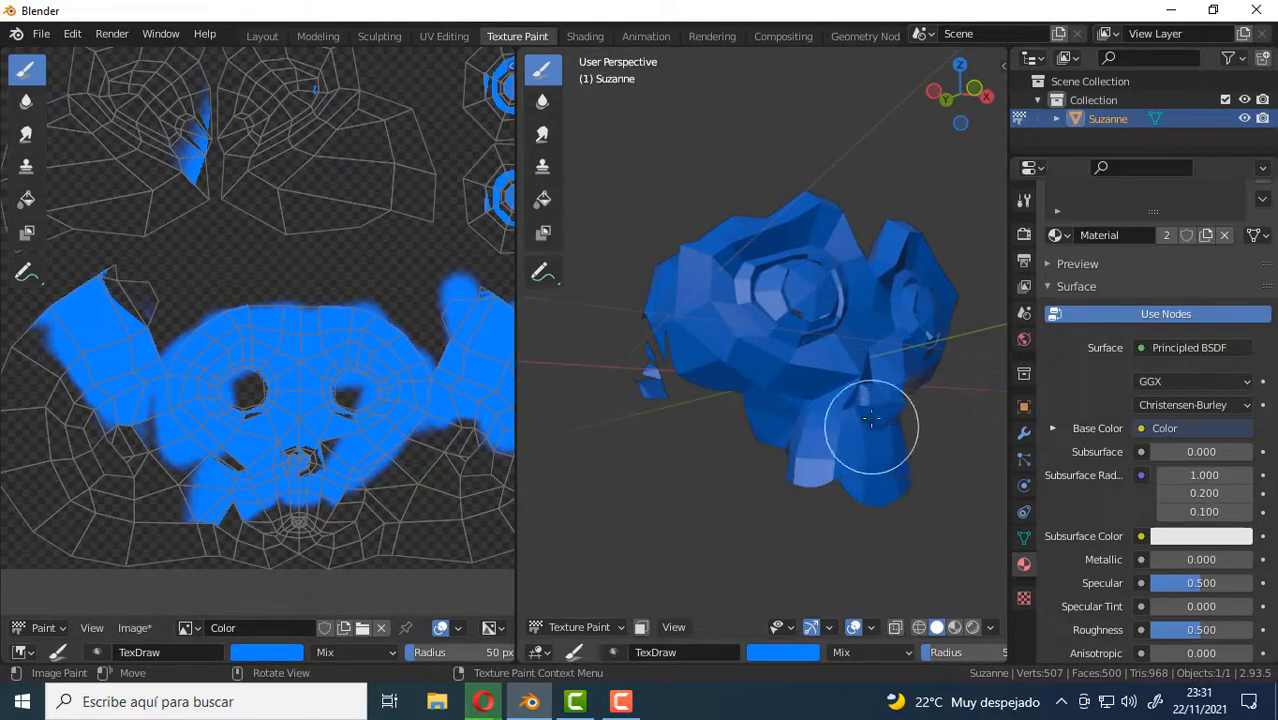
{"action": "middle_click_drag", "start_coordinate": [853, 352], "coordinate": [861, 325]}
{"action": "scroll", "coordinate": [851, 382], "scroll_direction": "up", "scroll_amount": 5}
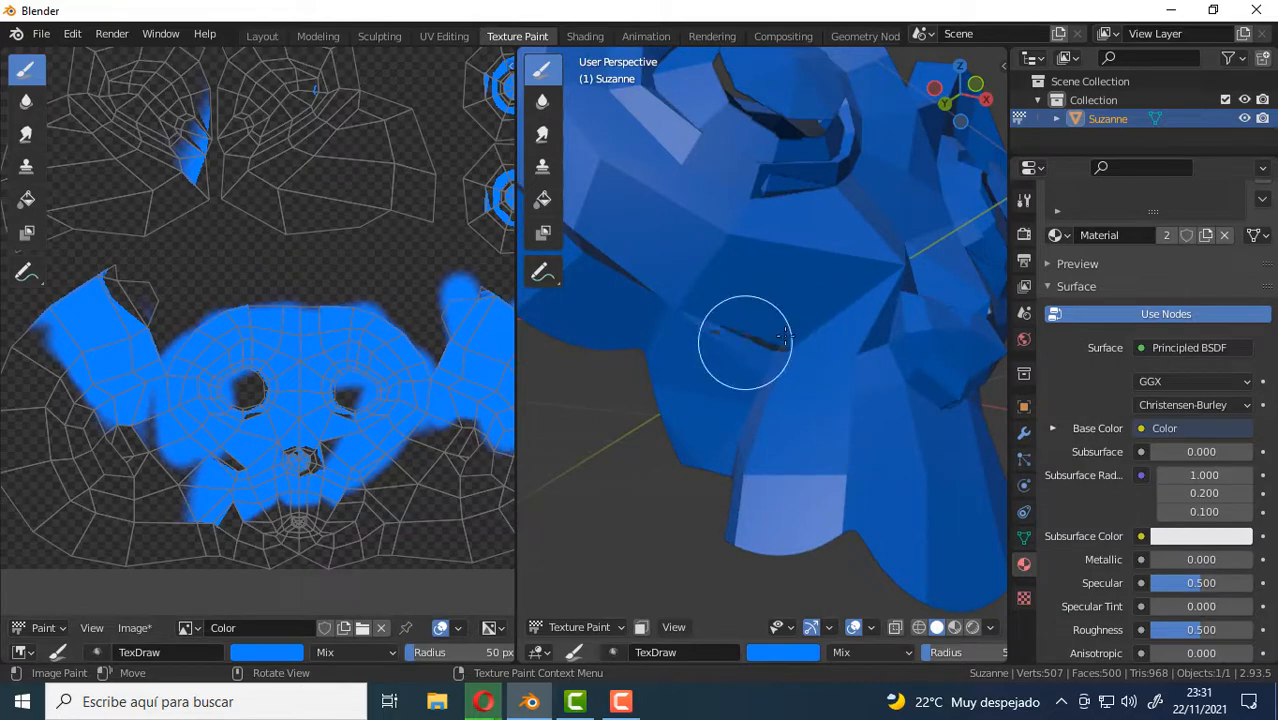
{"action": "middle_click_drag", "start_coordinate": [793, 366], "coordinate": [856, 394]}
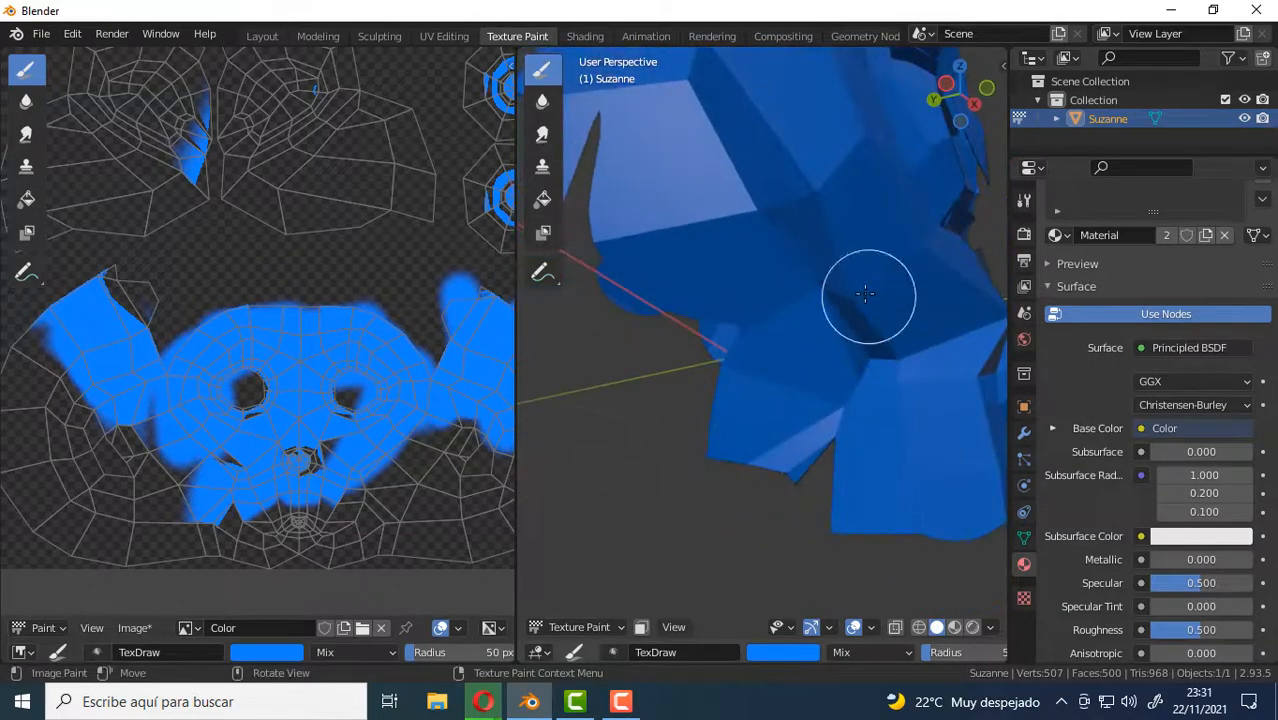
{"action": "scroll", "coordinate": [110, 310], "scroll_direction": "down", "scroll_amount": 2}
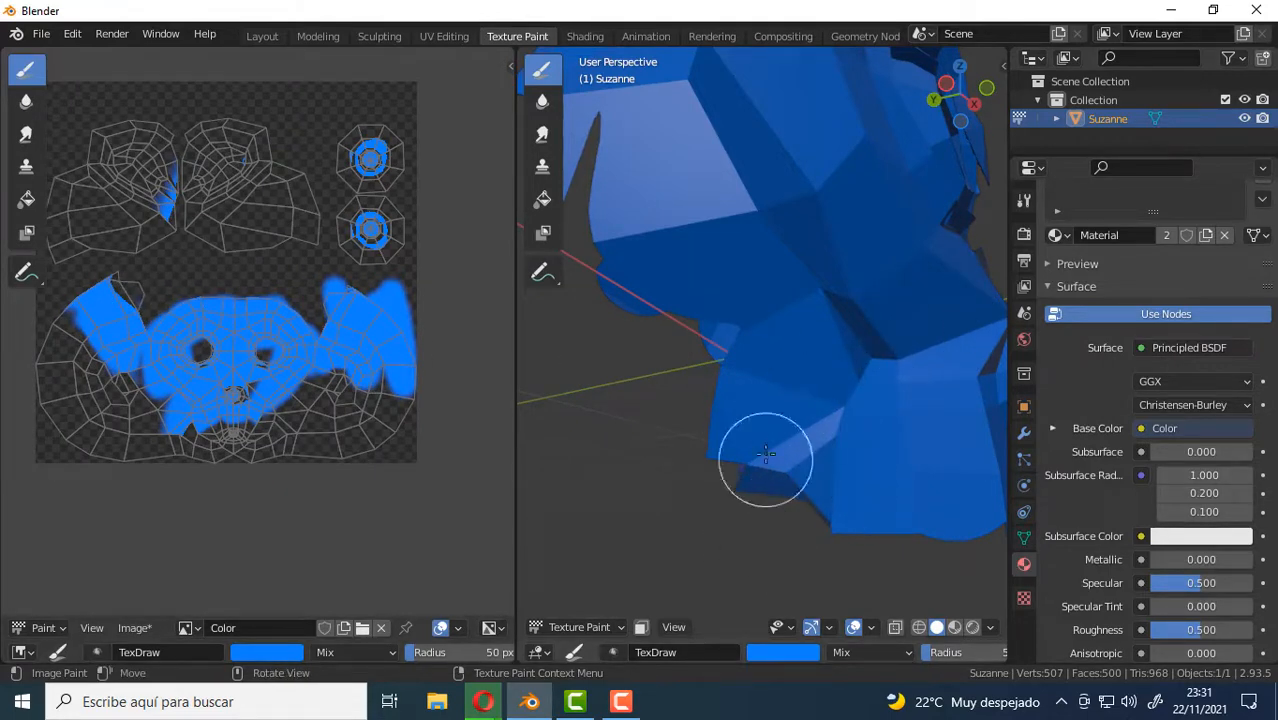
{"action": "middle_click_drag", "start_coordinate": [766, 453], "coordinate": [616, 377]}
{"action": "scroll", "coordinate": [616, 377], "scroll_direction": "down", "scroll_amount": 3}
Fill the remaining gaps on the forehead, crown and side of the monkey's head with blue on the 3D model.
{"action": "middle_click_drag", "start_coordinate": [782, 260], "coordinate": [850, 377]}
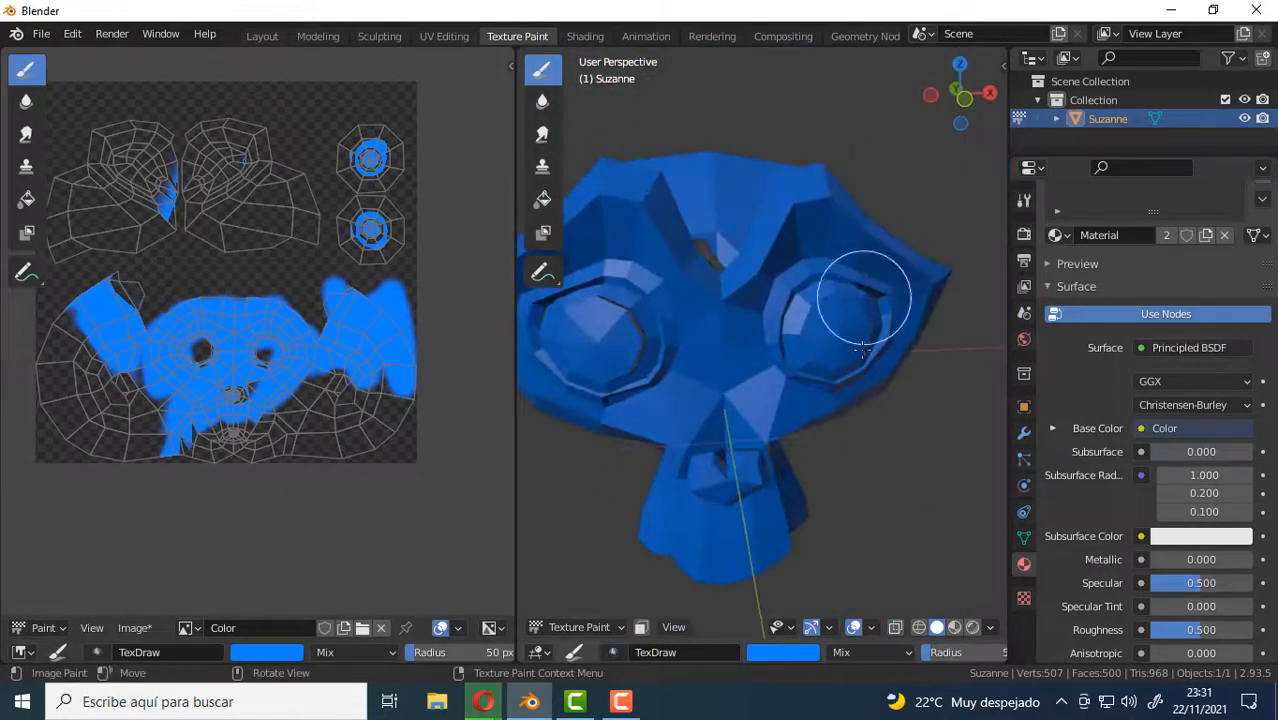
{"action": "scroll", "coordinate": [862, 345], "scroll_direction": "up", "scroll_amount": 5}
{"action": "mouse_move", "coordinate": [707, 322]}
{"action": "middle_mouse_down"}
{"action": "mouse_move", "coordinate": [693, 480]}
{"action": "mouse_move", "coordinate": [712, 440]}
{"action": "middle_mouse_up"}
{"action": "middle_click_drag", "start_coordinate": [850, 437], "coordinate": [778, 402]}
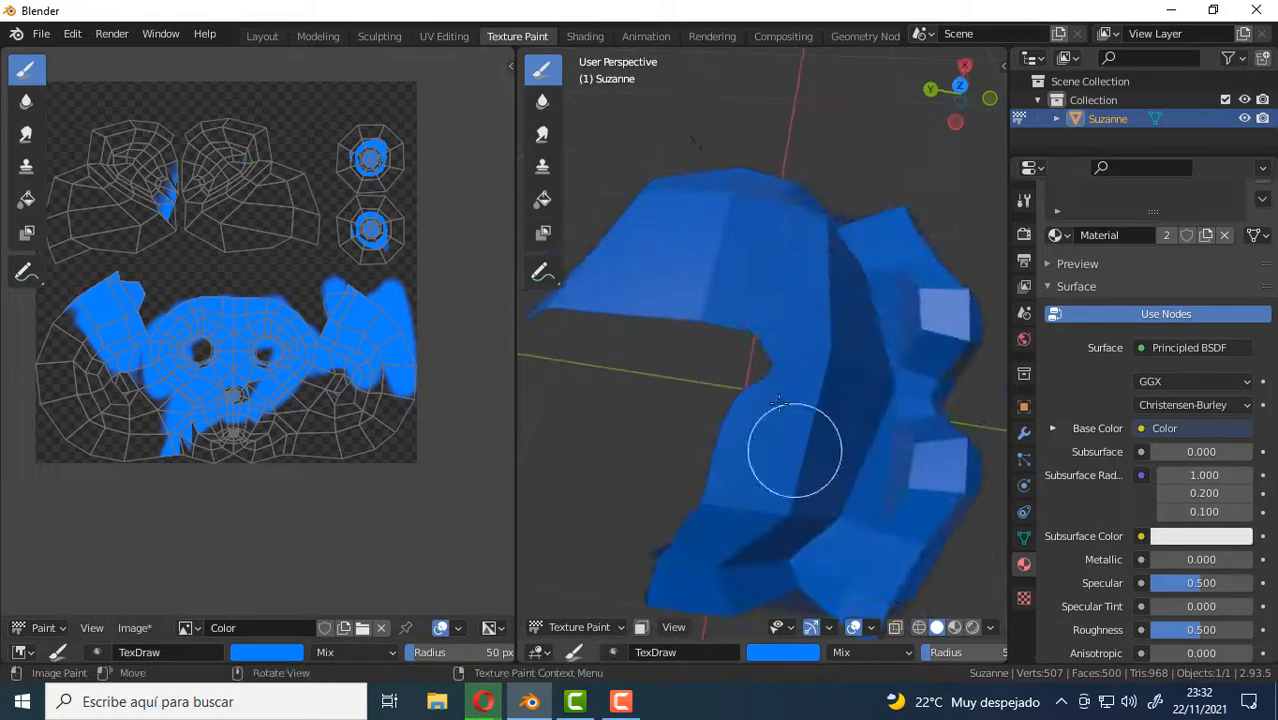
{"action": "mouse_move", "coordinate": [688, 430]}
{"action": "middle_mouse_down"}
{"action": "mouse_move", "coordinate": [731, 372]}
{"action": "mouse_move", "coordinate": [765, 380]}
{"action": "middle_mouse_up"}
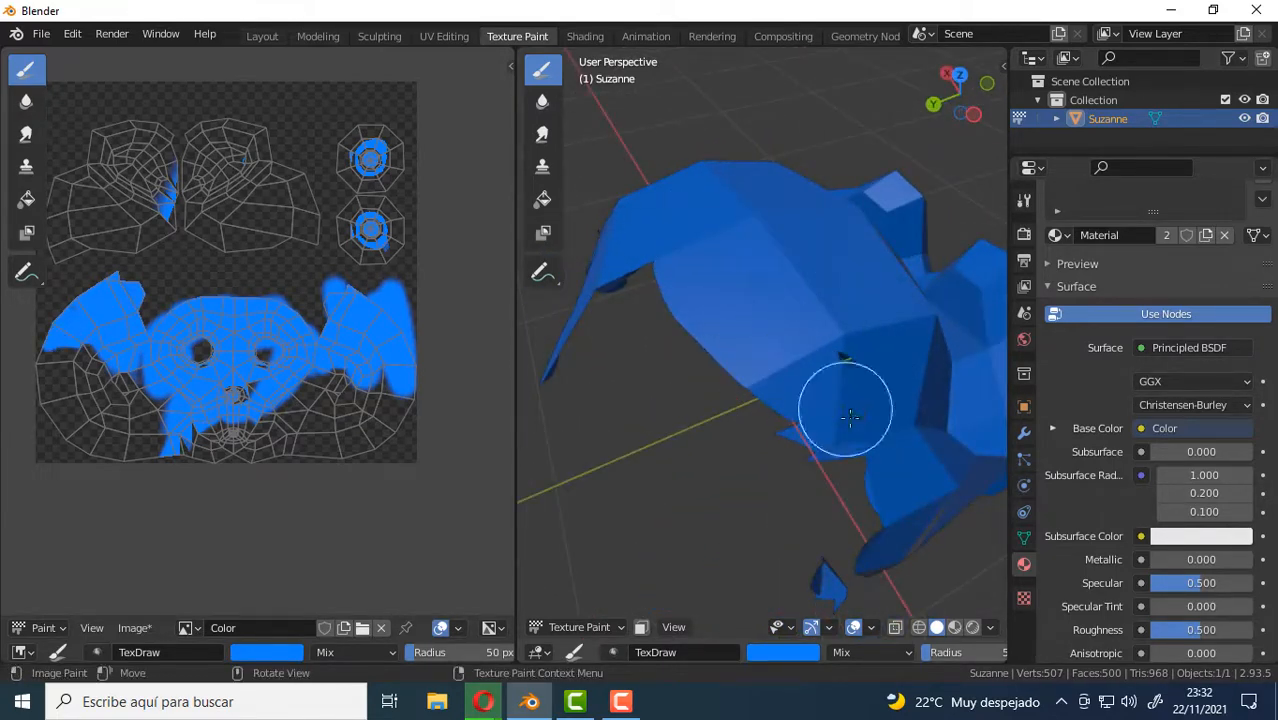
{"action": "mouse_move", "coordinate": [803, 322]}
{"action": "left_mouse_down"}
{"action": "mouse_move", "coordinate": [839, 485]}
{"action": "mouse_move", "coordinate": [668, 348]}
{"action": "left_mouse_up"}
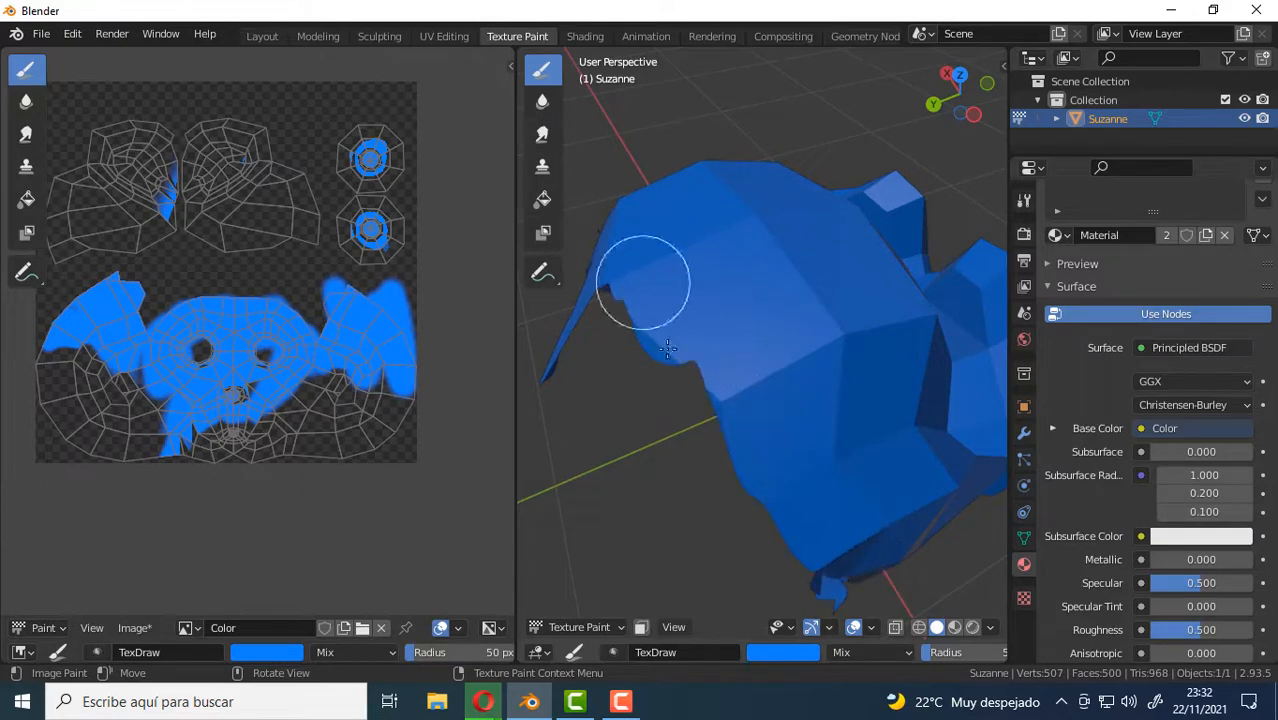
{"action": "middle_click_drag", "start_coordinate": [845, 399], "coordinate": [730, 289]}
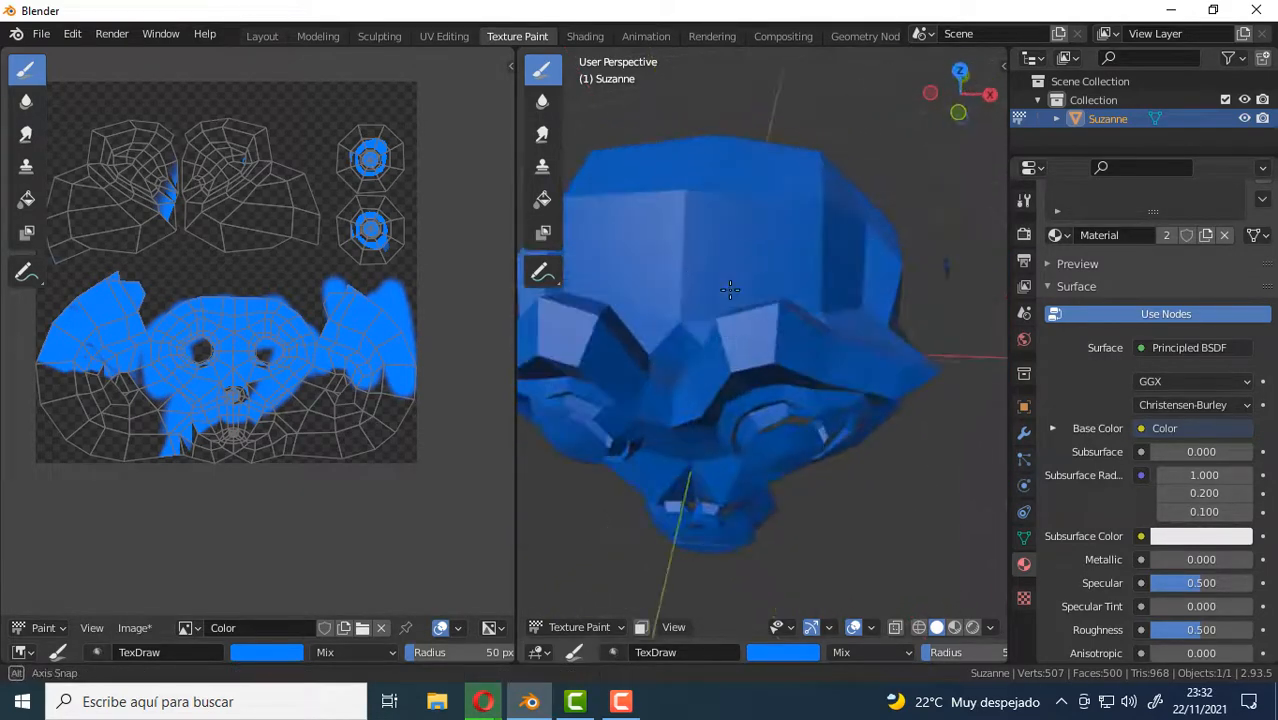
Set the brush color to yellow (H 0.155, S 0.902, V 1.000) and paint both ear islands in the UV layout.
{"action": "left_click", "coordinate": [269, 648]}
{"action": "mouse_move", "coordinate": [310, 470]}
{"action": "left_mouse_down"}
{"action": "mouse_move", "coordinate": [353, 588]}
{"action": "mouse_move", "coordinate": [285, 550]}
{"action": "mouse_move", "coordinate": [250, 505]}
{"action": "left_mouse_up"}
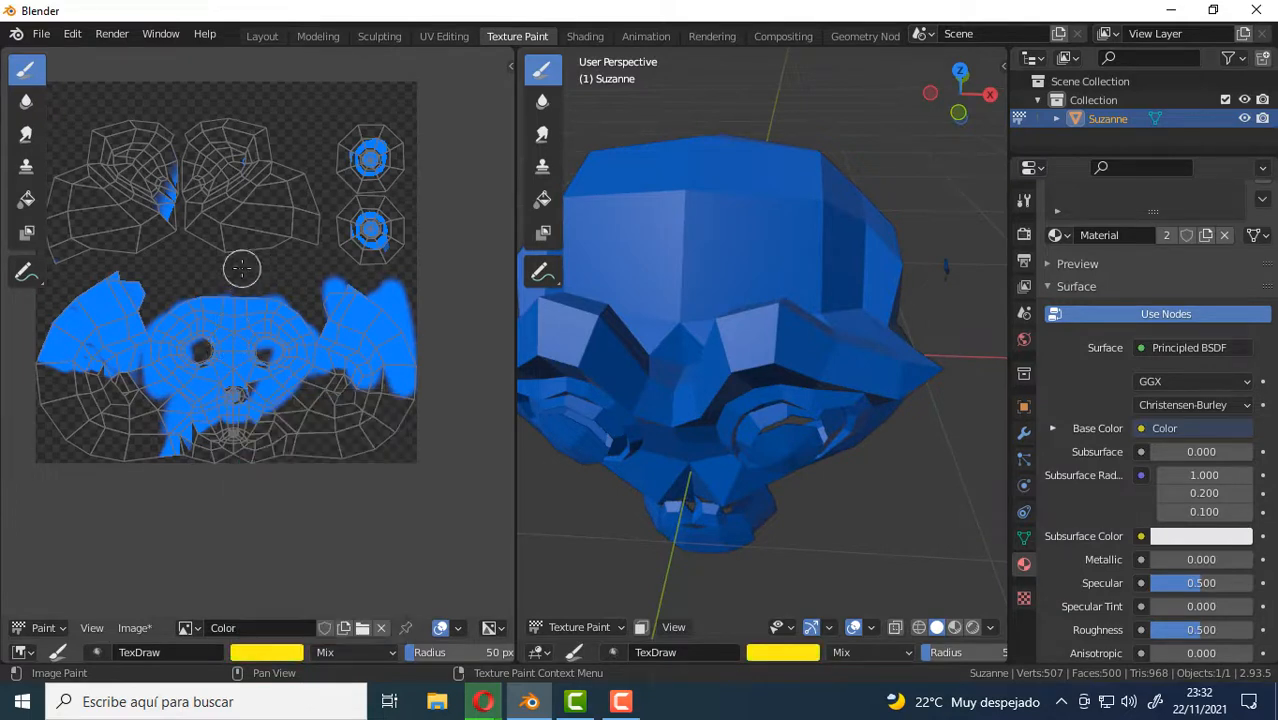
{"action": "mouse_move", "coordinate": [254, 222]}
{"action": "left_mouse_down"}
{"action": "mouse_move", "coordinate": [240, 245]}
{"action": "mouse_move", "coordinate": [298, 220]}
{"action": "mouse_move", "coordinate": [262, 214]}
{"action": "mouse_move", "coordinate": [228, 160]}
{"action": "mouse_move", "coordinate": [190, 197]}
{"action": "mouse_move", "coordinate": [222, 211]}
{"action": "left_mouse_up"}
{"action": "middle_click_drag", "start_coordinate": [745, 332], "coordinate": [579, 305]}
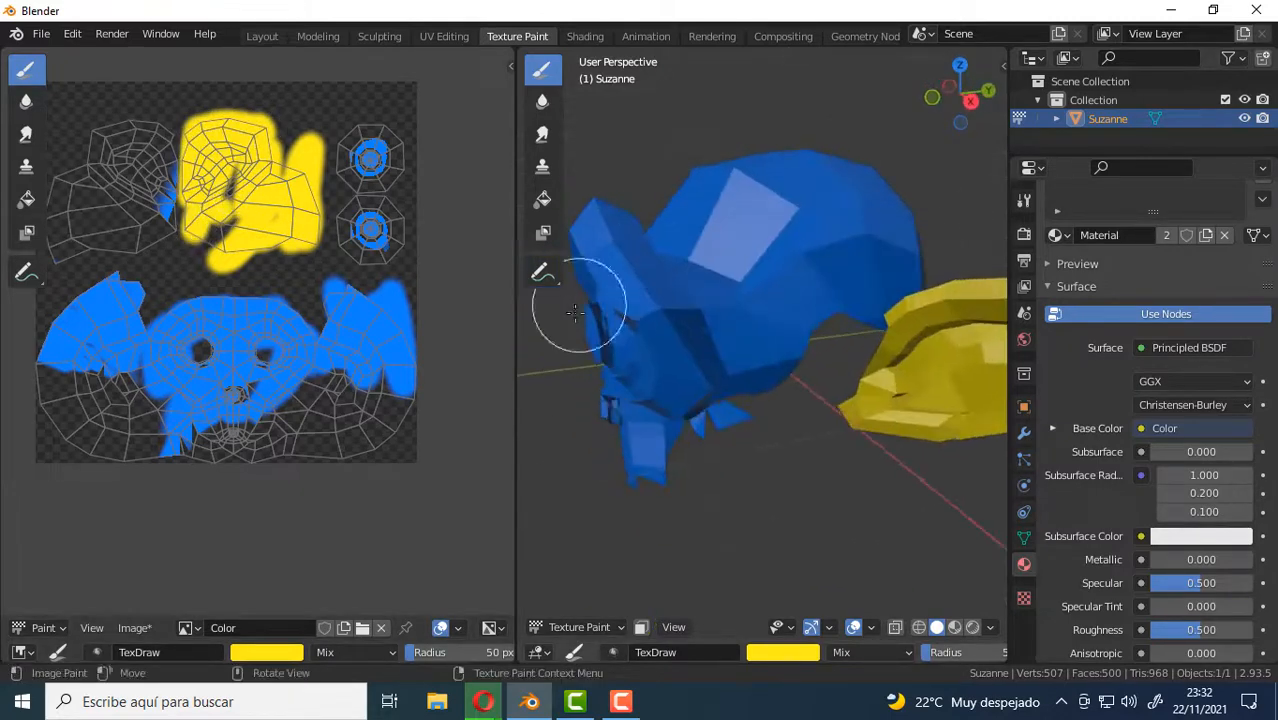
{"action": "middle_click_drag", "start_coordinate": [768, 370], "coordinate": [784, 351]}
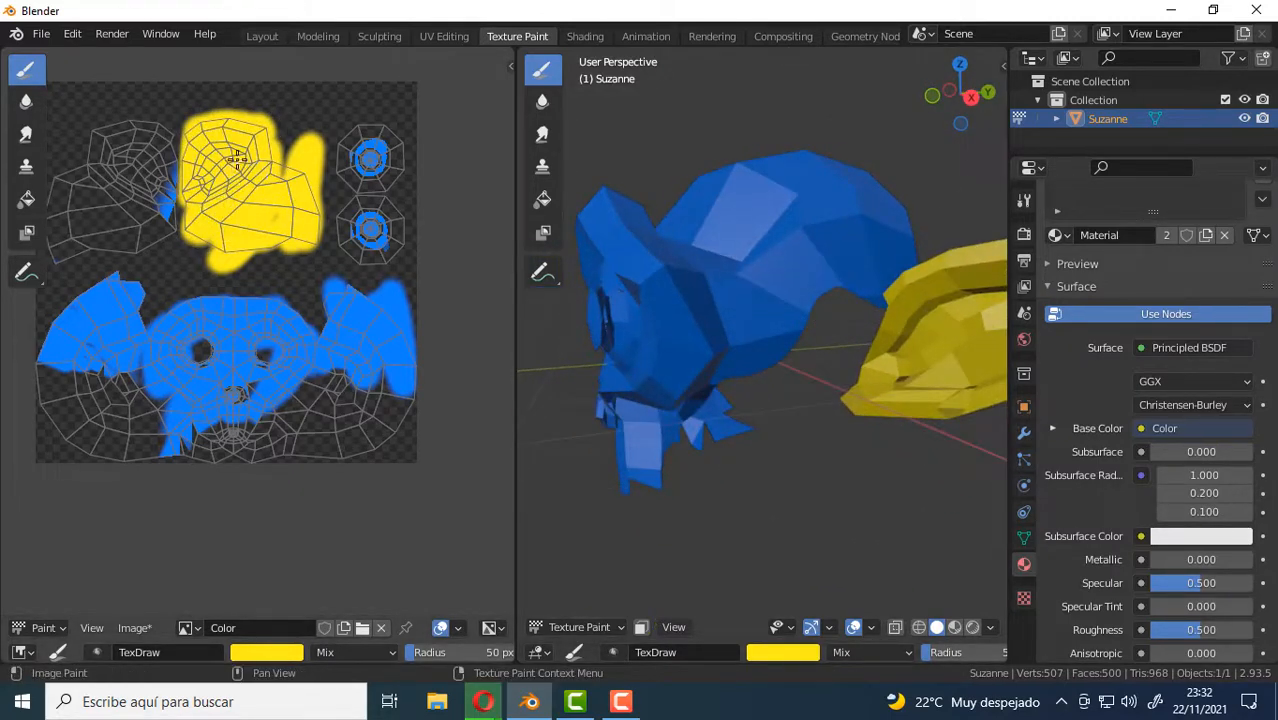
{"action": "mouse_move", "coordinate": [237, 158]}
{"action": "left_mouse_down"}
{"action": "mouse_move", "coordinate": [150, 130]}
{"action": "mouse_move", "coordinate": [113, 148]}
{"action": "mouse_move", "coordinate": [110, 188]}
{"action": "mouse_move", "coordinate": [27, 200]}
{"action": "mouse_move", "coordinate": [115, 240]}
{"action": "mouse_move", "coordinate": [203, 193]}
{"action": "left_mouse_up"}
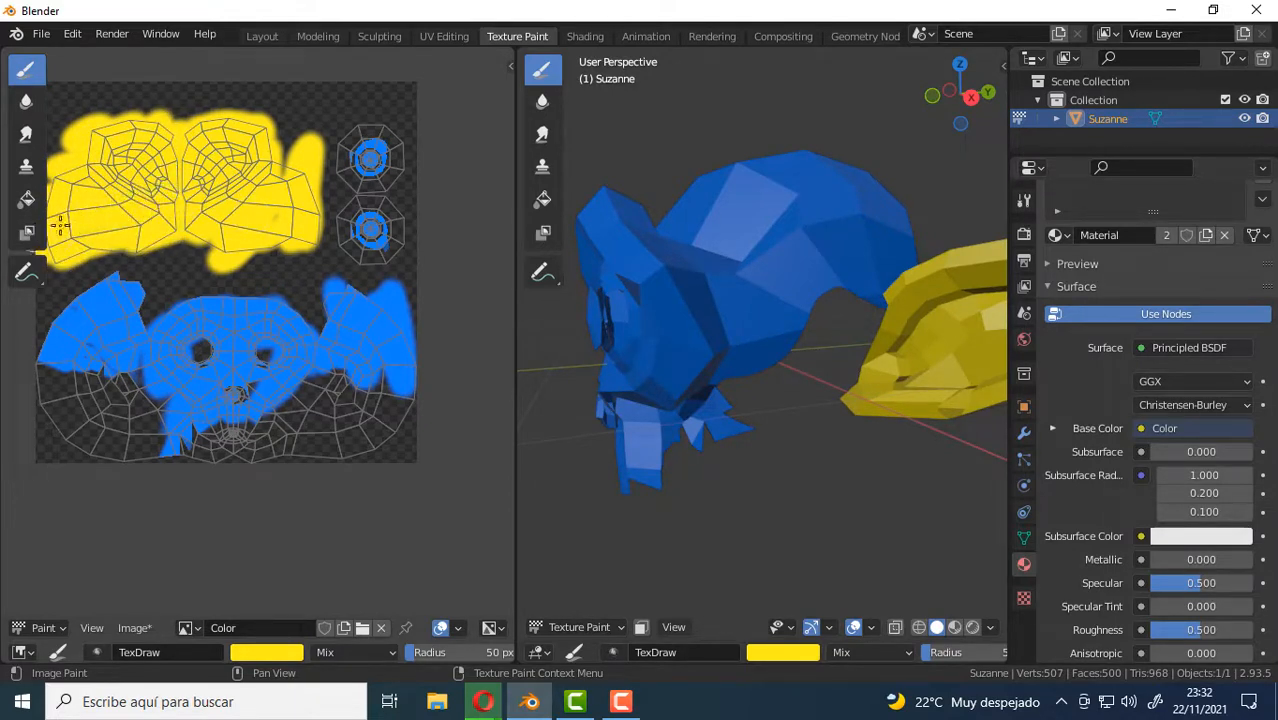
{"action": "middle_click_drag", "start_coordinate": [662, 305], "coordinate": [790, 372]}
Set the brush color to green (H 0.367, S 1.000, V 1.000) and paint both round eye islands in the UV layout.
{"action": "scroll", "coordinate": [245, 181], "scroll_direction": "up", "scroll_amount": 3}
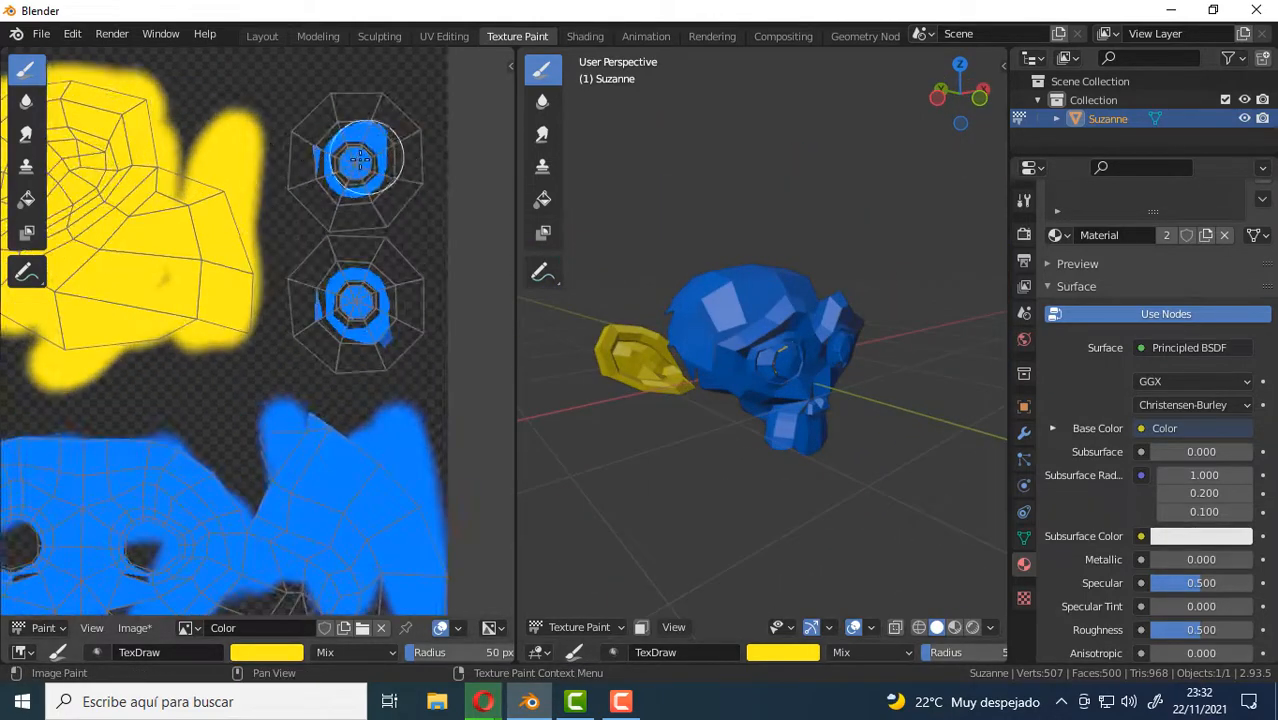
{"action": "left_click", "coordinate": [286, 650]}
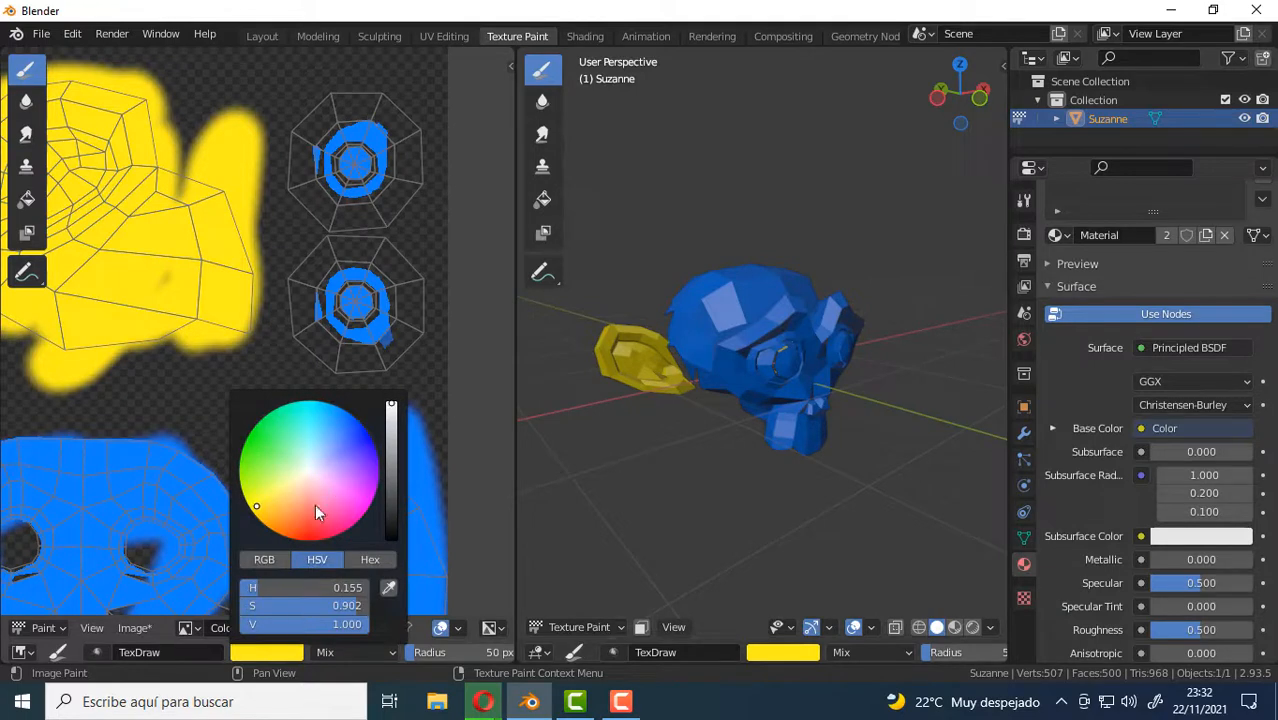
{"action": "left_click", "coordinate": [258, 424]}
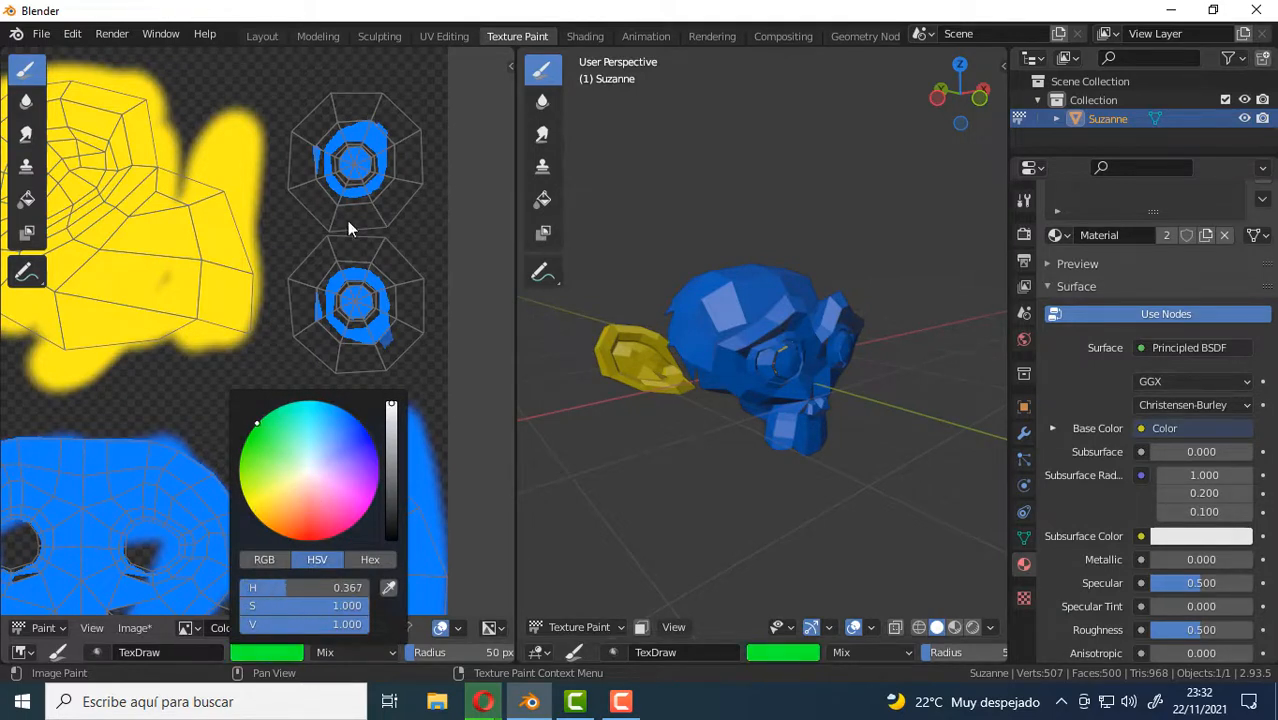
{"action": "mouse_move", "coordinate": [386, 115]}
{"action": "left_mouse_down"}
{"action": "mouse_move", "coordinate": [345, 138]}
{"action": "mouse_move", "coordinate": [395, 135]}
{"action": "mouse_move", "coordinate": [352, 254]}
{"action": "mouse_move", "coordinate": [399, 357]}
{"action": "mouse_move", "coordinate": [400, 240]}
{"action": "left_mouse_up"}
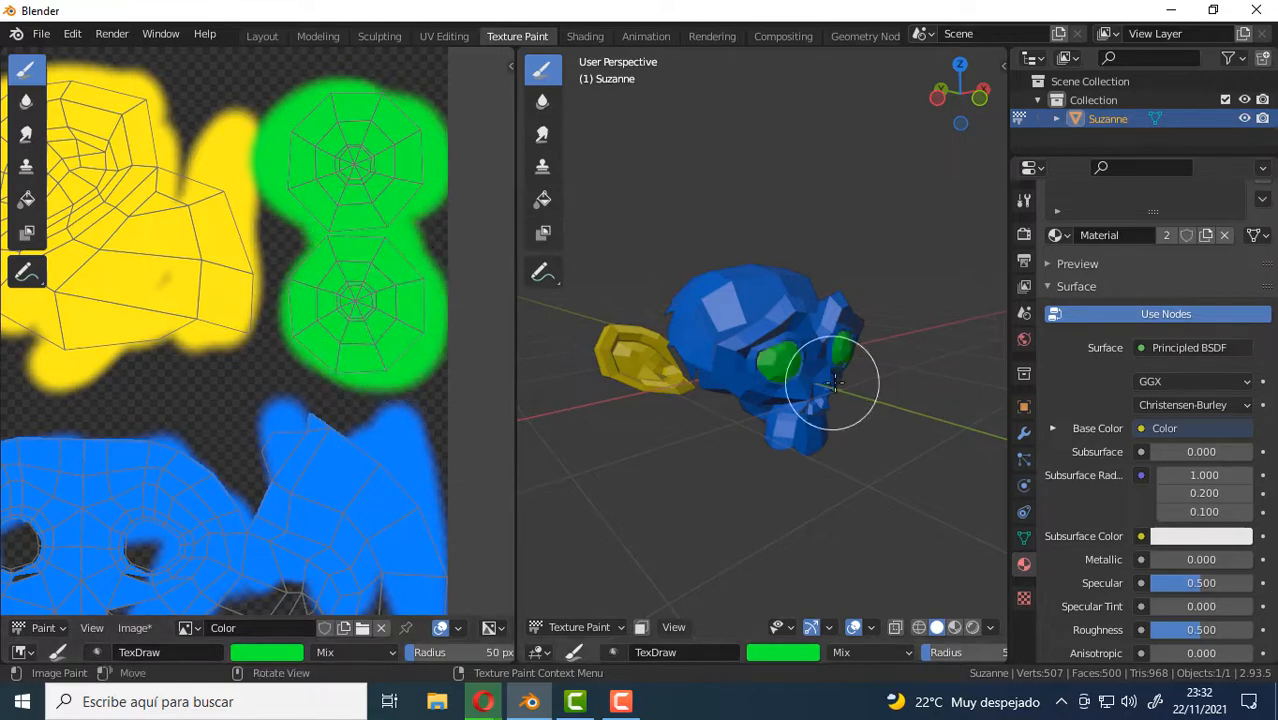
{"action": "middle_click_drag", "start_coordinate": [827, 377], "coordinate": [770, 372]}
{"action": "left_click_drag", "start_coordinate": [322, 246], "coordinate": [334, 251]}
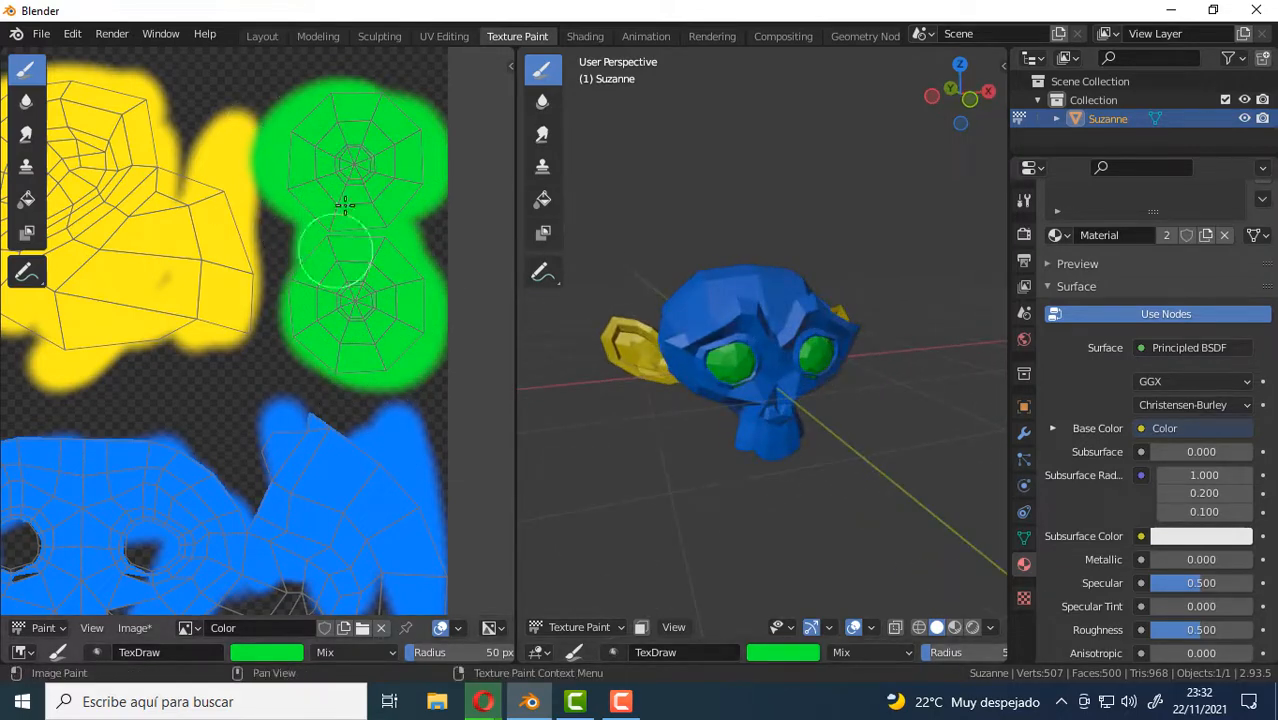
Set the brush color to black and paint the underside of the monkey's head on the 3D model.
{"action": "mouse_move", "coordinate": [822, 416]}
{"action": "middle_mouse_down"}
{"action": "mouse_move", "coordinate": [782, 399]}
{"action": "mouse_move", "coordinate": [806, 378]}
{"action": "mouse_move", "coordinate": [756, 386]}
{"action": "mouse_move", "coordinate": [742, 410]}
{"action": "mouse_move", "coordinate": [771, 325]}
{"action": "middle_mouse_up"}
{"action": "scroll", "coordinate": [785, 345], "scroll_direction": "up", "scroll_amount": 4}
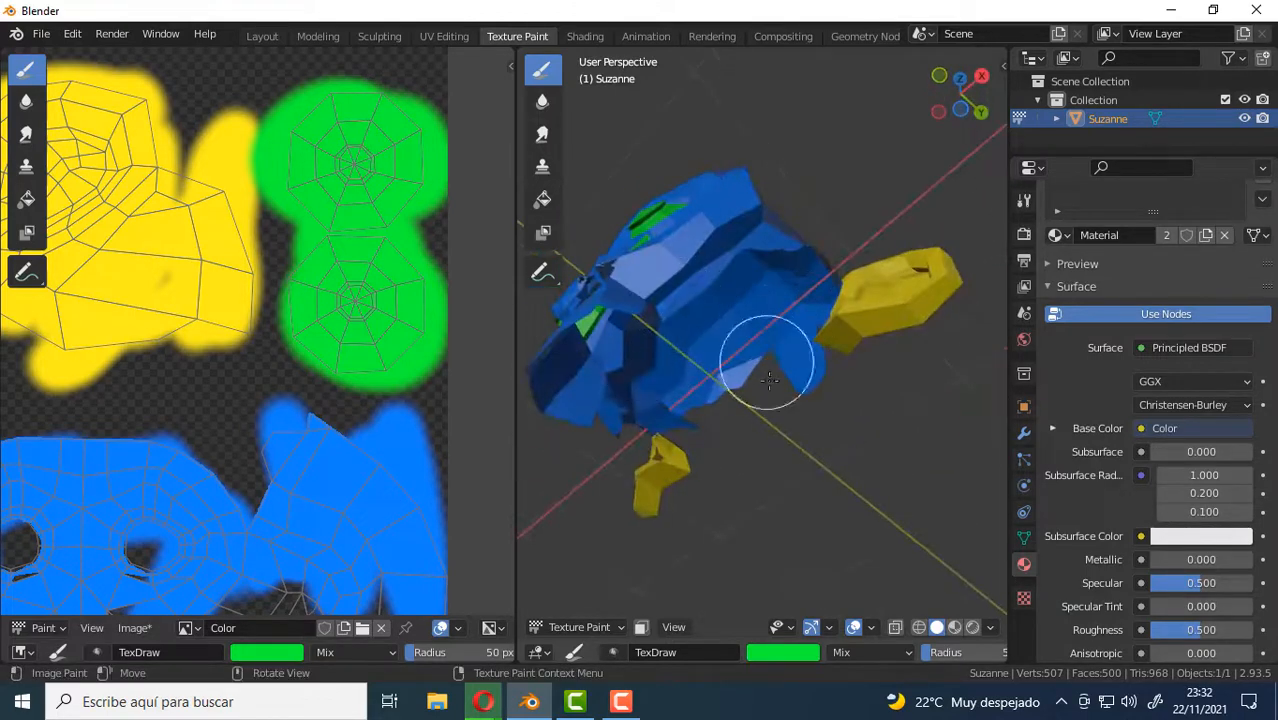
{"action": "middle_click_drag", "start_coordinate": [747, 371], "coordinate": [700, 385]}
{"action": "left_click", "coordinate": [295, 660]}
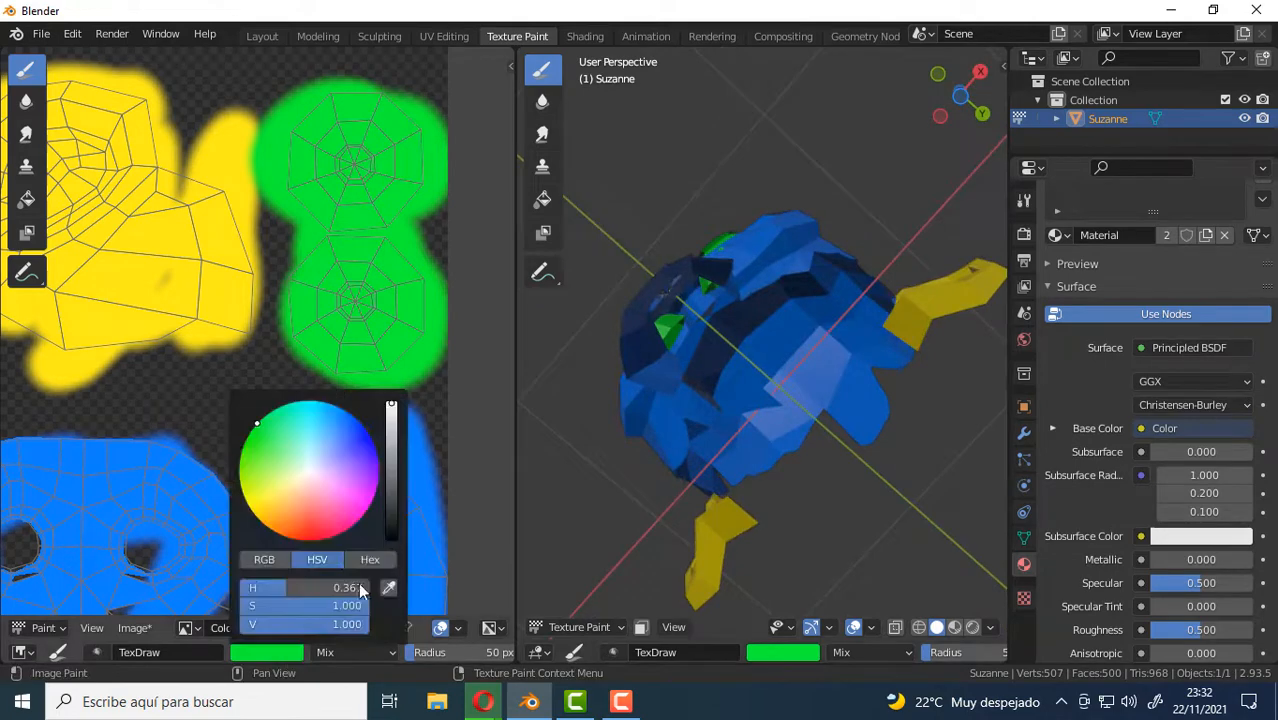
{"action": "left_click", "coordinate": [289, 655]}
{"action": "left_click_drag", "start_coordinate": [390, 437], "coordinate": [391, 545]}
{"action": "mouse_move", "coordinate": [814, 378]}
{"action": "left_mouse_down"}
{"action": "mouse_move", "coordinate": [832, 305]}
{"action": "mouse_move", "coordinate": [776, 314]}
{"action": "mouse_move", "coordinate": [756, 377]}
{"action": "mouse_move", "coordinate": [762, 423]}
{"action": "mouse_move", "coordinate": [892, 350]}
{"action": "left_mouse_up"}
{"action": "left_click_drag", "start_coordinate": [826, 297], "coordinate": [870, 343]}
{"action": "mouse_move", "coordinate": [870, 343]}
{"action": "middle_mouse_down"}
{"action": "mouse_move", "coordinate": [756, 420]}
{"action": "mouse_move", "coordinate": [822, 355]}
{"action": "mouse_move", "coordinate": [750, 408]}
{"action": "mouse_move", "coordinate": [870, 380]}
{"action": "mouse_move", "coordinate": [894, 357]}
{"action": "middle_mouse_up"}
Paint black strokes across the lower and upper back of the monkey's head on the 3D model.
{"action": "scroll", "coordinate": [894, 357], "scroll_direction": "up", "scroll_amount": 4}
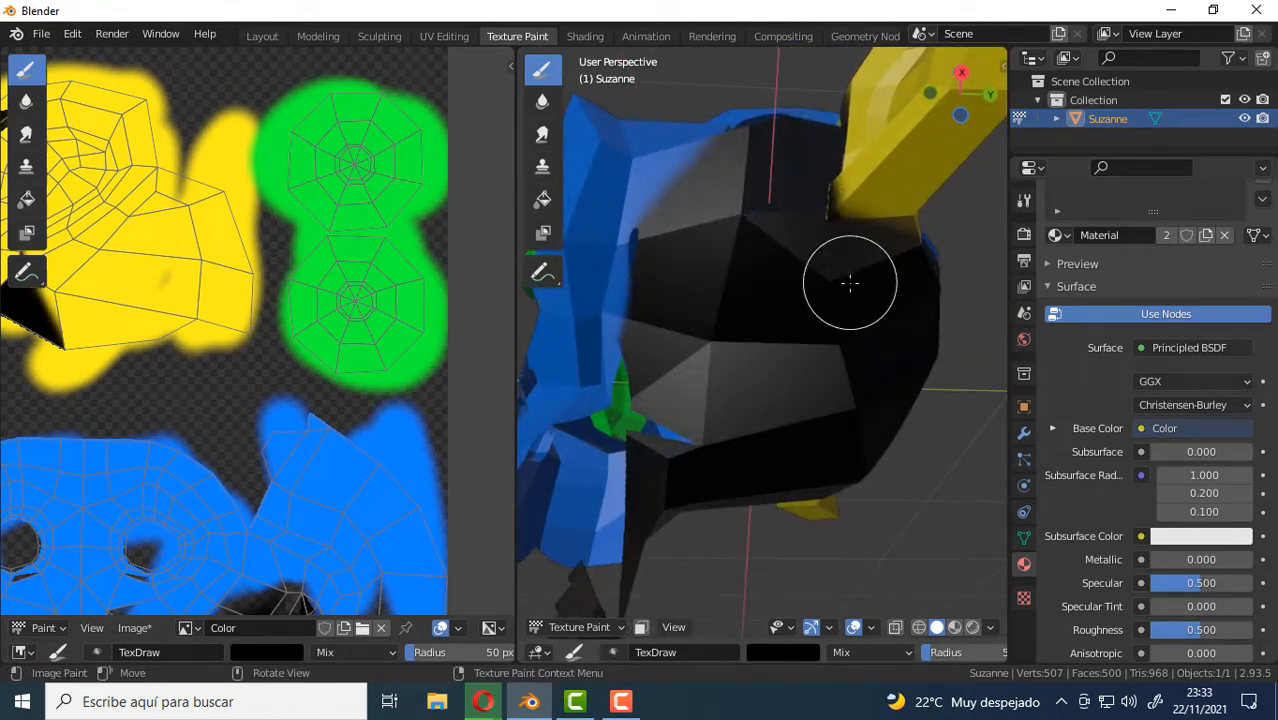
{"action": "middle_click_drag", "start_coordinate": [849, 283], "coordinate": [886, 205]}
{"action": "middle_click_drag", "start_coordinate": [850, 376], "coordinate": [667, 337]}
{"action": "mouse_move", "coordinate": [667, 337]}
{"action": "left_mouse_down"}
{"action": "mouse_move", "coordinate": [610, 238]}
{"action": "mouse_move", "coordinate": [619, 246]}
{"action": "mouse_move", "coordinate": [686, 195]}
{"action": "mouse_move", "coordinate": [757, 224]}
{"action": "mouse_move", "coordinate": [800, 170]}
{"action": "mouse_move", "coordinate": [763, 456]}
{"action": "left_mouse_up"}
{"action": "left_click_drag", "start_coordinate": [873, 300], "coordinate": [812, 453]}
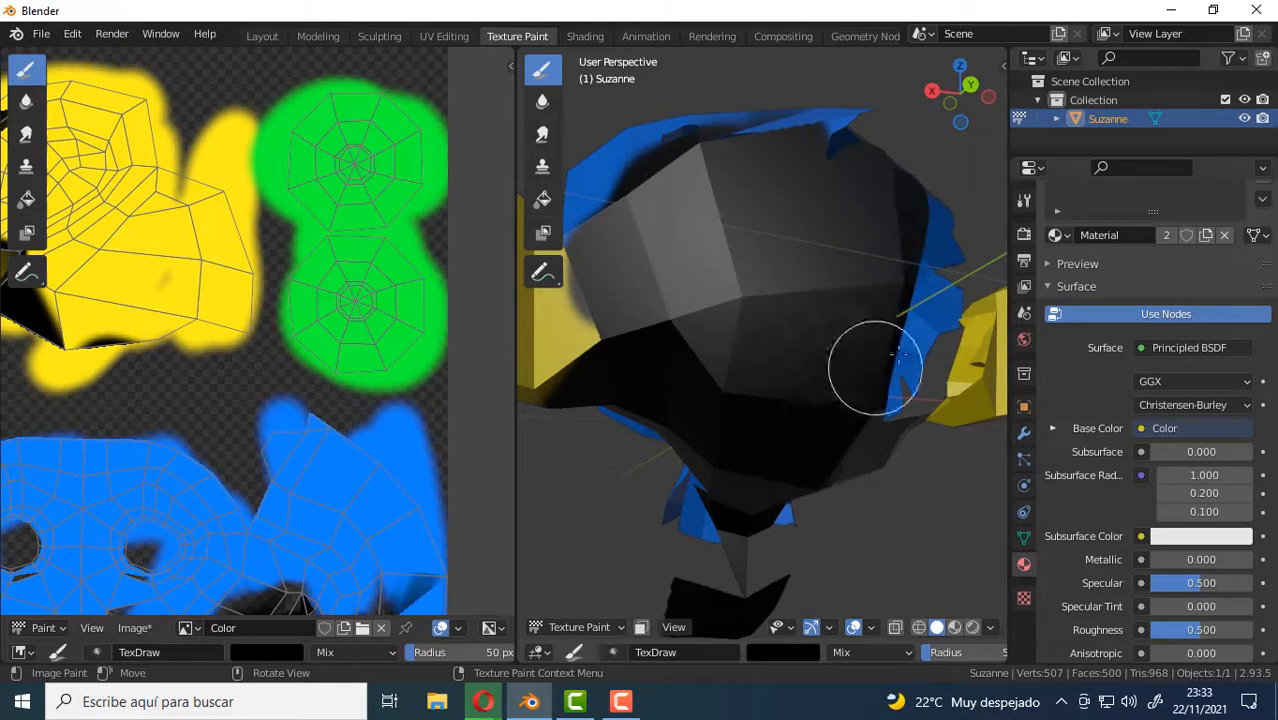
{"action": "middle_click_drag", "start_coordinate": [898, 354], "coordinate": [836, 442]}
{"action": "mouse_move", "coordinate": [815, 285]}
{"action": "left_mouse_down"}
{"action": "mouse_move", "coordinate": [705, 371]}
{"action": "mouse_move", "coordinate": [723, 309]}
{"action": "left_mouse_up"}
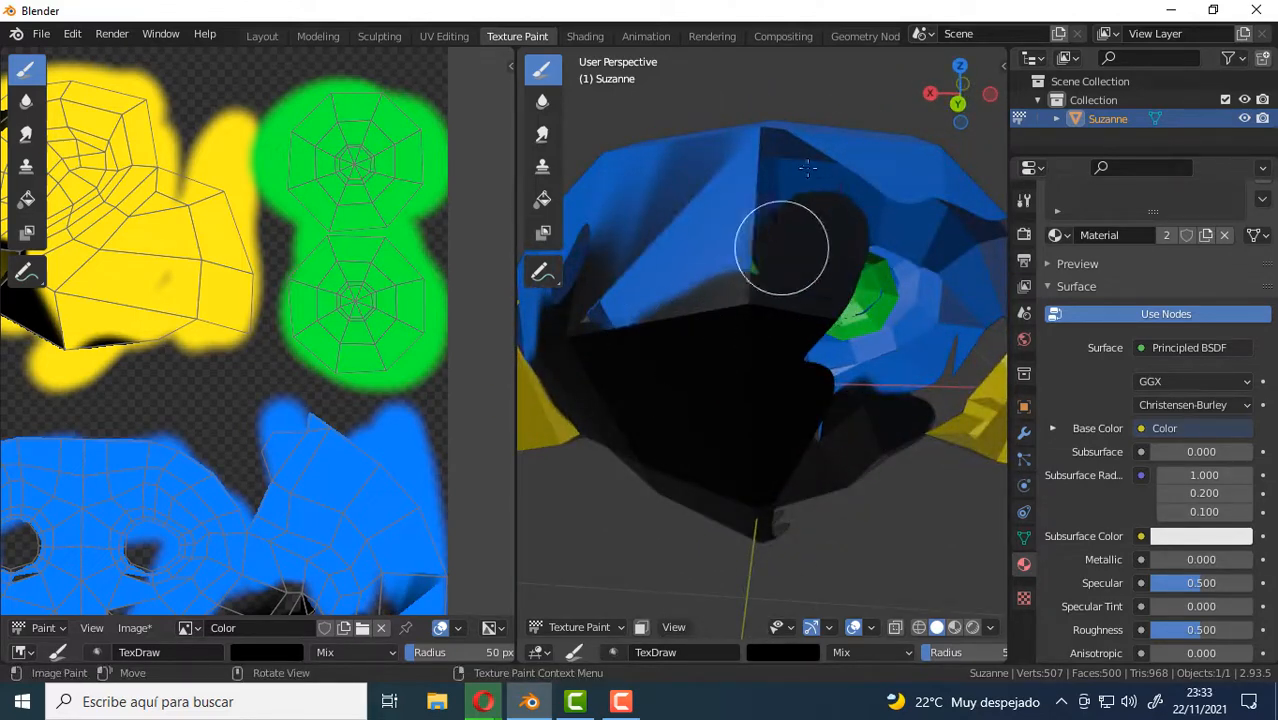
{"action": "mouse_move", "coordinate": [808, 168]}
{"action": "left_mouse_down"}
{"action": "mouse_move", "coordinate": [812, 294]}
{"action": "mouse_move", "coordinate": [887, 294]}
{"action": "mouse_move", "coordinate": [873, 390]}
{"action": "left_mouse_up"}
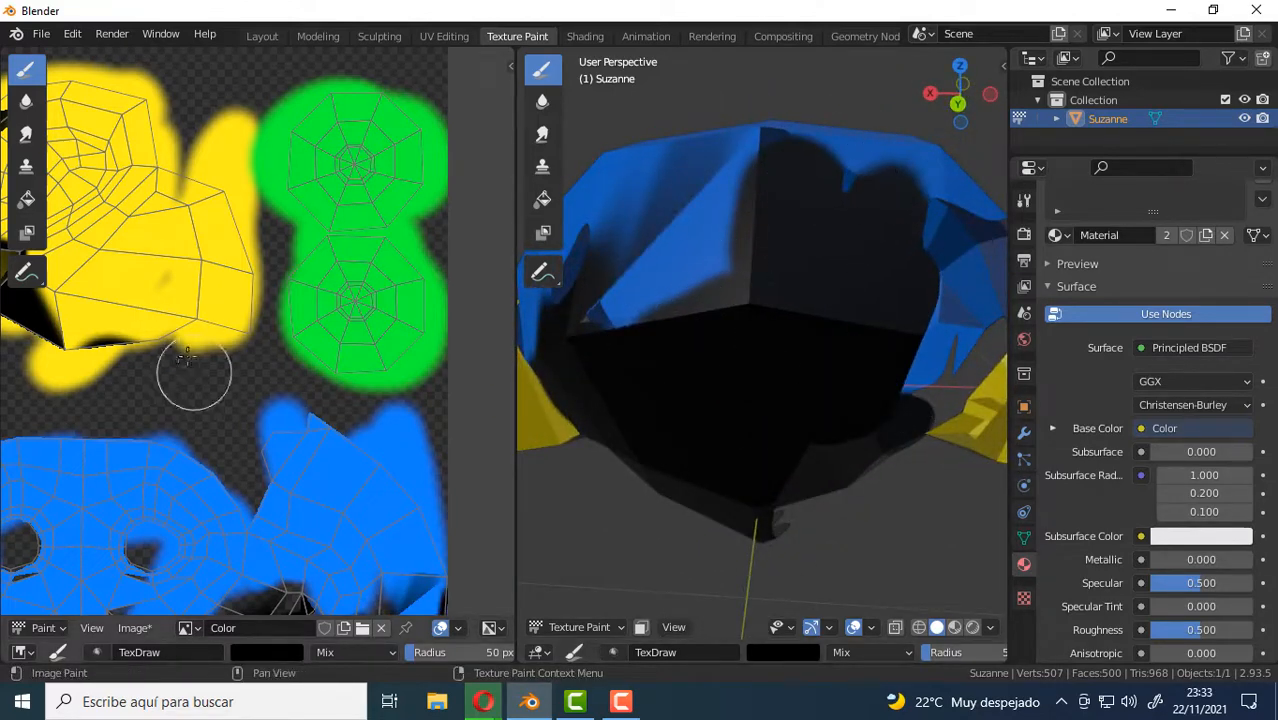
Paint black over the lower part of the face's UV layout and the back of the head beside the ear.
{"action": "scroll", "coordinate": [191, 364], "scroll_direction": "down", "scroll_amount": 3}
{"action": "middle_click_drag", "start_coordinate": [180, 498], "coordinate": [305, 357]}
{"action": "middle_click_drag", "start_coordinate": [534, 415], "coordinate": [756, 294]}
{"action": "mouse_move", "coordinate": [724, 272]}
{"action": "left_mouse_down"}
{"action": "mouse_move", "coordinate": [762, 322]}
{"action": "mouse_move", "coordinate": [803, 338]}
{"action": "mouse_move", "coordinate": [789, 222]}
{"action": "left_mouse_up"}
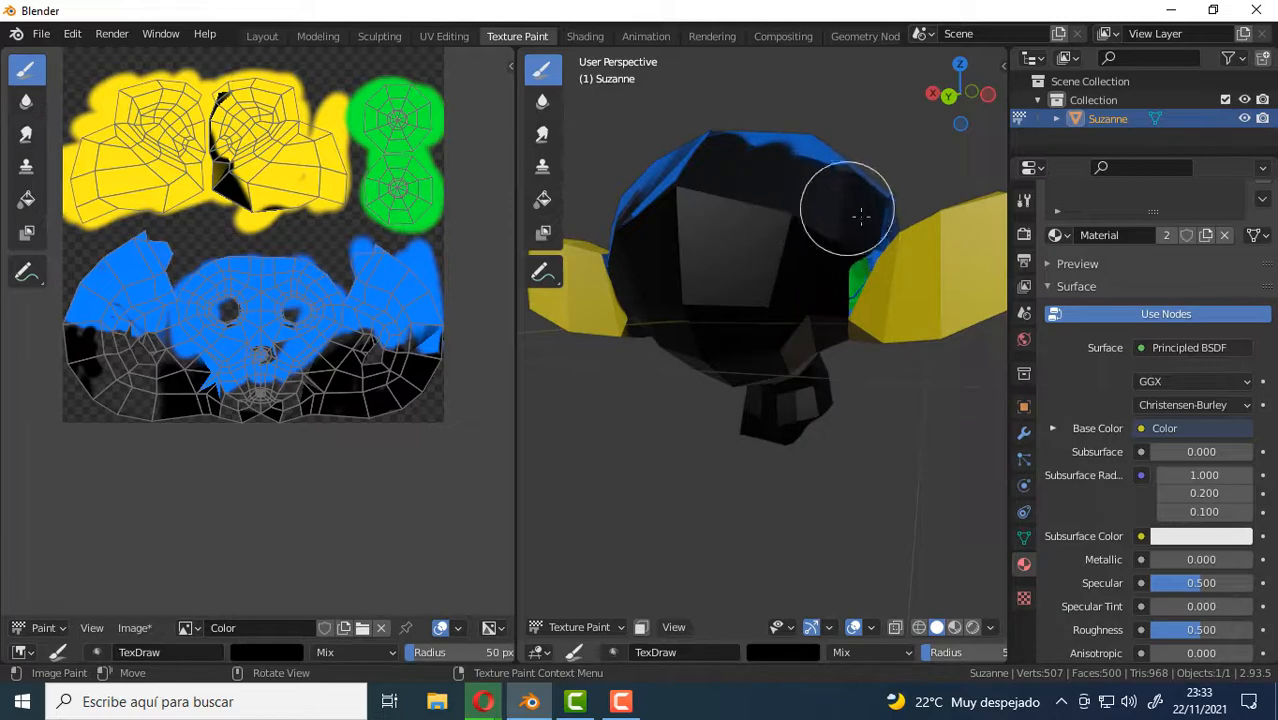
{"action": "left_click_drag", "start_coordinate": [885, 220], "coordinate": [876, 191]}
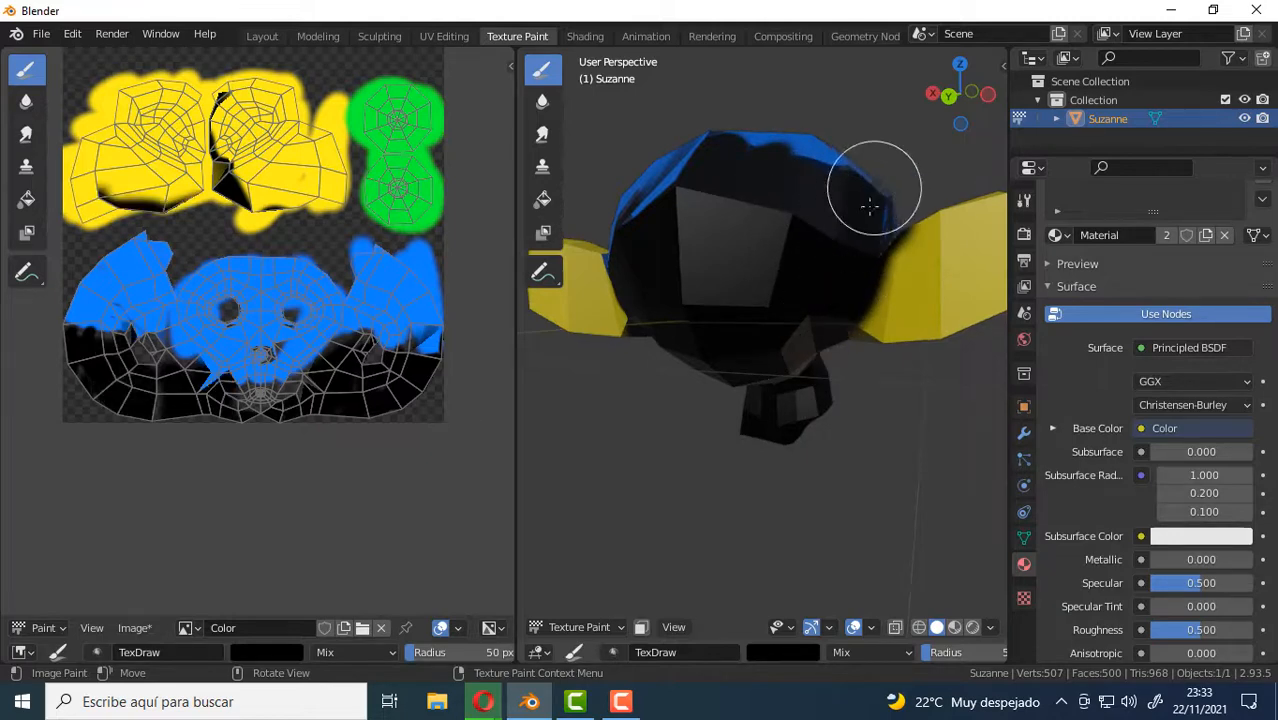
{"action": "mouse_move", "coordinate": [876, 191]}
{"action": "middle_mouse_down"}
{"action": "mouse_move", "coordinate": [847, 277]}
{"action": "mouse_move", "coordinate": [658, 222]}
{"action": "mouse_move", "coordinate": [830, 222]}
{"action": "mouse_move", "coordinate": [807, 265]}
{"action": "mouse_move", "coordinate": [897, 263]}
{"action": "mouse_move", "coordinate": [774, 322]}
{"action": "middle_mouse_up"}
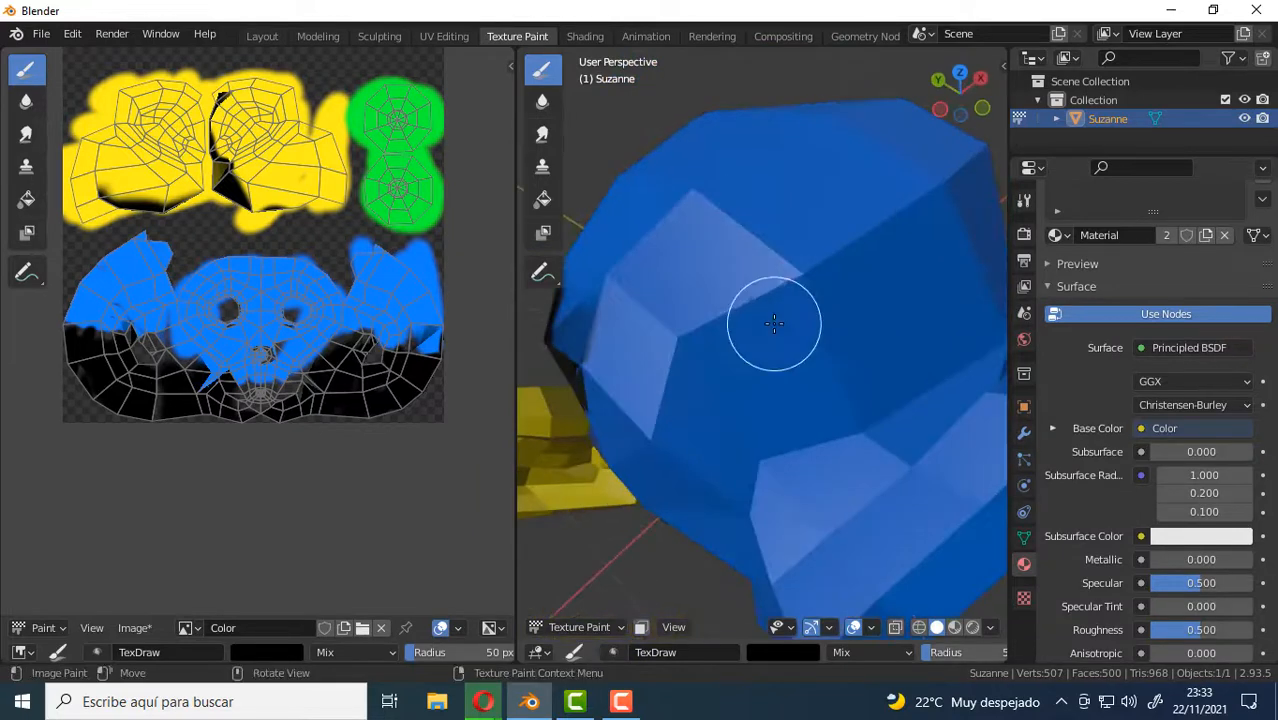
{"action": "middle_click_drag", "start_coordinate": [819, 281], "coordinate": [773, 337]}
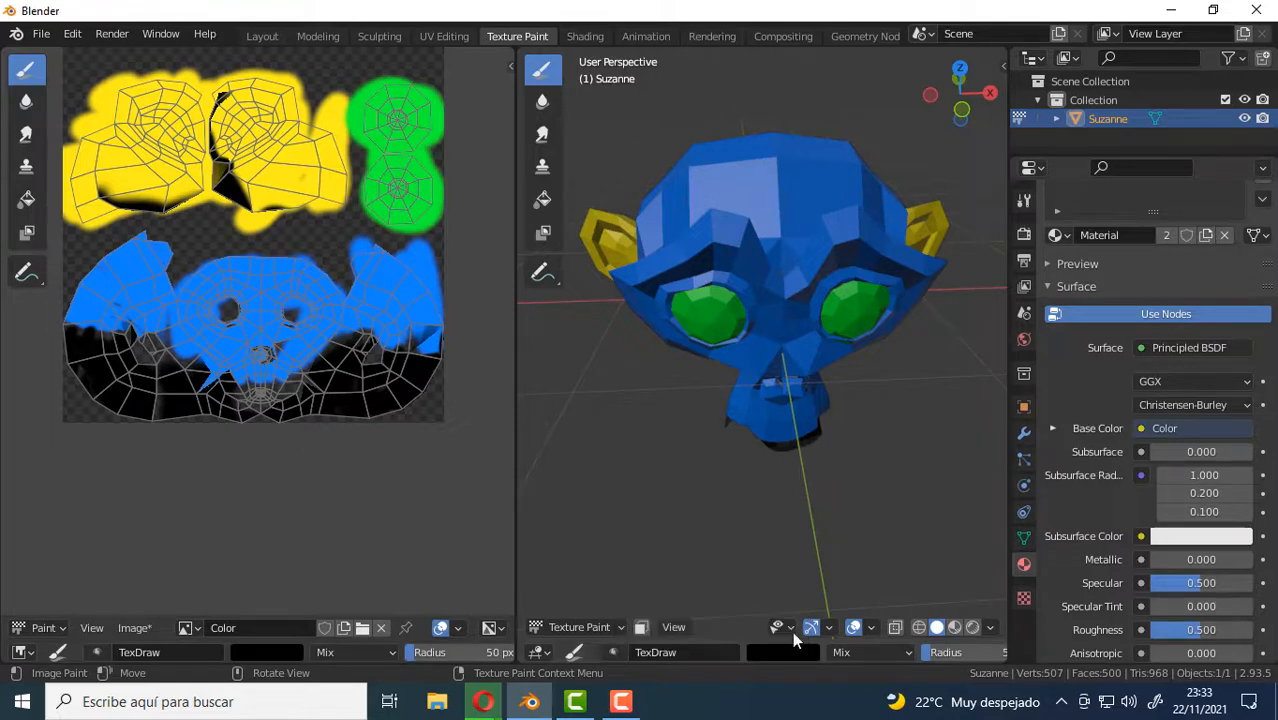
Switch the monkey from Texture Paint to Object Mode, then enter Edit Mode with face selection.
{"action": "key", "text": "ctrl+Tab"}
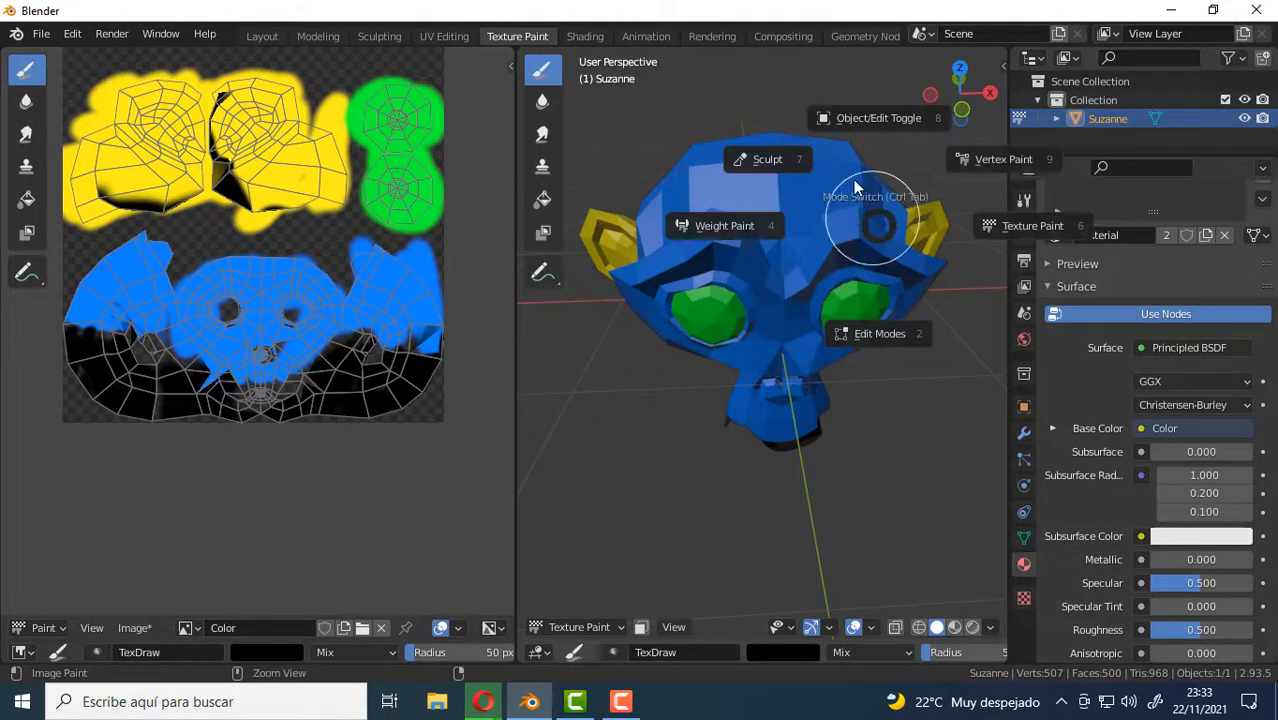
{"action": "left_click", "coordinate": [878, 116]}
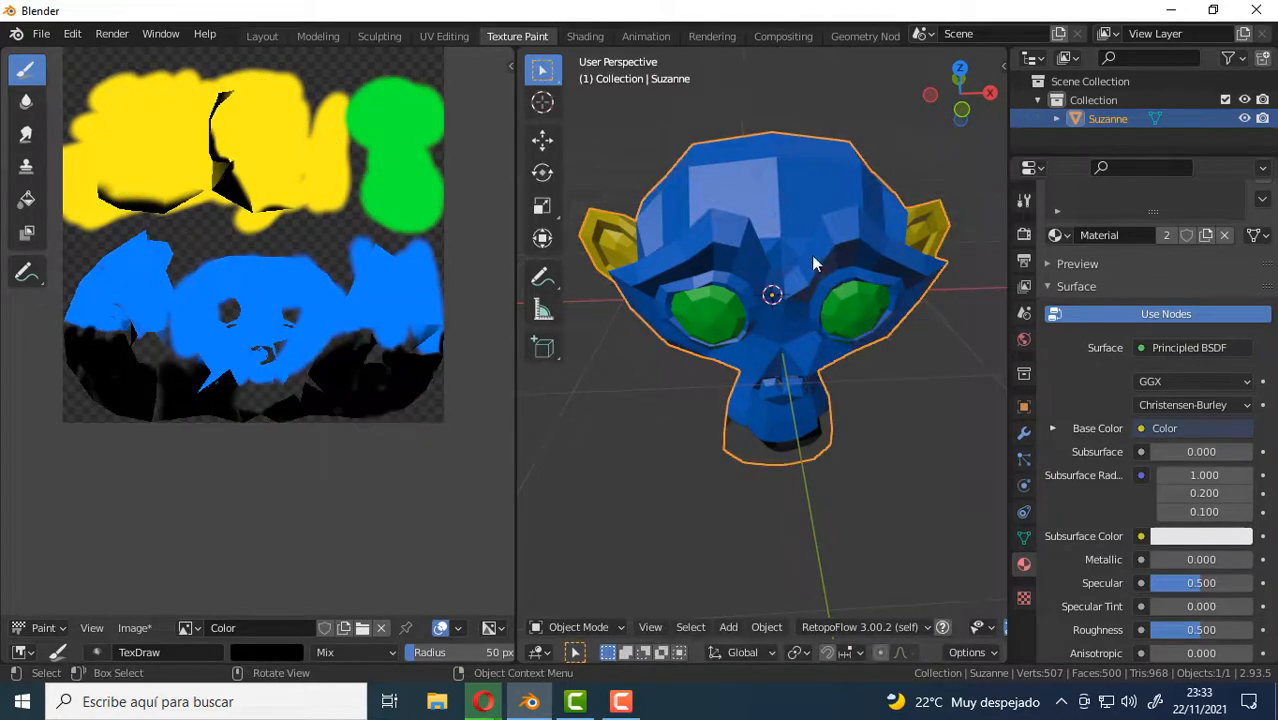
{"action": "middle_click_drag", "start_coordinate": [816, 262], "coordinate": [836, 331]}
{"action": "key", "text": "Tab"}
{"action": "key", "text": "3"}
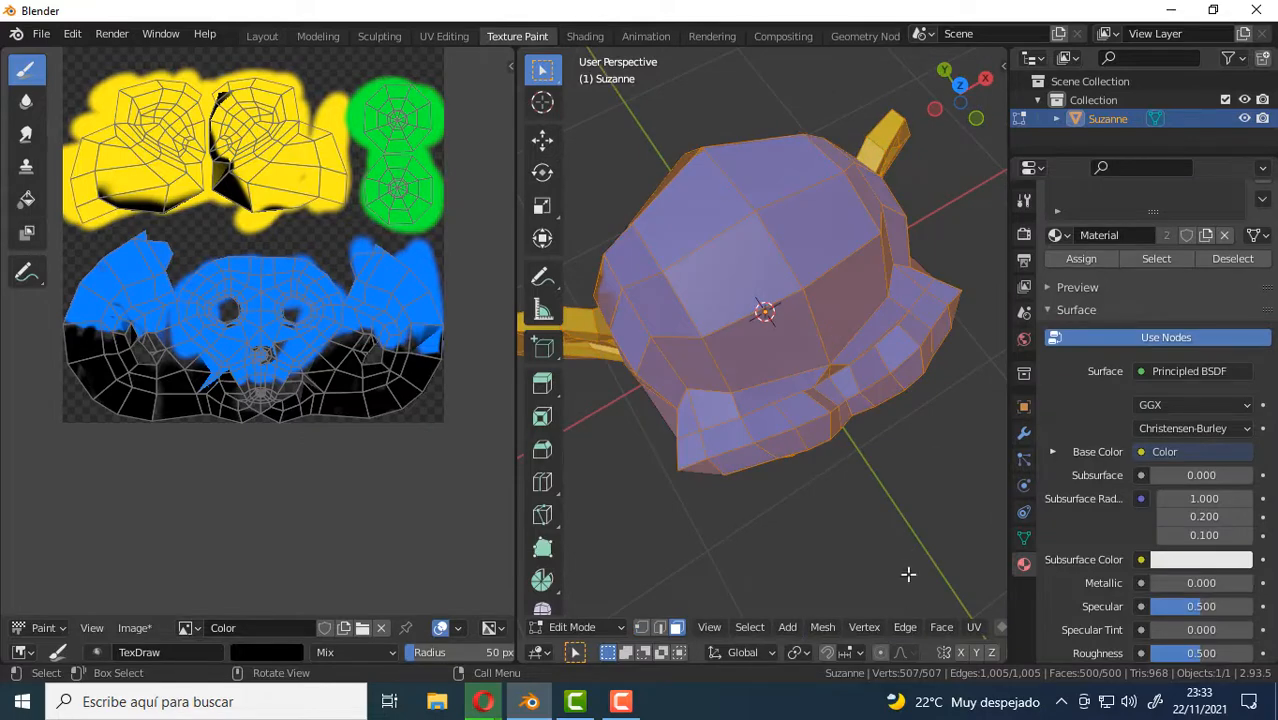
Clear the selection and select the partly blue face high on the back of the monkey's head.
{"action": "key", "text": "alt+a"}
{"action": "middle_click_drag", "start_coordinate": [701, 214], "coordinate": [802, 314]}
{"action": "left_click", "coordinate": [744, 219]}
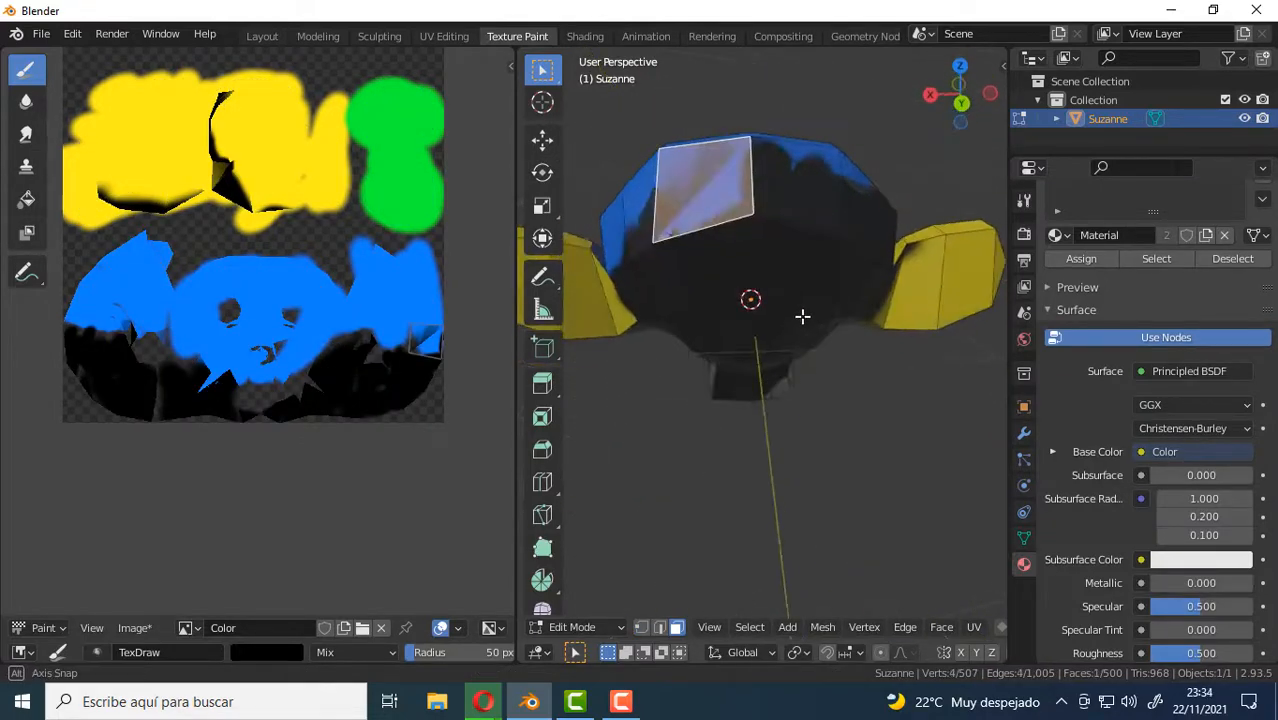
Add the three faces neighbouring the selected one on the back of the monkey's head to the selection.
{"action": "left_click", "coordinate": [719, 271], "text": "shift"}
{"action": "left_click", "coordinate": [793, 260], "text": "shift"}
{"action": "left_click", "coordinate": [797, 175], "text": "shift"}
{"action": "middle_click_drag", "start_coordinate": [895, 303], "coordinate": [839, 354]}
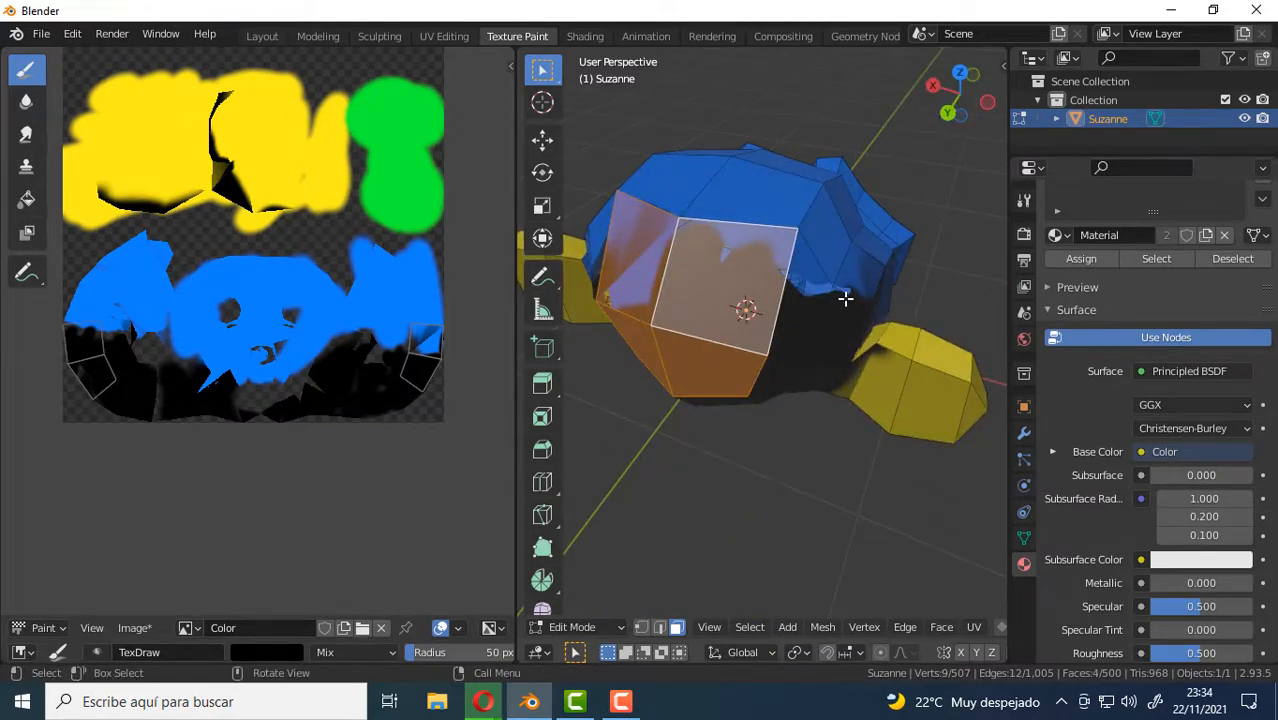
Leave Edit Mode and put the monkey into Texture Paint mode with the back of its head in view.
{"action": "key", "text": "Tab"}
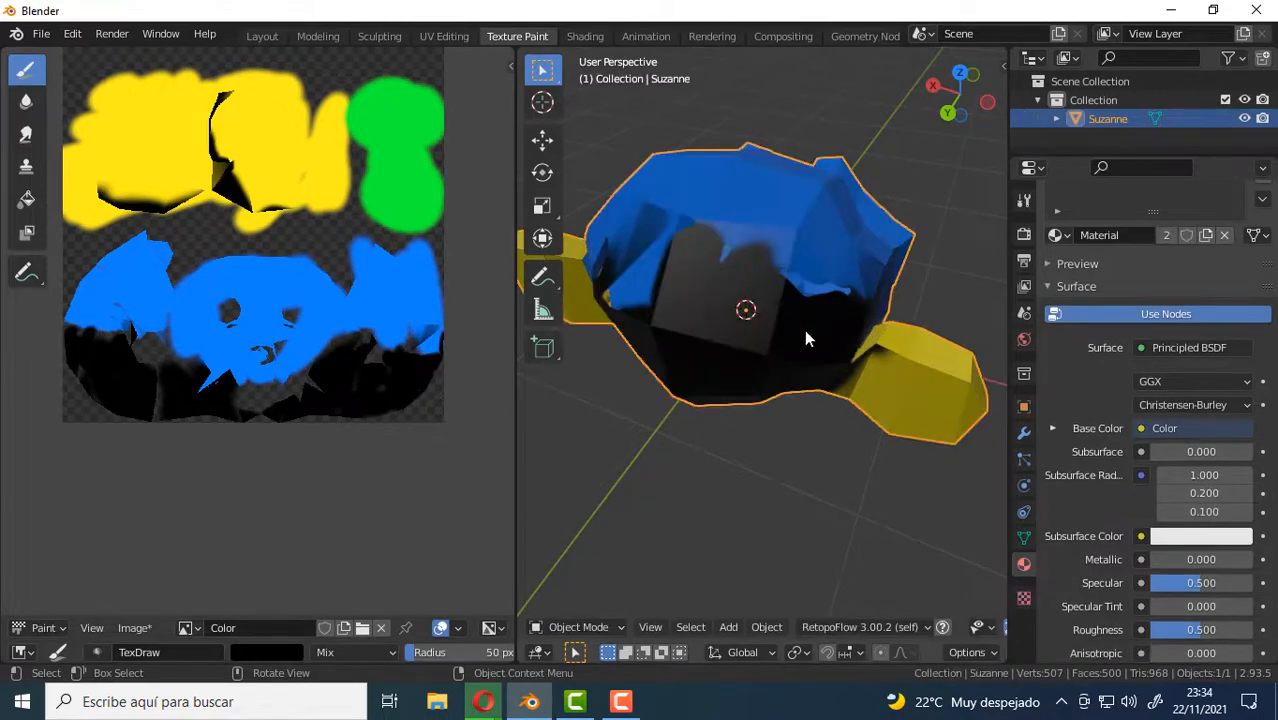
{"action": "key", "text": "ctrl+Tab"}
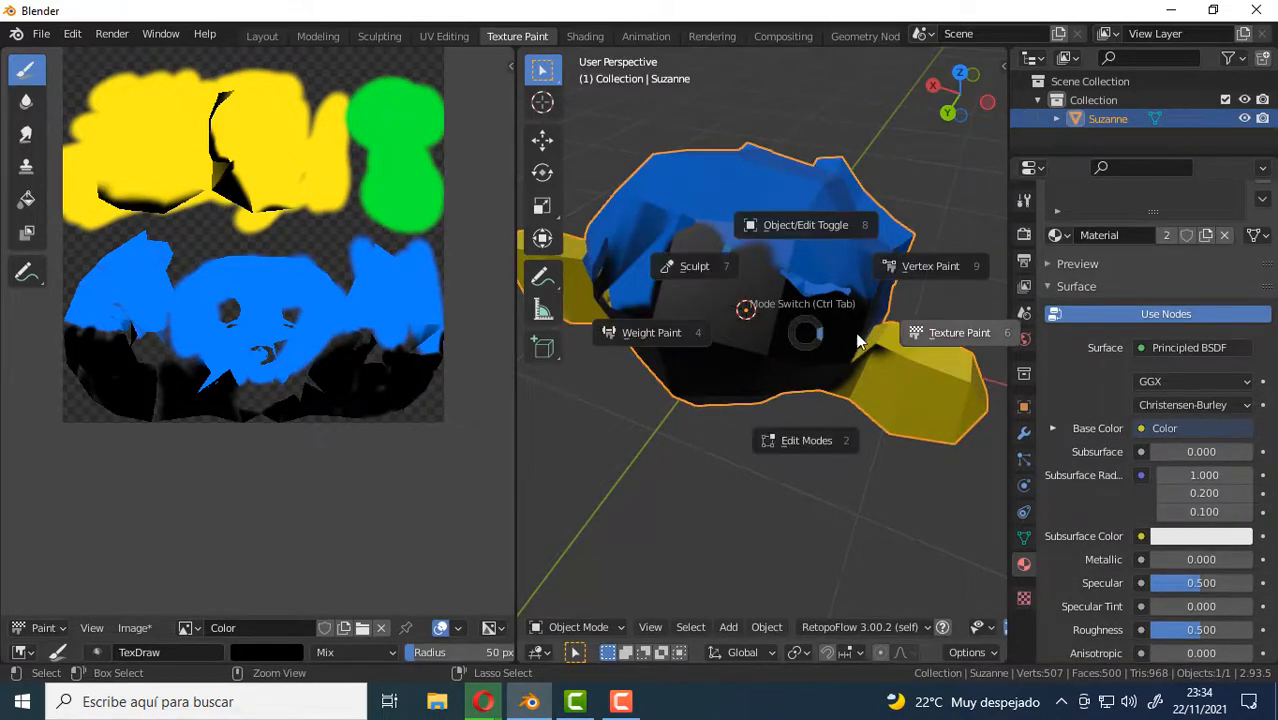
{"action": "left_click", "coordinate": [930, 330]}
{"action": "middle_click_drag", "start_coordinate": [916, 386], "coordinate": [782, 343]}
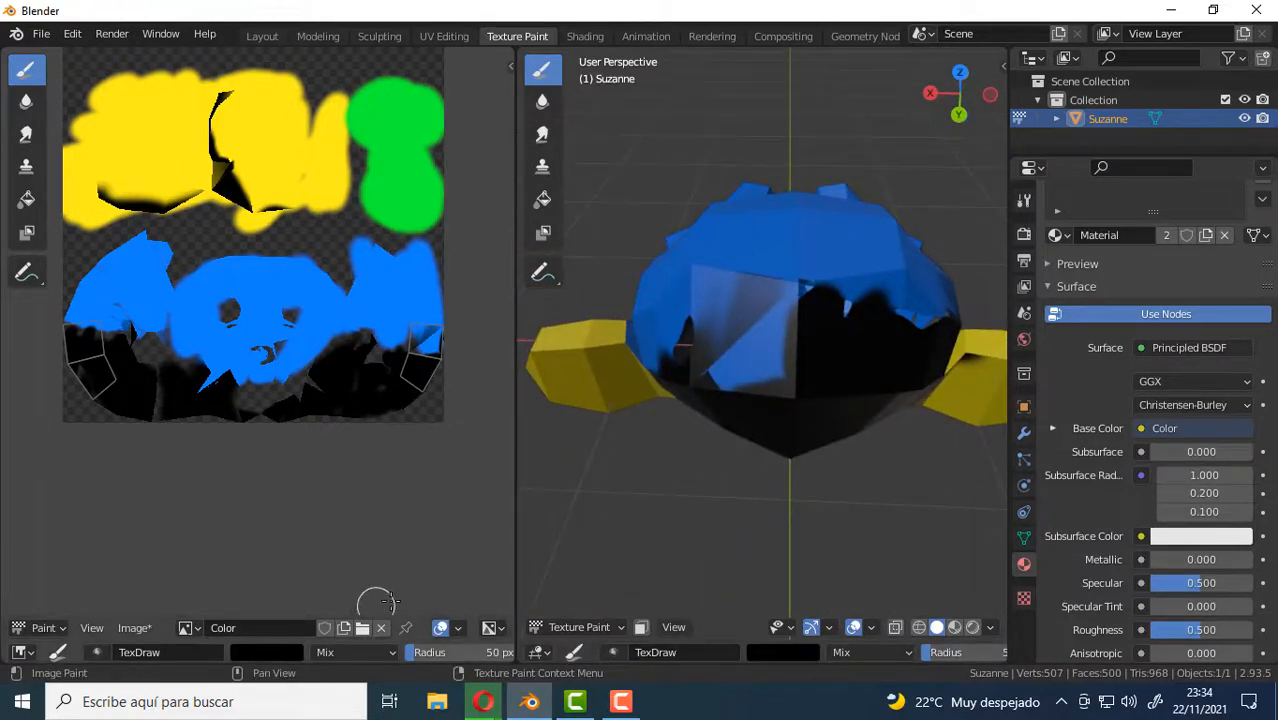
{"action": "middle_click_drag", "start_coordinate": [819, 491], "coordinate": [810, 420]}
Set the brush colour to pink with hue 0.916, saturation 1.000 and value 1.000.
{"action": "left_click", "coordinate": [785, 651]}
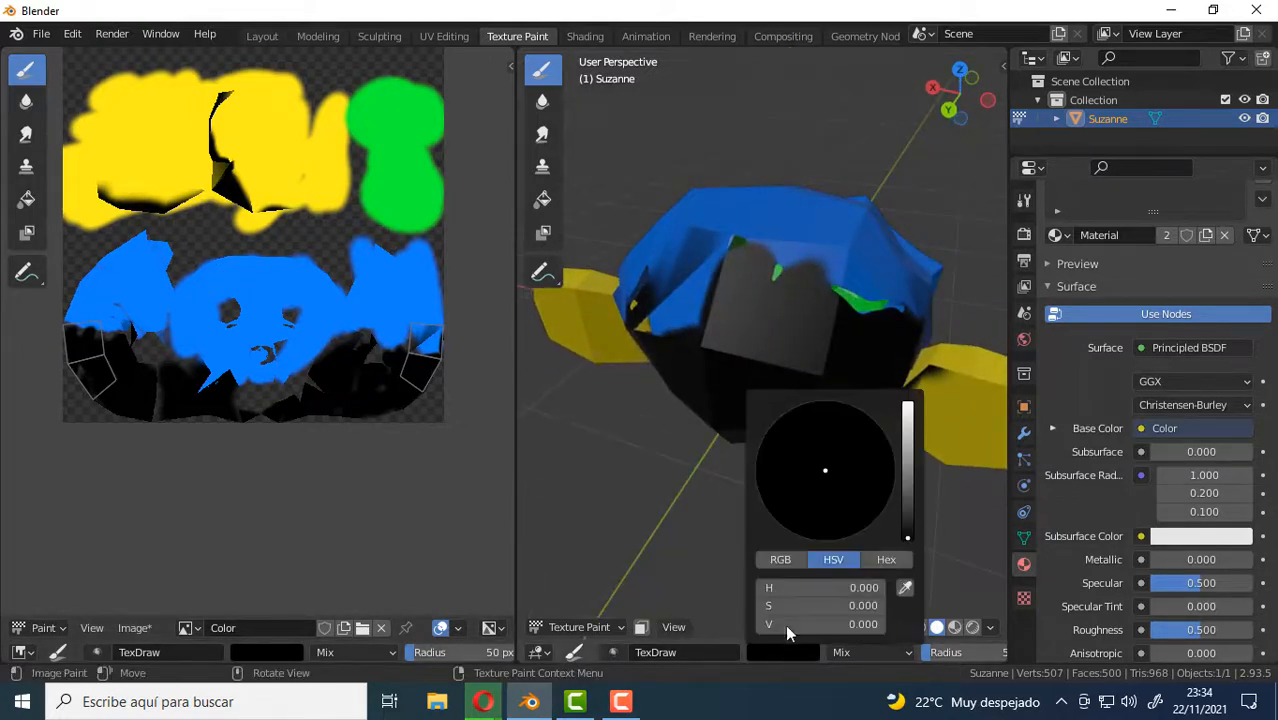
{"action": "left_click_drag", "start_coordinate": [899, 484], "coordinate": [907, 404]}
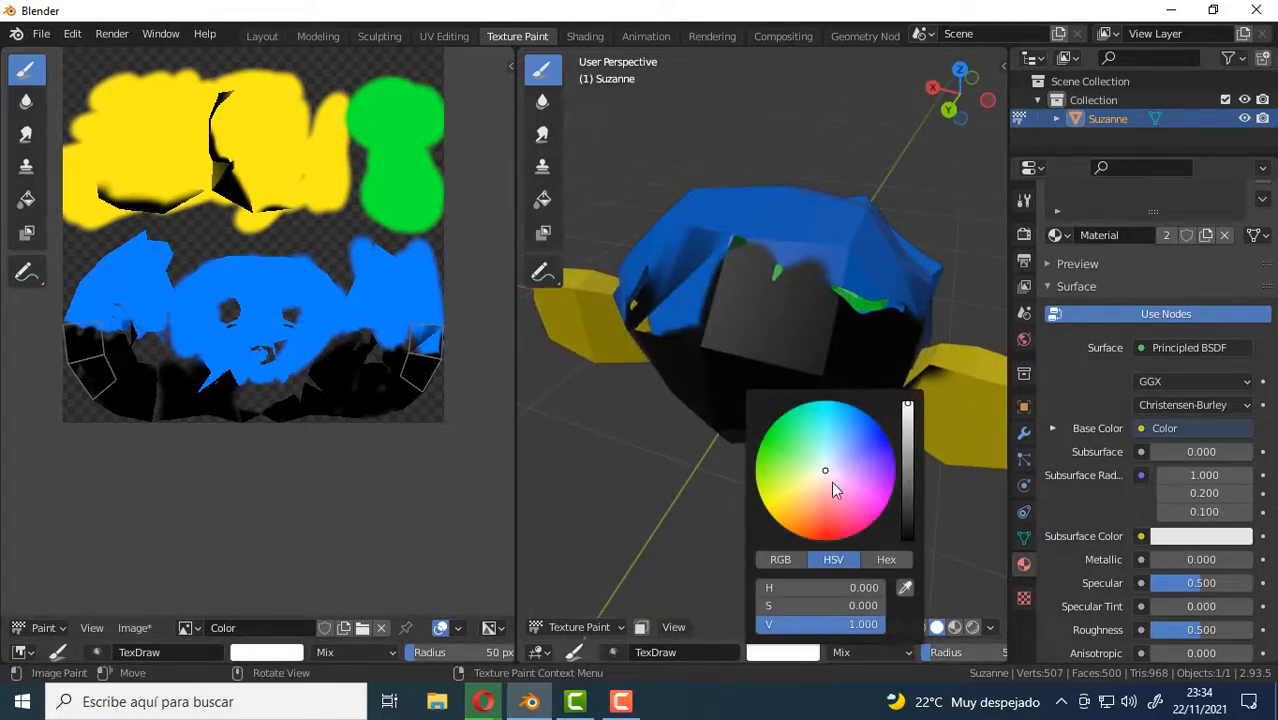
{"action": "left_click_drag", "start_coordinate": [820, 481], "coordinate": [846, 533]}
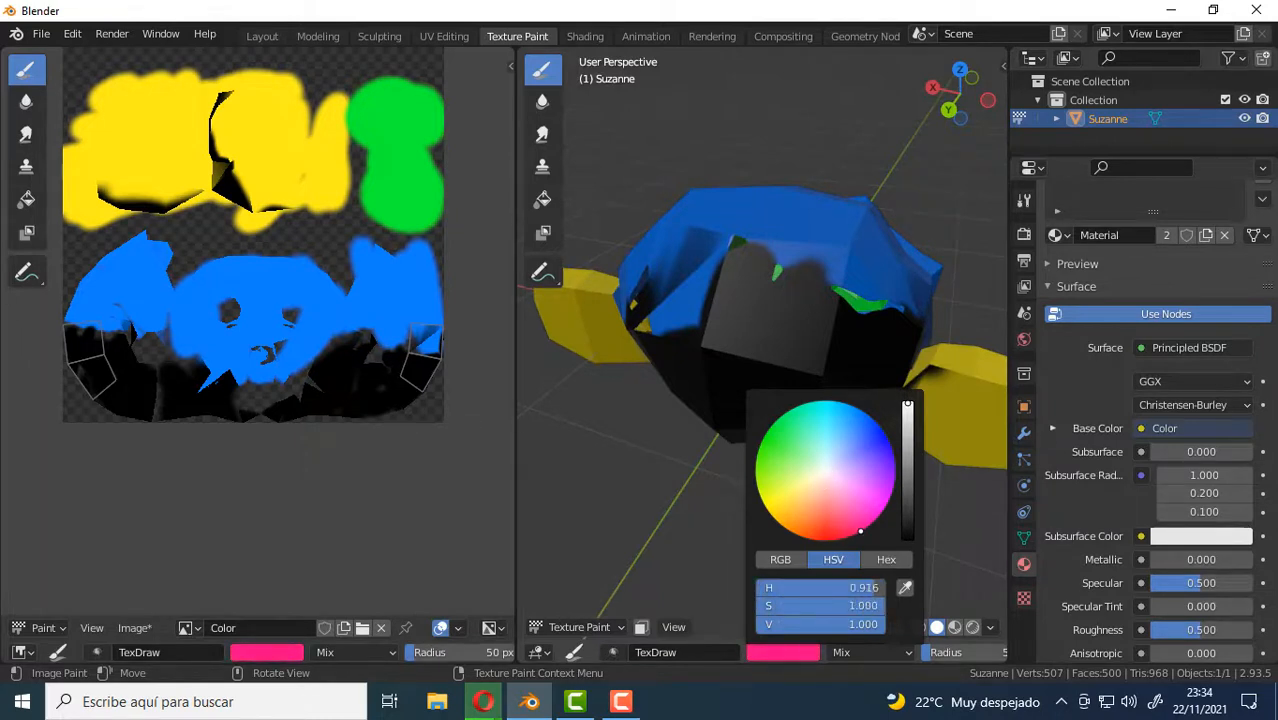
Paint a pink spot on the blue upper side of the monkey's head, beside the selected faces.
{"action": "middle_click_drag", "start_coordinate": [866, 220], "coordinate": [864, 283]}
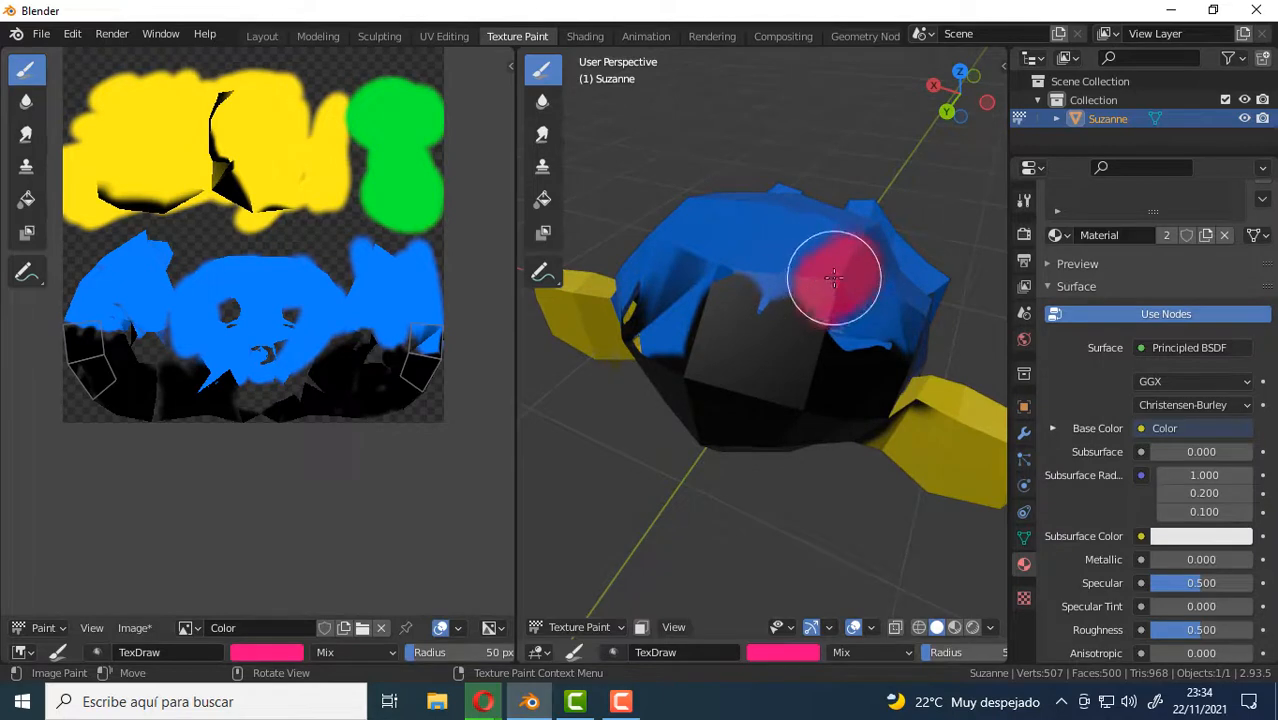
{"action": "mouse_move", "coordinate": [834, 279]}
{"action": "middle_mouse_down"}
{"action": "mouse_move", "coordinate": [847, 336]}
{"action": "mouse_move", "coordinate": [771, 276]}
{"action": "middle_mouse_up"}
{"action": "mouse_move", "coordinate": [773, 343]}
{"action": "middle_mouse_down"}
{"action": "mouse_move", "coordinate": [818, 328]}
{"action": "mouse_move", "coordinate": [852, 285]}
{"action": "middle_mouse_up"}
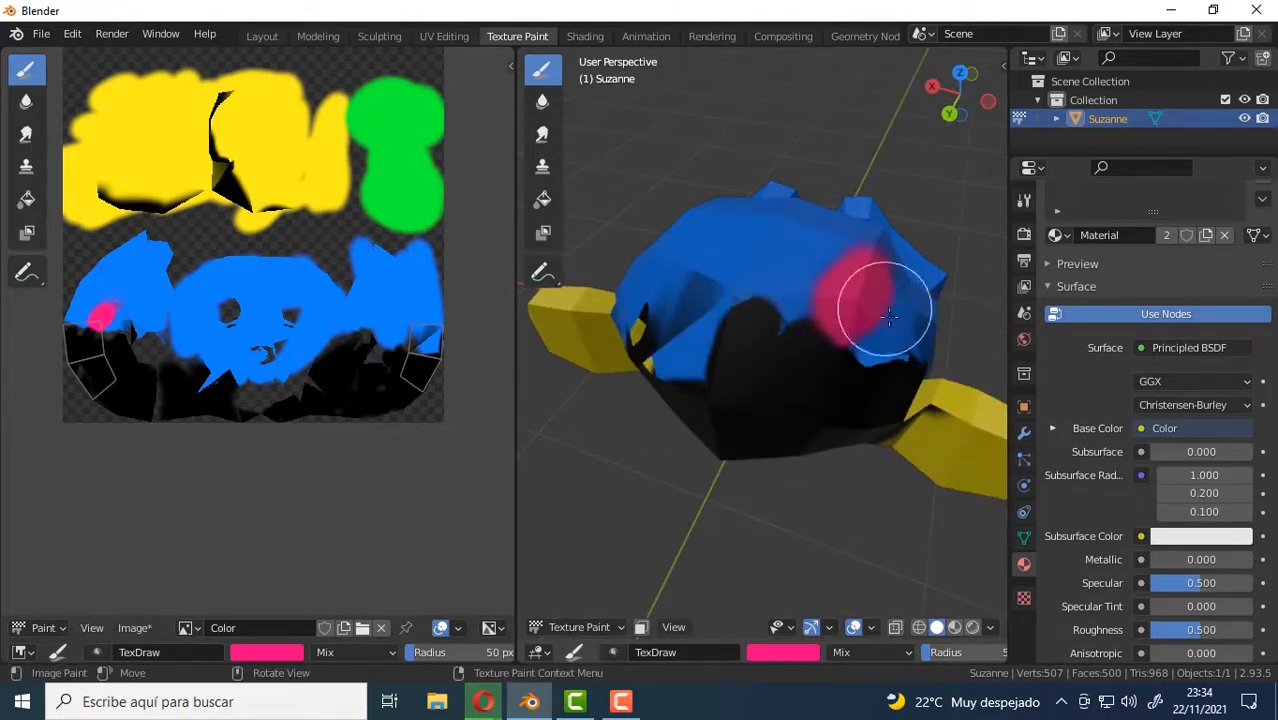
Turn on the face selection mask and brush pink over the masked partly blue face on the back of the head.
{"action": "left_click", "coordinate": [642, 629]}
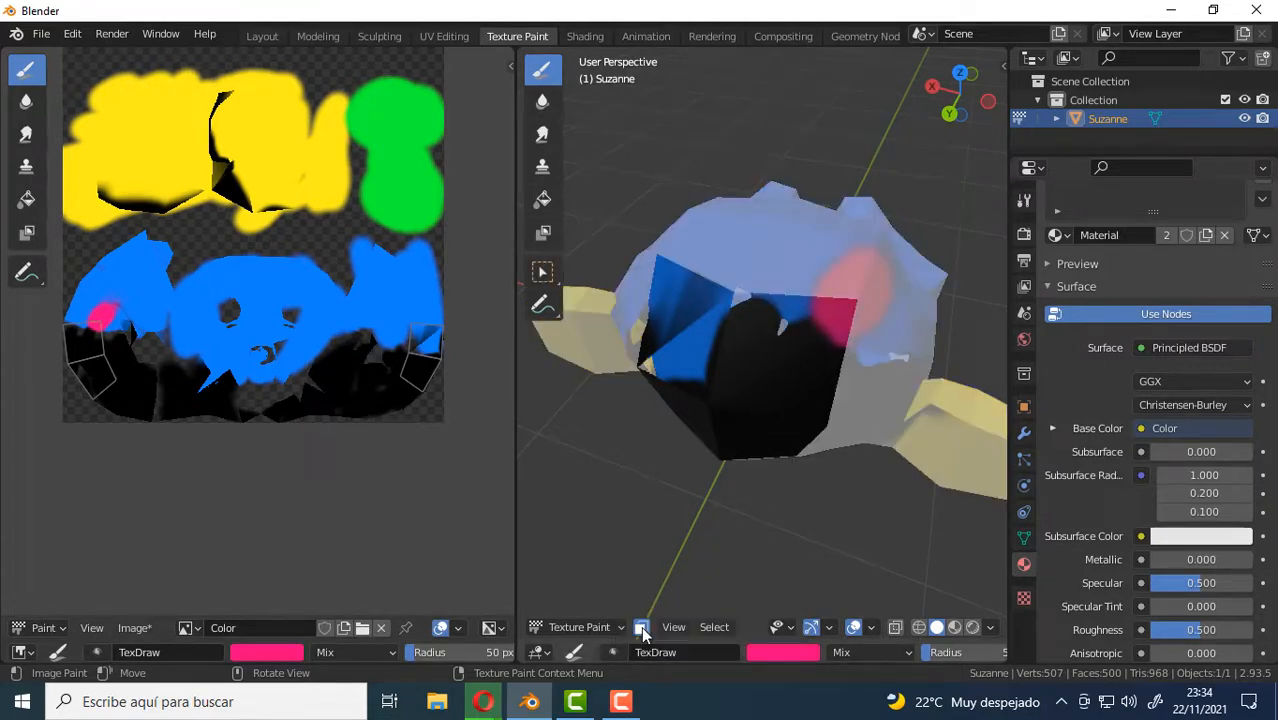
{"action": "middle_click_drag", "start_coordinate": [860, 450], "coordinate": [829, 414]}
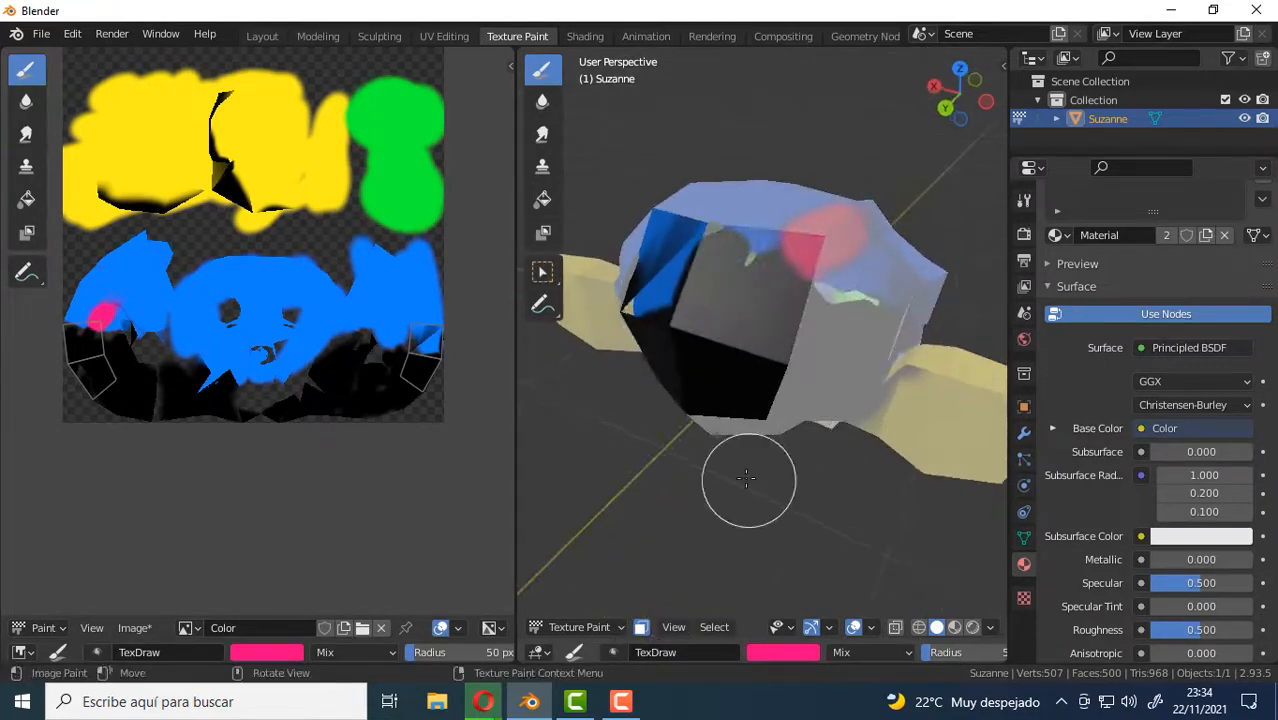
{"action": "middle_click_drag", "start_coordinate": [747, 478], "coordinate": [775, 262]}
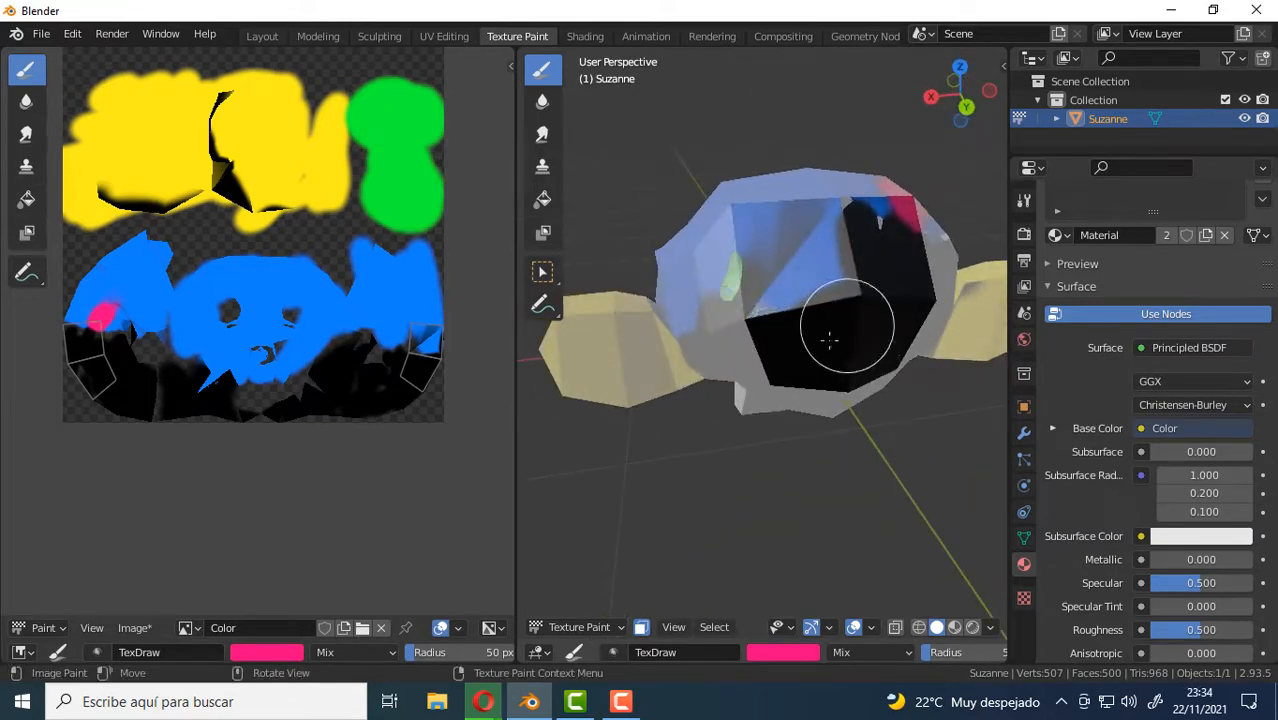
{"action": "middle_click_drag", "start_coordinate": [829, 341], "coordinate": [746, 260]}
{"action": "middle_click_drag", "start_coordinate": [814, 318], "coordinate": [845, 117]}
{"action": "middle_click_drag", "start_coordinate": [828, 190], "coordinate": [816, 289]}
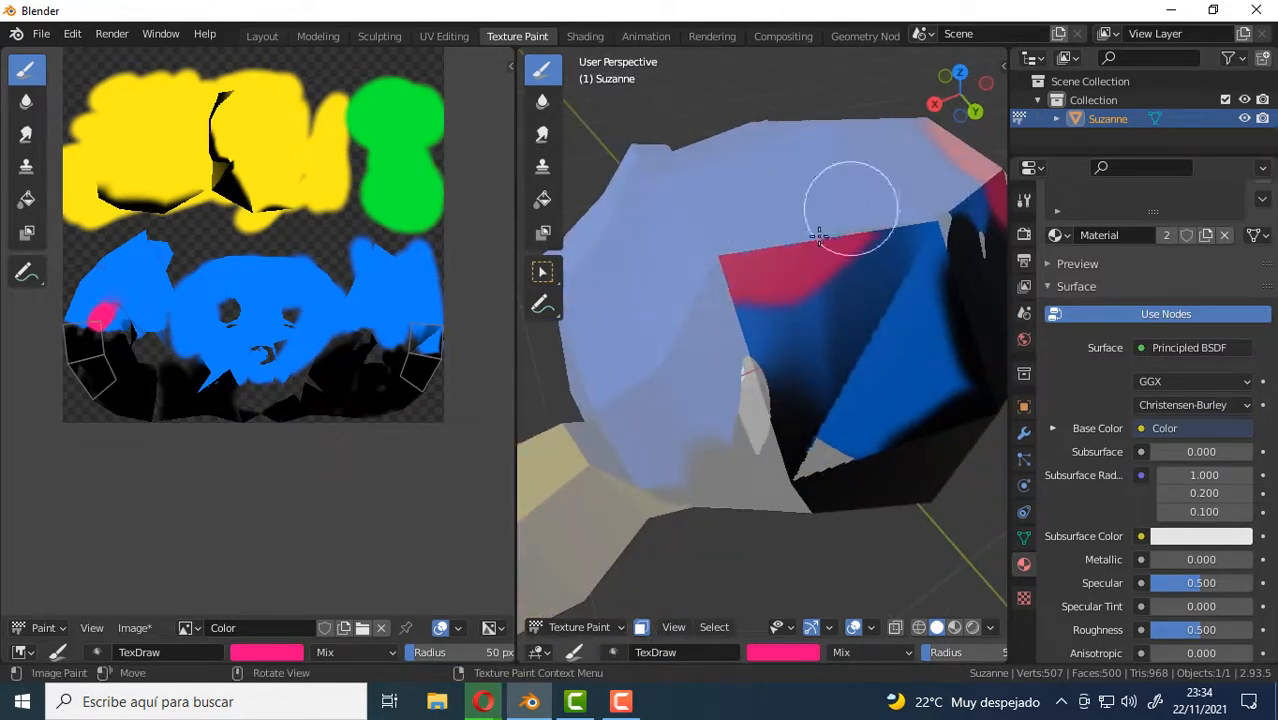
{"action": "mouse_move", "coordinate": [879, 262]}
{"action": "left_mouse_down"}
{"action": "mouse_move", "coordinate": [935, 255]}
{"action": "mouse_move", "coordinate": [699, 354]}
{"action": "mouse_move", "coordinate": [719, 422]}
{"action": "mouse_move", "coordinate": [760, 466]}
{"action": "mouse_move", "coordinate": [813, 482]}
{"action": "mouse_move", "coordinate": [861, 446]}
{"action": "left_mouse_up"}
{"action": "middle_click_drag", "start_coordinate": [861, 446], "coordinate": [794, 250]}
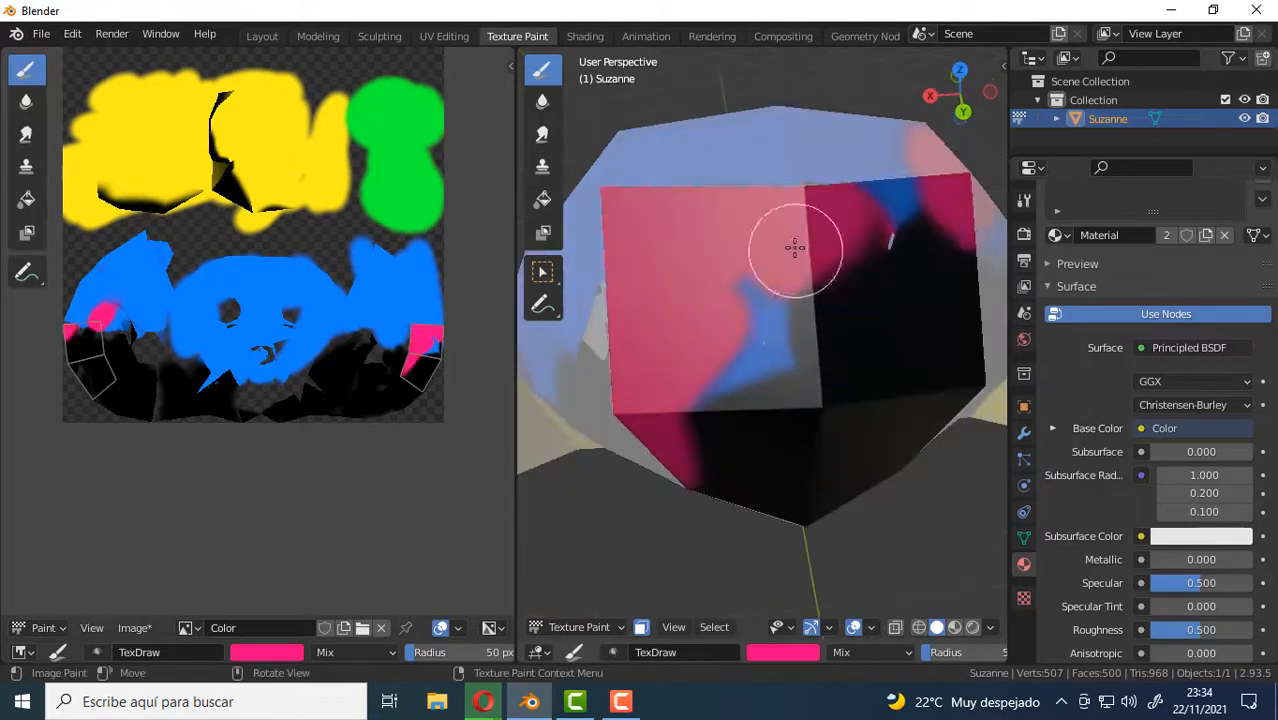
Cover the remaining black and blue areas of the four masked faces on the back of the head with pink.
{"action": "mouse_move", "coordinate": [704, 428]}
{"action": "left_mouse_down"}
{"action": "mouse_move", "coordinate": [823, 316]}
{"action": "mouse_move", "coordinate": [827, 270]}
{"action": "left_mouse_up"}
{"action": "mouse_move", "coordinate": [938, 165]}
{"action": "left_mouse_down"}
{"action": "mouse_move", "coordinate": [970, 366]}
{"action": "mouse_move", "coordinate": [845, 408]}
{"action": "mouse_move", "coordinate": [924, 458]}
{"action": "mouse_move", "coordinate": [907, 436]}
{"action": "left_mouse_up"}
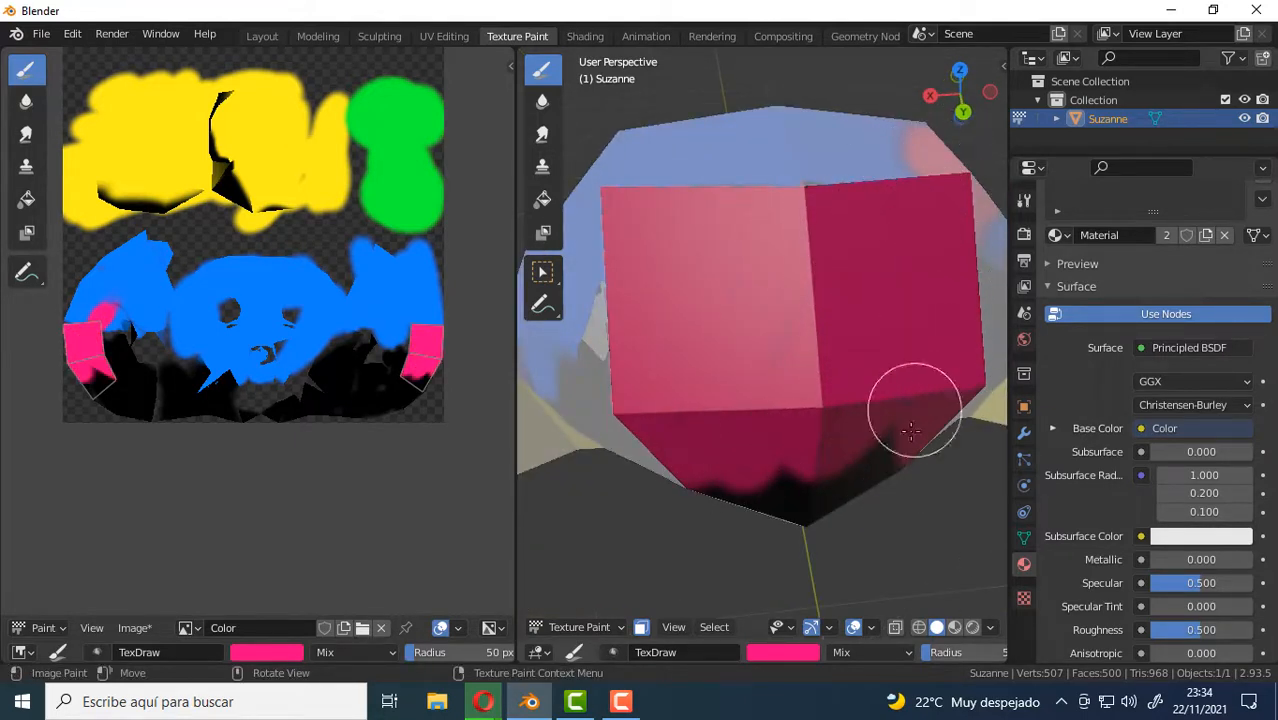
{"action": "middle_click_drag", "start_coordinate": [907, 436], "coordinate": [882, 350]}
{"action": "mouse_move", "coordinate": [883, 232]}
{"action": "left_mouse_down"}
{"action": "mouse_move", "coordinate": [859, 345]}
{"action": "mouse_move", "coordinate": [808, 294]}
{"action": "mouse_move", "coordinate": [772, 210]}
{"action": "mouse_move", "coordinate": [713, 212]}
{"action": "left_mouse_up"}
{"action": "middle_click_drag", "start_coordinate": [799, 206], "coordinate": [781, 558]}
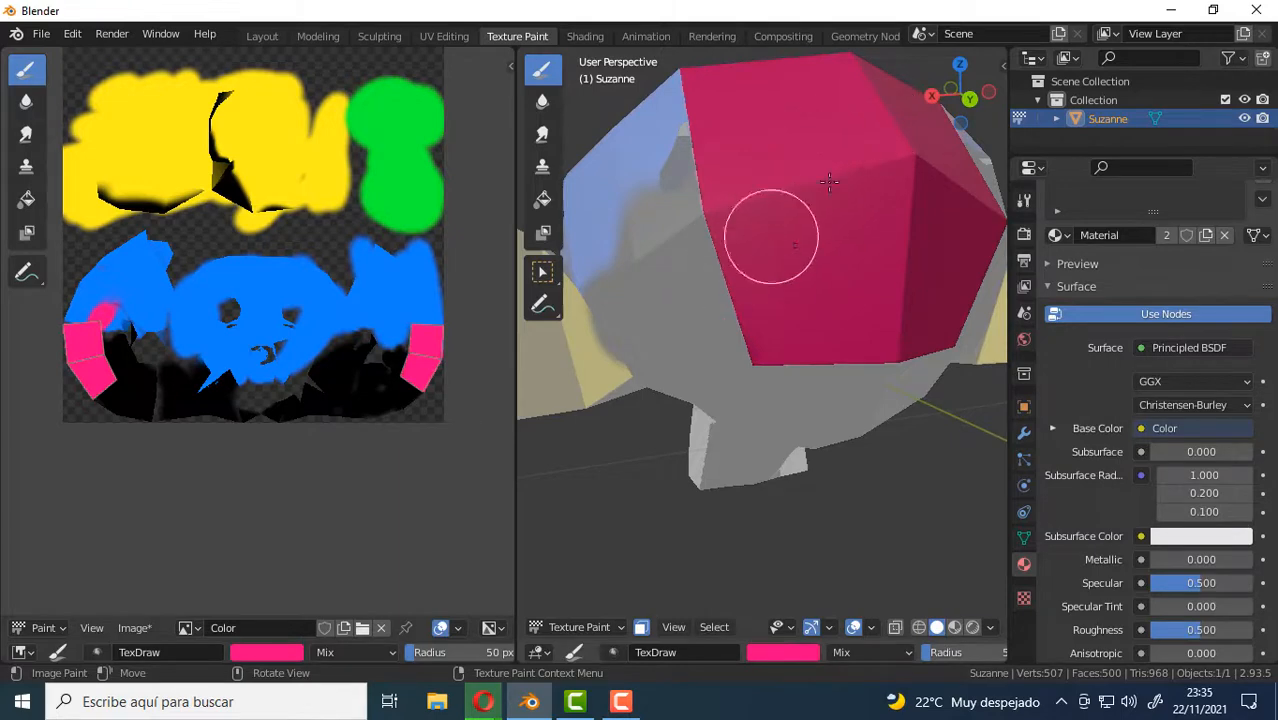
{"action": "mouse_move", "coordinate": [829, 181]}
{"action": "middle_mouse_down"}
{"action": "mouse_move", "coordinate": [822, 271]}
{"action": "mouse_move", "coordinate": [845, 380]}
{"action": "mouse_move", "coordinate": [870, 342]}
{"action": "middle_mouse_up"}
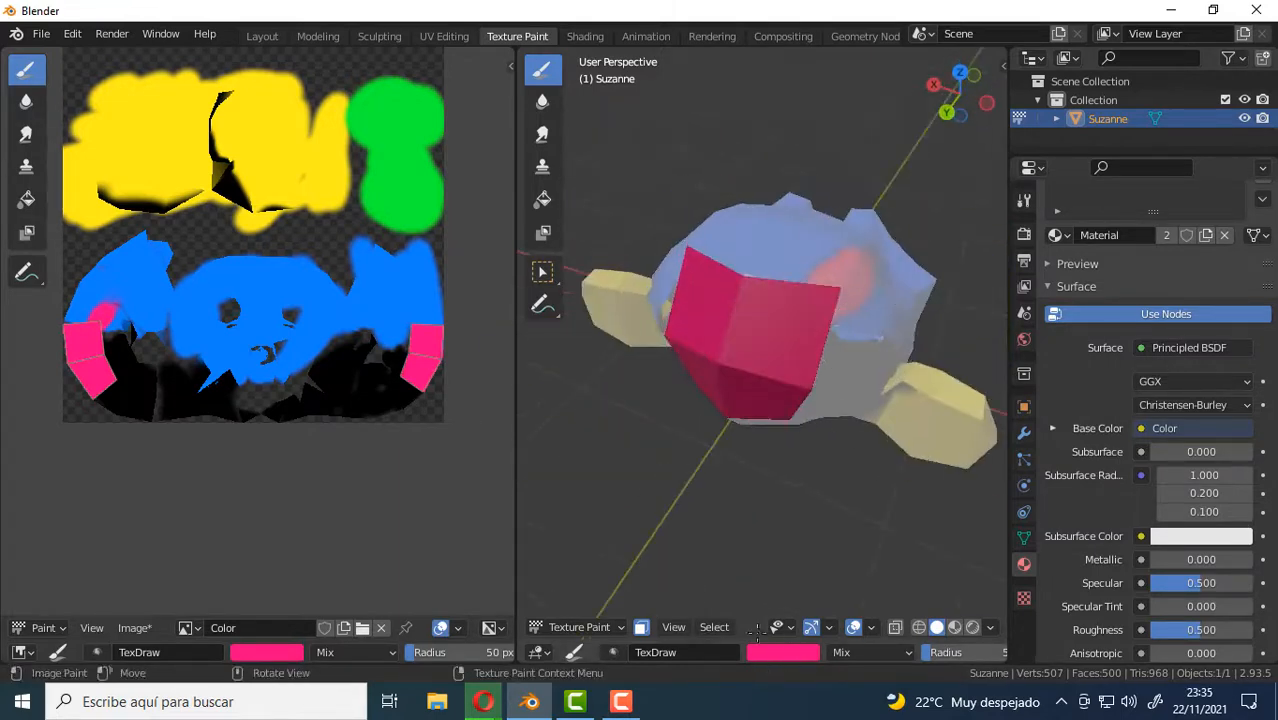
Turn off the face selection mask, paint pink over the top and side of the head, and show the active tool settings.
{"action": "left_click", "coordinate": [641, 628]}
{"action": "middle_click_drag", "start_coordinate": [907, 297], "coordinate": [717, 311]}
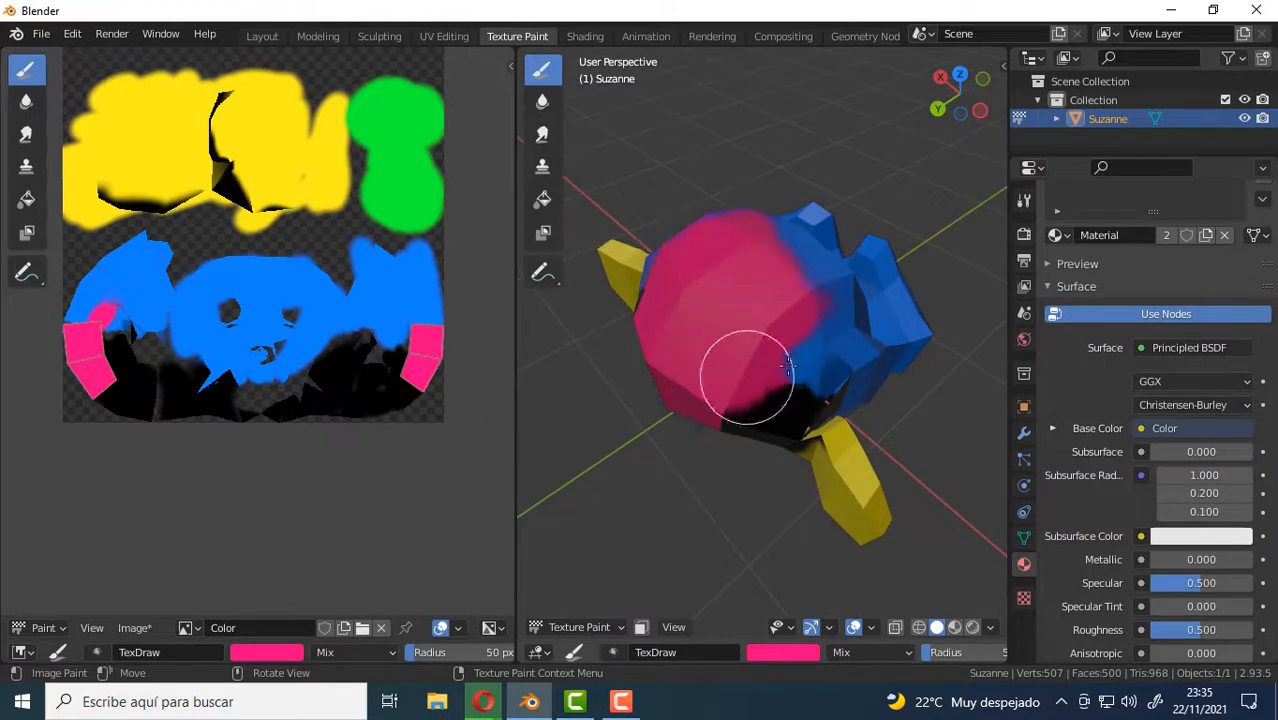
{"action": "mouse_move", "coordinate": [795, 386]}
{"action": "middle_mouse_down"}
{"action": "mouse_move", "coordinate": [813, 380]}
{"action": "mouse_move", "coordinate": [802, 405]}
{"action": "mouse_move", "coordinate": [770, 380]}
{"action": "mouse_move", "coordinate": [893, 363]}
{"action": "middle_mouse_up"}
{"action": "left_click", "coordinate": [1026, 200]}
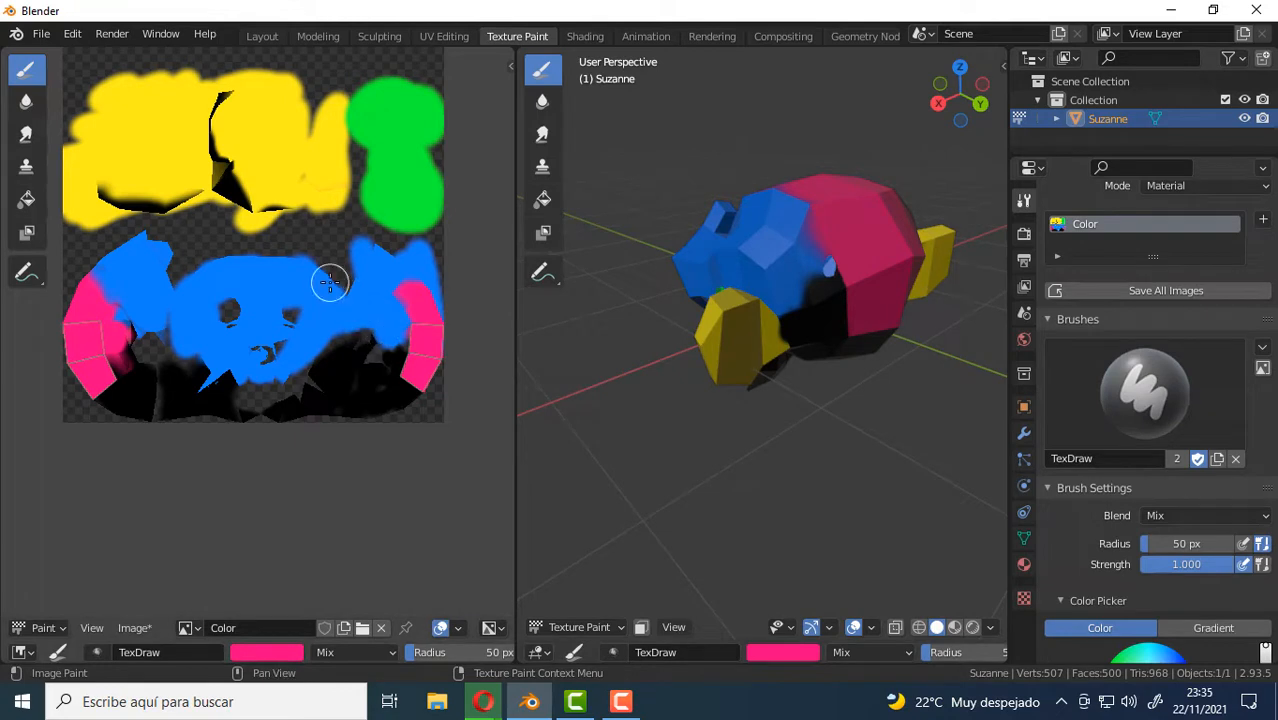
Maximize the image editor on the pink strip at the outer edge of the texture.
{"action": "scroll", "coordinate": [349, 330], "scroll_direction": "up", "scroll_amount": 1}
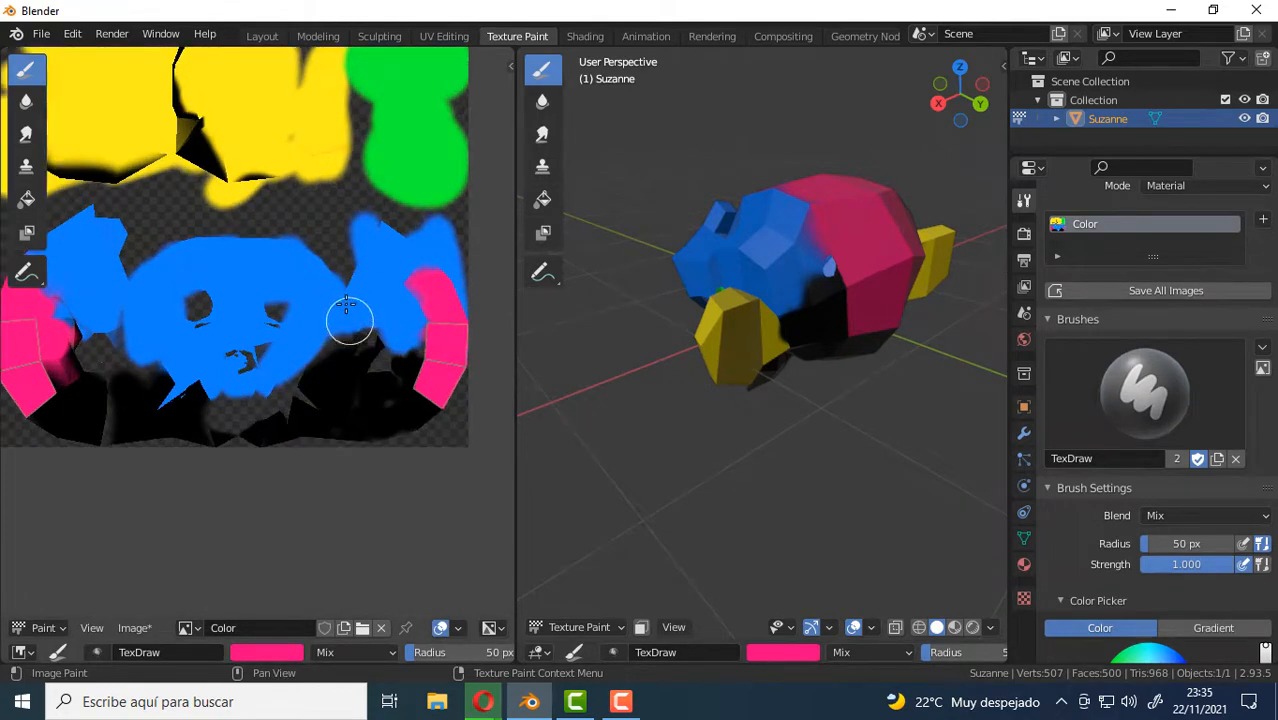
{"action": "scroll", "coordinate": [365, 308], "scroll_direction": "down", "scroll_amount": 1}
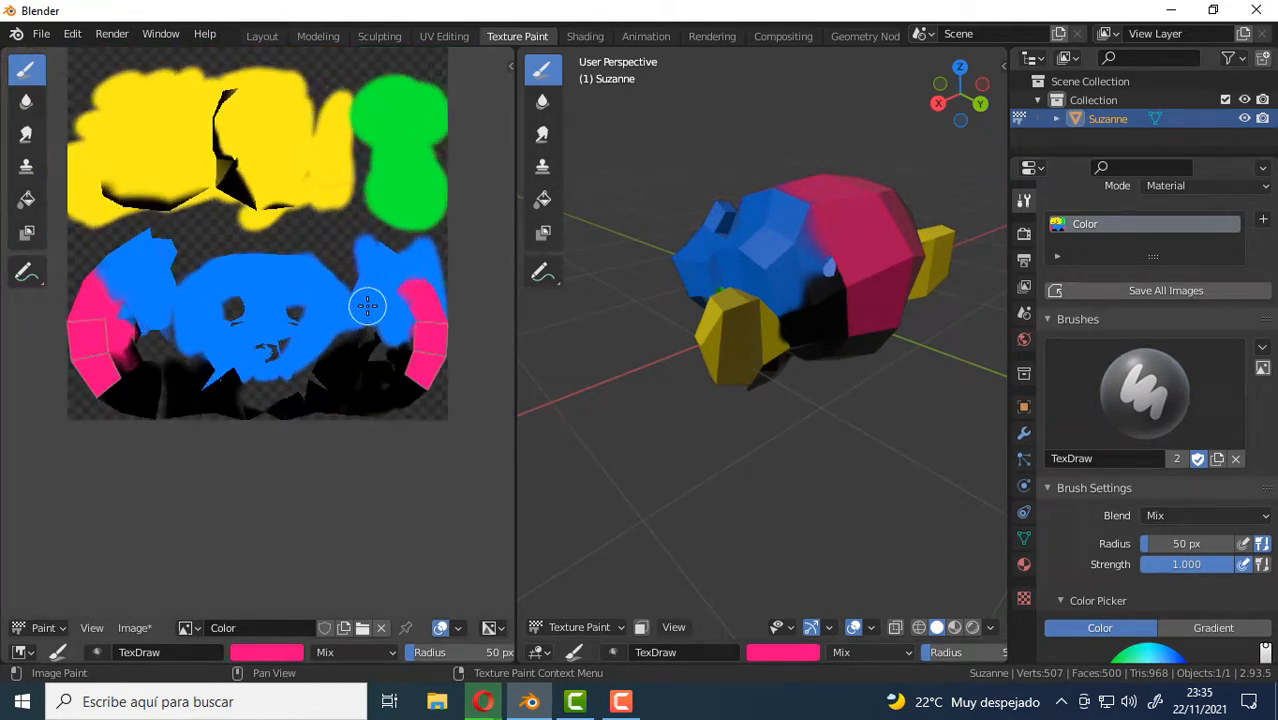
{"action": "key", "text": "ctrl+space"}
{"action": "scroll", "coordinate": [850, 340], "scroll_direction": "up", "scroll_amount": 7}
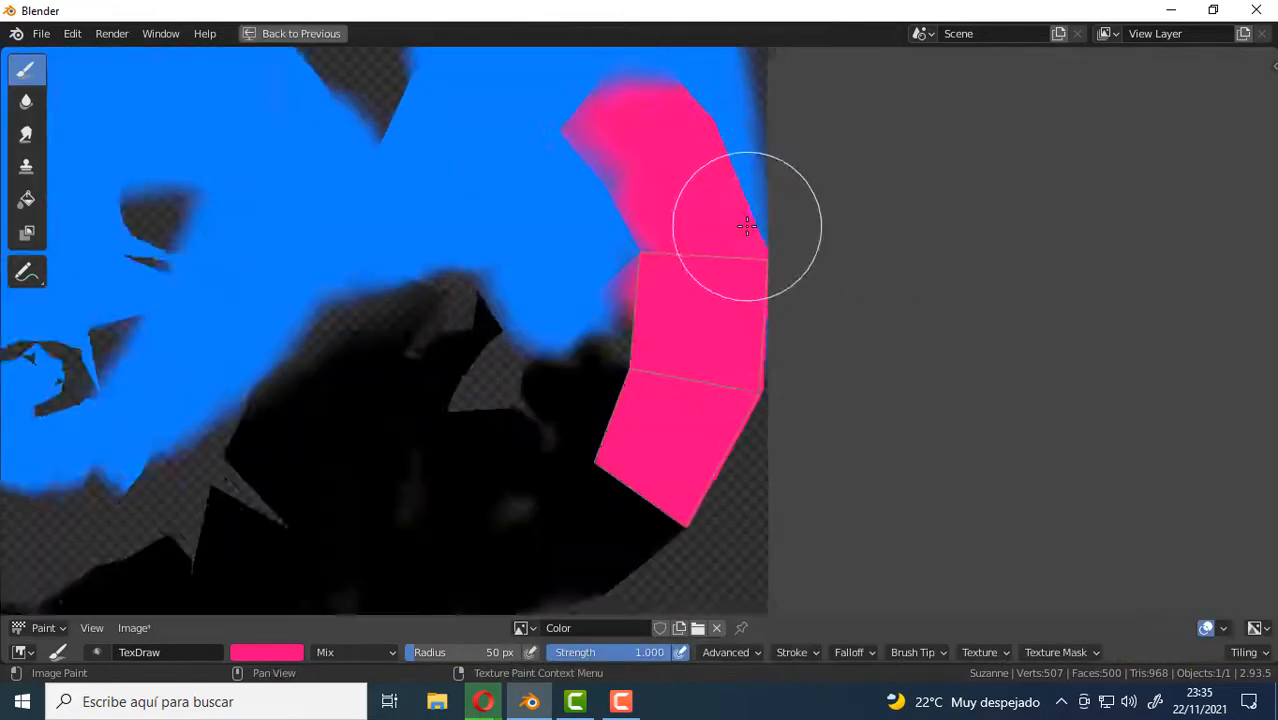
{"action": "middle_click_drag", "start_coordinate": [648, 368], "coordinate": [698, 290]}
{"action": "scroll", "coordinate": [691, 299], "scroll_direction": "up", "scroll_amount": 1}
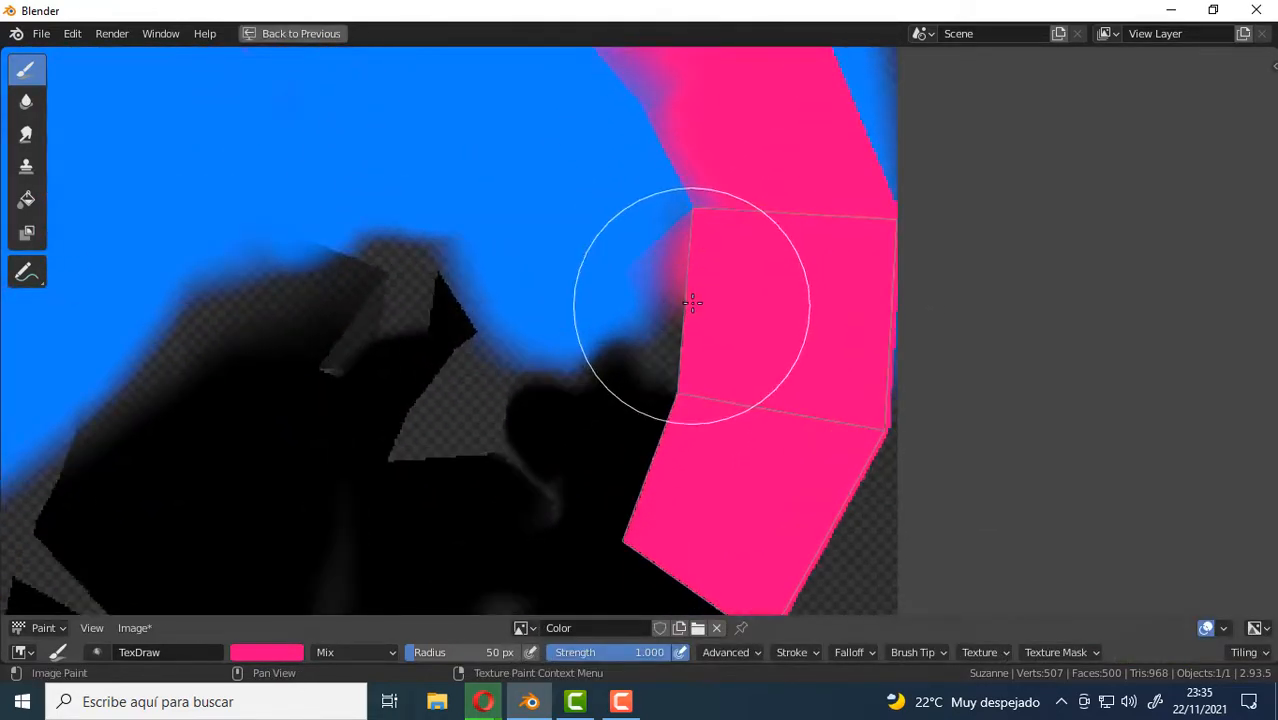
Use the Soften tool with a 50 px radius to blur the edges of the pink strip against the black and blue.
{"action": "left_click", "coordinate": [27, 102]}
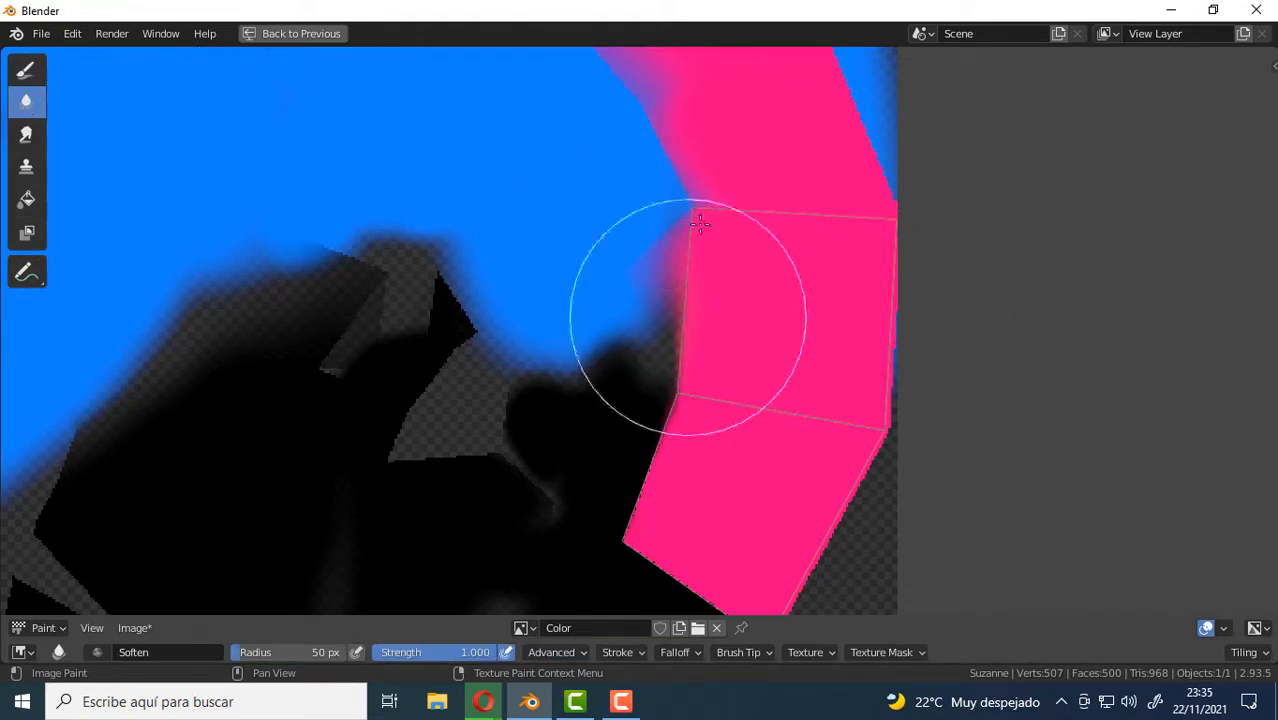
{"action": "middle_click_drag", "start_coordinate": [705, 373], "coordinate": [668, 178]}
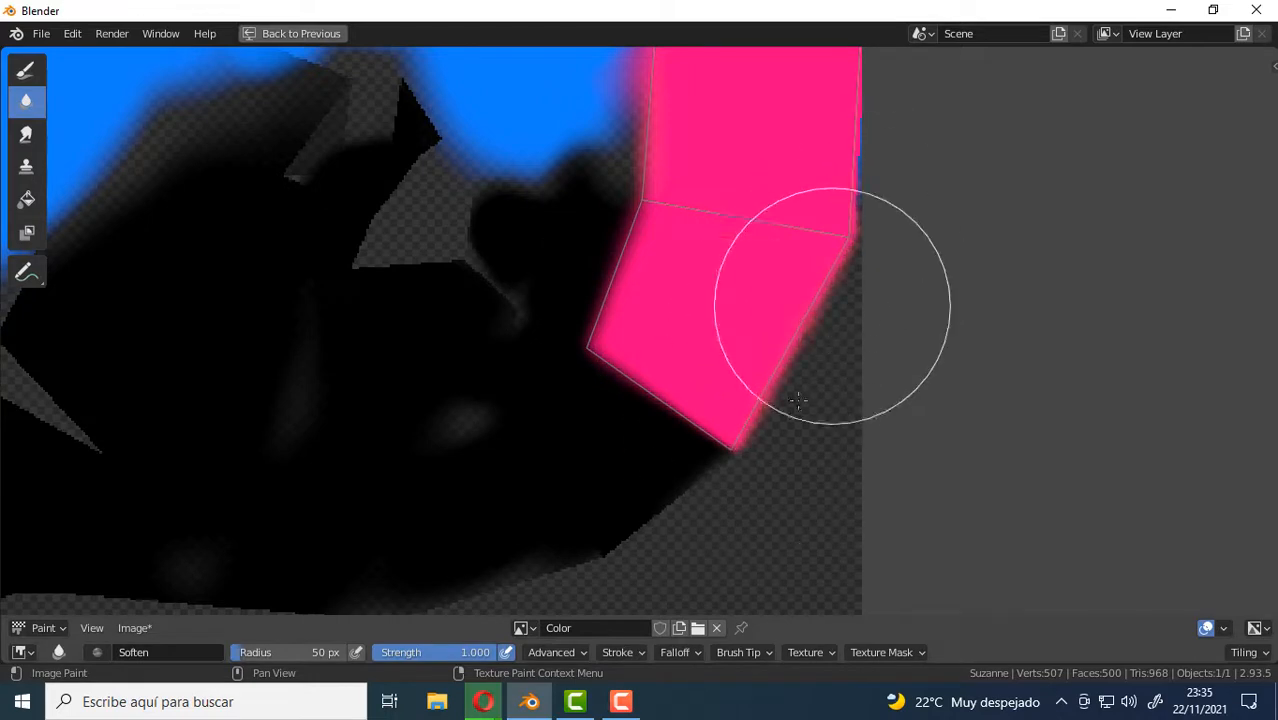
{"action": "middle_click_drag", "start_coordinate": [857, 202], "coordinate": [827, 422]}
{"action": "middle_click_drag", "start_coordinate": [827, 230], "coordinate": [849, 455]}
{"action": "mouse_move", "coordinate": [635, 175]}
{"action": "left_mouse_down"}
{"action": "mouse_move", "coordinate": [545, 254]}
{"action": "mouse_move", "coordinate": [619, 363]}
{"action": "mouse_move", "coordinate": [586, 297]}
{"action": "left_mouse_up"}
Soften the jagged blue edges of the notch between the face and the neighbouring blue island in the texture.
{"action": "middle_click_drag", "start_coordinate": [269, 269], "coordinate": [277, 270], "text": "shift"}
{"action": "scroll", "coordinate": [277, 270], "scroll_direction": "up", "scroll_amount": 4}
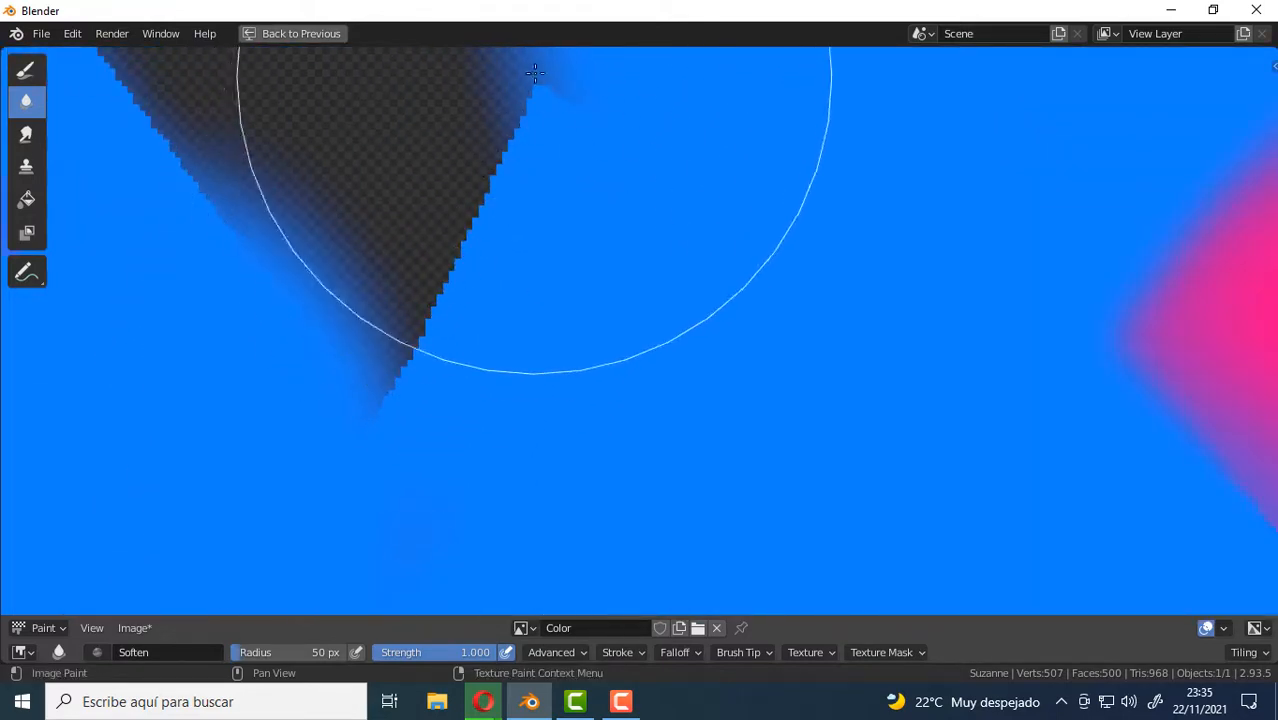
{"action": "scroll", "coordinate": [394, 370], "scroll_direction": "down", "scroll_amount": 1}
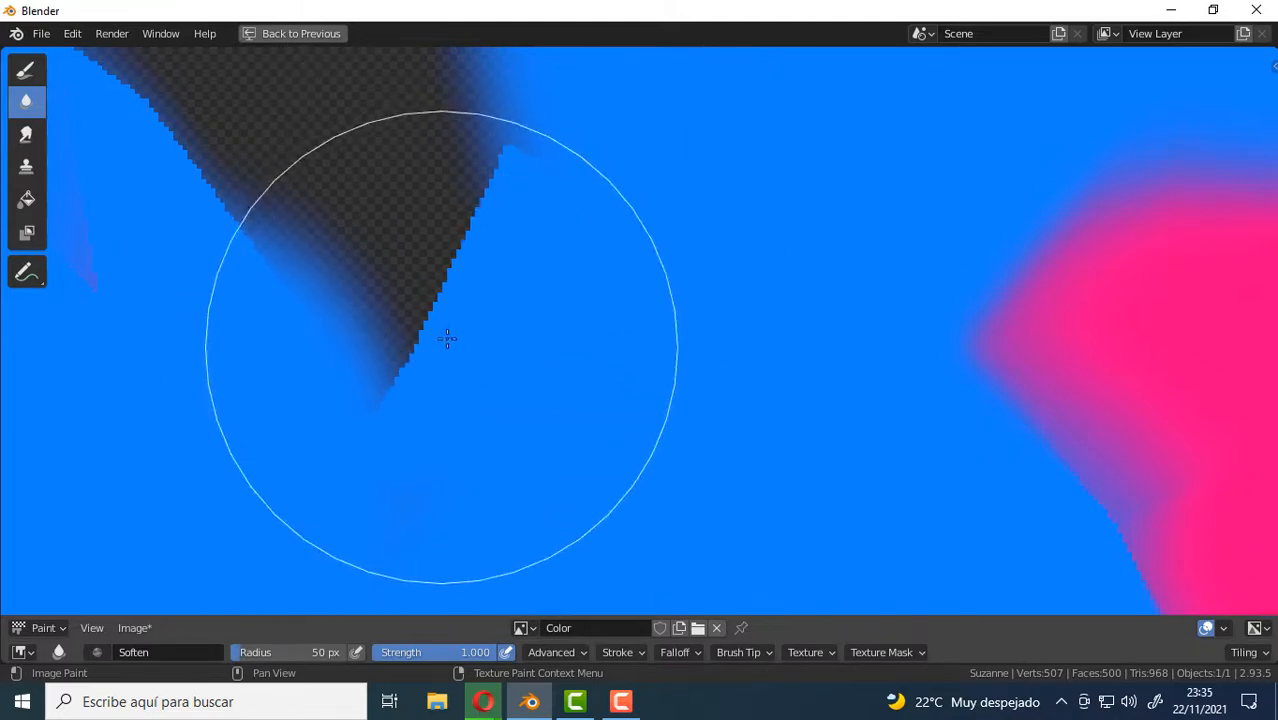
{"action": "middle_click_drag", "start_coordinate": [416, 330], "coordinate": [514, 331]}
{"action": "mouse_move", "coordinate": [514, 331]}
{"action": "left_mouse_down"}
{"action": "mouse_move", "coordinate": [616, 177]}
{"action": "mouse_move", "coordinate": [515, 266]}
{"action": "mouse_move", "coordinate": [533, 248]}
{"action": "mouse_move", "coordinate": [590, 245]}
{"action": "mouse_move", "coordinate": [538, 258]}
{"action": "left_mouse_up"}
{"action": "mouse_move", "coordinate": [405, 243]}
{"action": "middle_mouse_down", "text": "shift"}
{"action": "mouse_move", "coordinate": [465, 254]}
{"action": "mouse_move", "coordinate": [588, 441]}
{"action": "middle_mouse_up", "text": "shift"}
{"action": "mouse_move", "coordinate": [588, 441]}
{"action": "left_mouse_down"}
{"action": "mouse_move", "coordinate": [320, 214]}
{"action": "mouse_move", "coordinate": [205, 157]}
{"action": "mouse_move", "coordinate": [320, 214]}
{"action": "mouse_move", "coordinate": [307, 177]}
{"action": "mouse_move", "coordinate": [359, 262]}
{"action": "mouse_move", "coordinate": [419, 297]}
{"action": "left_mouse_up"}
Soften the upper edge of the blue face and the adjoining border of the blue island near it.
{"action": "scroll", "coordinate": [584, 304], "scroll_direction": "down", "scroll_amount": 4}
{"action": "middle_click_drag", "start_coordinate": [752, 254], "coordinate": [653, 292], "text": "shift"}
{"action": "mouse_move", "coordinate": [704, 245]}
{"action": "left_mouse_down"}
{"action": "mouse_move", "coordinate": [688, 230]}
{"action": "mouse_move", "coordinate": [765, 277]}
{"action": "mouse_move", "coordinate": [628, 134]}
{"action": "left_mouse_up"}
{"action": "middle_click_drag", "start_coordinate": [242, 279], "coordinate": [707, 344]}
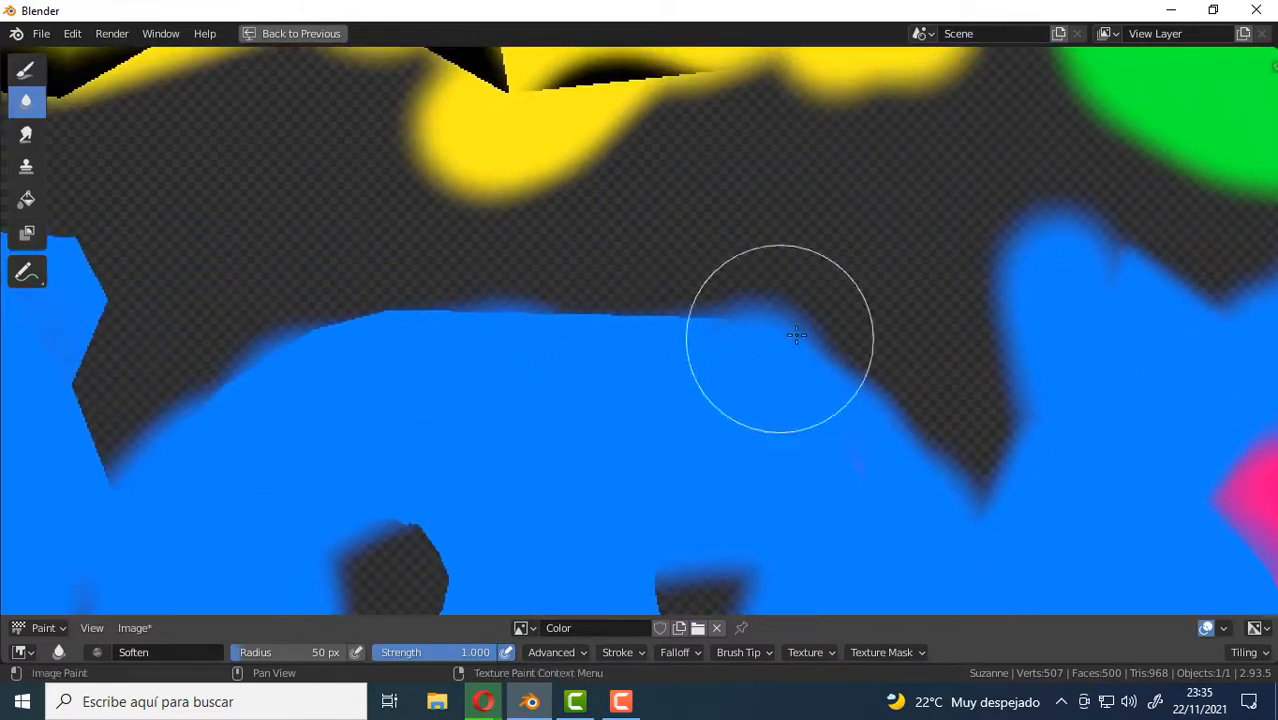
{"action": "mouse_move", "coordinate": [796, 334]}
{"action": "left_mouse_down"}
{"action": "mouse_move", "coordinate": [453, 297]}
{"action": "mouse_move", "coordinate": [528, 322]}
{"action": "mouse_move", "coordinate": [515, 307]}
{"action": "left_mouse_up"}
{"action": "middle_click_drag", "start_coordinate": [353, 332], "coordinate": [621, 247], "text": "shift"}
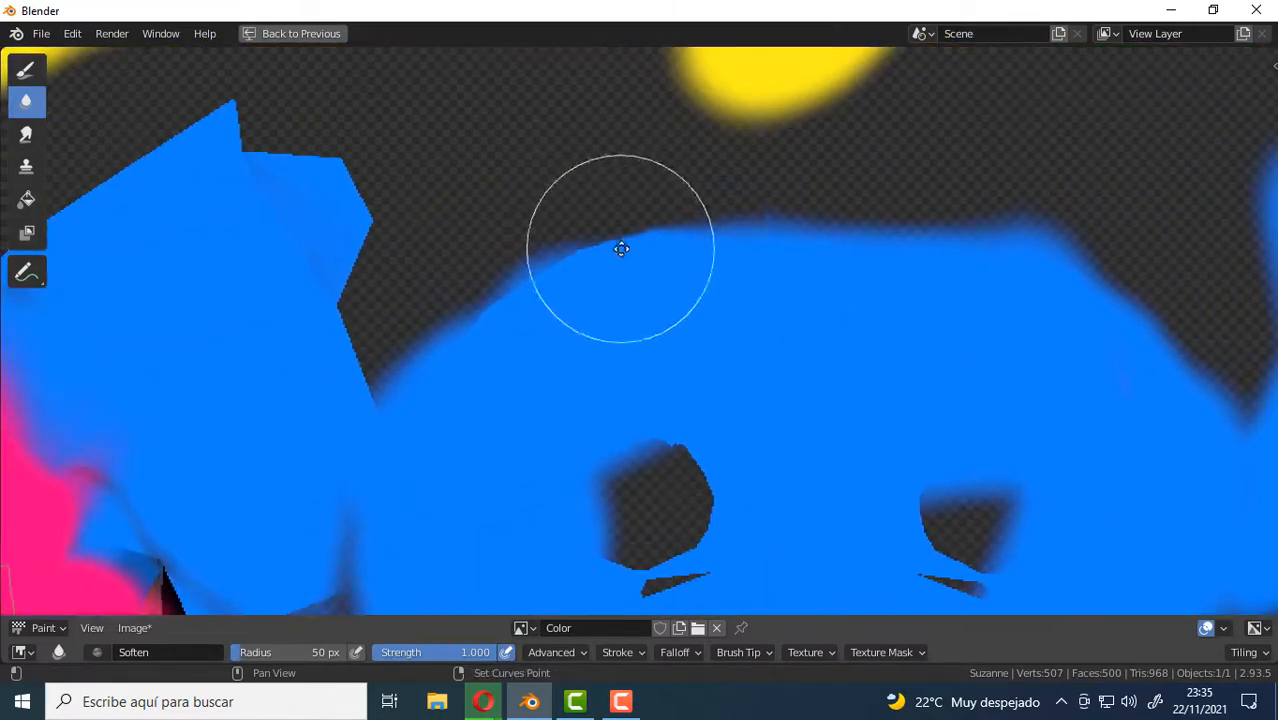
{"action": "mouse_move", "coordinate": [704, 214]}
{"action": "left_mouse_down"}
{"action": "mouse_move", "coordinate": [640, 223]}
{"action": "mouse_move", "coordinate": [456, 345]}
{"action": "mouse_move", "coordinate": [345, 275]}
{"action": "left_mouse_up"}
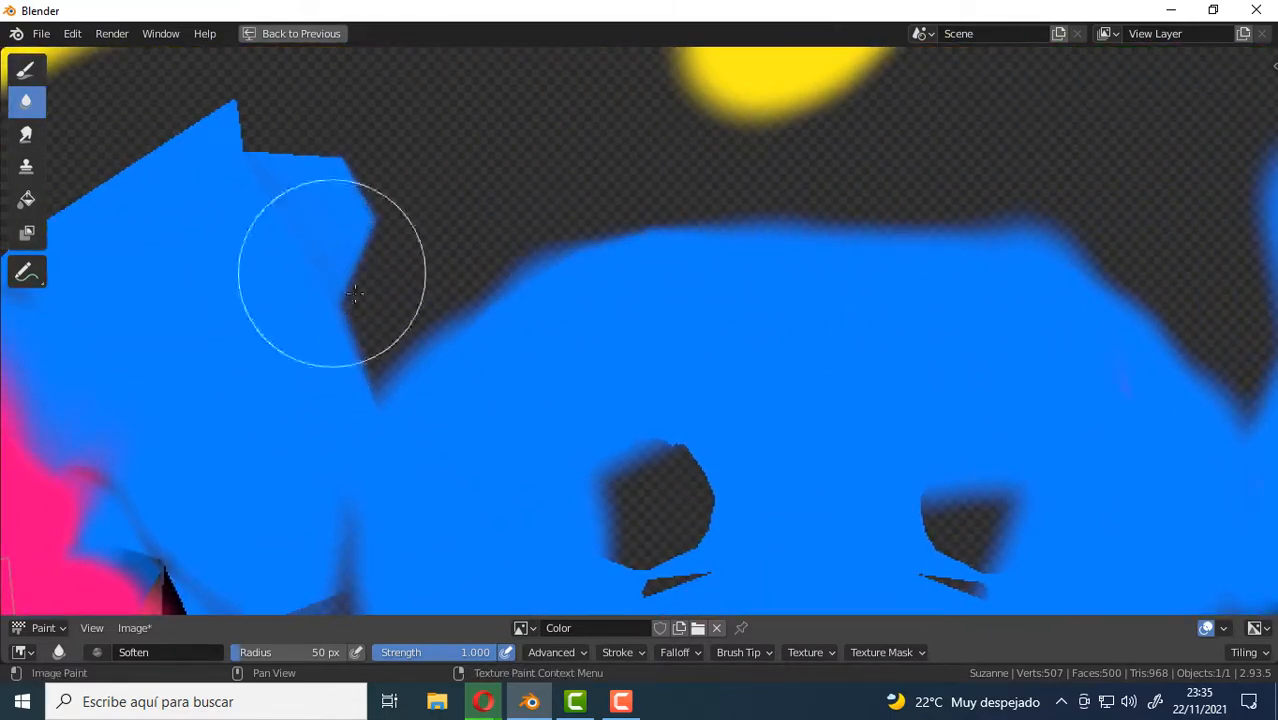
Use the Smear tool at 50 px to pull blue from the face's upper corner into the green patch, and show the brush settings sidebar.
{"action": "key", "text": "Home"}
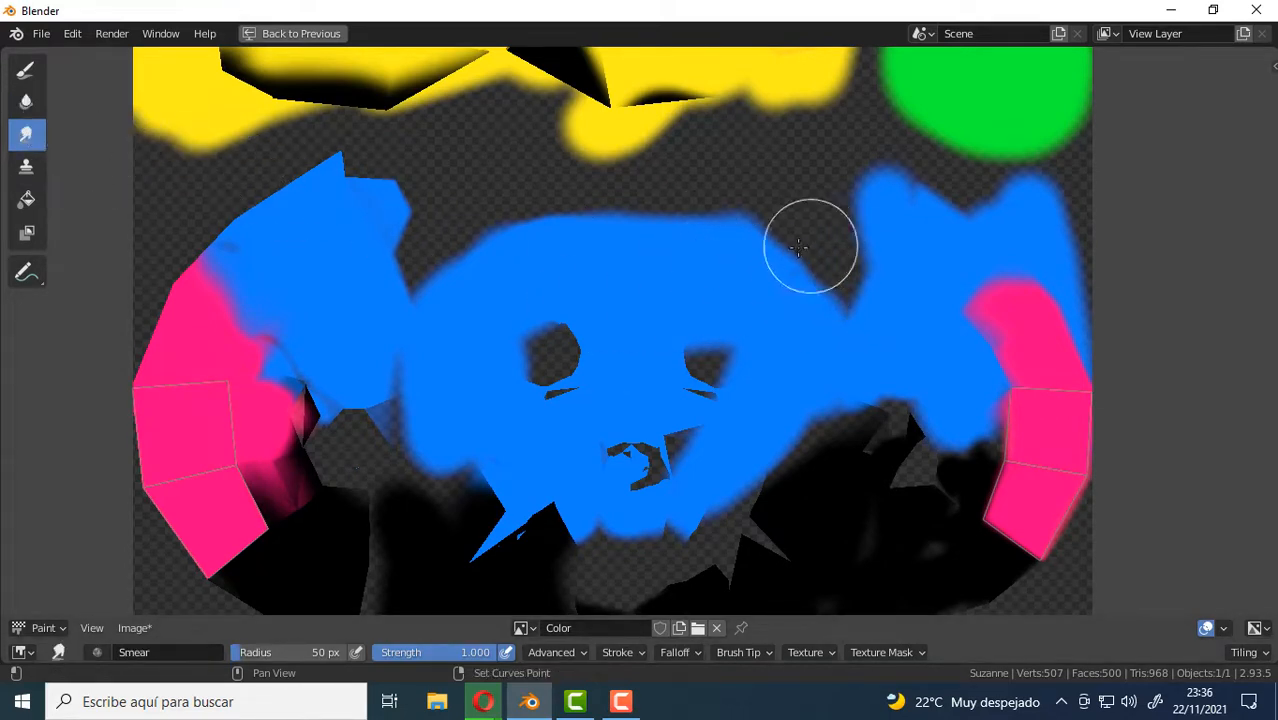
{"action": "middle_click_drag", "start_coordinate": [798, 247], "coordinate": [613, 300]}
{"action": "scroll", "coordinate": [479, 300], "scroll_direction": "up", "scroll_amount": 3}
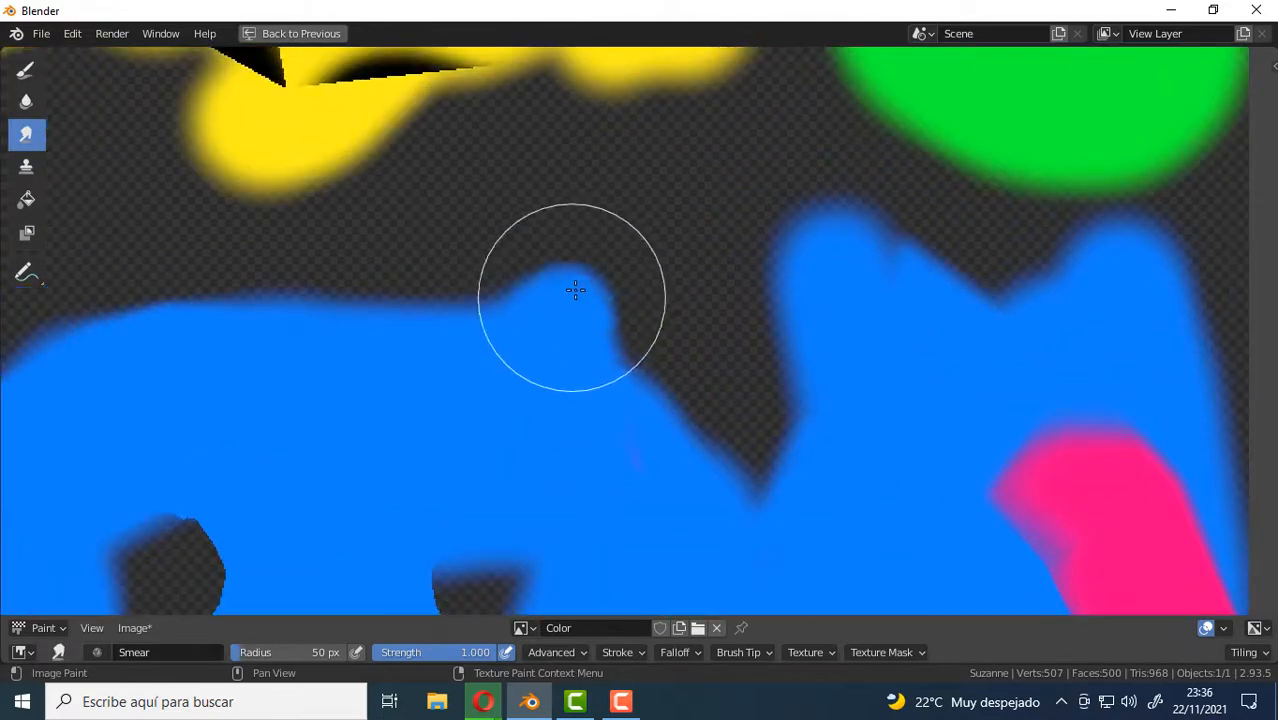
{"action": "mouse_move", "coordinate": [575, 290]}
{"action": "left_mouse_down"}
{"action": "mouse_move", "coordinate": [608, 223]}
{"action": "mouse_move", "coordinate": [688, 134]}
{"action": "mouse_move", "coordinate": [807, 63]}
{"action": "mouse_move", "coordinate": [842, 72]}
{"action": "left_mouse_up"}
{"action": "middle_click_drag", "start_coordinate": [719, 237], "coordinate": [645, 342]}
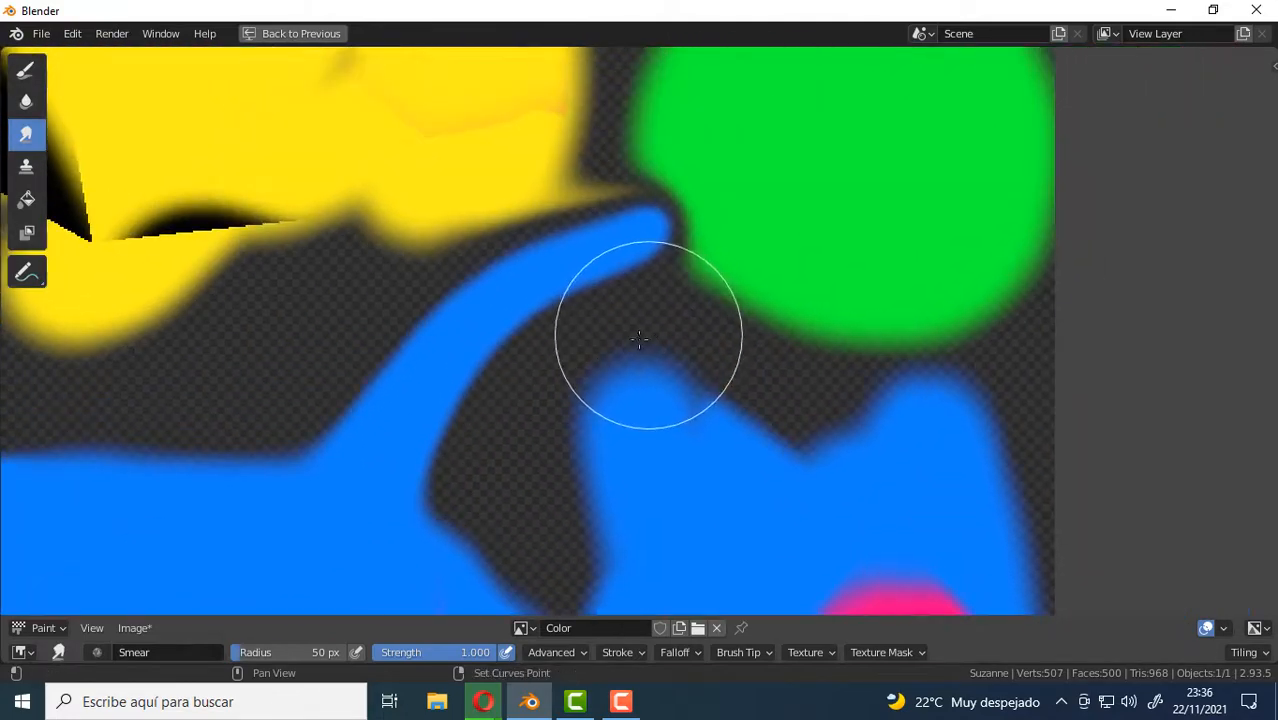
{"action": "left_click_drag", "start_coordinate": [660, 228], "coordinate": [790, 178]}
{"action": "middle_click_drag", "start_coordinate": [319, 491], "coordinate": [379, 456]}
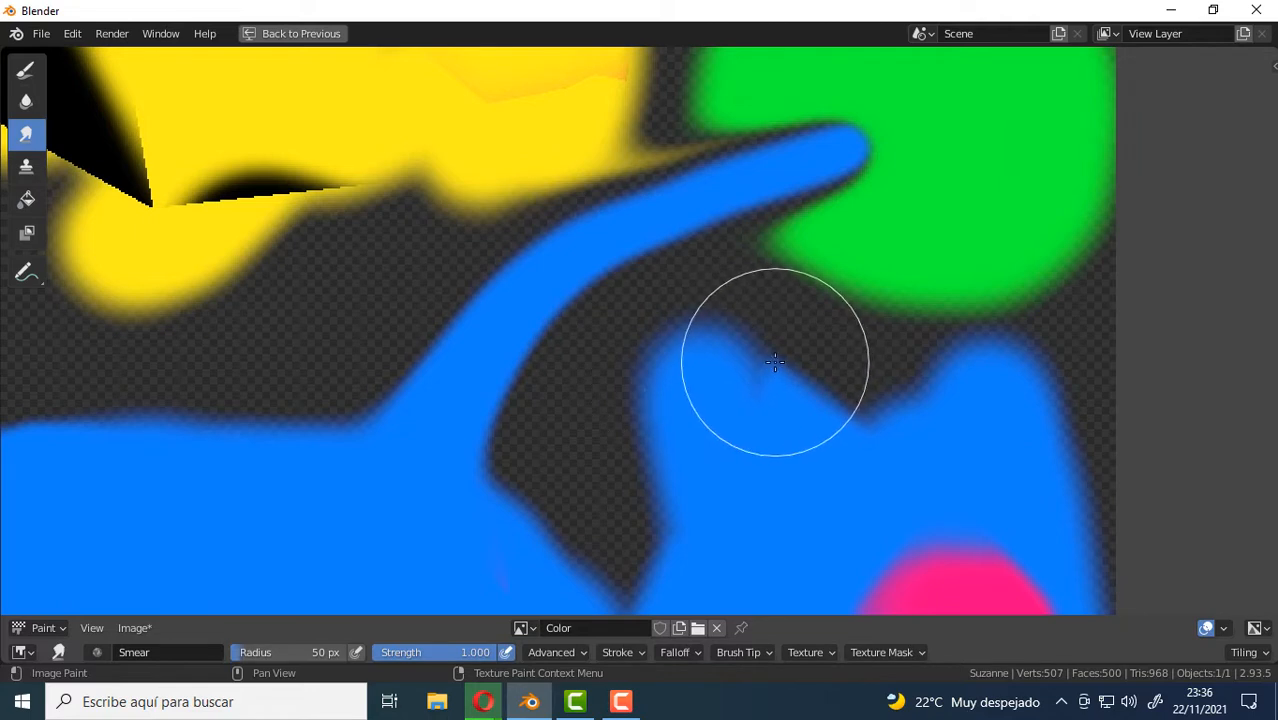
{"action": "key", "text": "n"}
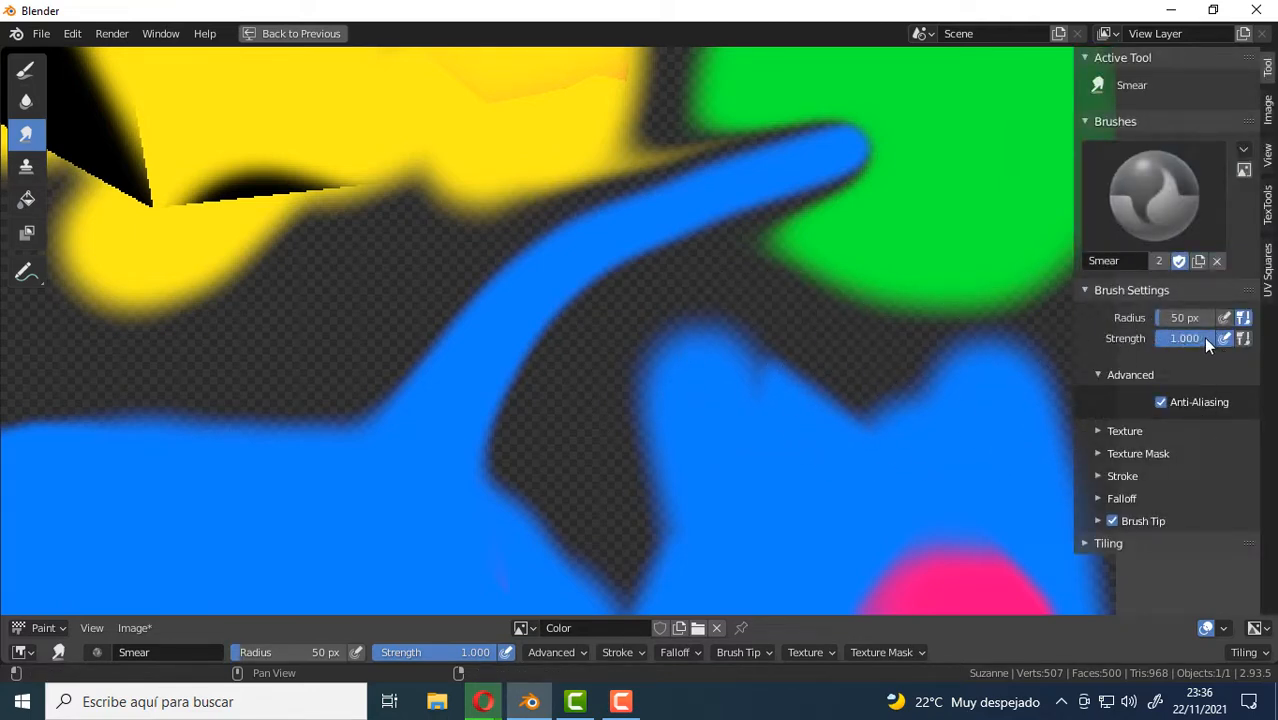
Set the Smear strength to 0.515 and pull blue spikes from the face's upper edge towards the yellow patch.
{"action": "left_click_drag", "start_coordinate": [1203, 337], "coordinate": [1172, 338]}
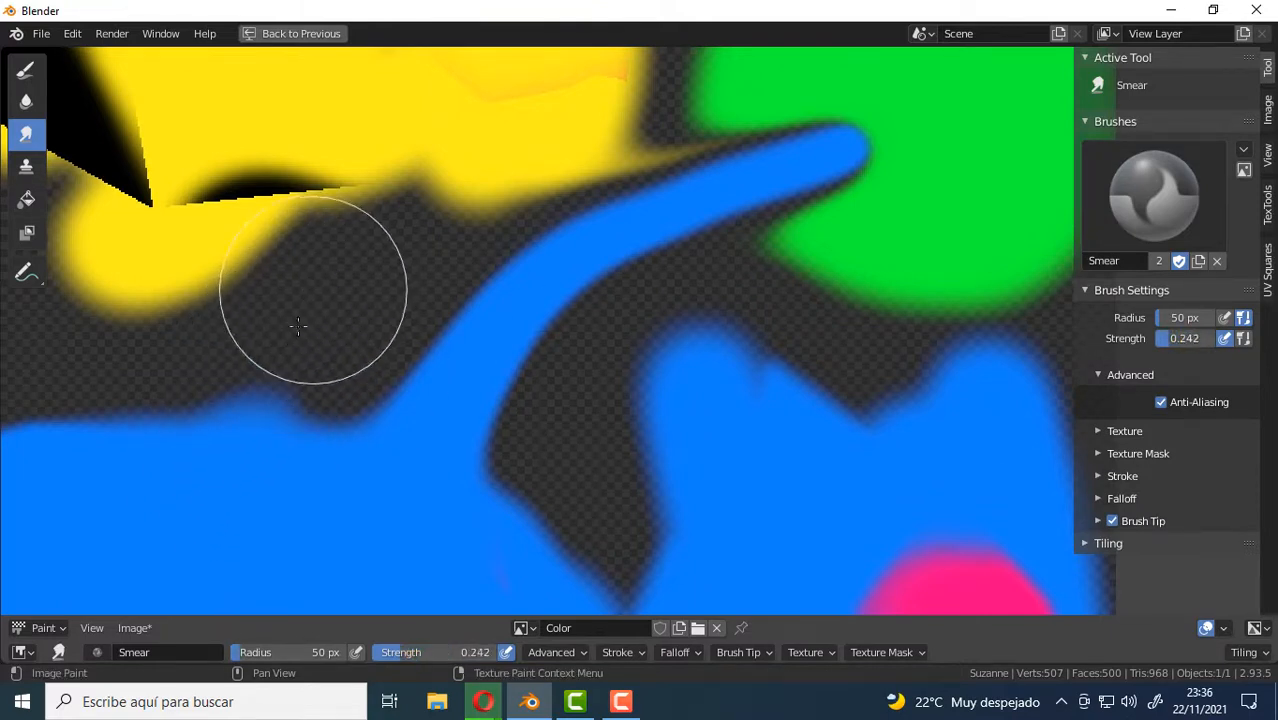
{"action": "left_click_drag", "start_coordinate": [1184, 338], "coordinate": [1186, 338]}
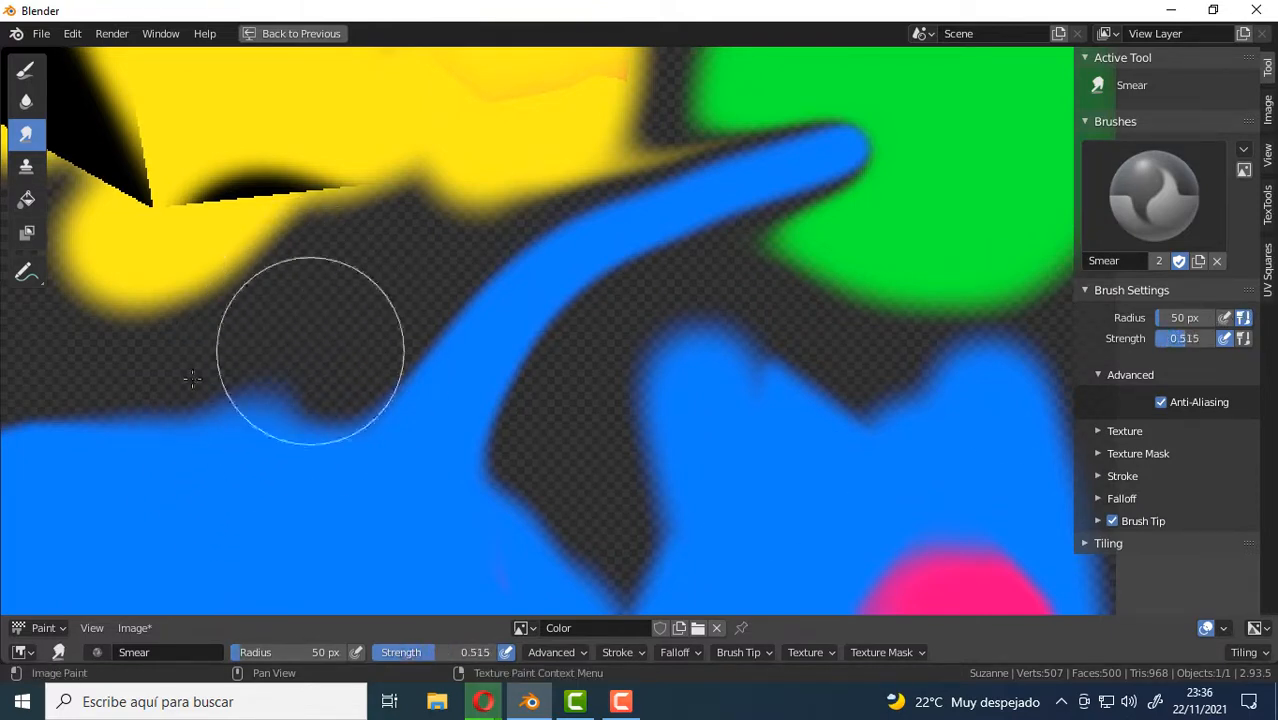
{"action": "mouse_move", "coordinate": [203, 443]}
{"action": "left_mouse_down"}
{"action": "mouse_move", "coordinate": [268, 355]}
{"action": "mouse_move", "coordinate": [413, 211]}
{"action": "left_mouse_up"}
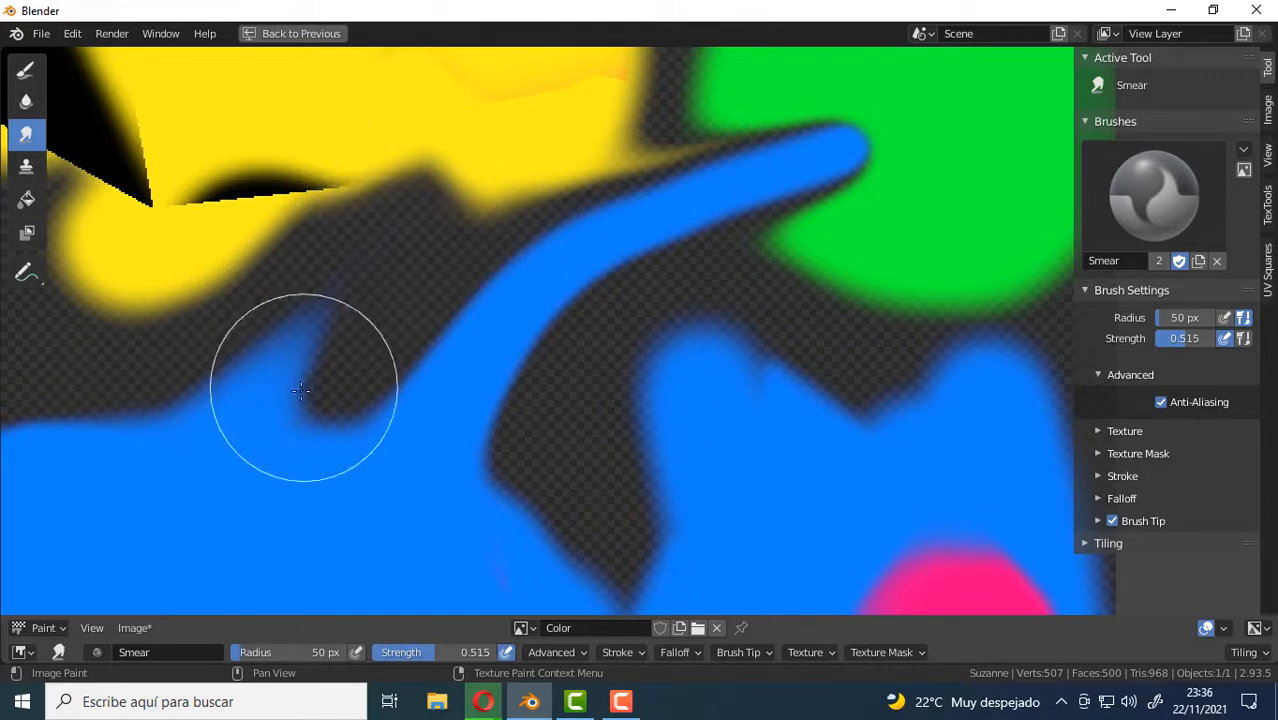
{"action": "mouse_move", "coordinate": [305, 402]}
{"action": "left_mouse_down"}
{"action": "mouse_move", "coordinate": [342, 271]}
{"action": "mouse_move", "coordinate": [411, 276]}
{"action": "left_mouse_up"}
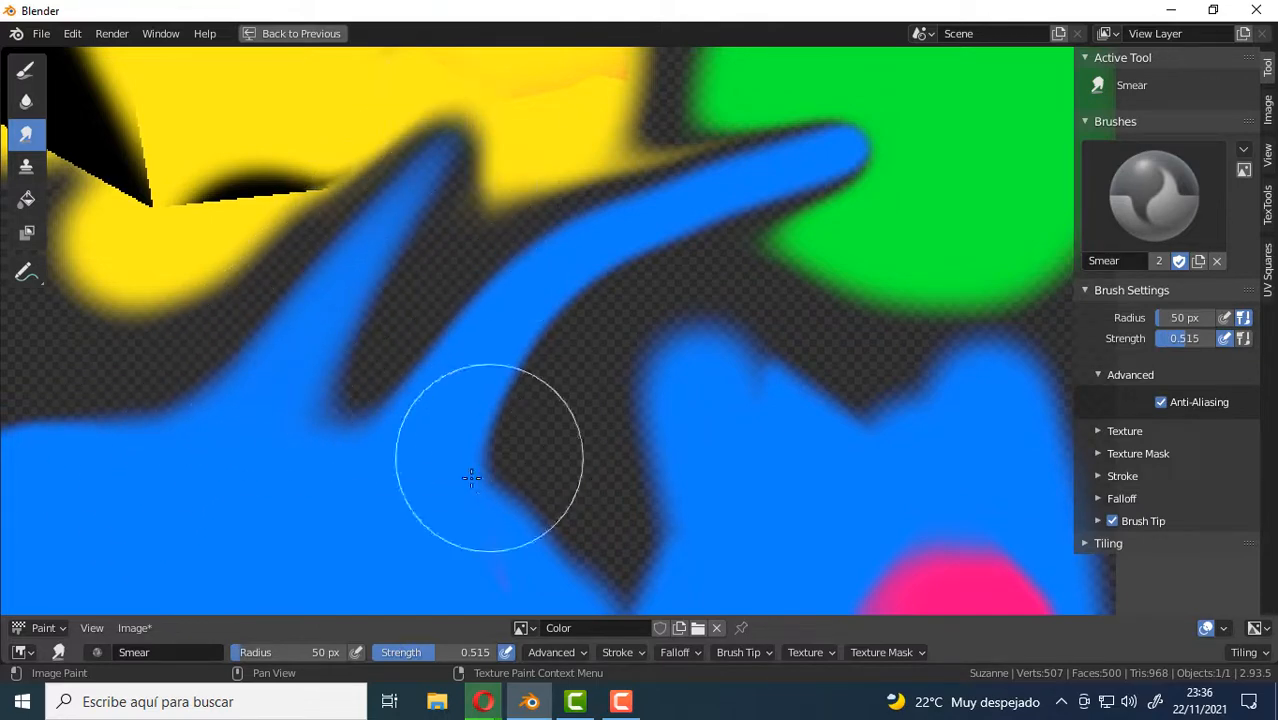
{"action": "scroll", "coordinate": [579, 391], "scroll_direction": "down", "scroll_amount": 3}
{"action": "middle_click_drag", "start_coordinate": [305, 350], "coordinate": [547, 290], "text": "shift"}
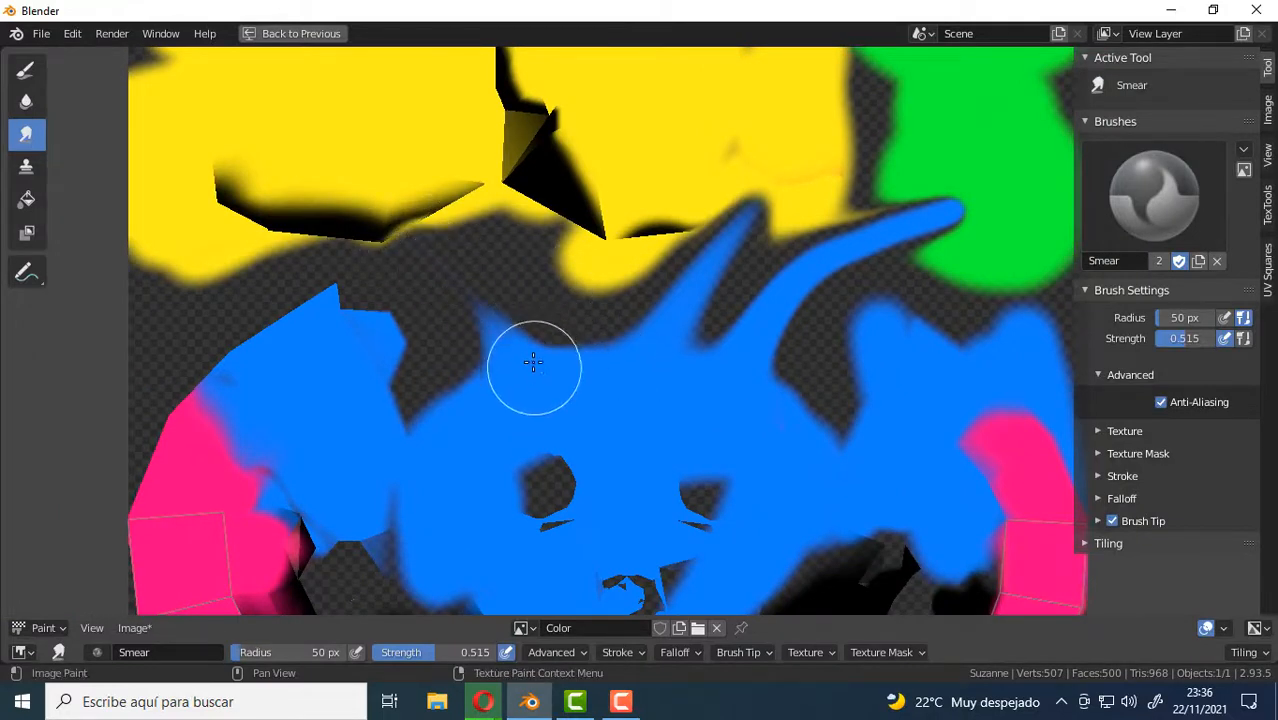
At strength 1.000, smear a long blue horn into the yellow patch and push the face's upper edge upward with a 118 px radius.
{"action": "left_click_drag", "start_coordinate": [1185, 338], "coordinate": [1214, 338]}
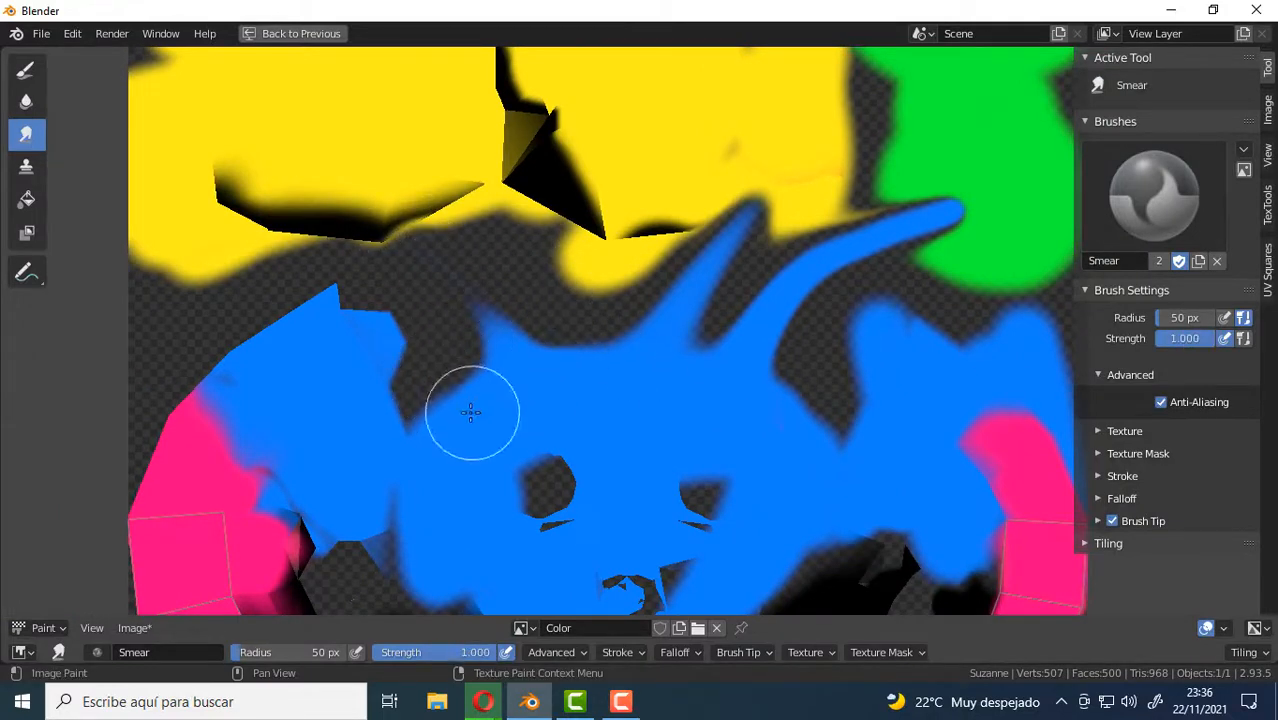
{"action": "left_click_drag", "start_coordinate": [471, 413], "coordinate": [246, 141]}
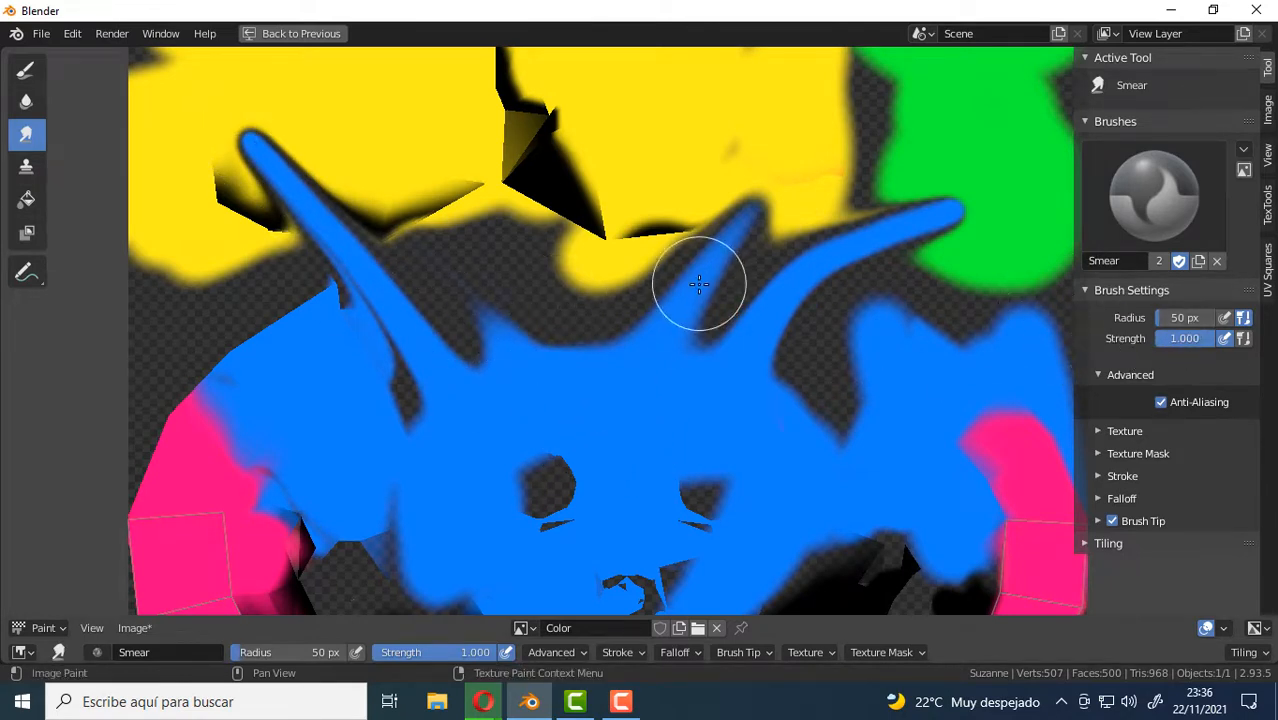
{"action": "left_click_drag", "start_coordinate": [1165, 320], "coordinate": [1188, 320]}
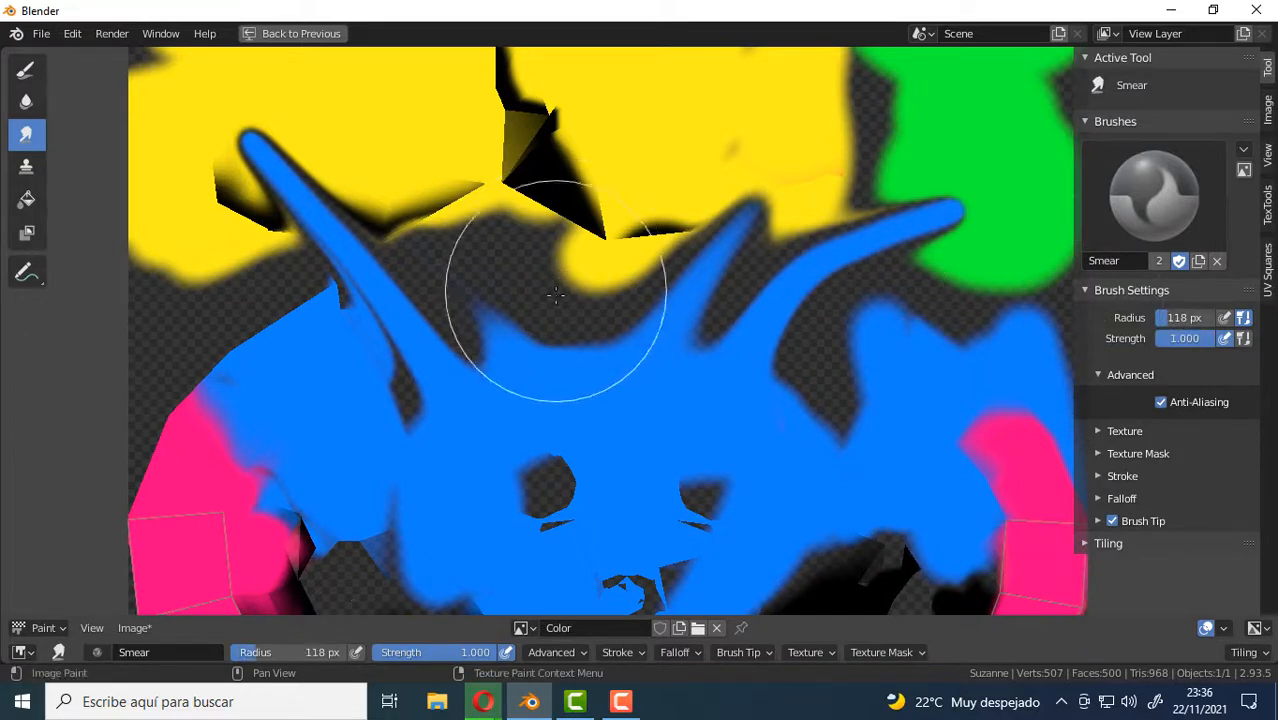
{"action": "left_click_drag", "start_coordinate": [542, 337], "coordinate": [495, 215]}
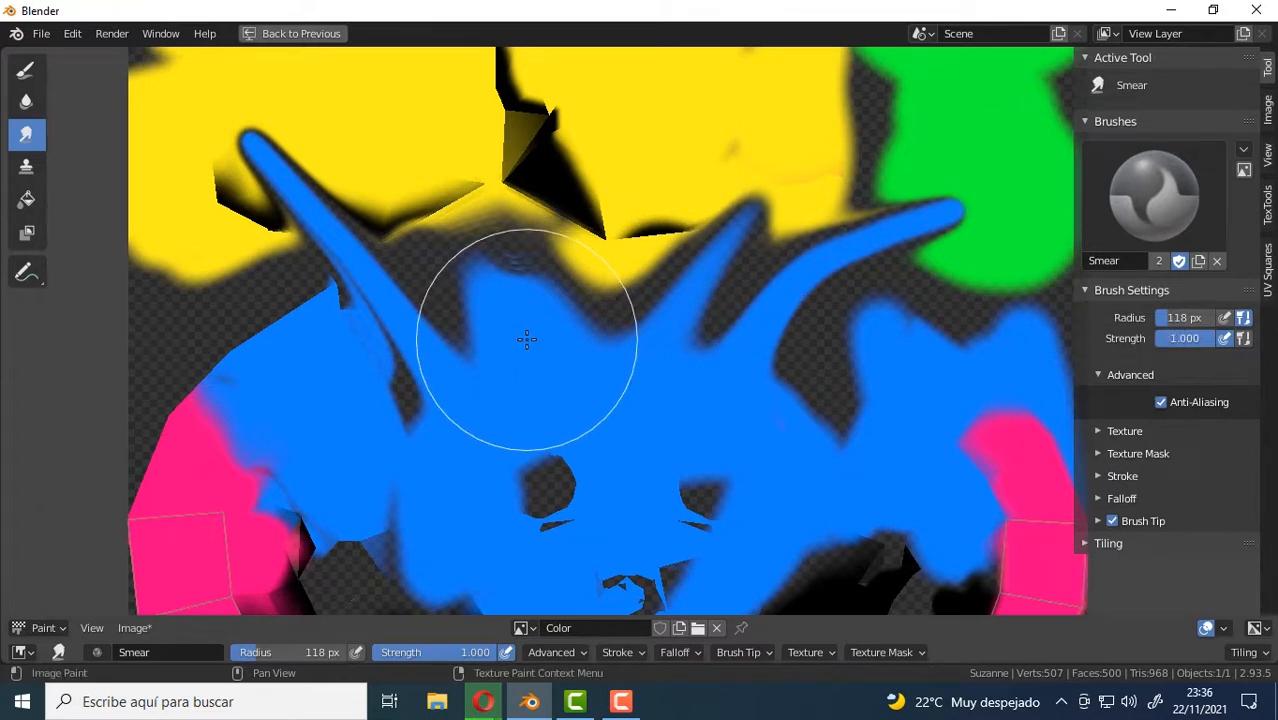
{"action": "mouse_move", "coordinate": [527, 340]}
{"action": "left_mouse_down"}
{"action": "mouse_move", "coordinate": [556, 314]}
{"action": "mouse_move", "coordinate": [575, 263]}
{"action": "mouse_move", "coordinate": [597, 270]}
{"action": "left_mouse_up"}
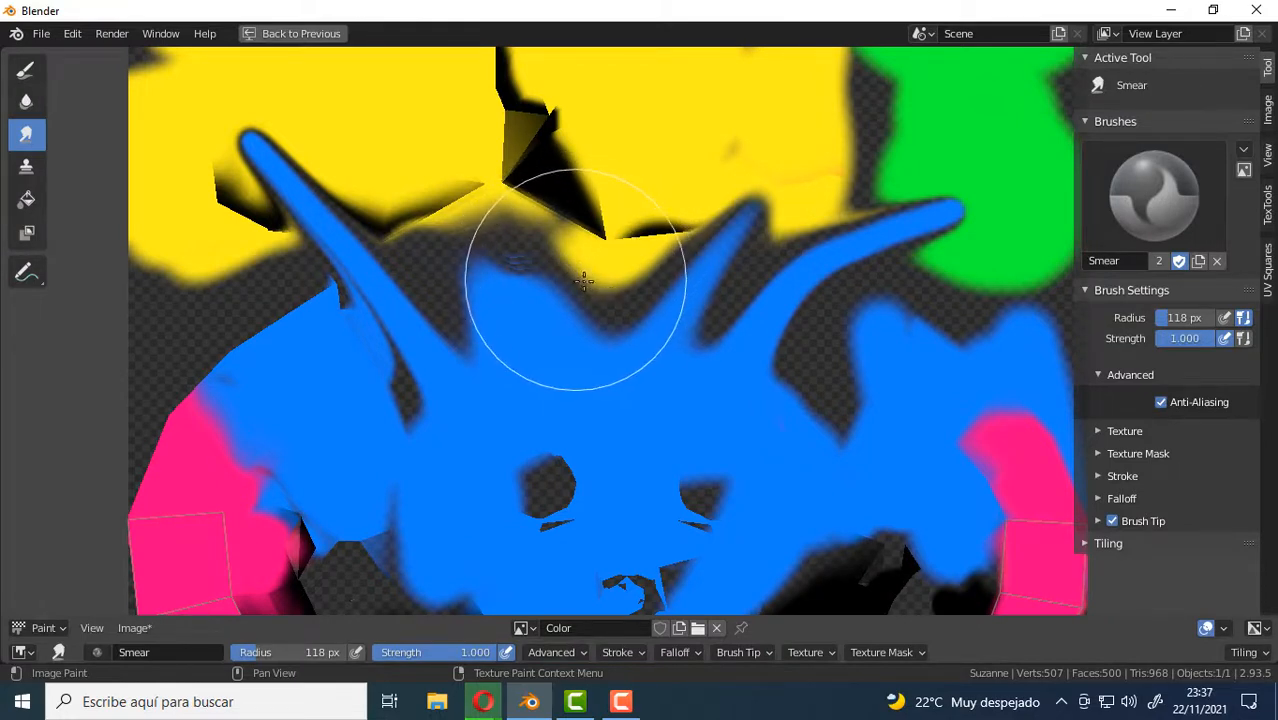
Reduce the Smear radius to 41 px and pull two short blue spikes from the middle of the face's upper edge.
{"action": "key", "text": "f"}
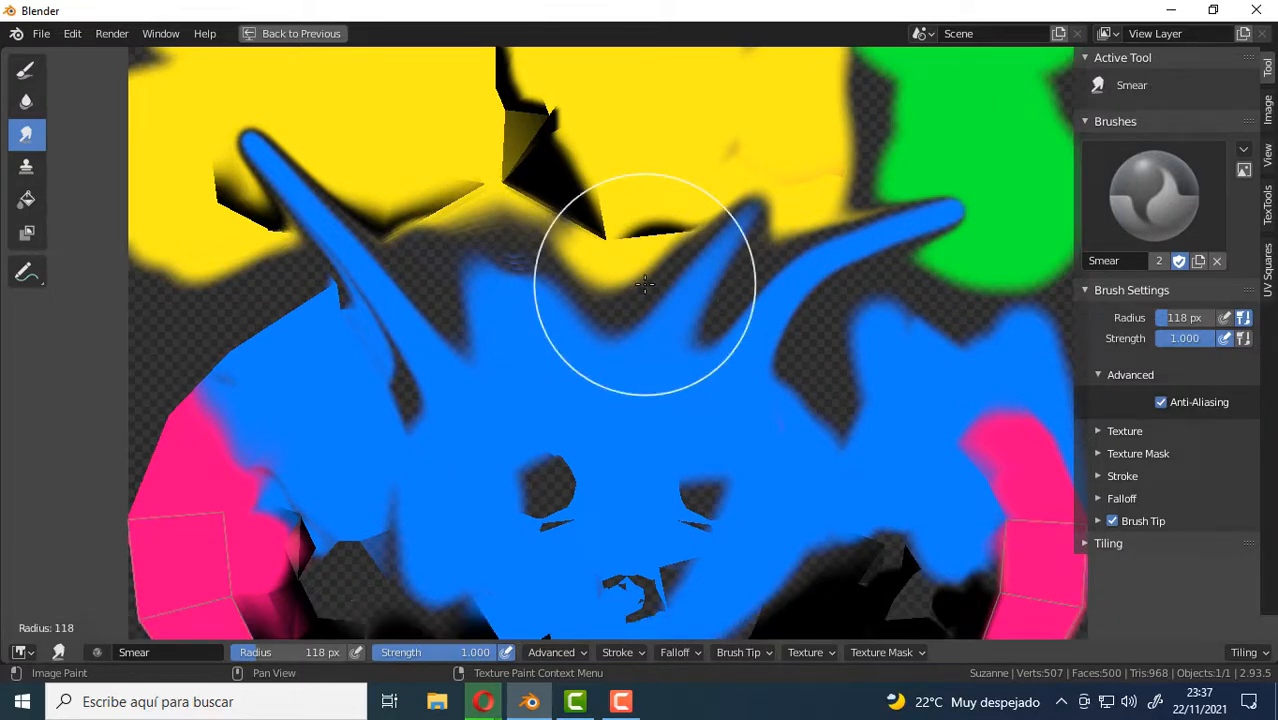
{"action": "left_click", "coordinate": [573, 296]}
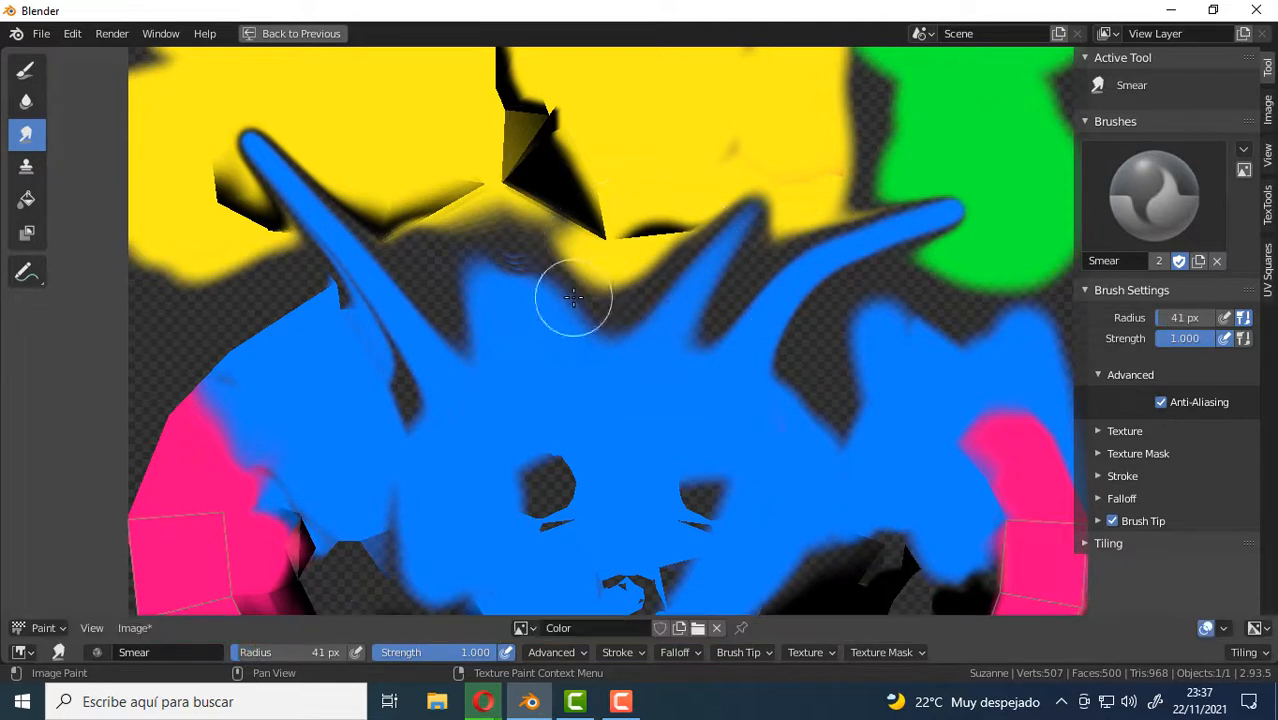
{"action": "left_click_drag", "start_coordinate": [566, 331], "coordinate": [618, 247]}
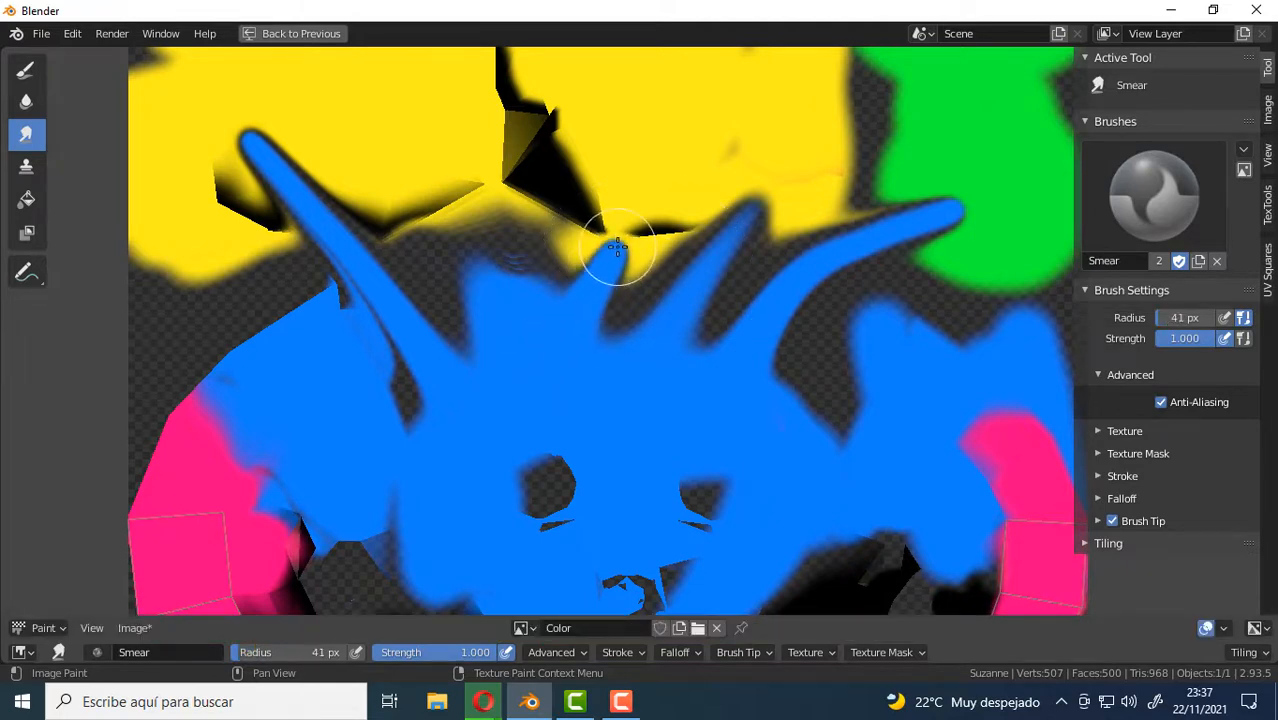
{"action": "left_click_drag", "start_coordinate": [542, 302], "coordinate": [519, 243]}
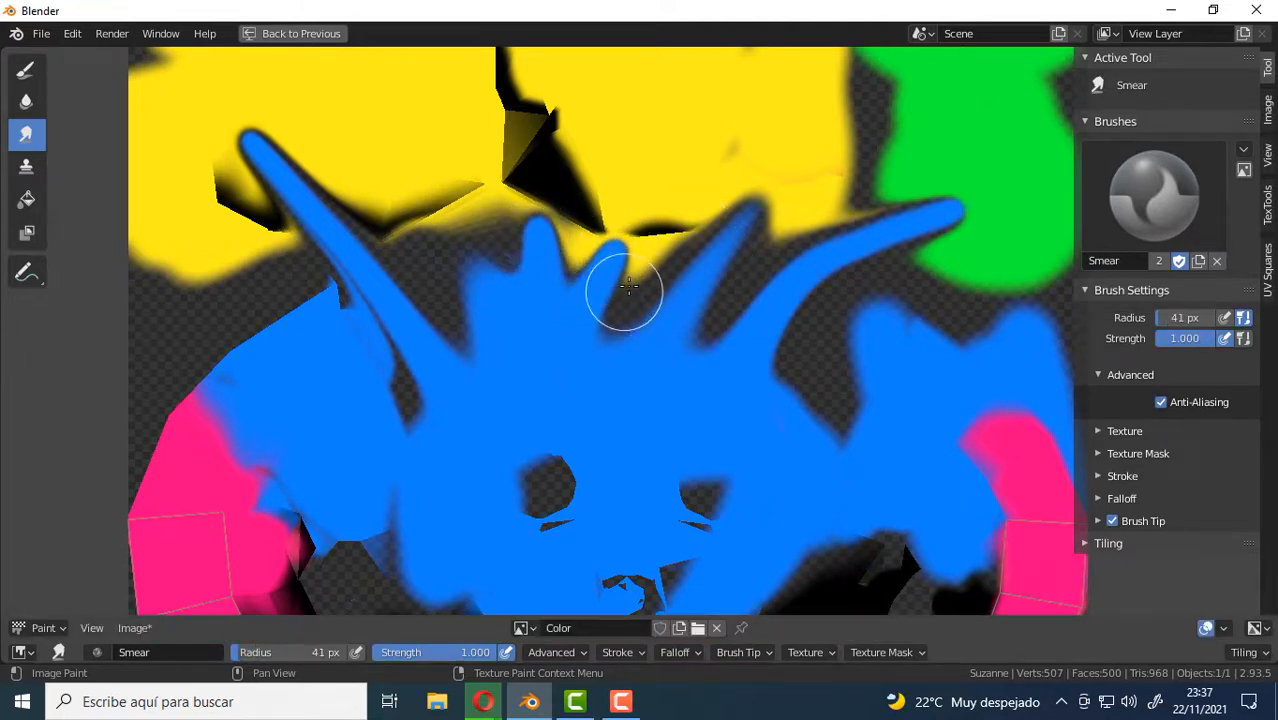
Reduce the Smear radius to 17 px and pull thin spikes outward from the upper edge of the blue island beside the long horn.
{"action": "key", "text": "f"}
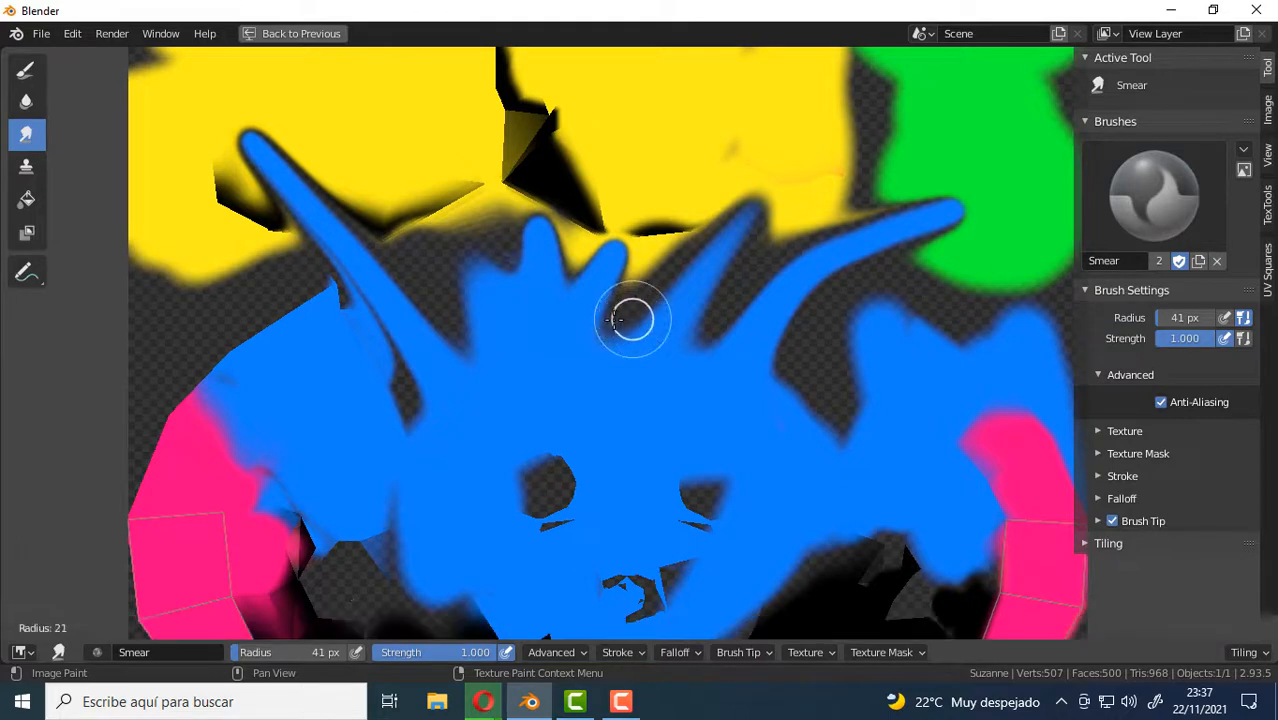
{"action": "left_click", "coordinate": [552, 322]}
{"action": "left_click_drag", "start_coordinate": [301, 349], "coordinate": [229, 272]}
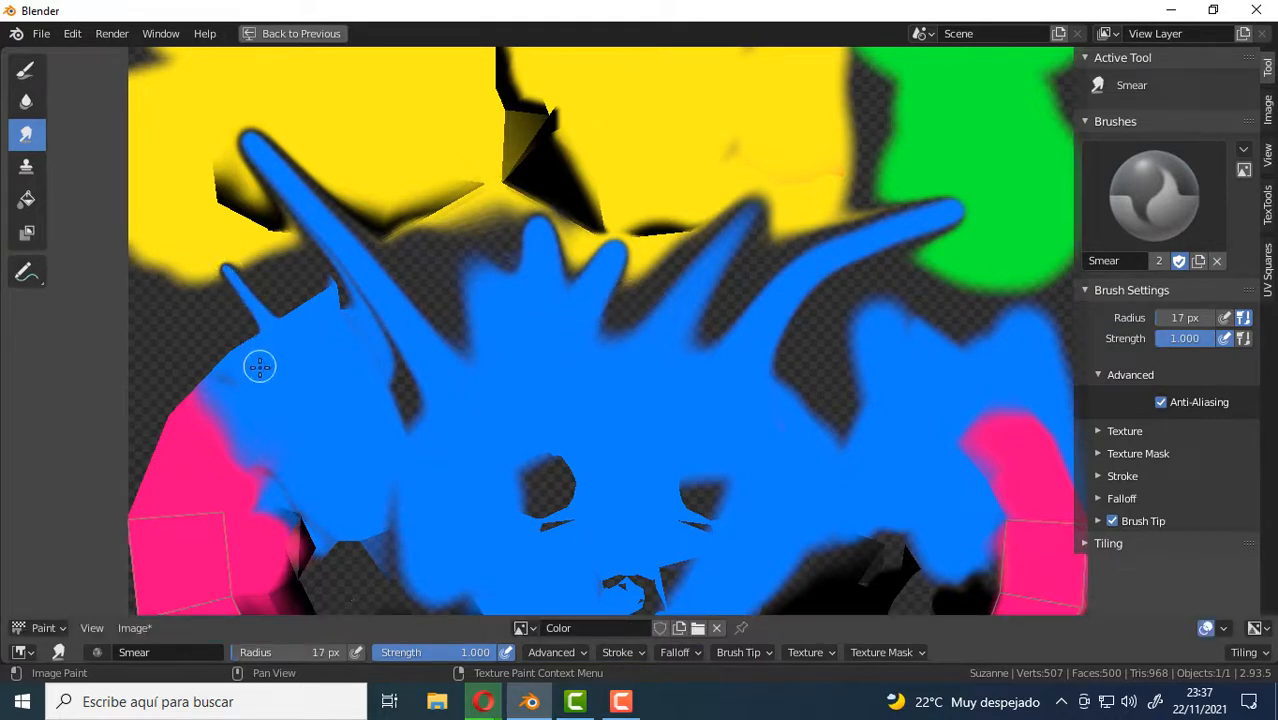
{"action": "left_click_drag", "start_coordinate": [259, 366], "coordinate": [183, 289]}
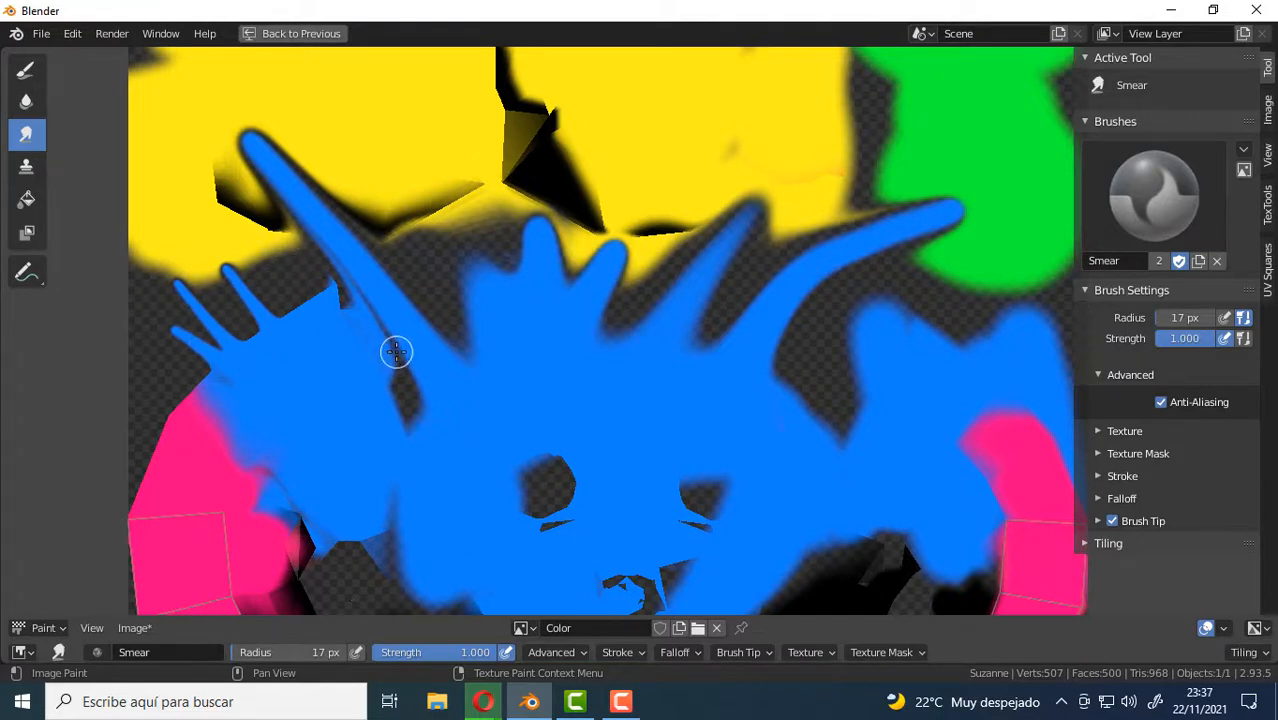
Lower the Smear strength to 0.170 and smear the upper edge of the blue island below the green patch.
{"action": "key", "text": "shift+f"}
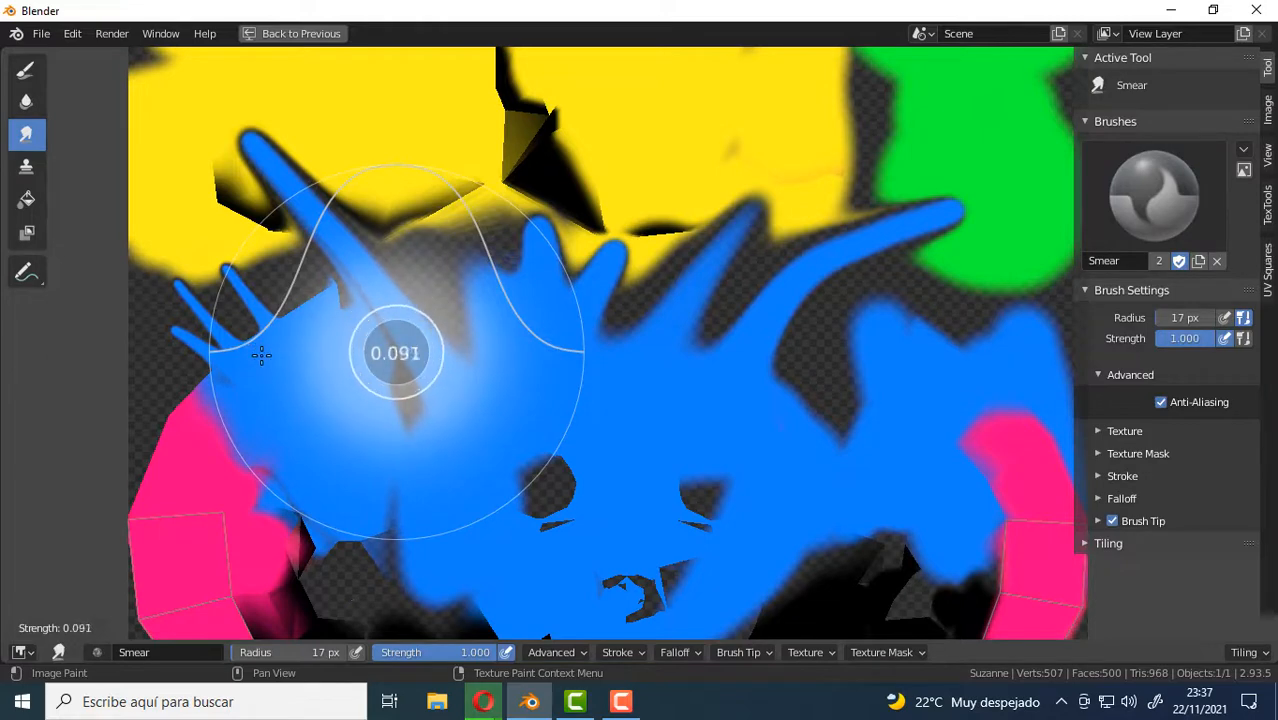
{"action": "left_click", "coordinate": [268, 355]}
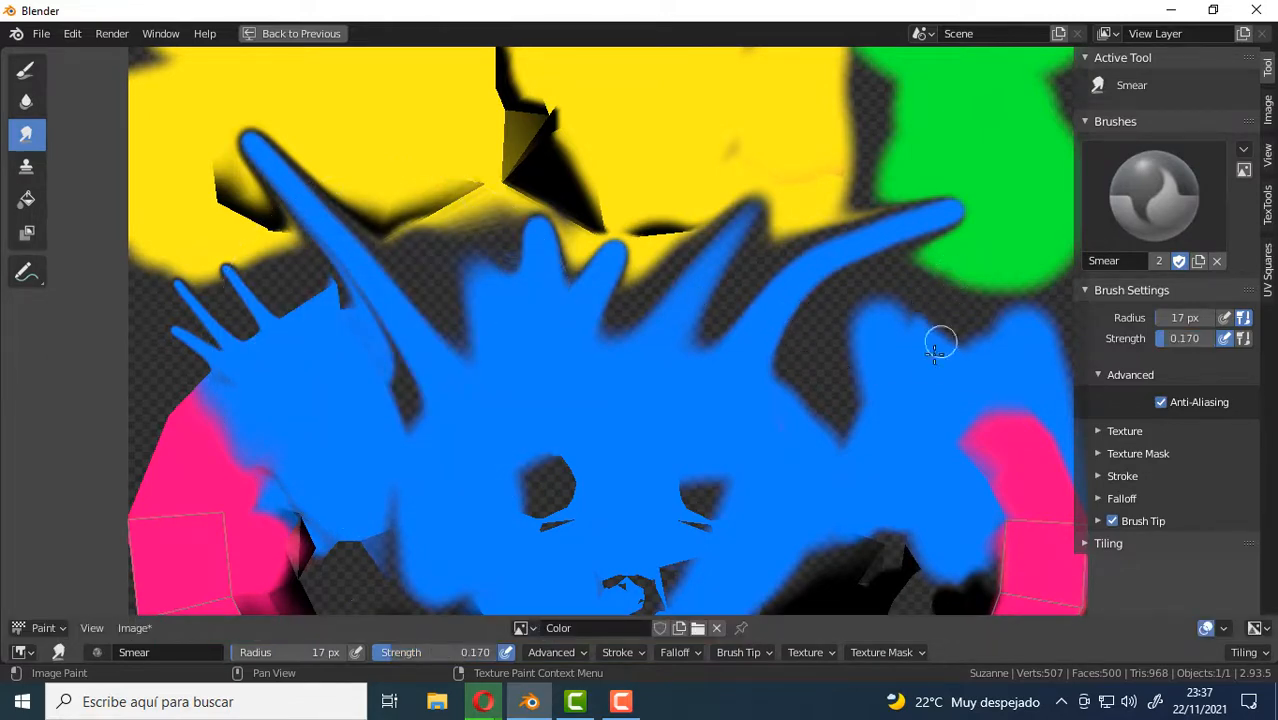
{"action": "scroll", "coordinate": [926, 347], "scroll_direction": "up", "scroll_amount": 6}
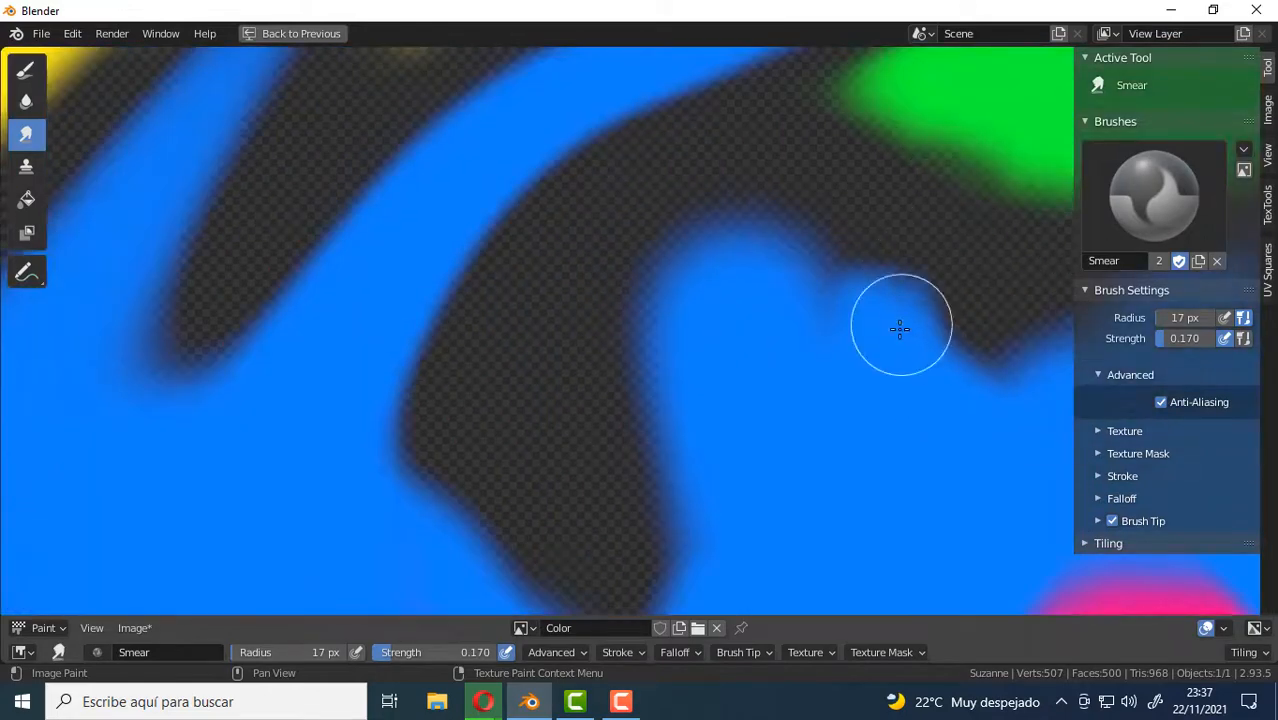
{"action": "mouse_move", "coordinate": [900, 329]}
{"action": "left_mouse_down"}
{"action": "mouse_move", "coordinate": [887, 271]}
{"action": "mouse_move", "coordinate": [916, 222]}
{"action": "mouse_move", "coordinate": [899, 228]}
{"action": "left_mouse_up"}
Raise the Smear strength to 0.455 and pull a fan of spikes from the upper edge of the blue island below the green patch.
{"action": "key", "text": "shift+f"}
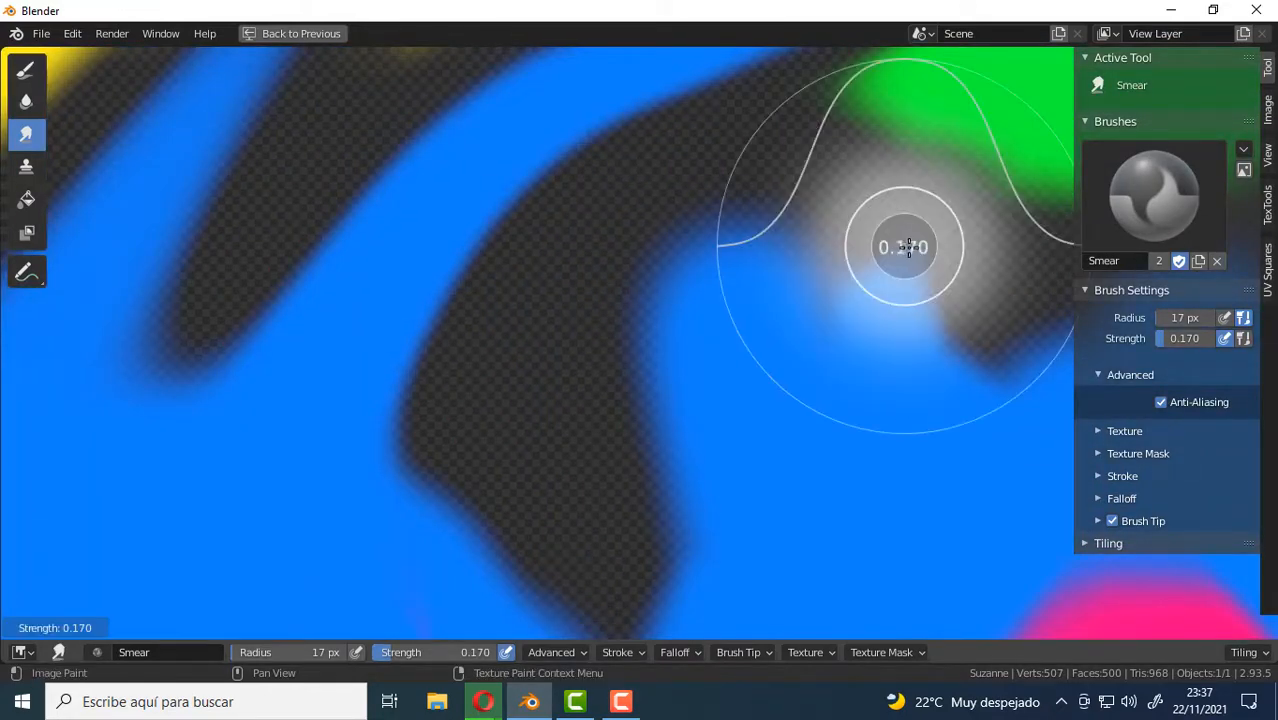
{"action": "left_click", "coordinate": [944, 250]}
{"action": "mouse_move", "coordinate": [724, 370]}
{"action": "left_mouse_down"}
{"action": "mouse_move", "coordinate": [610, 297]}
{"action": "mouse_move", "coordinate": [653, 351]}
{"action": "mouse_move", "coordinate": [456, 277]}
{"action": "mouse_move", "coordinate": [495, 308]}
{"action": "mouse_move", "coordinate": [422, 257]}
{"action": "mouse_move", "coordinate": [516, 271]}
{"action": "mouse_move", "coordinate": [662, 325]}
{"action": "mouse_move", "coordinate": [631, 317]}
{"action": "mouse_move", "coordinate": [645, 291]}
{"action": "mouse_move", "coordinate": [559, 148]}
{"action": "mouse_move", "coordinate": [571, 100]}
{"action": "mouse_move", "coordinate": [716, 83]}
{"action": "mouse_move", "coordinate": [767, 262]}
{"action": "mouse_move", "coordinate": [809, 252]}
{"action": "mouse_move", "coordinate": [805, 214]}
{"action": "mouse_move", "coordinate": [850, 128]}
{"action": "mouse_move", "coordinate": [833, 71]}
{"action": "left_mouse_up"}
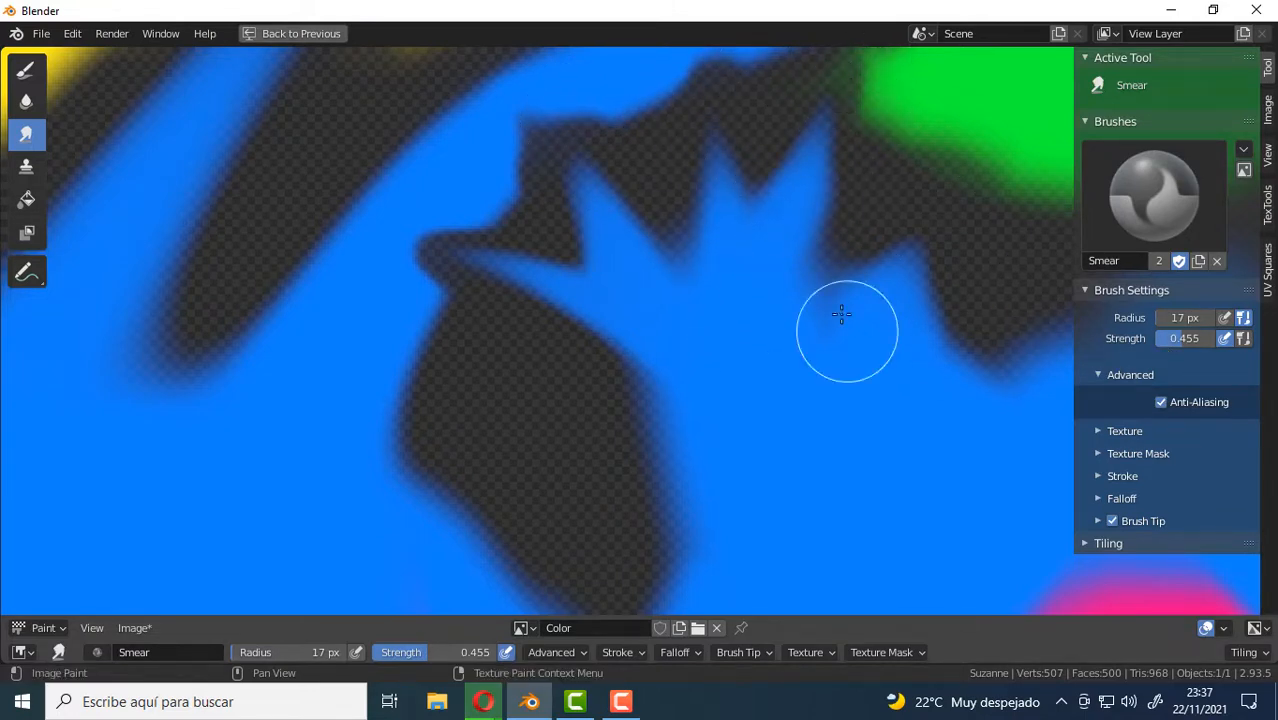
{"action": "mouse_move", "coordinate": [842, 314]}
{"action": "left_mouse_down"}
{"action": "mouse_move", "coordinate": [879, 208]}
{"action": "mouse_move", "coordinate": [938, 136]}
{"action": "left_mouse_up"}
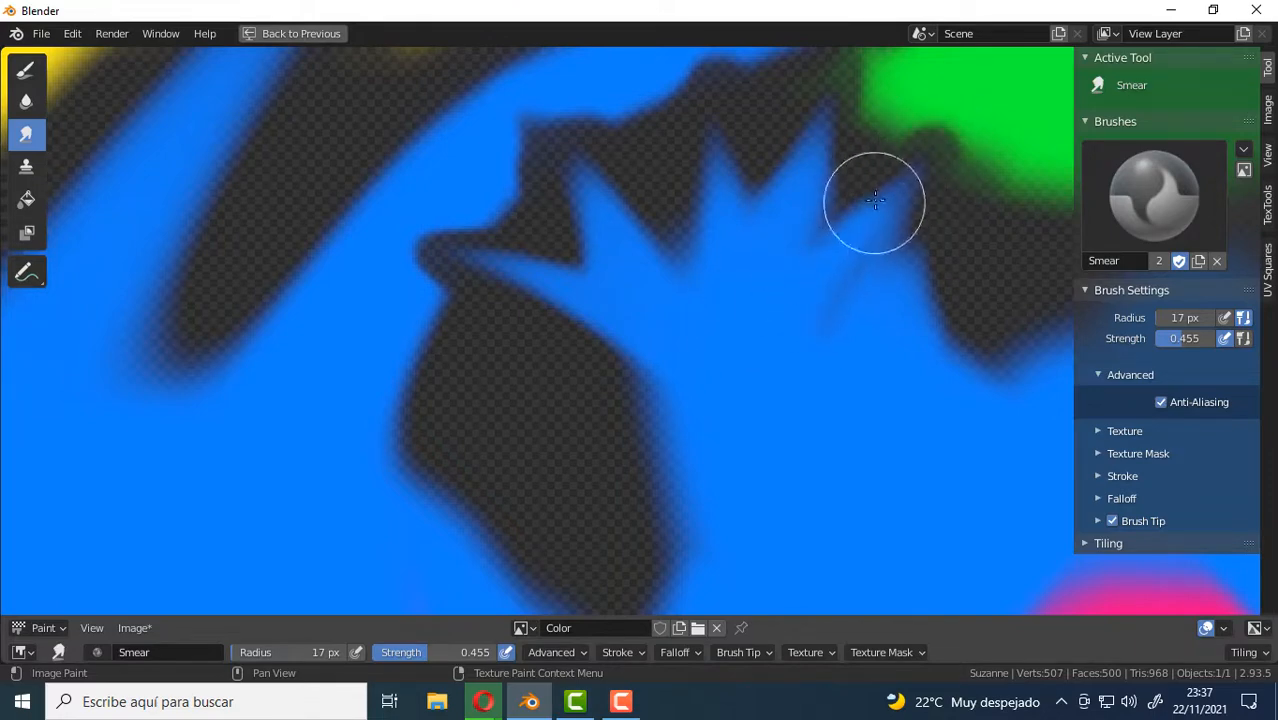
Restore the full Texture Paint layout without the image sidebar and examine the painted monkey head from several angles.
{"action": "scroll", "coordinate": [650, 340], "scroll_direction": "down", "scroll_amount": 5}
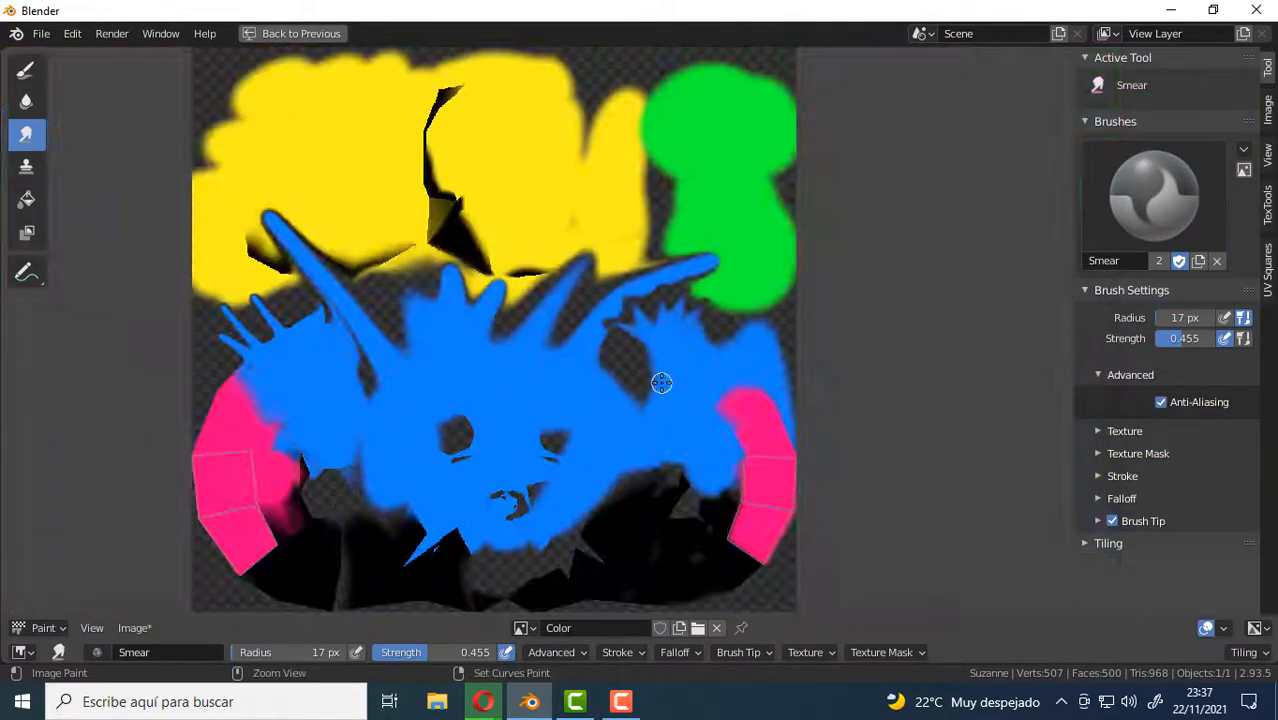
{"action": "key", "text": "ctrl+space"}
{"action": "mouse_move", "coordinate": [850, 336]}
{"action": "middle_mouse_down"}
{"action": "mouse_move", "coordinate": [714, 362]}
{"action": "mouse_move", "coordinate": [827, 357]}
{"action": "mouse_move", "coordinate": [362, 347]}
{"action": "middle_mouse_up"}
{"action": "key", "text": "n"}
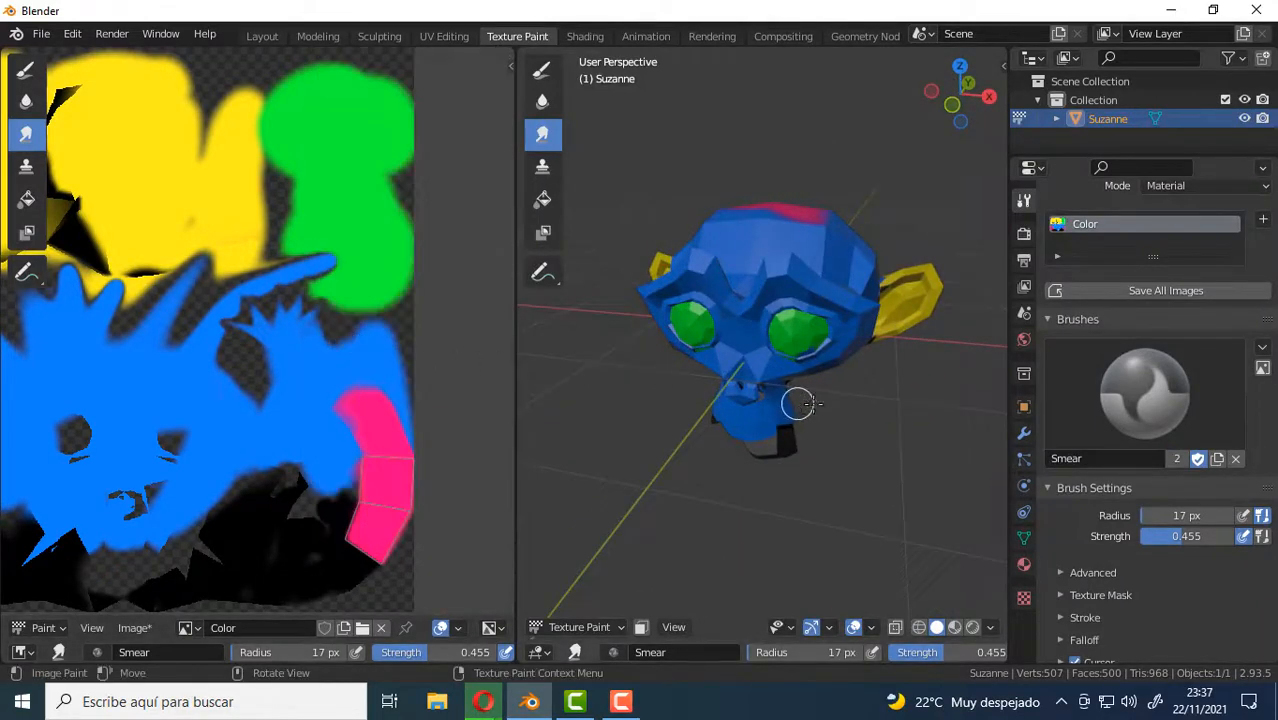
{"action": "mouse_move", "coordinate": [796, 397]}
{"action": "middle_mouse_down"}
{"action": "mouse_move", "coordinate": [787, 414]}
{"action": "mouse_move", "coordinate": [793, 396]}
{"action": "middle_mouse_up"}
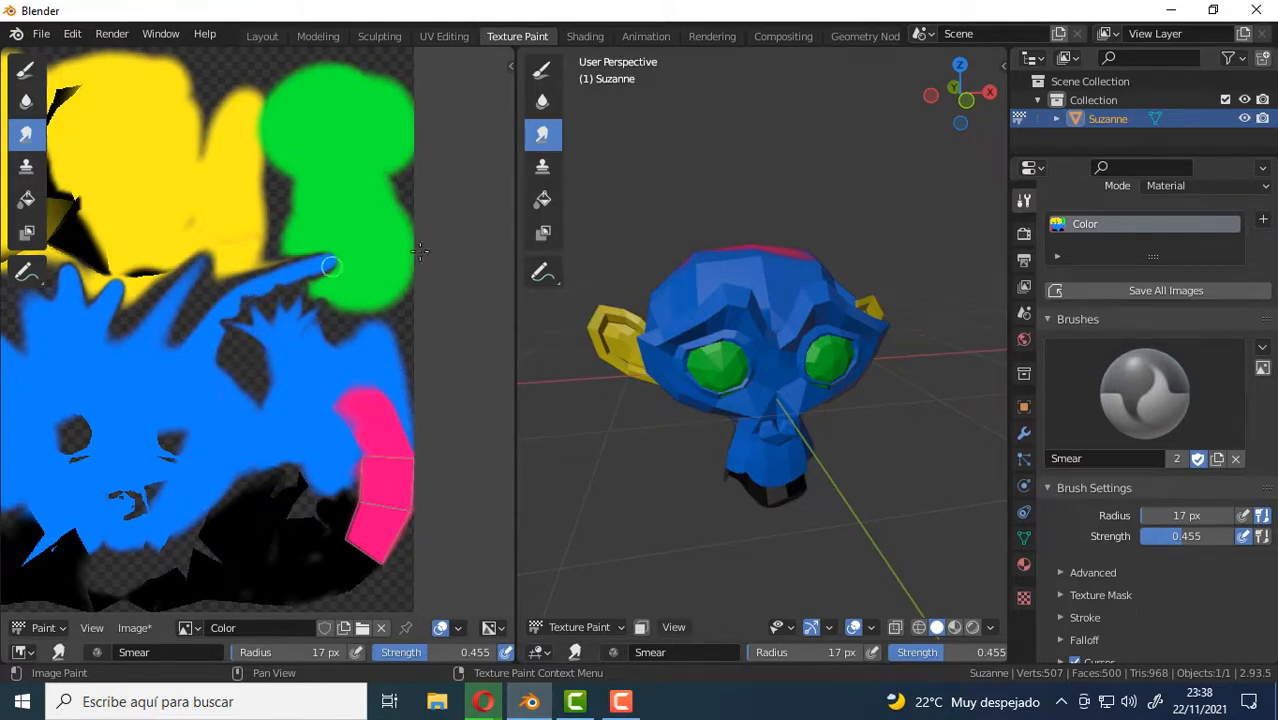
{"action": "middle_click_drag", "start_coordinate": [724, 345], "coordinate": [770, 380]}
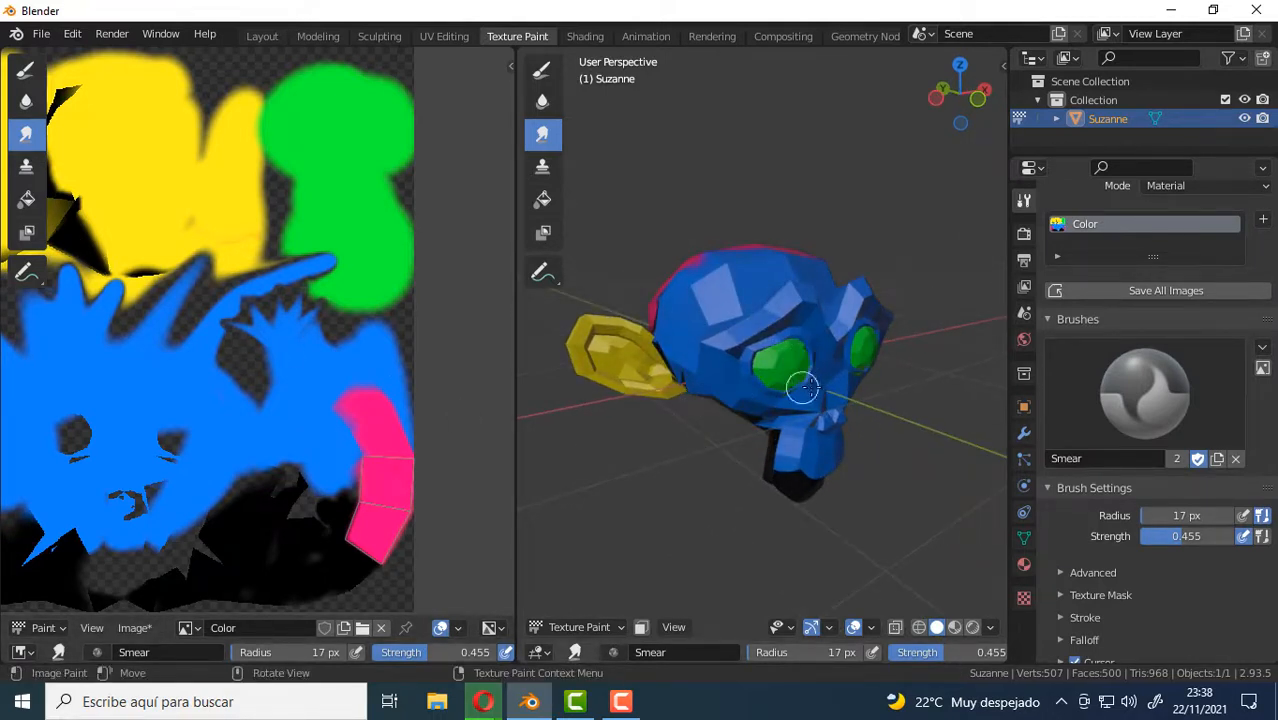
{"action": "scroll", "coordinate": [804, 386], "scroll_direction": "up", "scroll_amount": 3}
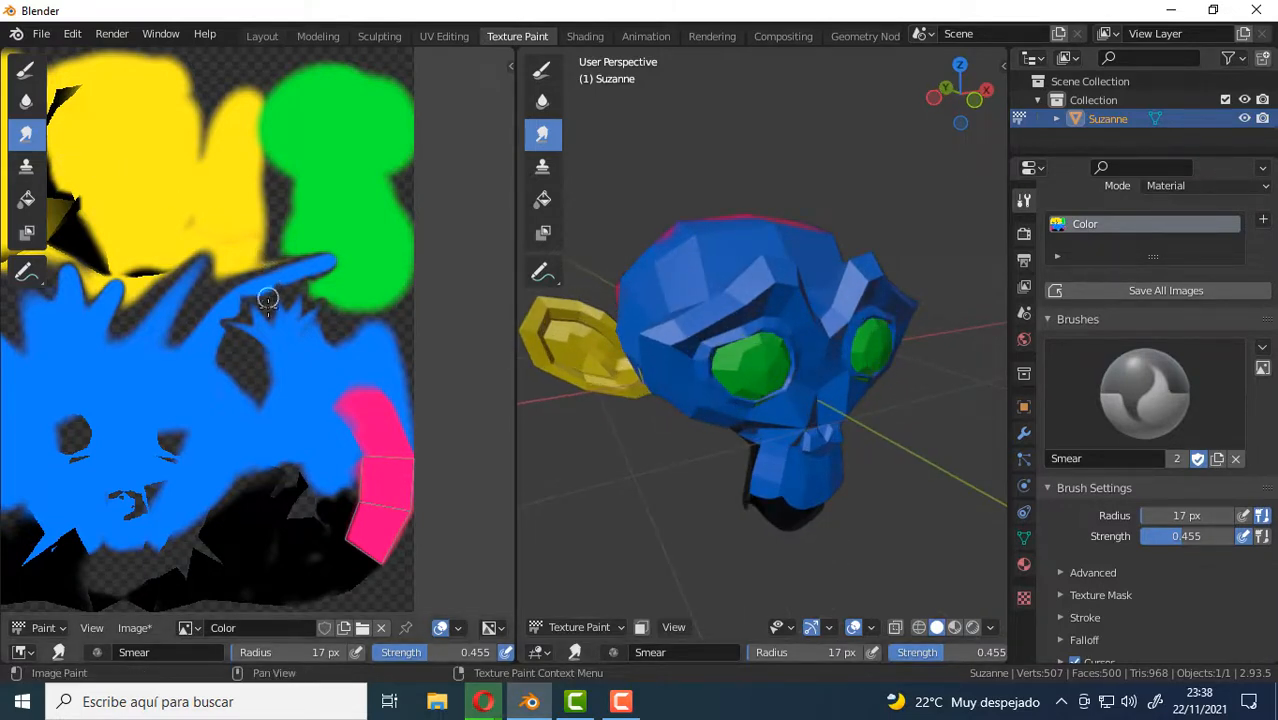
Use the Clone tool at 17 px and strength 1.000 to copy the green eye onto the upper side of the monkey's head.
{"action": "left_click", "coordinate": [27, 168]}
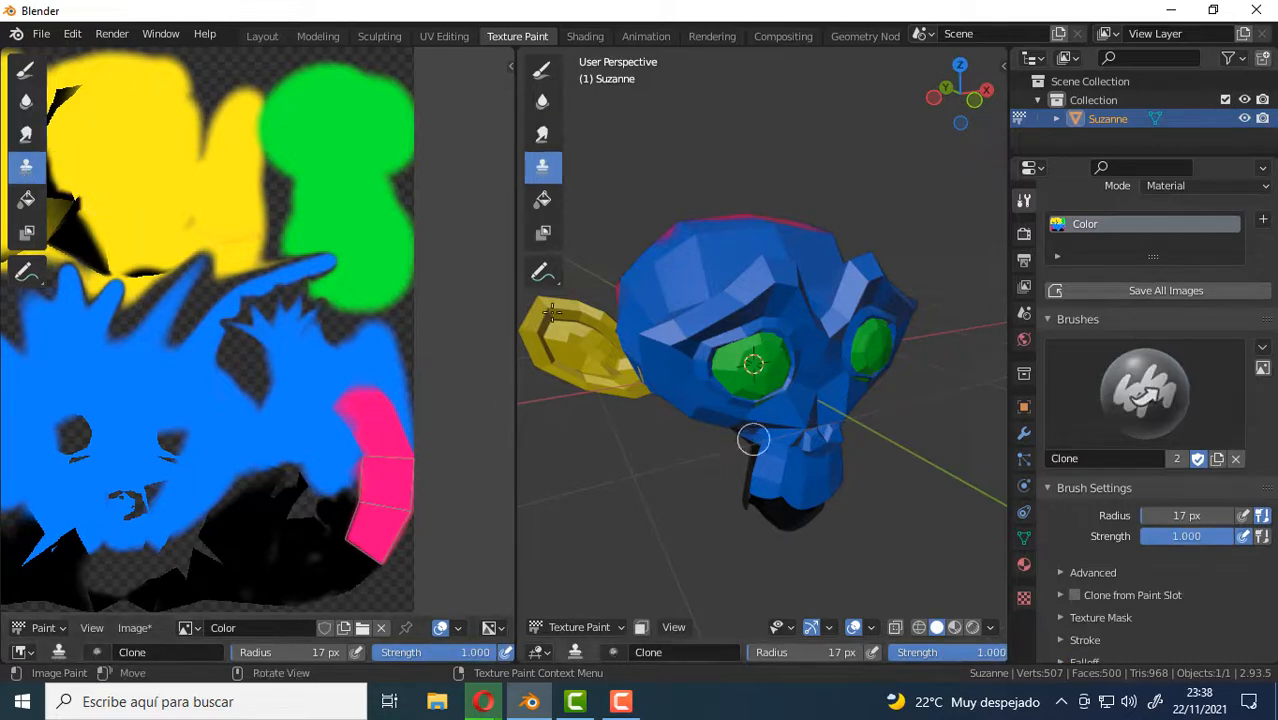
{"action": "middle_click_drag", "start_coordinate": [750, 390], "coordinate": [716, 505]}
{"action": "middle_click_drag", "start_coordinate": [860, 385], "coordinate": [787, 399]}
{"action": "scroll", "coordinate": [790, 396], "scroll_direction": "up", "scroll_amount": 4}
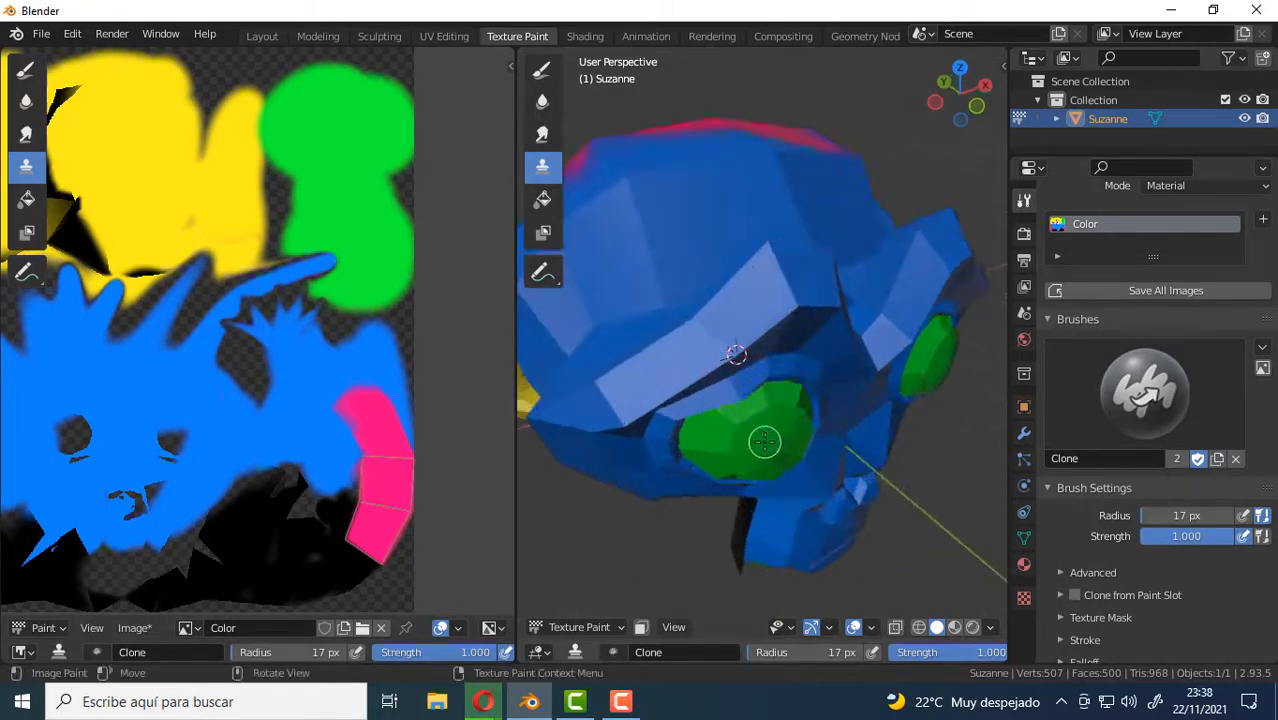
{"action": "middle_click_drag", "start_coordinate": [764, 441], "coordinate": [822, 404]}
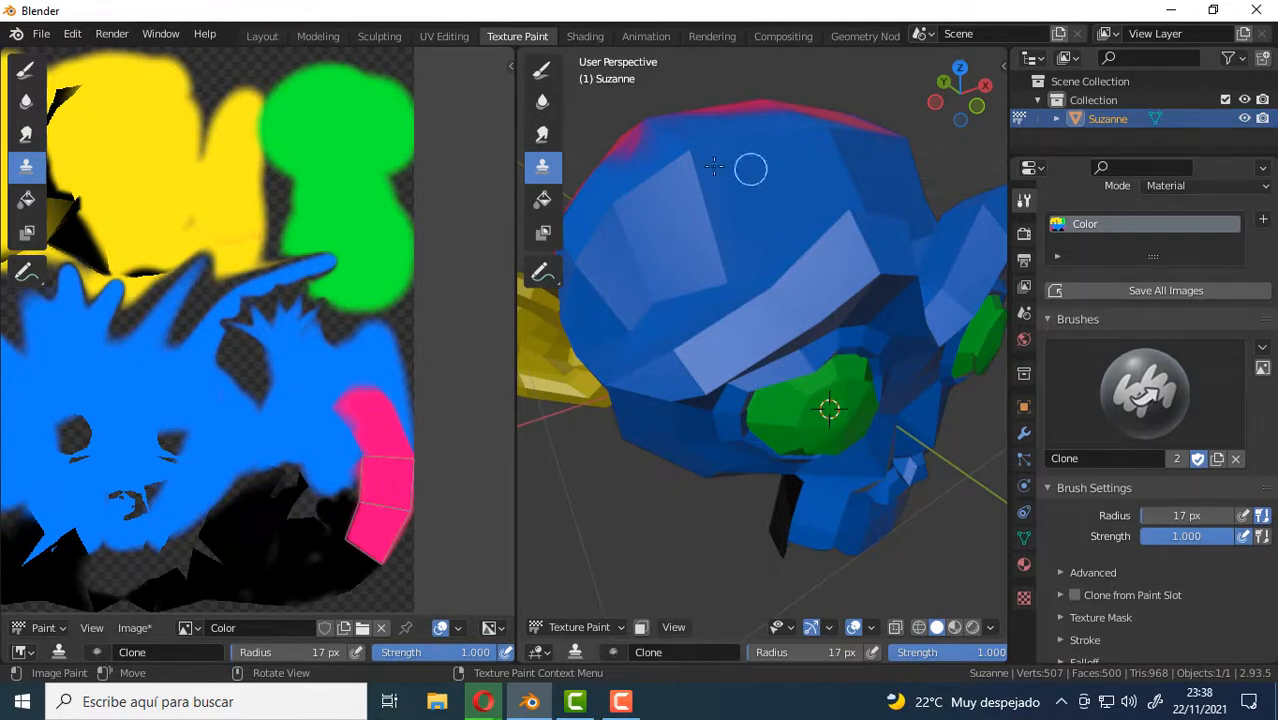
{"action": "mouse_move", "coordinate": [684, 174]}
{"action": "left_mouse_down"}
{"action": "mouse_move", "coordinate": [676, 200]}
{"action": "mouse_move", "coordinate": [690, 157]}
{"action": "mouse_move", "coordinate": [729, 189]}
{"action": "mouse_move", "coordinate": [688, 142]}
{"action": "mouse_move", "coordinate": [658, 210]}
{"action": "mouse_move", "coordinate": [720, 157]}
{"action": "left_mouse_up"}
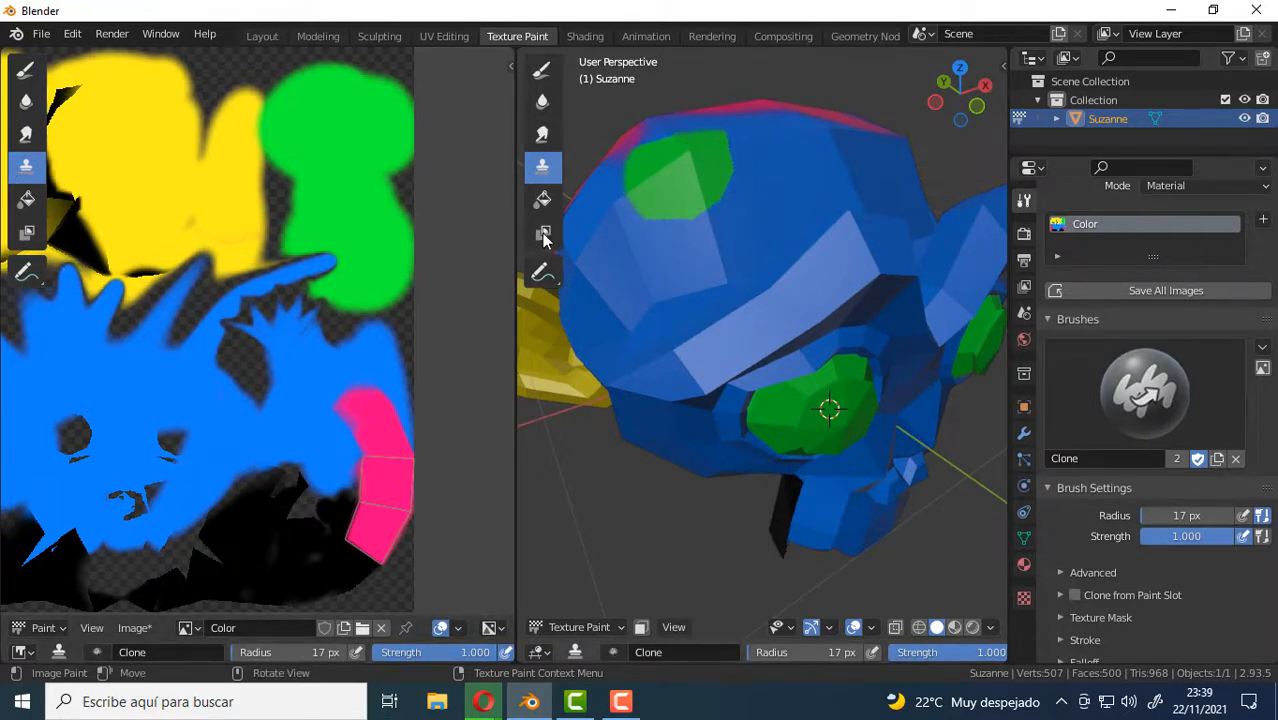
{"action": "mouse_move", "coordinate": [692, 147]}
{"action": "left_mouse_down"}
{"action": "mouse_move", "coordinate": [615, 160]}
{"action": "mouse_move", "coordinate": [682, 178]}
{"action": "mouse_move", "coordinate": [704, 245]}
{"action": "mouse_move", "coordinate": [633, 207]}
{"action": "left_mouse_up"}
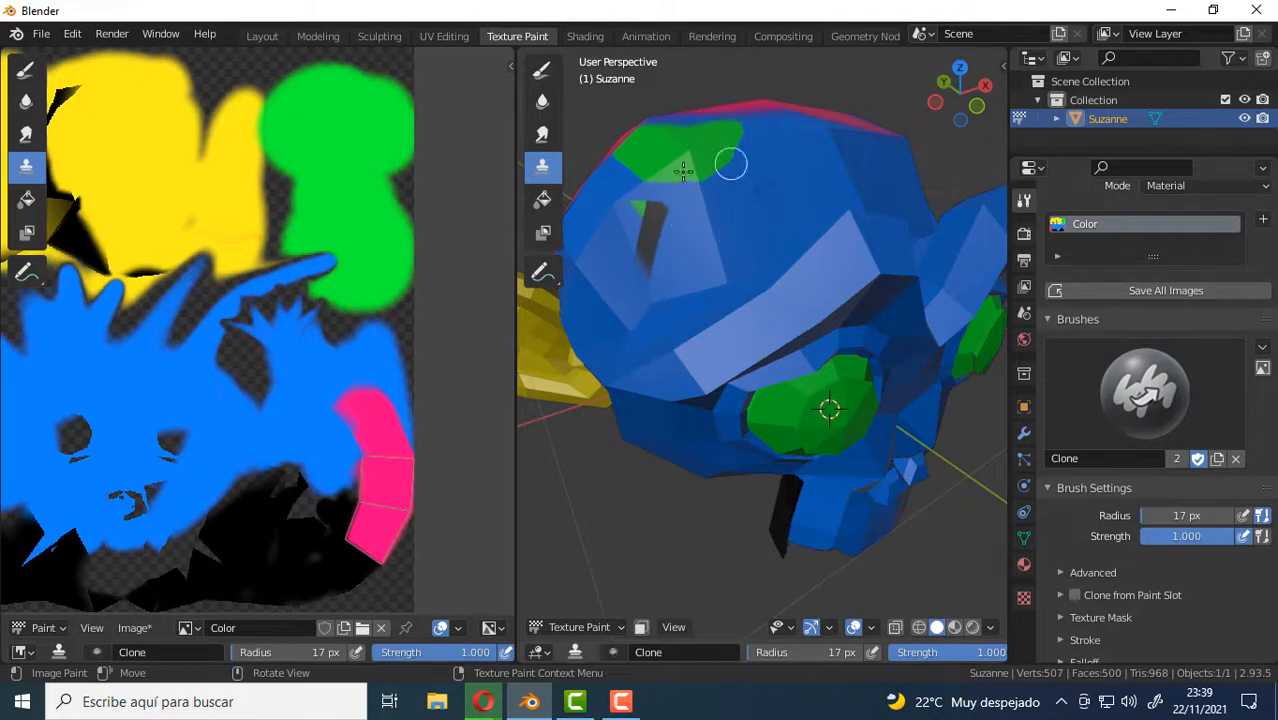
Start a new file without saving the changes to the current scene and its modified image.
{"action": "left_click", "coordinate": [41, 34]}
{"action": "mouse_move", "coordinate": [85, 55]}
{"action": "left_click", "coordinate": [231, 55]}
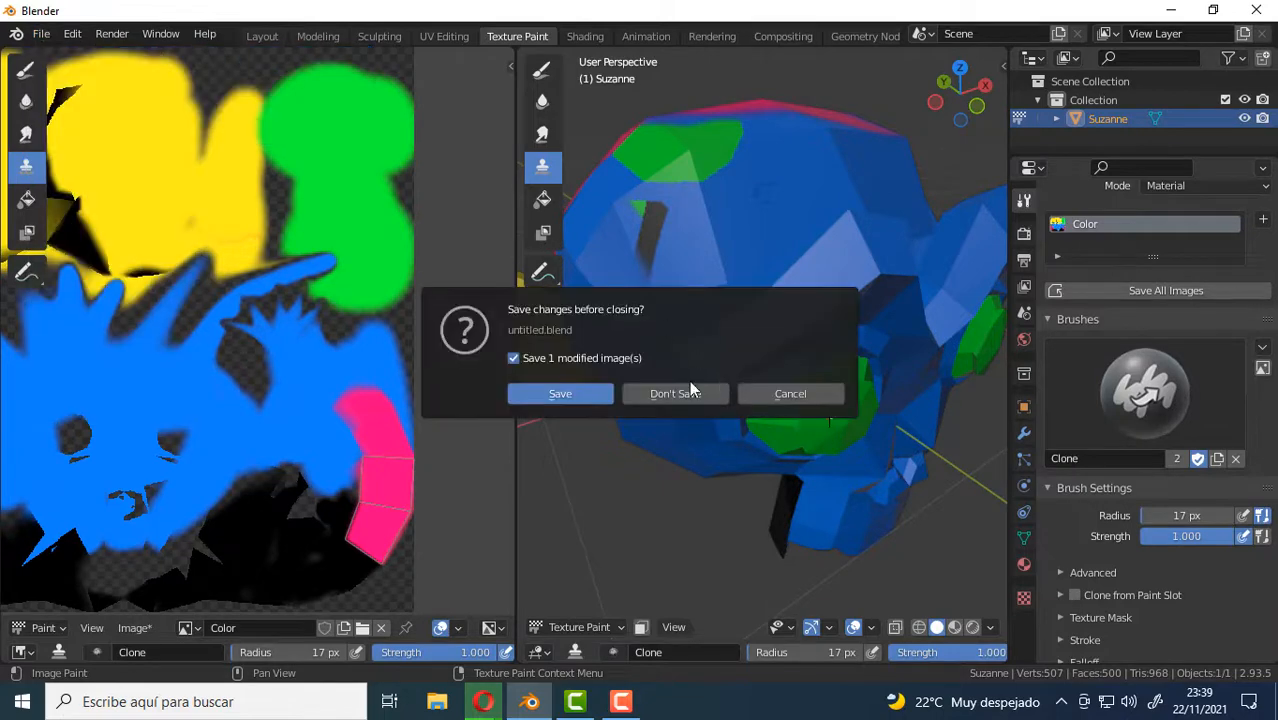
{"action": "left_click", "coordinate": [672, 391]}
Add a plane mesh to the empty scene and view it from above at an angle.
{"action": "key", "text": "shift+a"}
{"action": "mouse_move", "coordinate": [550, 276]}
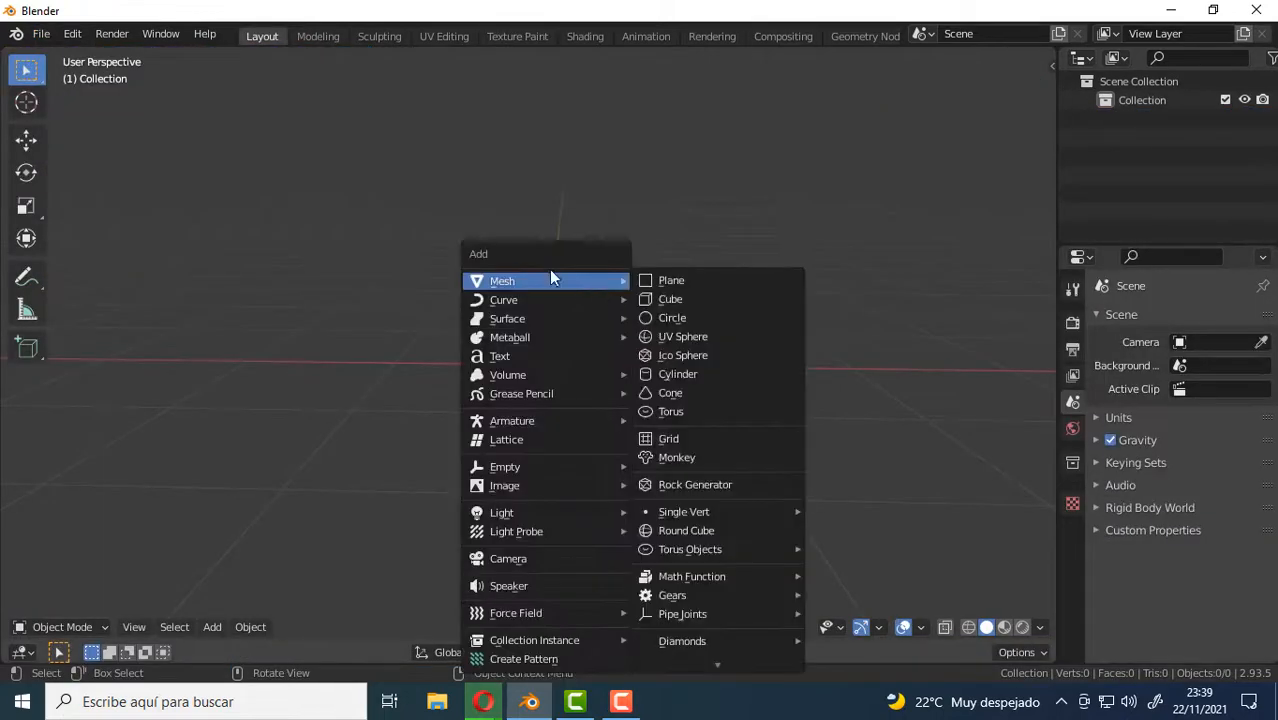
{"action": "left_click", "coordinate": [669, 288]}
{"action": "middle_click_drag", "start_coordinate": [615, 315], "coordinate": [561, 350]}
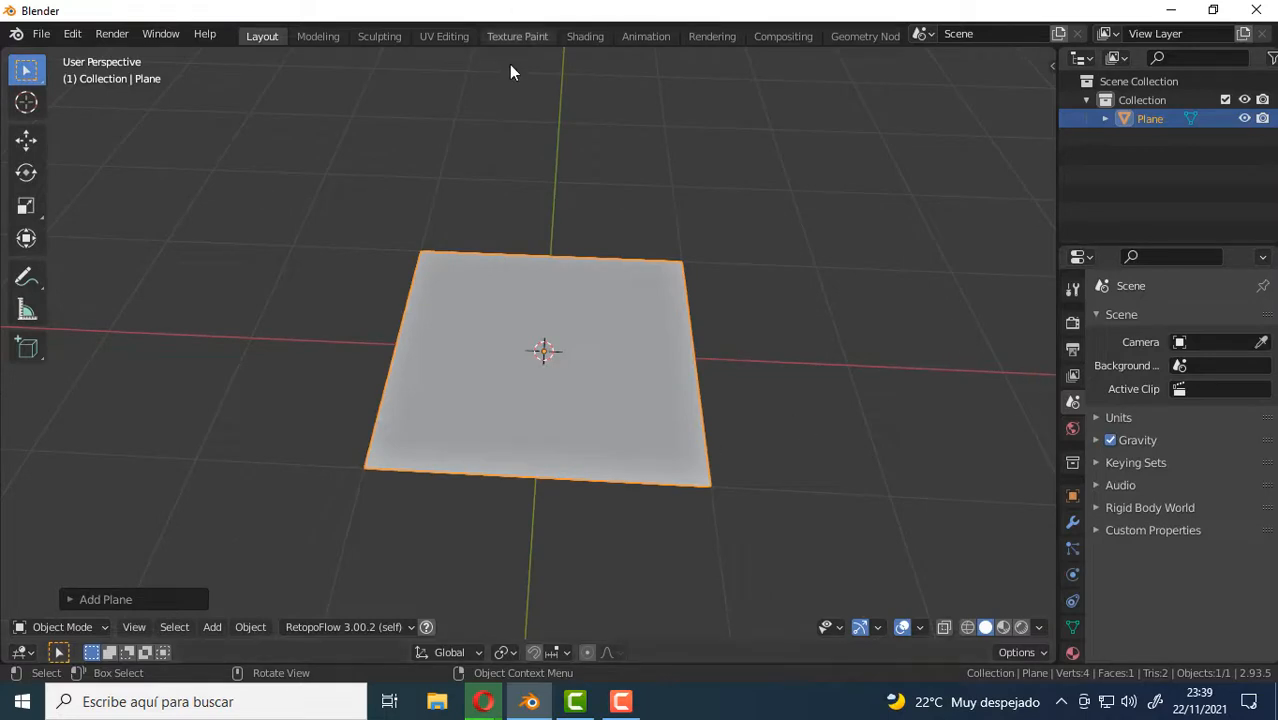
Open the Texture Paint workspace and add a blank 1024 × 1024 px Base Color texture slot with alpha to the plane.
{"action": "left_click", "coordinate": [521, 34]}
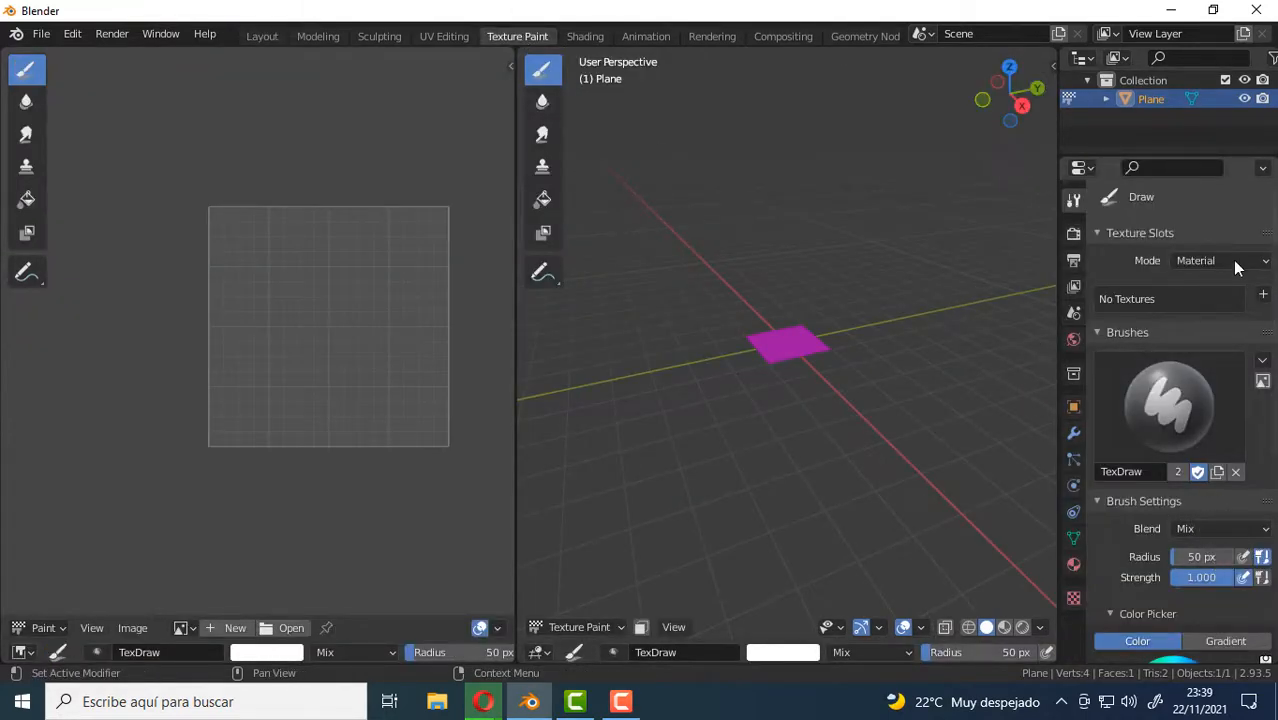
{"action": "mouse_move", "coordinate": [880, 340]}
{"action": "middle_mouse_down"}
{"action": "mouse_move", "coordinate": [825, 372]}
{"action": "mouse_move", "coordinate": [870, 345]}
{"action": "middle_mouse_up"}
{"action": "left_click", "coordinate": [1263, 294]}
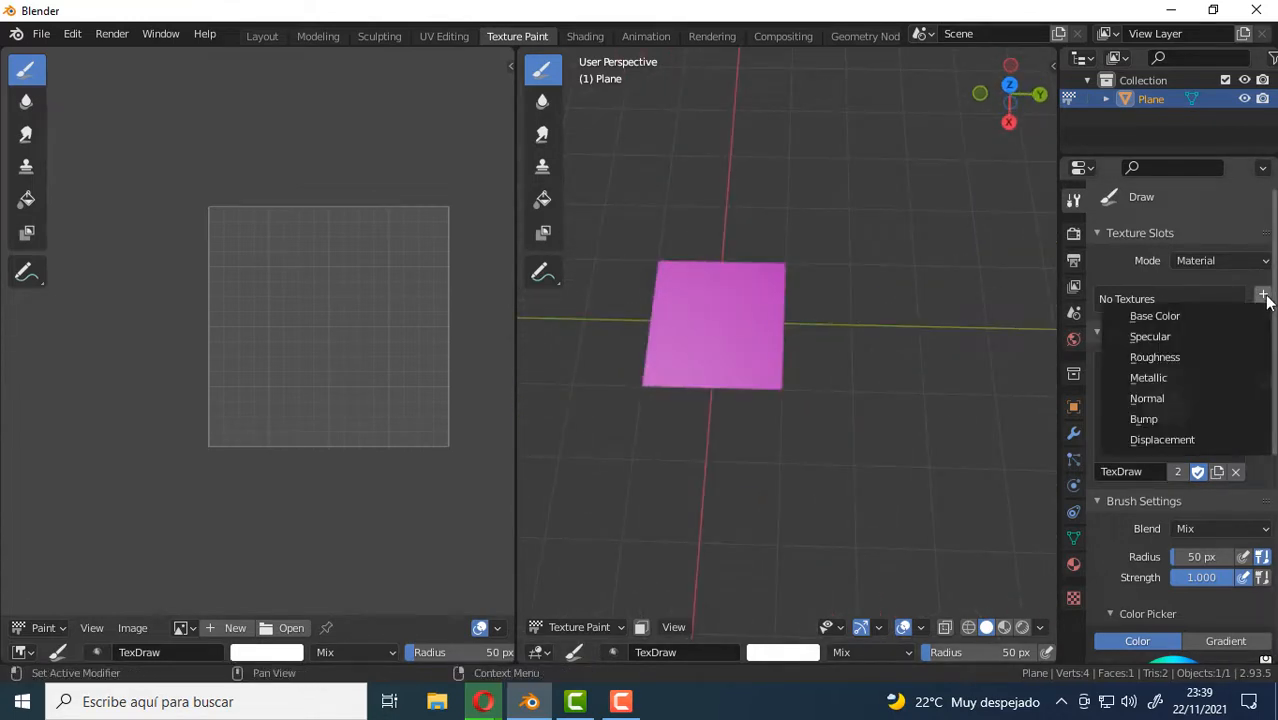
{"action": "left_click", "coordinate": [1160, 312]}
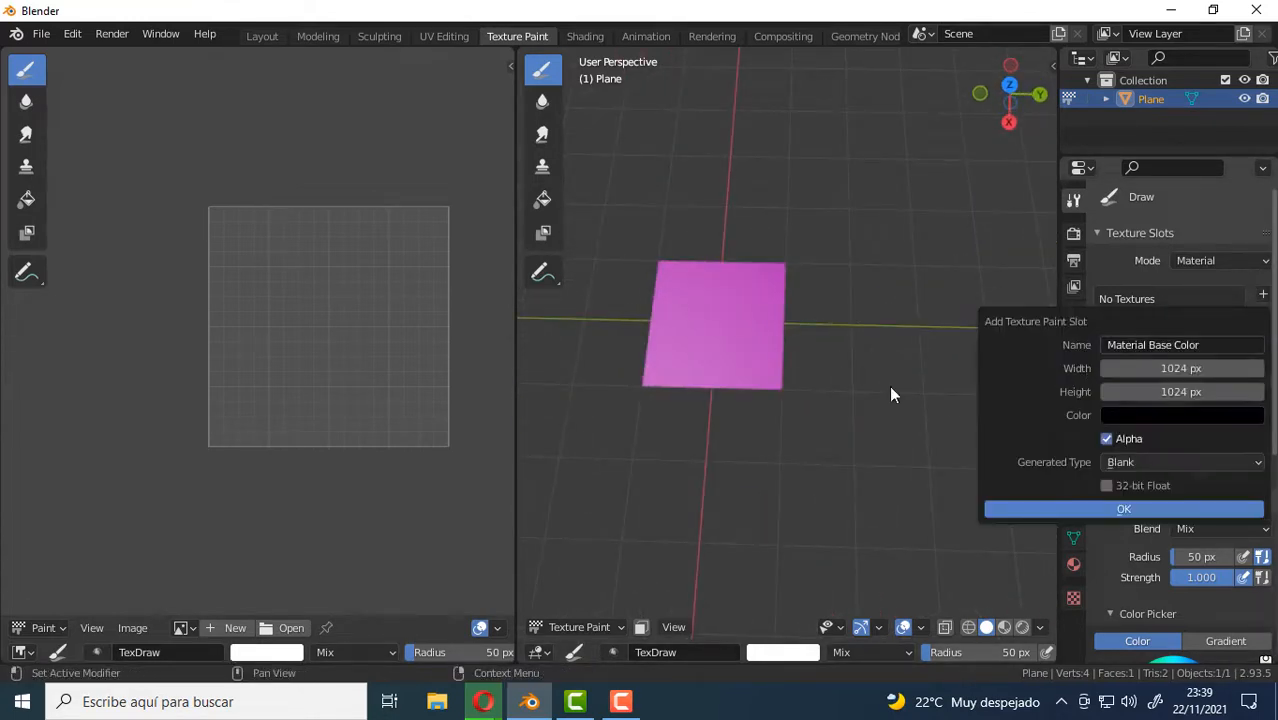
{"action": "left_click", "coordinate": [1126, 509]}
{"action": "mouse_move", "coordinate": [983, 399]}
{"action": "middle_mouse_down"}
{"action": "mouse_move", "coordinate": [827, 376]}
{"action": "mouse_move", "coordinate": [827, 337]}
{"action": "mouse_move", "coordinate": [847, 365]}
{"action": "middle_mouse_up"}
{"action": "scroll", "coordinate": [1200, 530], "scroll_direction": "down", "scroll_amount": 3}
{"action": "scroll", "coordinate": [1191, 511], "scroll_direction": "down", "scroll_amount": 2}
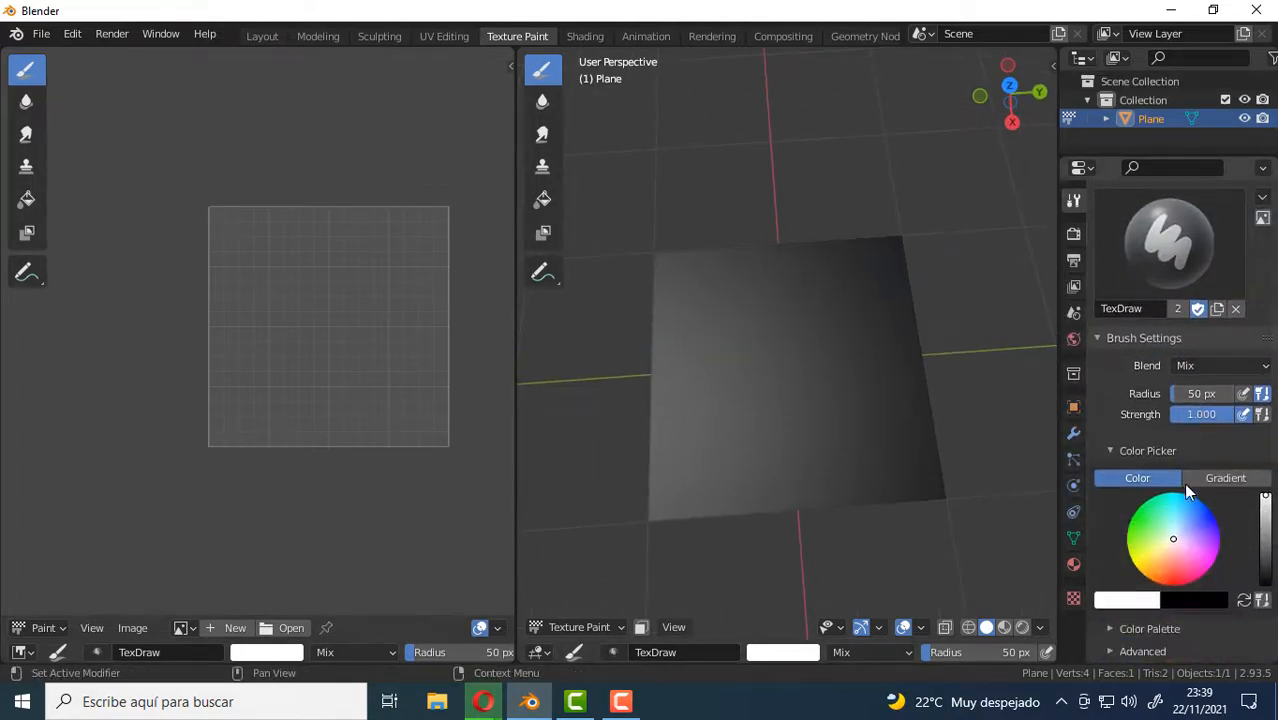
{"action": "scroll", "coordinate": [1181, 468], "scroll_direction": "up", "scroll_amount": 2}
{"action": "scroll", "coordinate": [1180, 475], "scroll_direction": "down", "scroll_amount": 4}
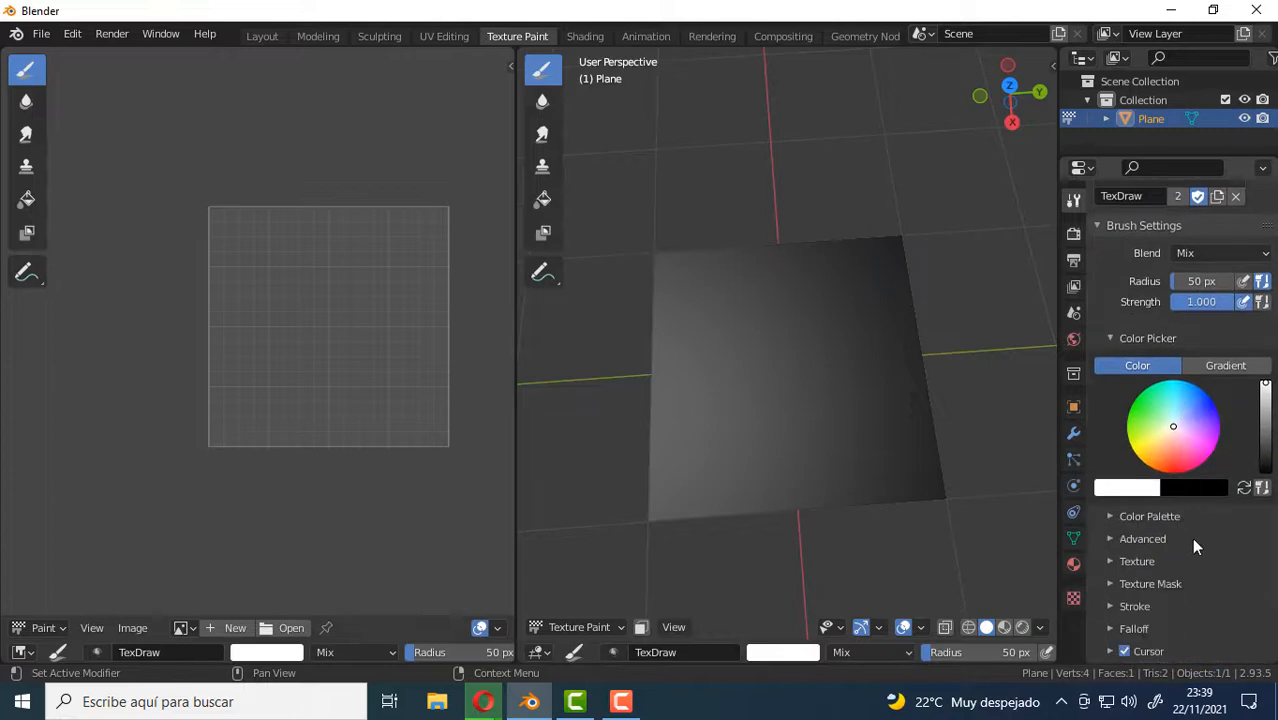
{"action": "scroll", "coordinate": [1191, 537], "scroll_direction": "up", "scroll_amount": 3}
In the Shading workspace, load 1868-tid-fig08-jpg.ug8duv.image.buu.jpg from the Downloads folder into the plane's base color image node.
{"action": "key", "text": "ctrl+Page_Down"}
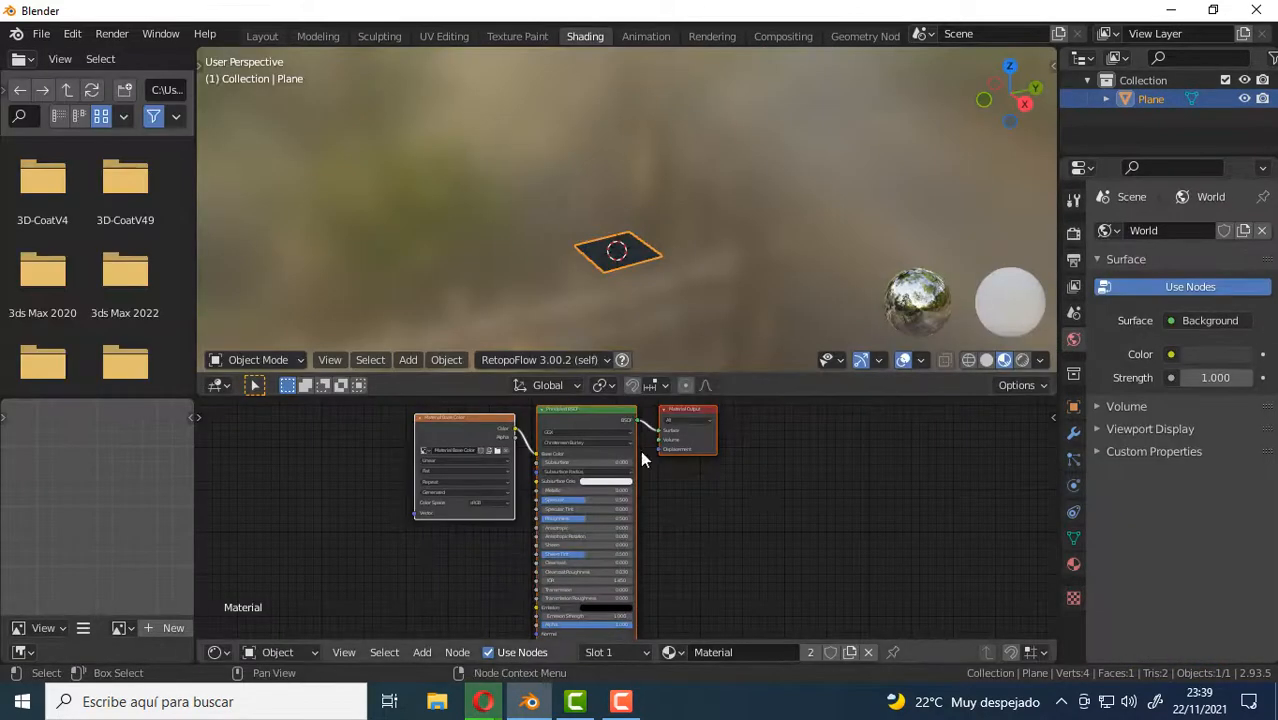
{"action": "scroll", "coordinate": [614, 460], "scroll_direction": "up", "scroll_amount": 5}
{"action": "left_click_drag", "start_coordinate": [591, 413], "coordinate": [440, 426]}
{"action": "left_click", "coordinate": [612, 424]}
{"action": "left_click", "coordinate": [581, 434]}
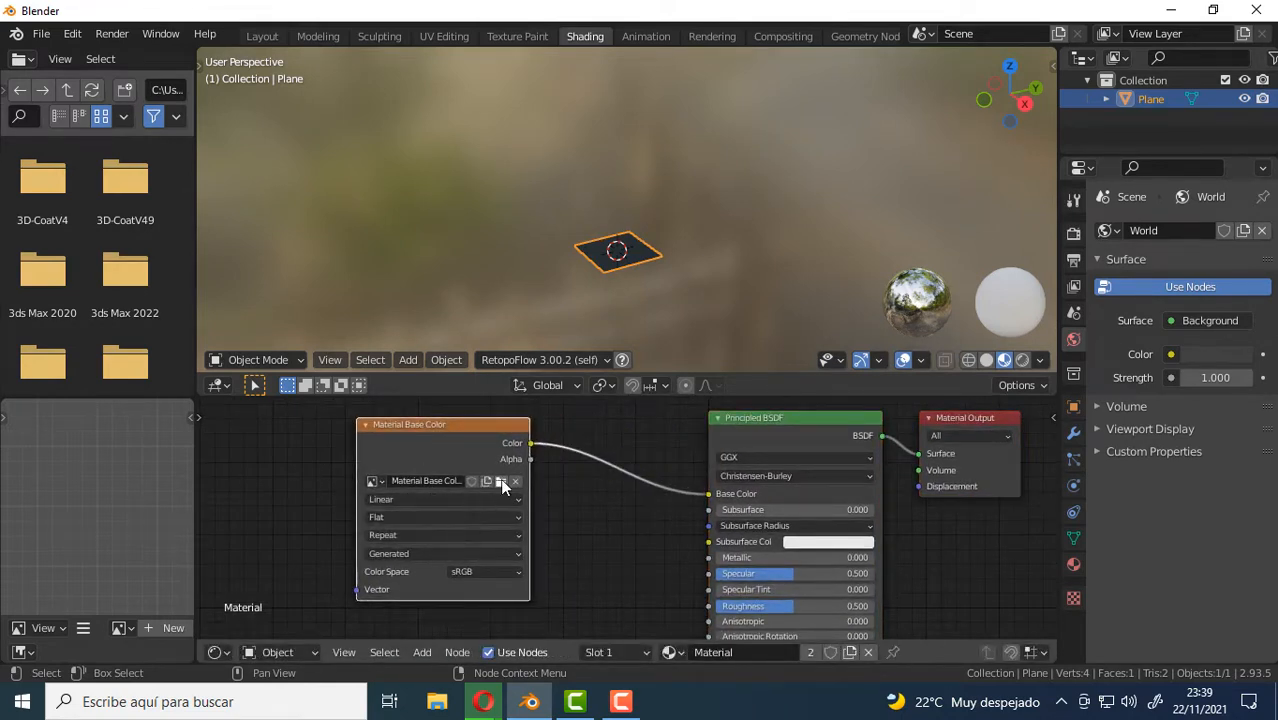
{"action": "left_click", "coordinate": [500, 481]}
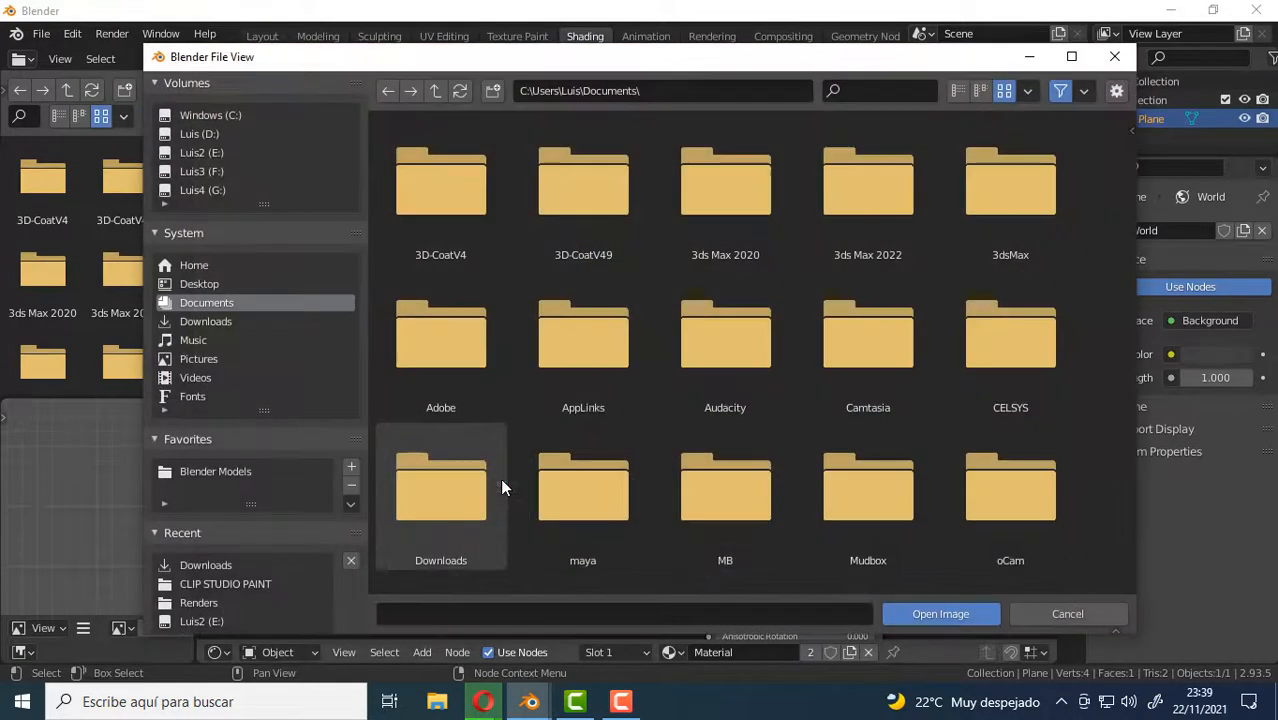
{"action": "left_click", "coordinate": [207, 321]}
{"action": "left_click", "coordinate": [890, 317]}
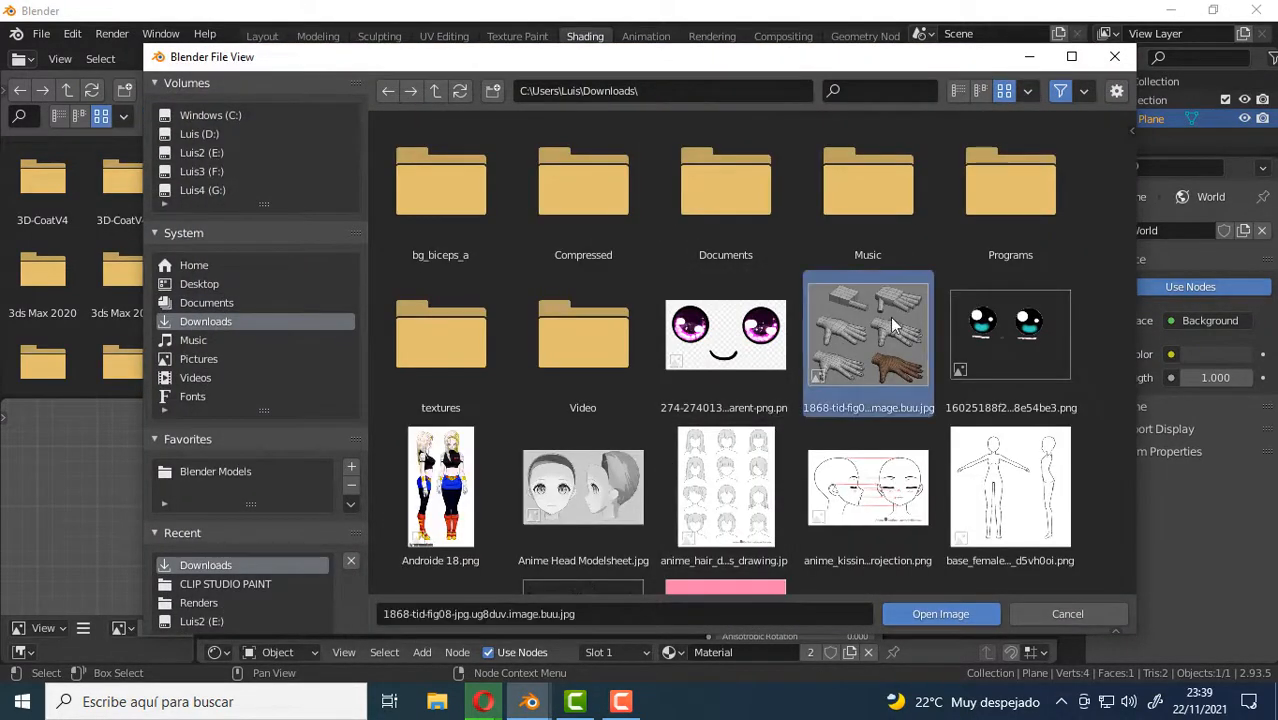
{"action": "double_click", "coordinate": [890, 317]}
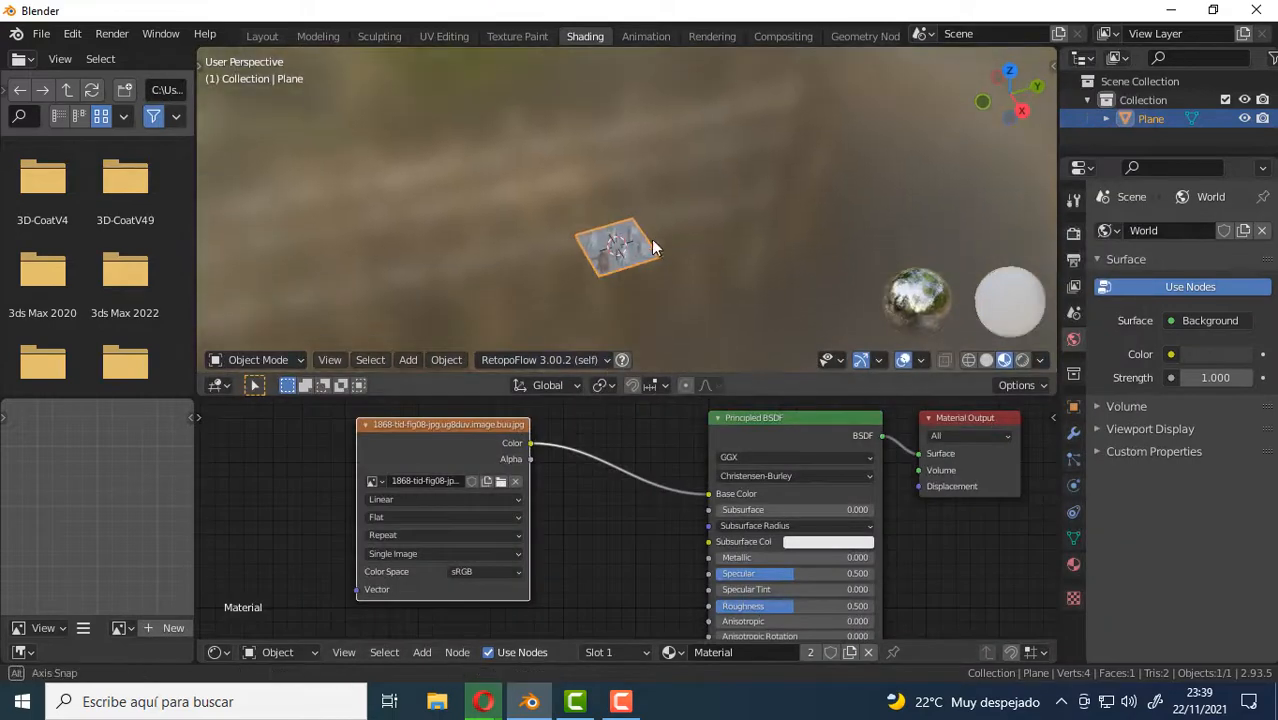
Return to the Texture Paint workspace, maximize the 3D viewport and show the entire textured plane in top orthographic view.
{"action": "left_click", "coordinate": [510, 37]}
{"action": "mouse_move", "coordinate": [856, 414]}
{"action": "middle_mouse_down"}
{"action": "mouse_move", "coordinate": [846, 425]}
{"action": "mouse_move", "coordinate": [869, 424]}
{"action": "middle_mouse_up"}
{"action": "scroll", "coordinate": [362, 420], "scroll_direction": "down", "scroll_amount": 7}
{"action": "scroll", "coordinate": [335, 350], "scroll_direction": "up", "scroll_amount": 5}
{"action": "middle_click_drag", "start_coordinate": [350, 408], "coordinate": [282, 347]}
{"action": "scroll", "coordinate": [822, 382], "scroll_direction": "down", "scroll_amount": 2}
{"action": "scroll", "coordinate": [845, 388], "scroll_direction": "up", "scroll_amount": 2}
{"action": "middle_click_drag", "start_coordinate": [850, 377], "coordinate": [819, 371]}
{"action": "scroll", "coordinate": [852, 388], "scroll_direction": "up", "scroll_amount": 2}
{"action": "key", "text": "ctrl+alt+space"}
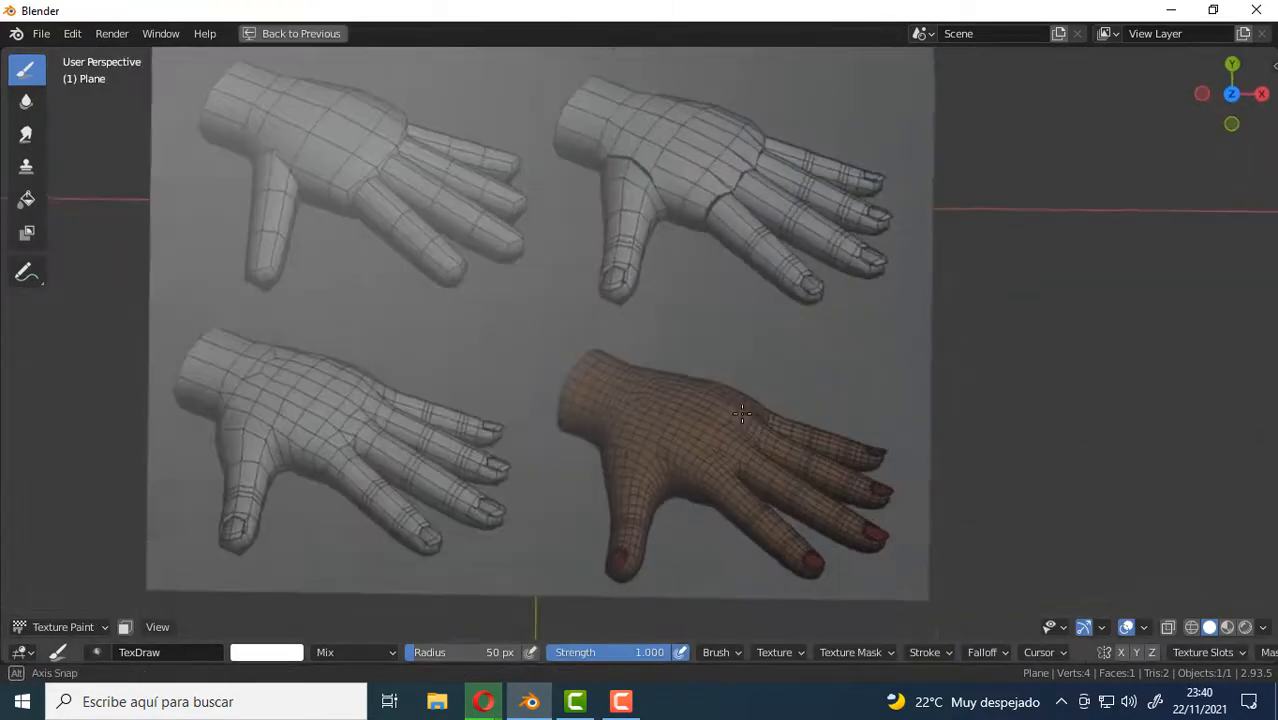
{"action": "middle_click_drag", "start_coordinate": [742, 413], "coordinate": [744, 405]}
{"action": "key", "text": "KP_7"}
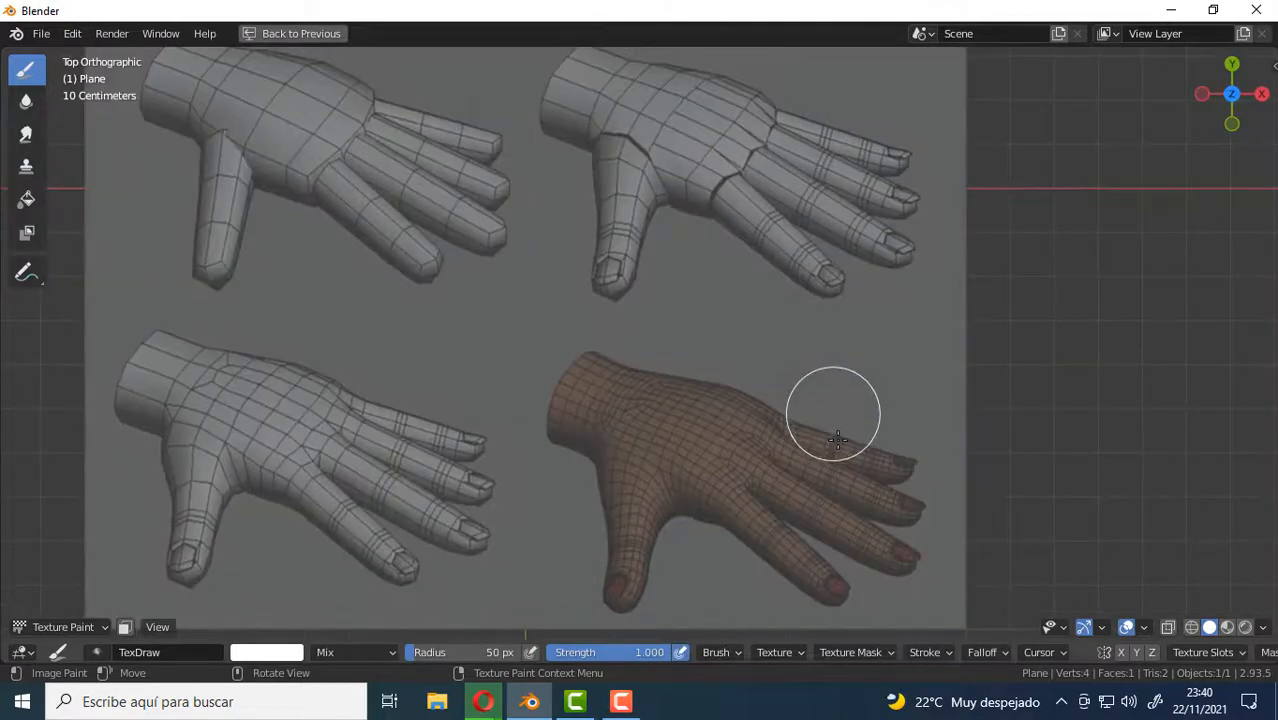
{"action": "scroll", "coordinate": [836, 437], "scroll_direction": "down", "scroll_amount": 3}
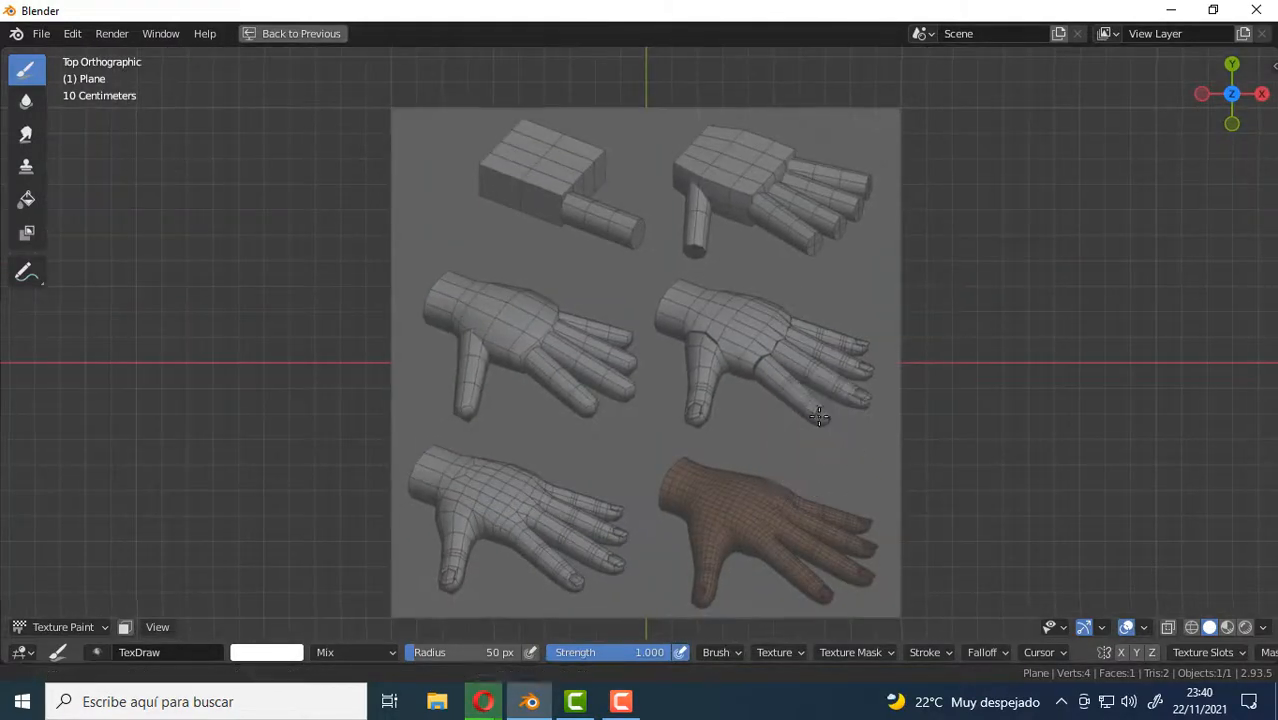
{"action": "middle_click_drag", "start_coordinate": [819, 416], "coordinate": [812, 401], "text": "shift"}
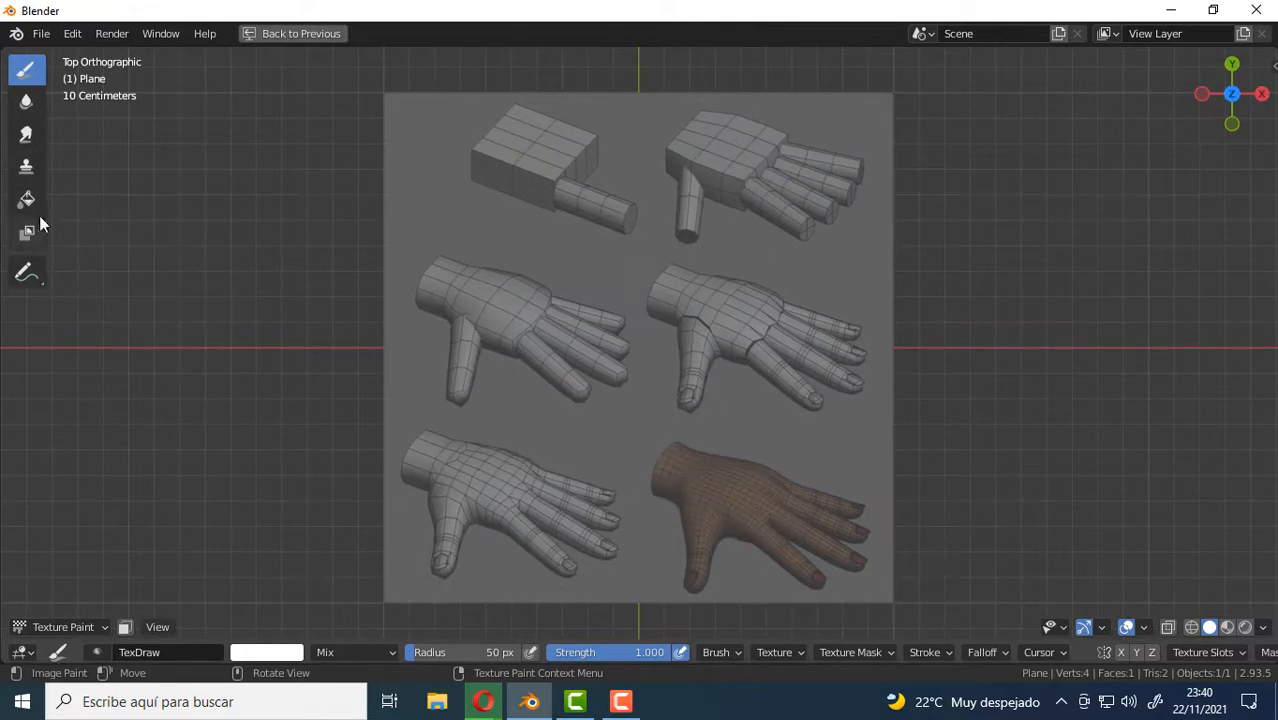
Use the Clone tool at 50 px and strength 1.000 to copy the brown hand onto the plane's upper left area.
{"action": "left_click", "coordinate": [26, 166]}
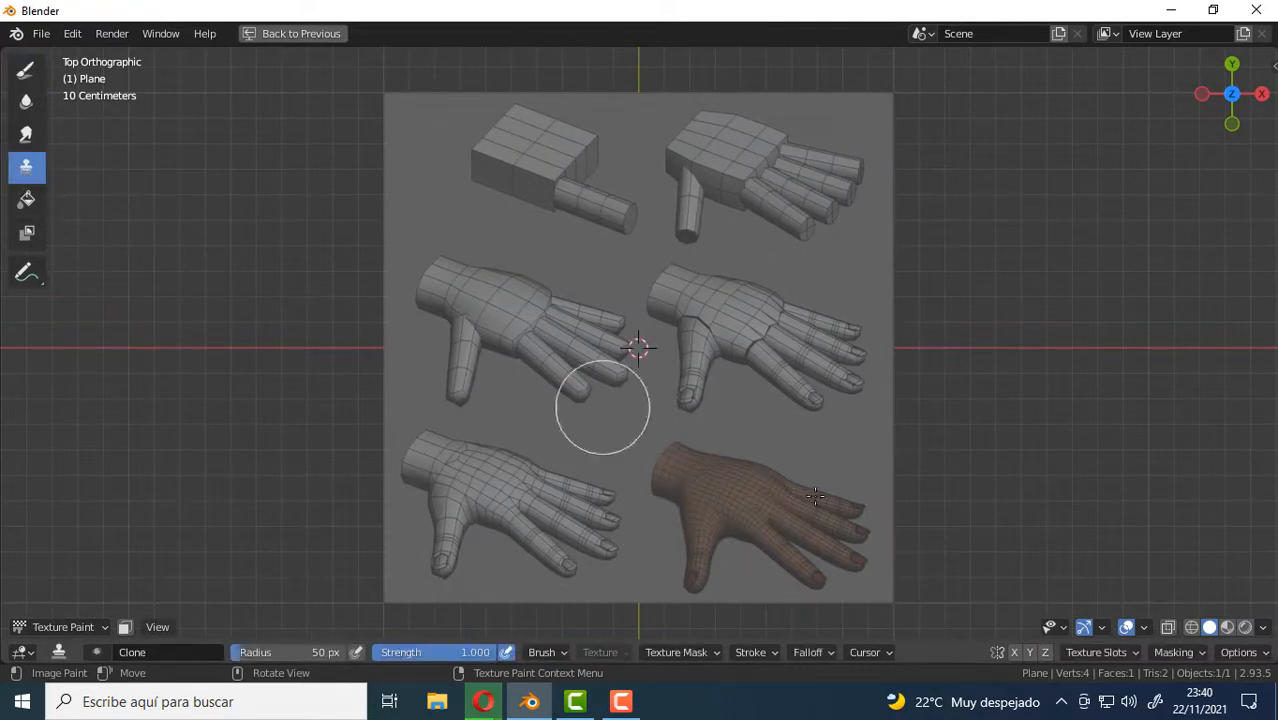
{"action": "right_click", "coordinate": [738, 505], "text": "shift"}
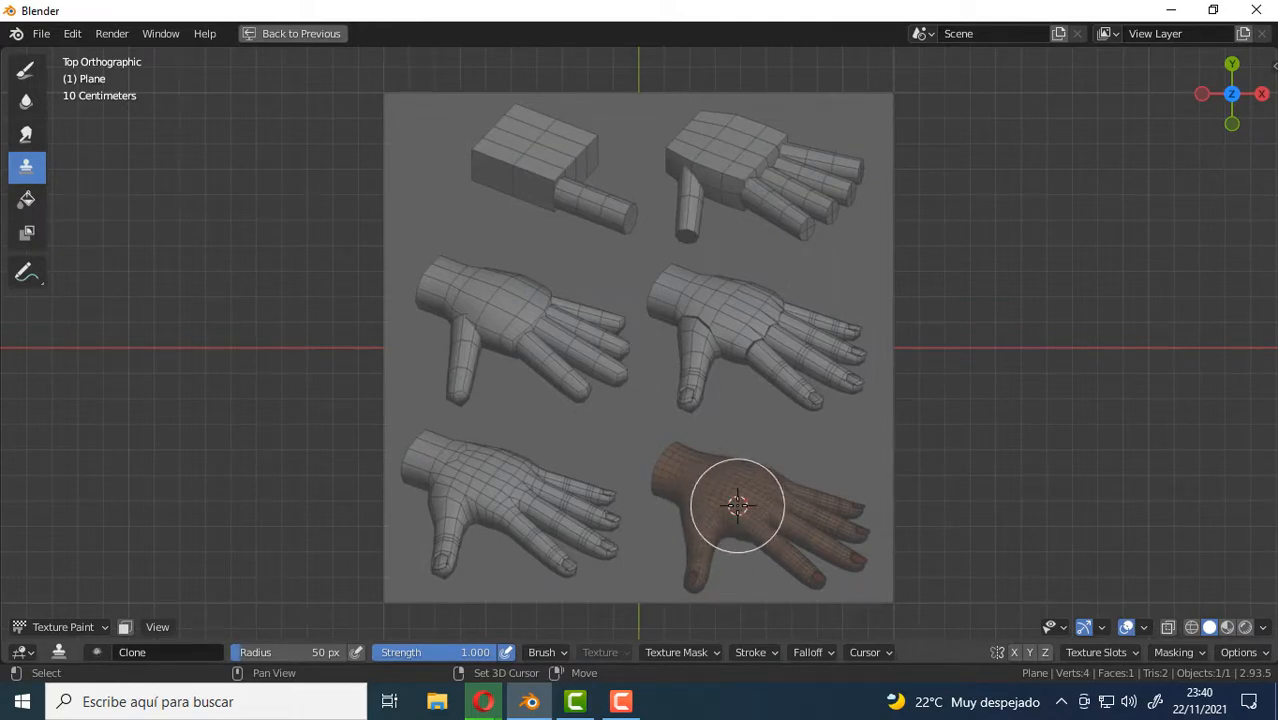
{"action": "mouse_move", "coordinate": [491, 262]}
{"action": "left_mouse_down"}
{"action": "mouse_move", "coordinate": [491, 223]}
{"action": "mouse_move", "coordinate": [491, 262]}
{"action": "mouse_move", "coordinate": [511, 250]}
{"action": "mouse_move", "coordinate": [488, 245]}
{"action": "mouse_move", "coordinate": [591, 288]}
{"action": "mouse_move", "coordinate": [576, 251]}
{"action": "mouse_move", "coordinate": [598, 231]}
{"action": "mouse_move", "coordinate": [542, 205]}
{"action": "mouse_move", "coordinate": [568, 205]}
{"action": "mouse_move", "coordinate": [474, 194]}
{"action": "mouse_move", "coordinate": [441, 205]}
{"action": "mouse_move", "coordinate": [479, 291]}
{"action": "mouse_move", "coordinate": [485, 265]}
{"action": "mouse_move", "coordinate": [565, 291]}
{"action": "mouse_move", "coordinate": [611, 209]}
{"action": "mouse_move", "coordinate": [462, 171]}
{"action": "mouse_move", "coordinate": [616, 217]}
{"action": "mouse_move", "coordinate": [474, 151]}
{"action": "mouse_move", "coordinate": [576, 143]}
{"action": "mouse_move", "coordinate": [513, 143]}
{"action": "mouse_move", "coordinate": [610, 200]}
{"action": "mouse_move", "coordinate": [610, 251]}
{"action": "mouse_move", "coordinate": [579, 317]}
{"action": "mouse_move", "coordinate": [491, 308]}
{"action": "mouse_move", "coordinate": [476, 262]}
{"action": "left_mouse_up"}
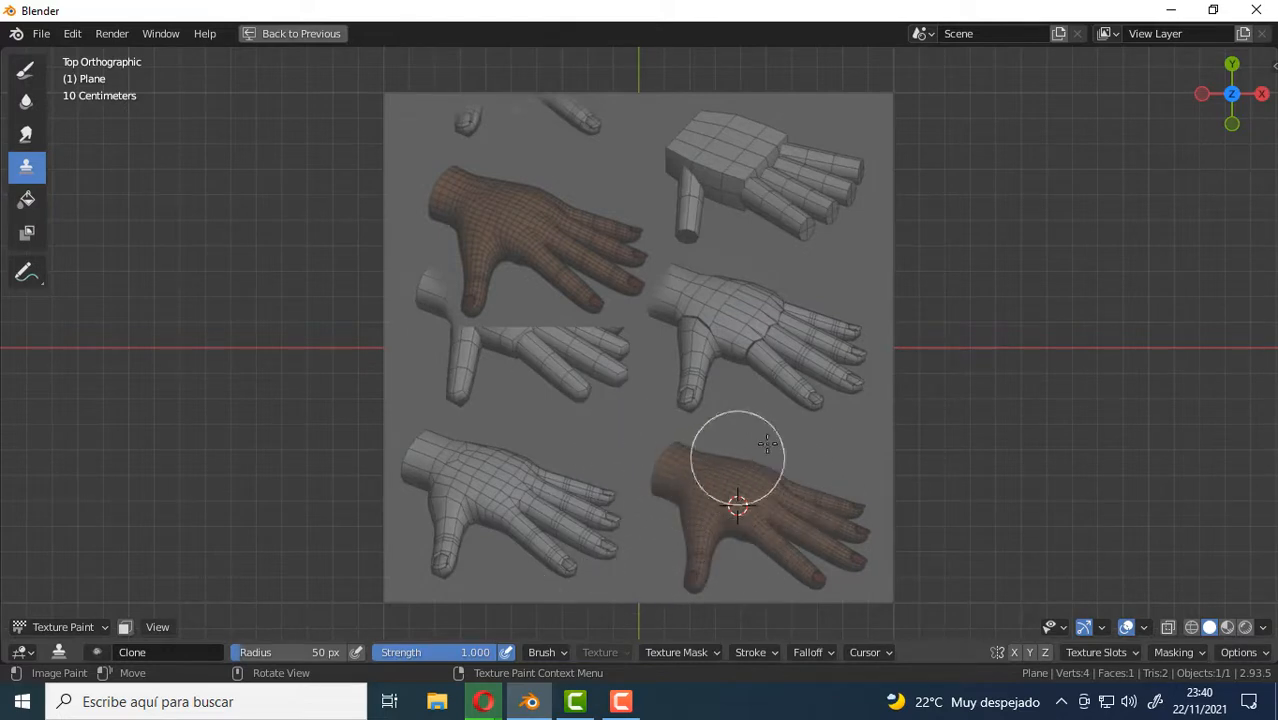
Clone the upper right blocky hand over the hand below it, and the copied brown hand over the original brown one.
{"action": "right_click", "coordinate": [815, 186], "text": "shift"}
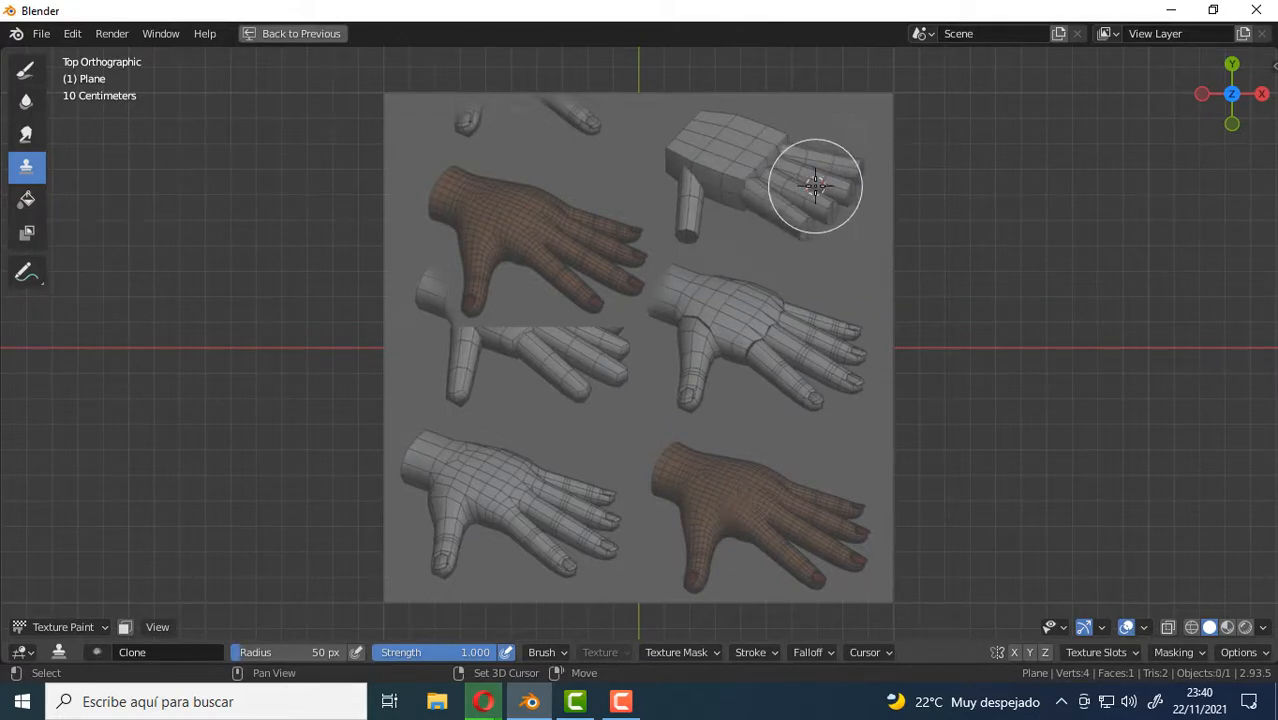
{"action": "mouse_move", "coordinate": [797, 364]}
{"action": "left_mouse_down"}
{"action": "mouse_move", "coordinate": [816, 348]}
{"action": "mouse_move", "coordinate": [755, 373]}
{"action": "mouse_move", "coordinate": [779, 369]}
{"action": "mouse_move", "coordinate": [740, 350]}
{"action": "mouse_move", "coordinate": [686, 356]}
{"action": "mouse_move", "coordinate": [672, 399]}
{"action": "mouse_move", "coordinate": [690, 285]}
{"action": "mouse_move", "coordinate": [765, 310]}
{"action": "mouse_move", "coordinate": [770, 370]}
{"action": "left_mouse_up"}
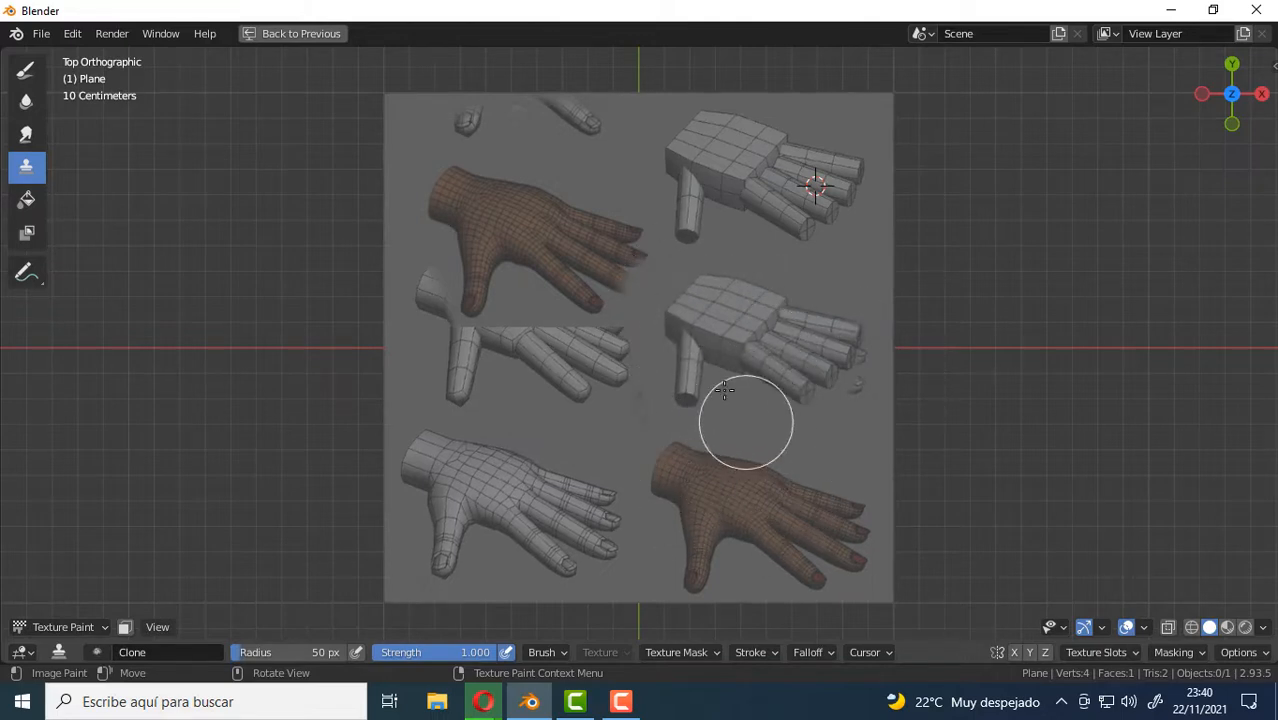
{"action": "right_click", "coordinate": [544, 265], "text": "shift"}
{"action": "mouse_move", "coordinate": [753, 508]}
{"action": "left_mouse_down"}
{"action": "mouse_move", "coordinate": [733, 442]}
{"action": "mouse_move", "coordinate": [708, 417]}
{"action": "mouse_move", "coordinate": [763, 492]}
{"action": "mouse_move", "coordinate": [705, 417]}
{"action": "mouse_move", "coordinate": [756, 462]}
{"action": "mouse_move", "coordinate": [642, 528]}
{"action": "mouse_move", "coordinate": [712, 481]}
{"action": "left_mouse_up"}
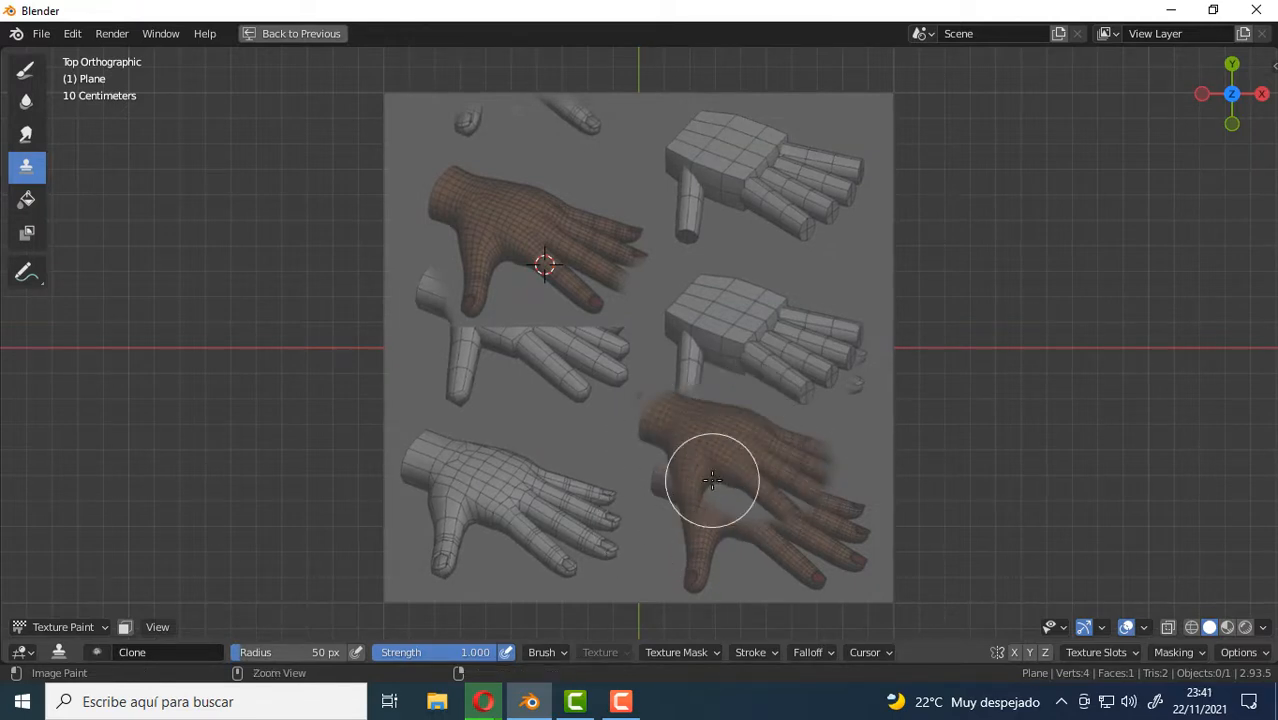
Restore the full Texture Paint layout and try cloning from the lower right brown hand in the image editor.
{"action": "key", "text": "ctrl+space"}
{"action": "middle_click_drag", "start_coordinate": [256, 443], "coordinate": [291, 438]}
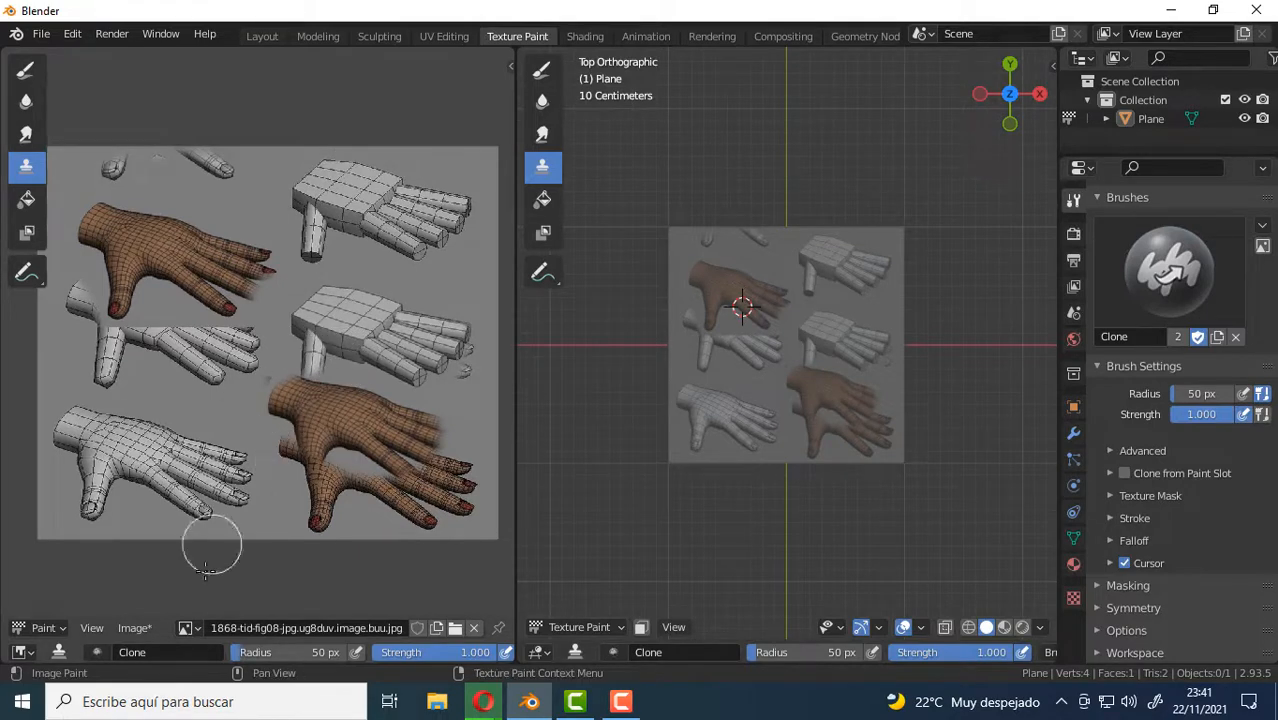
{"action": "right_click", "coordinate": [355, 413], "text": "shift"}
{"action": "mouse_move", "coordinate": [355, 413]}
{"action": "right_mouse_down", "text": "shift"}
{"action": "mouse_move", "coordinate": [324, 346]}
{"action": "mouse_move", "coordinate": [392, 416]}
{"action": "mouse_move", "coordinate": [281, 490]}
{"action": "mouse_move", "coordinate": [340, 490]}
{"action": "mouse_move", "coordinate": [300, 436]}
{"action": "mouse_move", "coordinate": [320, 436]}
{"action": "right_mouse_up", "text": "shift"}
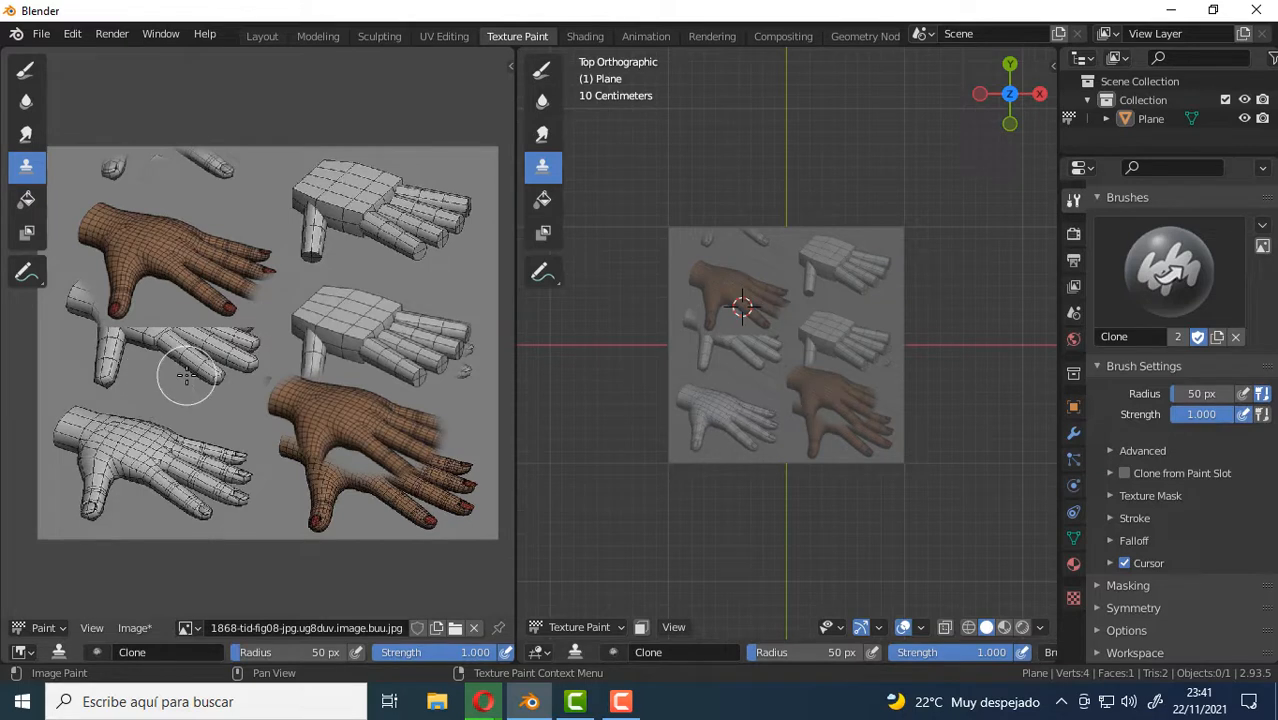
Fill the image's gray background with bright blue using the Fill tool in Mix mode at strength 1.000.
{"action": "left_click", "coordinate": [26, 199]}
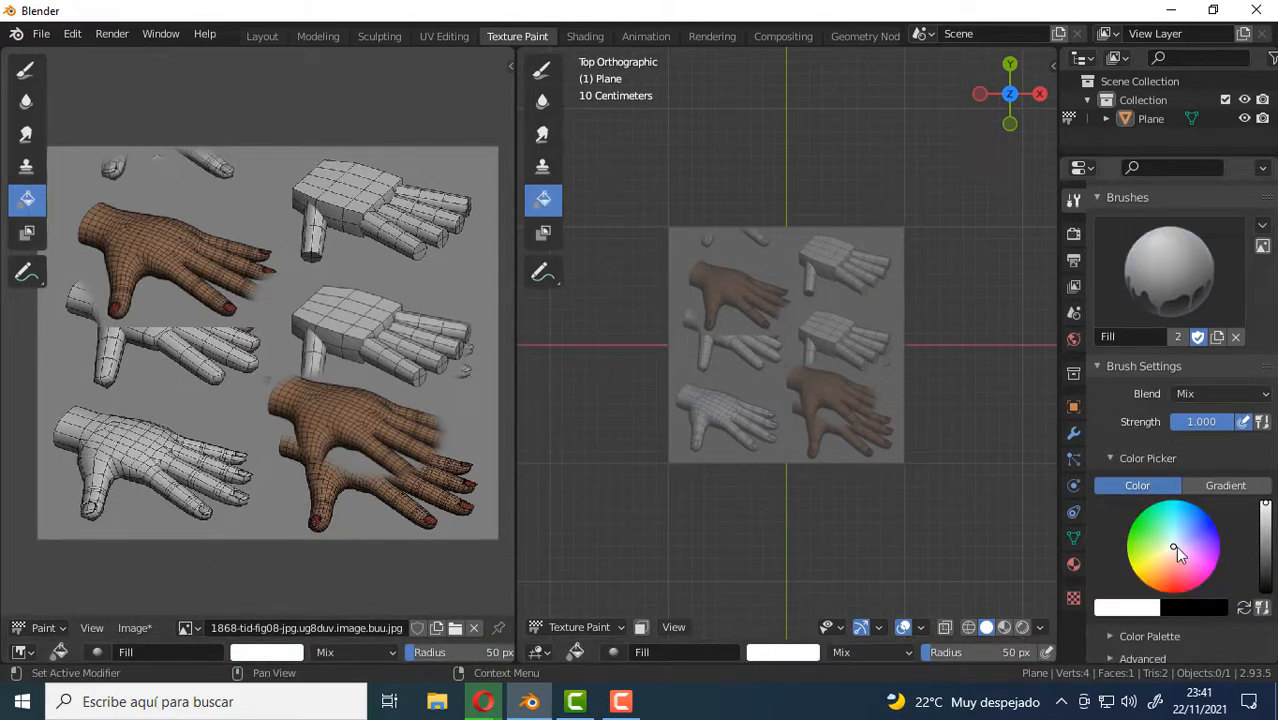
{"action": "left_click_drag", "start_coordinate": [1178, 551], "coordinate": [1197, 510]}
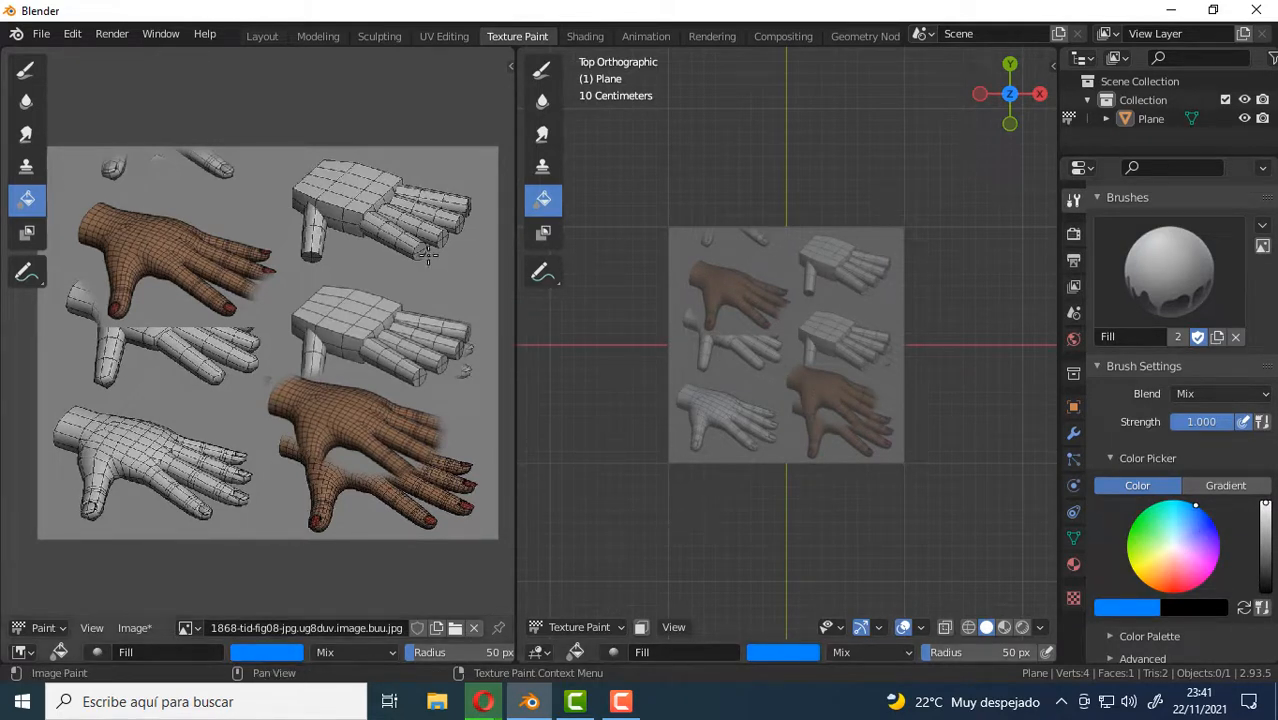
{"action": "left_click", "coordinate": [272, 172]}
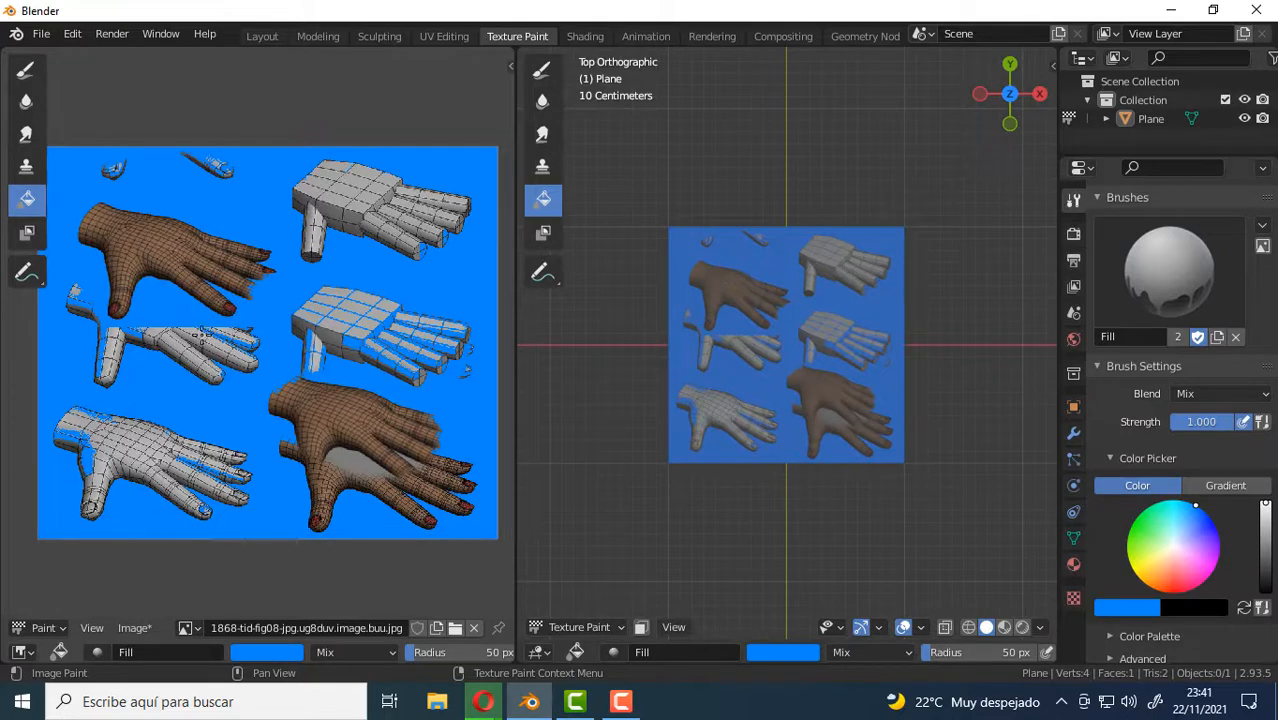
Maximize the image editor, undo the blue fill and fill the gray background with blue again.
{"action": "key", "text": "ctrl+space"}
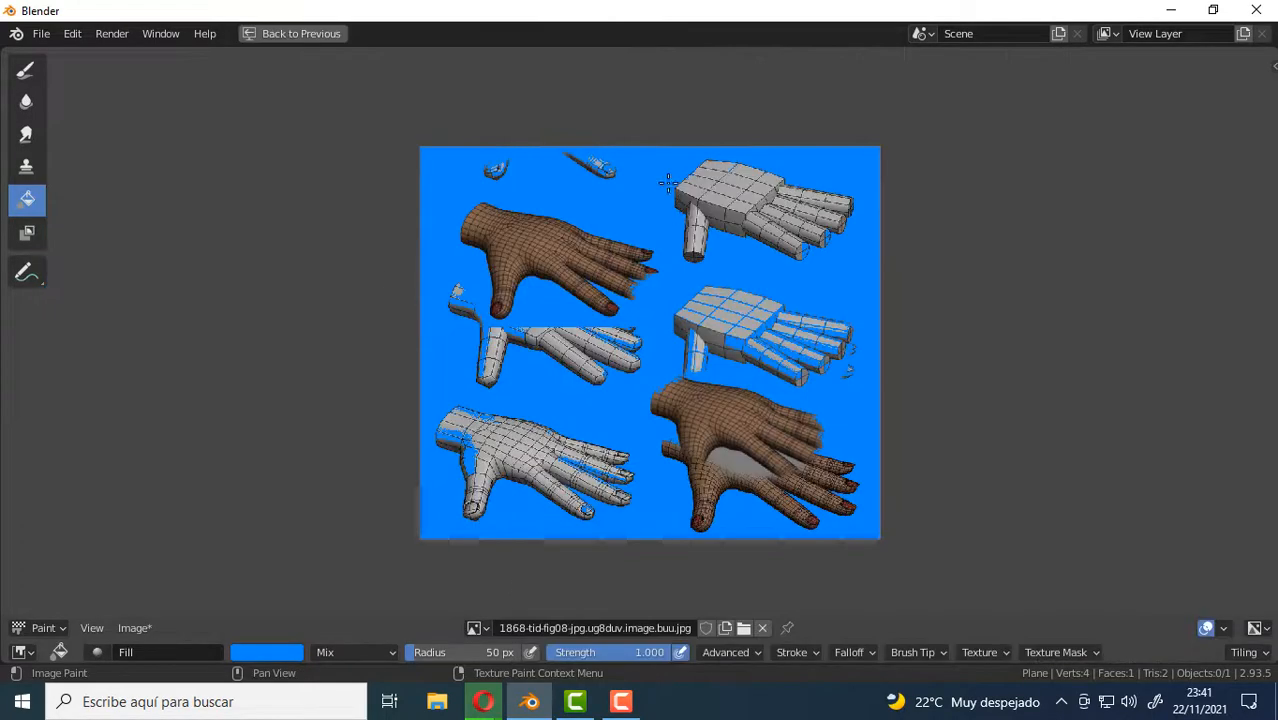
{"action": "scroll", "coordinate": [655, 177], "scroll_direction": "up", "scroll_amount": 4}
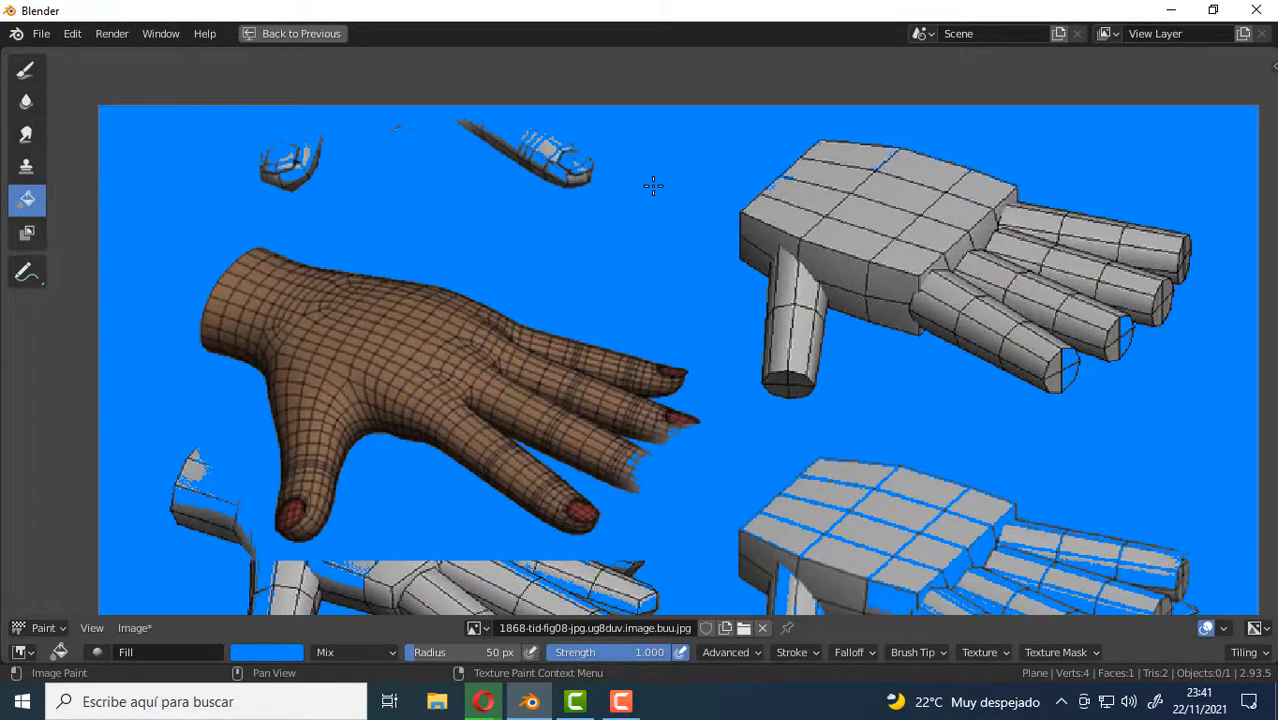
{"action": "key", "text": "ctrl+z"}
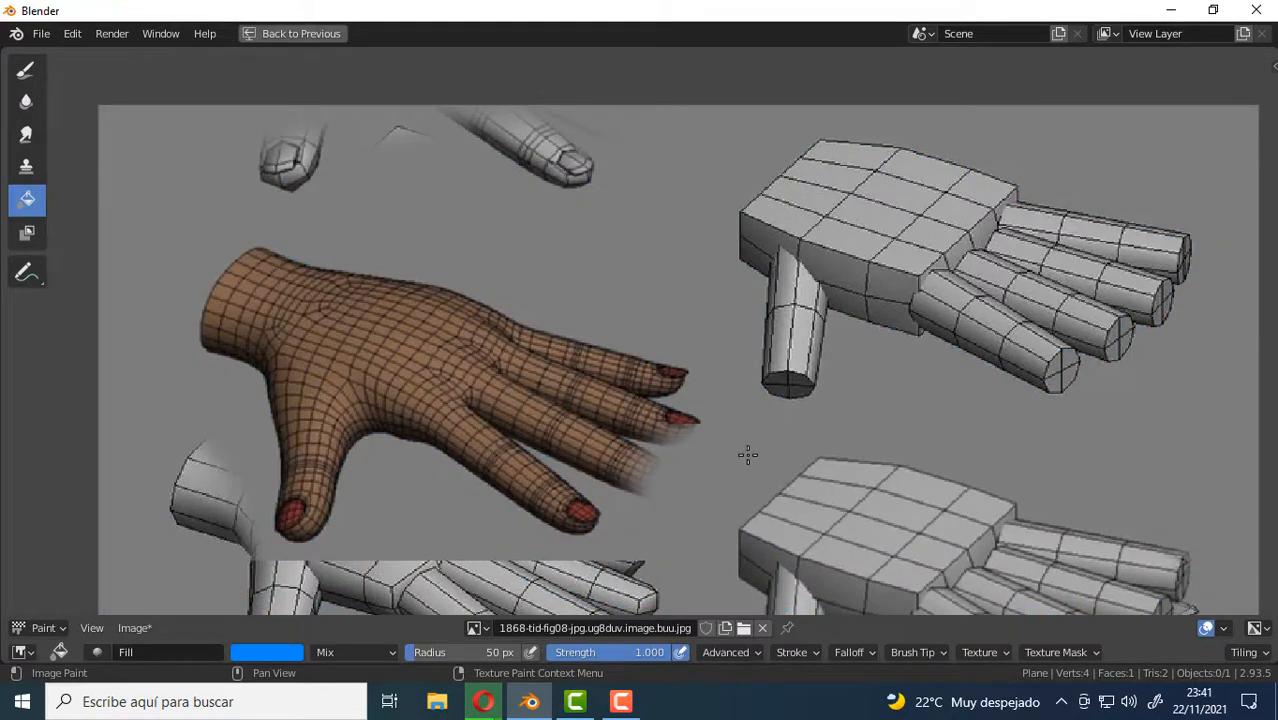
{"action": "left_click", "coordinate": [675, 175]}
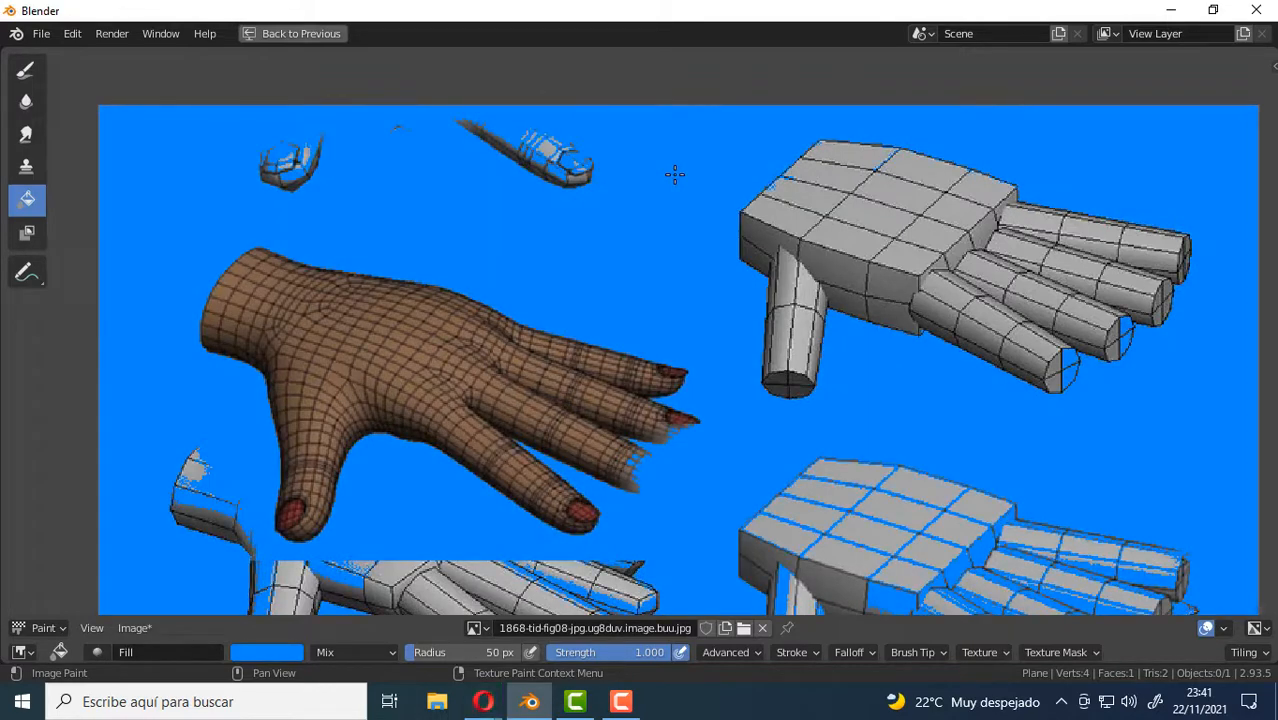
{"action": "scroll", "coordinate": [650, 290], "scroll_direction": "down", "scroll_amount": 2}
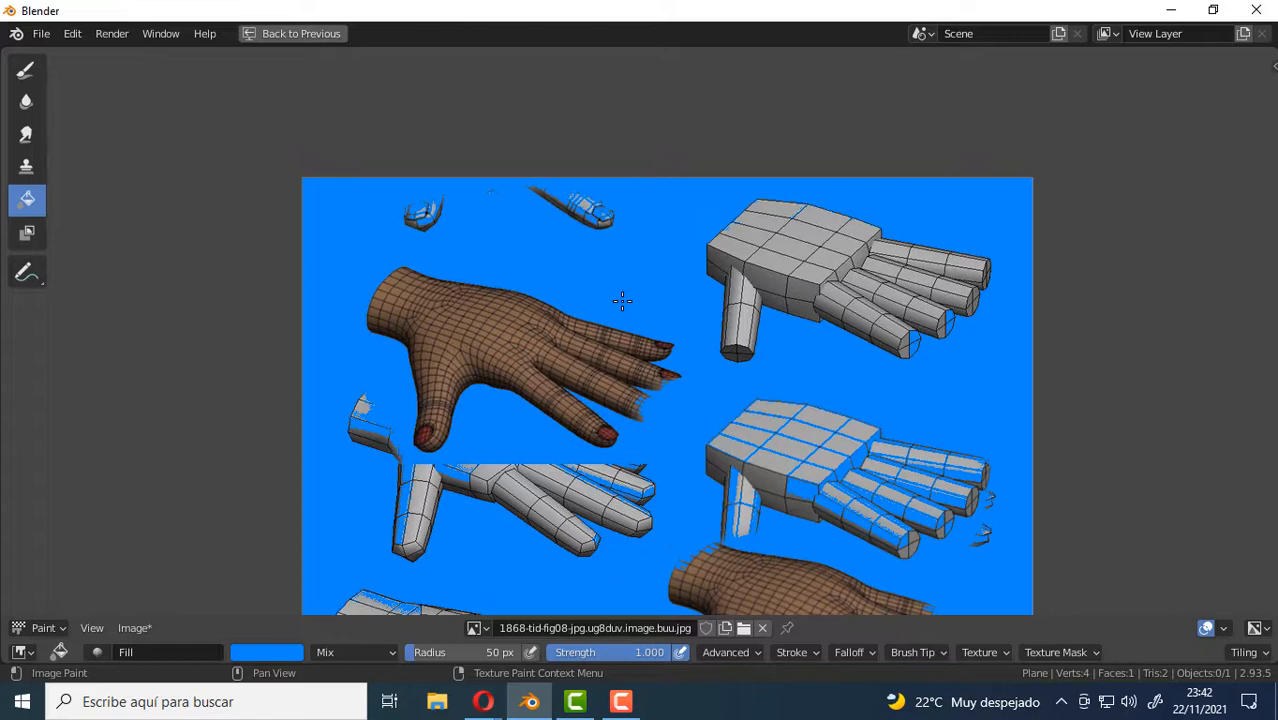
Raise the Fill brush's threshold in its advanced settings and fill the whole image with blue.
{"action": "left_click", "coordinate": [753, 653]}
{"action": "scroll", "coordinate": [669, 491], "scroll_direction": "down", "scroll_amount": 3}
{"action": "scroll", "coordinate": [711, 462], "scroll_direction": "up", "scroll_amount": 2}
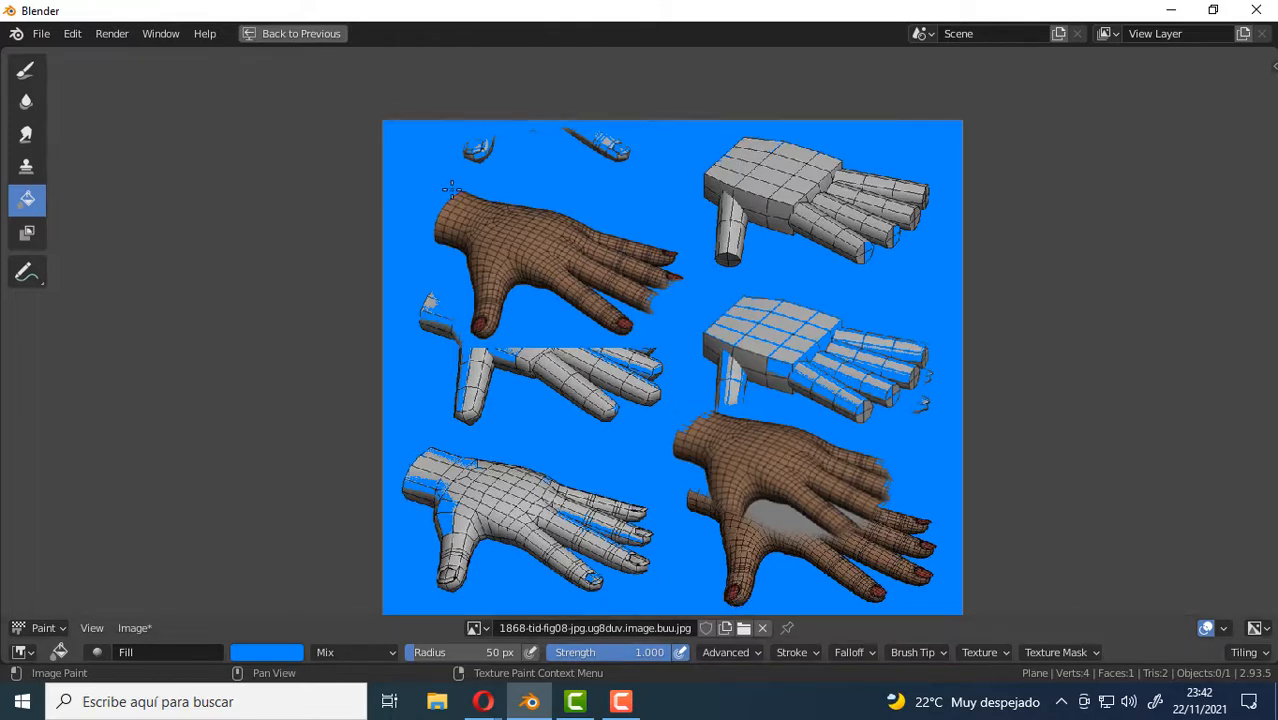
{"action": "left_click", "coordinate": [752, 654]}
{"action": "left_click_drag", "start_coordinate": [723, 570], "coordinate": [845, 567]}
{"action": "left_click", "coordinate": [402, 173]}
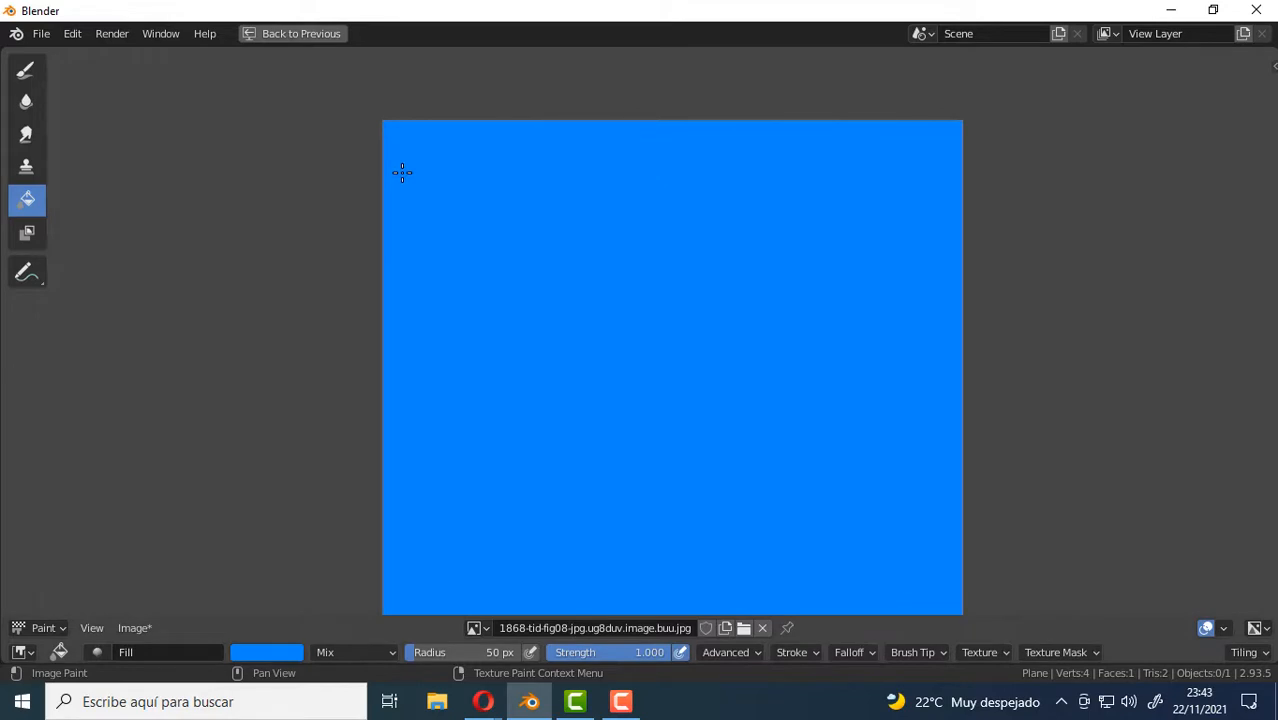
Lower the Fill brush's threshold to 0.250 and undo the blue fill of the whole image.
{"action": "left_click", "coordinate": [740, 652]}
{"action": "left_click_drag", "start_coordinate": [820, 567], "coordinate": [751, 567]}
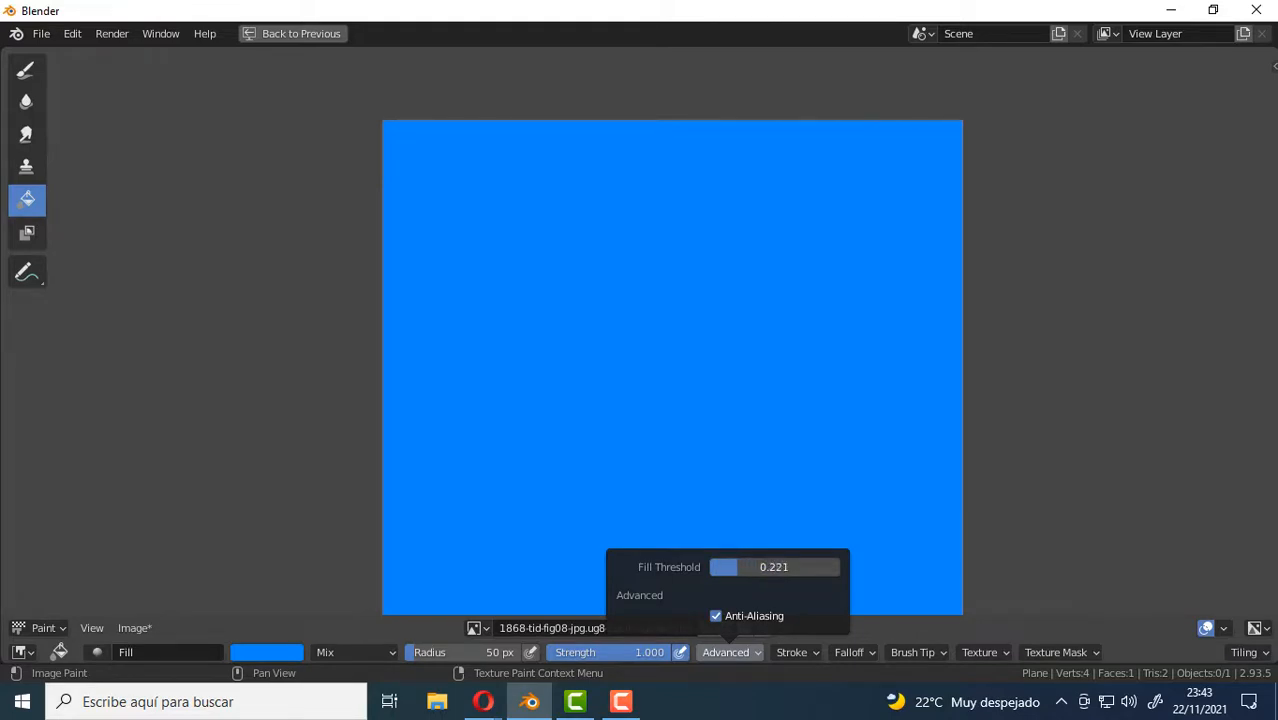
{"action": "left_click_drag", "start_coordinate": [738, 567], "coordinate": [742, 567]}
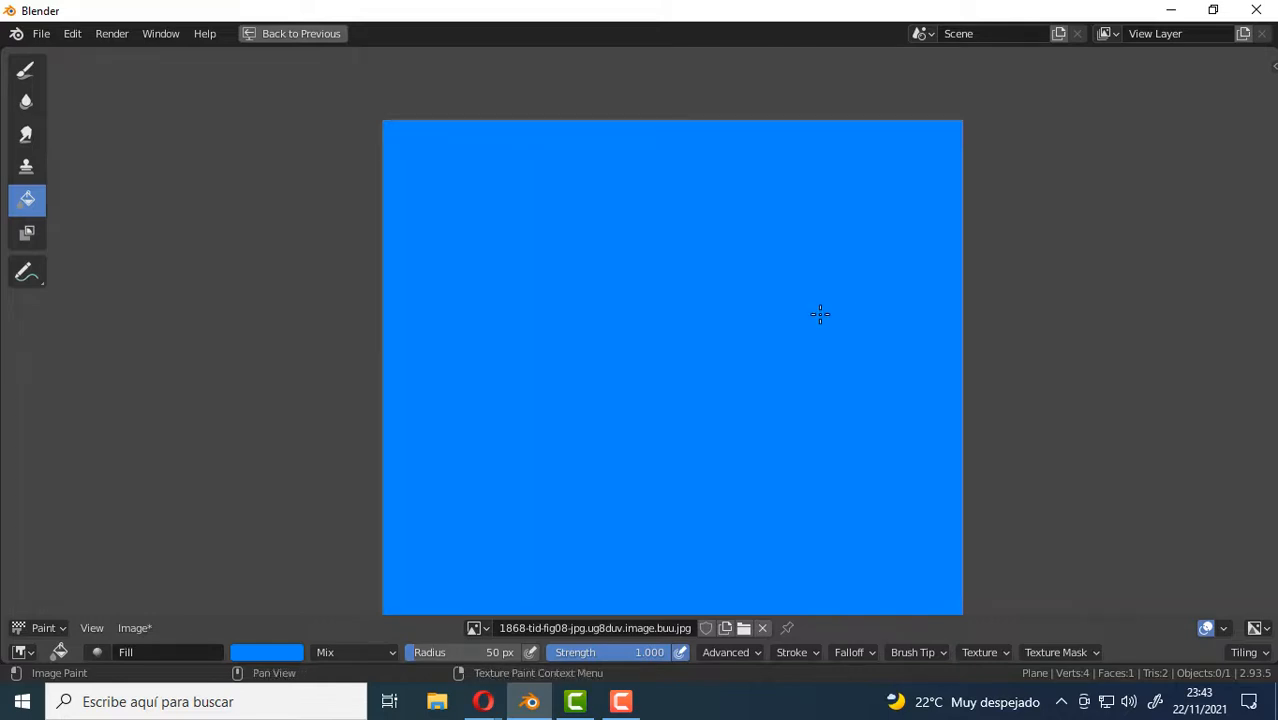
{"action": "key", "text": "ctrl+z"}
{"action": "key", "text": "ctrl+z"}
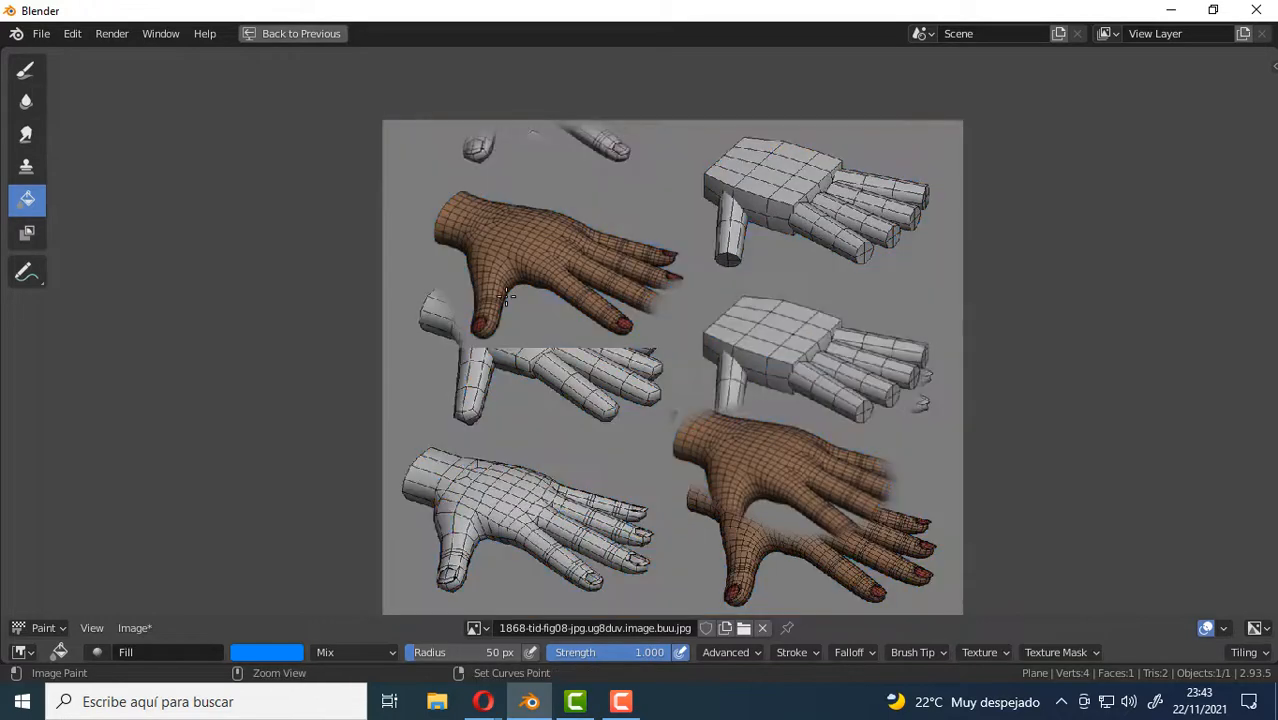
Change the Fill color to bright red for painting on the middle gray hand.
{"action": "scroll", "coordinate": [800, 368], "scroll_direction": "up", "scroll_amount": 1}
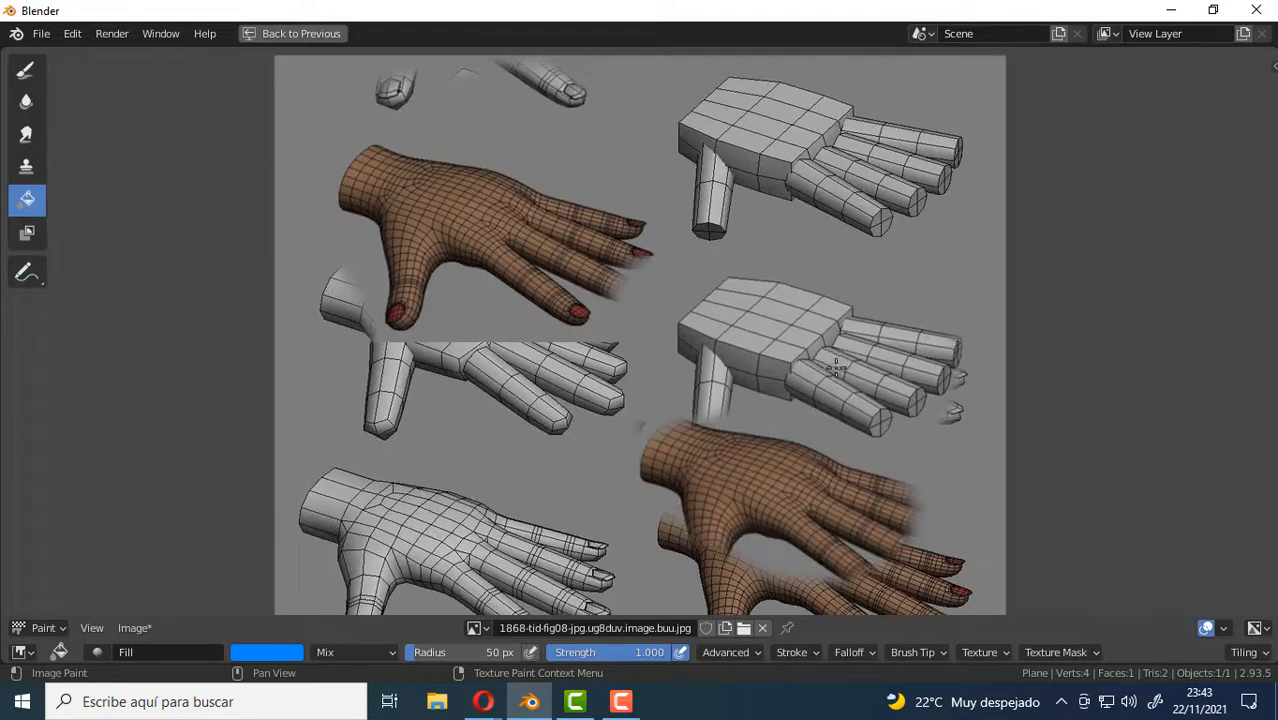
{"action": "scroll", "coordinate": [836, 368], "scroll_direction": "up", "scroll_amount": 2}
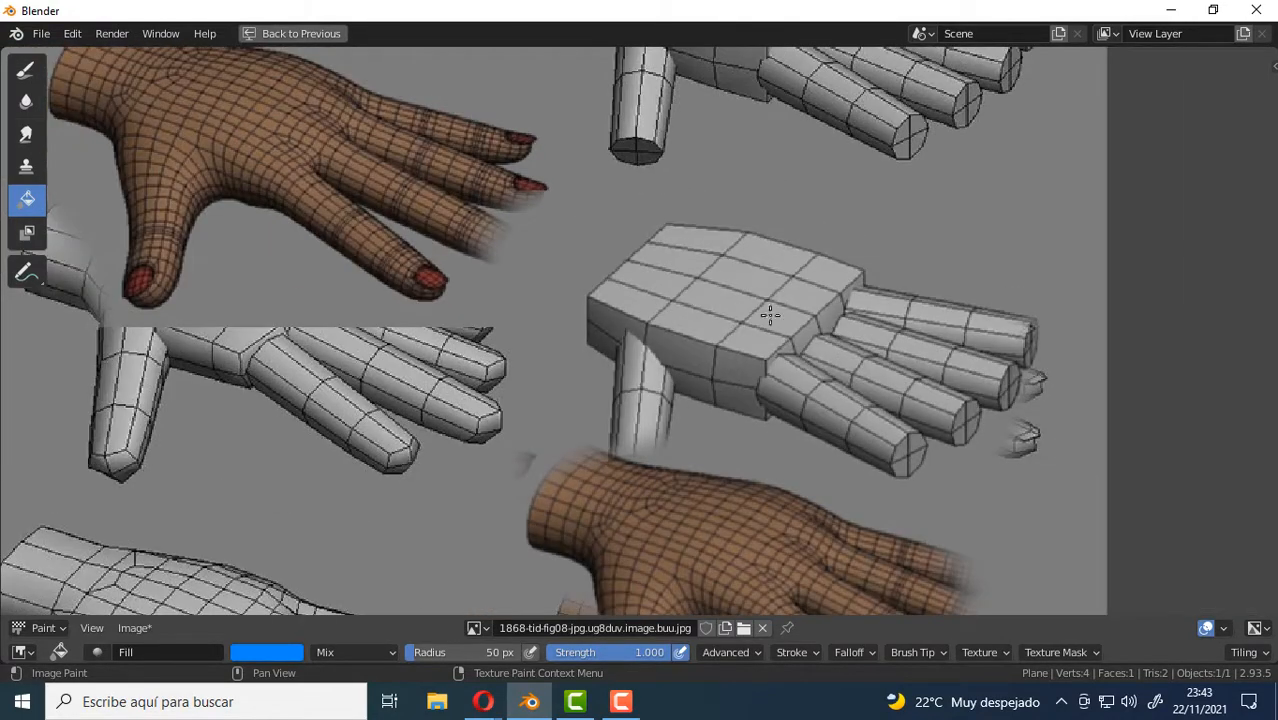
{"action": "left_click", "coordinate": [260, 651]}
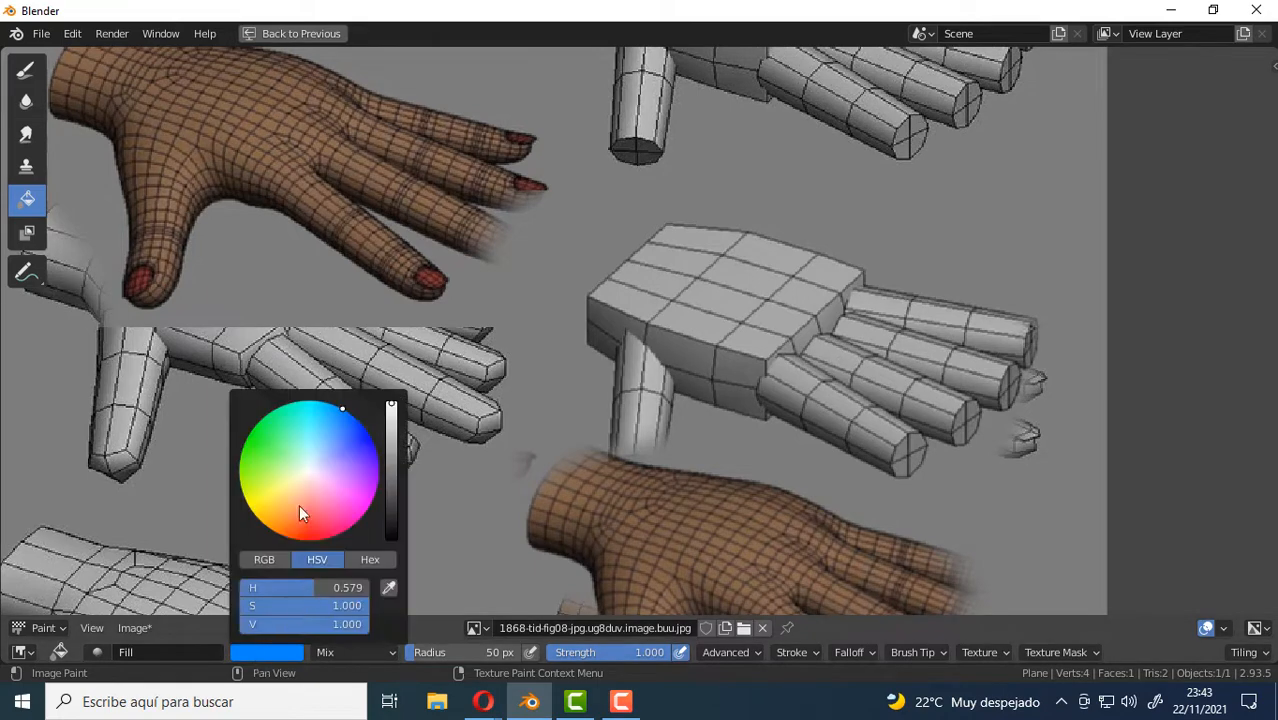
{"action": "left_click", "coordinate": [308, 540]}
Try a red fill on the middle gray hand's palm with an adjusted fill threshold, and undo it.
{"action": "left_click", "coordinate": [734, 651]}
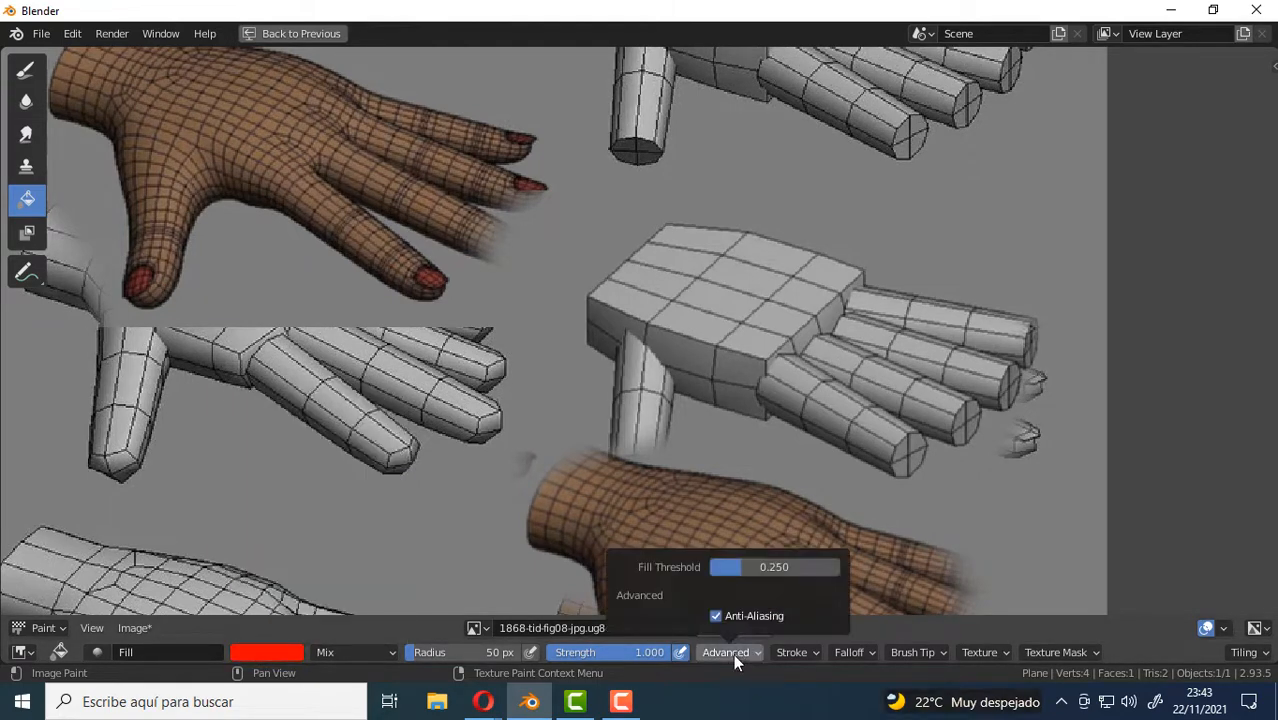
{"action": "left_click_drag", "start_coordinate": [734, 569], "coordinate": [741, 569]}
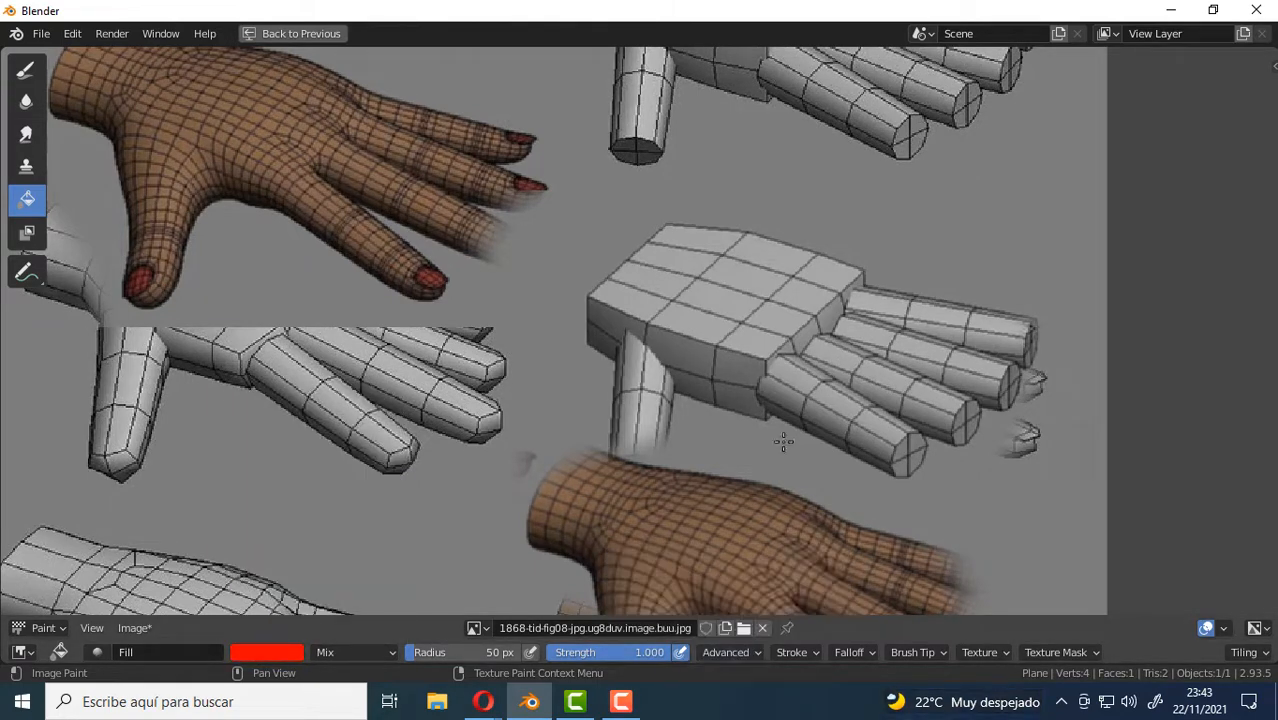
{"action": "left_click", "coordinate": [728, 306]}
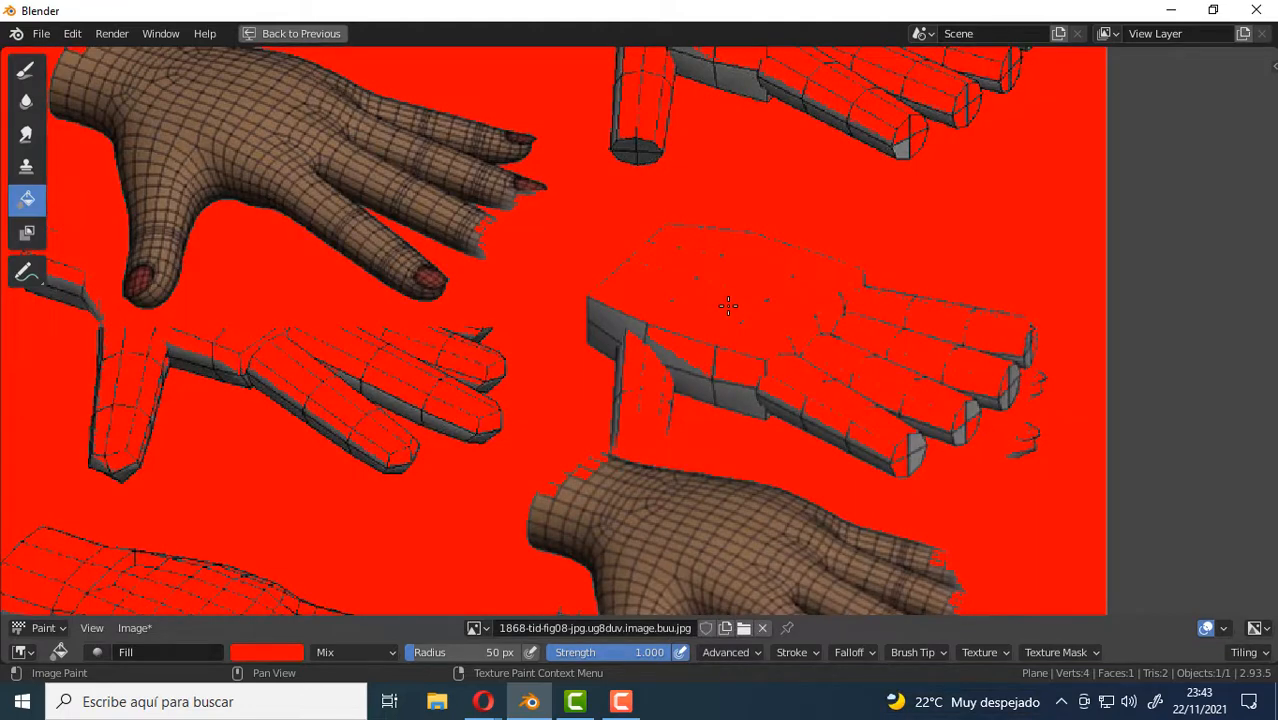
{"action": "key", "text": "ctrl+z"}
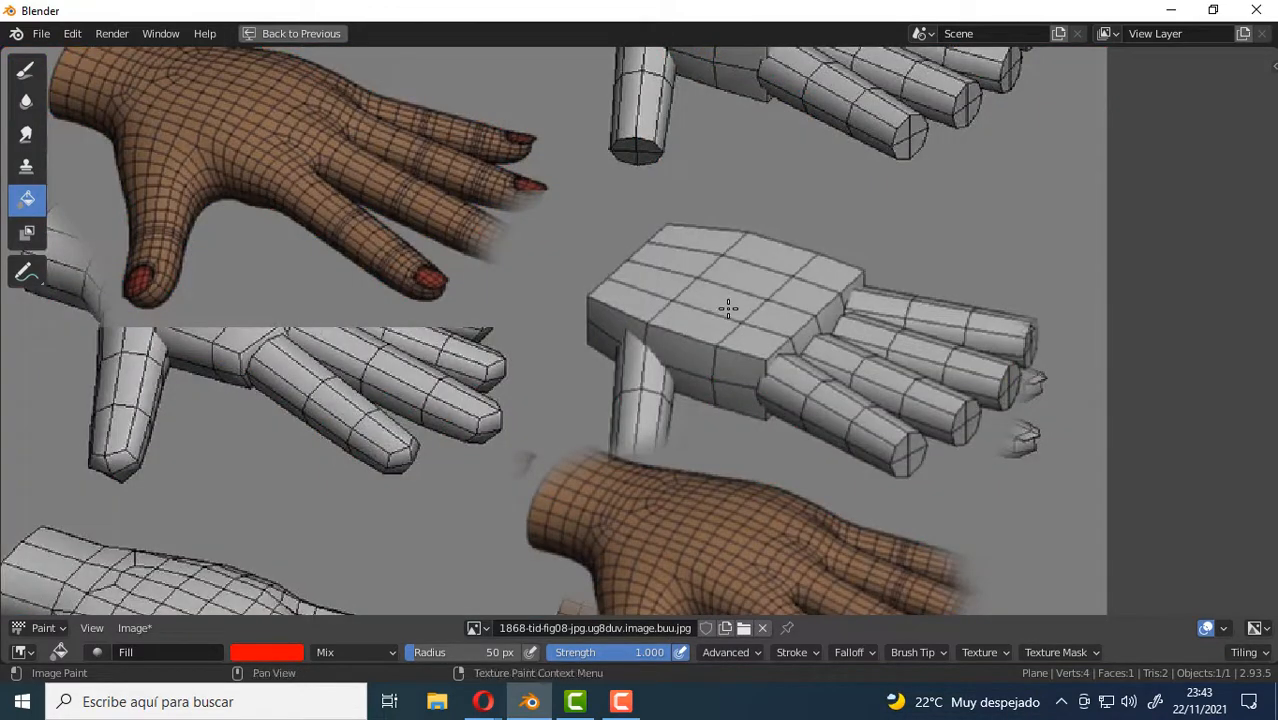
With a fill threshold of 0.143, fill all the top palm faces of the middle gray hand with red.
{"action": "left_click", "coordinate": [741, 651]}
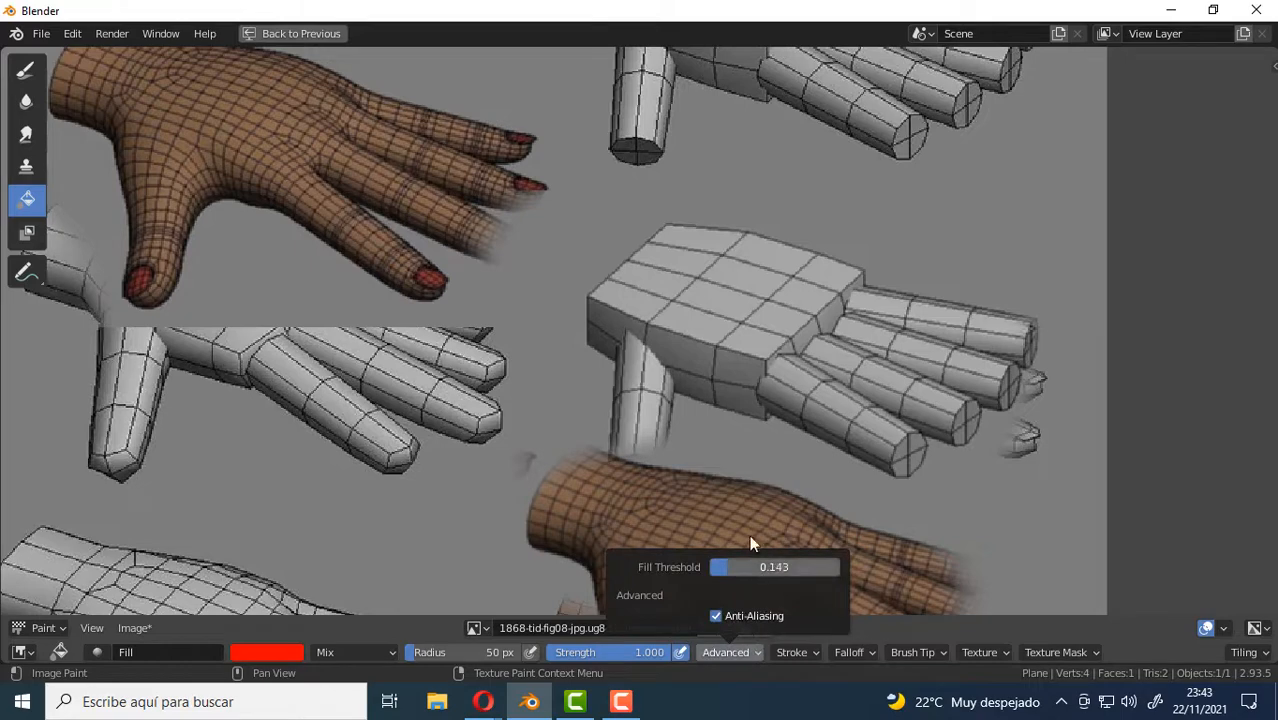
{"action": "left_click", "coordinate": [728, 306]}
{"action": "scroll", "coordinate": [727, 306], "scroll_direction": "up", "scroll_amount": 4}
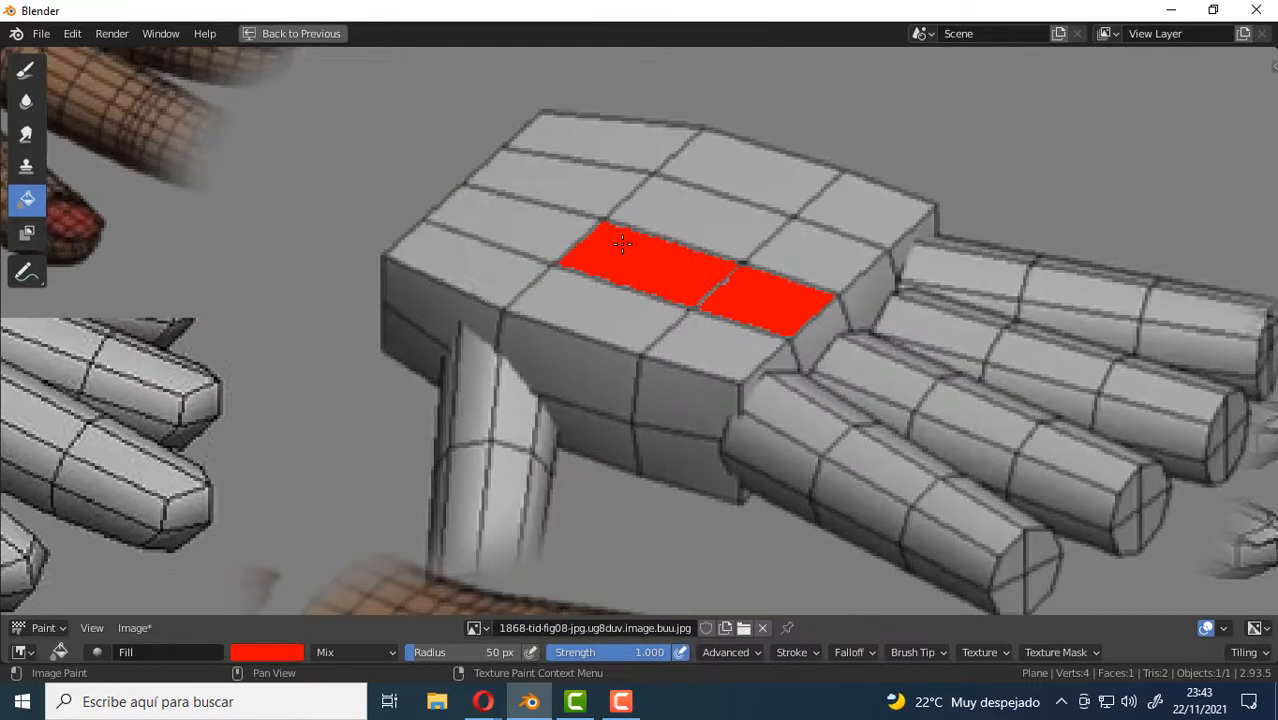
{"action": "left_click", "coordinate": [694, 211]}
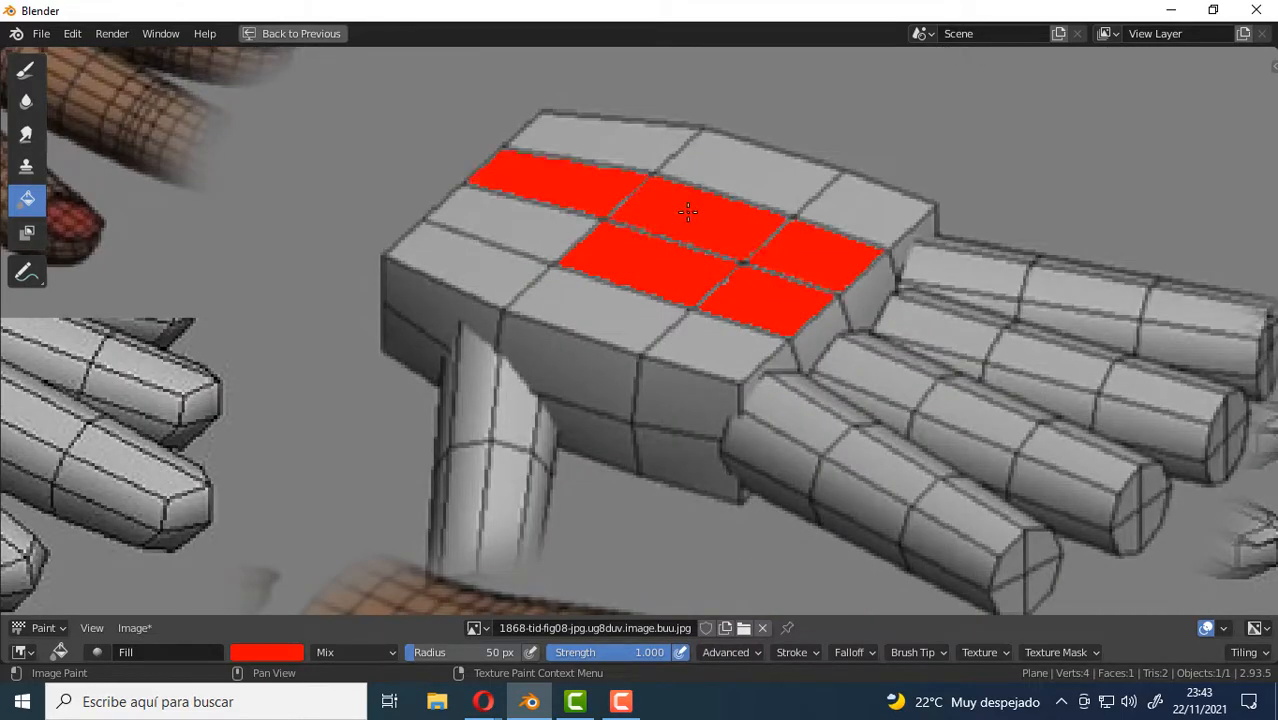
{"action": "left_click", "coordinate": [535, 215]}
{"action": "left_click", "coordinate": [525, 275]}
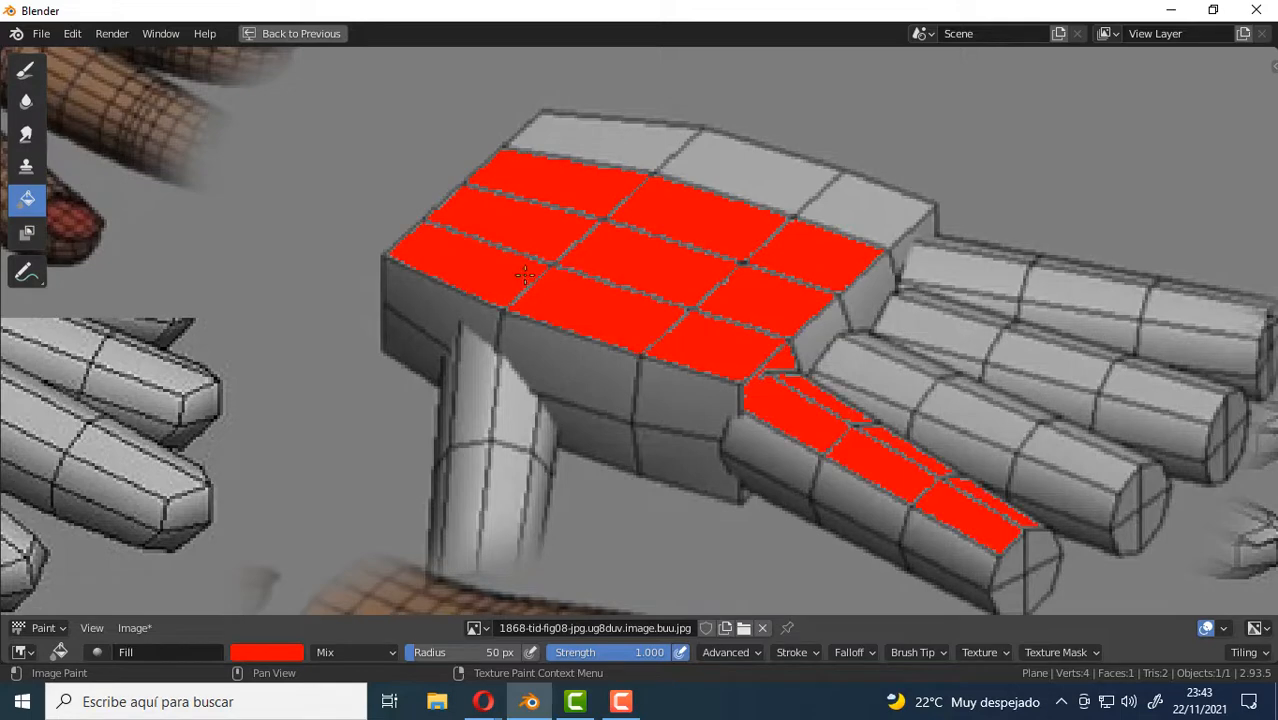
{"action": "left_click", "coordinate": [764, 175]}
{"action": "left_click", "coordinate": [608, 154]}
{"action": "scroll", "coordinate": [930, 322], "scroll_direction": "down", "scroll_amount": 5}
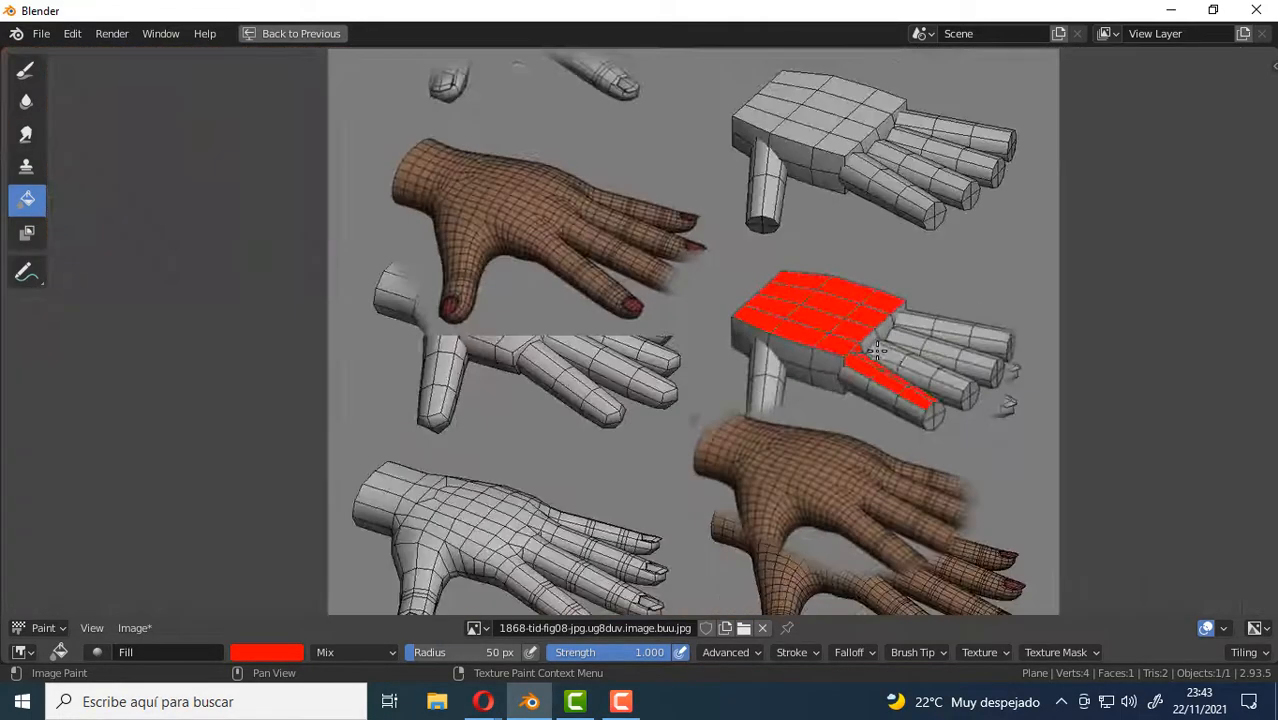
{"action": "scroll", "coordinate": [877, 349], "scroll_direction": "down", "scroll_amount": 2}
{"action": "scroll", "coordinate": [531, 341], "scroll_direction": "down", "scroll_amount": 2}
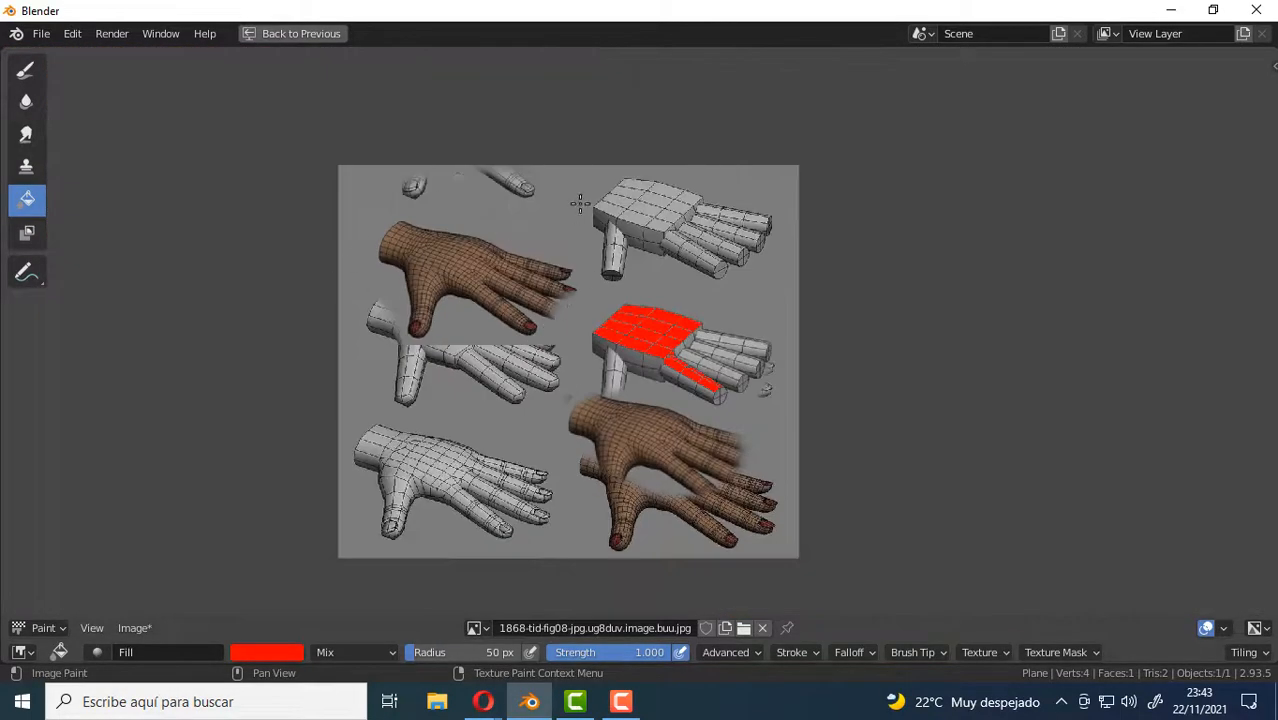
{"action": "scroll", "coordinate": [634, 345], "scroll_direction": "up", "scroll_amount": 2}
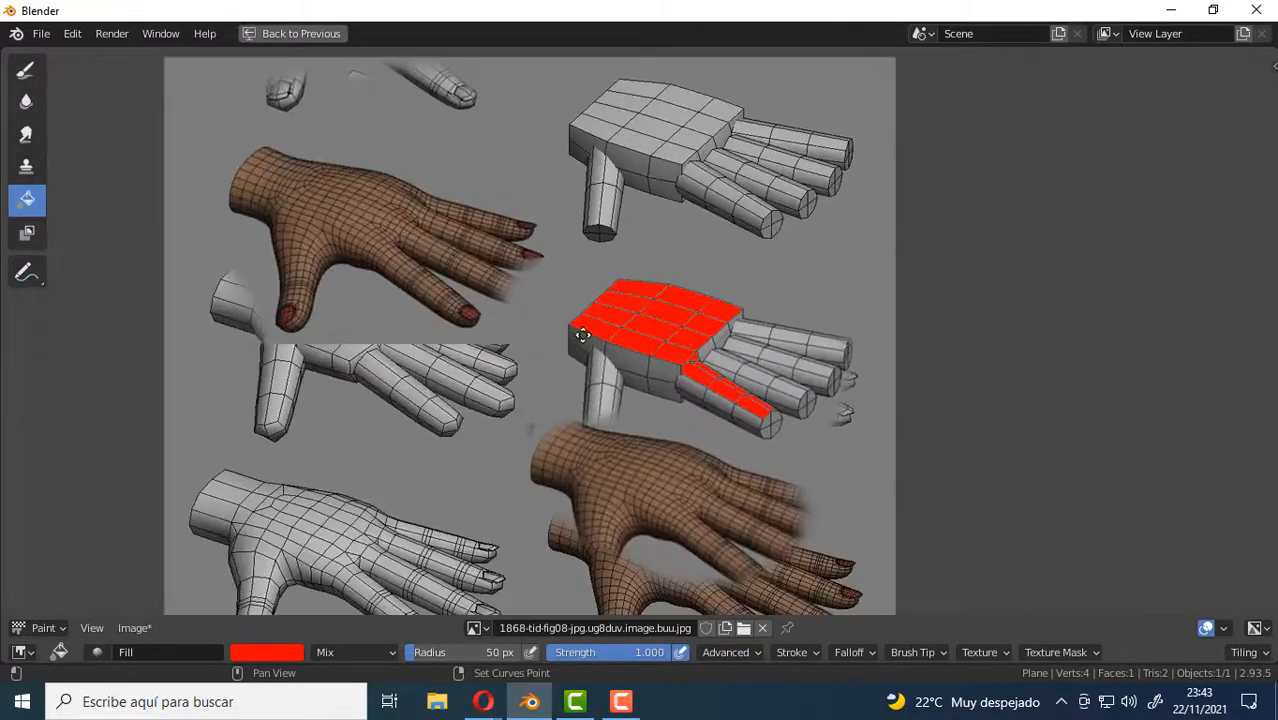
{"action": "middle_click_drag", "start_coordinate": [579, 334], "coordinate": [641, 344]}
{"action": "scroll", "coordinate": [724, 328], "scroll_direction": "down", "scroll_amount": 2}
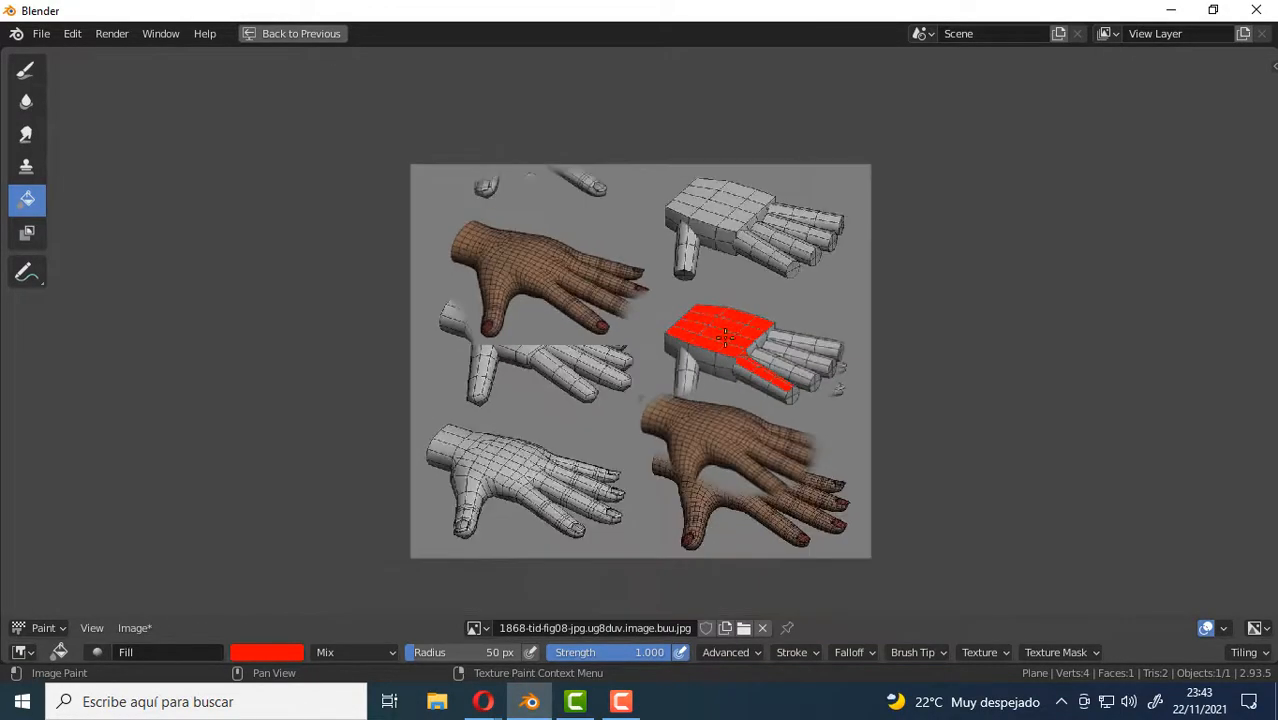
{"action": "middle_click_drag", "start_coordinate": [552, 242], "coordinate": [516, 204]}
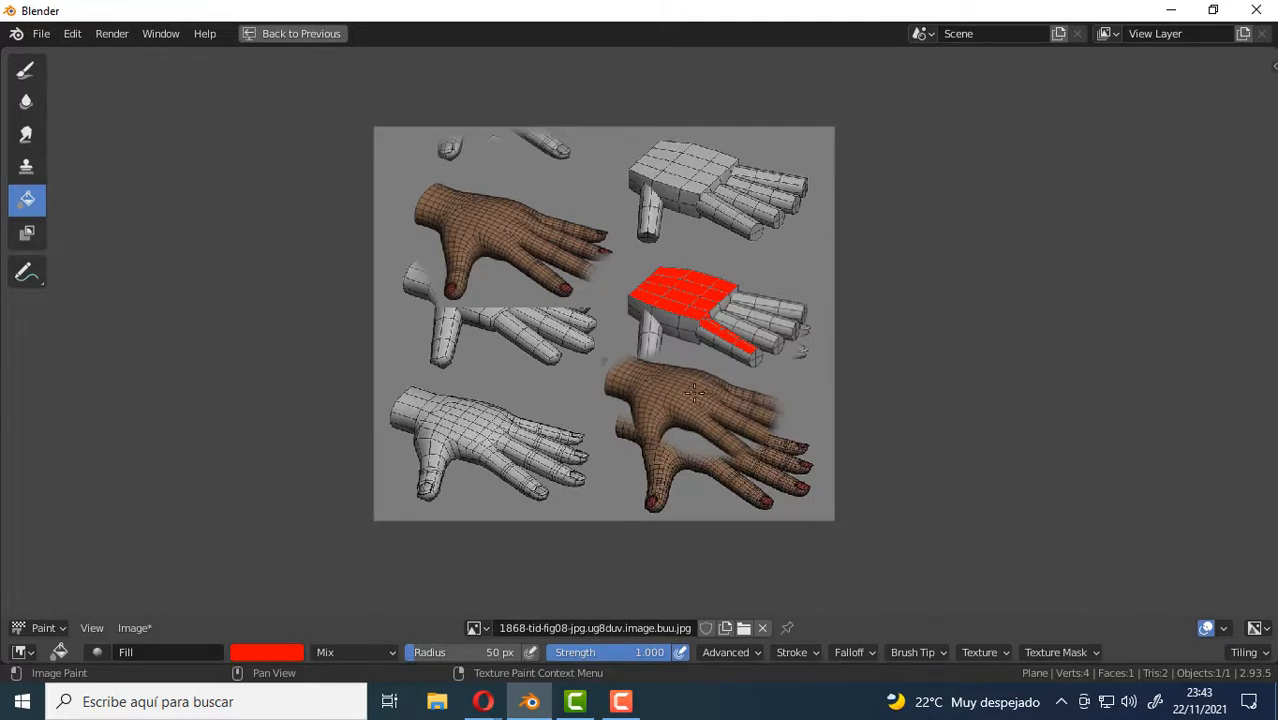
Switch to the Draw tool and set the TexDraw brush color to black.
{"action": "left_click", "coordinate": [30, 78]}
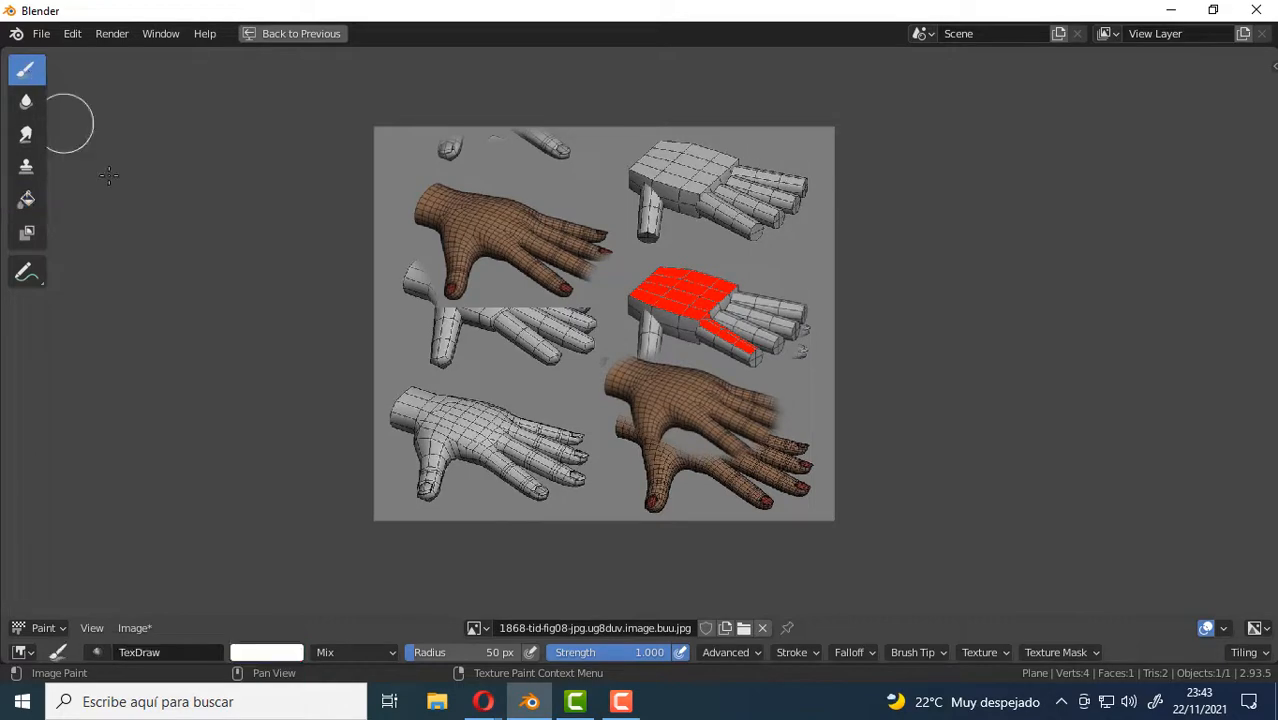
{"action": "left_click", "coordinate": [287, 655]}
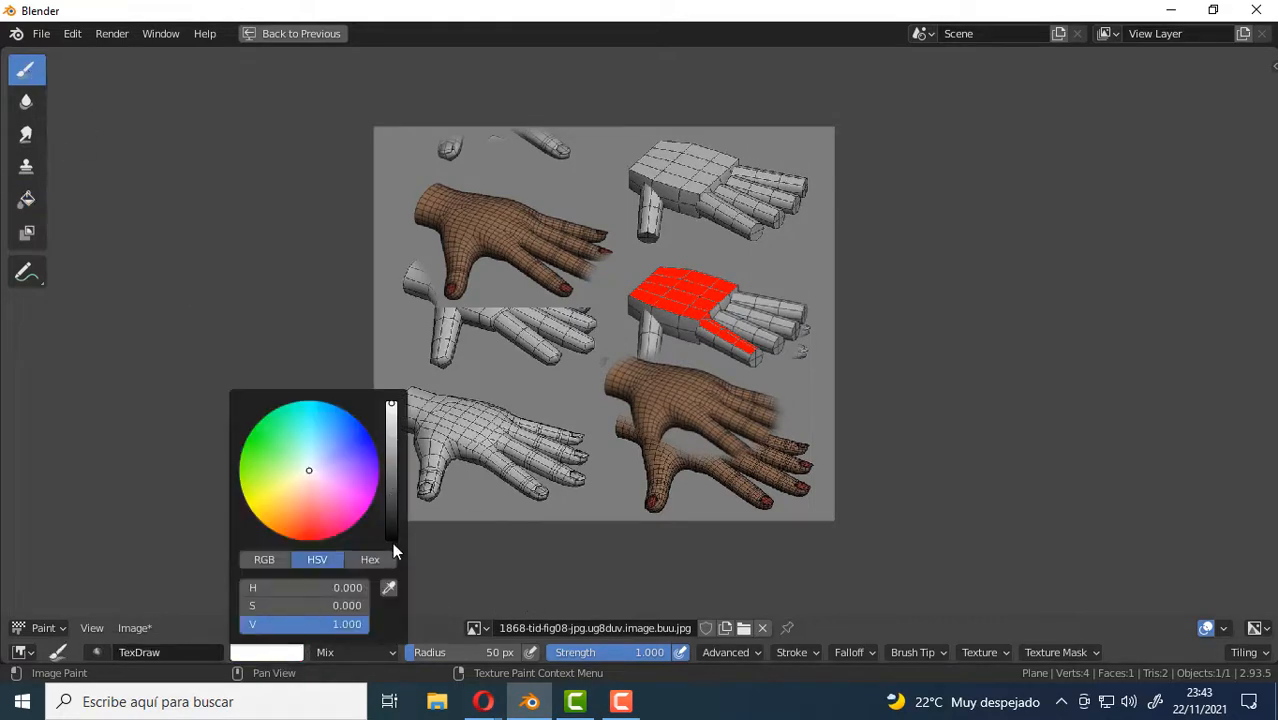
{"action": "scroll", "coordinate": [392, 541], "scroll_direction": "down", "scroll_amount": 20}
{"action": "scroll", "coordinate": [586, 243], "scroll_direction": "up", "scroll_amount": 1}
{"action": "scroll", "coordinate": [586, 243], "scroll_direction": "up", "scroll_amount": 1}
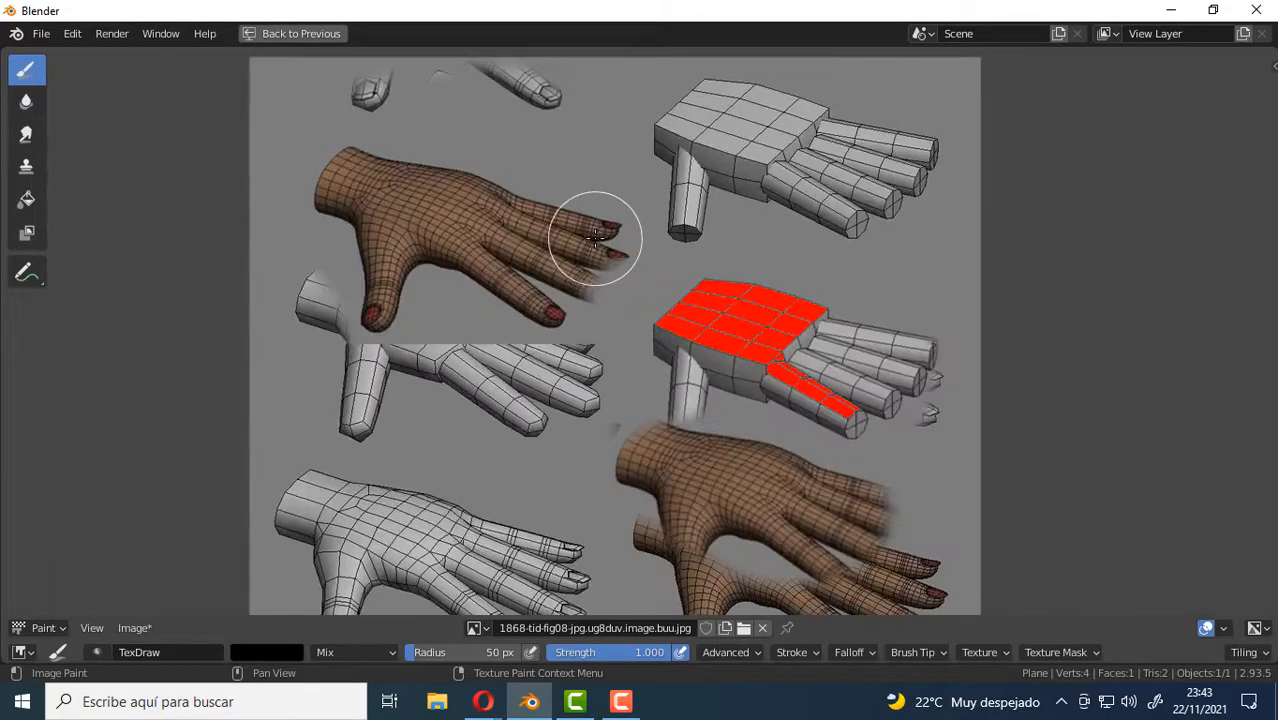
Reduce the brush radius to 5 px and paint a closed, curved black outline above the upper brown hand's fingers.
{"action": "key", "text": "f"}
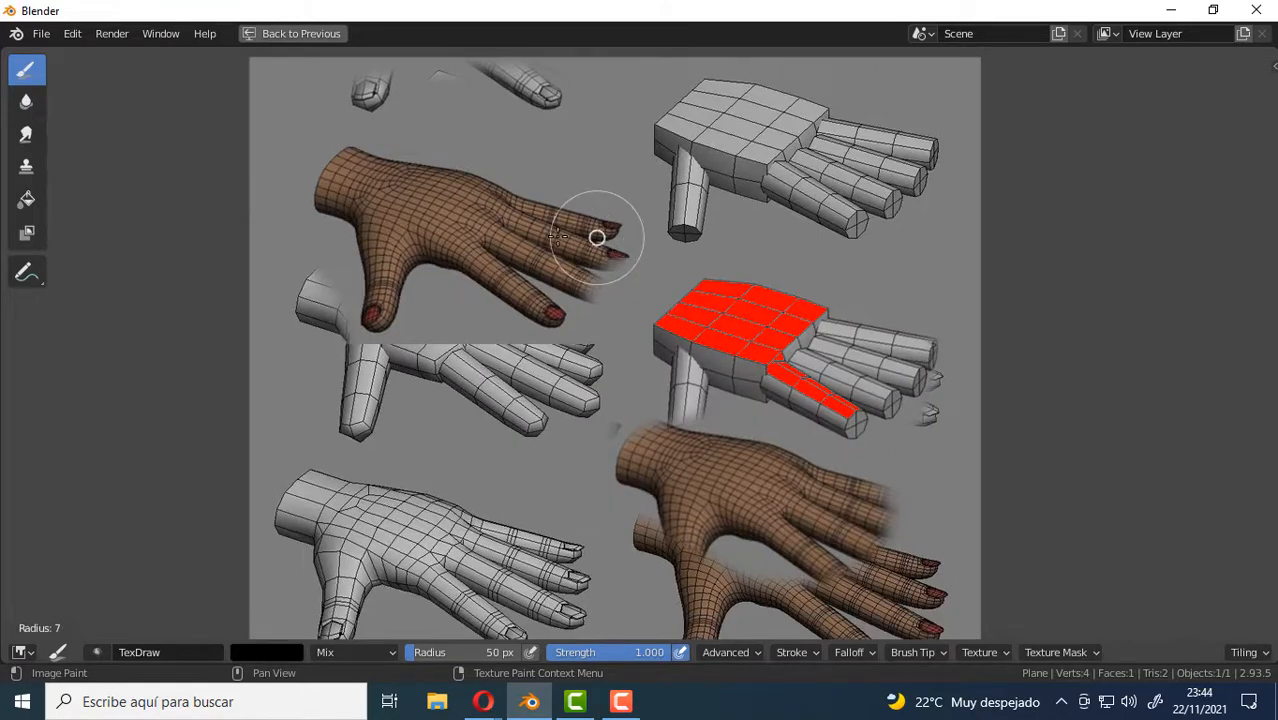
{"action": "key", "text": "Return"}
{"action": "scroll", "coordinate": [585, 222], "scroll_direction": "up", "scroll_amount": 4}
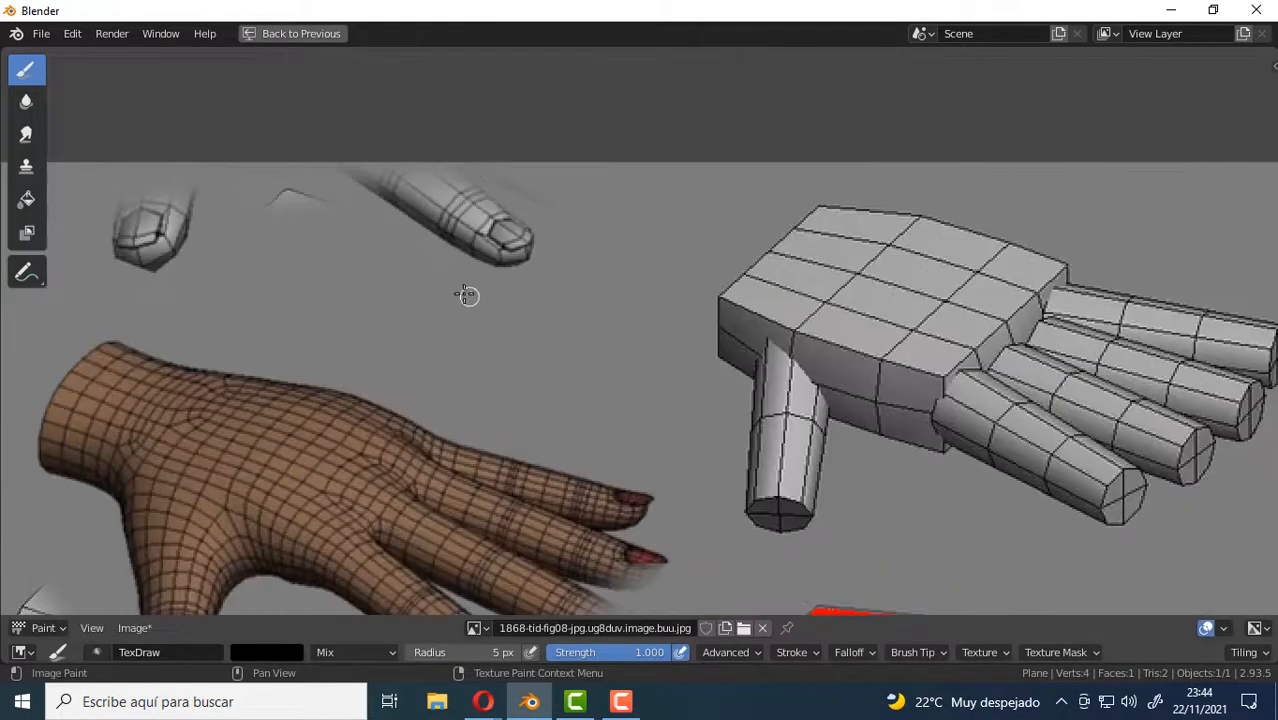
{"action": "mouse_move", "coordinate": [434, 277]}
{"action": "left_mouse_down"}
{"action": "mouse_move", "coordinate": [379, 354]}
{"action": "mouse_move", "coordinate": [437, 414]}
{"action": "mouse_move", "coordinate": [611, 445]}
{"action": "mouse_move", "coordinate": [662, 331]}
{"action": "mouse_move", "coordinate": [568, 277]}
{"action": "mouse_move", "coordinate": [451, 285]}
{"action": "mouse_move", "coordinate": [432, 274]}
{"action": "left_mouse_up"}
Fill the inside of the closed black outline with green using the Fill tool.
{"action": "left_click", "coordinate": [27, 201]}
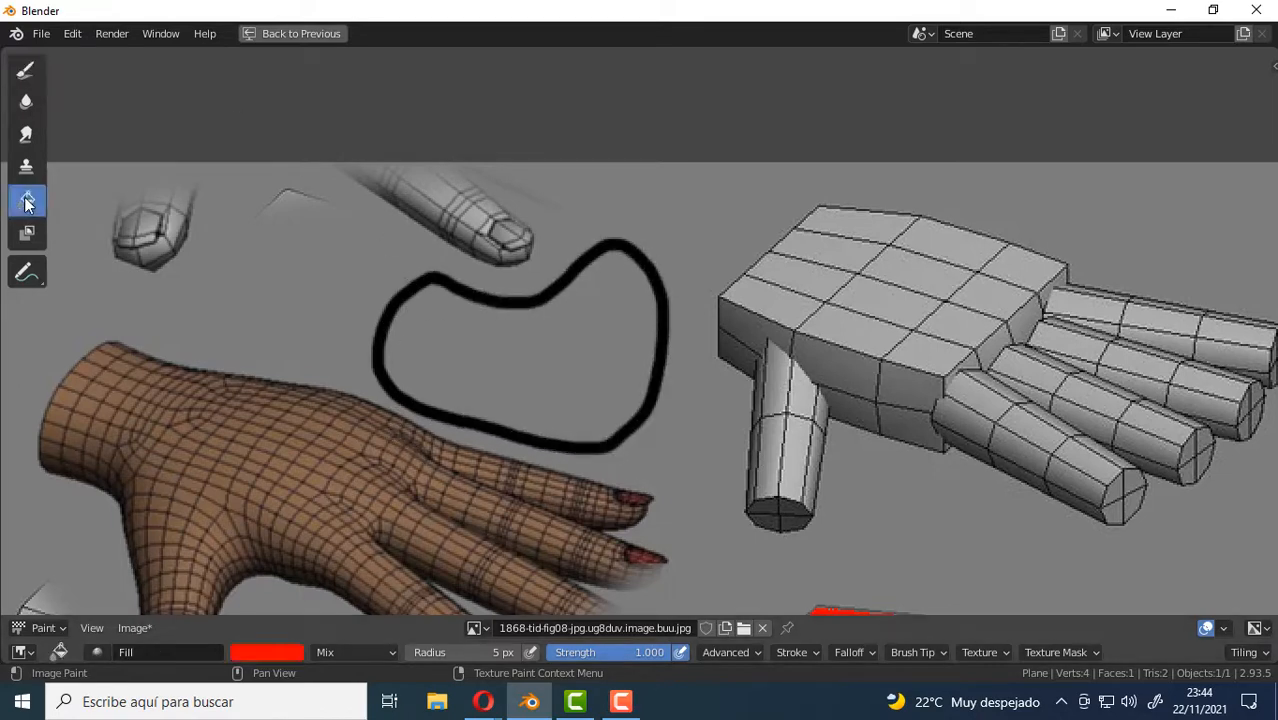
{"action": "left_click", "coordinate": [273, 656]}
{"action": "left_click_drag", "start_coordinate": [309, 475], "coordinate": [245, 442]}
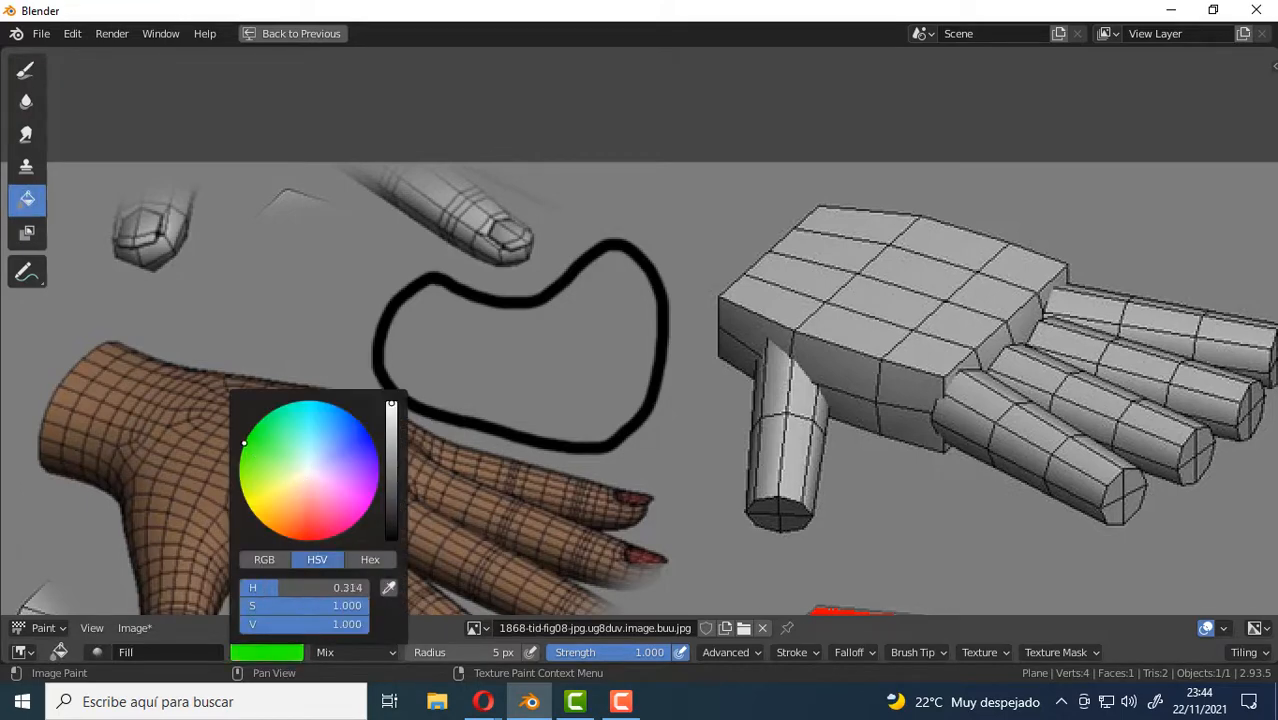
{"action": "left_click", "coordinate": [548, 361]}
{"action": "scroll", "coordinate": [610, 312], "scroll_direction": "up", "scroll_amount": 3}
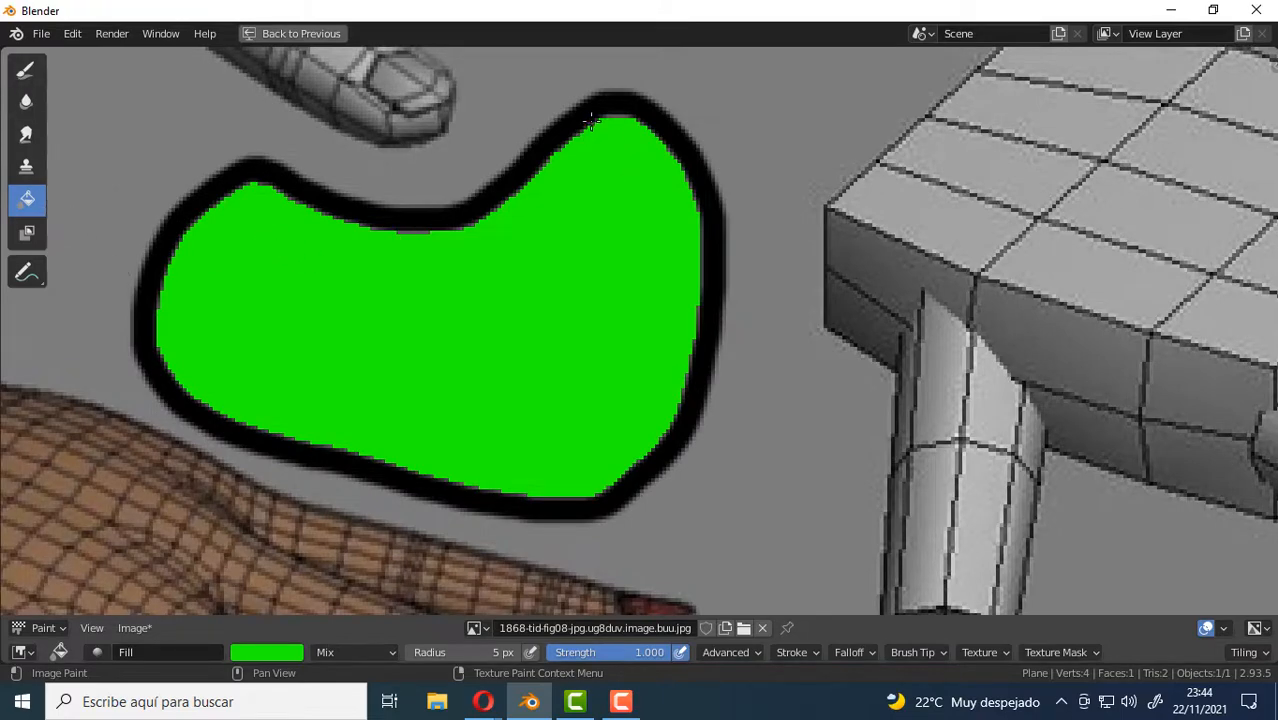
{"action": "scroll", "coordinate": [591, 122], "scroll_direction": "up", "scroll_amount": 5}
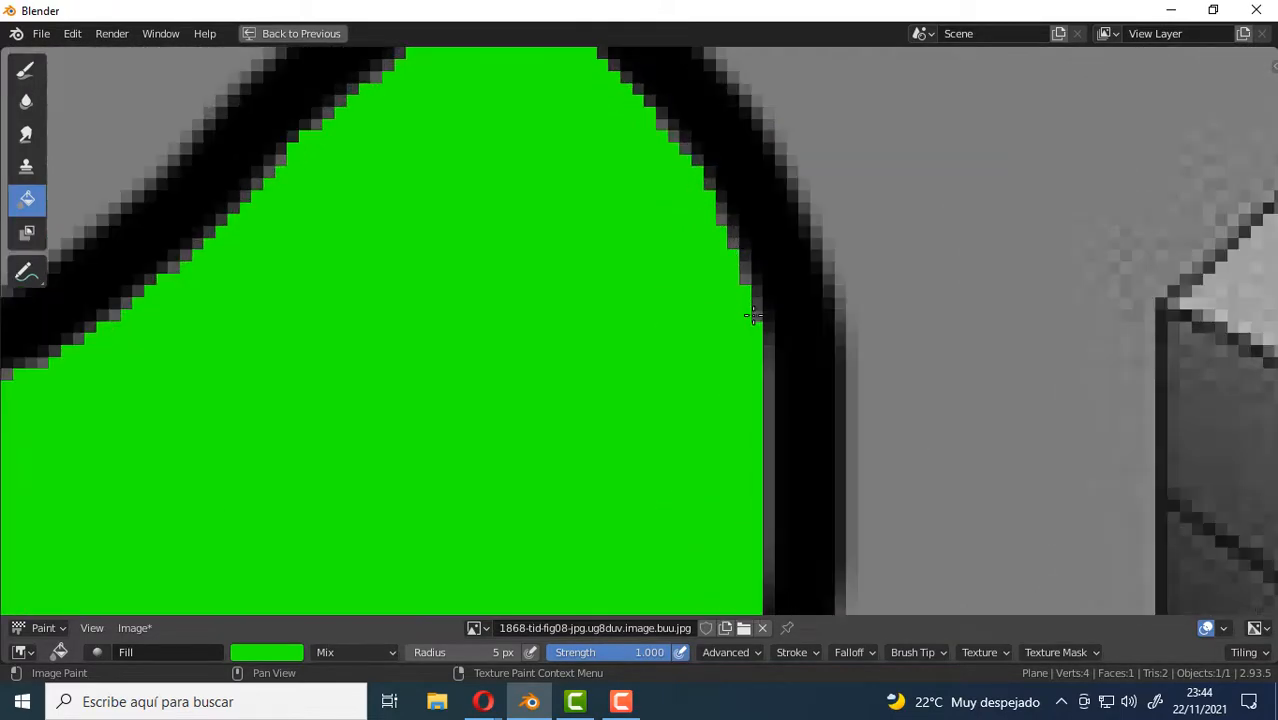
Blend the green shape's jagged inner edge into its black outline all around with the Soften brush at strength 1.000.
{"action": "scroll", "coordinate": [731, 268], "scroll_direction": "down", "scroll_amount": 3}
{"action": "left_click", "coordinate": [27, 103]}
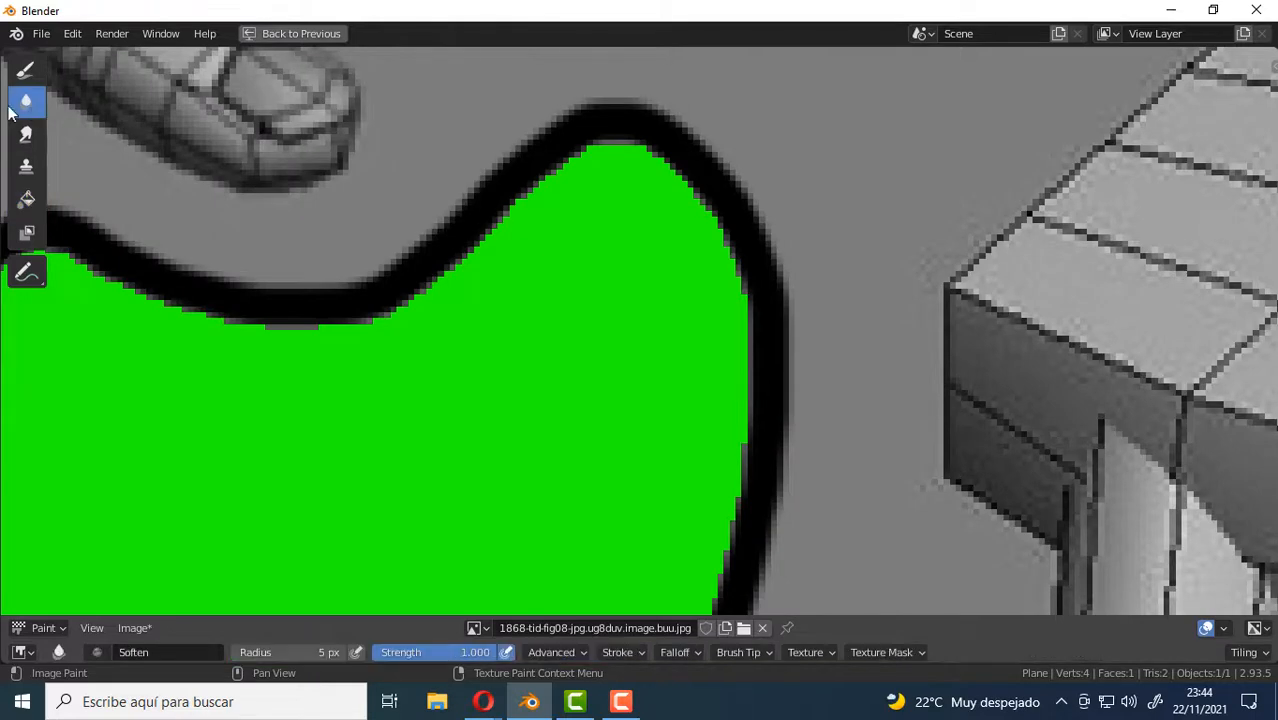
{"action": "mouse_move", "coordinate": [647, 158]}
{"action": "left_mouse_down"}
{"action": "mouse_move", "coordinate": [702, 206]}
{"action": "mouse_move", "coordinate": [736, 300]}
{"action": "mouse_move", "coordinate": [665, 180]}
{"action": "mouse_move", "coordinate": [590, 166]}
{"action": "mouse_move", "coordinate": [451, 274]}
{"action": "mouse_move", "coordinate": [377, 308]}
{"action": "mouse_move", "coordinate": [250, 336]}
{"action": "mouse_move", "coordinate": [160, 309]}
{"action": "left_mouse_up"}
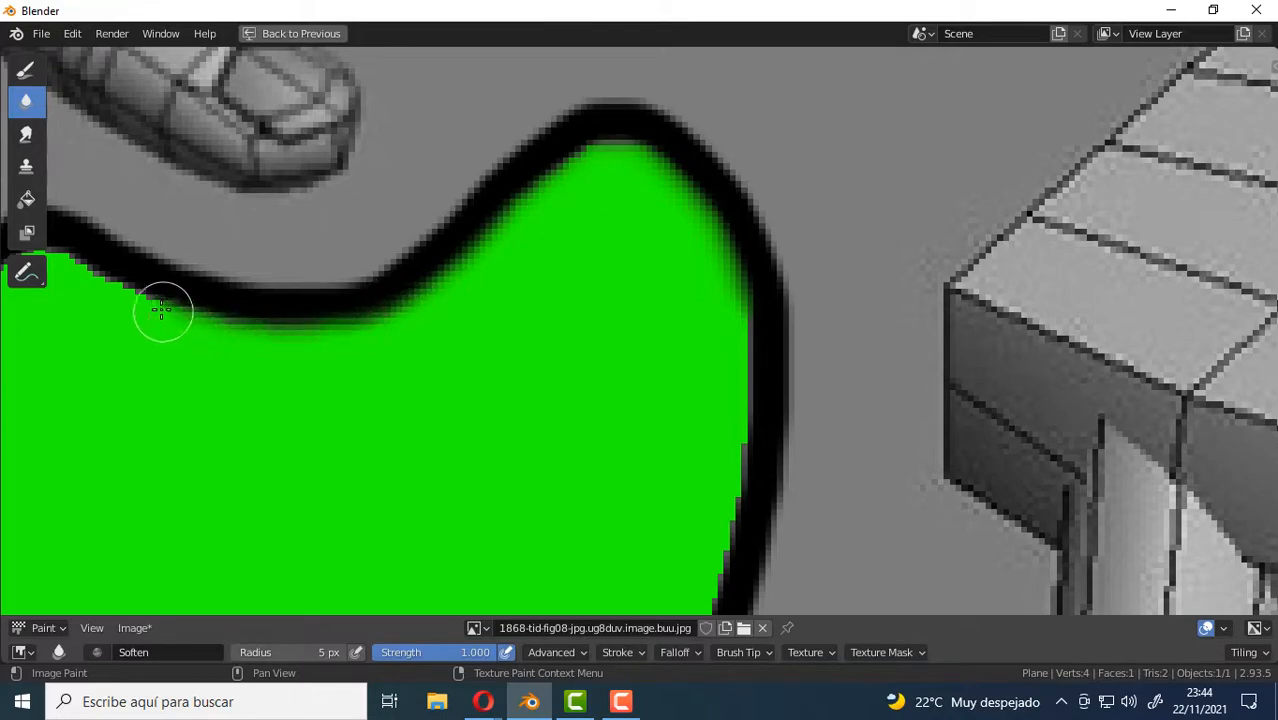
{"action": "middle_click_drag", "start_coordinate": [212, 358], "coordinate": [463, 418]}
{"action": "mouse_move", "coordinate": [422, 368]}
{"action": "left_mouse_down"}
{"action": "mouse_move", "coordinate": [326, 324]}
{"action": "mouse_move", "coordinate": [280, 326]}
{"action": "mouse_move", "coordinate": [154, 437]}
{"action": "mouse_move", "coordinate": [197, 449]}
{"action": "left_mouse_up"}
{"action": "middle_click_drag", "start_coordinate": [197, 449], "coordinate": [285, 265]}
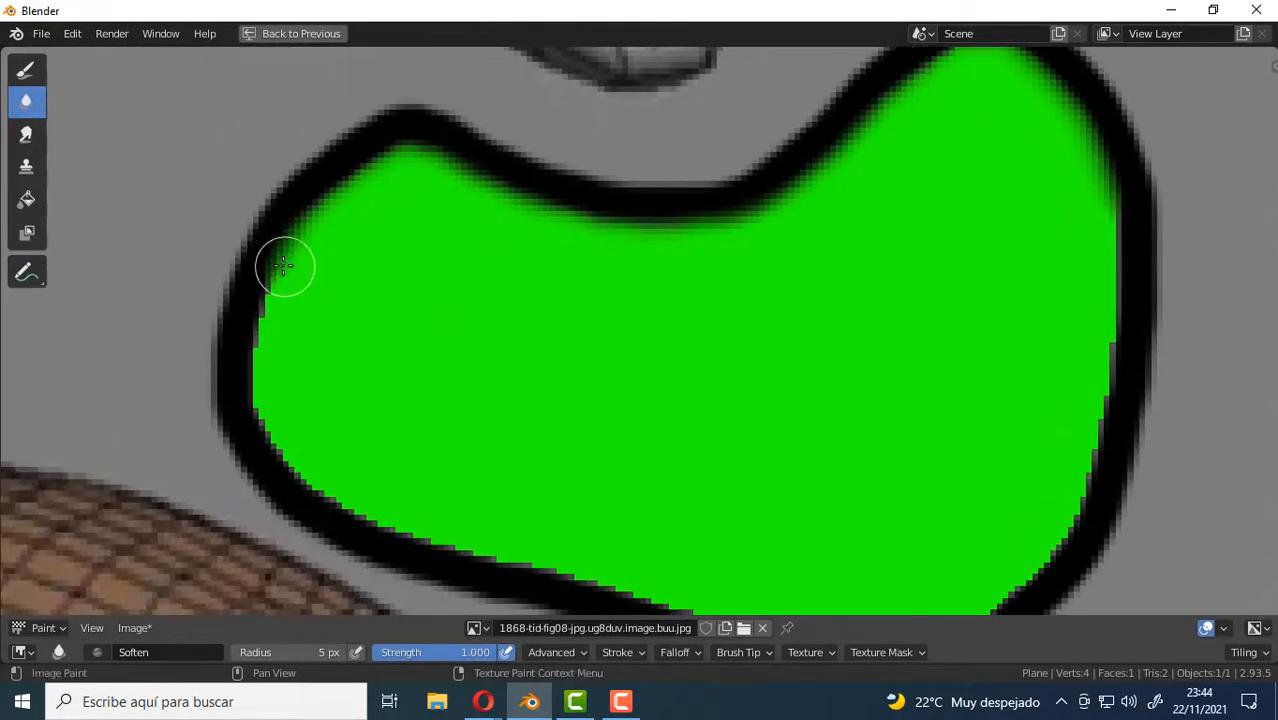
{"action": "mouse_move", "coordinate": [285, 265]}
{"action": "left_mouse_down"}
{"action": "mouse_move", "coordinate": [257, 357]}
{"action": "mouse_move", "coordinate": [277, 448]}
{"action": "mouse_move", "coordinate": [397, 515]}
{"action": "mouse_move", "coordinate": [482, 542]}
{"action": "left_mouse_up"}
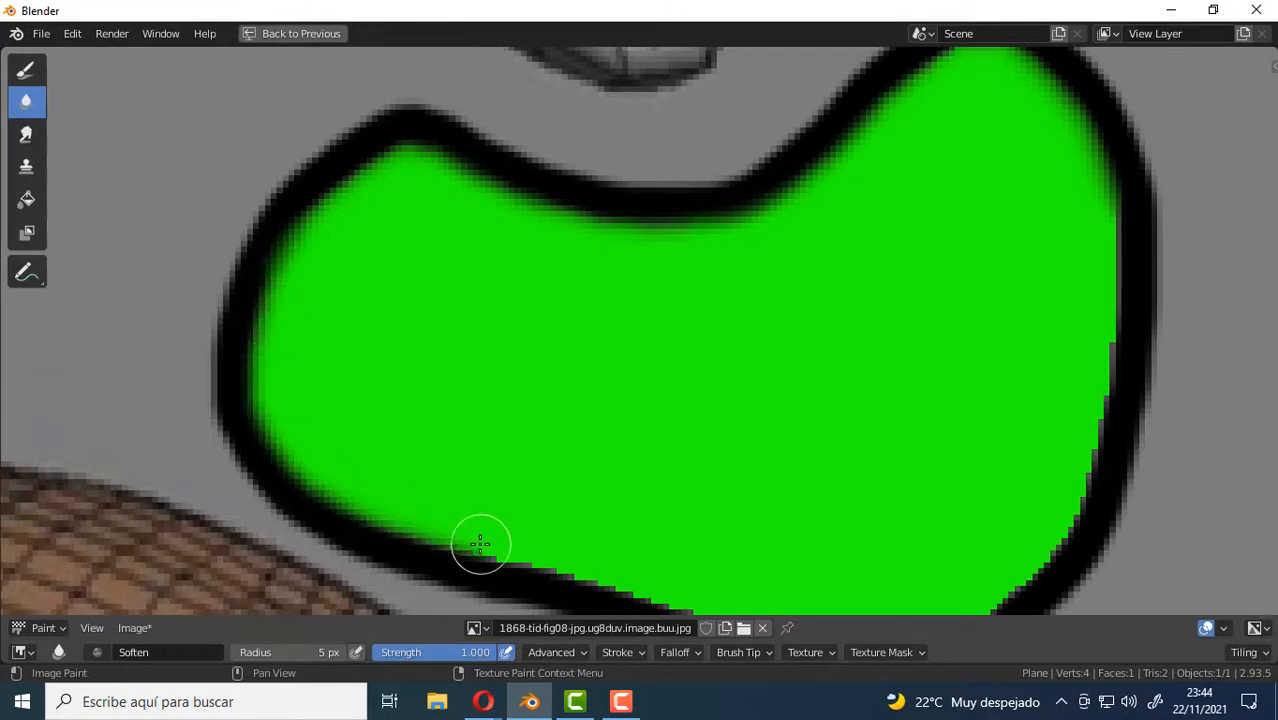
{"action": "middle_click_drag", "start_coordinate": [635, 454], "coordinate": [459, 223]}
{"action": "mouse_move", "coordinate": [288, 309]}
{"action": "left_mouse_down"}
{"action": "mouse_move", "coordinate": [452, 366]}
{"action": "mouse_move", "coordinate": [688, 408]}
{"action": "mouse_move", "coordinate": [787, 379]}
{"action": "mouse_move", "coordinate": [864, 312]}
{"action": "mouse_move", "coordinate": [893, 220]}
{"action": "left_mouse_up"}
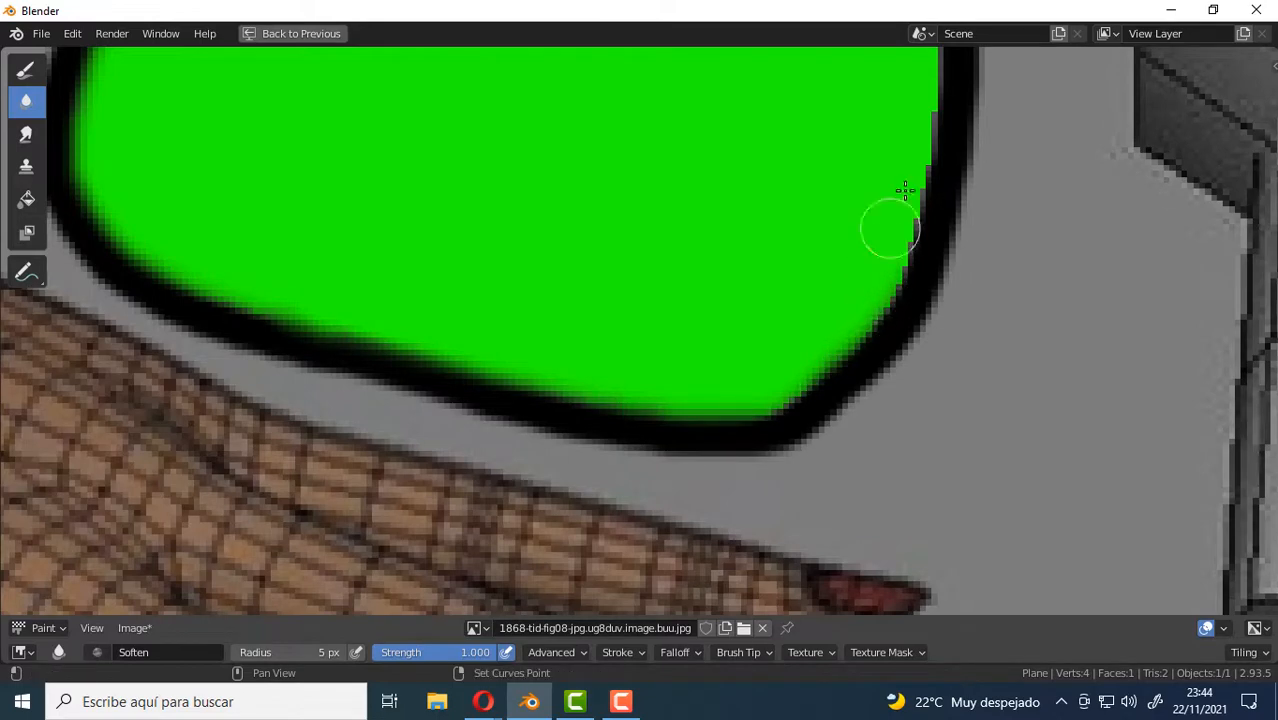
{"action": "middle_click_drag", "start_coordinate": [893, 220], "coordinate": [773, 371]}
{"action": "mouse_move", "coordinate": [773, 371]}
{"action": "left_mouse_down"}
{"action": "mouse_move", "coordinate": [782, 428]}
{"action": "mouse_move", "coordinate": [822, 172]}
{"action": "left_mouse_up"}
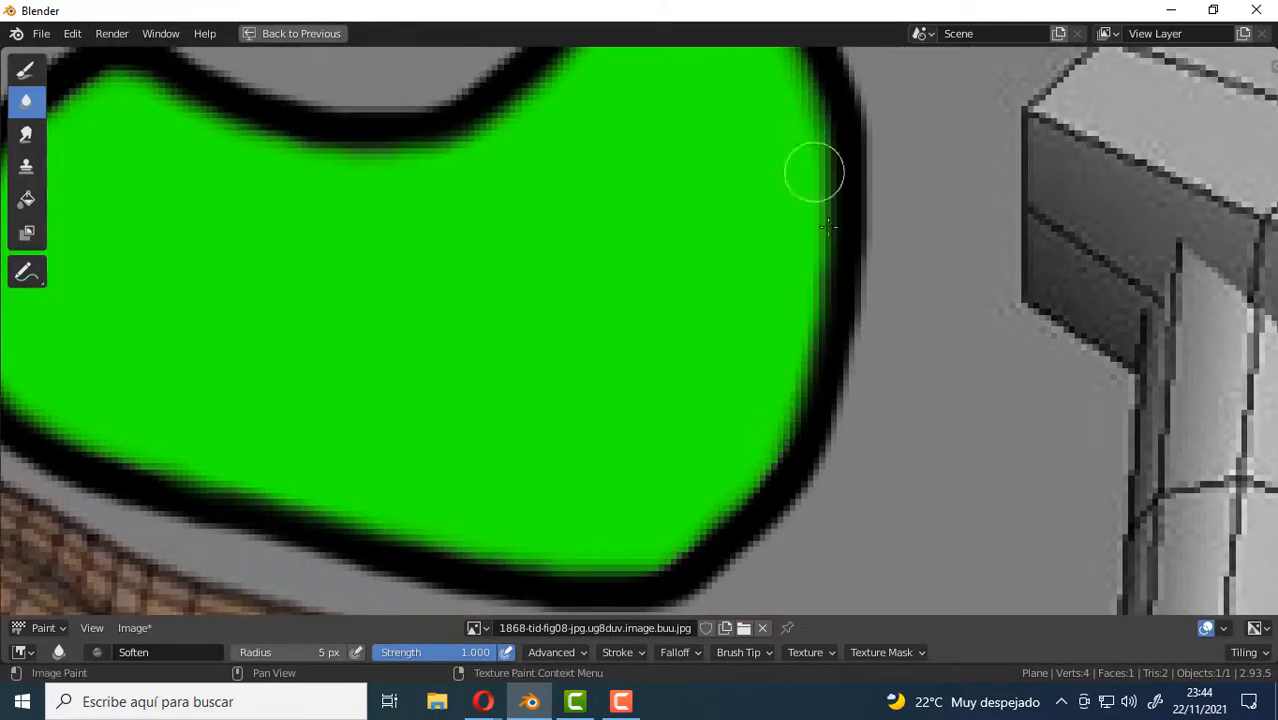
{"action": "scroll", "coordinate": [820, 200], "scroll_direction": "down", "scroll_amount": 5}
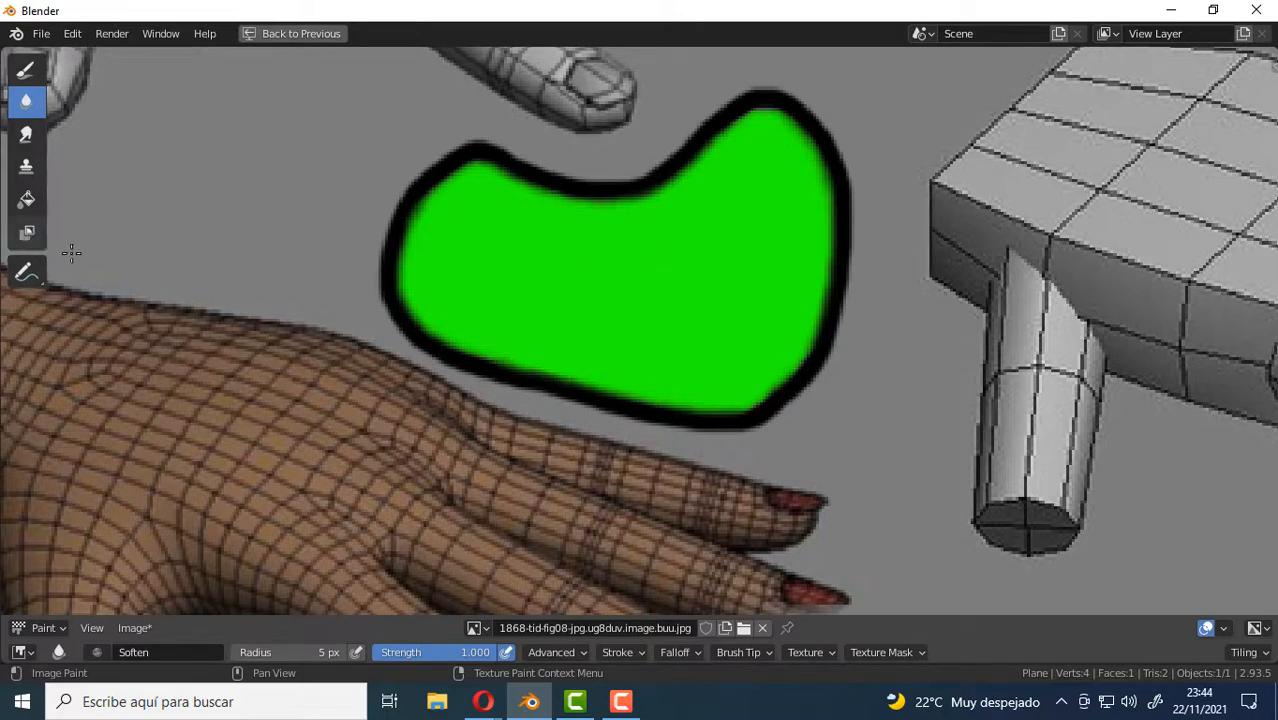
Restore the full Texture Paint layout from the maximized image editor and switch to the Draw tool.
{"action": "scroll", "coordinate": [756, 228], "scroll_direction": "down", "scroll_amount": 3}
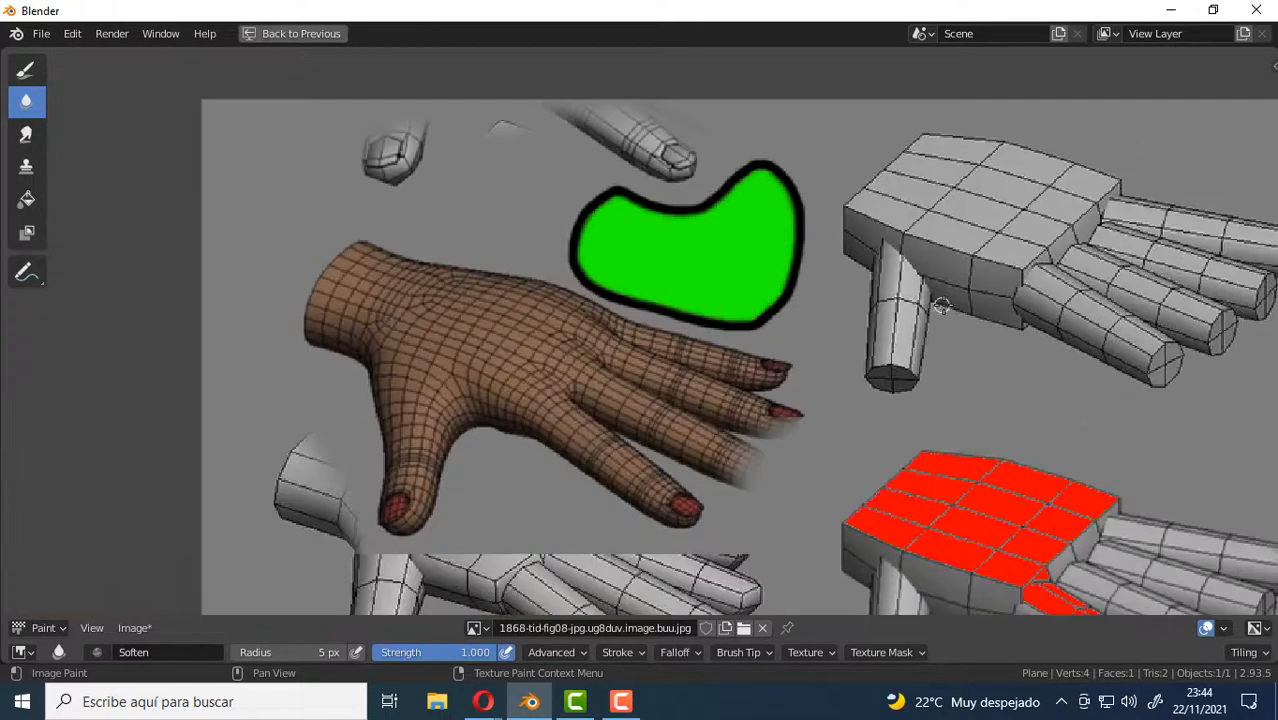
{"action": "middle_click_drag", "start_coordinate": [830, 296], "coordinate": [679, 288]}
{"action": "scroll", "coordinate": [679, 288], "scroll_direction": "down", "scroll_amount": 2}
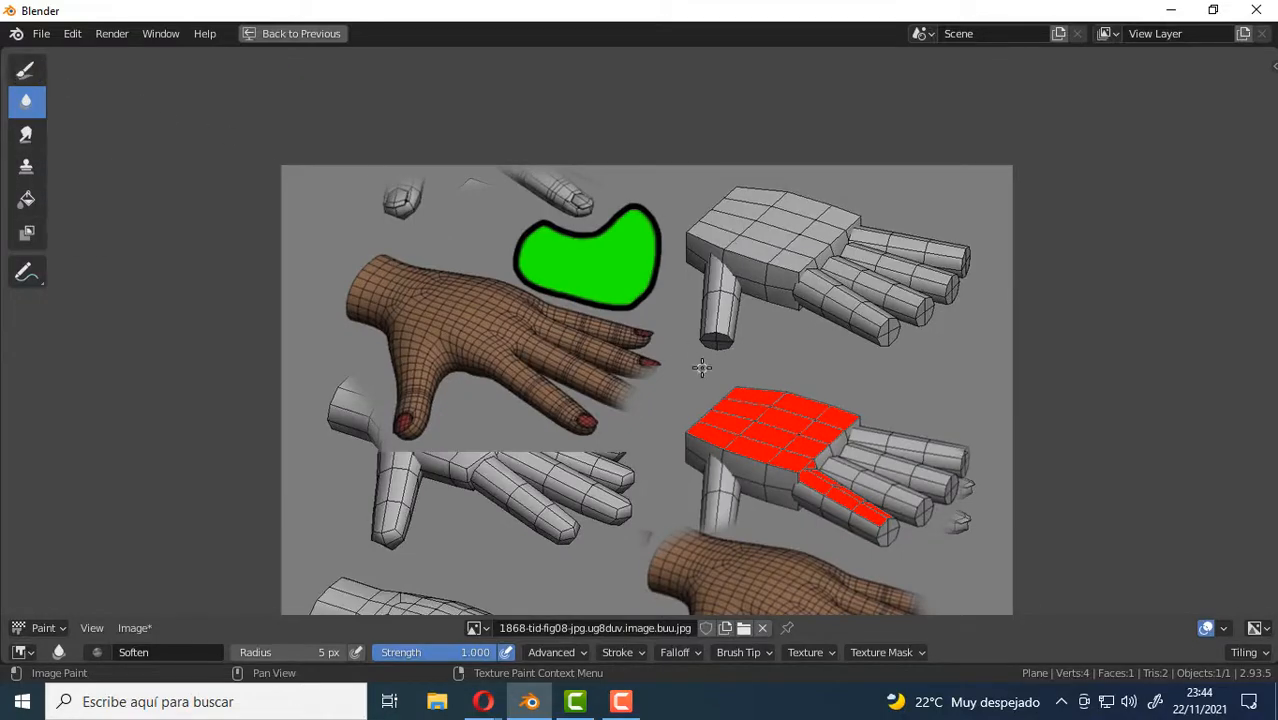
{"action": "key", "text": "ctrl+space"}
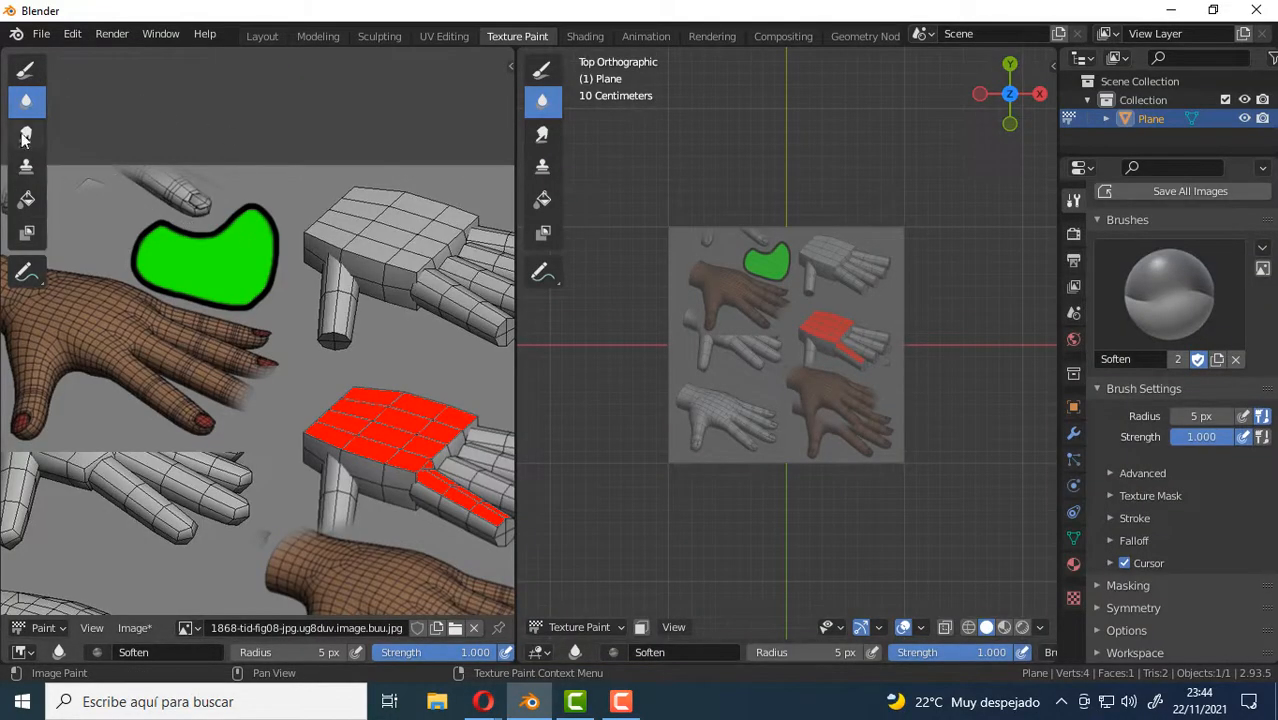
{"action": "left_click", "coordinate": [26, 69]}
{"action": "scroll", "coordinate": [862, 347], "scroll_direction": "down", "scroll_amount": 2}
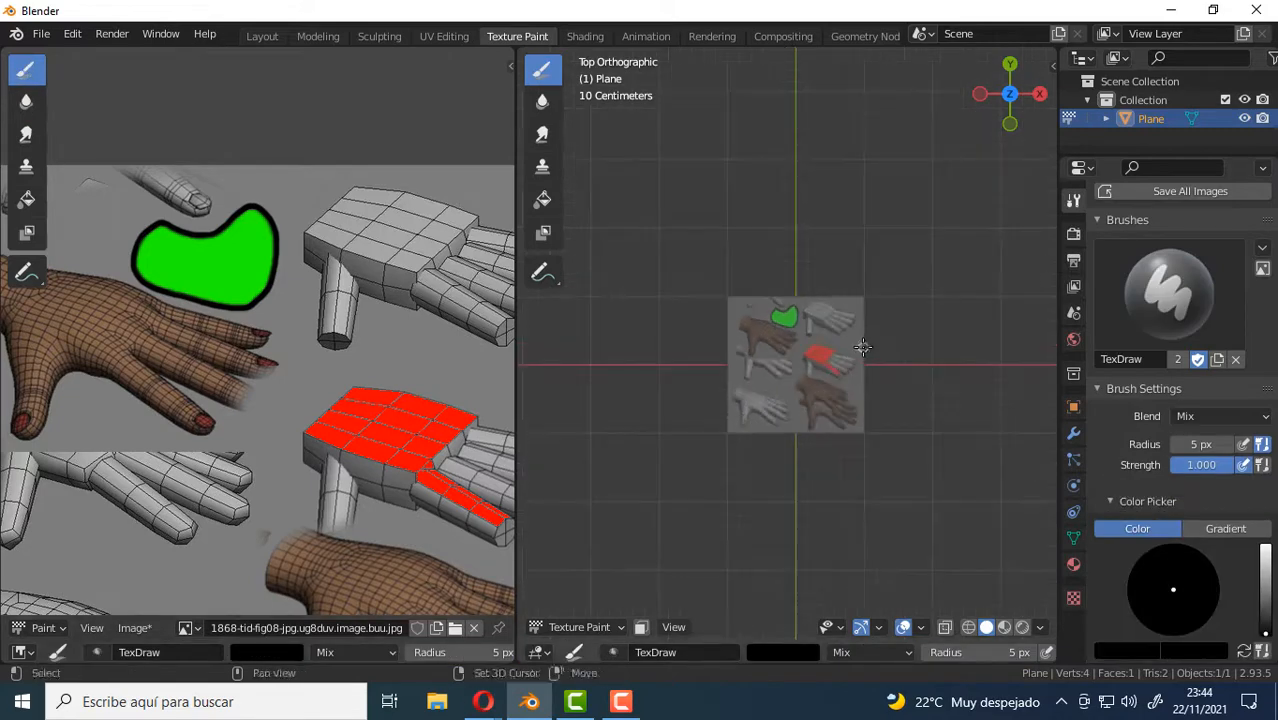
{"action": "mouse_move", "coordinate": [862, 347]}
{"action": "middle_mouse_down"}
{"action": "mouse_move", "coordinate": [875, 333]}
{"action": "mouse_move", "coordinate": [868, 345]}
{"action": "middle_mouse_up"}
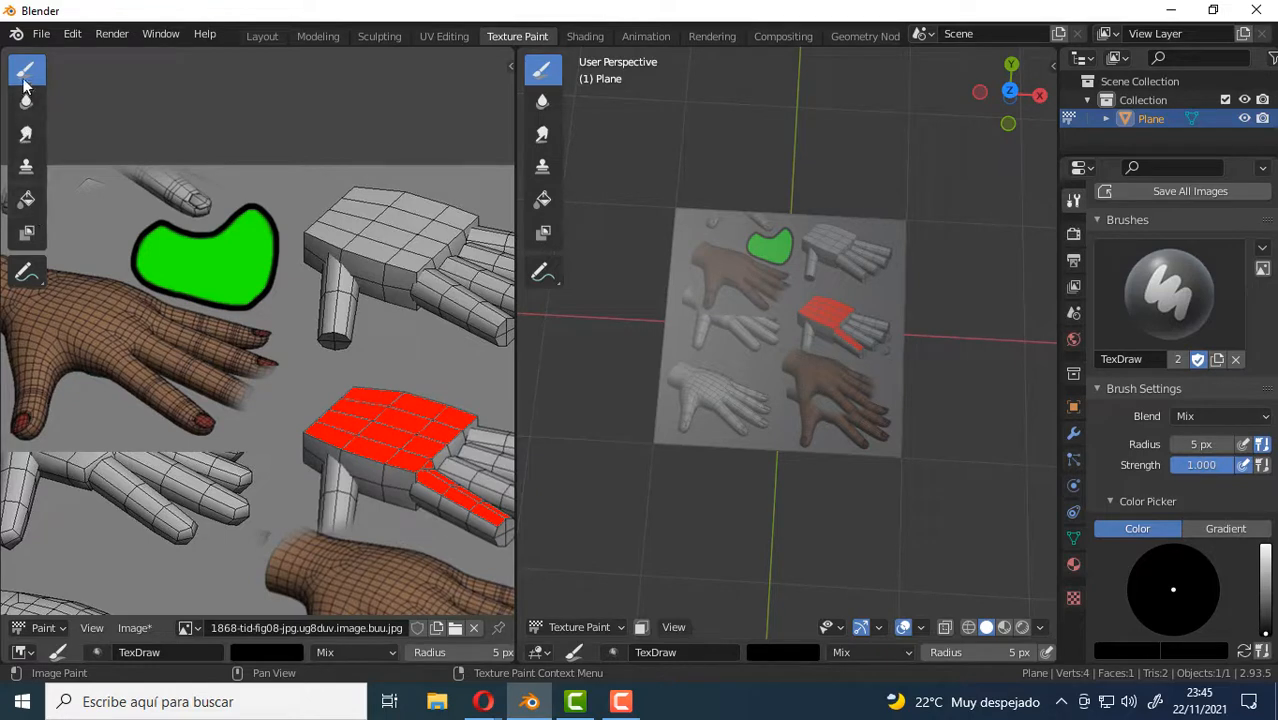
Compare the brush settings of the Draw, Soften and Smear tools, ending on the Draw tool's options.
{"action": "scroll", "coordinate": [1175, 500], "scroll_direction": "down", "scroll_amount": 4}
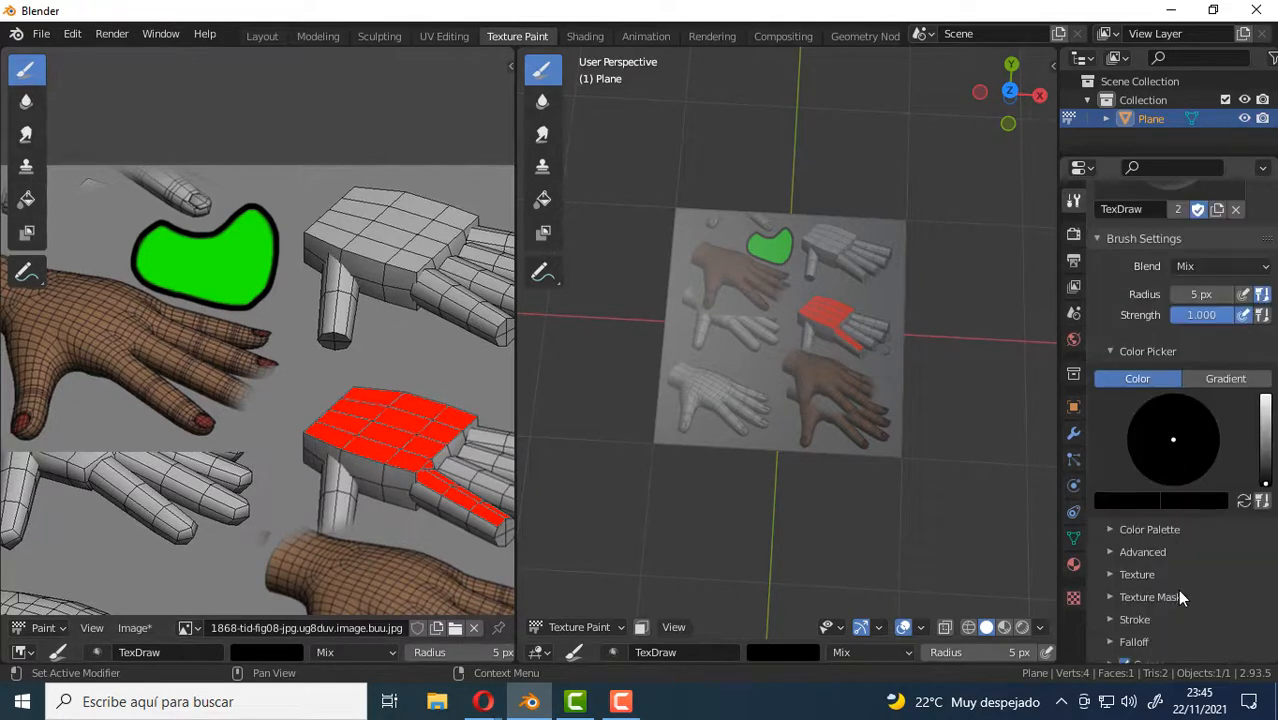
{"action": "left_click", "coordinate": [26, 100]}
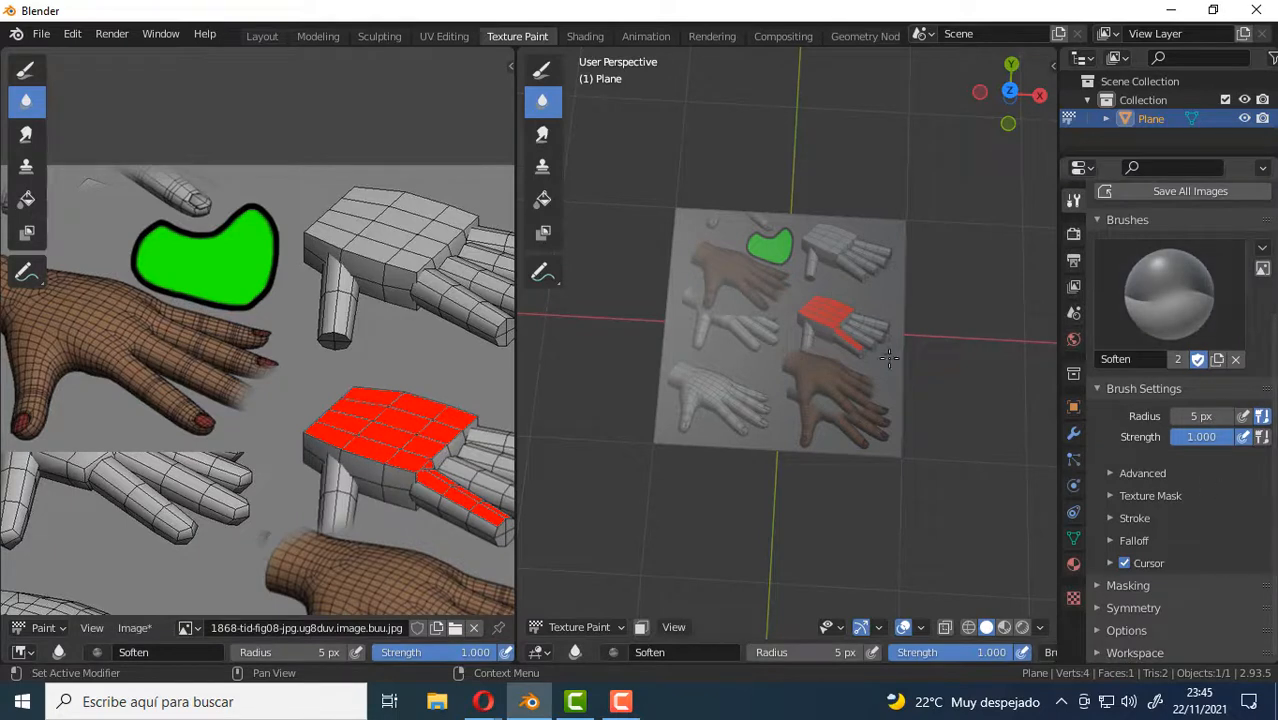
{"action": "left_click", "coordinate": [27, 135]}
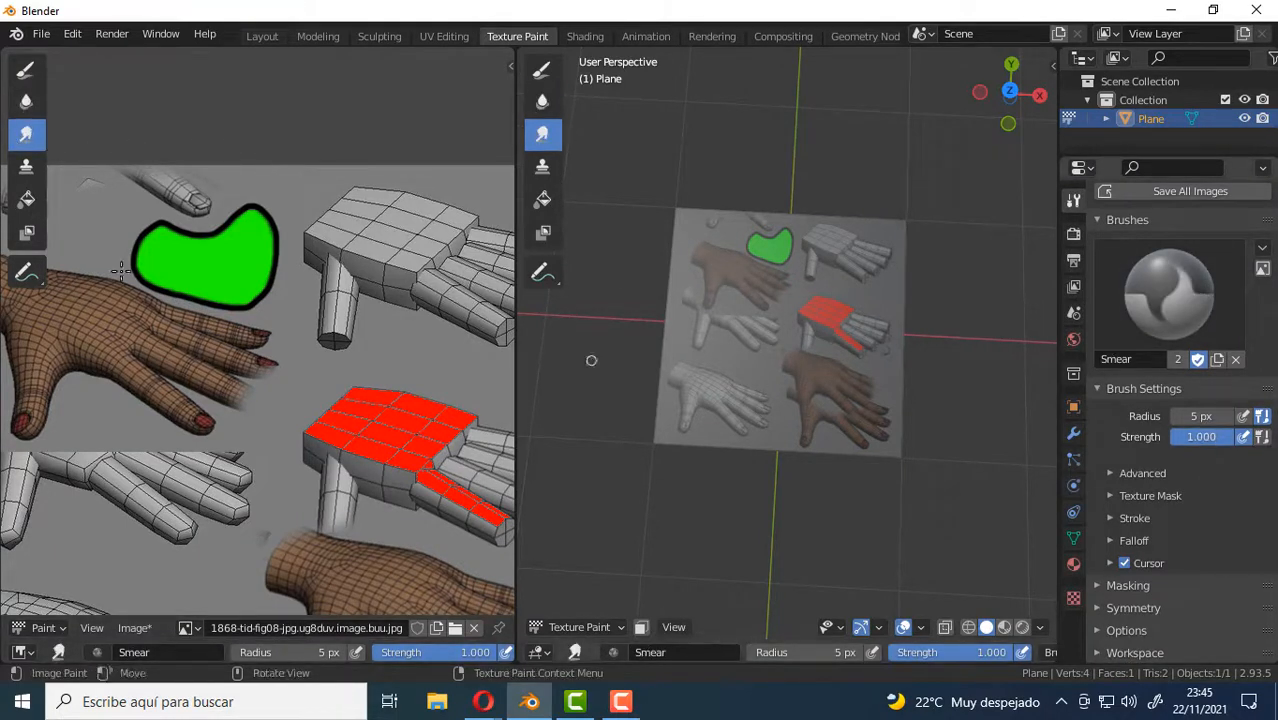
{"action": "left_click", "coordinate": [27, 70]}
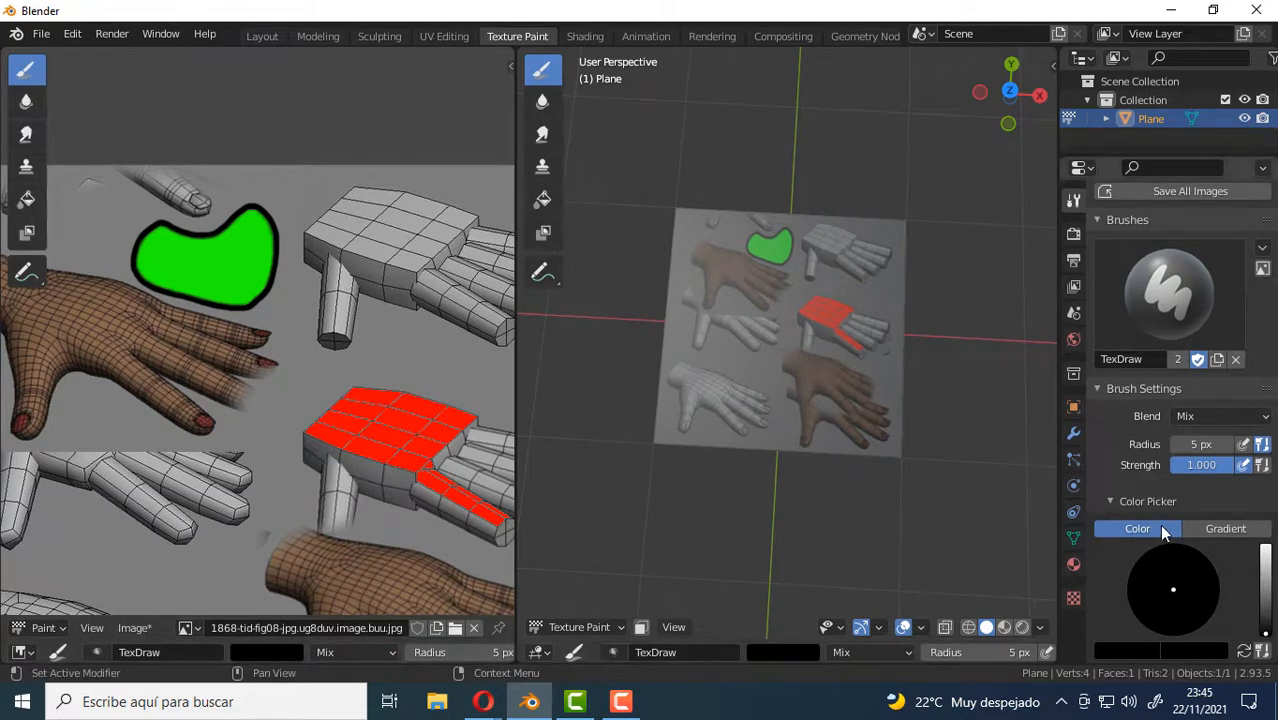
{"action": "scroll", "coordinate": [1190, 532], "scroll_direction": "down", "scroll_amount": 4}
{"action": "scroll", "coordinate": [1230, 592], "scroll_direction": "down", "scroll_amount": 2}
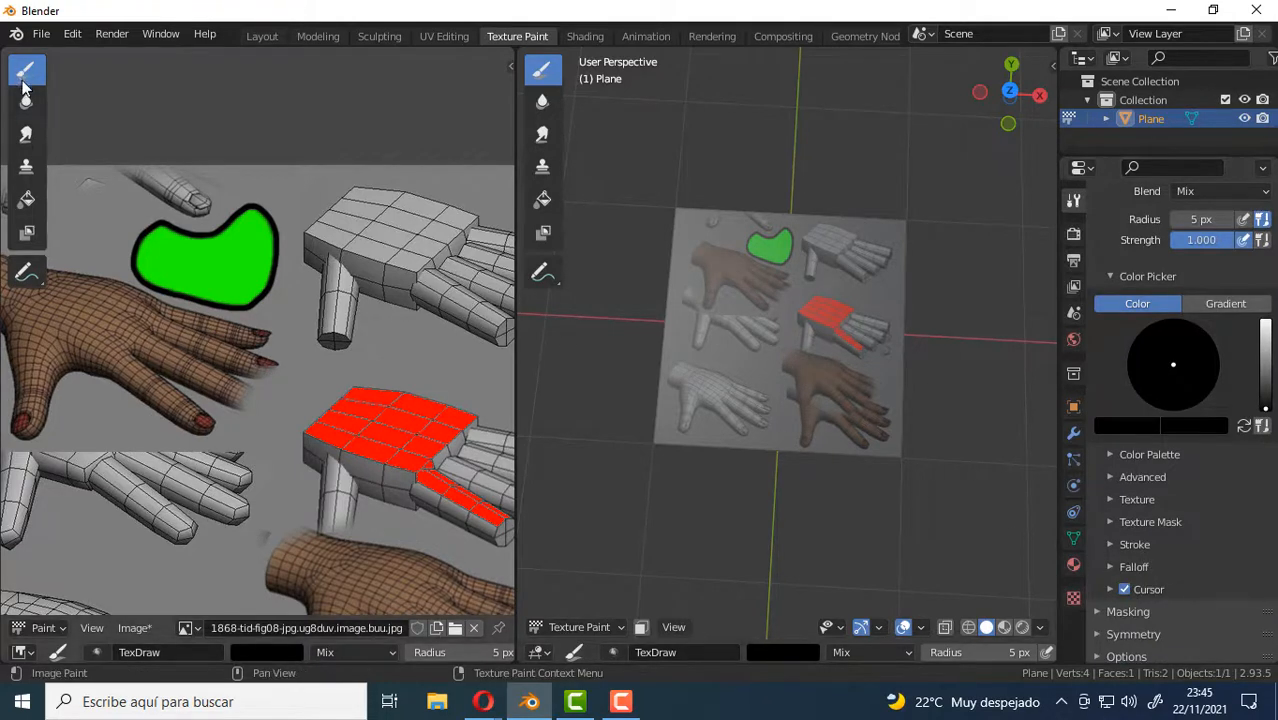
{"action": "scroll", "coordinate": [1174, 518], "scroll_direction": "down", "scroll_amount": 1}
{"action": "scroll", "coordinate": [1174, 518], "scroll_direction": "up", "scroll_amount": 3}
{"action": "scroll", "coordinate": [1174, 518], "scroll_direction": "down", "scroll_amount": 3}
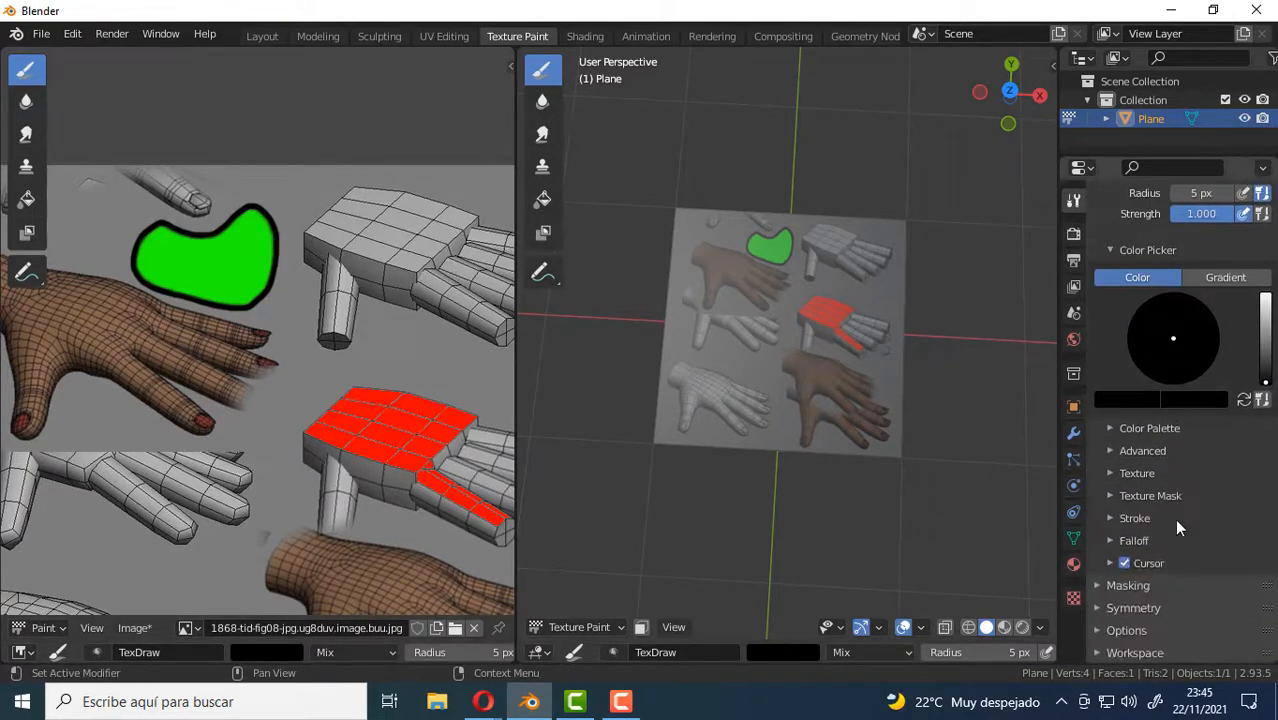
Create a new color palette for the Draw brush and name it "Paleta de colores".
{"action": "middle_click_drag", "start_coordinate": [783, 331], "coordinate": [796, 333]}
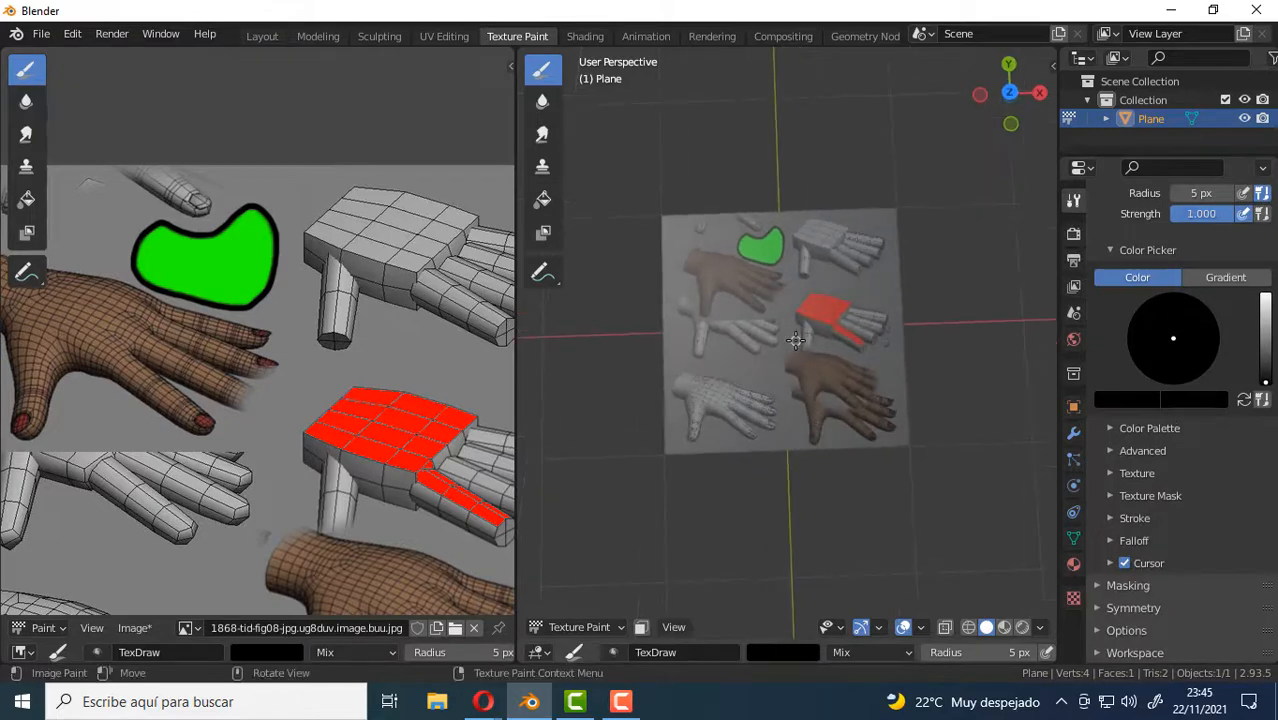
{"action": "scroll", "coordinate": [266, 324], "scroll_direction": "down", "scroll_amount": 3}
{"action": "middle_click_drag", "start_coordinate": [266, 324], "coordinate": [276, 260]}
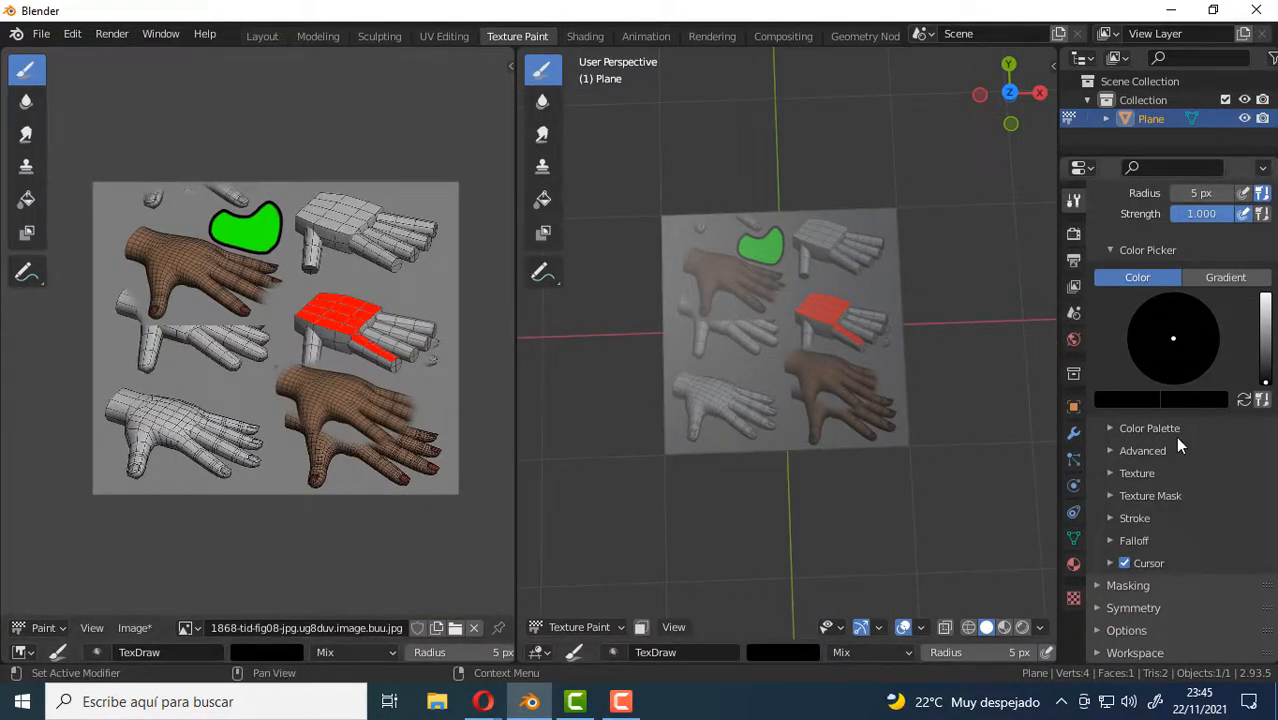
{"action": "left_click", "coordinate": [1112, 428]}
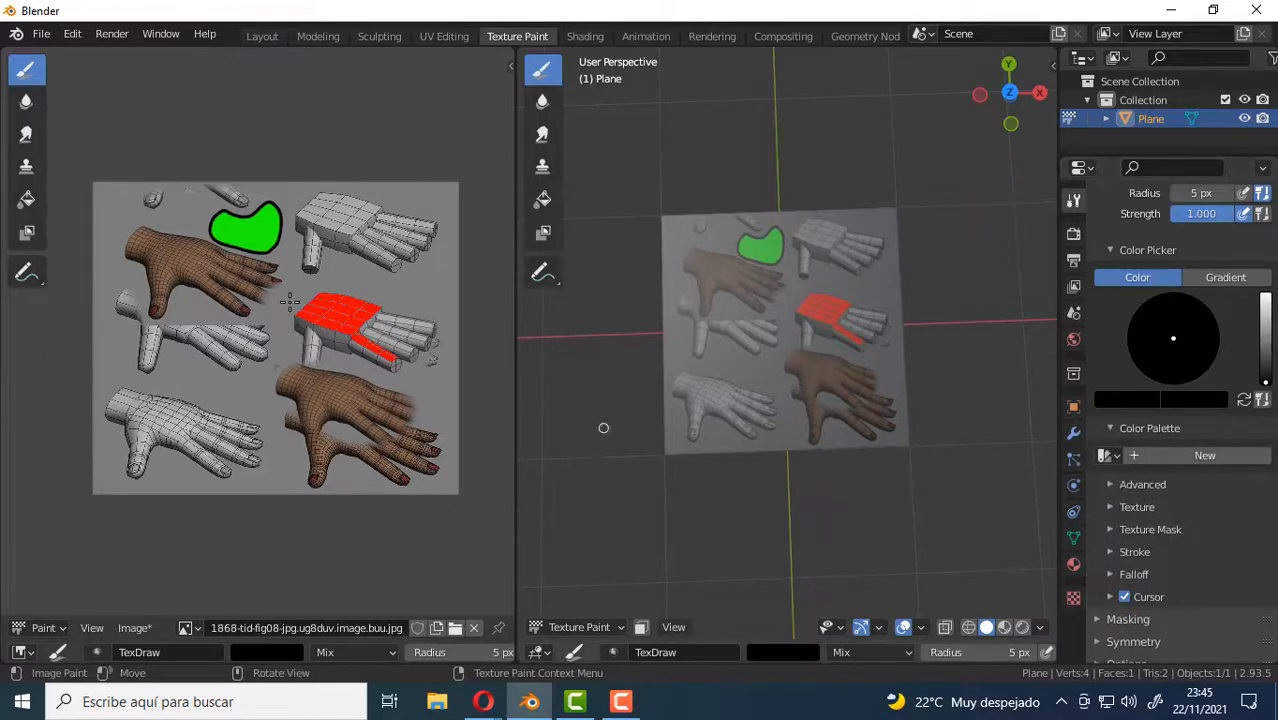
{"action": "scroll", "coordinate": [375, 343], "scroll_direction": "up", "scroll_amount": 3}
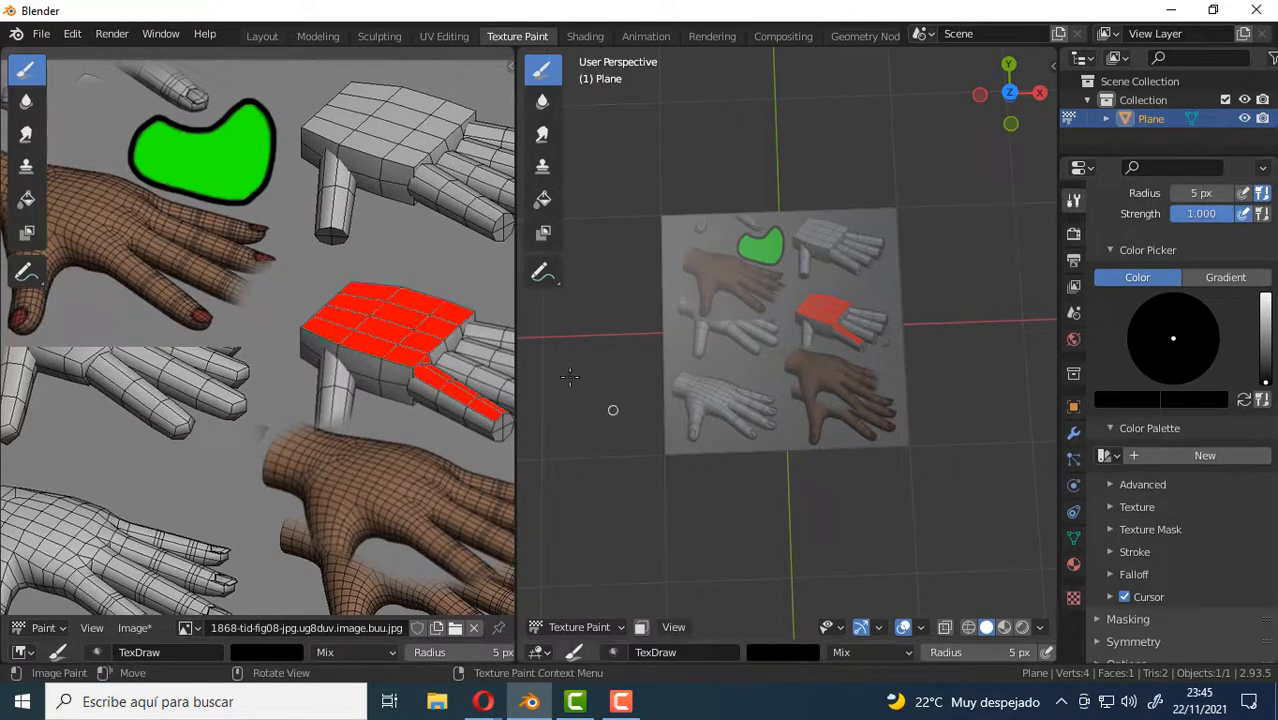
{"action": "left_click", "coordinate": [1167, 456]}
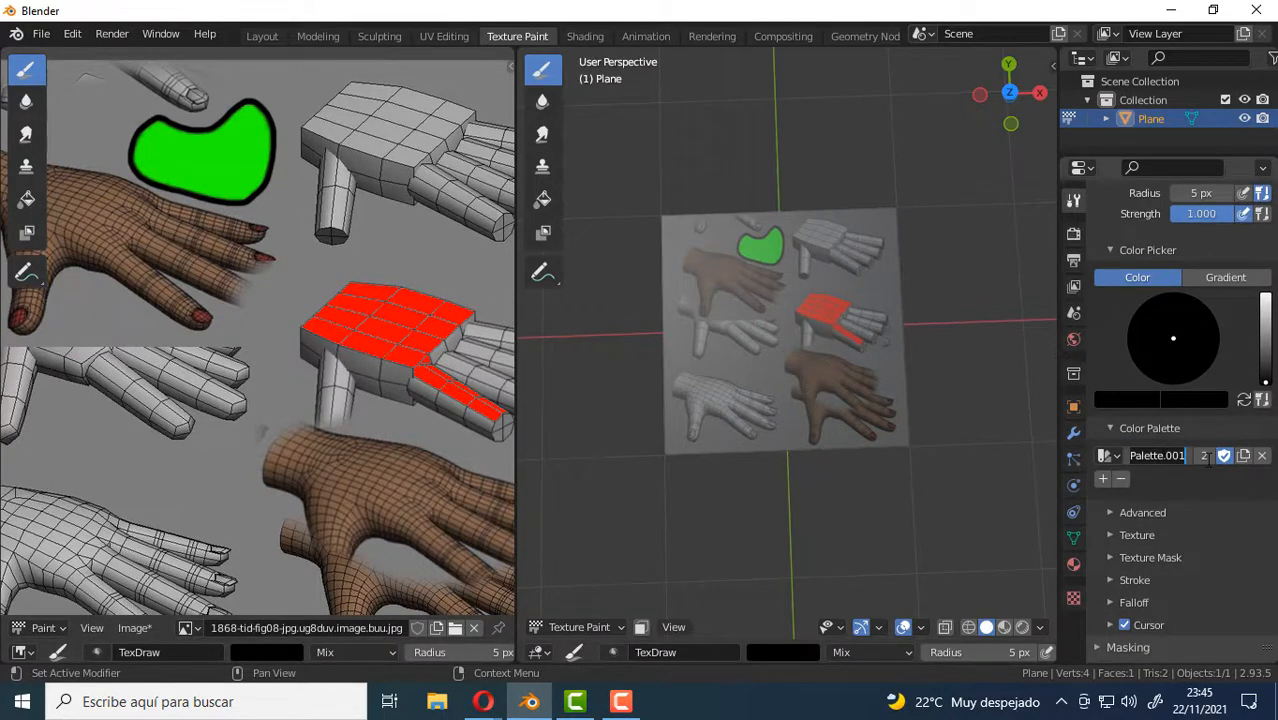
{"action": "type", "text": "Paleta de"}
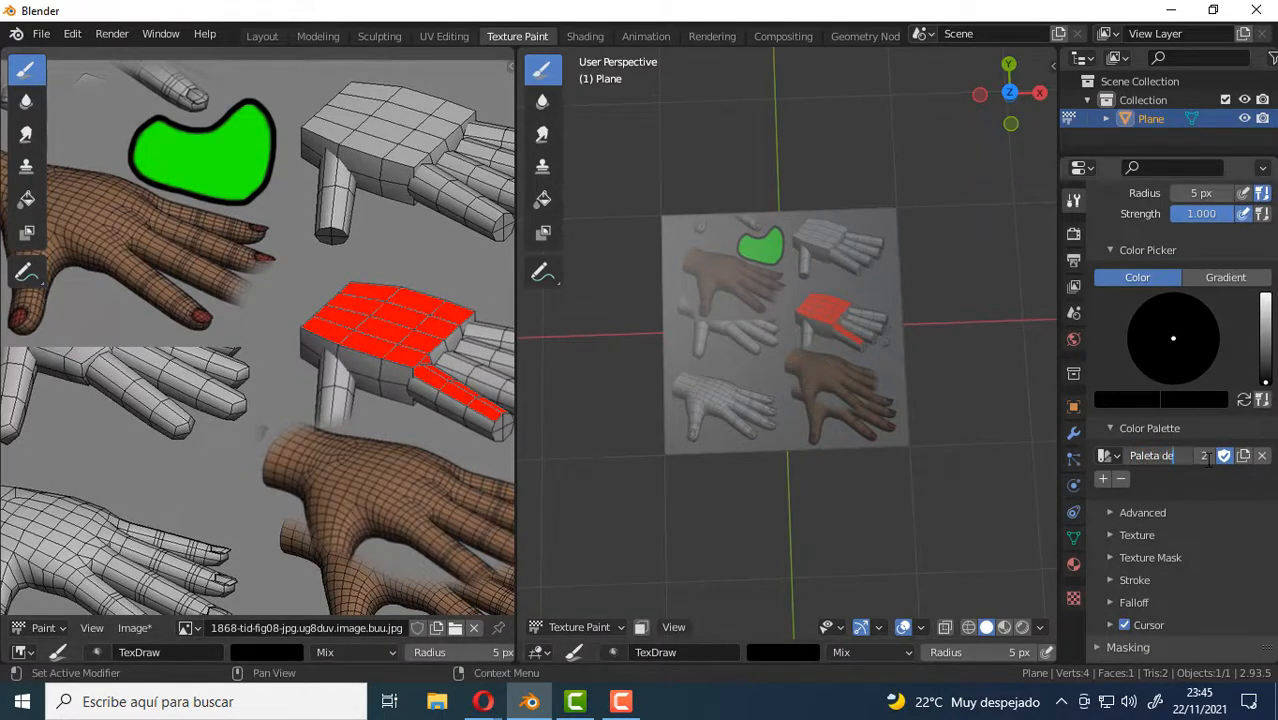
{"action": "type", "text": " colores"}
{"action": "key", "text": "Return"}
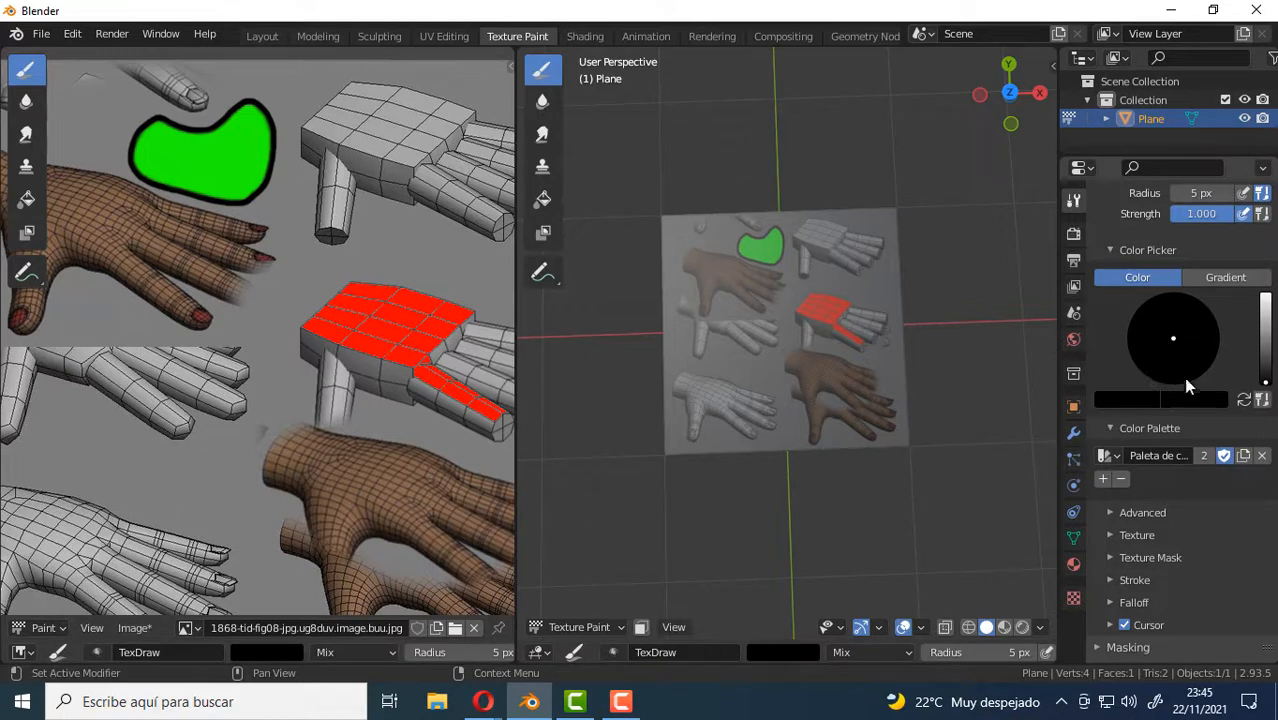
Sample the brown skin color from the upper brown hand and add it to the palette.
{"action": "left_click", "coordinate": [1133, 398]}
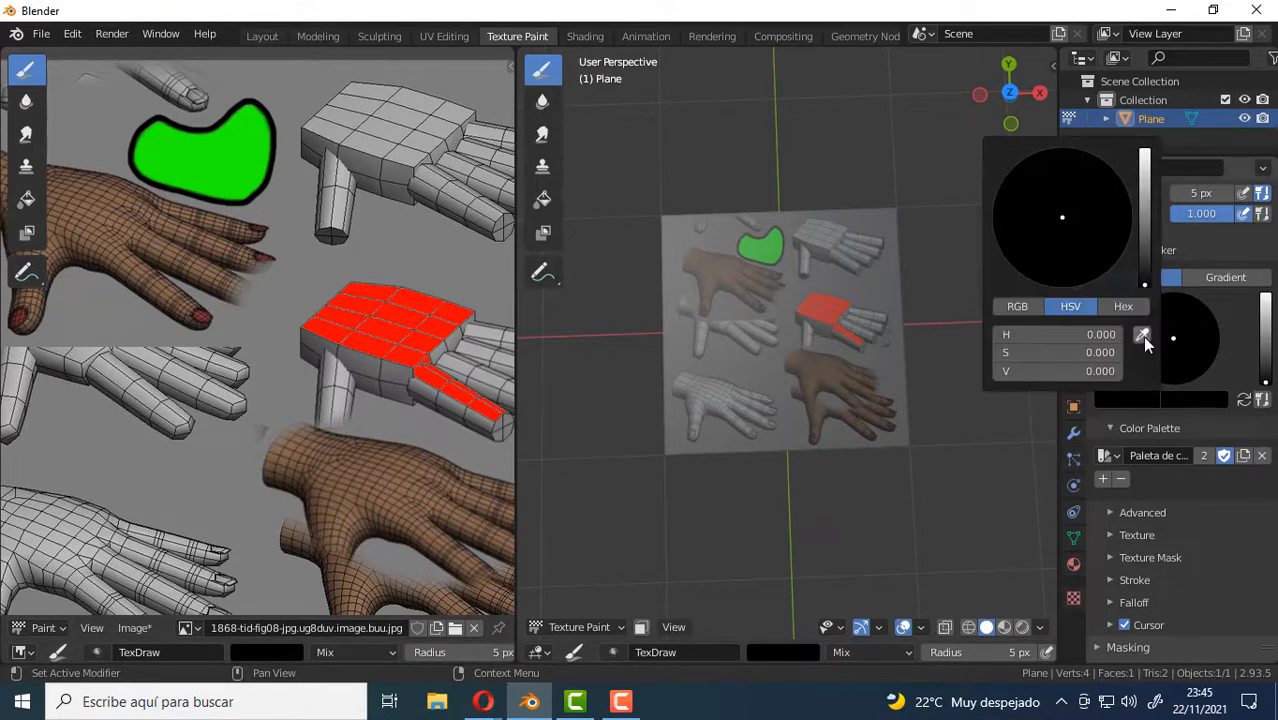
{"action": "left_click", "coordinate": [1128, 400]}
{"action": "left_click", "coordinate": [1142, 336]}
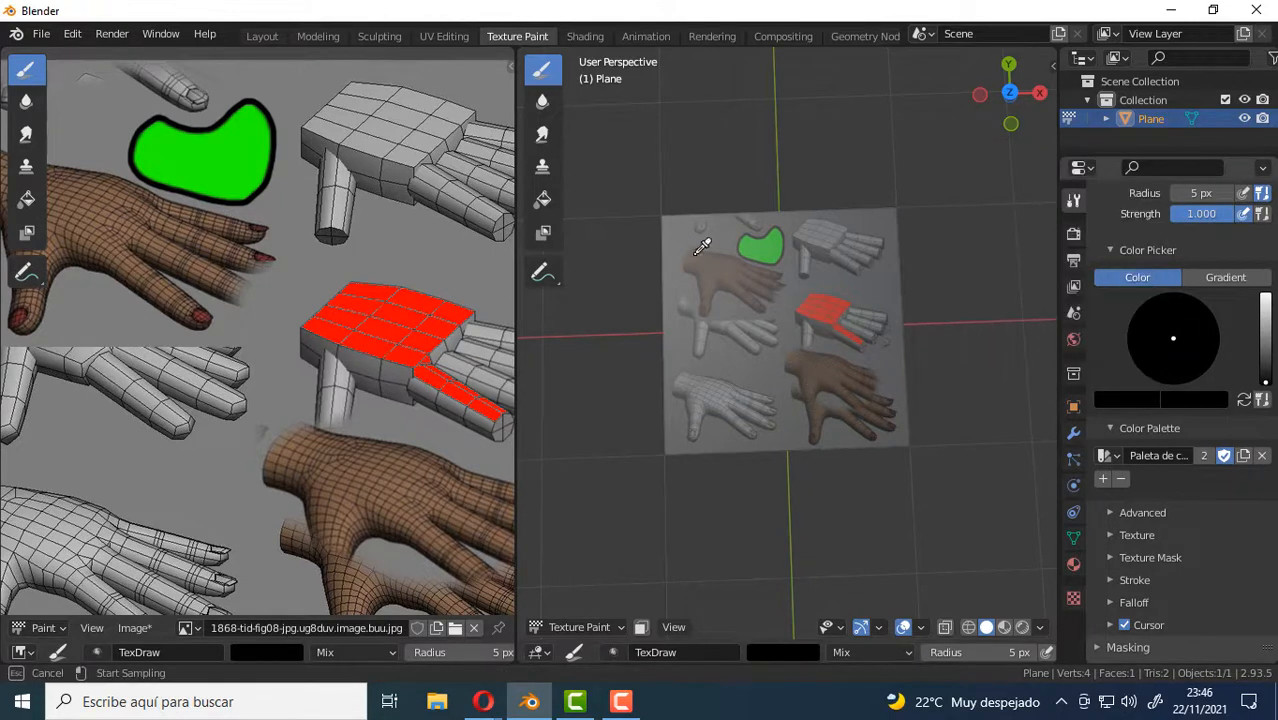
{"action": "left_click", "coordinate": [101, 219]}
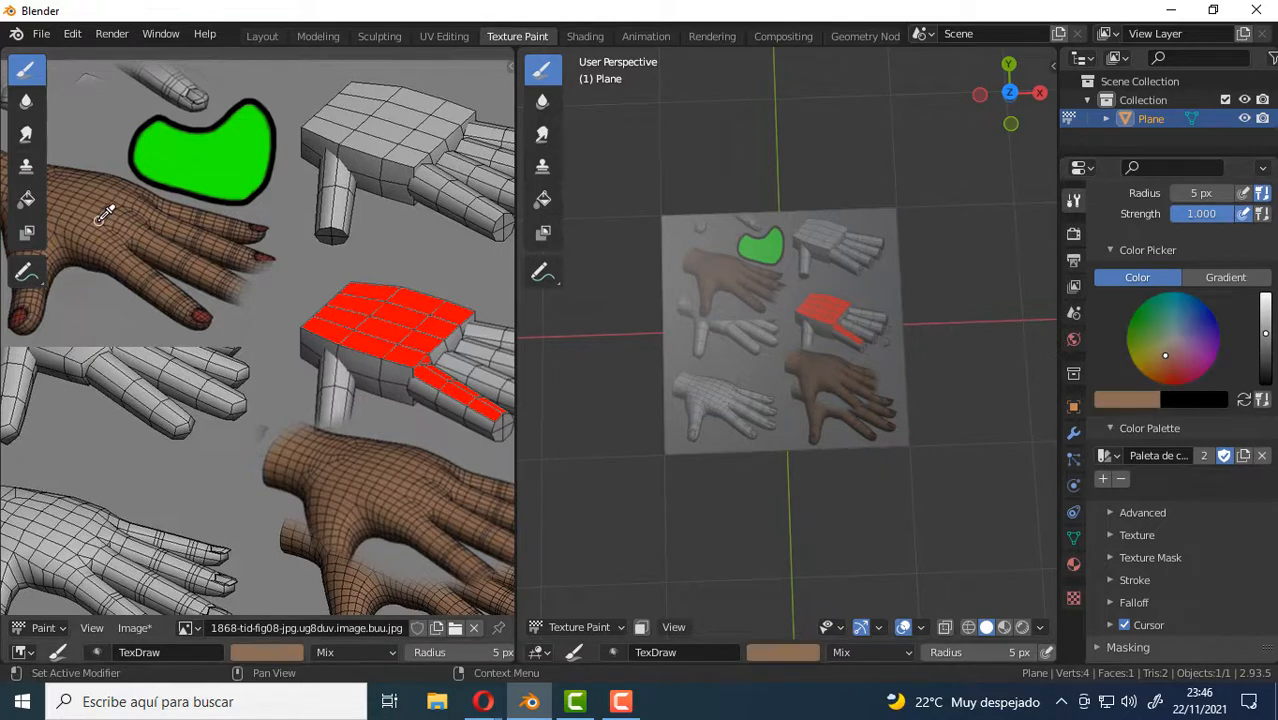
{"action": "left_click", "coordinate": [1103, 480]}
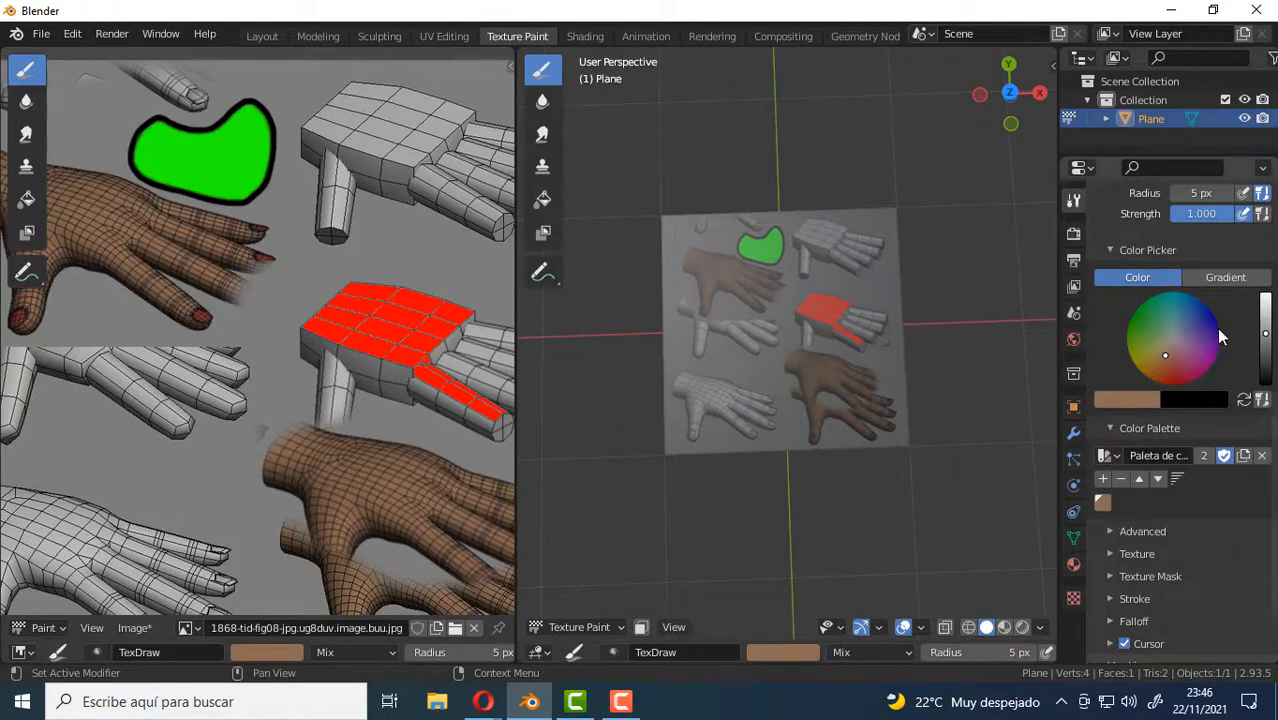
Sample the red from the painted palm of the middle hand and add it to the palette.
{"action": "left_click", "coordinate": [1136, 398]}
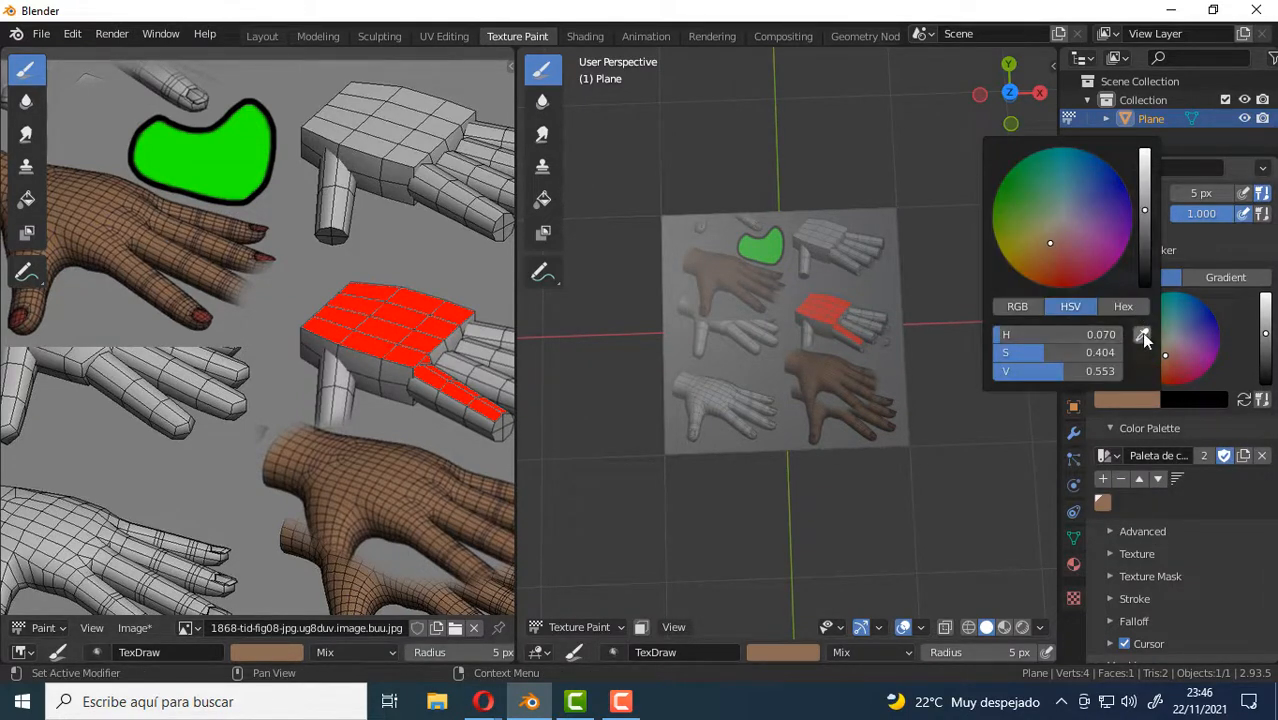
{"action": "left_click", "coordinate": [1141, 332]}
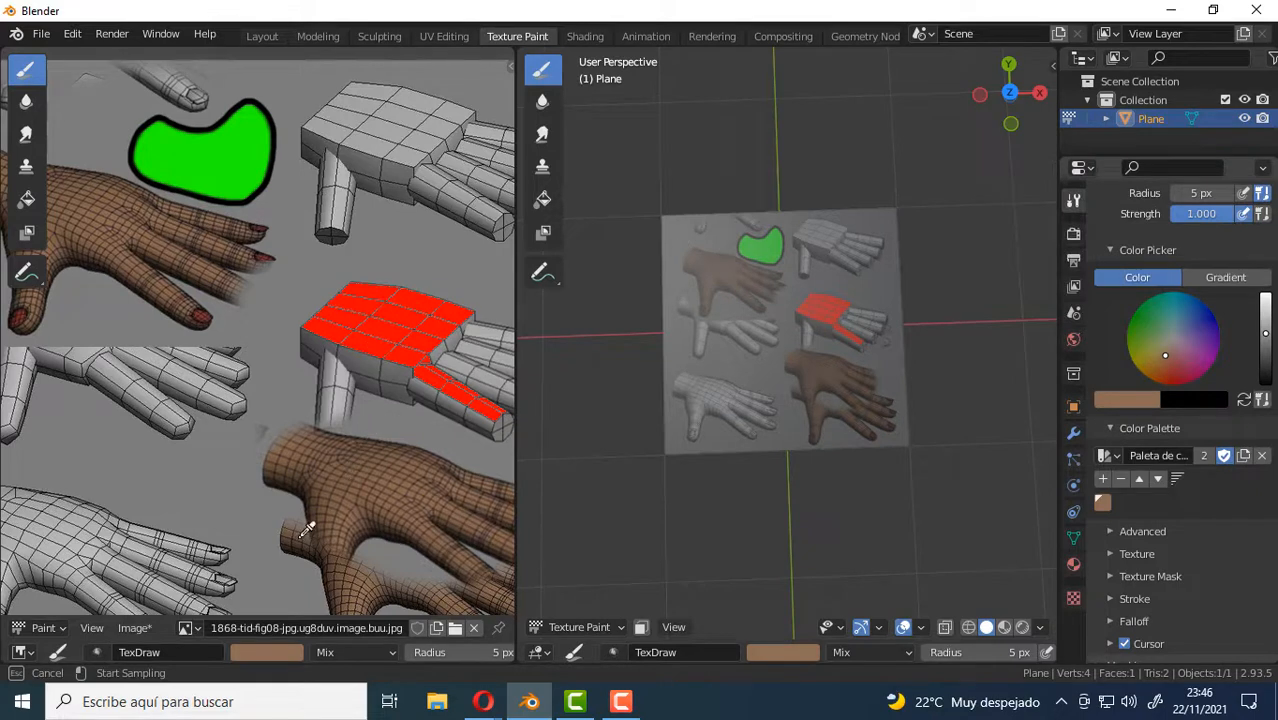
{"action": "left_click", "coordinate": [403, 305]}
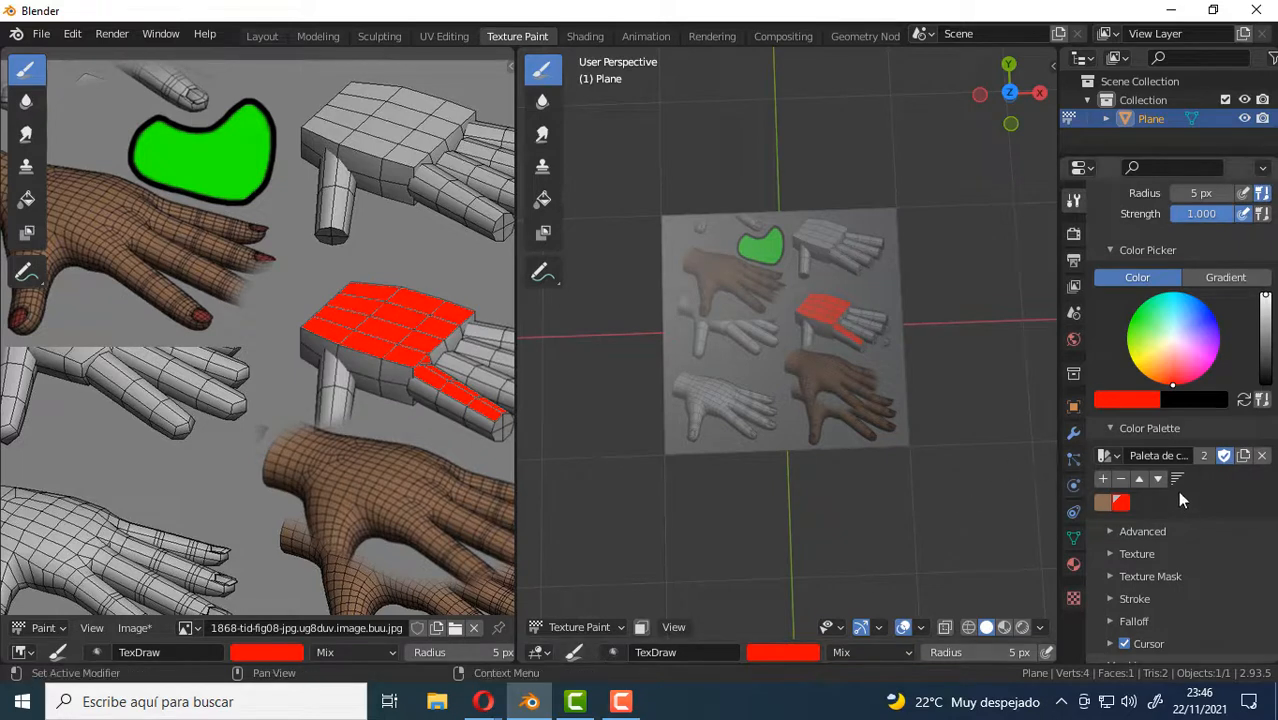
Check the list of available palettes and collapse the Color Palette settings.
{"action": "left_click", "coordinate": [1108, 455]}
{"action": "left_click", "coordinate": [1212, 552]}
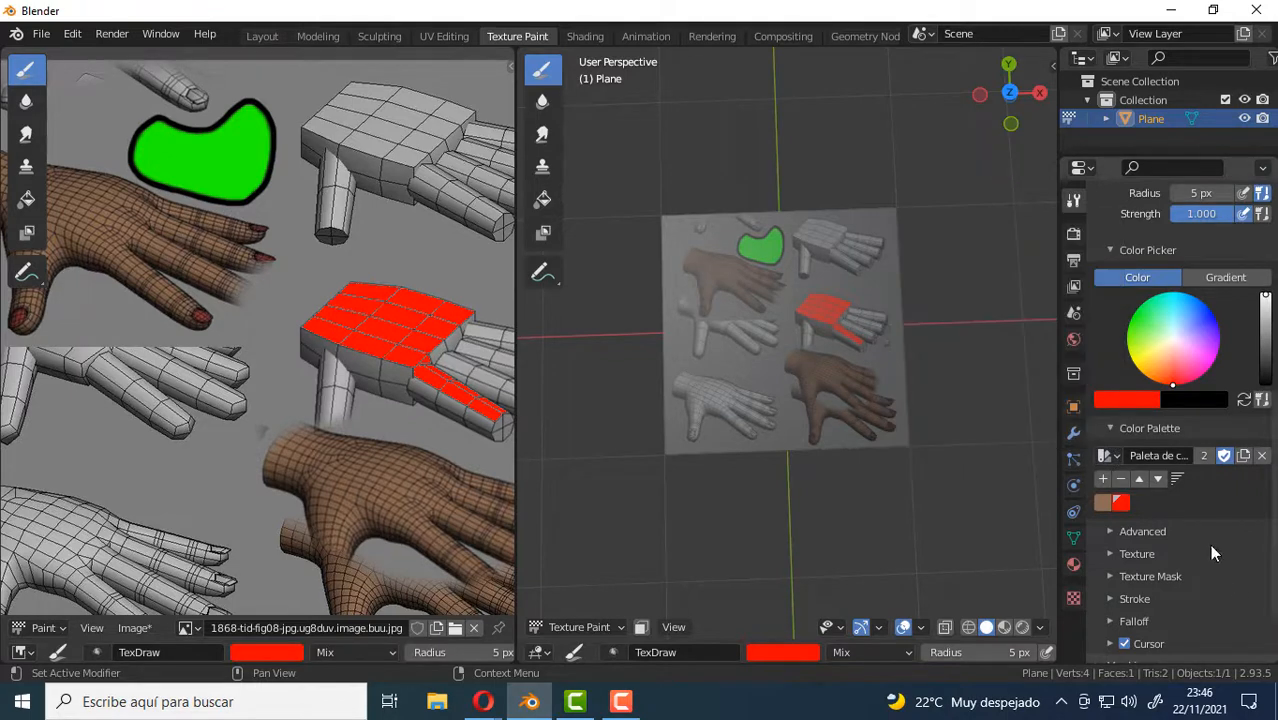
{"action": "left_click", "coordinate": [1136, 440]}
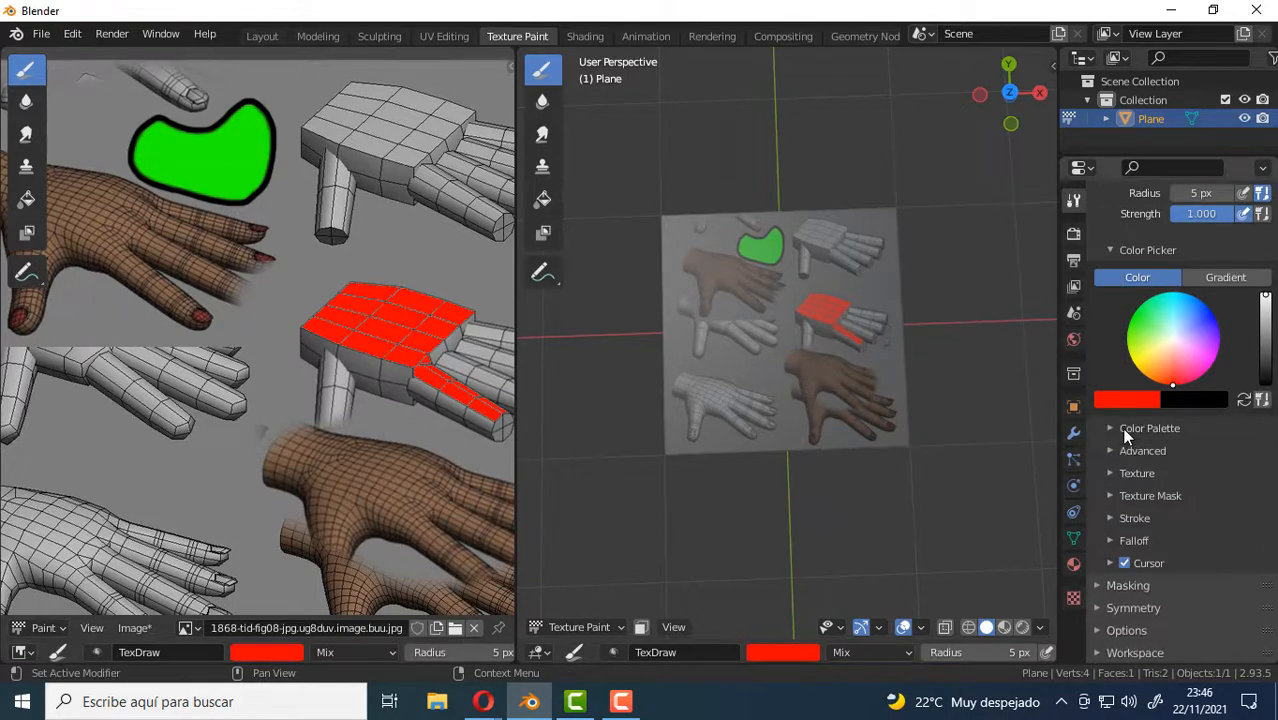
Set the brush to blue with a 61 px radius and paint a large blob over the center of the hand image.
{"action": "scroll", "coordinate": [676, 326], "scroll_direction": "down", "scroll_amount": 1}
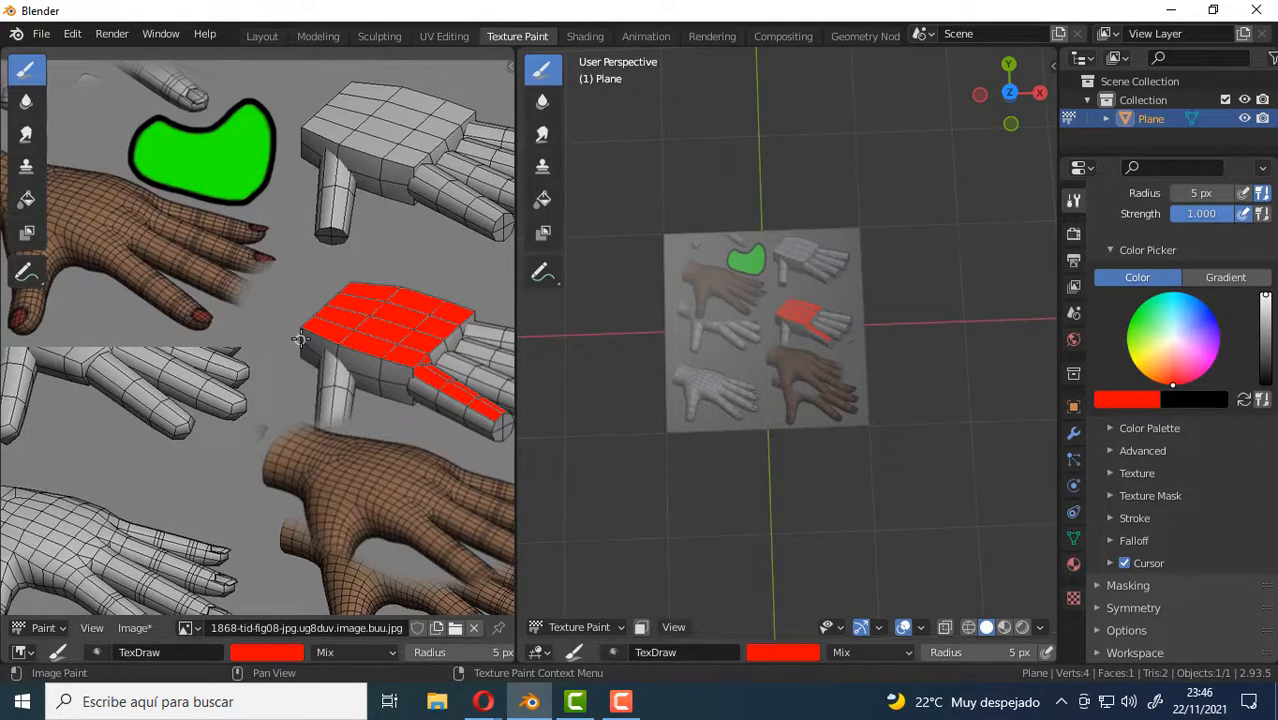
{"action": "key", "text": "Home"}
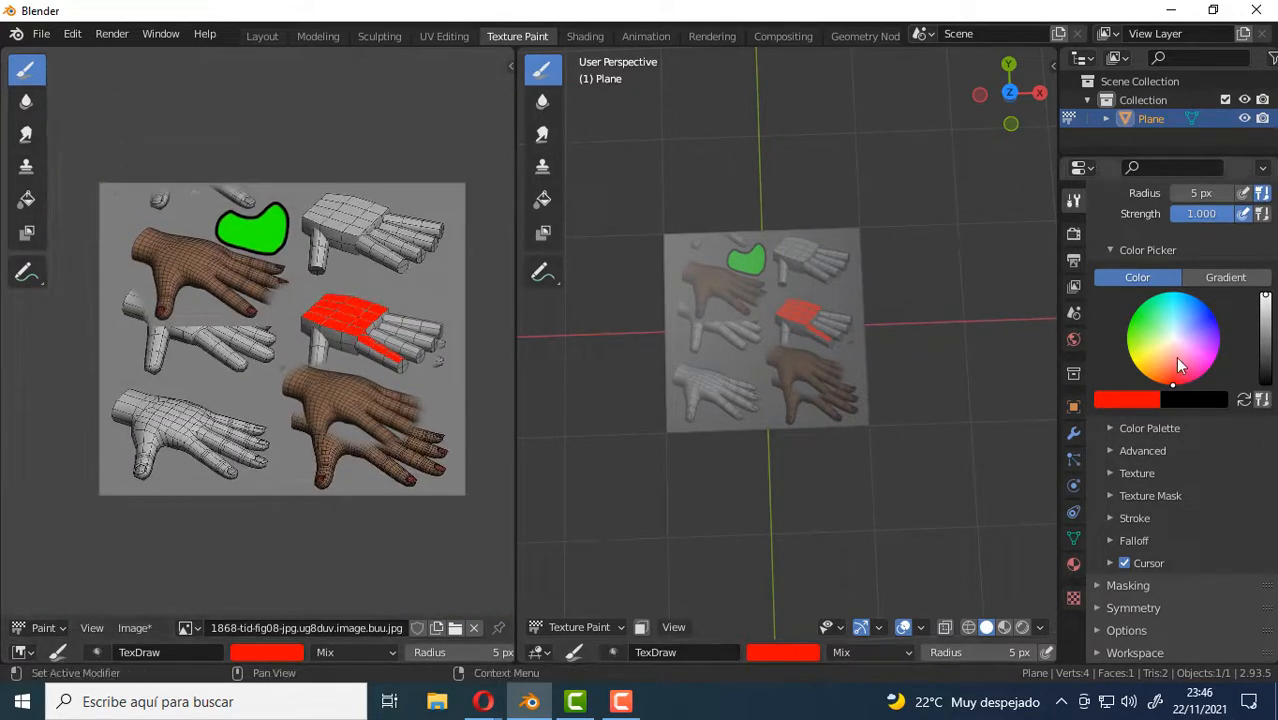
{"action": "left_click", "coordinate": [1179, 374]}
{"action": "left_click_drag", "start_coordinate": [1179, 374], "coordinate": [1200, 306]}
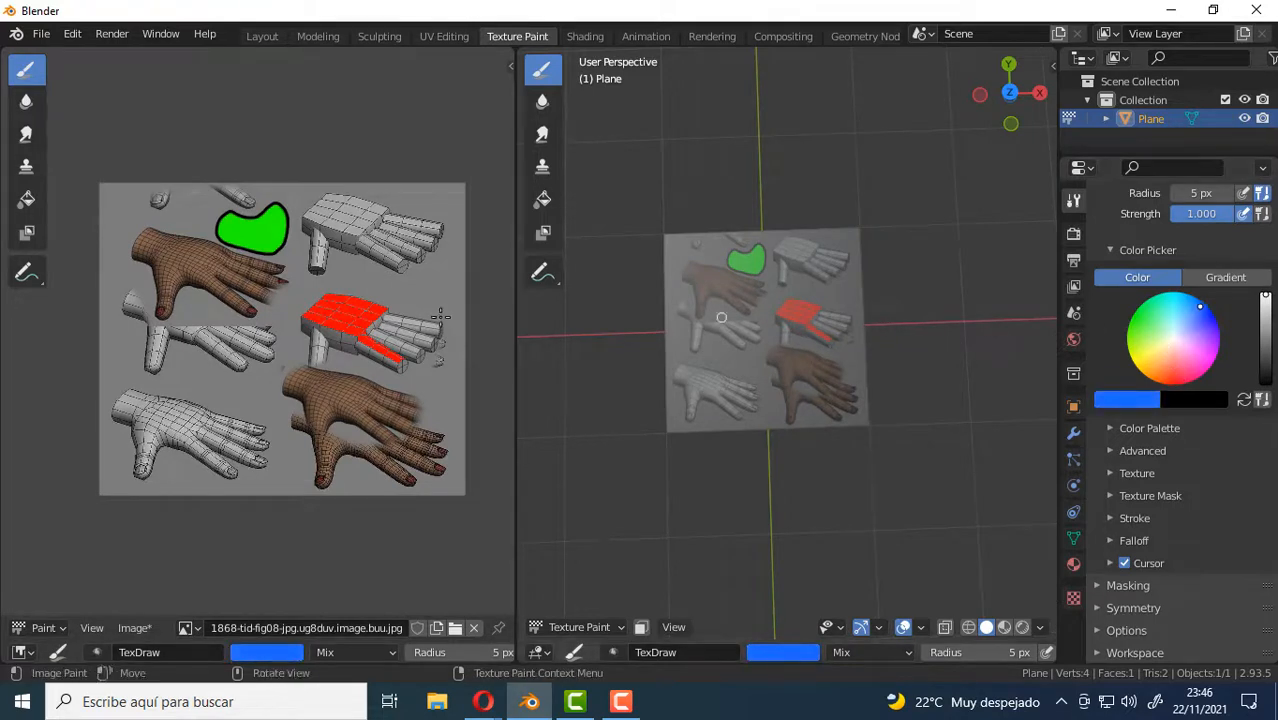
{"action": "mouse_move", "coordinate": [229, 331]}
{"action": "left_mouse_down"}
{"action": "mouse_move", "coordinate": [262, 305]}
{"action": "mouse_move", "coordinate": [235, 325]}
{"action": "mouse_move", "coordinate": [302, 308]}
{"action": "mouse_move", "coordinate": [203, 345]}
{"action": "mouse_move", "coordinate": [265, 330]}
{"action": "mouse_move", "coordinate": [243, 325]}
{"action": "mouse_move", "coordinate": [285, 305]}
{"action": "mouse_move", "coordinate": [271, 314]}
{"action": "mouse_move", "coordinate": [276, 338]}
{"action": "left_mouse_up"}
{"action": "key", "text": "f"}
{"action": "left_click", "coordinate": [215, 345]}
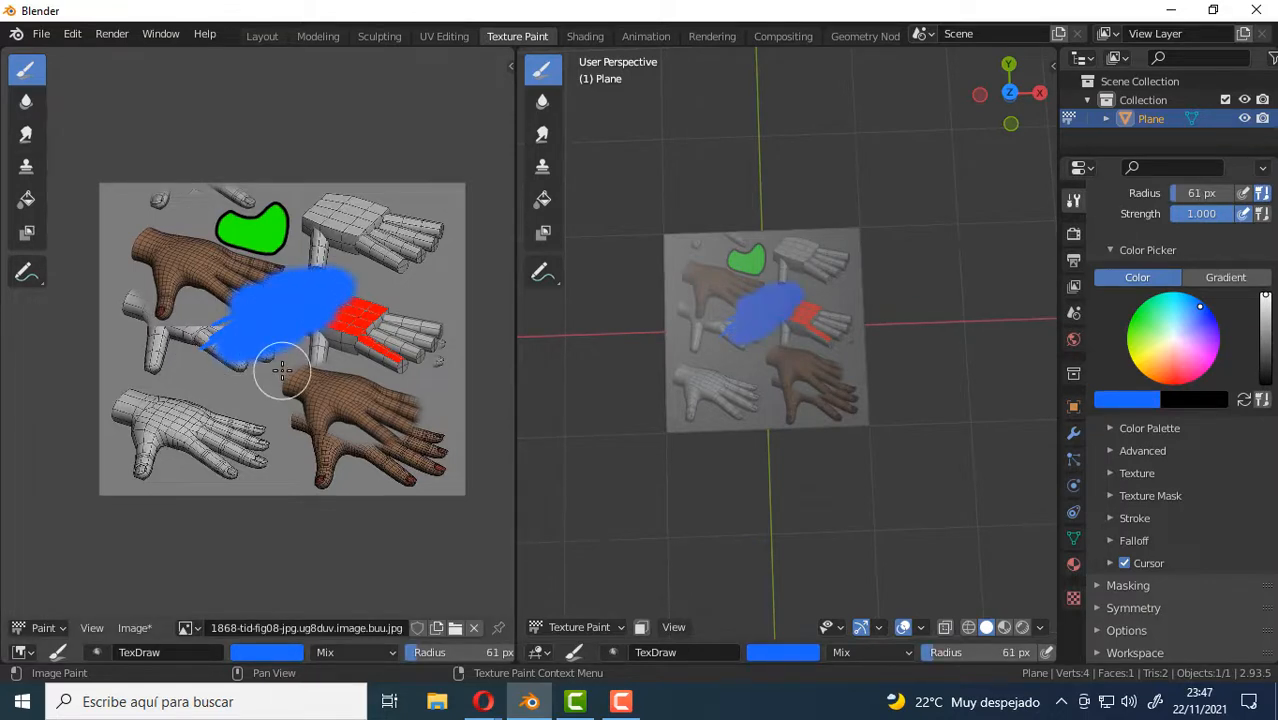
Set the brush color to bright green, about hue 0.338, and paint a blob over the lower part of the blue area.
{"action": "left_click", "coordinate": [1146, 325]}
{"action": "left_click", "coordinate": [1133, 314]}
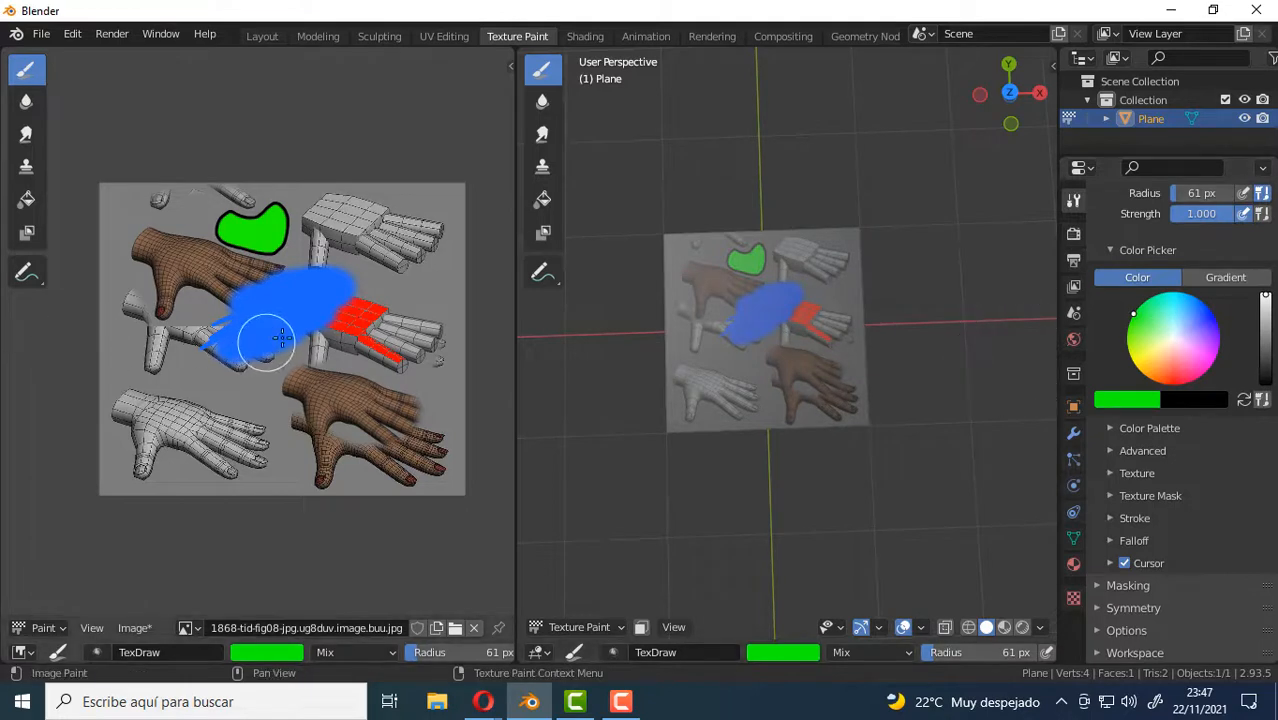
{"action": "mouse_move", "coordinate": [262, 337]}
{"action": "left_mouse_down"}
{"action": "mouse_move", "coordinate": [307, 340]}
{"action": "mouse_move", "coordinate": [265, 348]}
{"action": "mouse_move", "coordinate": [282, 348]}
{"action": "left_mouse_up"}
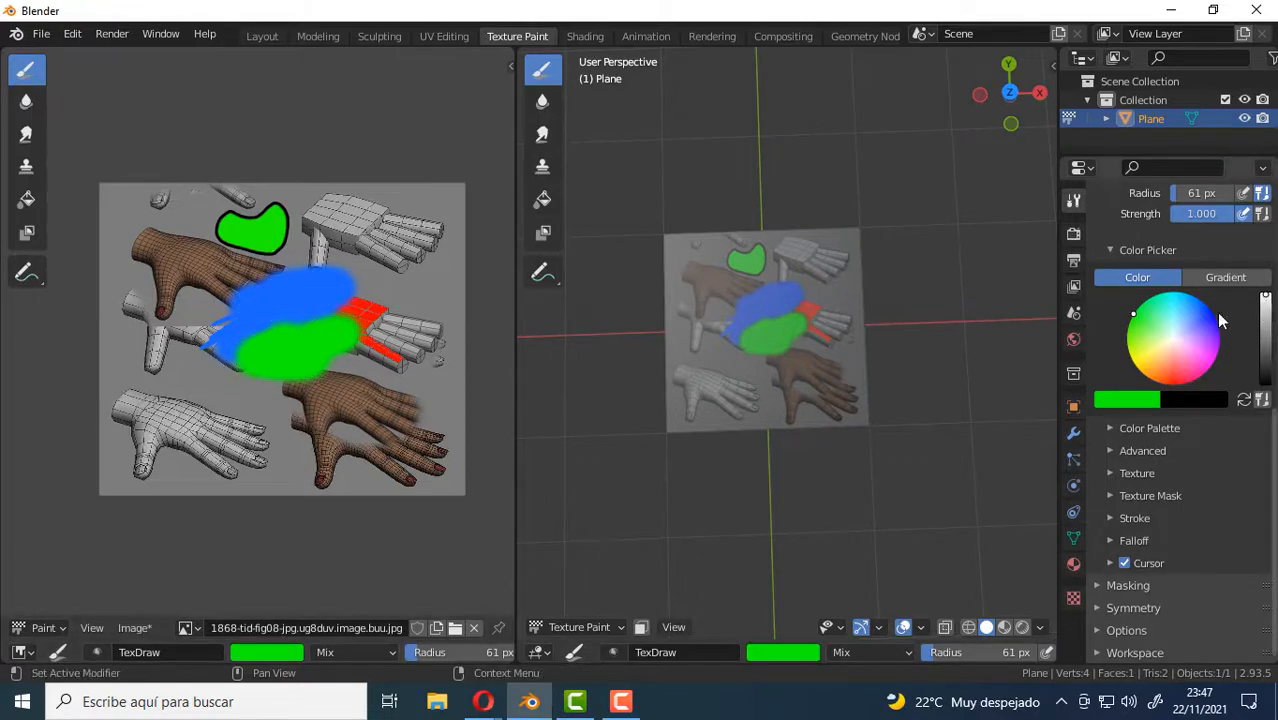
Sample the blue from the central blob as the brush color and paint a blob over the upper-right hand's fingers.
{"action": "left_click", "coordinate": [1143, 401]}
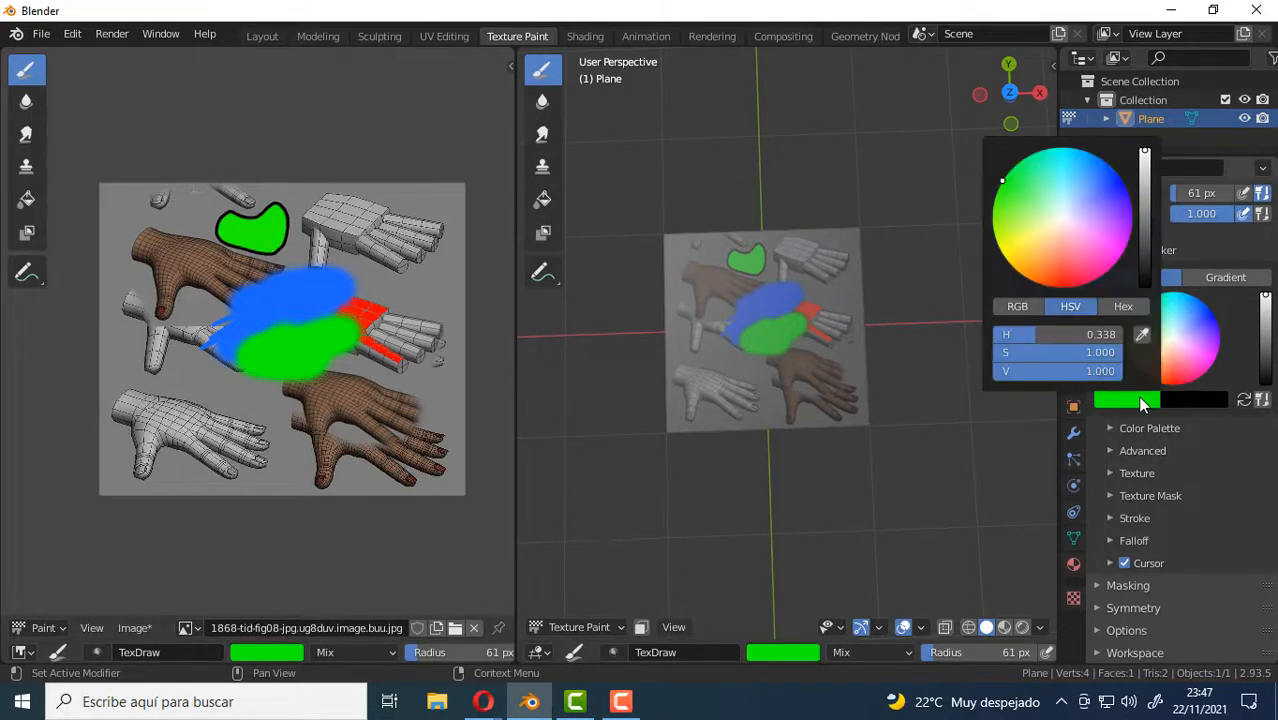
{"action": "left_click", "coordinate": [1142, 334]}
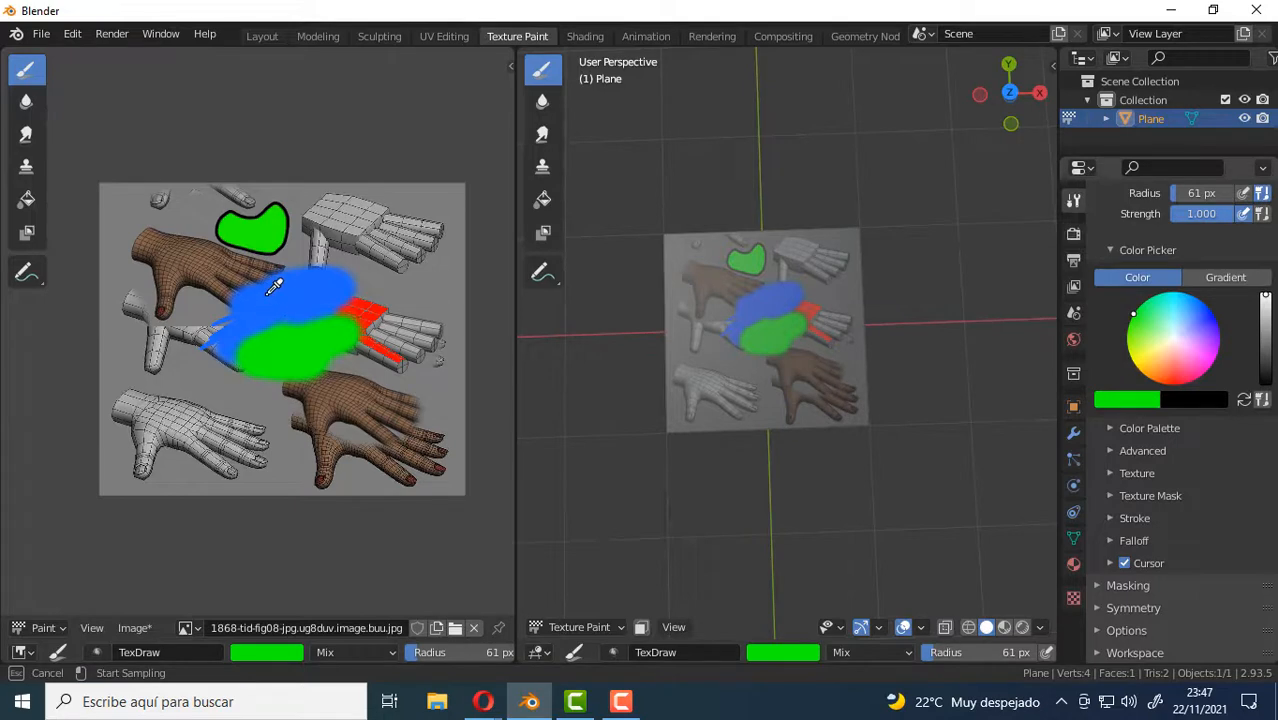
{"action": "left_click", "coordinate": [270, 294]}
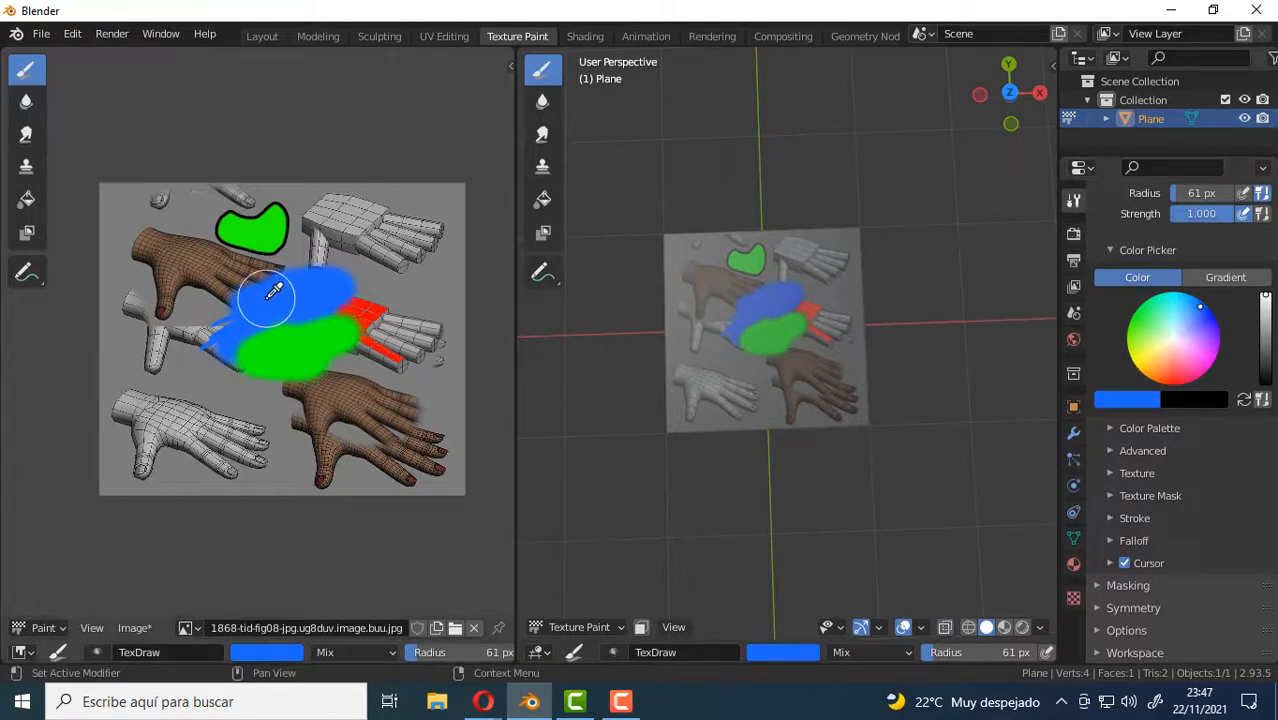
{"action": "mouse_move", "coordinate": [428, 212]}
{"action": "left_mouse_down"}
{"action": "mouse_move", "coordinate": [420, 196]}
{"action": "mouse_move", "coordinate": [428, 205]}
{"action": "left_mouse_up"}
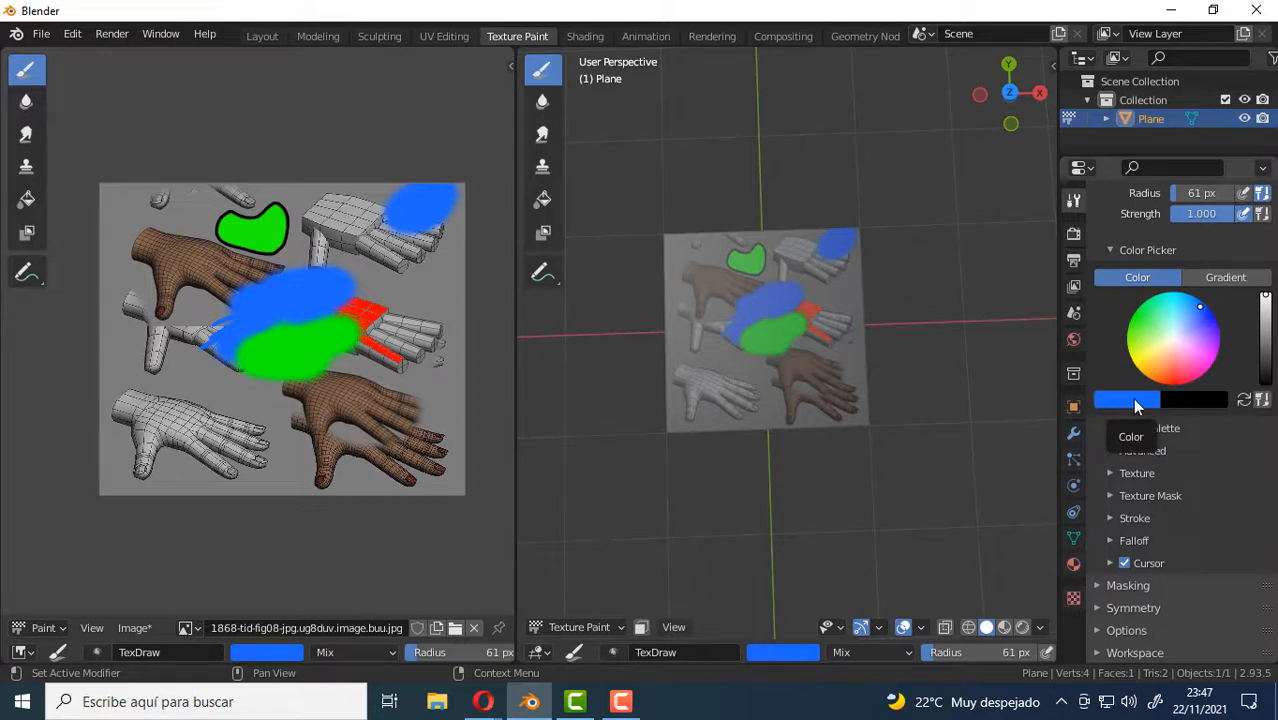
Set the secondary brush color to the green sampled from the outlined shape, and paint a vertical blue stroke over the middle hand's fingers.
{"action": "left_click", "coordinate": [1195, 402]}
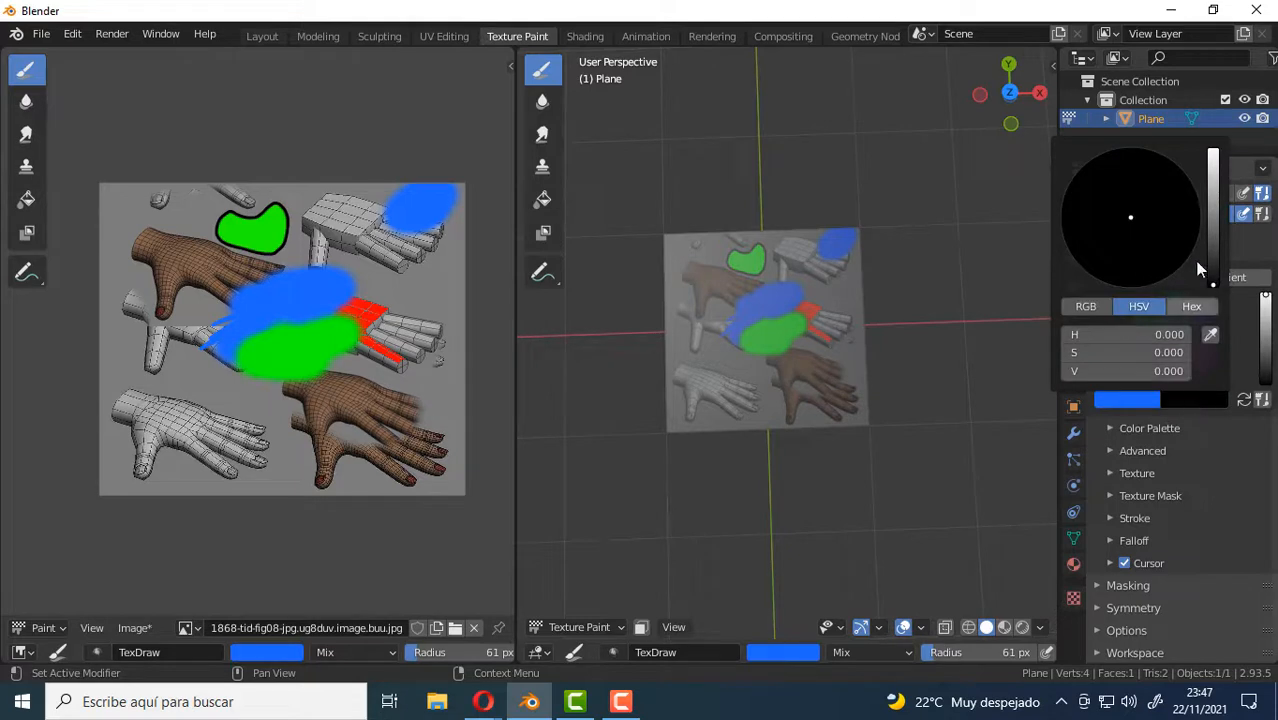
{"action": "left_click_drag", "start_coordinate": [1213, 285], "coordinate": [1213, 276]}
{"action": "left_click", "coordinate": [1210, 340]}
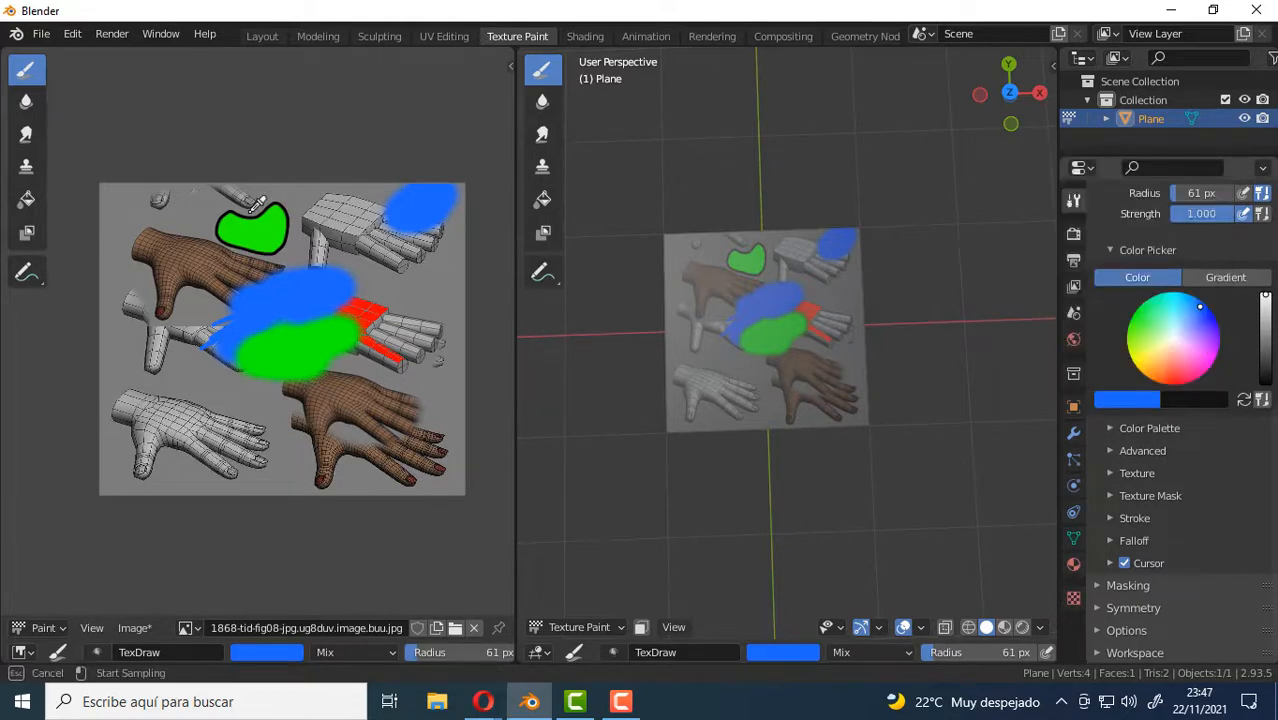
{"action": "left_click", "coordinate": [255, 232]}
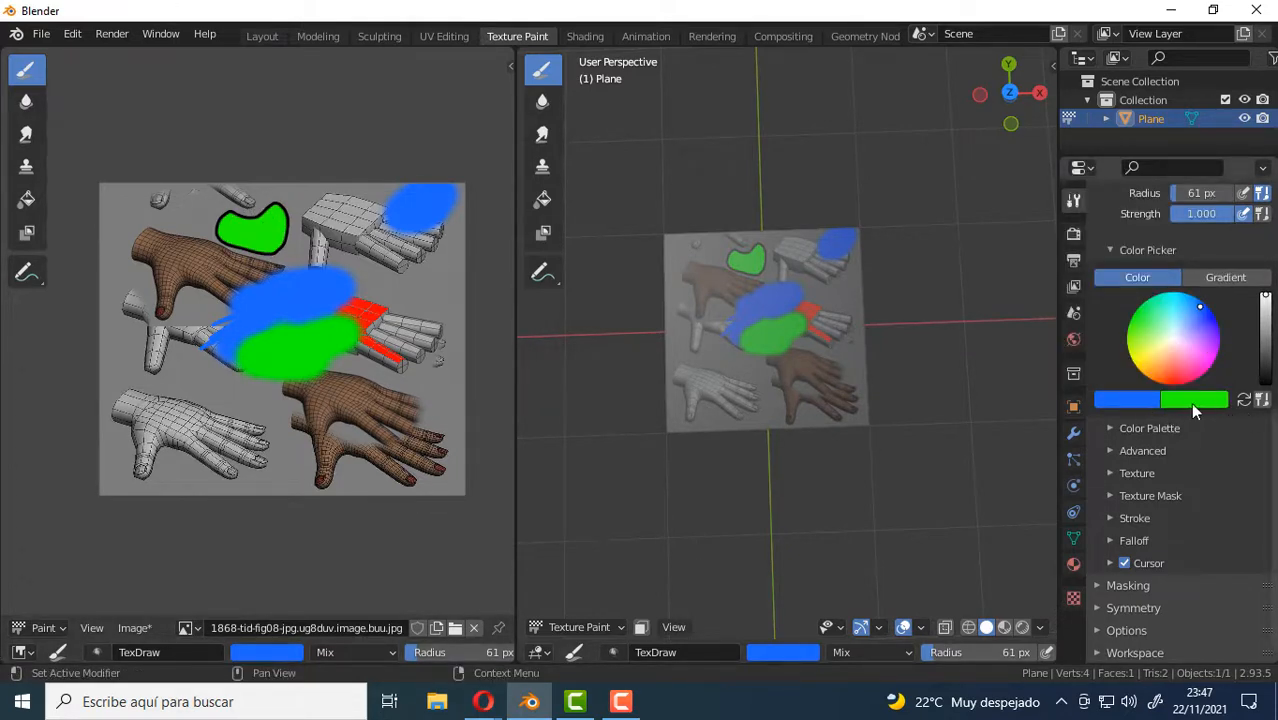
{"action": "mouse_move", "coordinate": [400, 310]}
{"action": "left_mouse_down"}
{"action": "mouse_move", "coordinate": [416, 340]}
{"action": "mouse_move", "coordinate": [422, 308]}
{"action": "mouse_move", "coordinate": [416, 402]}
{"action": "left_mouse_up"}
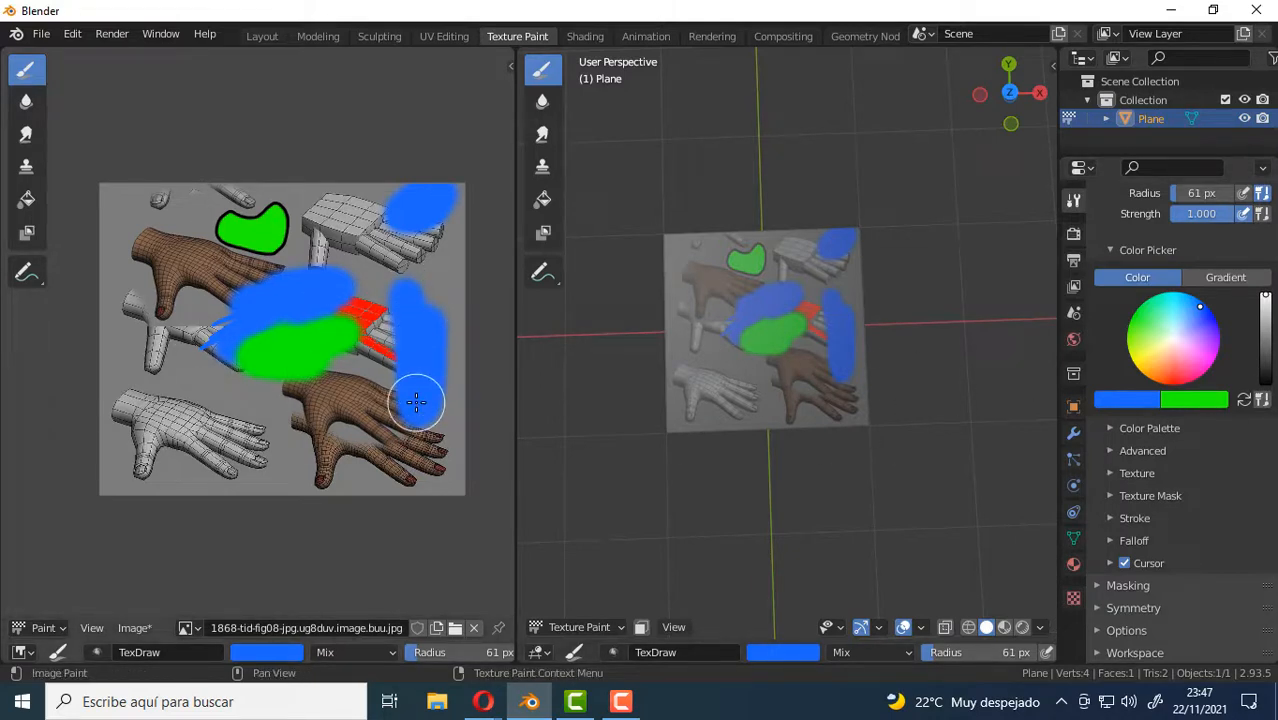
Swap the brush colors repeatedly until green is primary, and paint a large green area over the lower hands.
{"action": "key", "text": "x"}
{"action": "key", "text": "x"}
{"action": "key", "text": "x"}
{"action": "key", "text": "x"}
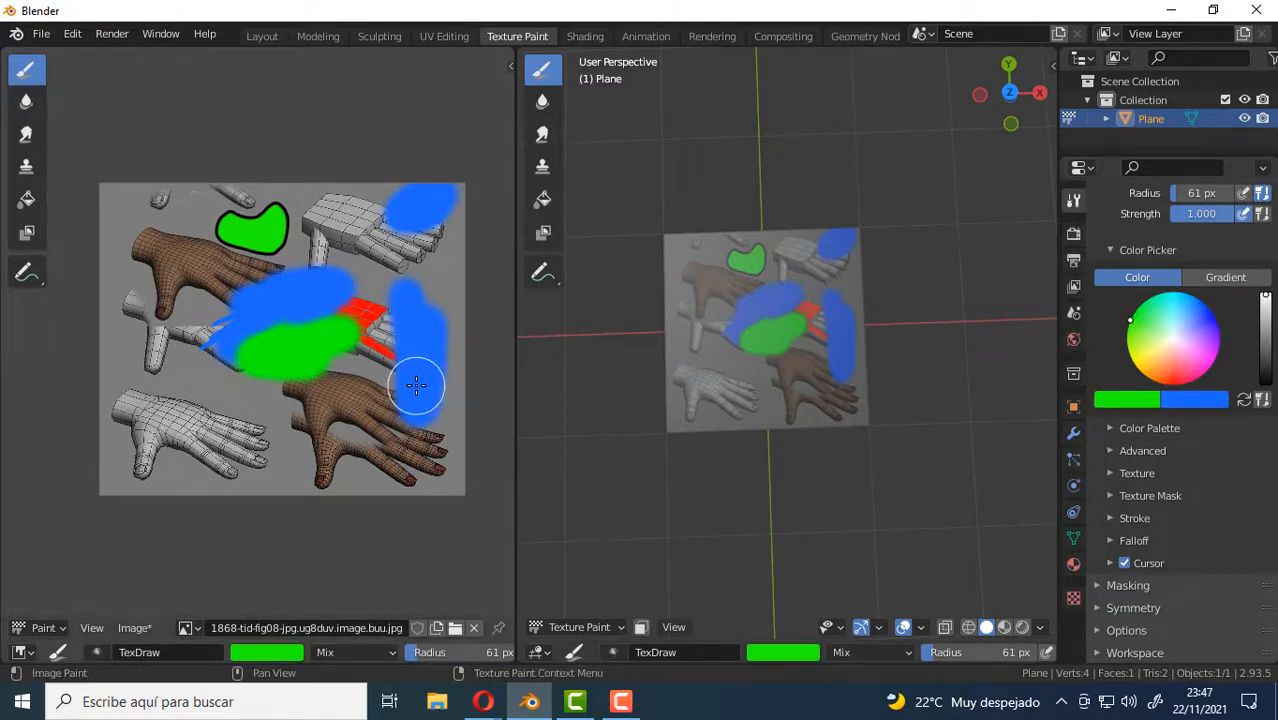
{"action": "key", "text": "x"}
{"action": "key", "text": "x"}
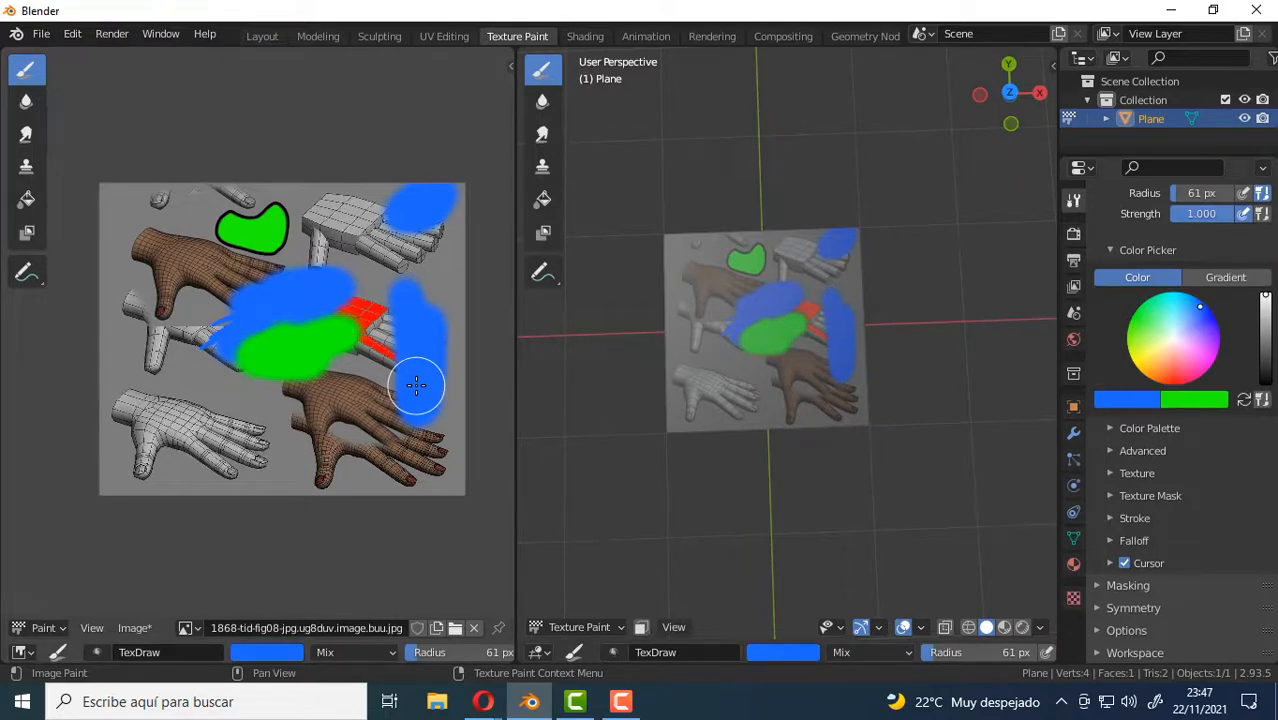
{"action": "key", "text": "x"}
{"action": "key", "text": "x"}
Swap the primary color to blue, paint a small patch inside the large green area, and swap back to green.
{"action": "key", "text": "x"}
{"action": "mouse_move", "coordinate": [357, 422]}
{"action": "left_mouse_down"}
{"action": "mouse_move", "coordinate": [235, 455]}
{"action": "mouse_move", "coordinate": [272, 400]}
{"action": "left_mouse_up"}
{"action": "key", "text": "x"}
{"action": "mouse_move", "coordinate": [262, 455]}
{"action": "left_mouse_down"}
{"action": "mouse_move", "coordinate": [280, 436]}
{"action": "mouse_move", "coordinate": [230, 460]}
{"action": "mouse_move", "coordinate": [240, 491]}
{"action": "mouse_move", "coordinate": [271, 471]}
{"action": "mouse_move", "coordinate": [320, 468]}
{"action": "mouse_move", "coordinate": [322, 449]}
{"action": "mouse_move", "coordinate": [175, 440]}
{"action": "mouse_move", "coordinate": [225, 495]}
{"action": "left_mouse_up"}
{"action": "key", "text": "x"}
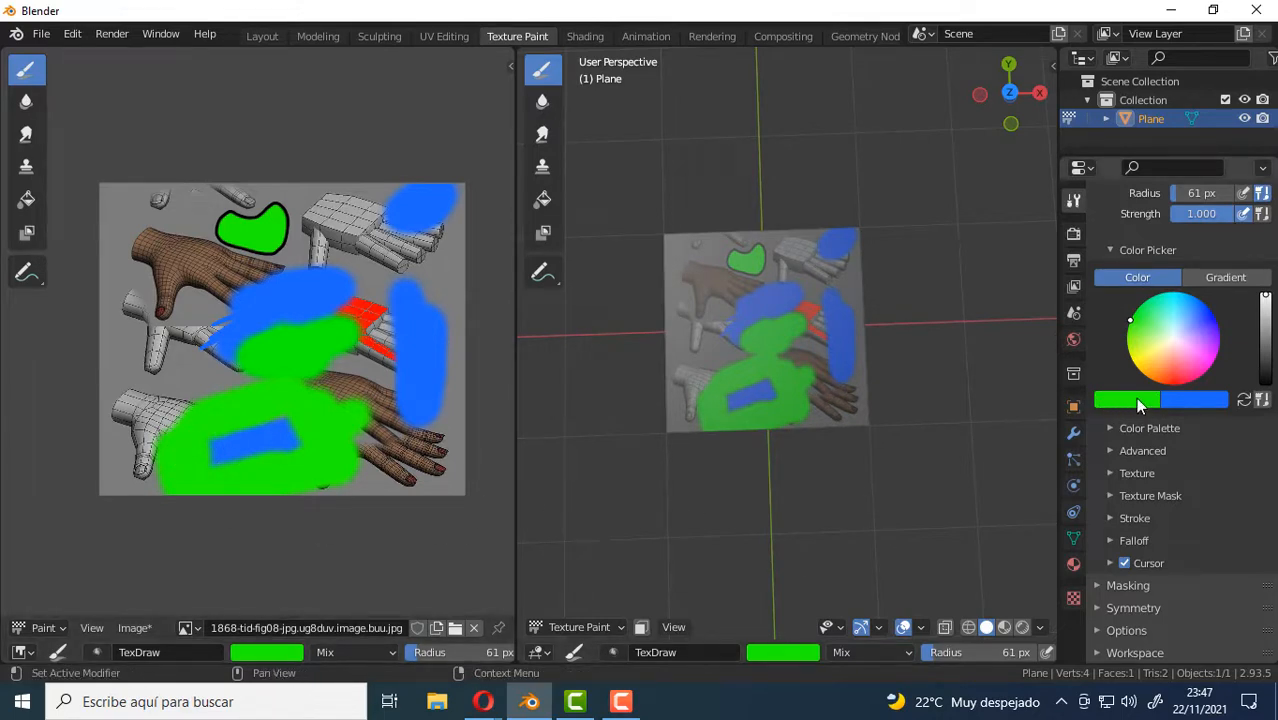
Swap the primary and secondary brush colors back and forth, ending with green as primary and blue as secondary.
{"action": "left_click", "coordinate": [1245, 401]}
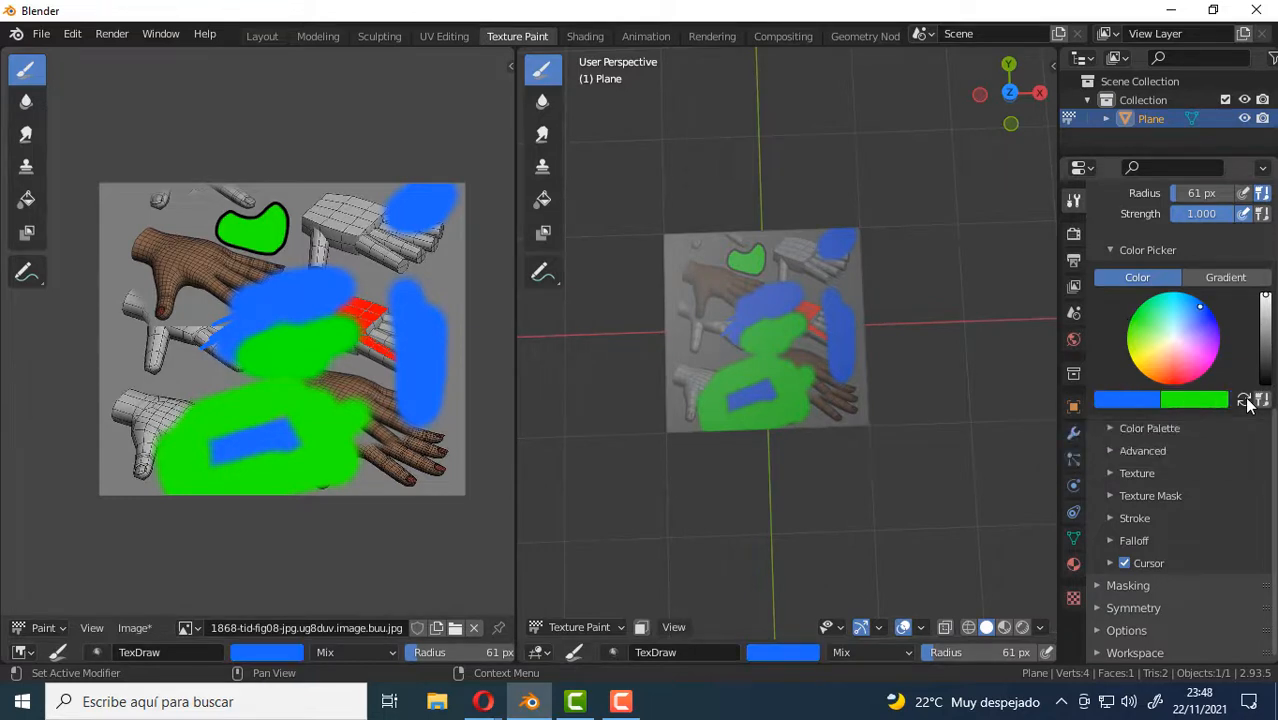
{"action": "left_click", "coordinate": [1245, 401]}
{"action": "left_click", "coordinate": [1245, 401]}
{"action": "left_click", "coordinate": [1245, 401]}
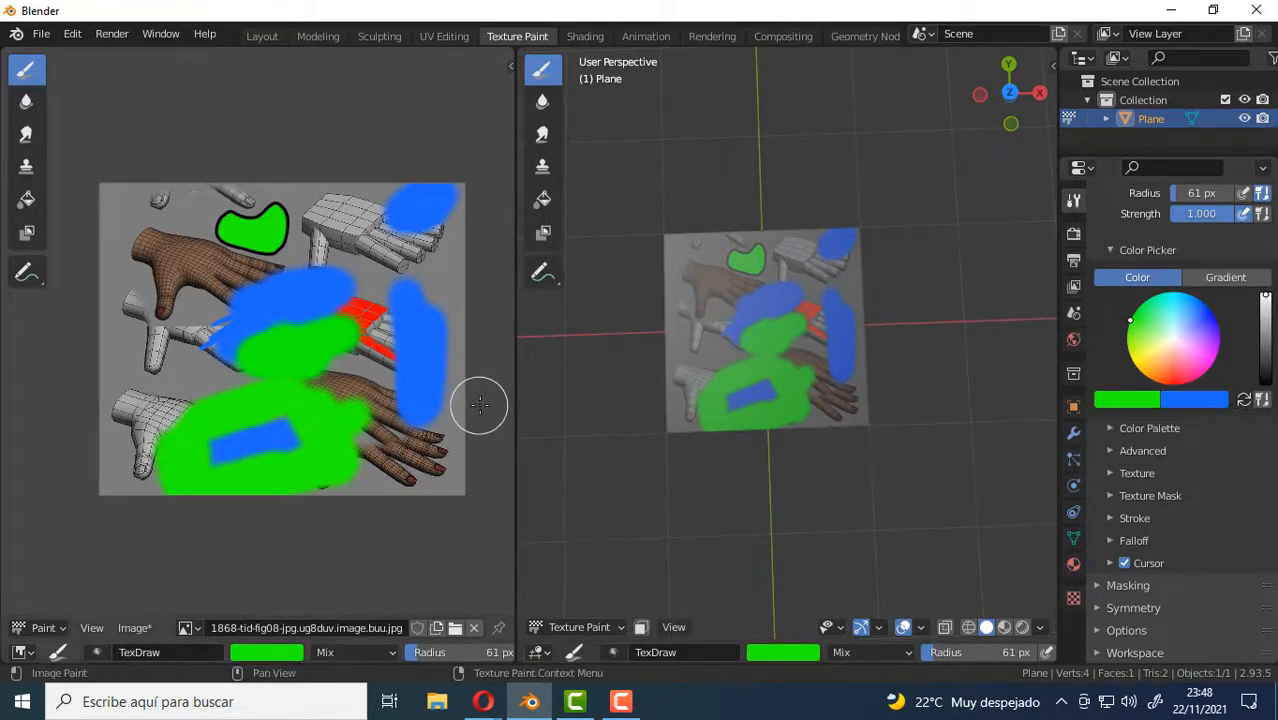
{"action": "key", "text": "x"}
{"action": "key", "text": "x"}
{"action": "key", "text": "x"}
{"action": "key", "text": "x"}
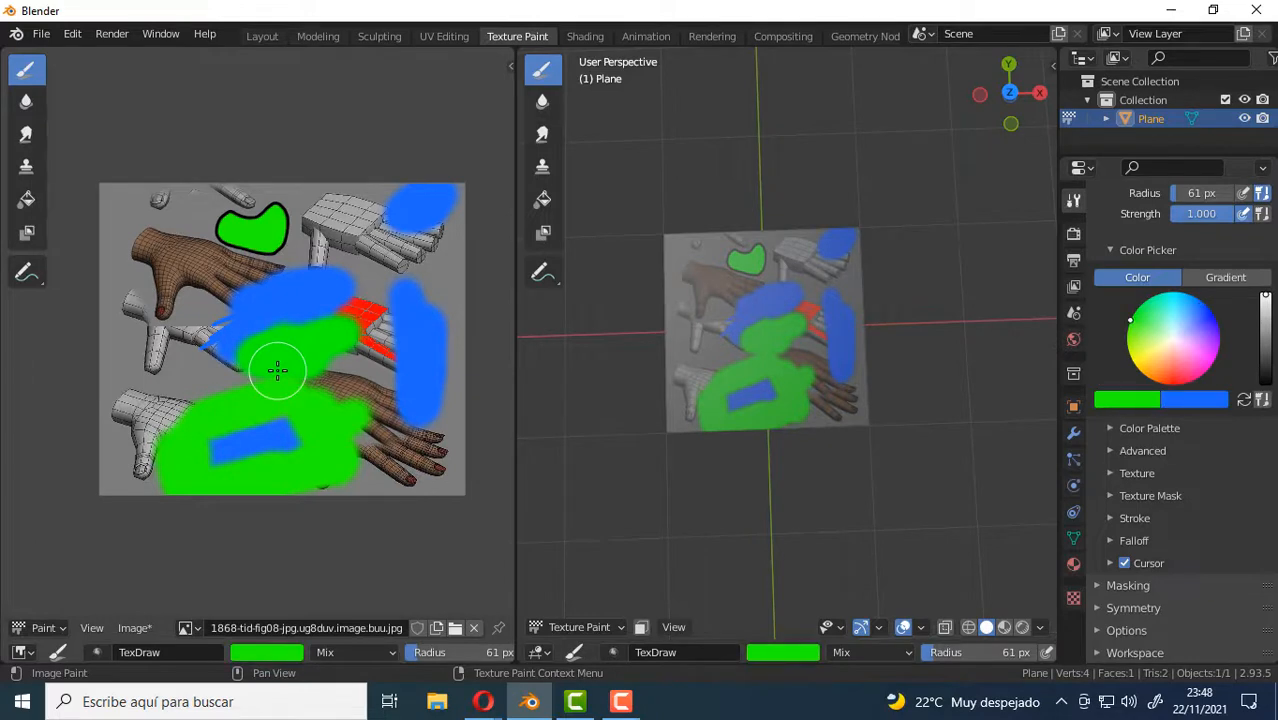
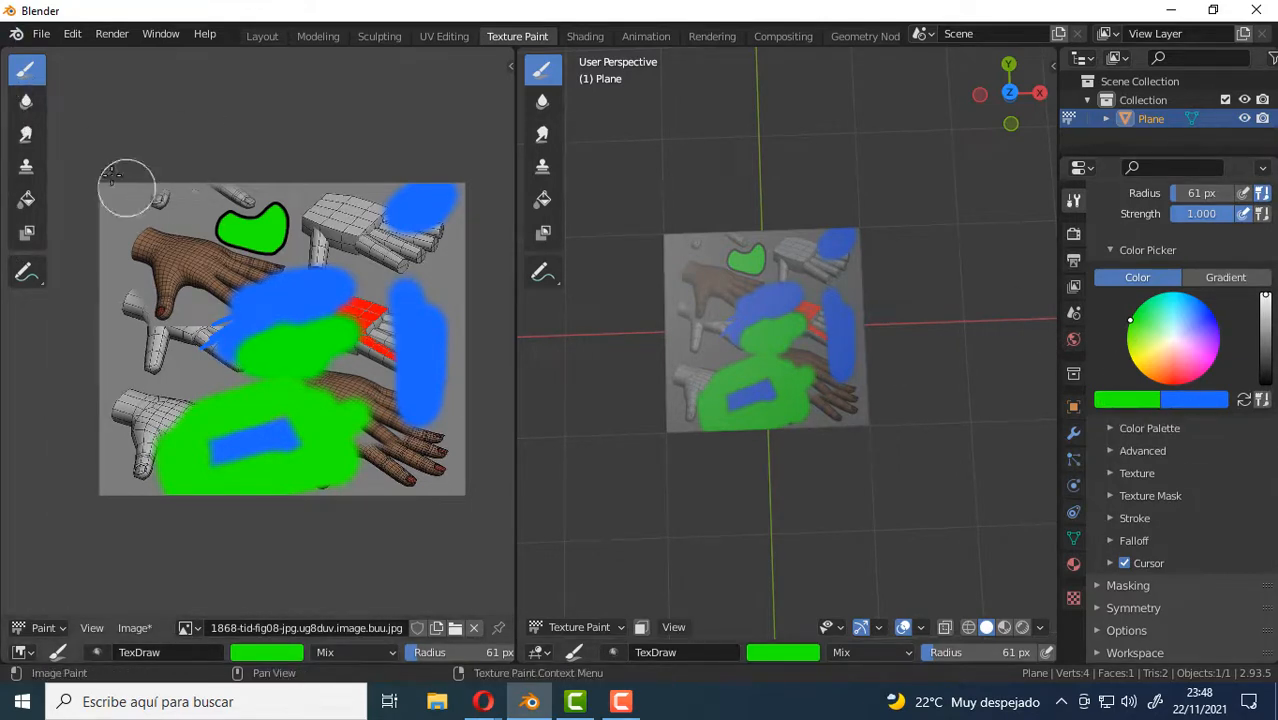
Switch to the Fill tool, set its primary color to red-orange, and return to the Draw brush.
{"action": "left_click", "coordinate": [27, 205]}
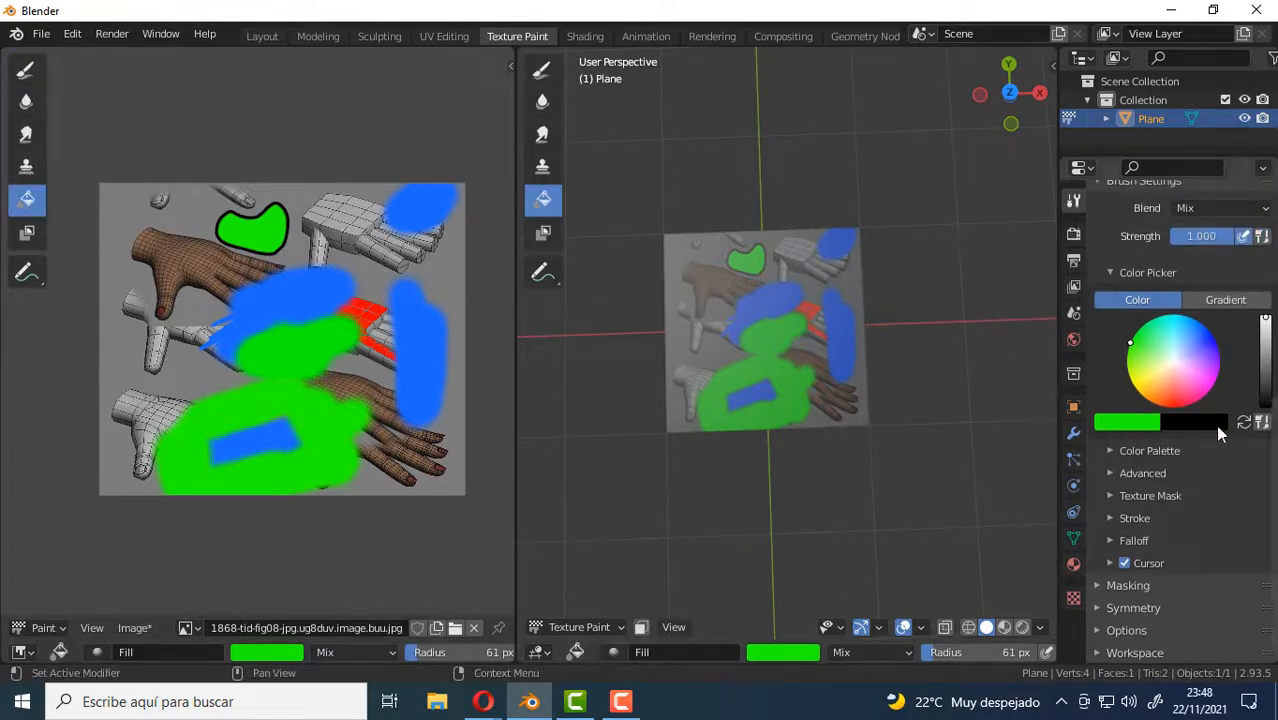
{"action": "left_click", "coordinate": [1130, 424]}
{"action": "left_click_drag", "start_coordinate": [1073, 270], "coordinate": [1057, 308]}
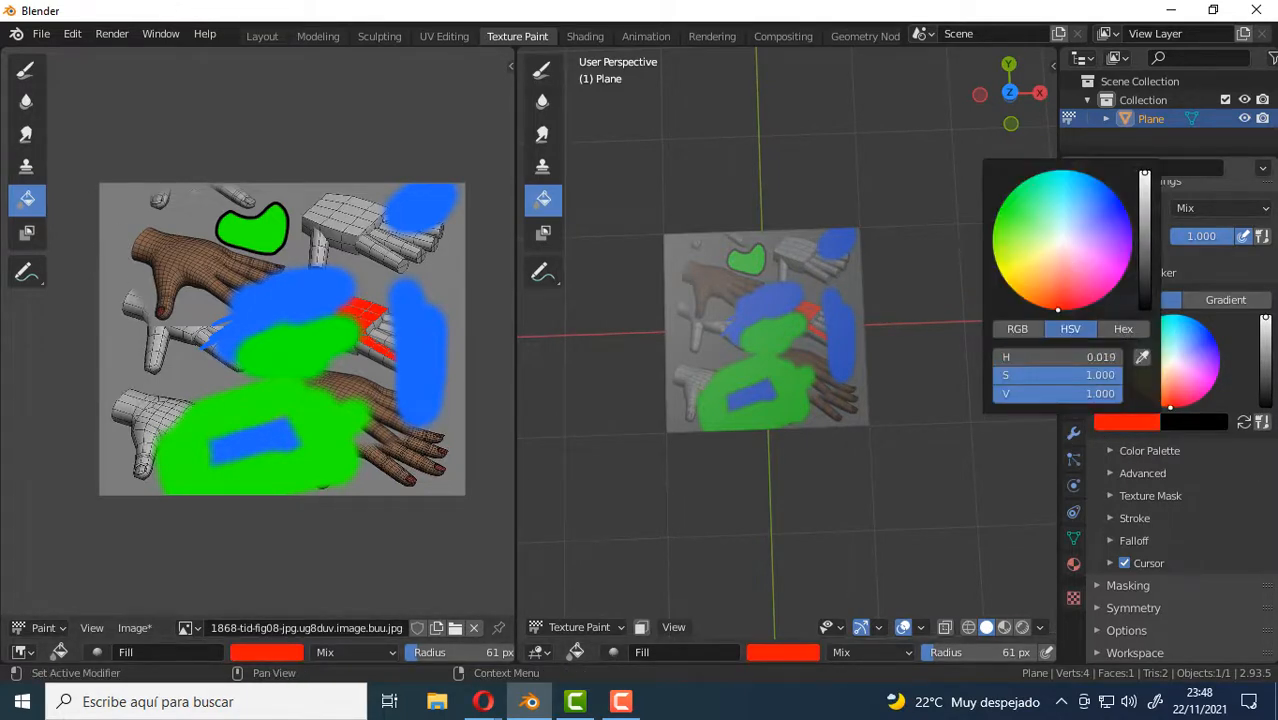
{"action": "left_click", "coordinate": [24, 75]}
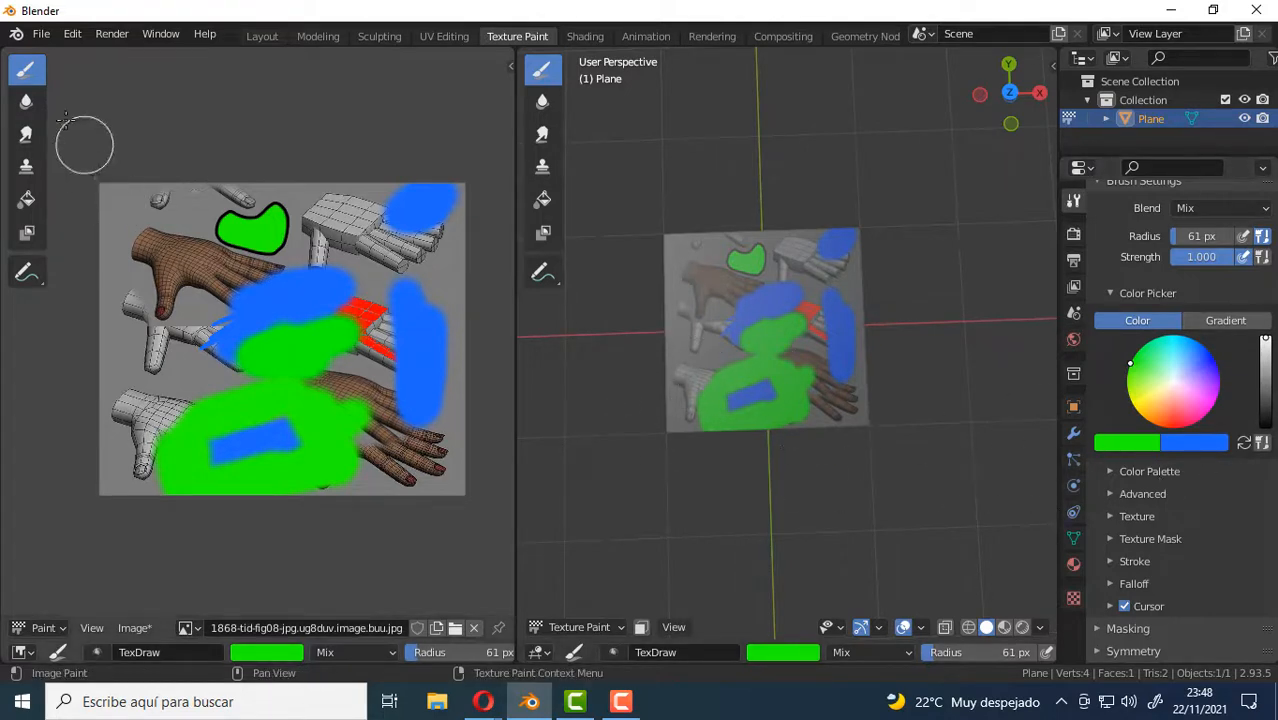
Enable Unified Color with white as primary and cyan as secondary, then check that the Fill tool shares these colors and return to Draw.
{"action": "left_click", "coordinate": [1264, 442]}
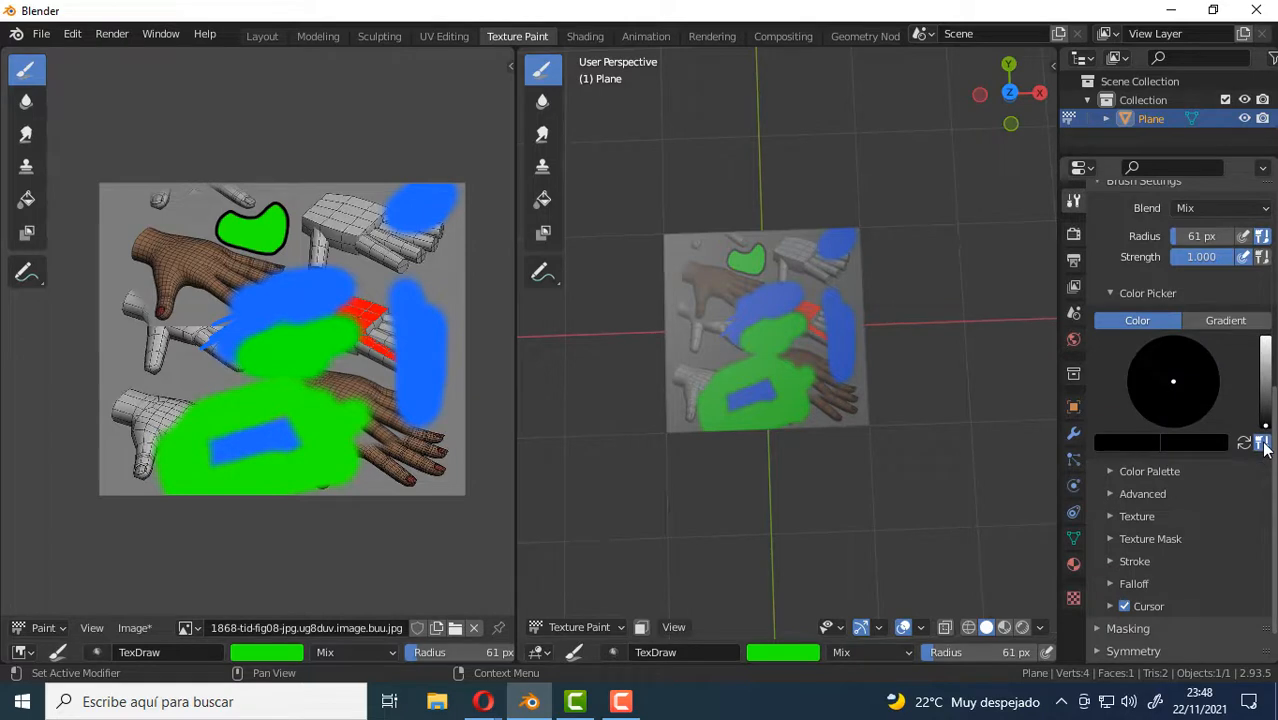
{"action": "left_click", "coordinate": [1131, 443]}
{"action": "left_click_drag", "start_coordinate": [1145, 275], "coordinate": [1145, 194]}
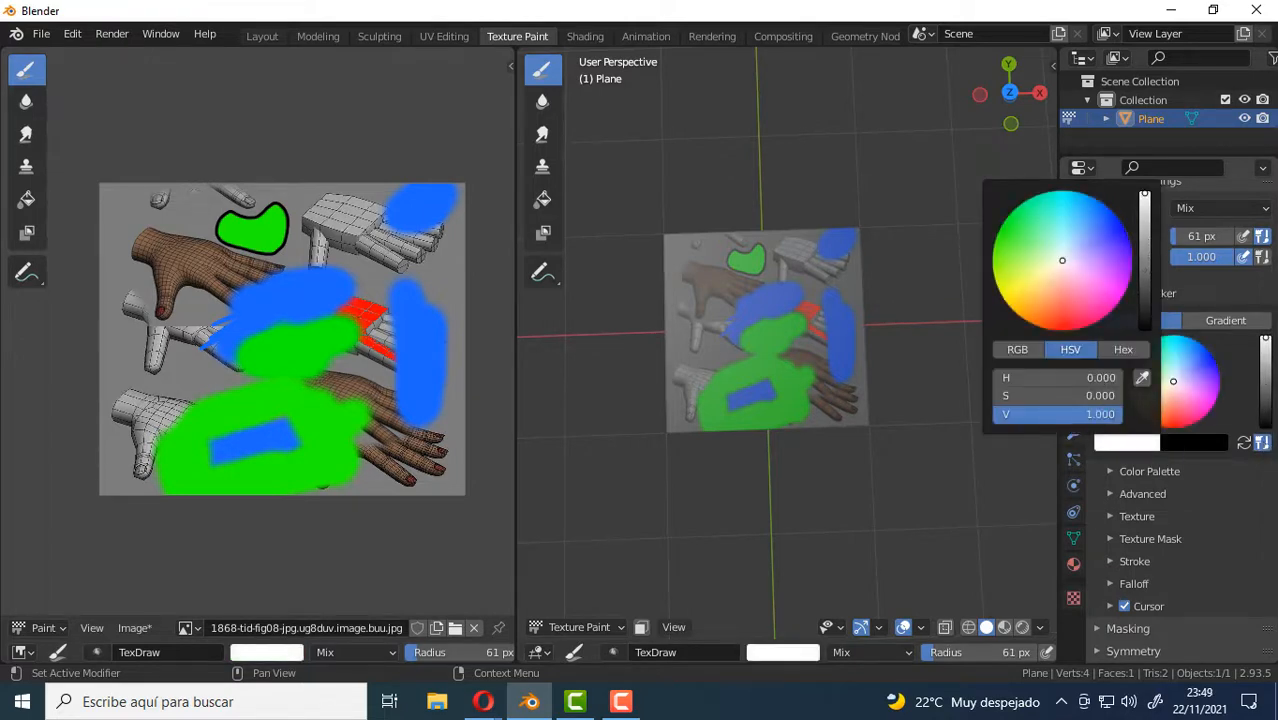
{"action": "left_click", "coordinate": [1193, 445]}
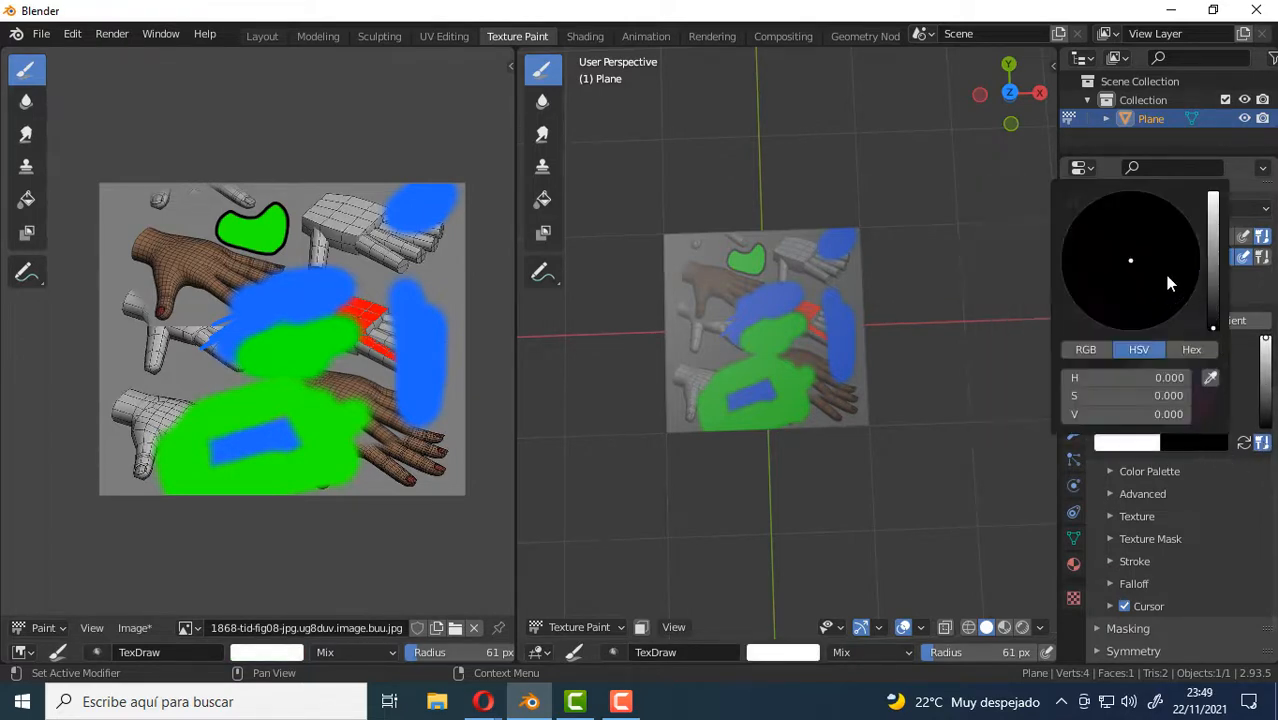
{"action": "left_click_drag", "start_coordinate": [1213, 327], "coordinate": [1213, 193]}
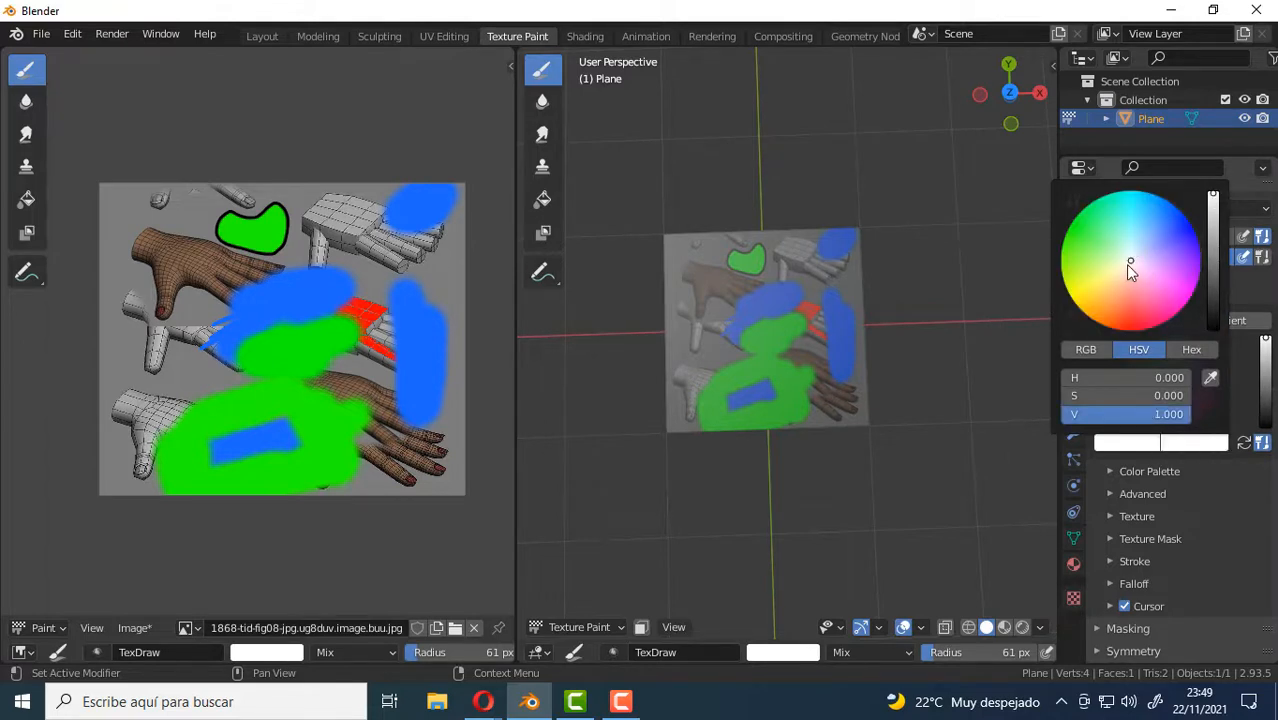
{"action": "left_click_drag", "start_coordinate": [1125, 264], "coordinate": [1135, 190]}
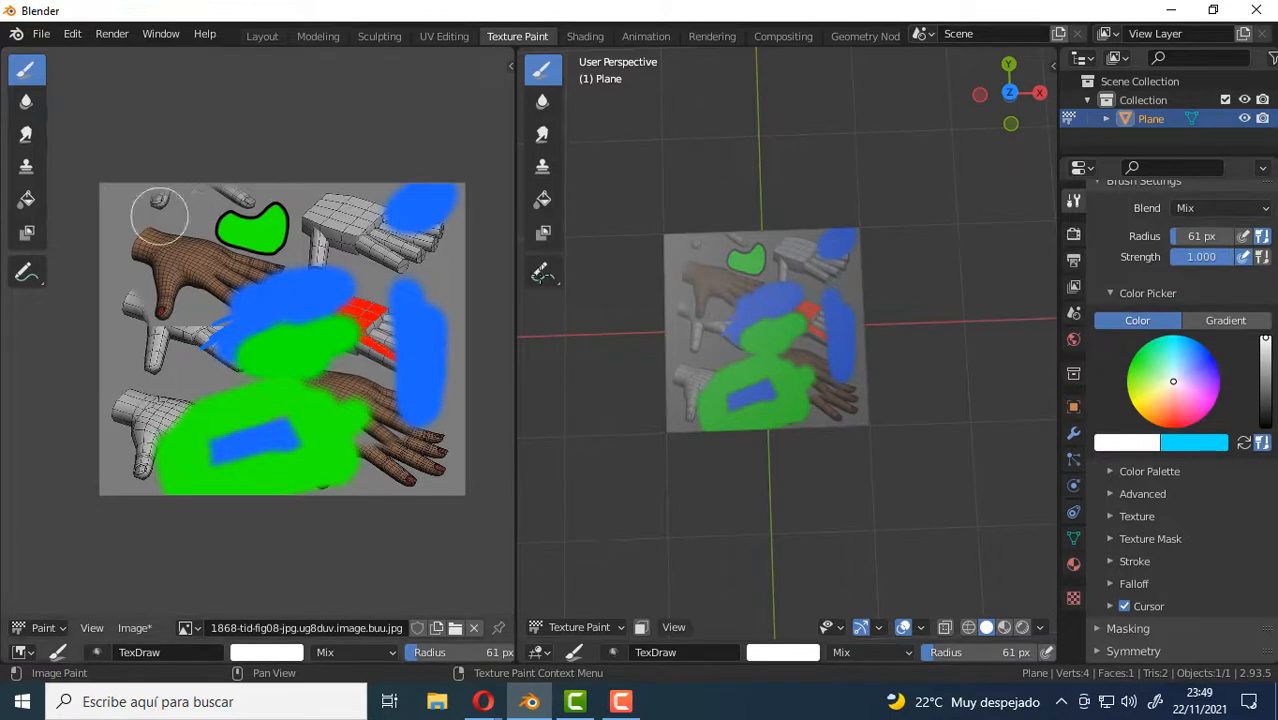
{"action": "left_click", "coordinate": [26, 202]}
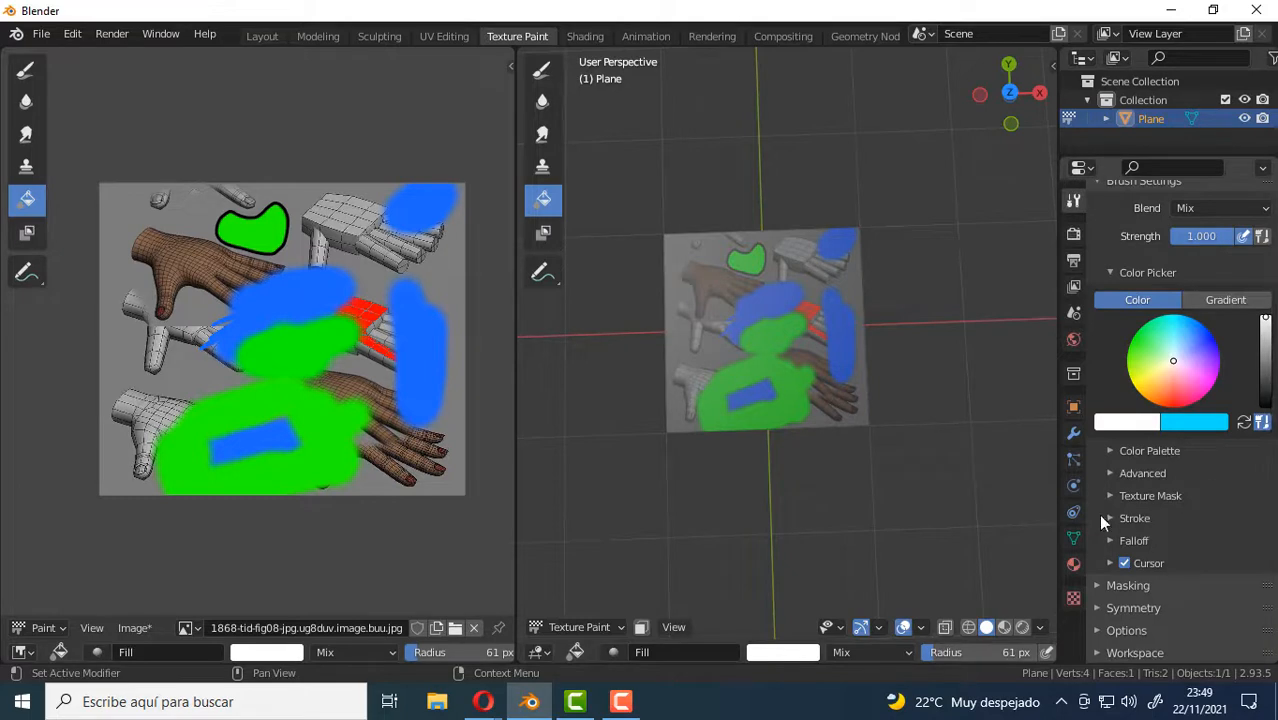
{"action": "left_click", "coordinate": [27, 72]}
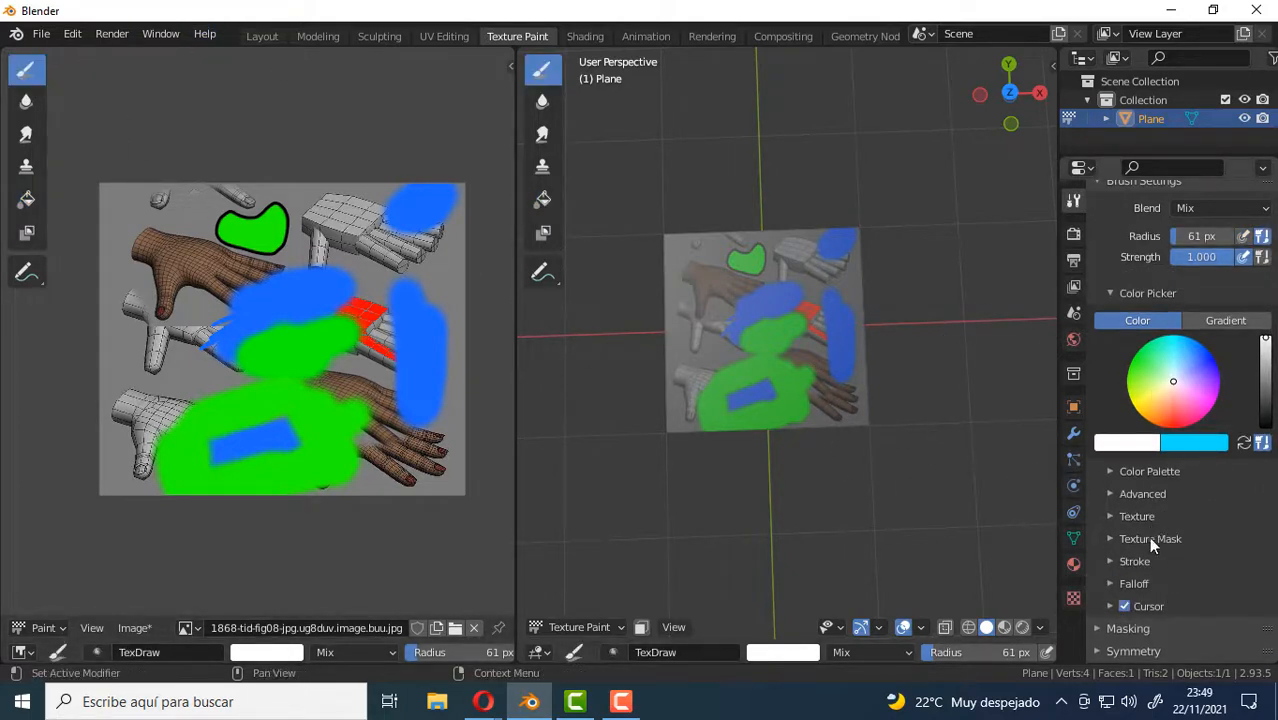
Expand the brush's stroke settings and paint a white patch over the outlined green shape in the image editor.
{"action": "left_click", "coordinate": [1130, 561]}
{"action": "scroll", "coordinate": [1184, 412], "scroll_direction": "down", "scroll_amount": 5}
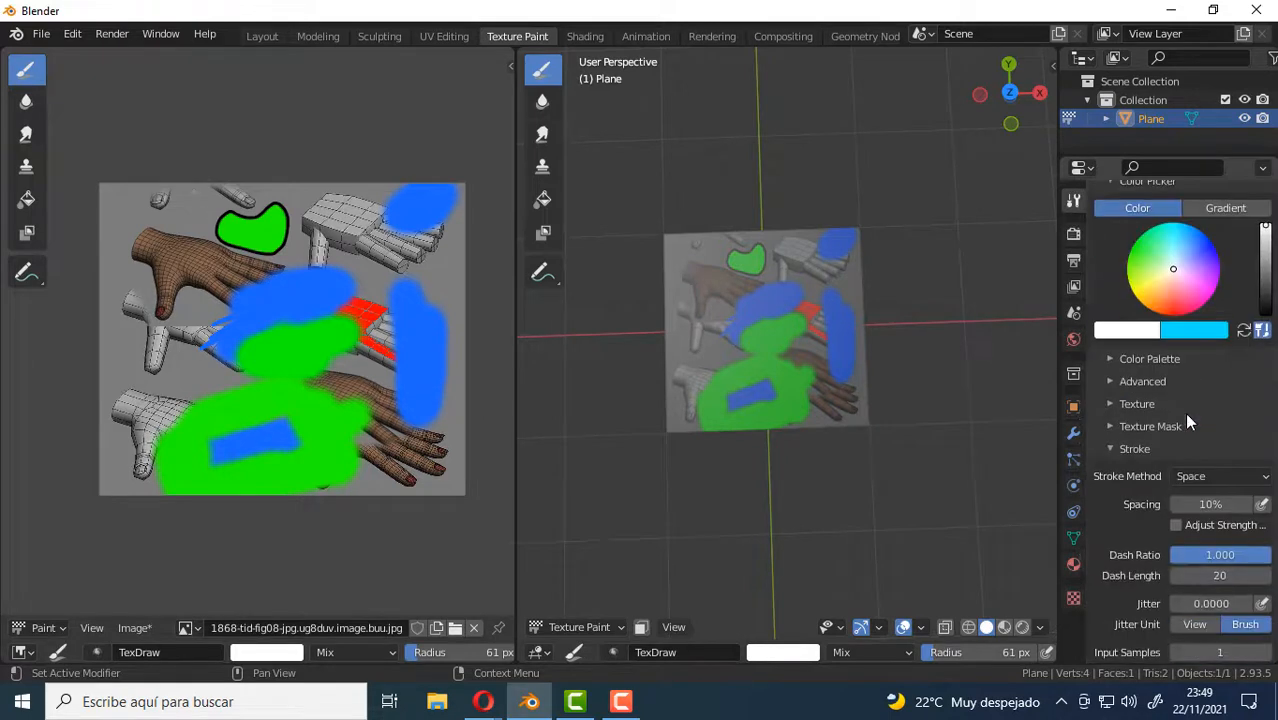
{"action": "scroll", "coordinate": [1198, 330], "scroll_direction": "down", "scroll_amount": 2}
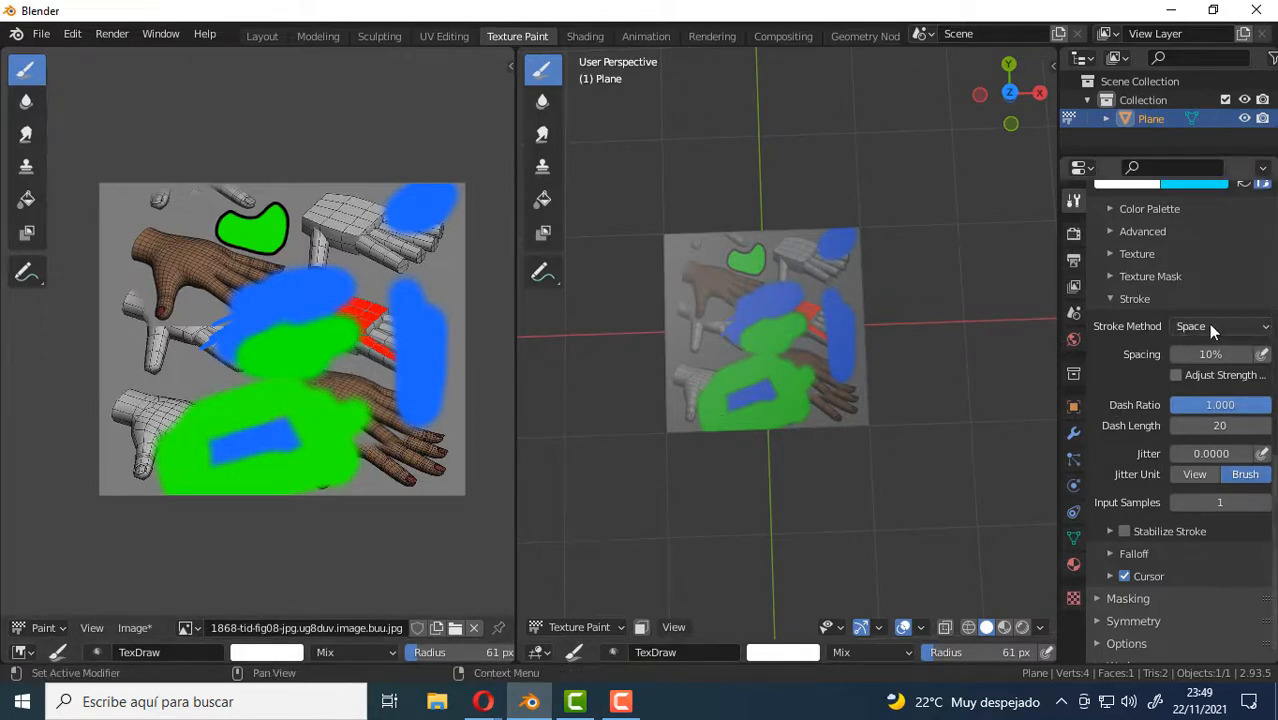
{"action": "scroll", "coordinate": [310, 305], "scroll_direction": "up", "scroll_amount": 2}
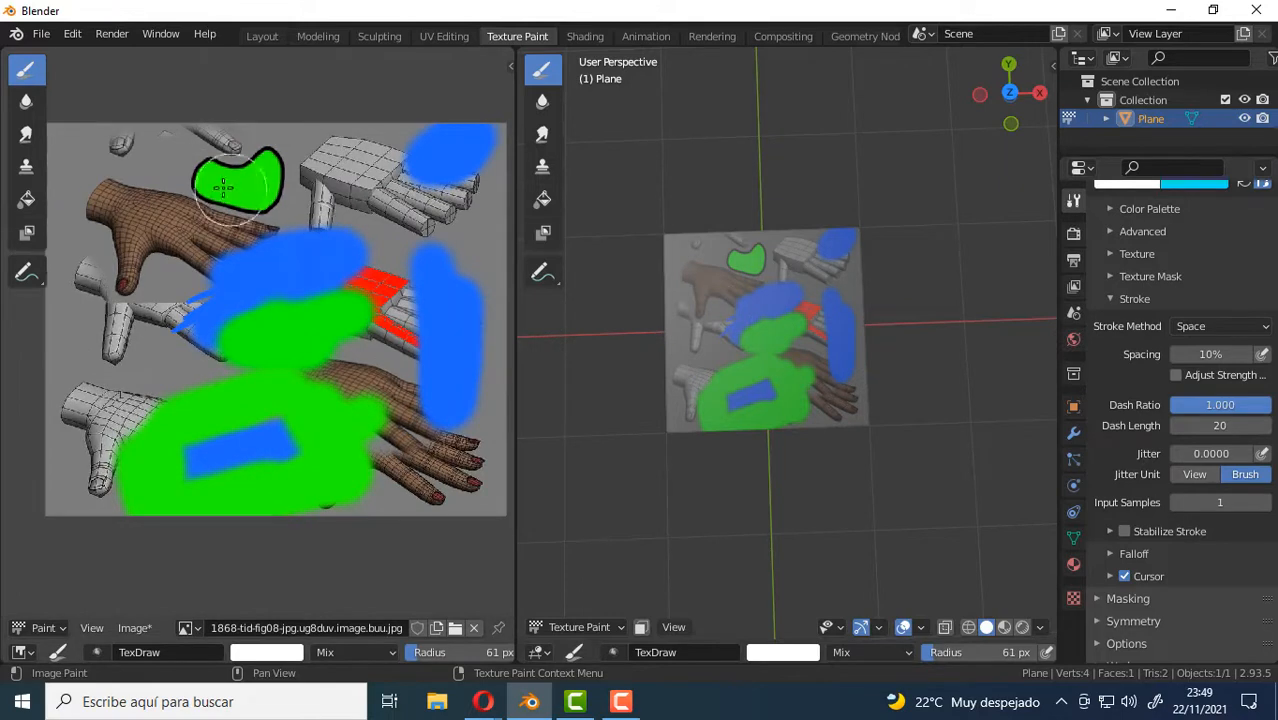
{"action": "left_click_drag", "start_coordinate": [210, 188], "coordinate": [281, 211]}
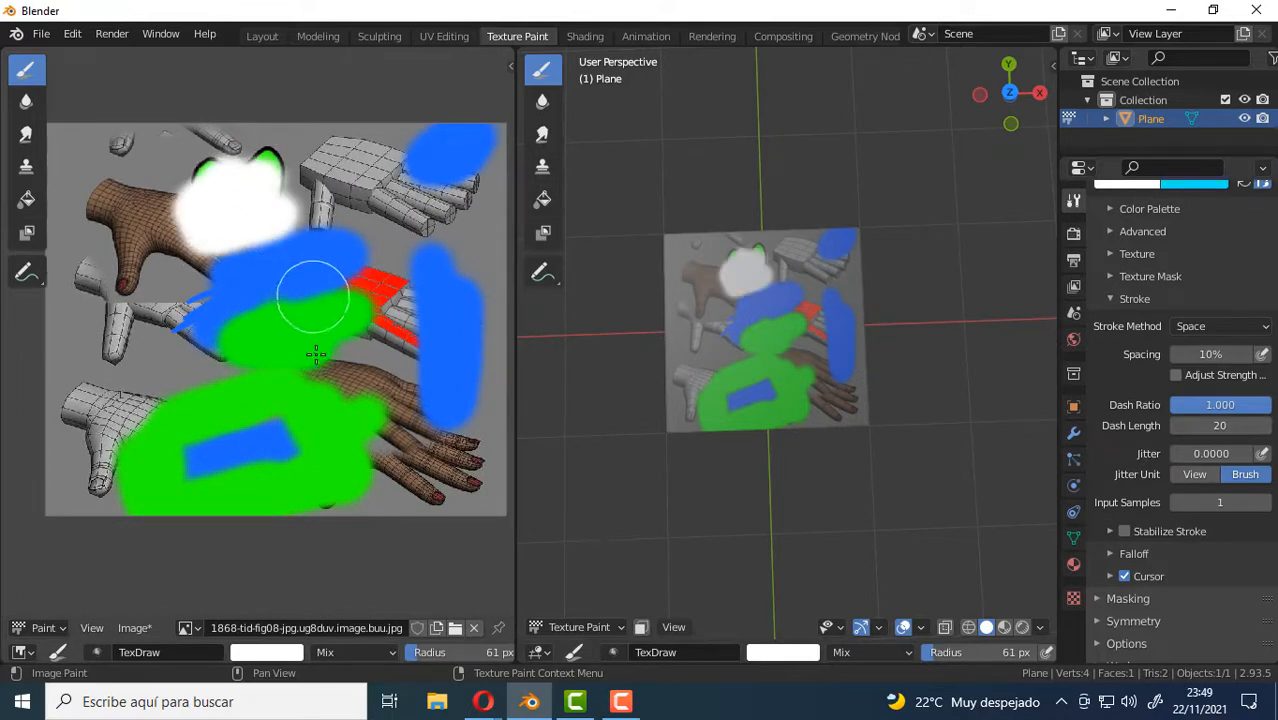
Set the primary brush color to deep blue and paint a patch between the white area and the upper gray hand.
{"action": "left_click", "coordinate": [291, 651]}
{"action": "left_click", "coordinate": [362, 439]}
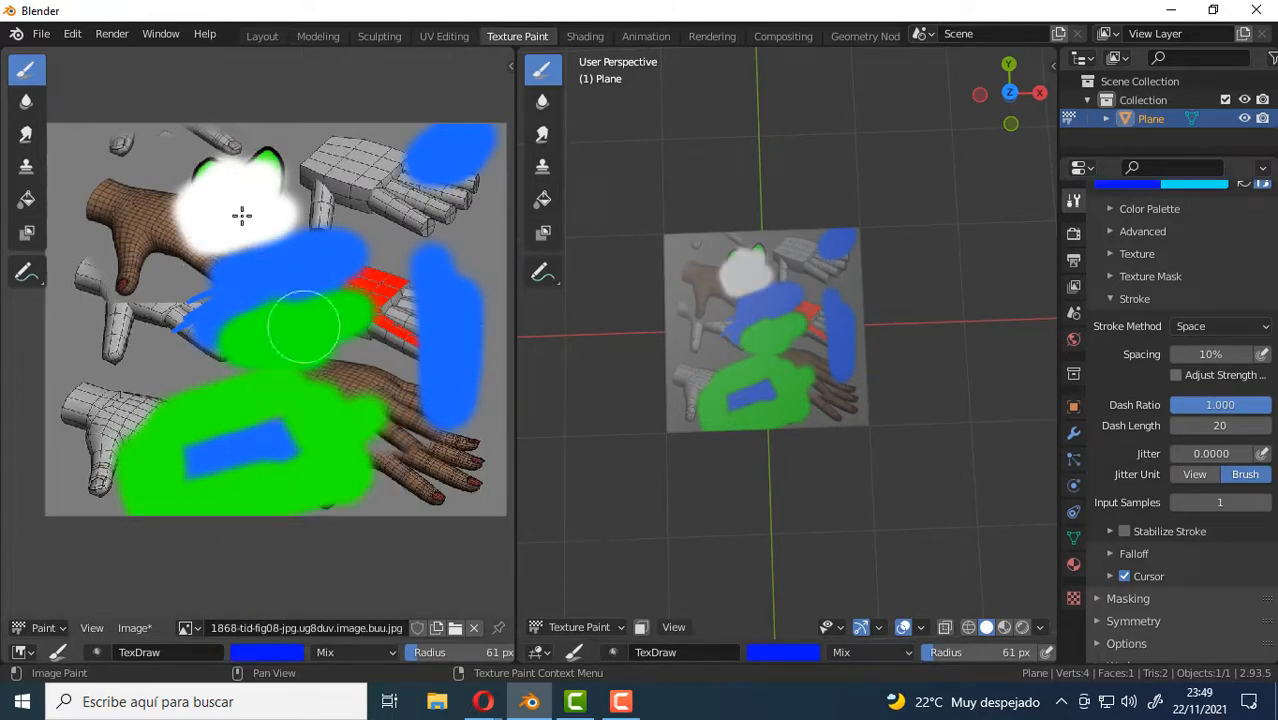
{"action": "mouse_move", "coordinate": [278, 180]}
{"action": "left_mouse_down"}
{"action": "mouse_move", "coordinate": [330, 182]}
{"action": "mouse_move", "coordinate": [300, 188]}
{"action": "left_mouse_up"}
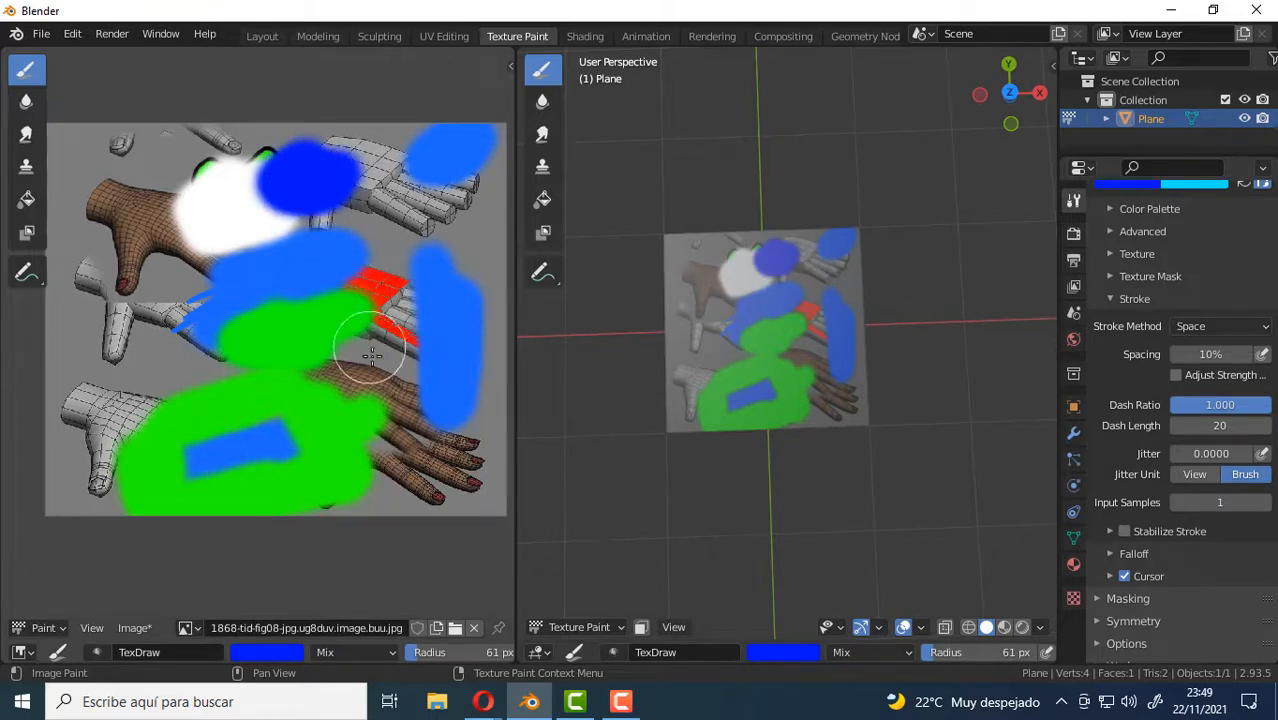
Set the primary brush color to black and reduce the brush radius to 30 px.
{"action": "left_click", "coordinate": [270, 654]}
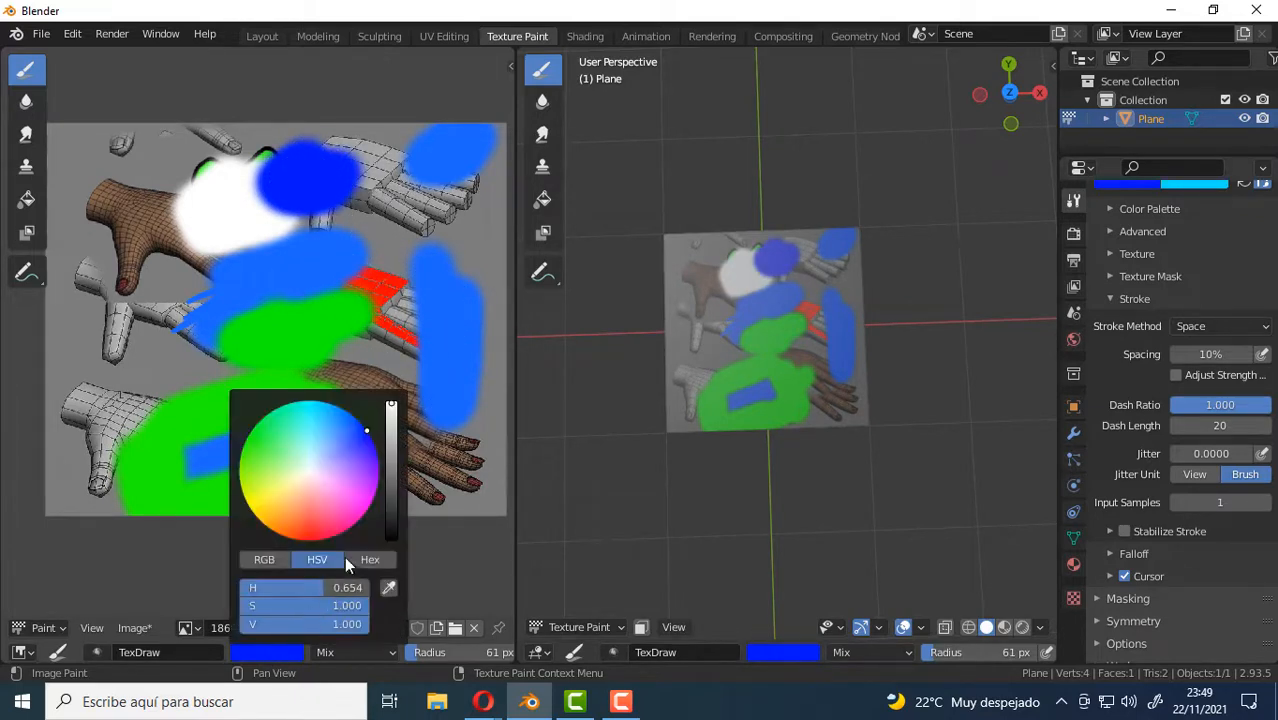
{"action": "left_click_drag", "start_coordinate": [393, 450], "coordinate": [392, 545]}
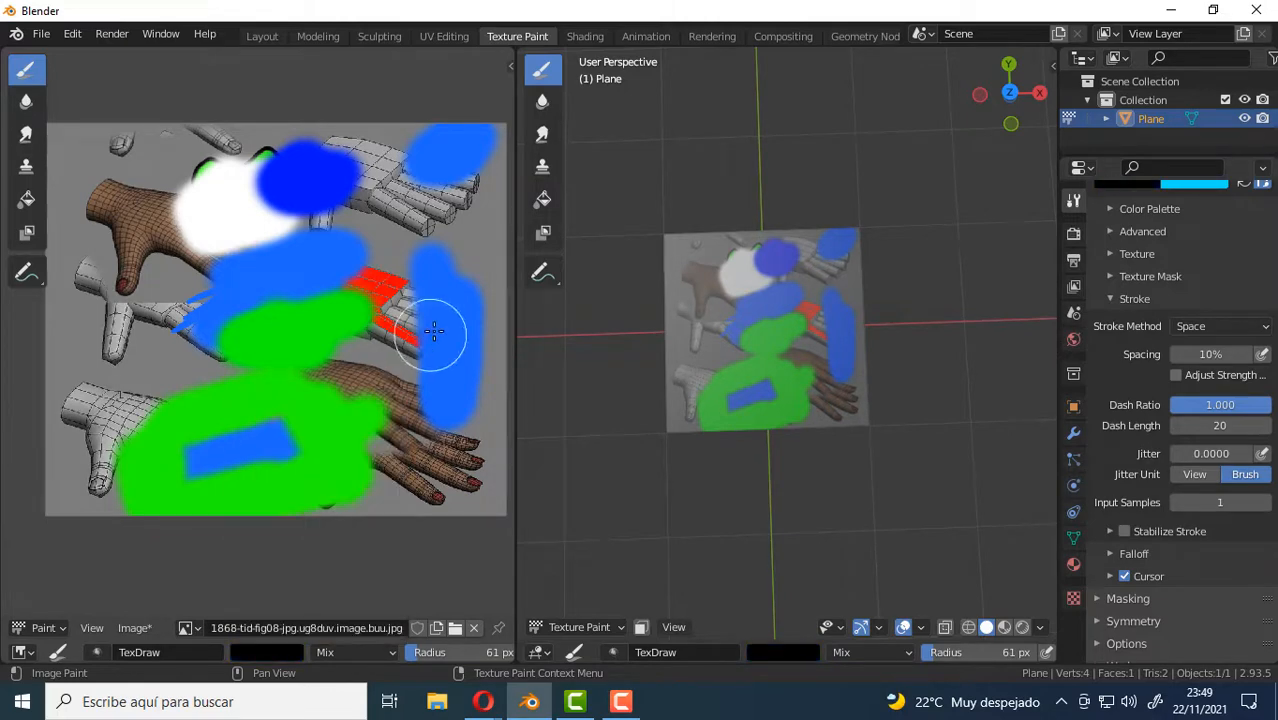
{"action": "key", "text": "f"}
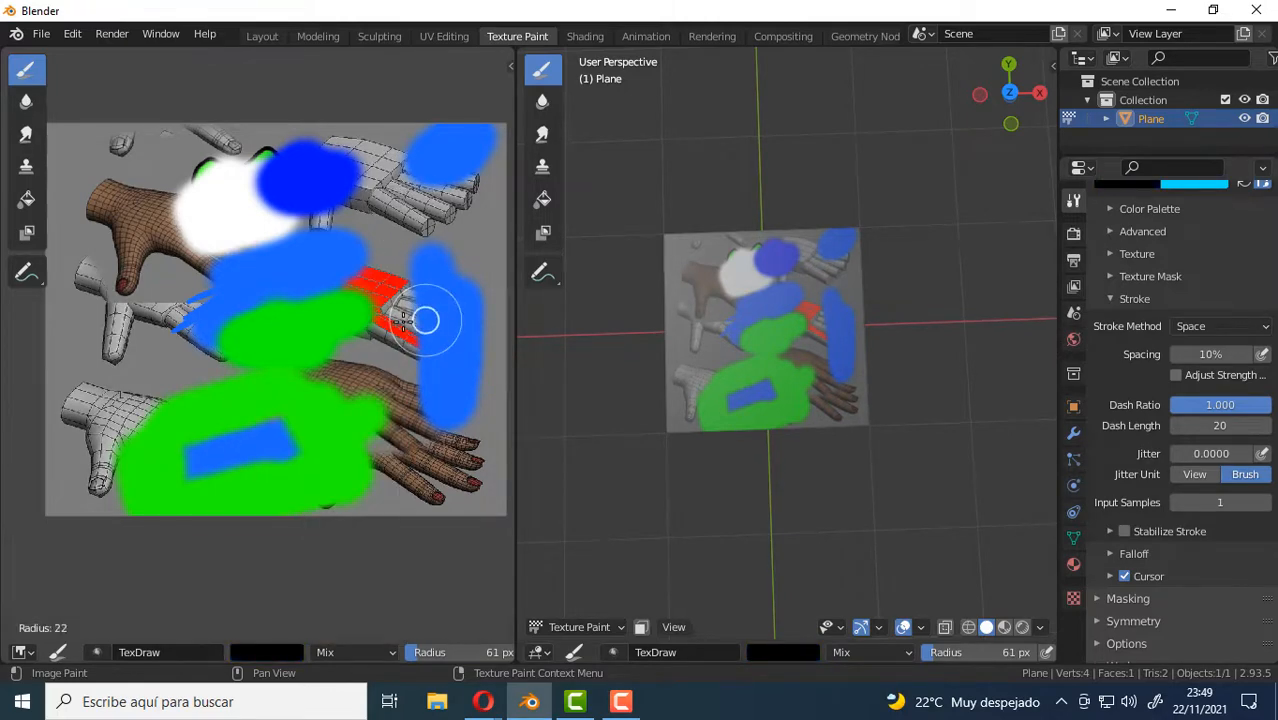
{"action": "left_click", "coordinate": [408, 320]}
Maximize the image editor with its sidebar shown, and paint a continuous black horizontal stroke across the middle hand.
{"action": "key", "text": "ctrl+space"}
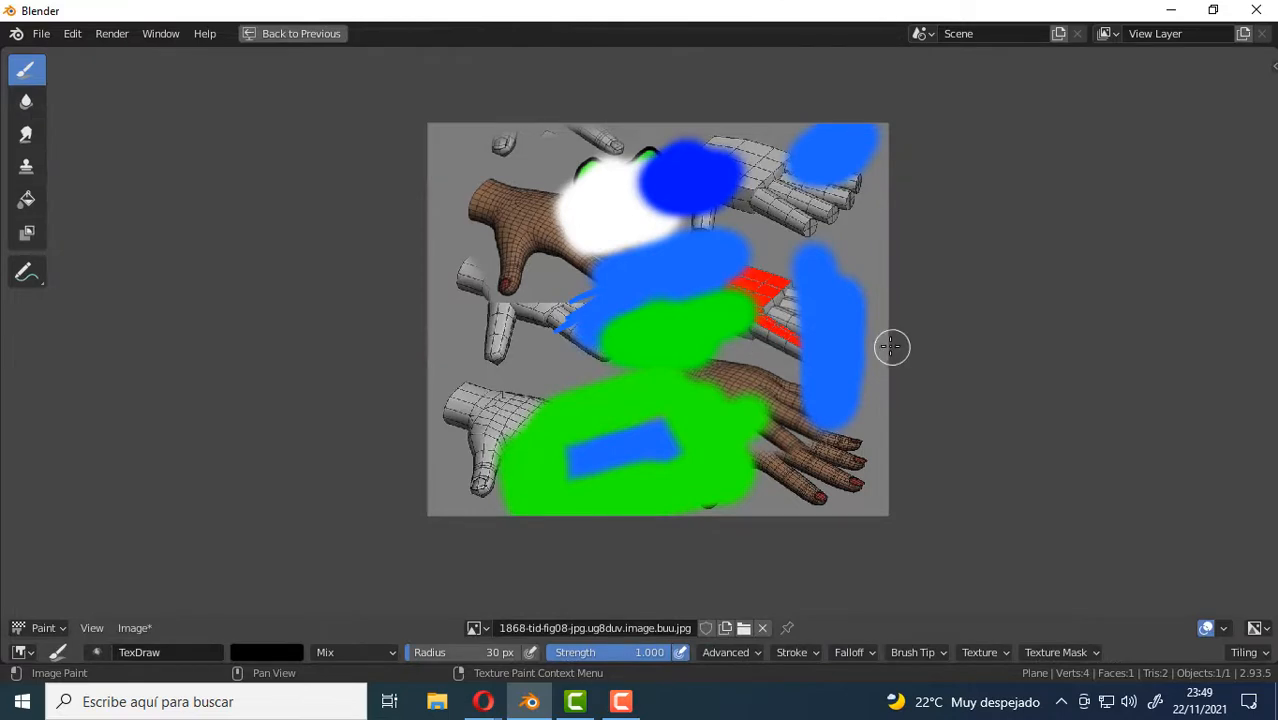
{"action": "key", "text": "n"}
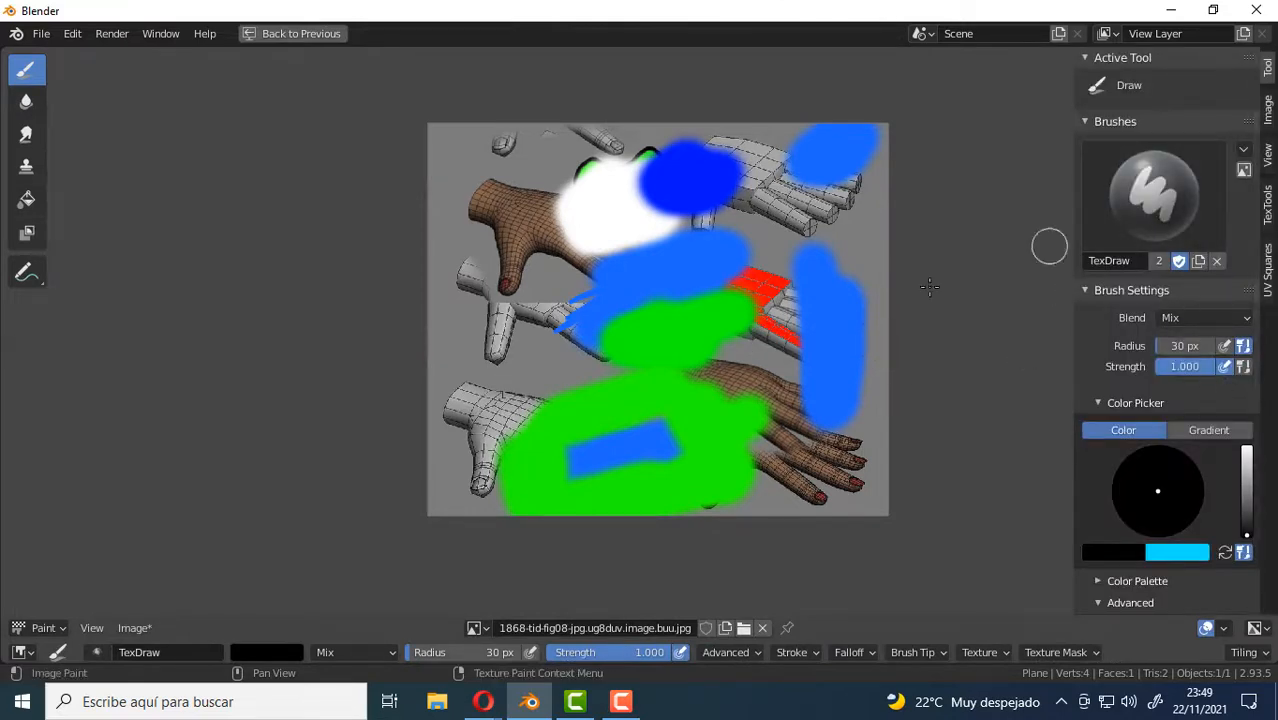
{"action": "scroll", "coordinate": [828, 312], "scroll_direction": "up", "scroll_amount": 2}
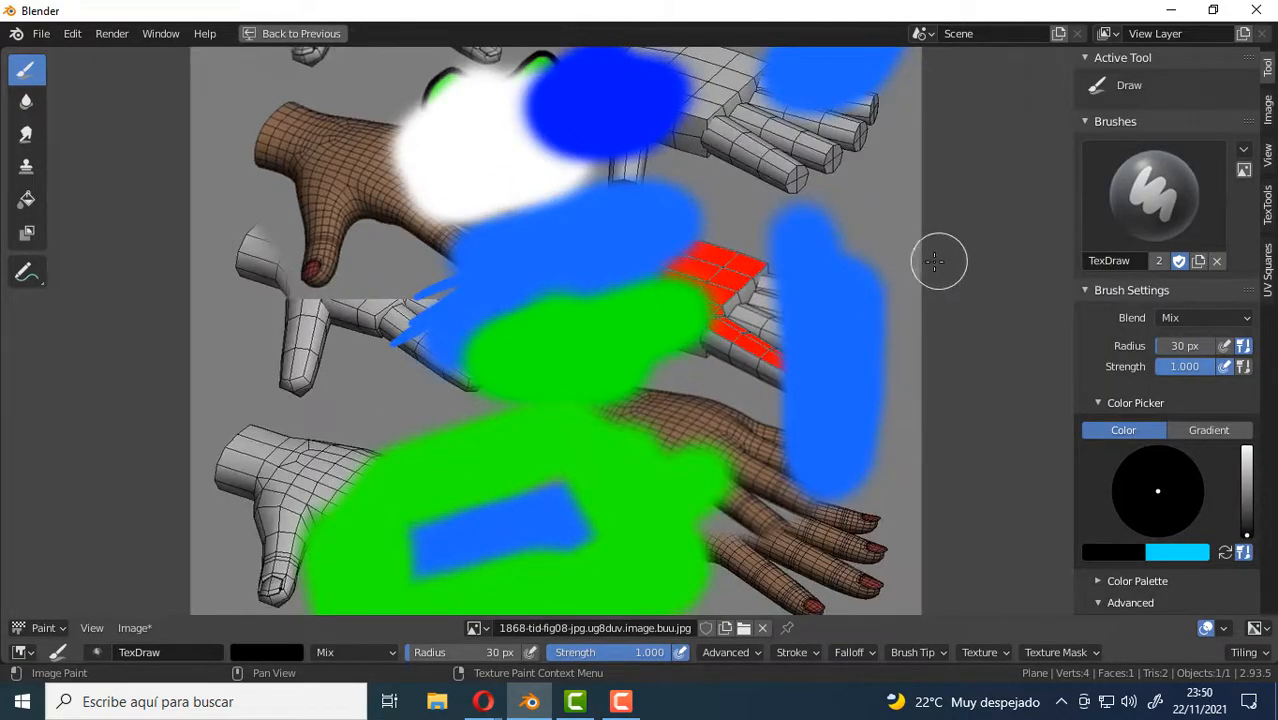
{"action": "mouse_move", "coordinate": [941, 262]}
{"action": "left_mouse_down"}
{"action": "mouse_move", "coordinate": [845, 275]}
{"action": "mouse_move", "coordinate": [548, 271]}
{"action": "left_mouse_up"}
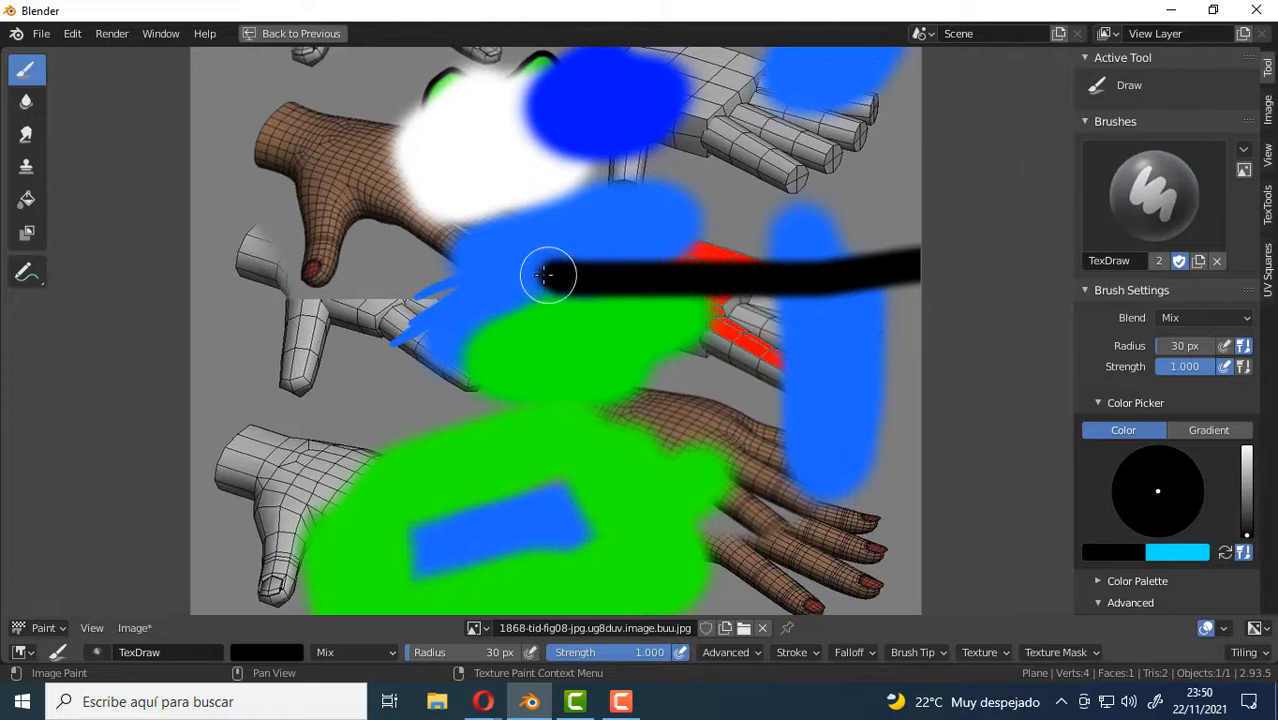
Stamp a row of six separate black dots above the continuous black stroke.
{"action": "left_click", "coordinate": [887, 204]}
{"action": "left_click", "coordinate": [838, 204]}
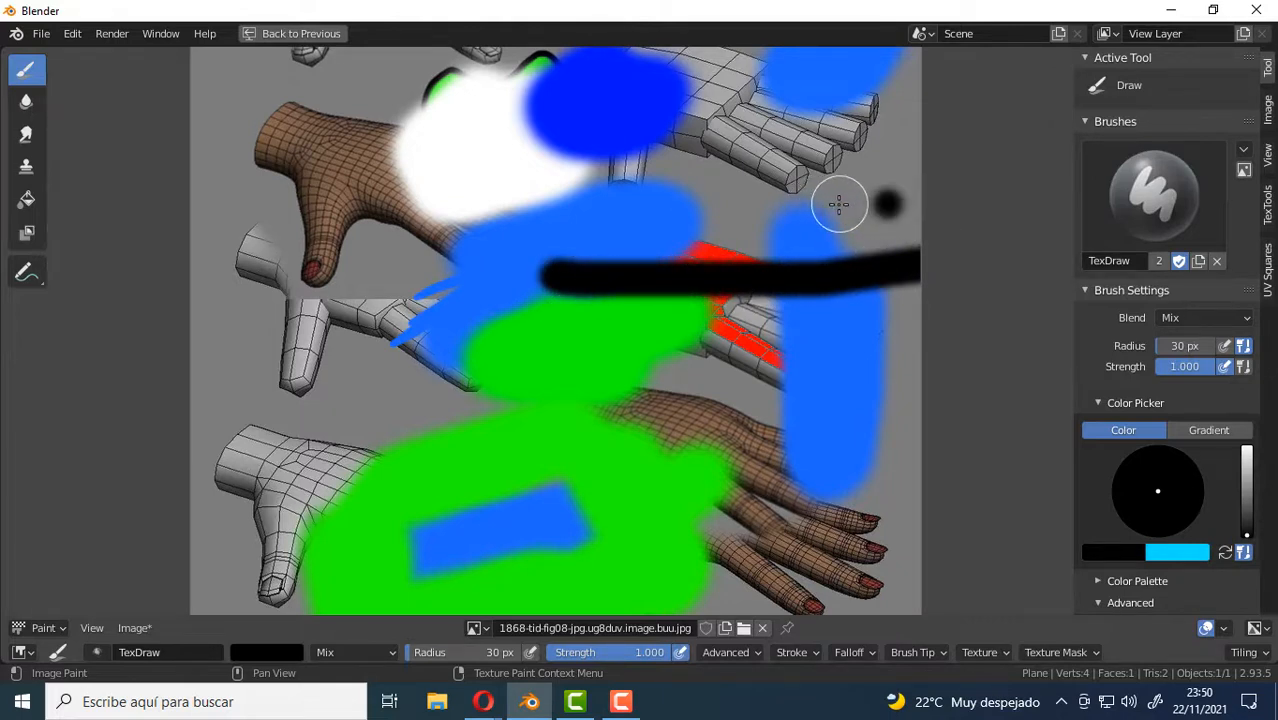
{"action": "left_click", "coordinate": [782, 205]}
{"action": "left_click", "coordinate": [707, 205]}
{"action": "left_click", "coordinate": [632, 205]}
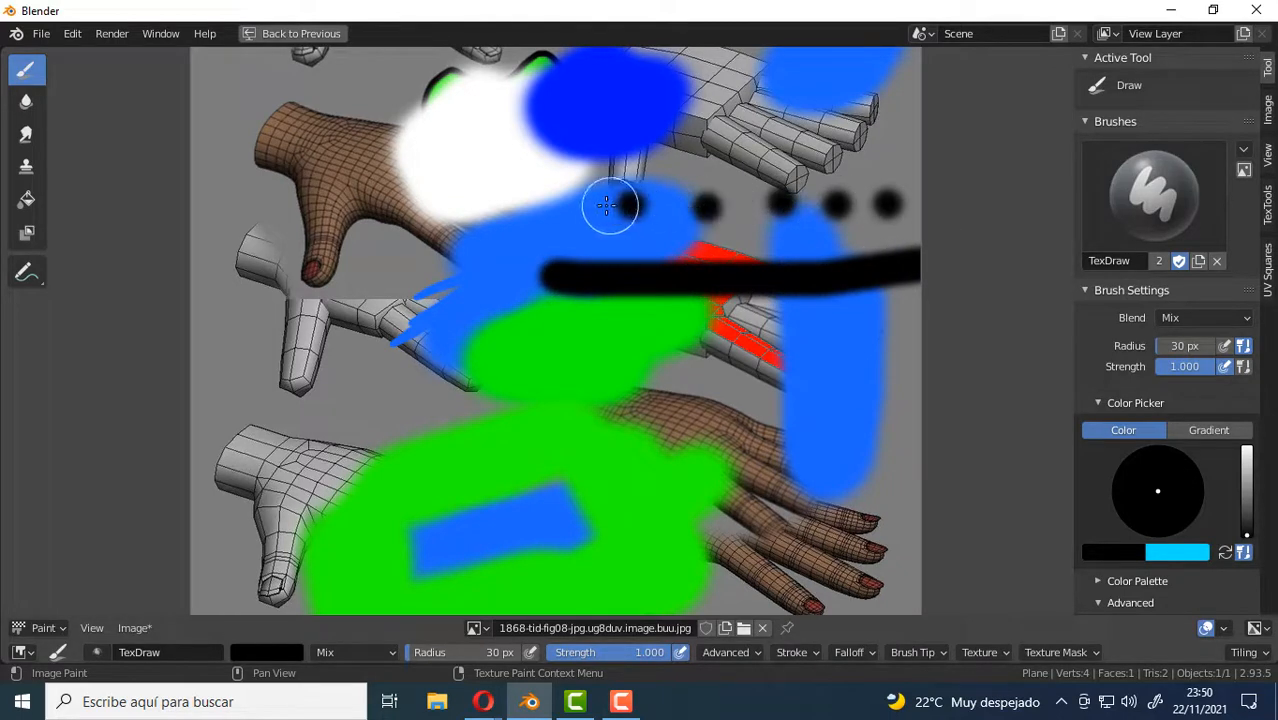
{"action": "left_click", "coordinate": [568, 205]}
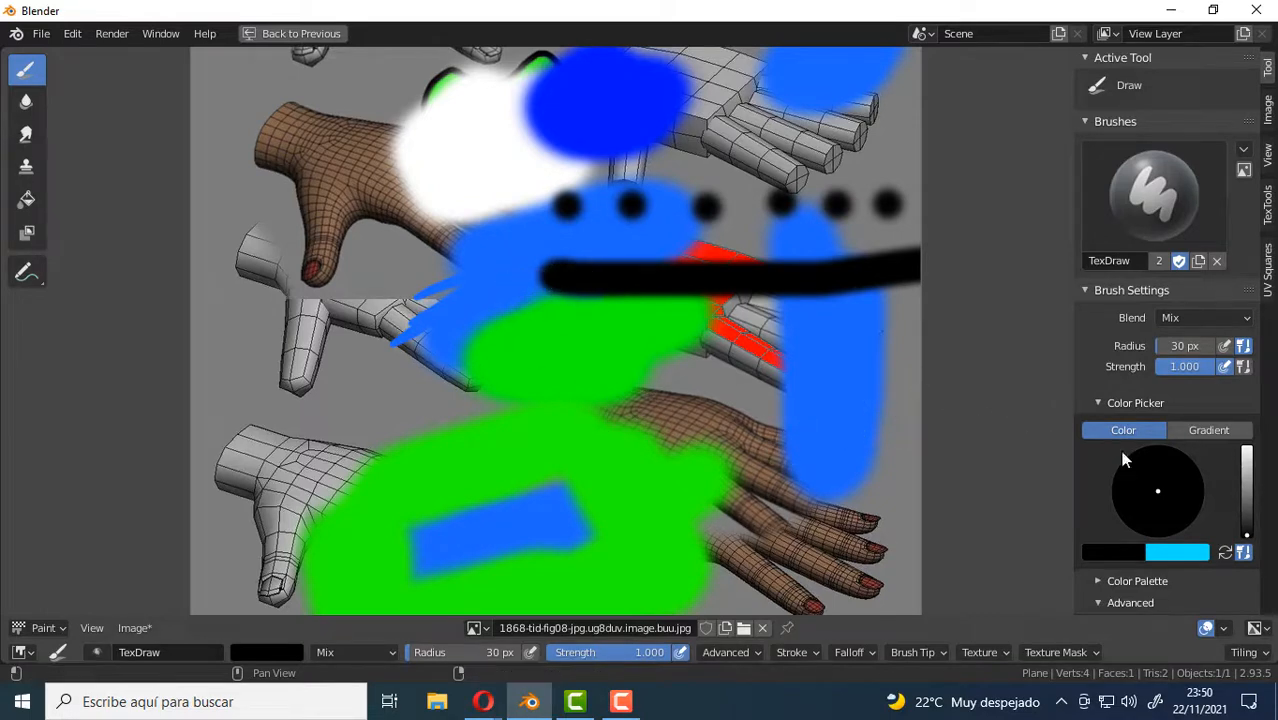
Set the stroke spacing to 178% and paint a horizontal dotted line below the continuous black stroke.
{"action": "scroll", "coordinate": [1203, 436], "scroll_direction": "down", "scroll_amount": 5}
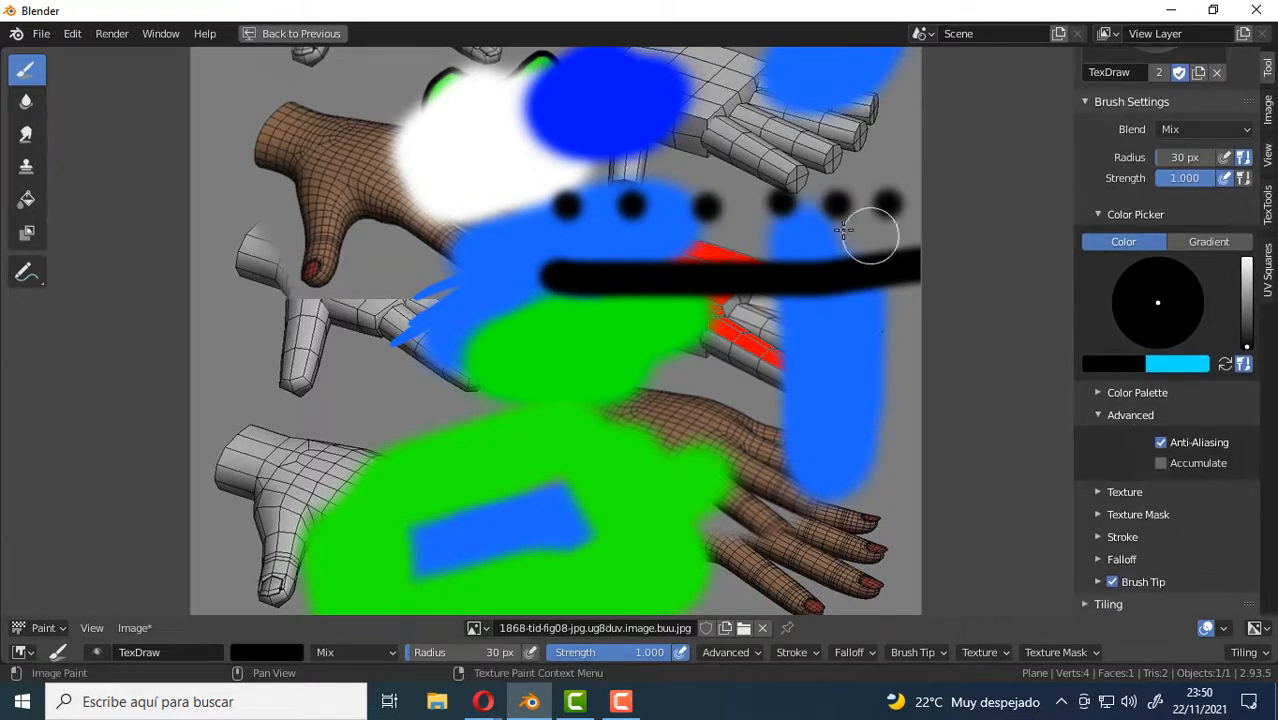
{"action": "left_click", "coordinate": [1098, 537]}
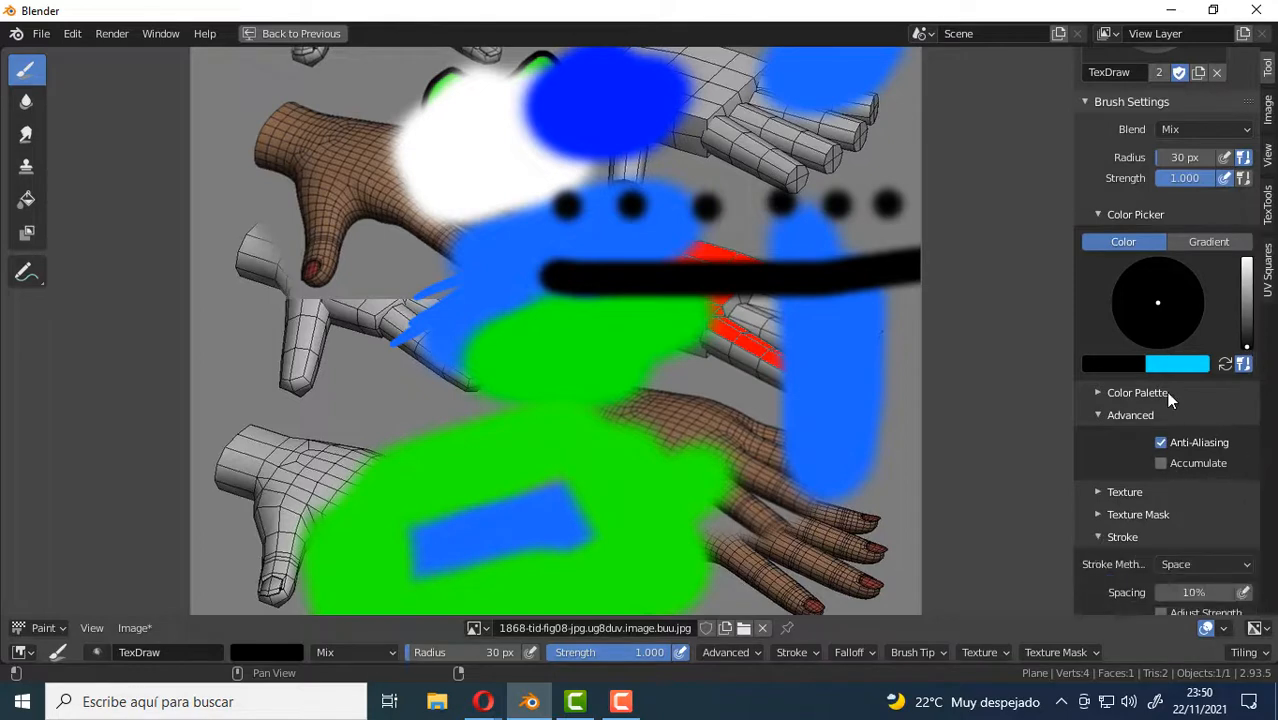
{"action": "scroll", "coordinate": [1175, 400], "scroll_direction": "down", "scroll_amount": 5}
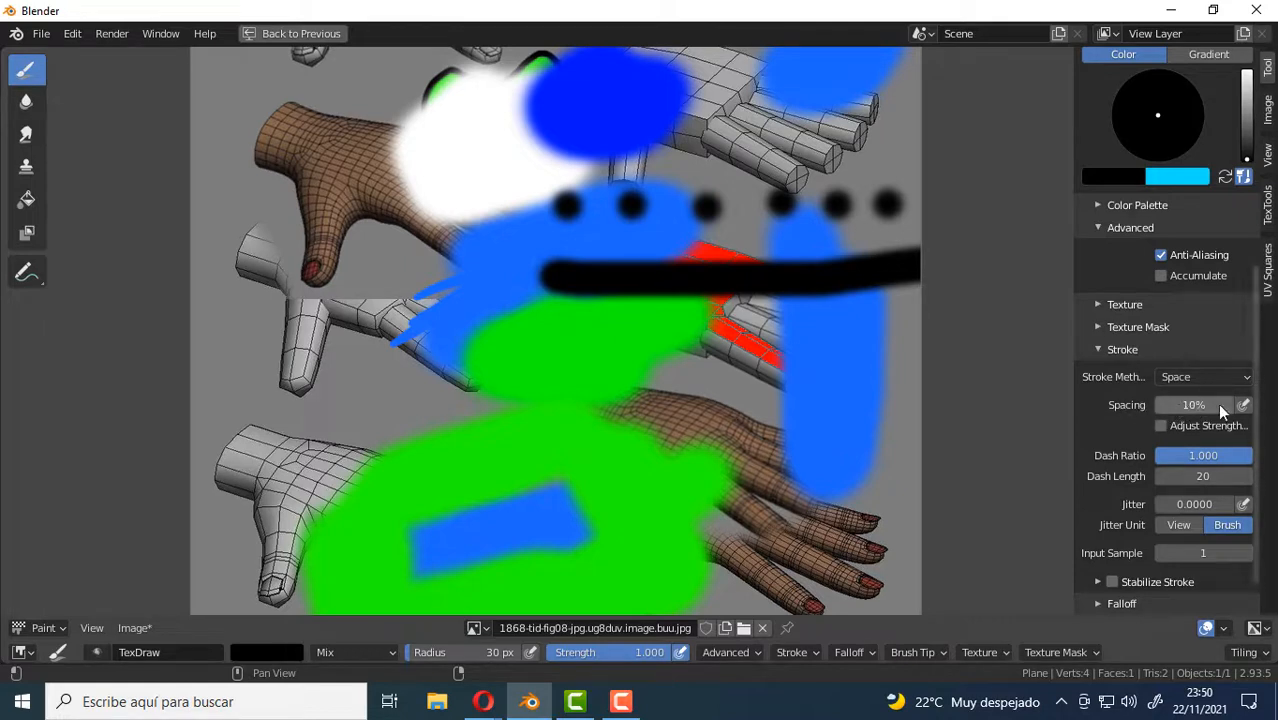
{"action": "left_click_drag", "start_coordinate": [1170, 404], "coordinate": [1230, 404]}
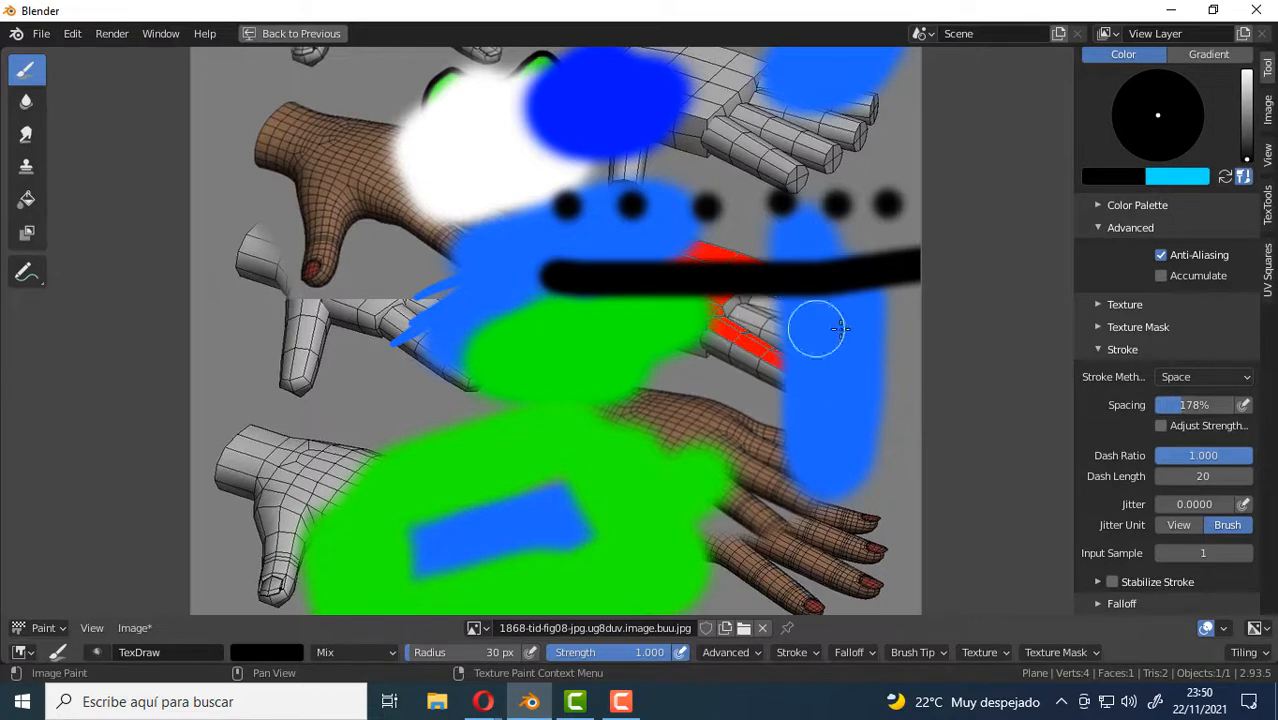
{"action": "left_click_drag", "start_coordinate": [904, 328], "coordinate": [246, 334]}
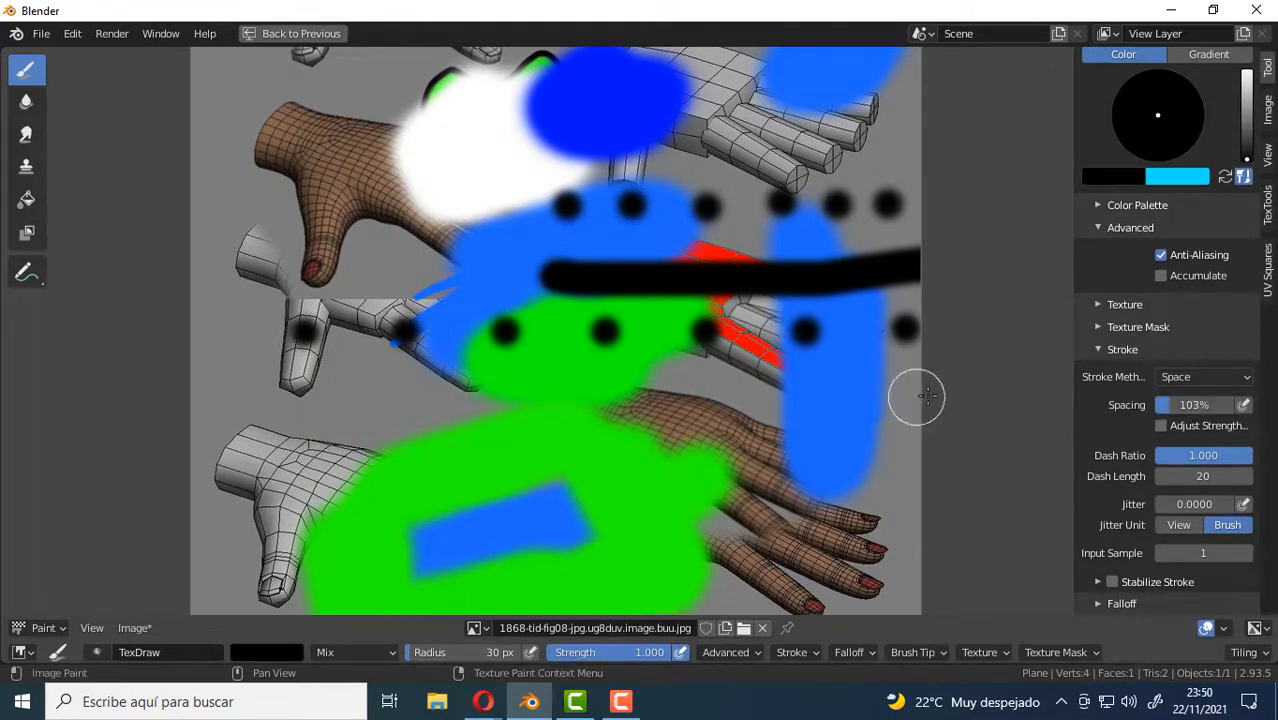
Paint two more dotted lines below the previous one, using a stroke spacing of 103% and then 74%.
{"action": "left_click_drag", "start_coordinate": [913, 394], "coordinate": [527, 428]}
{"action": "left_click_drag", "start_coordinate": [1179, 405], "coordinate": [1177, 405]}
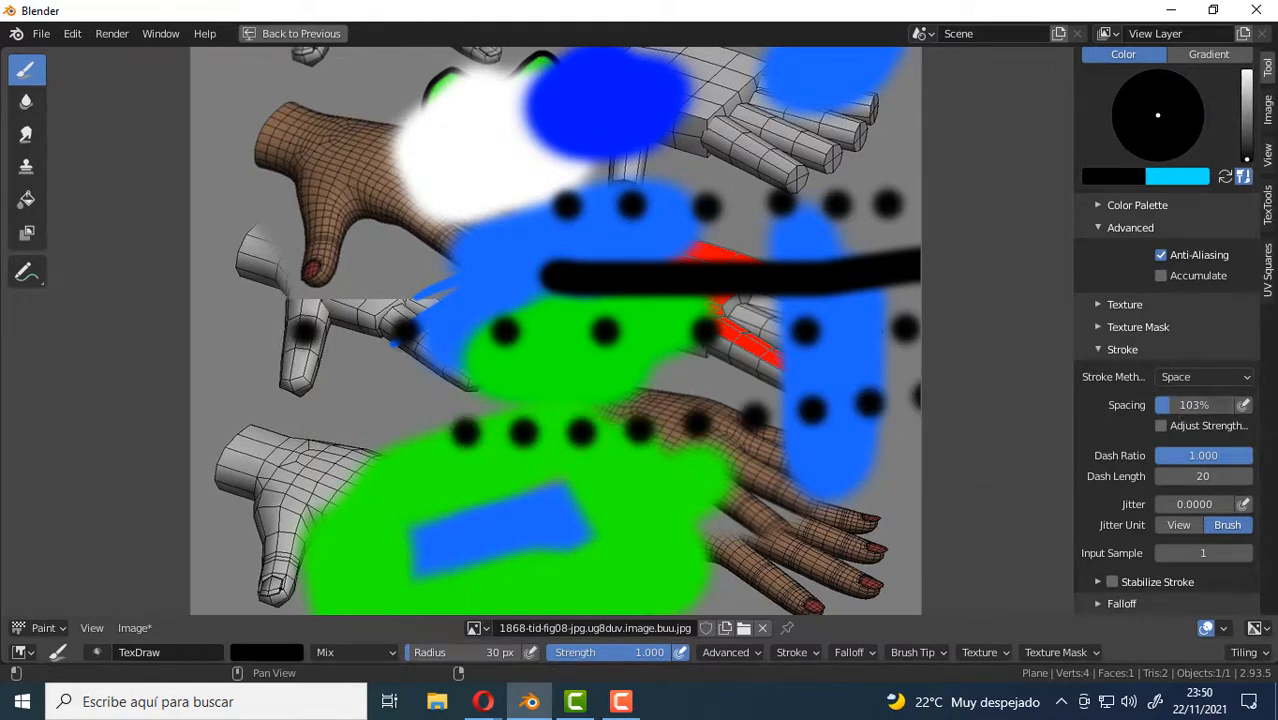
{"action": "left_click_drag", "start_coordinate": [890, 458], "coordinate": [408, 462]}
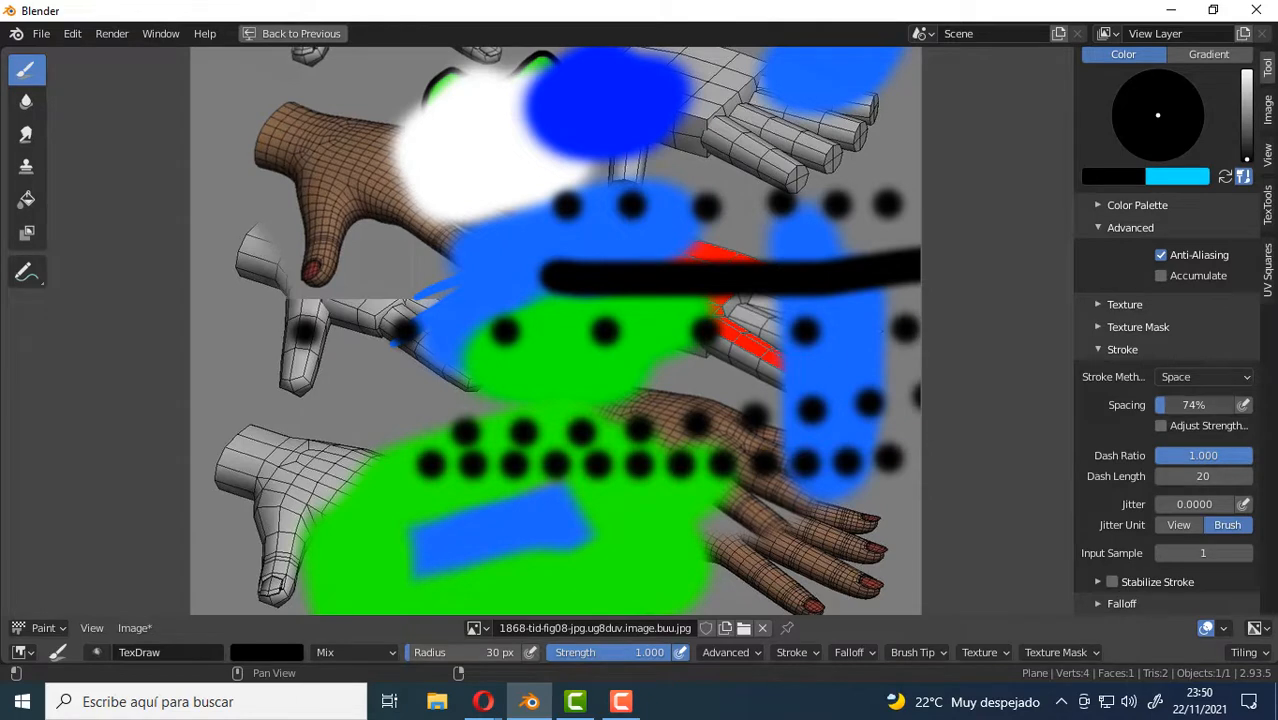
Paint a long winding dotted stroke at 57% spacing and another up to the white patch at 45% spacing.
{"action": "mouse_move", "coordinate": [870, 510]}
{"action": "left_mouse_down"}
{"action": "mouse_move", "coordinate": [904, 517]}
{"action": "mouse_move", "coordinate": [599, 519]}
{"action": "mouse_move", "coordinate": [437, 502]}
{"action": "mouse_move", "coordinate": [354, 434]}
{"action": "mouse_move", "coordinate": [356, 333]}
{"action": "mouse_move", "coordinate": [313, 180]}
{"action": "mouse_move", "coordinate": [337, 123]}
{"action": "mouse_move", "coordinate": [415, 272]}
{"action": "mouse_move", "coordinate": [580, 438]}
{"action": "mouse_move", "coordinate": [650, 440]}
{"action": "left_mouse_up"}
{"action": "left_click", "coordinate": [842, 458]}
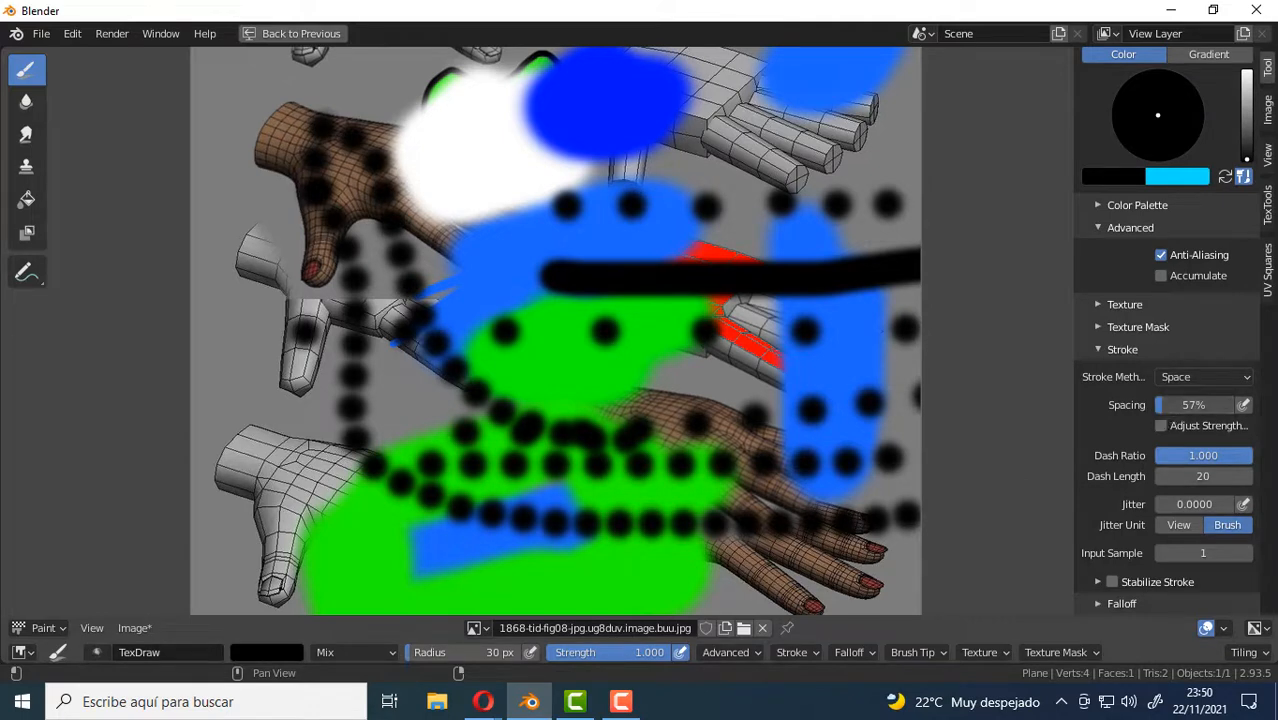
{"action": "mouse_move", "coordinate": [520, 432]}
{"action": "left_mouse_down"}
{"action": "mouse_move", "coordinate": [551, 448]}
{"action": "mouse_move", "coordinate": [497, 137]}
{"action": "left_mouse_up"}
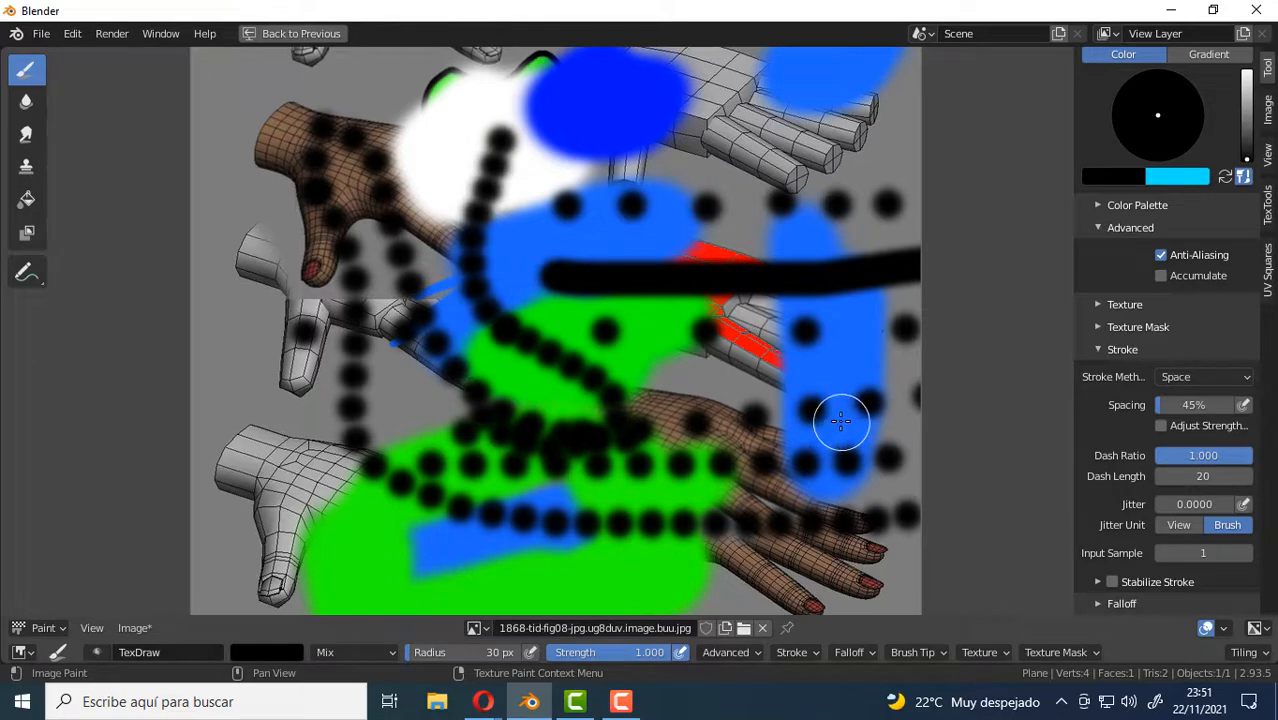
Reduce the brush radius to 6 px and paint a short black stroke below the grey hand in the image's lower-left area.
{"action": "scroll", "coordinate": [1172, 430], "scroll_direction": "down", "scroll_amount": 1}
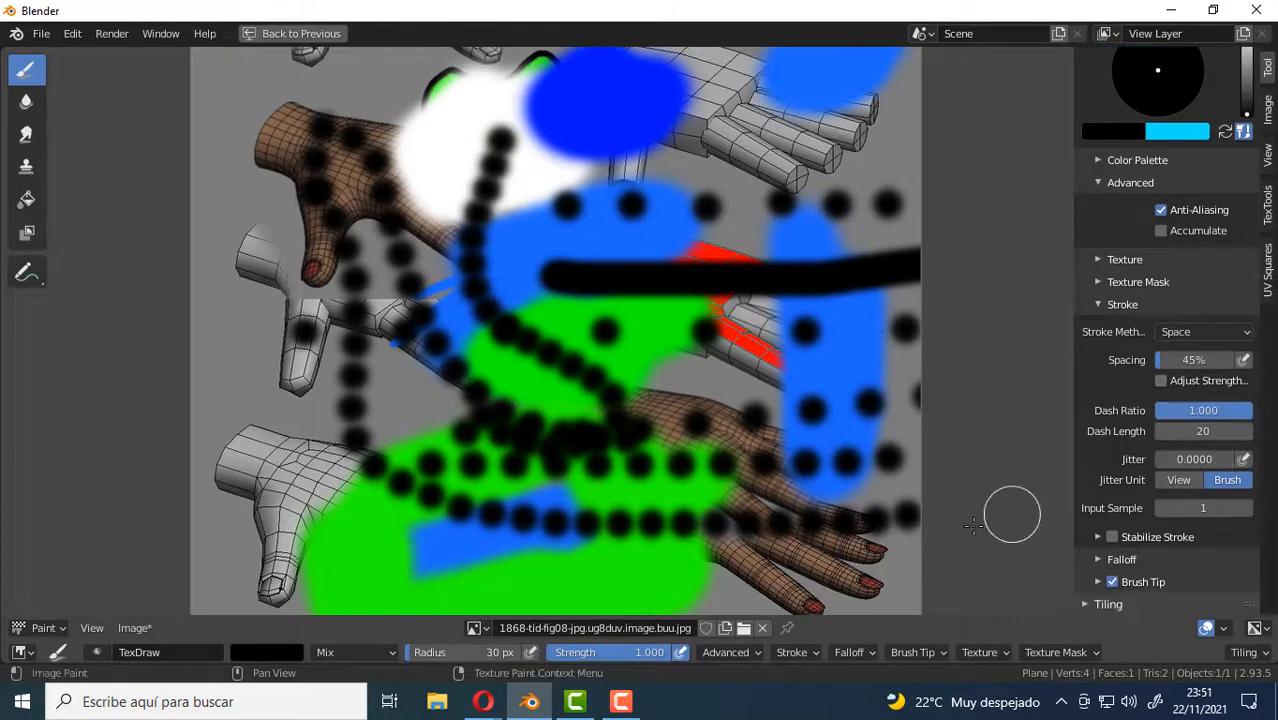
{"action": "scroll", "coordinate": [660, 335], "scroll_direction": "down", "scroll_amount": 2}
{"action": "scroll", "coordinate": [755, 320], "scroll_direction": "up", "scroll_amount": 1}
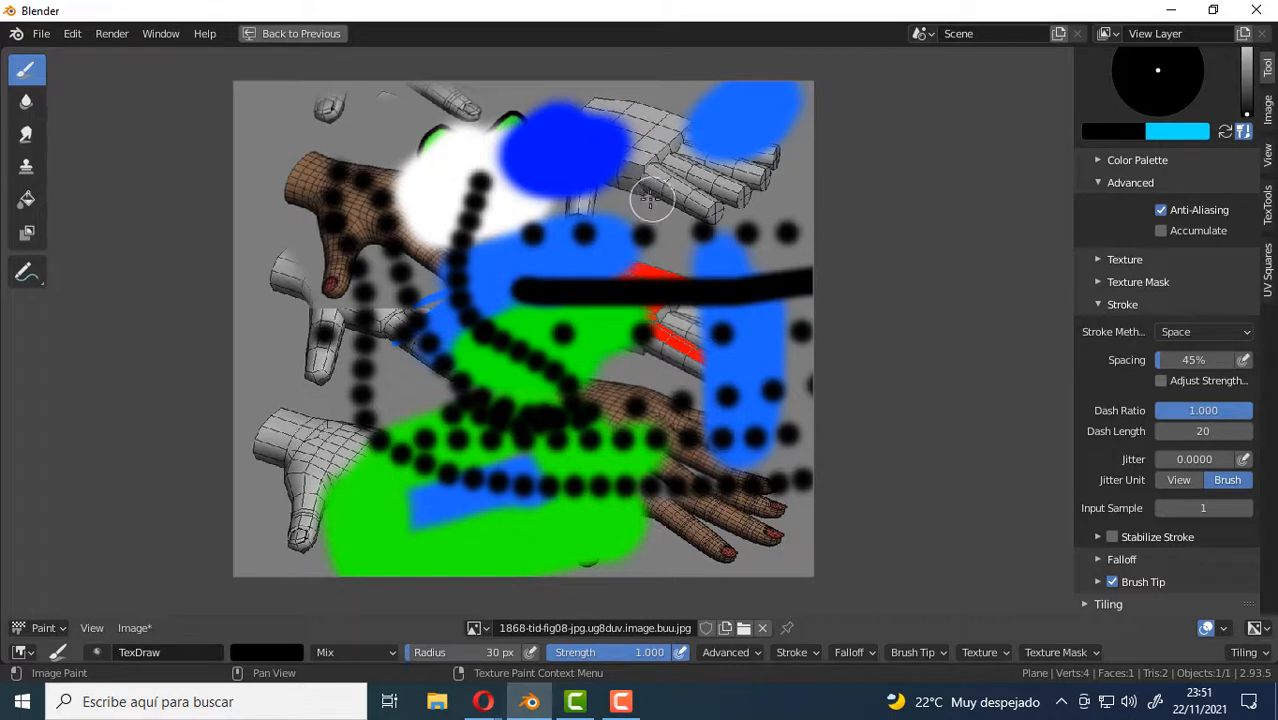
{"action": "key", "text": "f"}
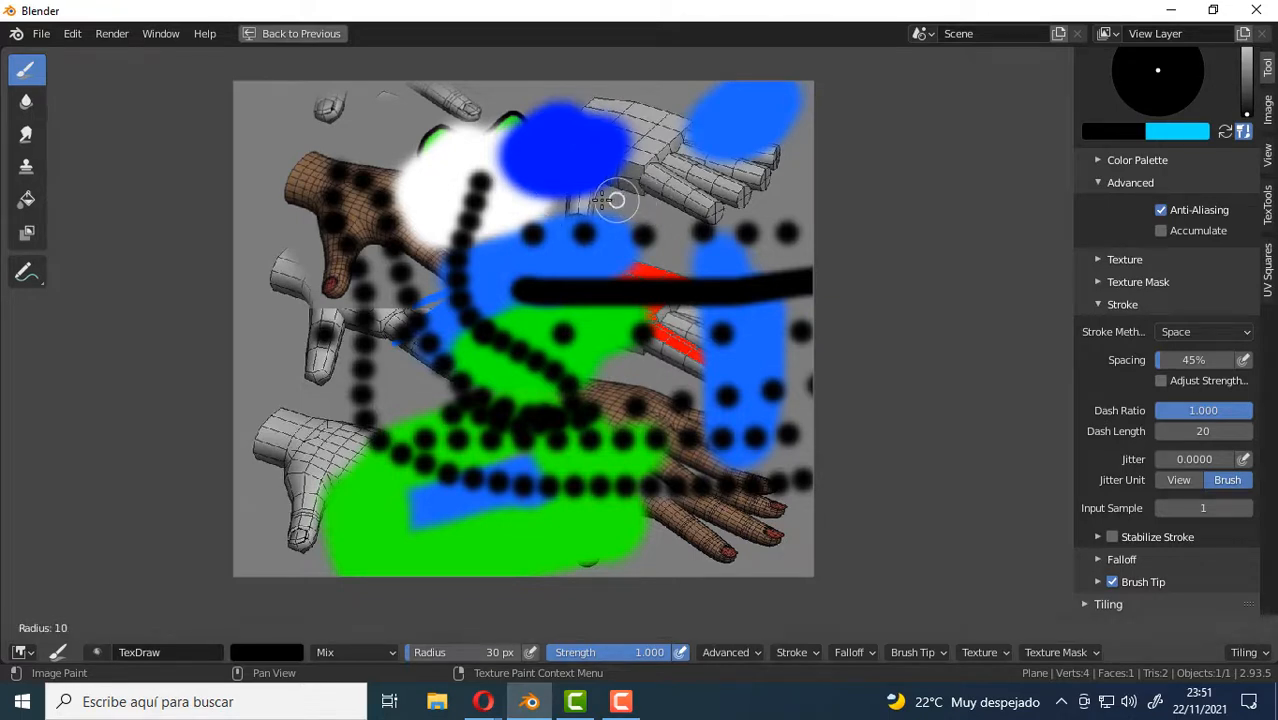
{"action": "left_click", "coordinate": [598, 201]}
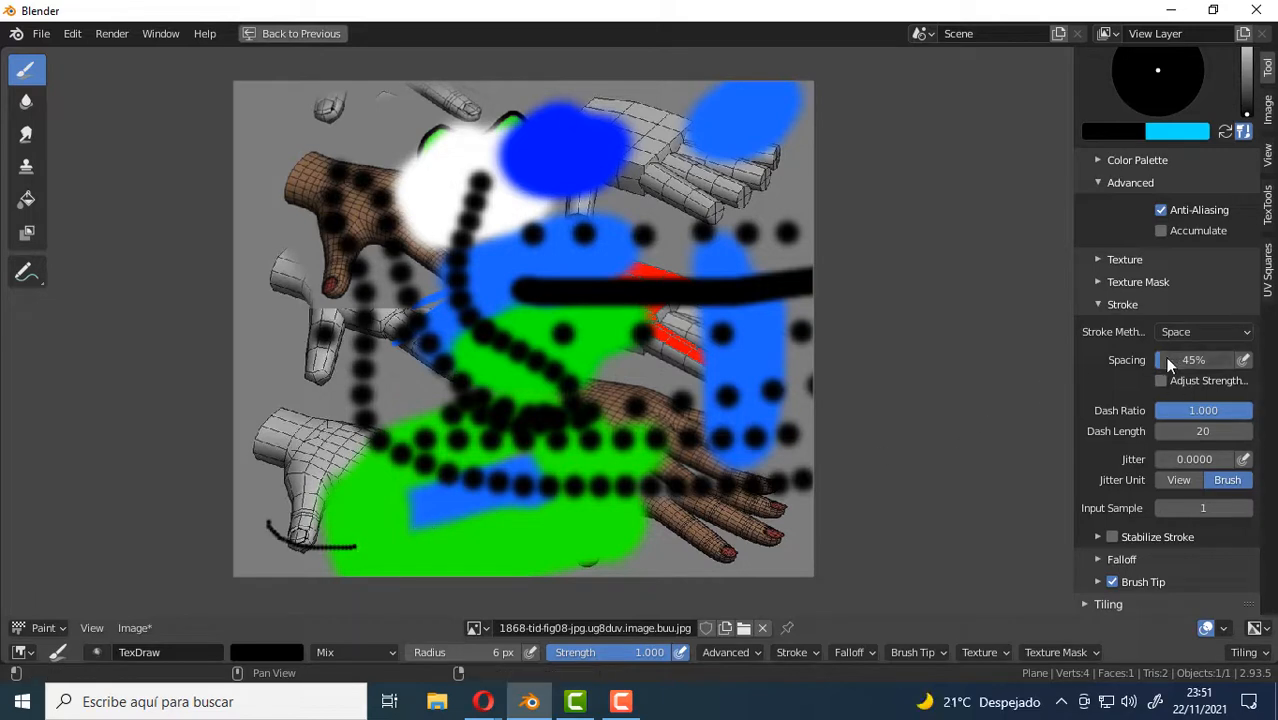
Set the stroke spacing to 10% and paint a long winding black line from the white patch to the light blue patch.
{"action": "key", "text": "Return"}
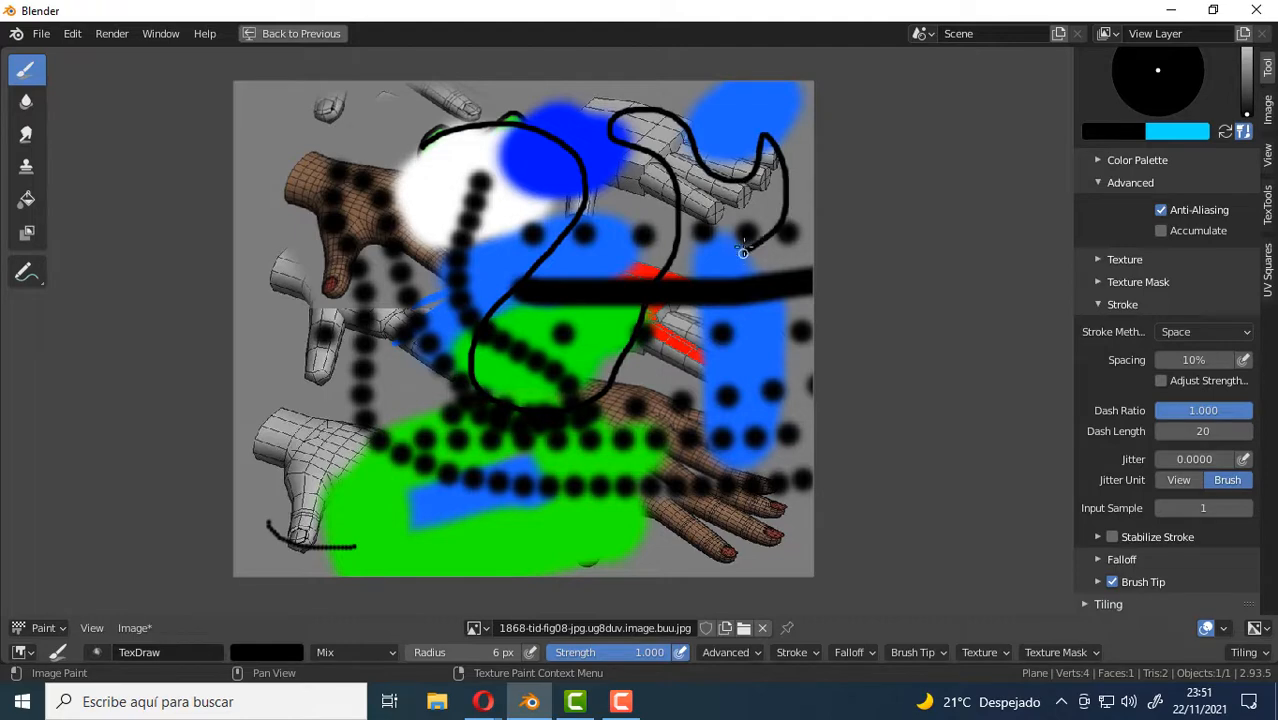
{"action": "scroll", "coordinate": [743, 251], "scroll_direction": "up", "scroll_amount": 5}
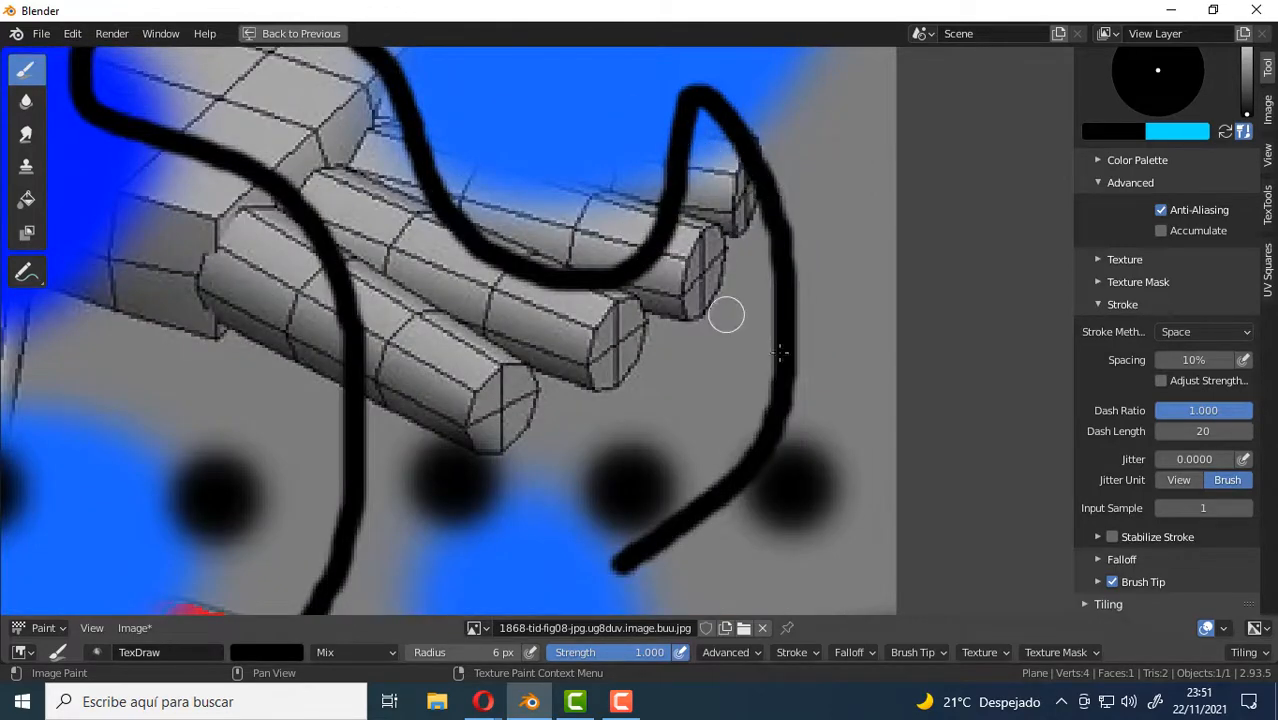
{"action": "scroll", "coordinate": [792, 437], "scroll_direction": "up", "scroll_amount": 2}
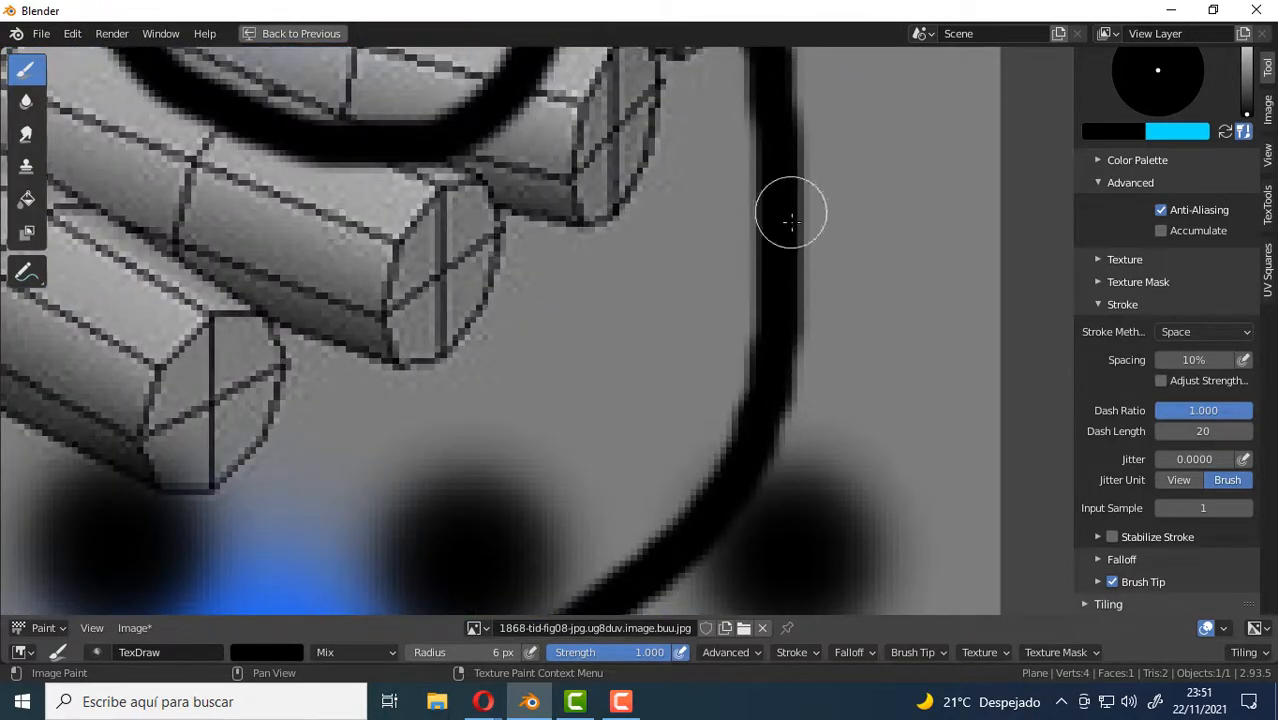
{"action": "scroll", "coordinate": [711, 385], "scroll_direction": "down", "scroll_amount": 3}
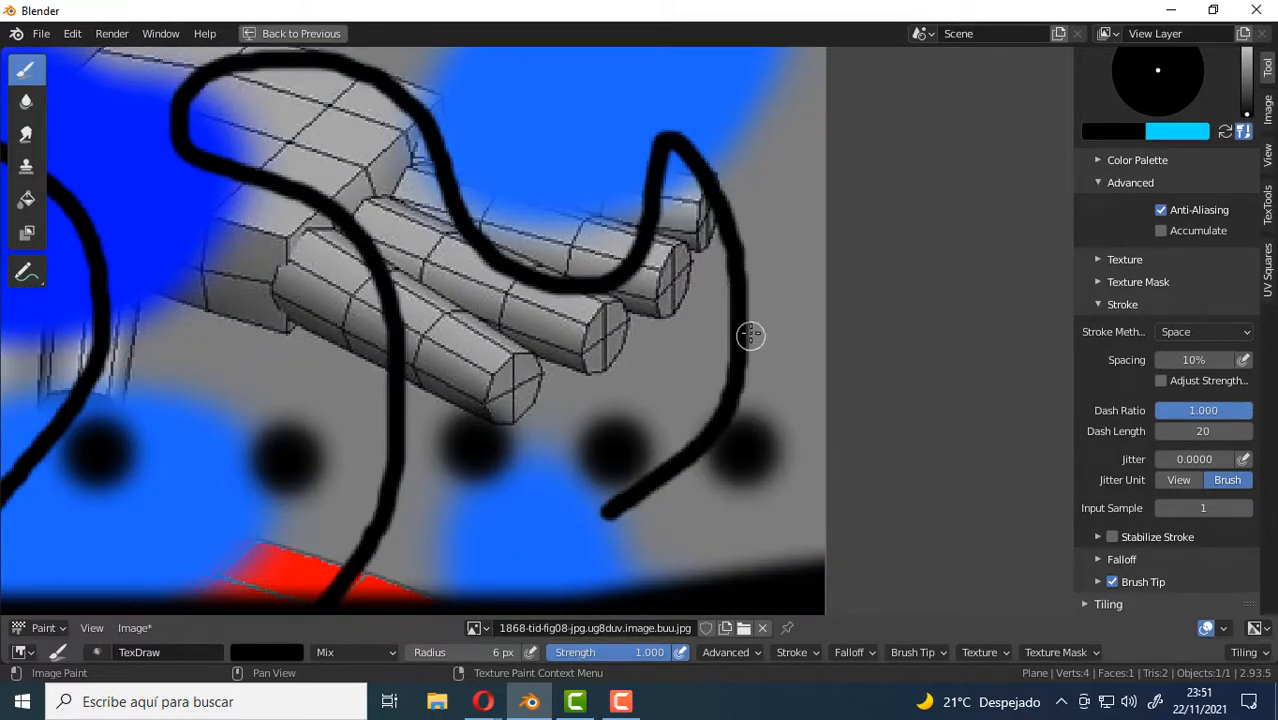
Paint an arching black stroke outside the winding line's end and a short wavy one above the dark blue patch.
{"action": "mouse_move", "coordinate": [487, 107]}
{"action": "left_mouse_down"}
{"action": "mouse_move", "coordinate": [648, 74]}
{"action": "mouse_move", "coordinate": [745, 148]}
{"action": "mouse_move", "coordinate": [796, 265]}
{"action": "mouse_move", "coordinate": [777, 450]}
{"action": "mouse_move", "coordinate": [686, 543]}
{"action": "left_mouse_up"}
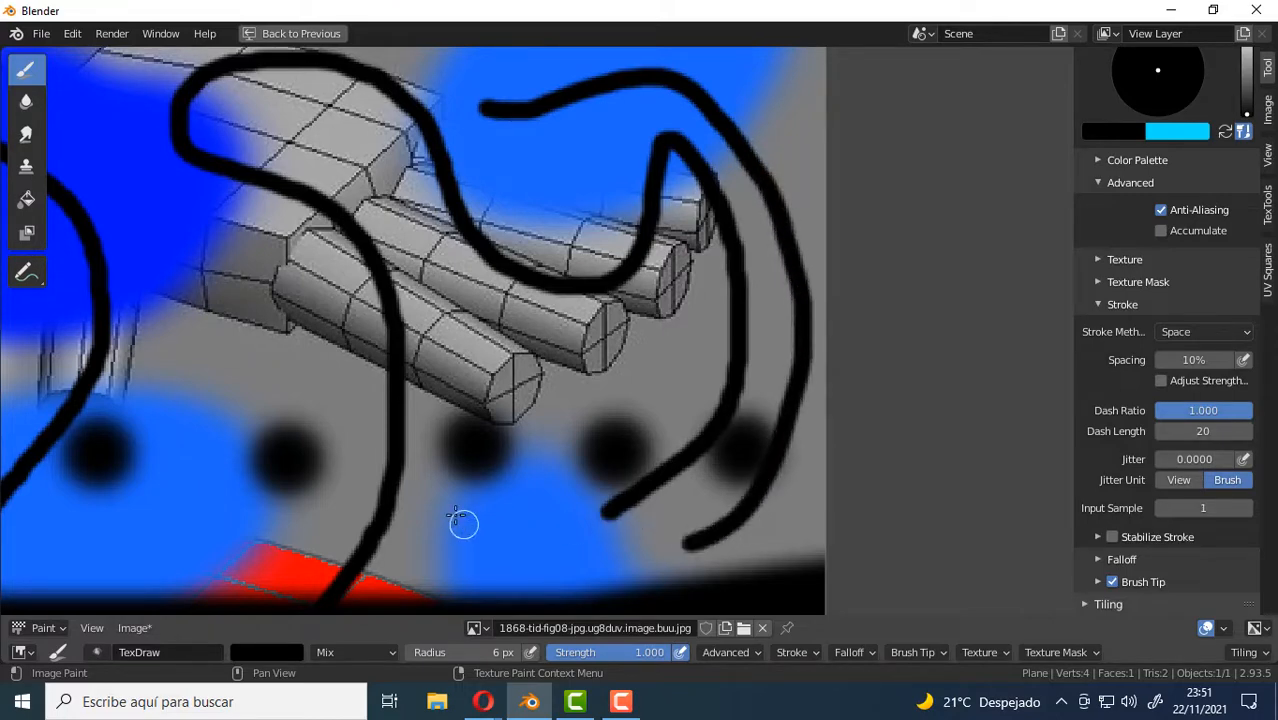
{"action": "mouse_move", "coordinate": [277, 408]}
{"action": "middle_mouse_down"}
{"action": "mouse_move", "coordinate": [516, 434]}
{"action": "mouse_move", "coordinate": [536, 464]}
{"action": "middle_mouse_up"}
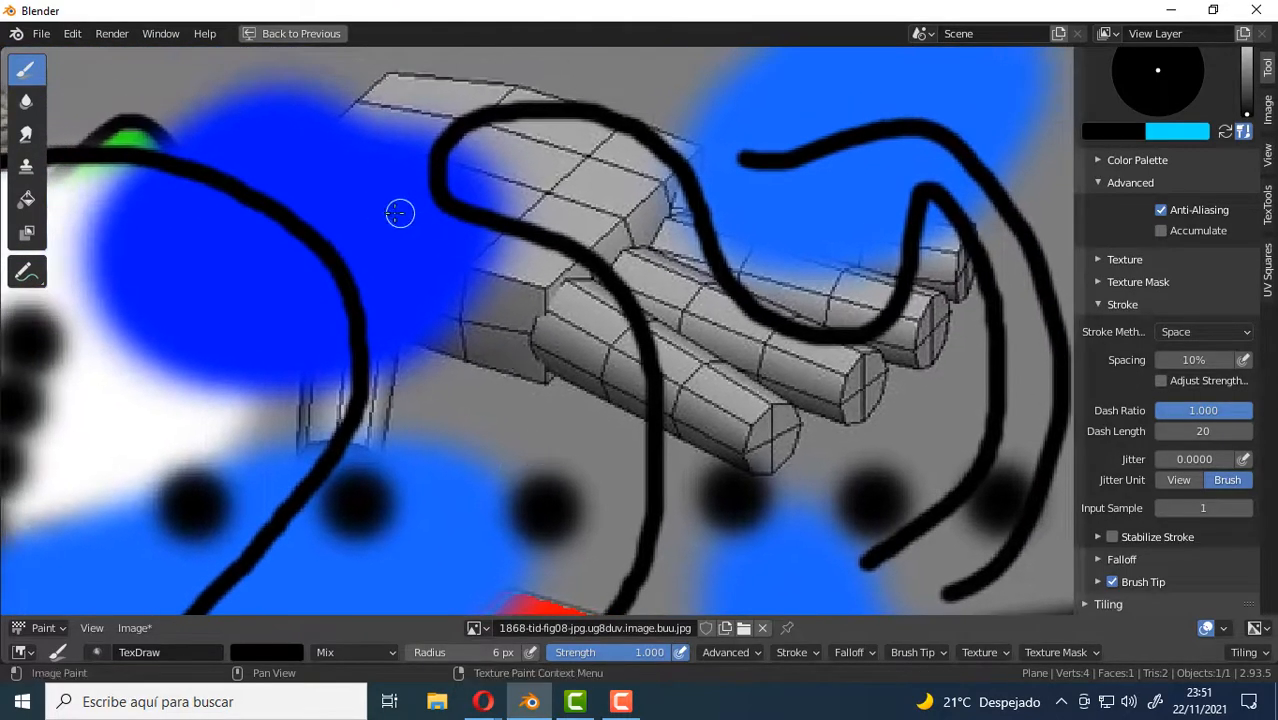
{"action": "middle_click_drag", "start_coordinate": [306, 184], "coordinate": [505, 214]}
{"action": "mouse_move", "coordinate": [284, 168]}
{"action": "left_mouse_down"}
{"action": "mouse_move", "coordinate": [465, 128]}
{"action": "mouse_move", "coordinate": [576, 165]}
{"action": "mouse_move", "coordinate": [648, 110]}
{"action": "left_mouse_up"}
{"action": "scroll", "coordinate": [746, 215], "scroll_direction": "down", "scroll_amount": 3}
{"action": "middle_click_drag", "start_coordinate": [737, 361], "coordinate": [641, 196]}
{"action": "middle_click_drag", "start_coordinate": [431, 312], "coordinate": [499, 288]}
{"action": "middle_click_drag", "start_coordinate": [643, 202], "coordinate": [674, 321]}
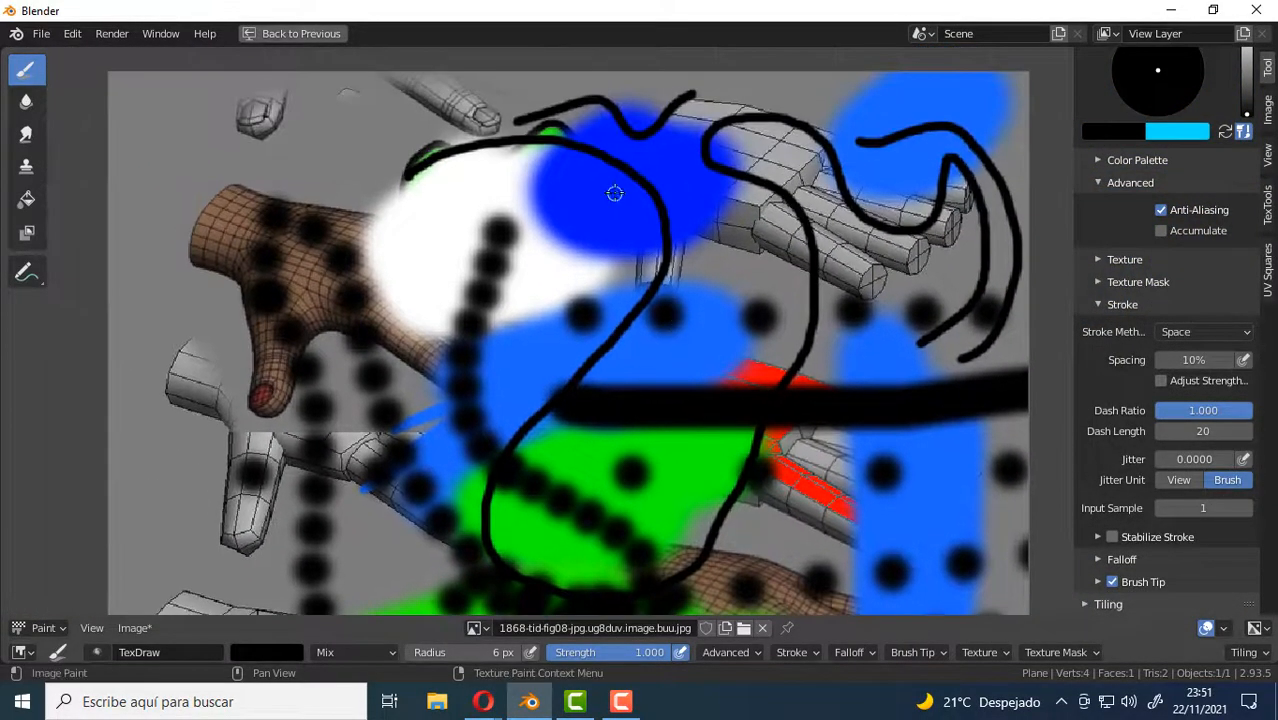
Enable Stabilize Stroke and paint a long looping black line across the image, starting beside the brown hand.
{"action": "left_click", "coordinate": [1111, 538]}
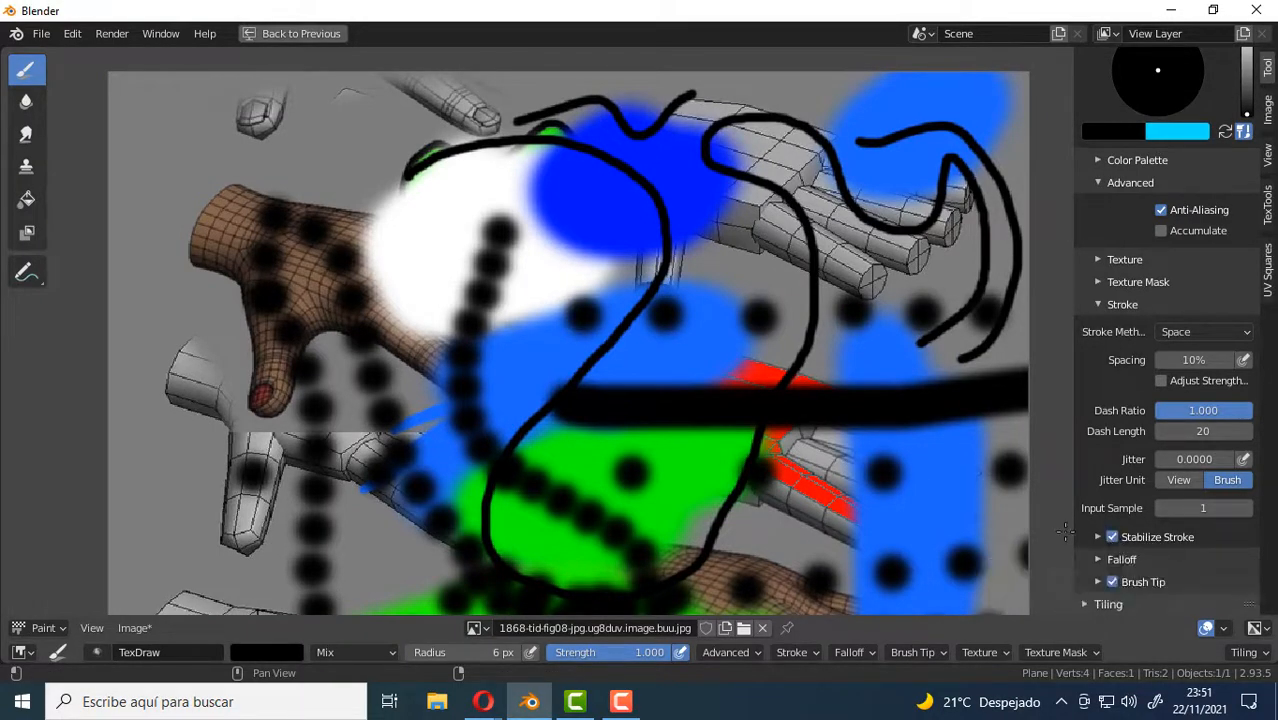
{"action": "left_click", "coordinate": [1098, 537]}
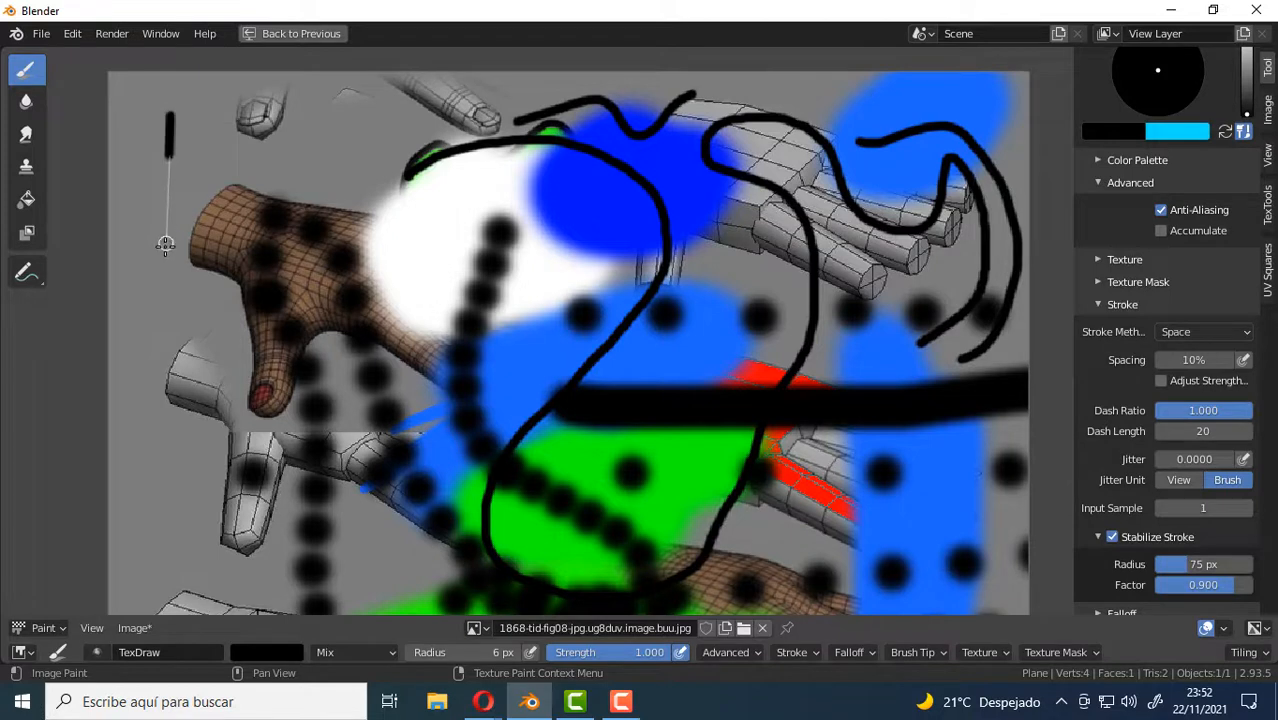
{"action": "mouse_move", "coordinate": [165, 244]}
{"action": "left_mouse_down"}
{"action": "mouse_move", "coordinate": [152, 322]}
{"action": "mouse_move", "coordinate": [195, 420]}
{"action": "mouse_move", "coordinate": [250, 446]}
{"action": "mouse_move", "coordinate": [348, 455]}
{"action": "mouse_move", "coordinate": [436, 362]}
{"action": "mouse_move", "coordinate": [433, 292]}
{"action": "left_mouse_up"}
{"action": "mouse_move", "coordinate": [373, 251]}
{"action": "left_mouse_down"}
{"action": "mouse_move", "coordinate": [258, 175]}
{"action": "mouse_move", "coordinate": [285, 85]}
{"action": "mouse_move", "coordinate": [400, 120]}
{"action": "mouse_move", "coordinate": [502, 357]}
{"action": "mouse_move", "coordinate": [608, 360]}
{"action": "mouse_move", "coordinate": [760, 250]}
{"action": "mouse_move", "coordinate": [869, 350]}
{"action": "mouse_move", "coordinate": [790, 520]}
{"action": "mouse_move", "coordinate": [520, 500]}
{"action": "mouse_move", "coordinate": [270, 540]}
{"action": "mouse_move", "coordinate": [395, 612]}
{"action": "mouse_move", "coordinate": [485, 340]}
{"action": "mouse_move", "coordinate": [434, 274]}
{"action": "mouse_move", "coordinate": [265, 294]}
{"action": "mouse_move", "coordinate": [213, 192]}
{"action": "mouse_move", "coordinate": [422, 260]}
{"action": "mouse_move", "coordinate": [607, 259]}
{"action": "mouse_move", "coordinate": [800, 157]}
{"action": "mouse_move", "coordinate": [921, 314]}
{"action": "mouse_move", "coordinate": [916, 562]}
{"action": "mouse_move", "coordinate": [799, 645]}
{"action": "left_mouse_up"}
{"action": "scroll", "coordinate": [591, 514], "scroll_direction": "down", "scroll_amount": 4}
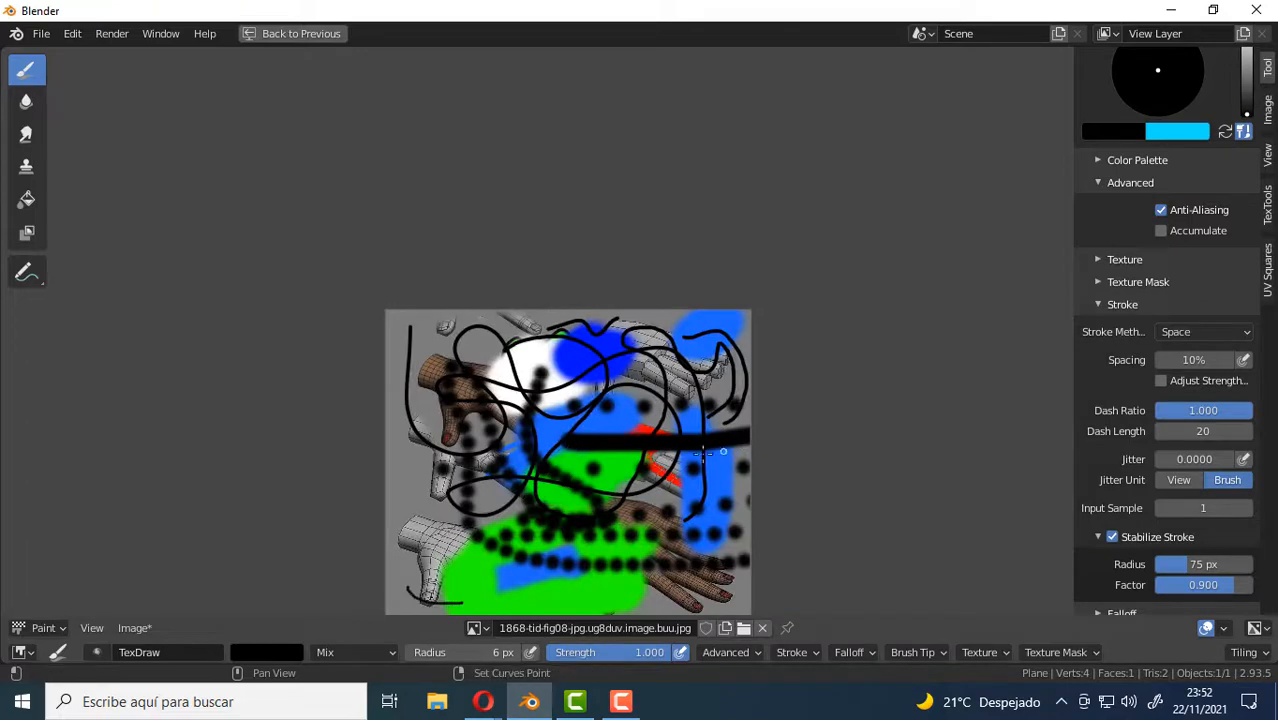
Paint another stabilized black line winding from the lower green area up to the vertical blue patch.
{"action": "scroll", "coordinate": [751, 388], "scroll_direction": "up", "scroll_amount": 5}
{"action": "middle_click_drag", "start_coordinate": [725, 445], "coordinate": [803, 312]}
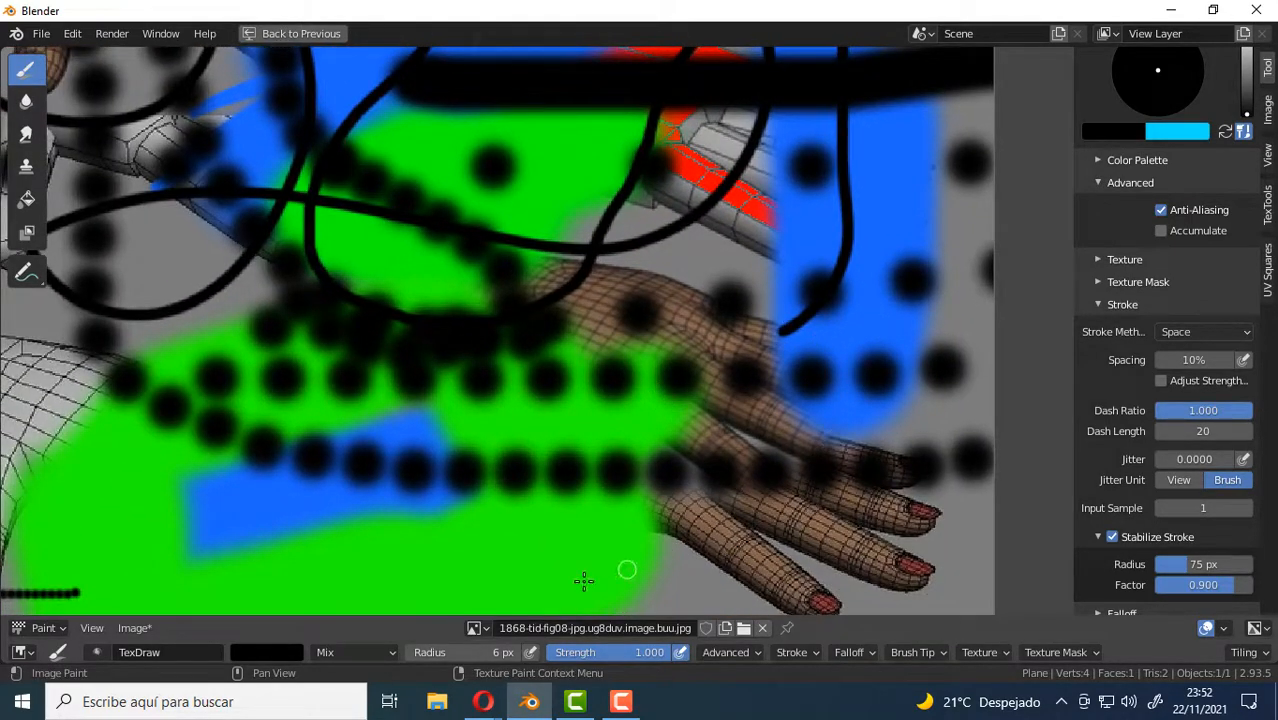
{"action": "mouse_move", "coordinate": [420, 573]}
{"action": "left_mouse_down"}
{"action": "mouse_move", "coordinate": [650, 585]}
{"action": "mouse_move", "coordinate": [715, 510]}
{"action": "mouse_move", "coordinate": [534, 418]}
{"action": "mouse_move", "coordinate": [209, 525]}
{"action": "mouse_move", "coordinate": [294, 297]}
{"action": "mouse_move", "coordinate": [534, 431]}
{"action": "mouse_move", "coordinate": [738, 392]}
{"action": "mouse_move", "coordinate": [955, 301]}
{"action": "mouse_move", "coordinate": [893, 286]}
{"action": "left_mouse_up"}
{"action": "scroll", "coordinate": [888, 413], "scroll_direction": "down", "scroll_amount": 5}
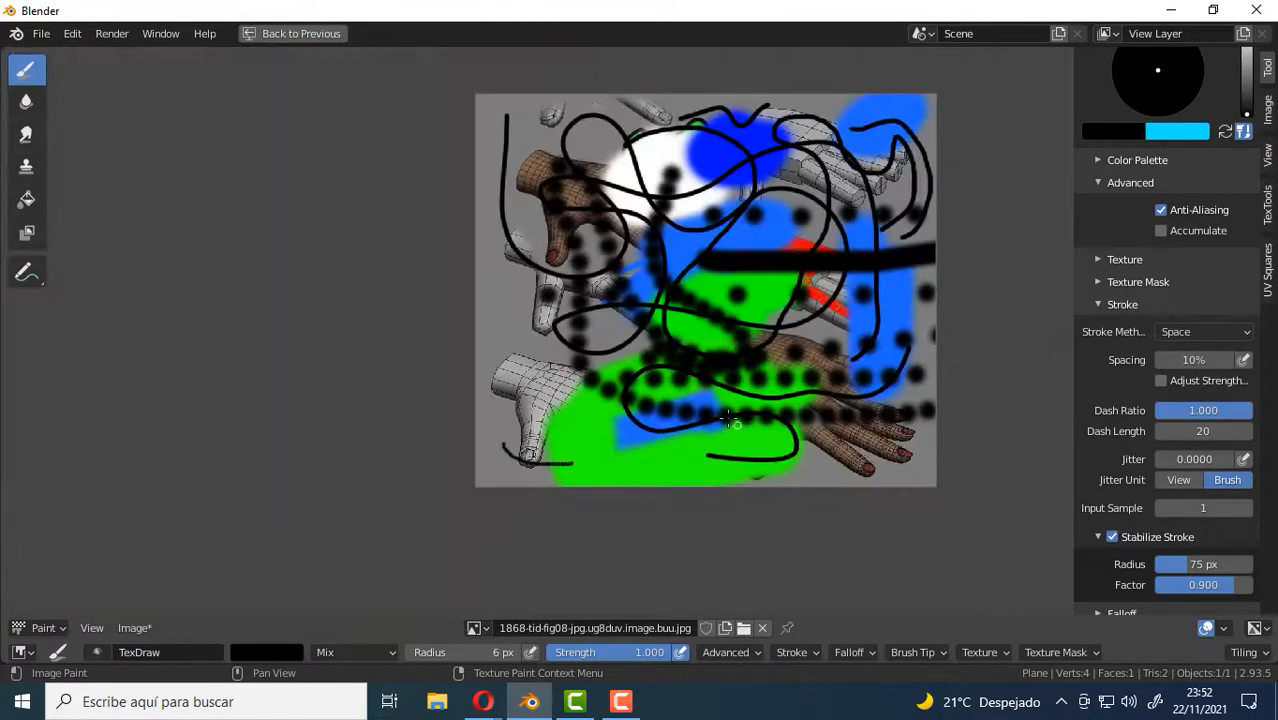
{"action": "middle_click_drag", "start_coordinate": [788, 334], "coordinate": [785, 388]}
{"action": "scroll", "coordinate": [862, 282], "scroll_direction": "up", "scroll_amount": 1}
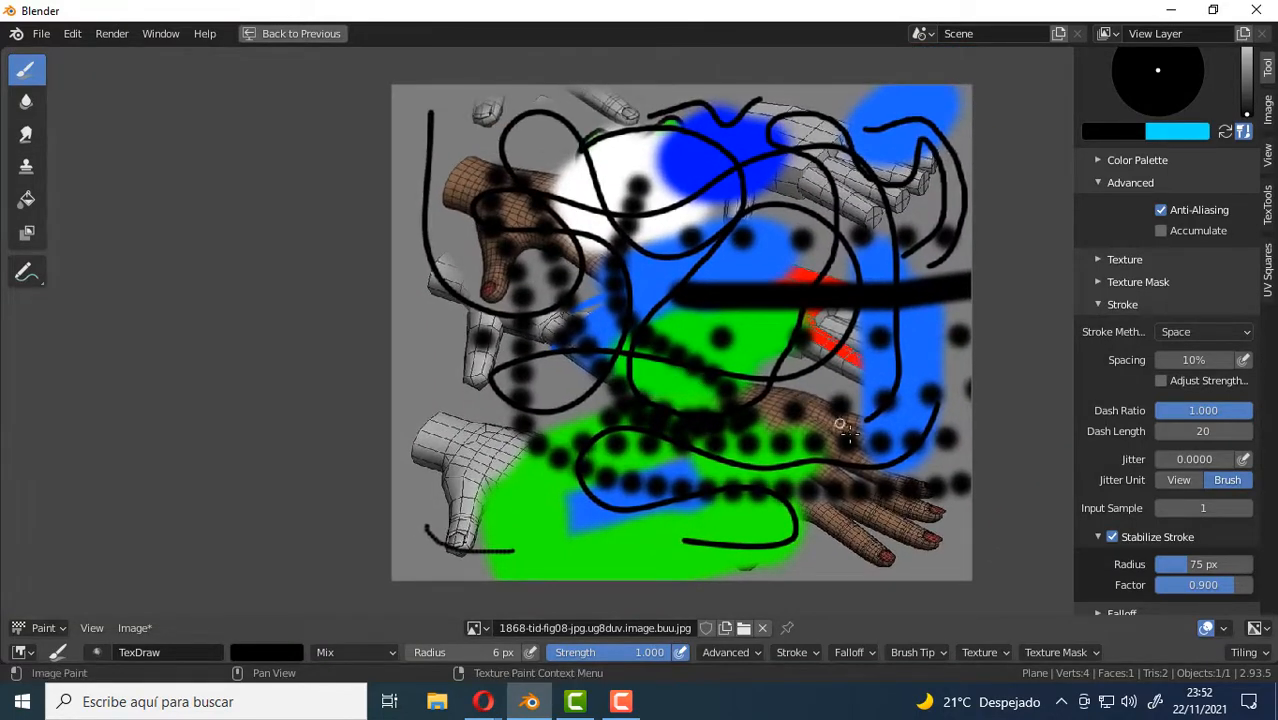
{"action": "scroll", "coordinate": [849, 434], "scroll_direction": "up", "scroll_amount": 3}
{"action": "scroll", "coordinate": [834, 425], "scroll_direction": "down", "scroll_amount": 3}
{"action": "middle_click_drag", "start_coordinate": [834, 336], "coordinate": [784, 364]}
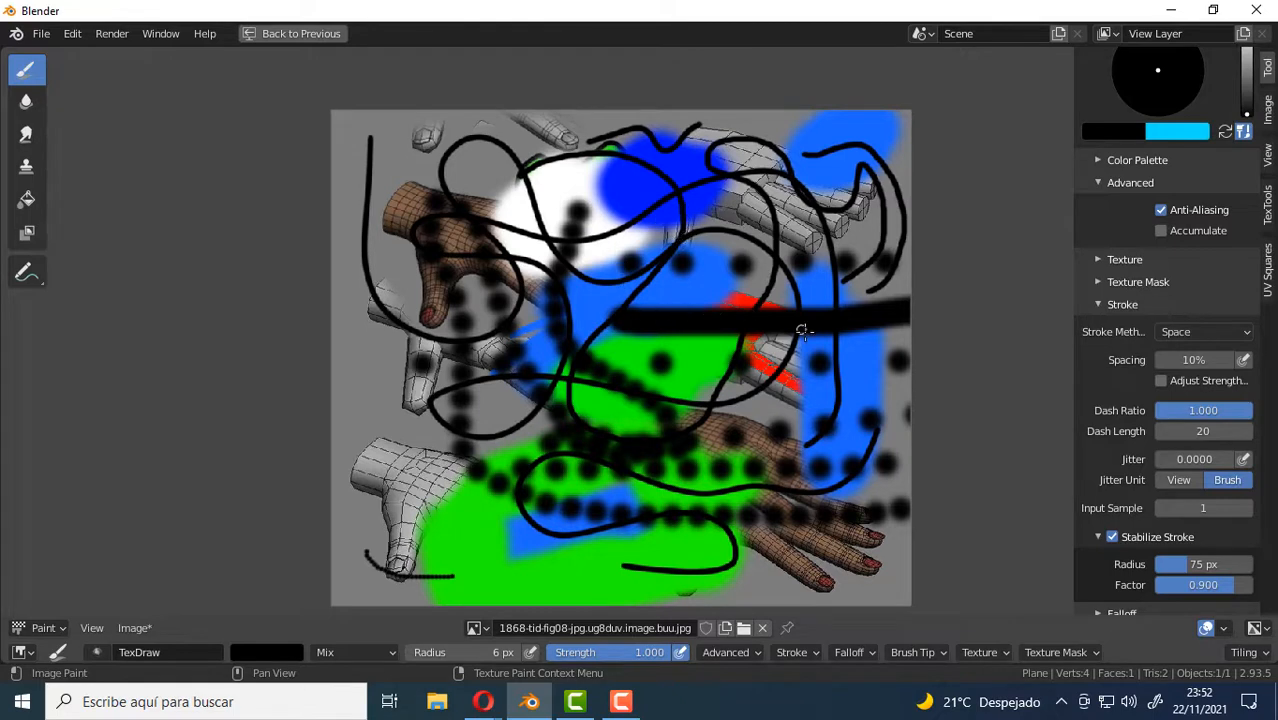
{"action": "middle_click_drag", "start_coordinate": [802, 330], "coordinate": [748, 273]}
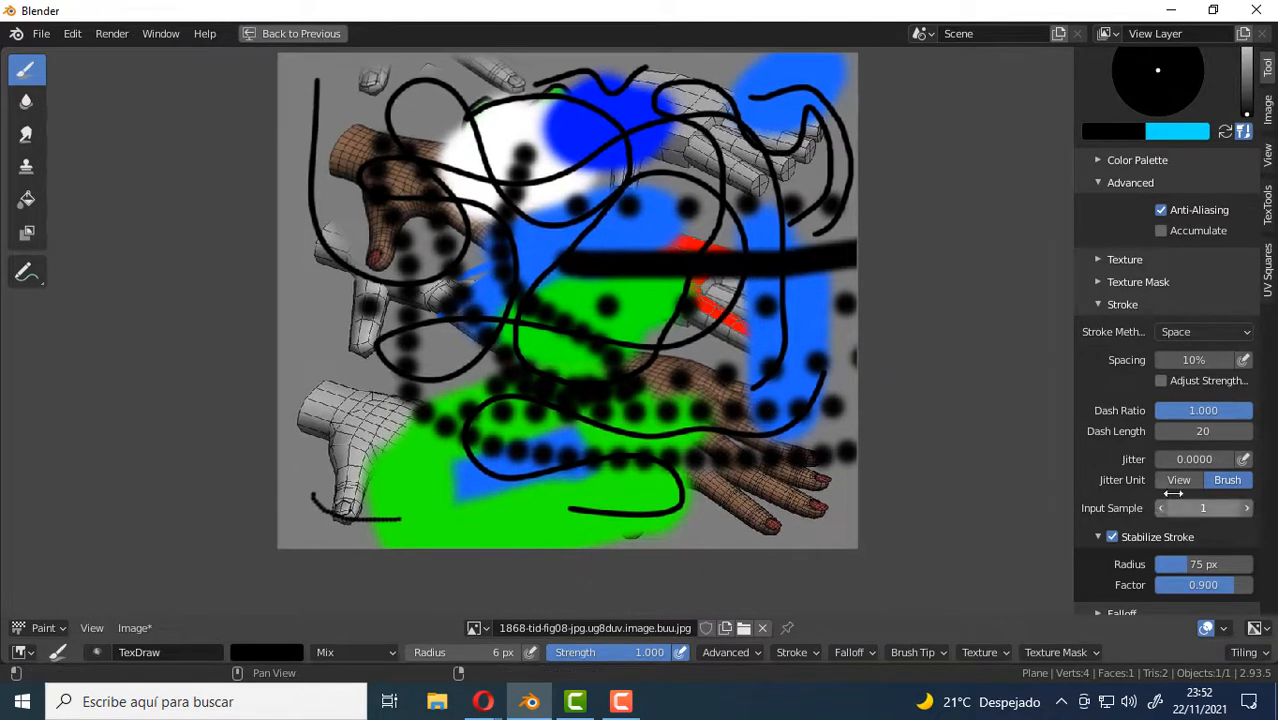
Disable Stabilize Stroke and collapse its settings.
{"action": "left_click", "coordinate": [1112, 537]}
{"action": "left_click", "coordinate": [1098, 537]}
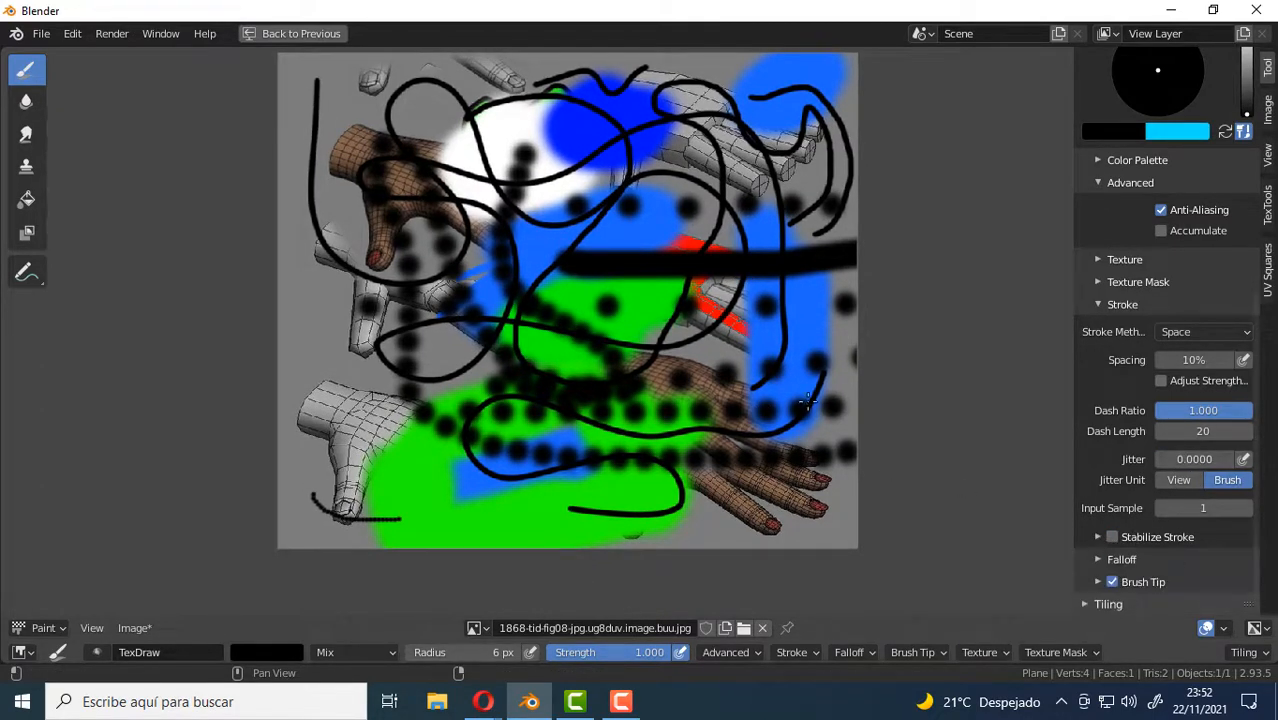
{"action": "mouse_move", "coordinate": [594, 247]}
{"action": "middle_mouse_down"}
{"action": "mouse_move", "coordinate": [595, 283]}
{"action": "mouse_move", "coordinate": [567, 263]}
{"action": "middle_mouse_up"}
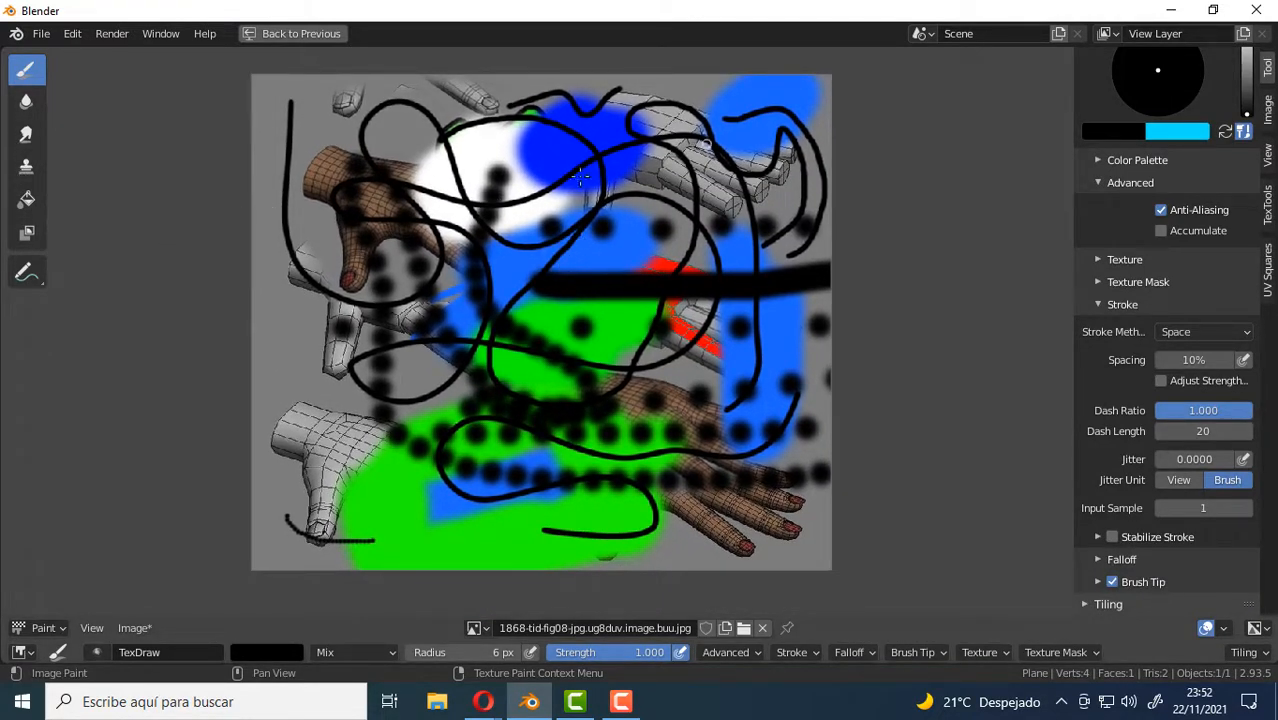
Fill the entire image with white using the Fill tool, adjusting the fill threshold to cover all the existing paint.
{"action": "left_click", "coordinate": [27, 201]}
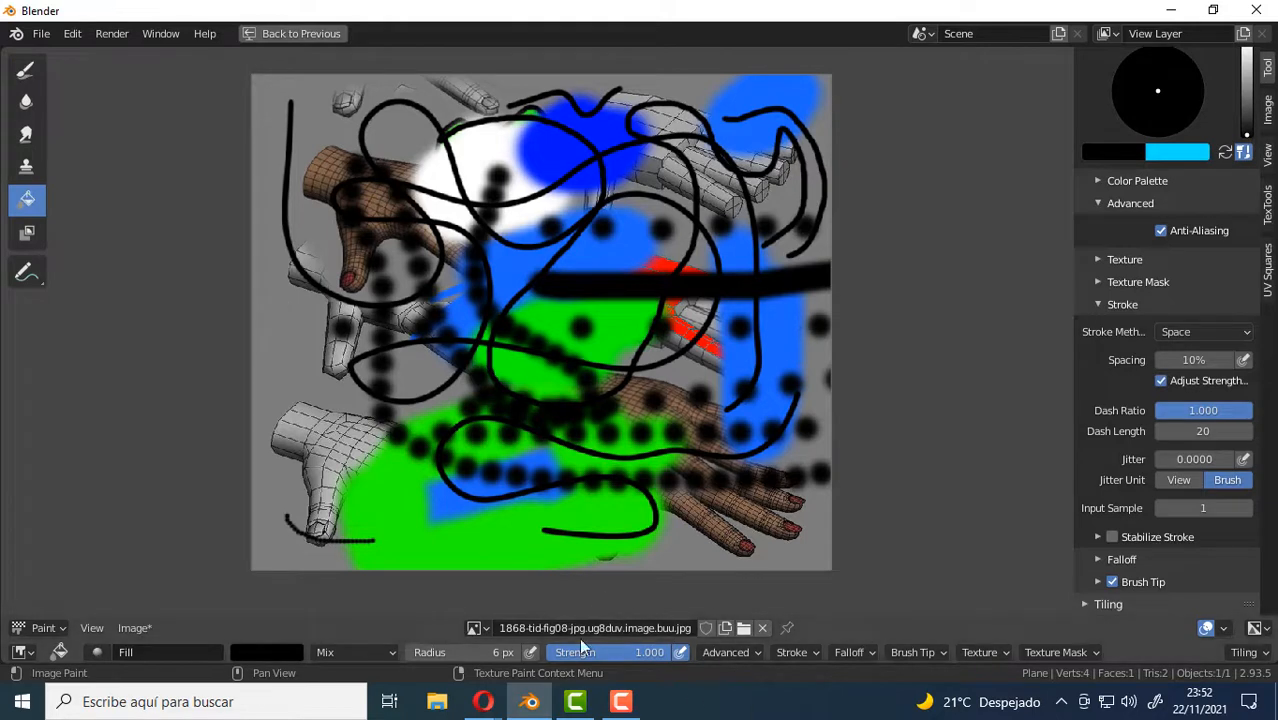
{"action": "left_click", "coordinate": [254, 653]}
{"action": "left_click", "coordinate": [280, 659]}
{"action": "left_click_drag", "start_coordinate": [390, 465], "coordinate": [391, 404]}
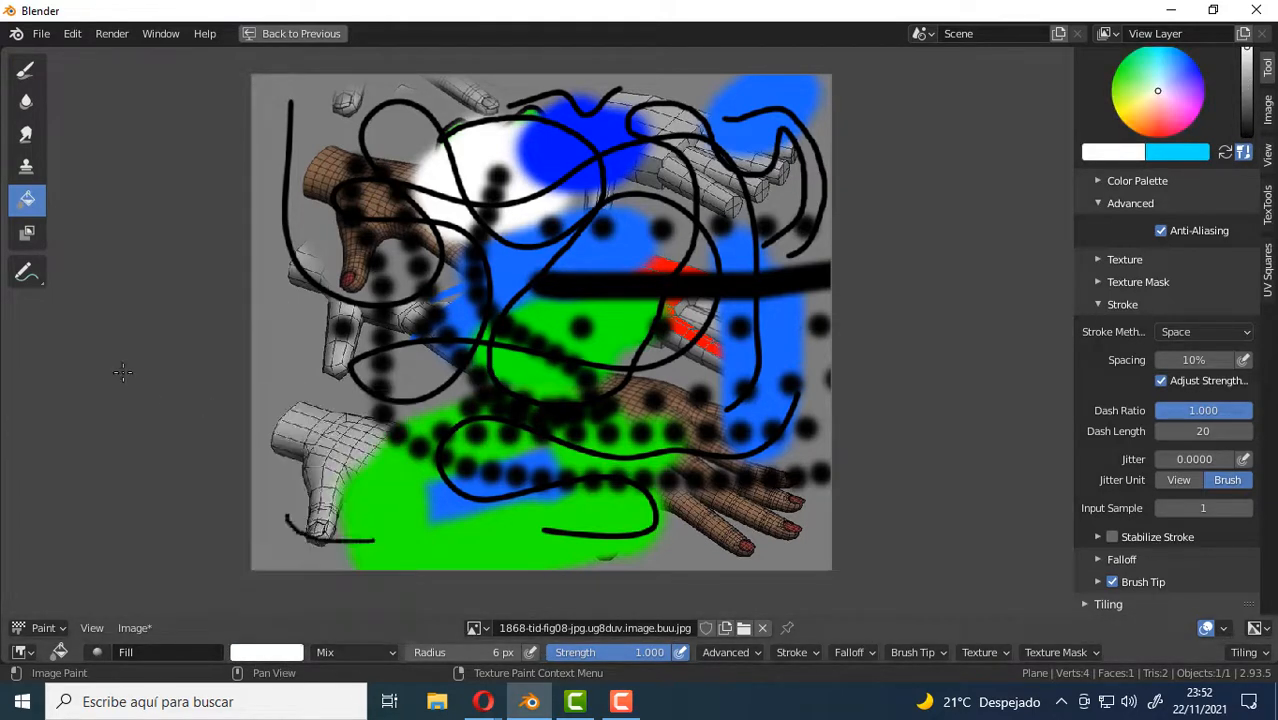
{"action": "left_click", "coordinate": [727, 652]}
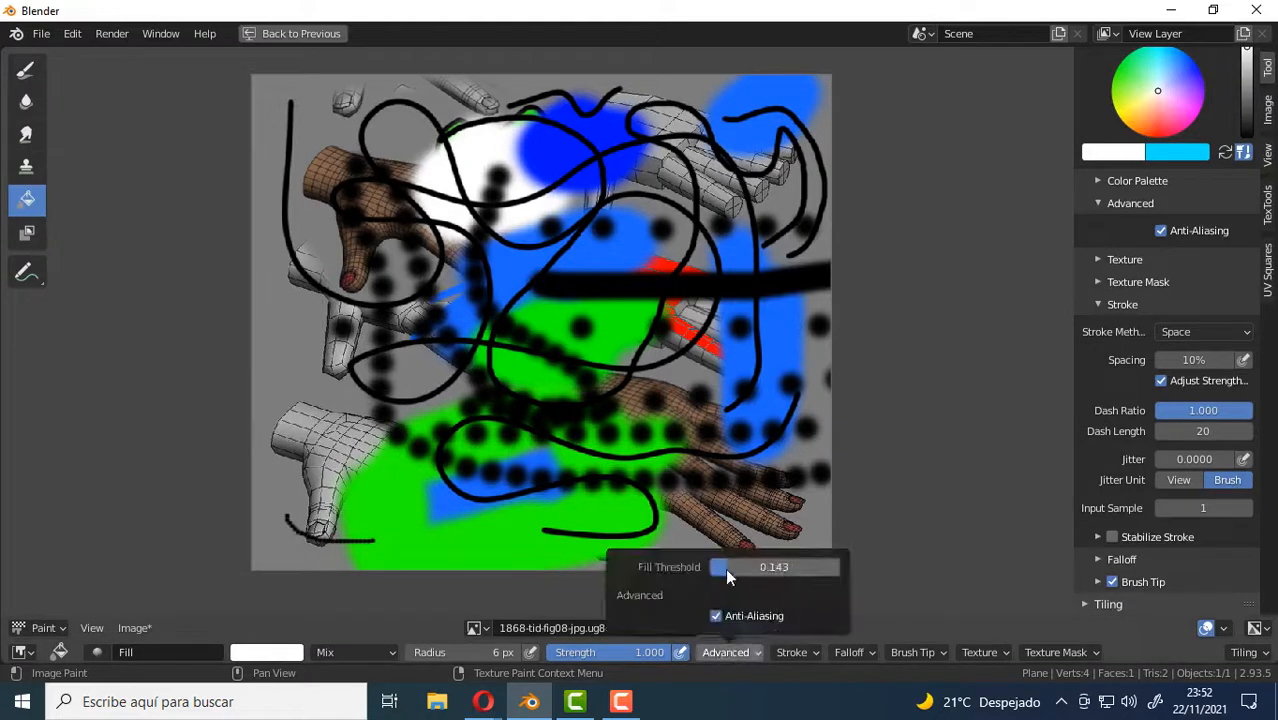
{"action": "left_click", "coordinate": [366, 233]}
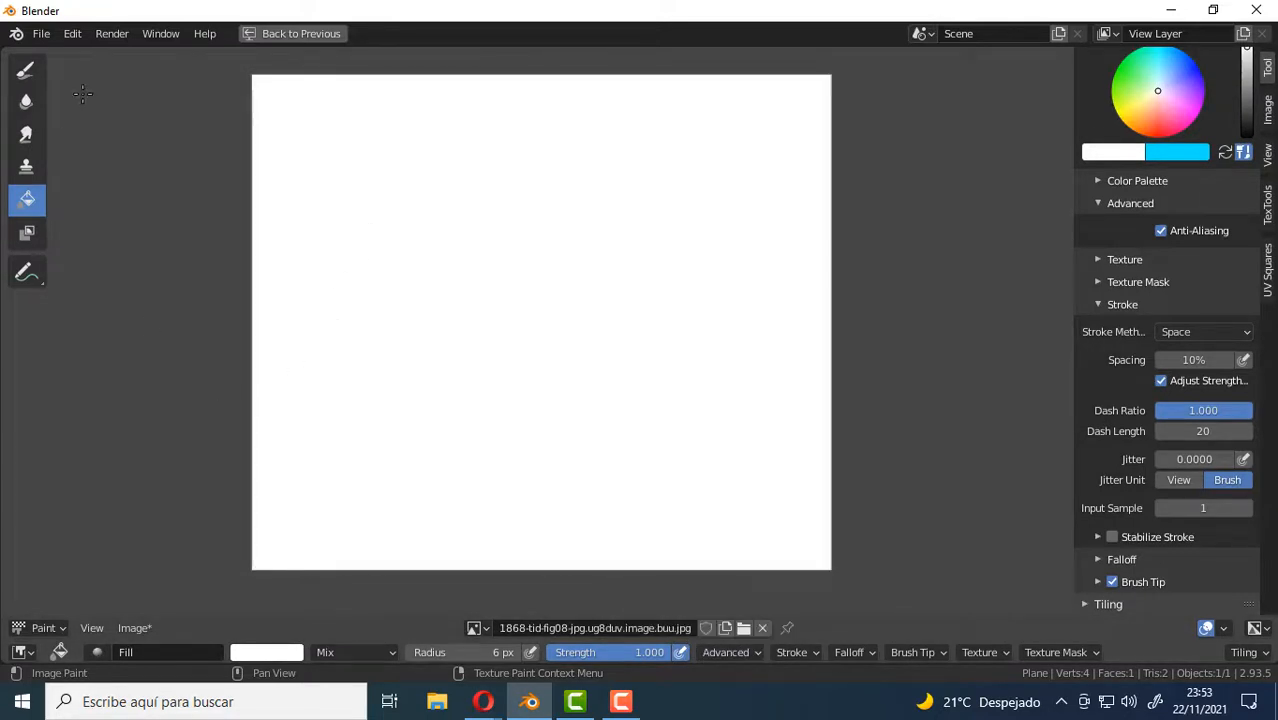
Return to the Draw tool and set its stroke method to Dots, widening the settings sidebar slightly.
{"action": "left_click", "coordinate": [27, 69]}
{"action": "scroll", "coordinate": [1201, 438], "scroll_direction": "up", "scroll_amount": 4}
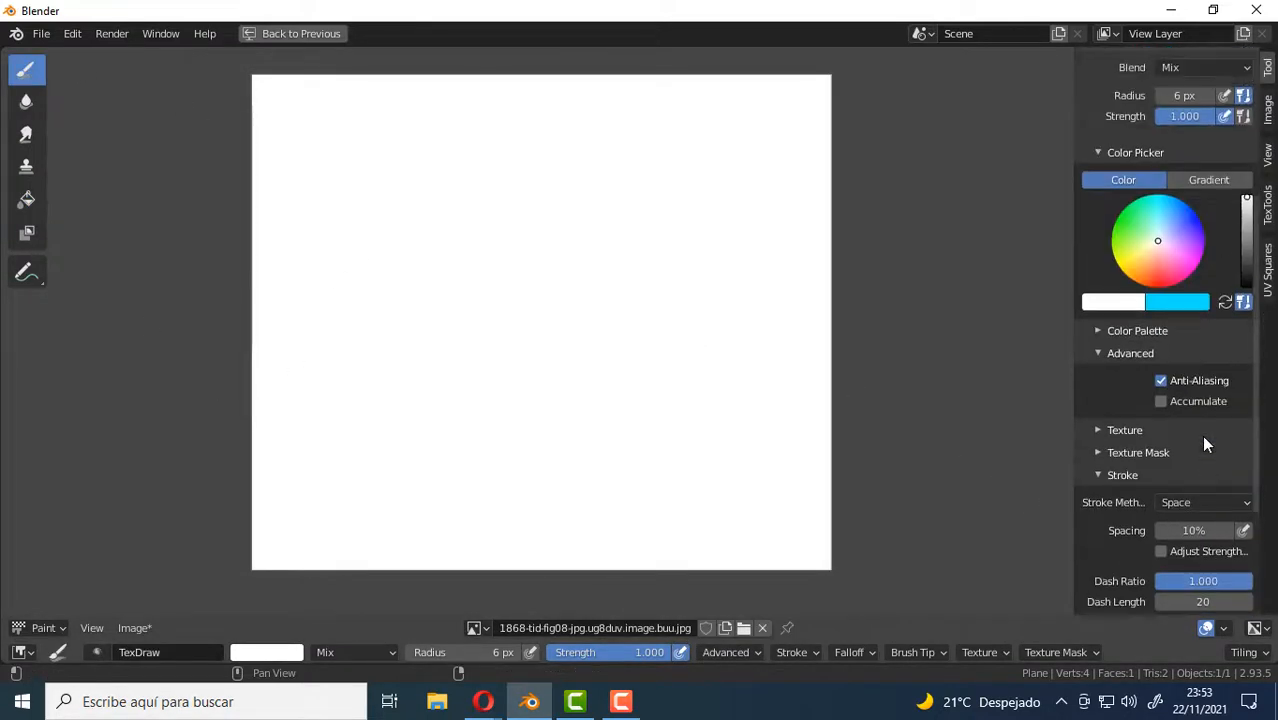
{"action": "scroll", "coordinate": [1197, 445], "scroll_direction": "down", "scroll_amount": 3}
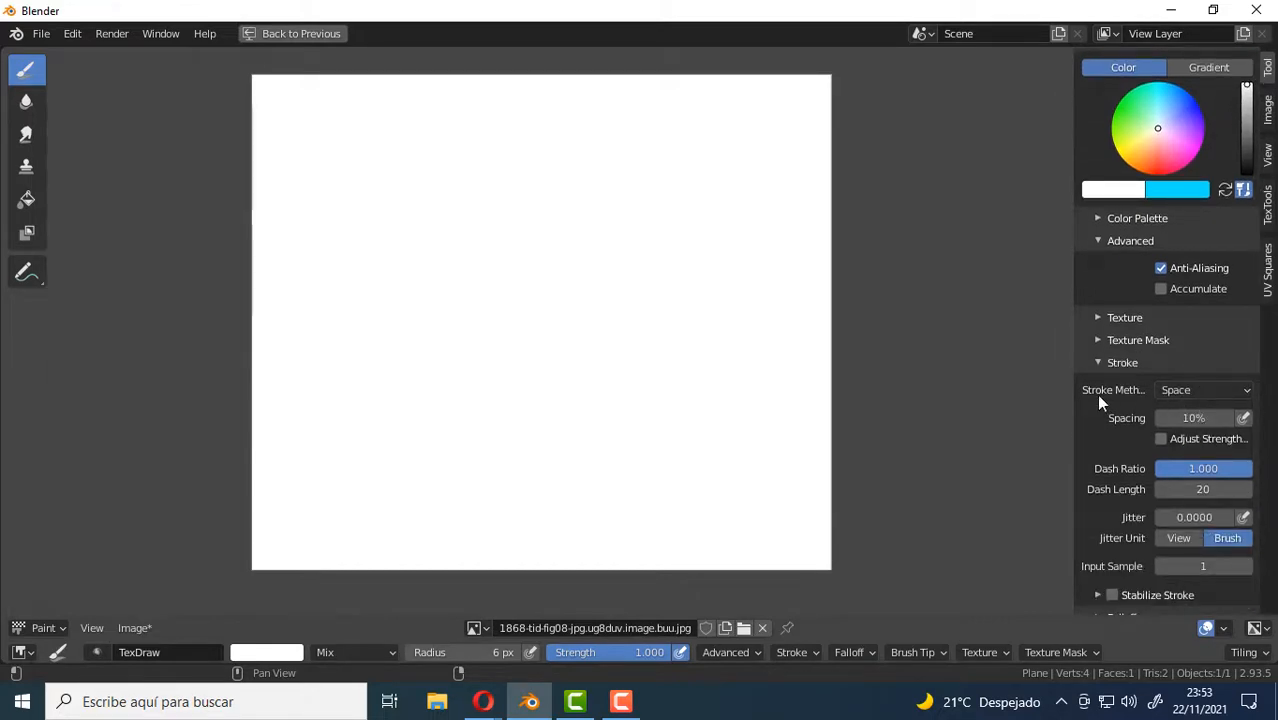
{"action": "left_click_drag", "start_coordinate": [1069, 362], "coordinate": [1049, 362]}
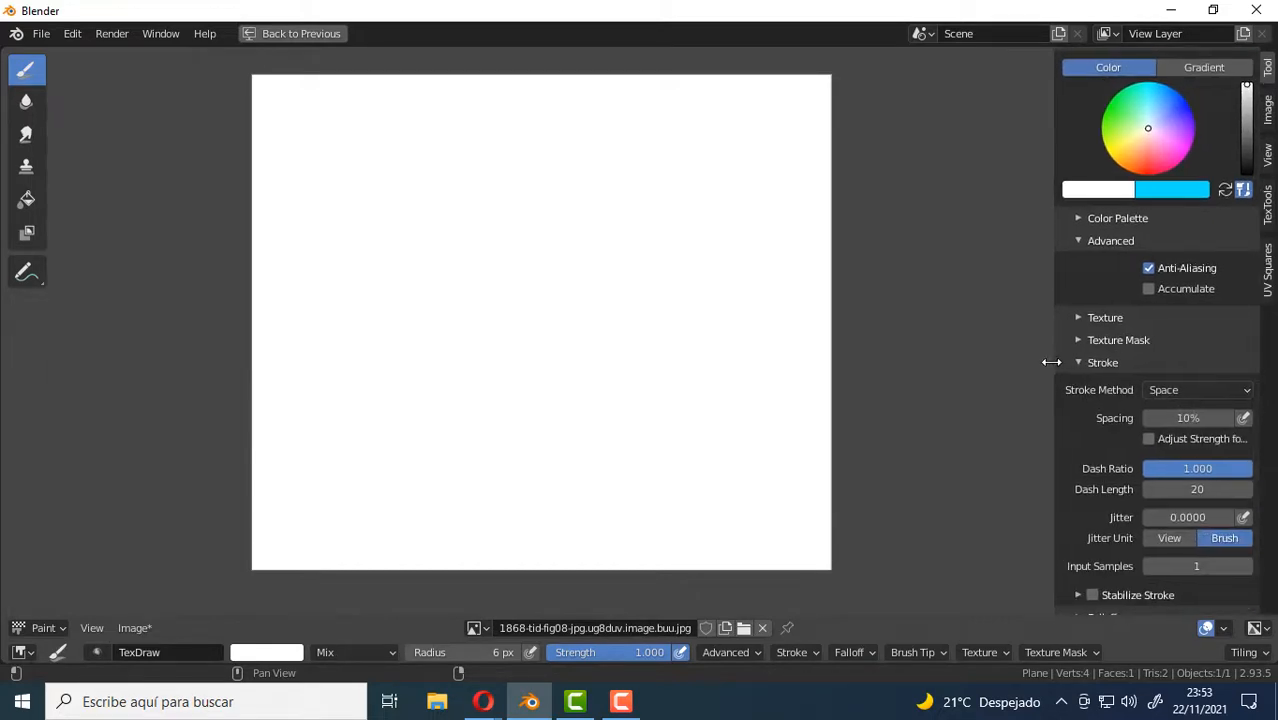
{"action": "left_click", "coordinate": [1210, 392]}
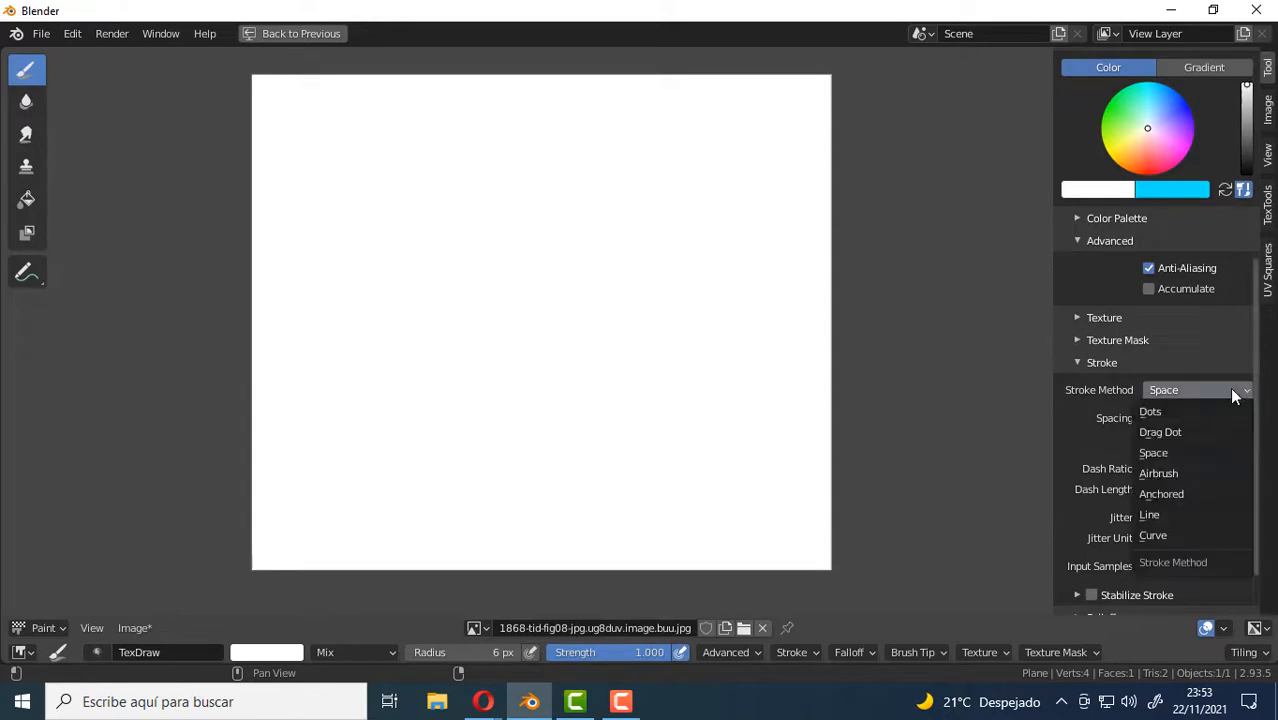
{"action": "left_click", "coordinate": [1150, 412]}
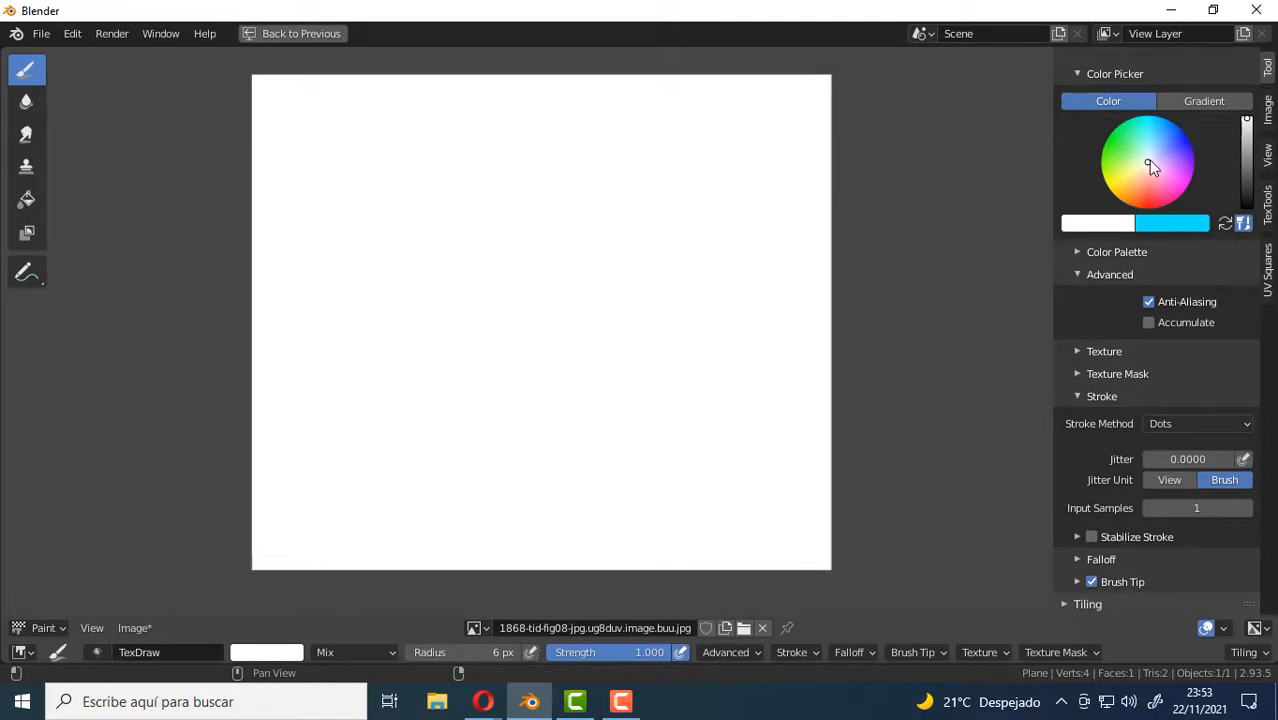
Set the brush color to blue and paint a long wavy stroke with a shorter one below it on the white image.
{"action": "left_click_drag", "start_coordinate": [1148, 161], "coordinate": [1181, 130]}
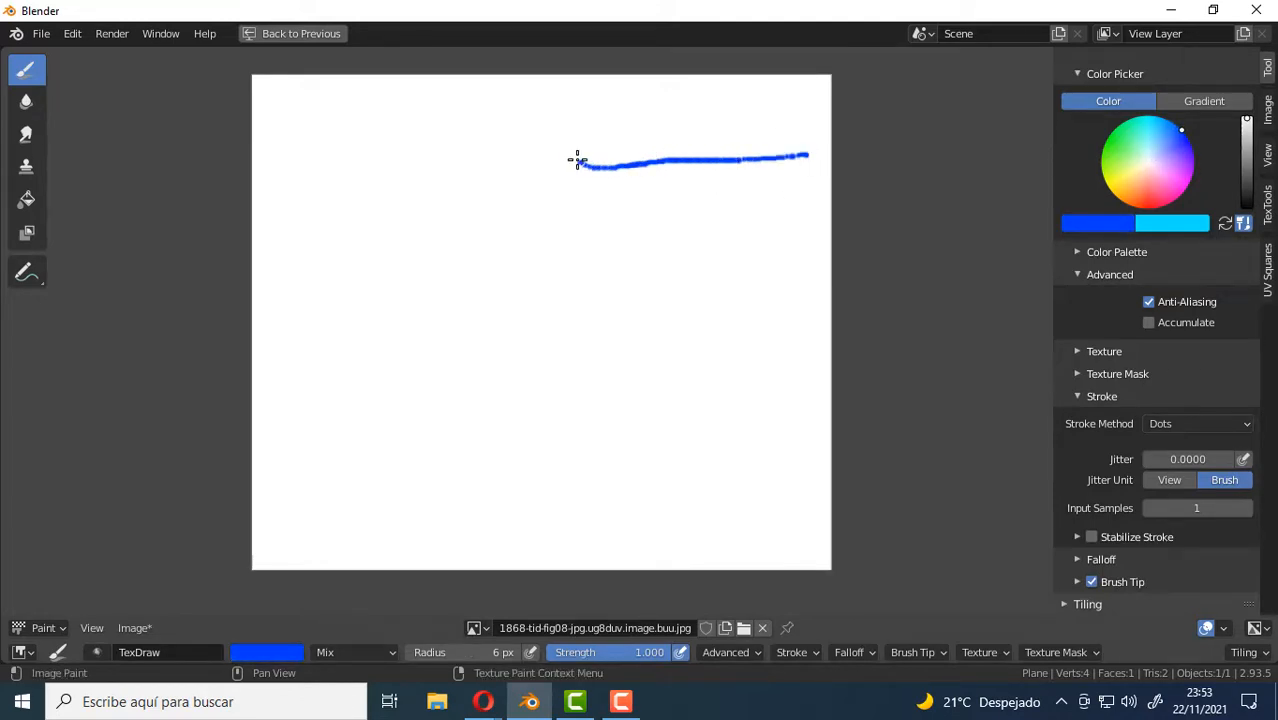
{"action": "scroll", "coordinate": [580, 160], "scroll_direction": "up", "scroll_amount": 5}
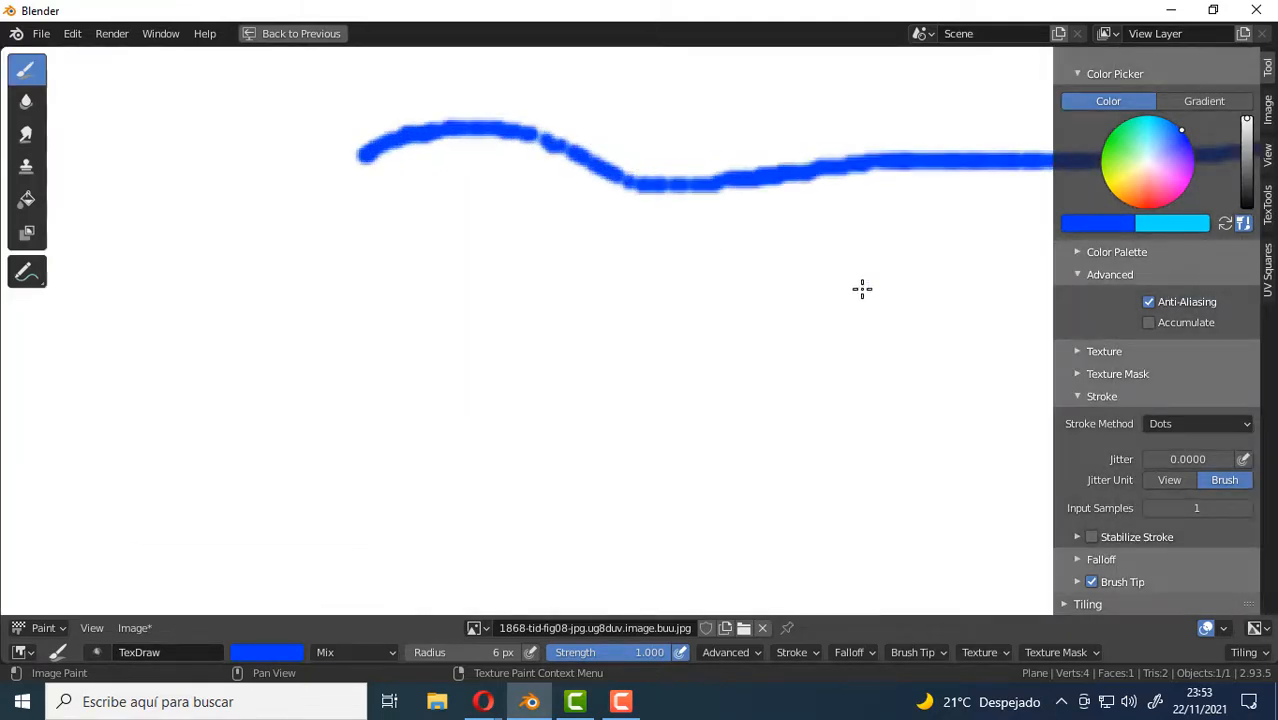
{"action": "left_click_drag", "start_coordinate": [862, 289], "coordinate": [660, 284]}
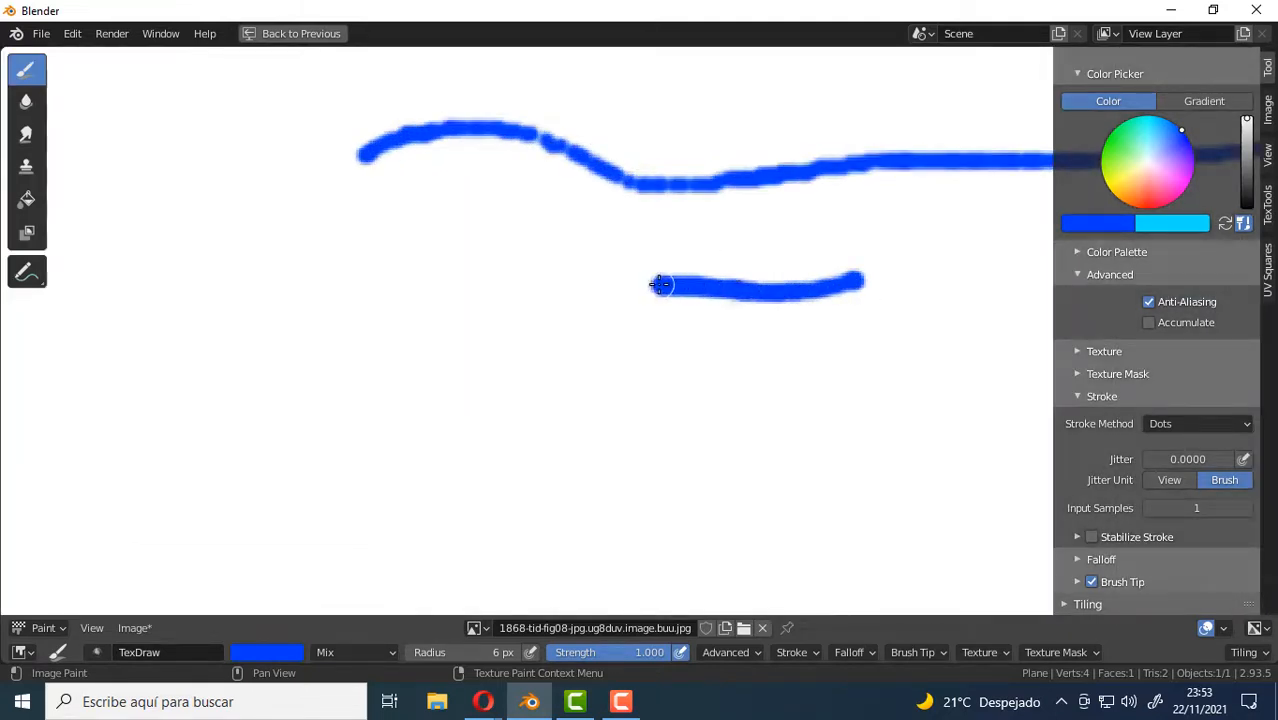
{"action": "scroll", "coordinate": [722, 502], "scroll_direction": "down", "scroll_amount": 2}
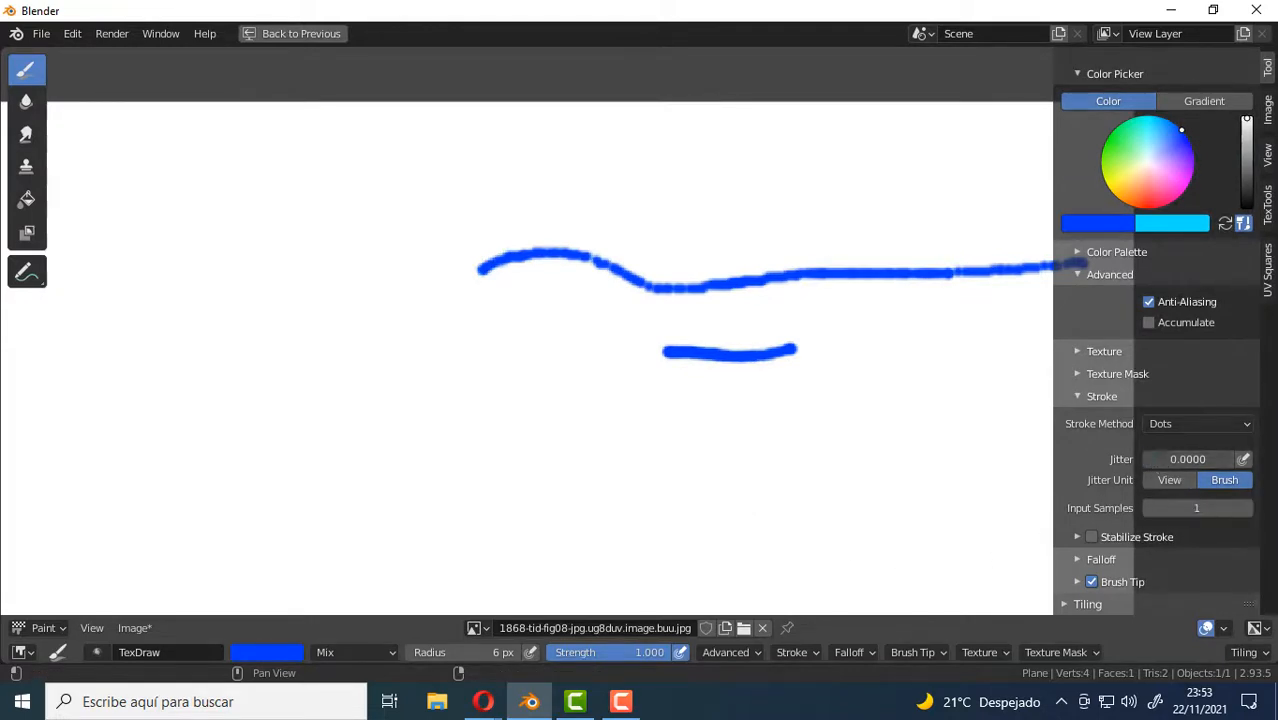
Set the brush jitter to 1.0505 and paint a scattered blue stroke that curves back beneath the two blue lines.
{"action": "left_click_drag", "start_coordinate": [1190, 460], "coordinate": [1194, 460]}
{"action": "mouse_move", "coordinate": [603, 390]}
{"action": "left_mouse_down"}
{"action": "mouse_move", "coordinate": [500, 378]}
{"action": "mouse_move", "coordinate": [378, 330]}
{"action": "mouse_move", "coordinate": [342, 360]}
{"action": "mouse_move", "coordinate": [325, 410]}
{"action": "mouse_move", "coordinate": [345, 452]}
{"action": "mouse_move", "coordinate": [400, 477]}
{"action": "mouse_move", "coordinate": [816, 480]}
{"action": "left_mouse_up"}
{"action": "scroll", "coordinate": [817, 480], "scroll_direction": "down", "scroll_amount": 1}
{"action": "middle_click_drag", "start_coordinate": [817, 480], "coordinate": [705, 330]}
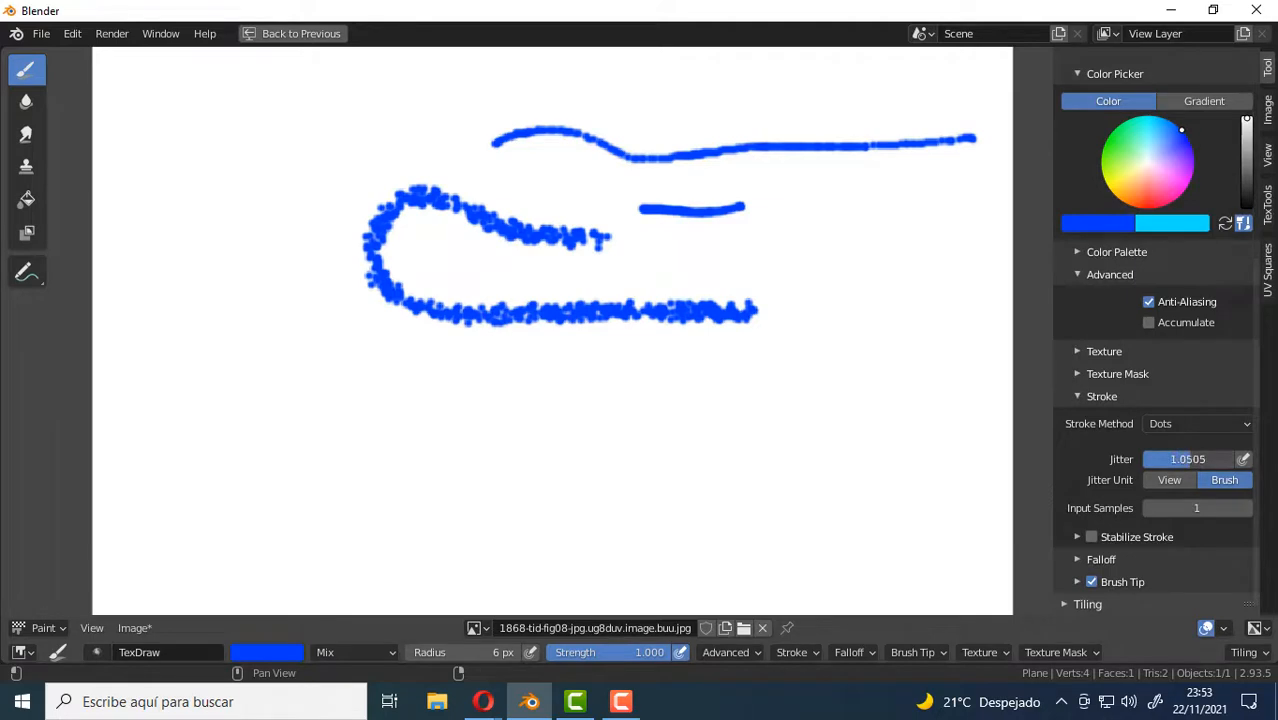
Paint a short scattered curve beside the earlier strokes, raise the jitter to 1.5960, and continue a looser scattered path around them to the upper left.
{"action": "mouse_move", "coordinate": [808, 300]}
{"action": "left_mouse_down"}
{"action": "mouse_move", "coordinate": [850, 323]}
{"action": "mouse_move", "coordinate": [857, 371]}
{"action": "mouse_move", "coordinate": [776, 411]}
{"action": "left_mouse_up"}
{"action": "left_click_drag", "start_coordinate": [1187, 458], "coordinate": [1212, 458]}
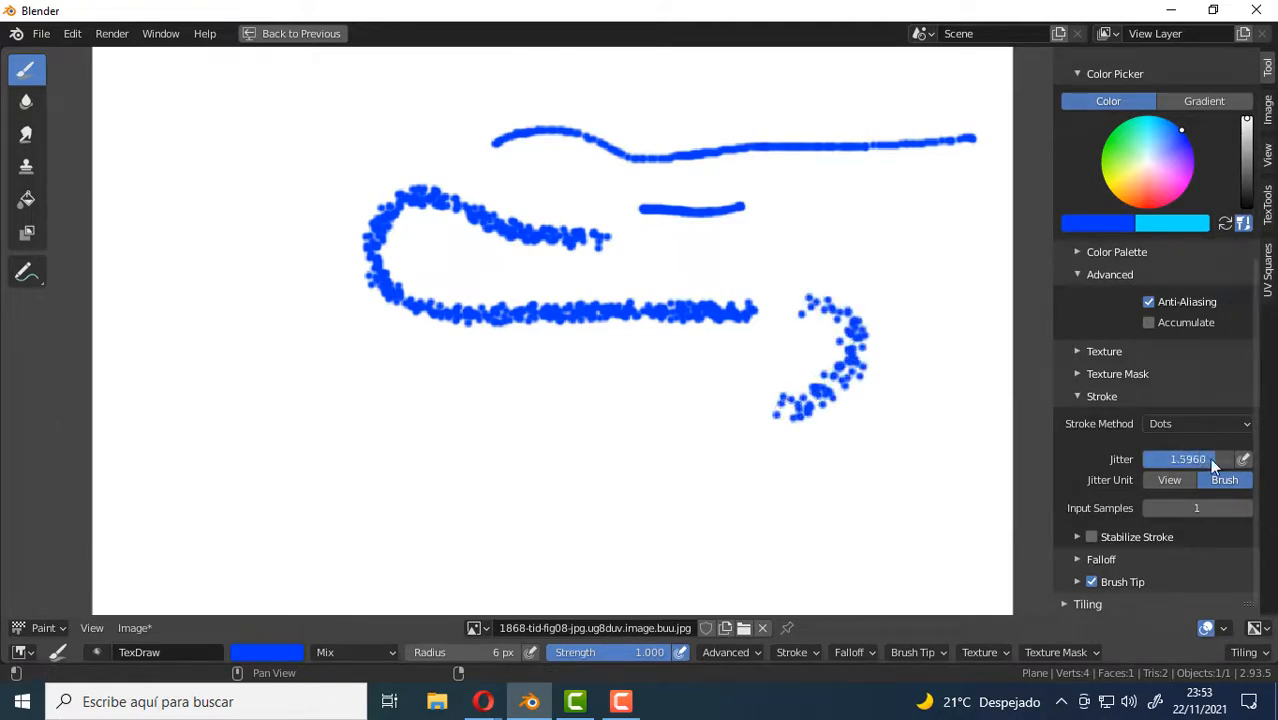
{"action": "mouse_move", "coordinate": [775, 425]}
{"action": "left_mouse_down"}
{"action": "mouse_move", "coordinate": [561, 438]}
{"action": "mouse_move", "coordinate": [337, 419]}
{"action": "mouse_move", "coordinate": [270, 365]}
{"action": "mouse_move", "coordinate": [251, 285]}
{"action": "mouse_move", "coordinate": [303, 160]}
{"action": "mouse_move", "coordinate": [212, 122]}
{"action": "mouse_move", "coordinate": [172, 175]}
{"action": "mouse_move", "coordinate": [160, 350]}
{"action": "left_mouse_up"}
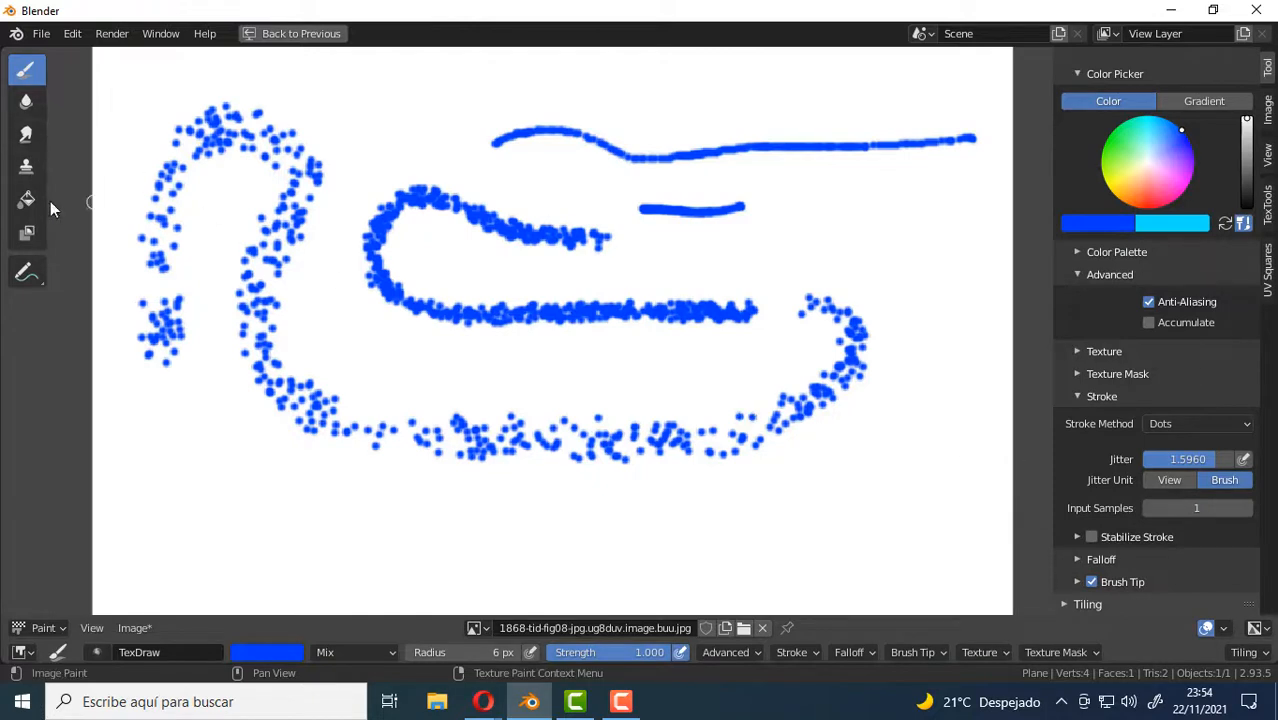
Compare the jitter units by painting a short line at the lower left with View and a scattered stroke at the lower right with Brush.
{"action": "left_click", "coordinate": [1178, 480]}
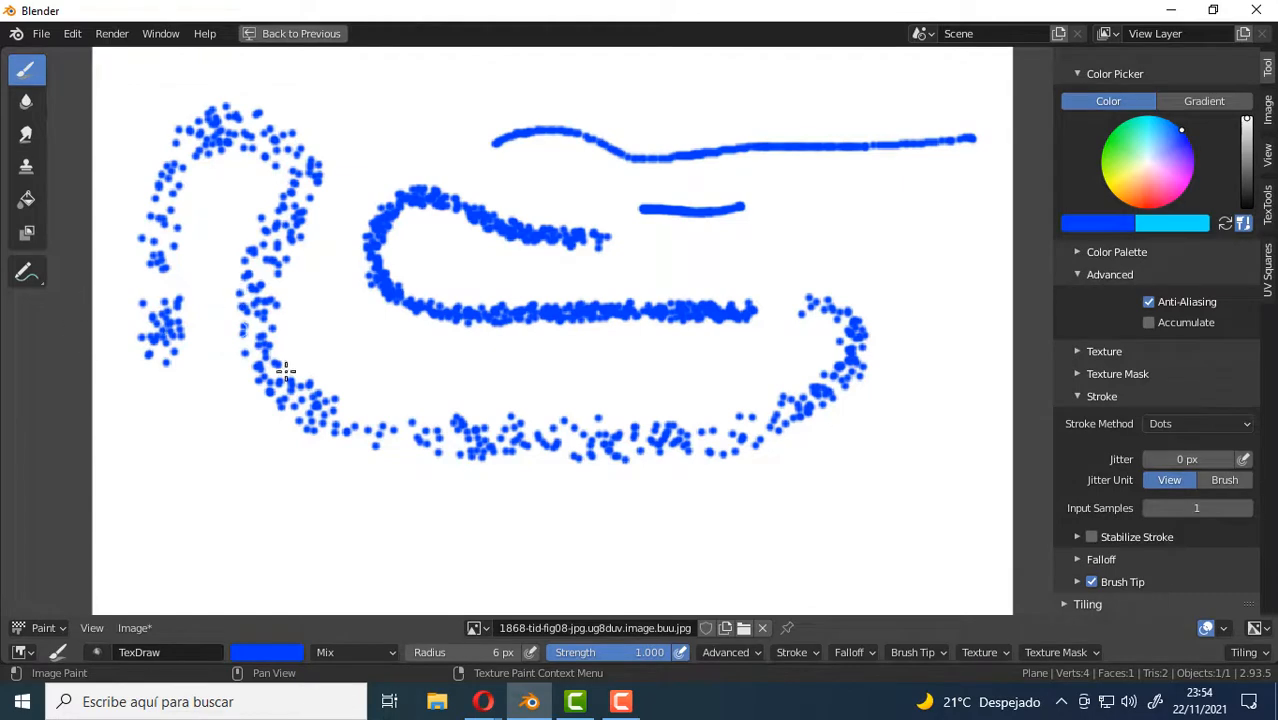
{"action": "left_click_drag", "start_coordinate": [210, 535], "coordinate": [275, 543]}
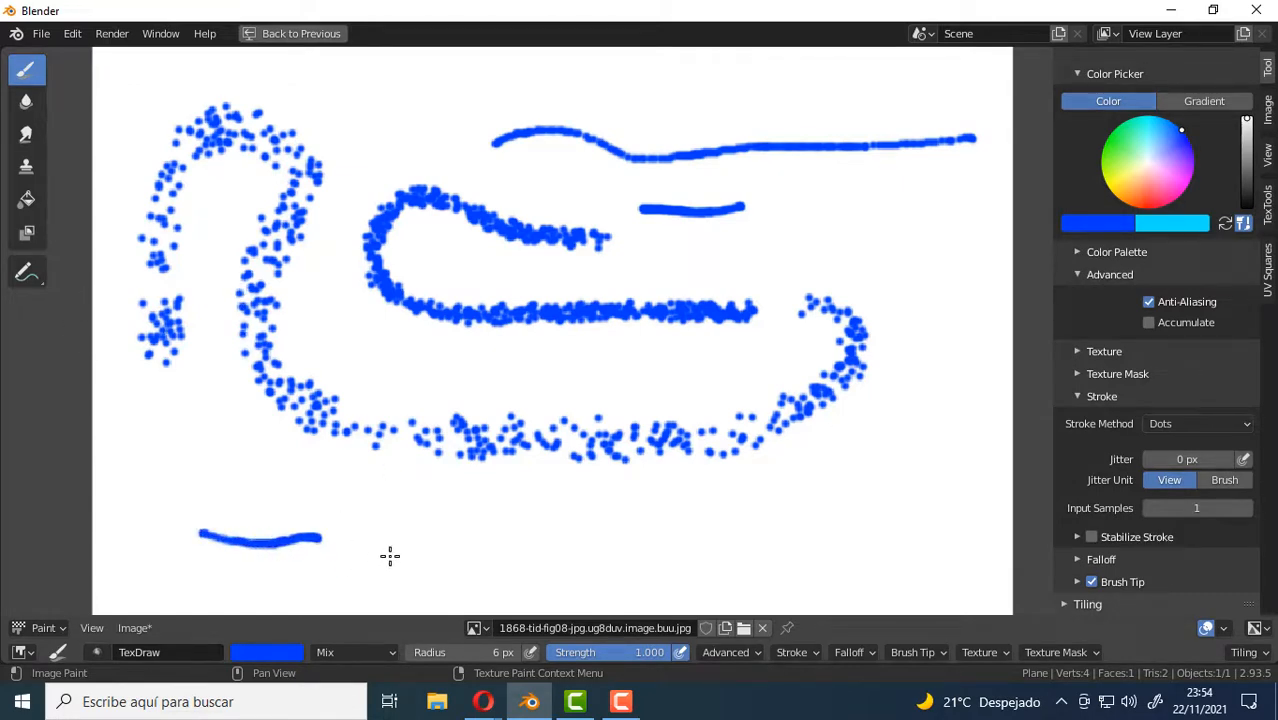
{"action": "left_click", "coordinate": [1216, 480]}
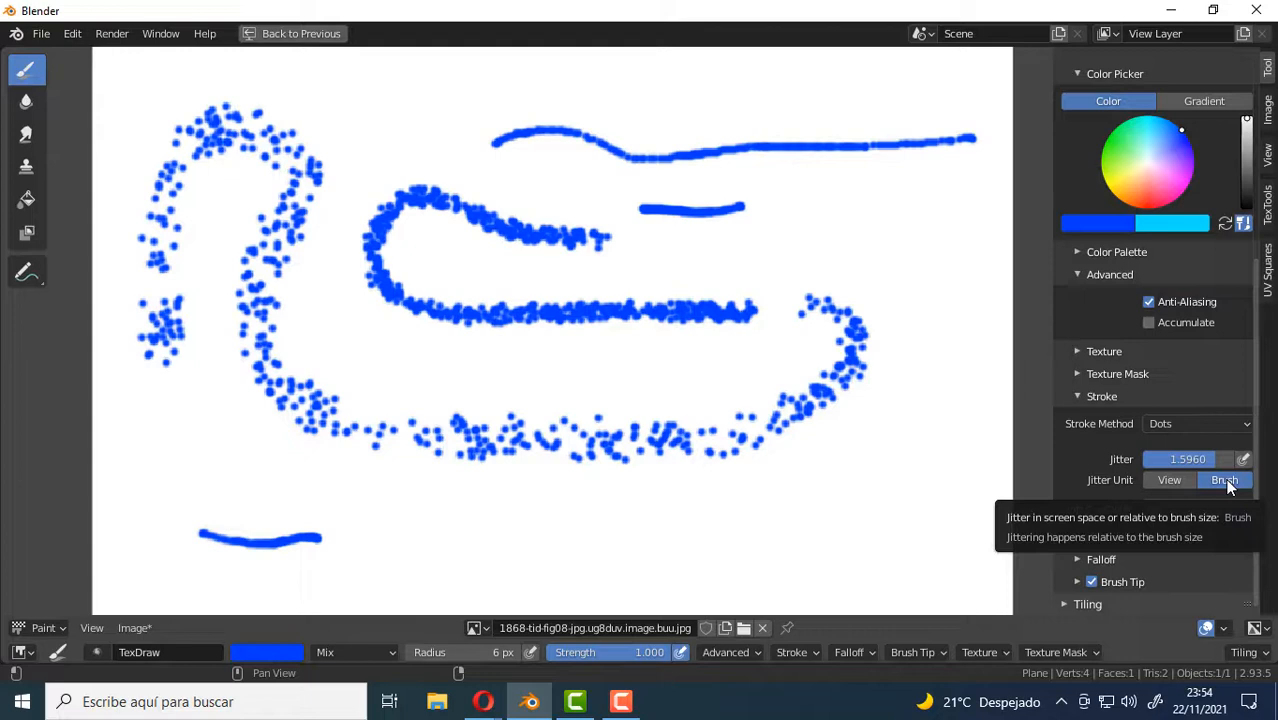
{"action": "left_click_drag", "start_coordinate": [597, 545], "coordinate": [770, 556]}
Switch the jitter unit to View and paint a widely scattered stroke across the upper right, plus a longer one around the outside at 10 px jitter.
{"action": "left_click", "coordinate": [1169, 480]}
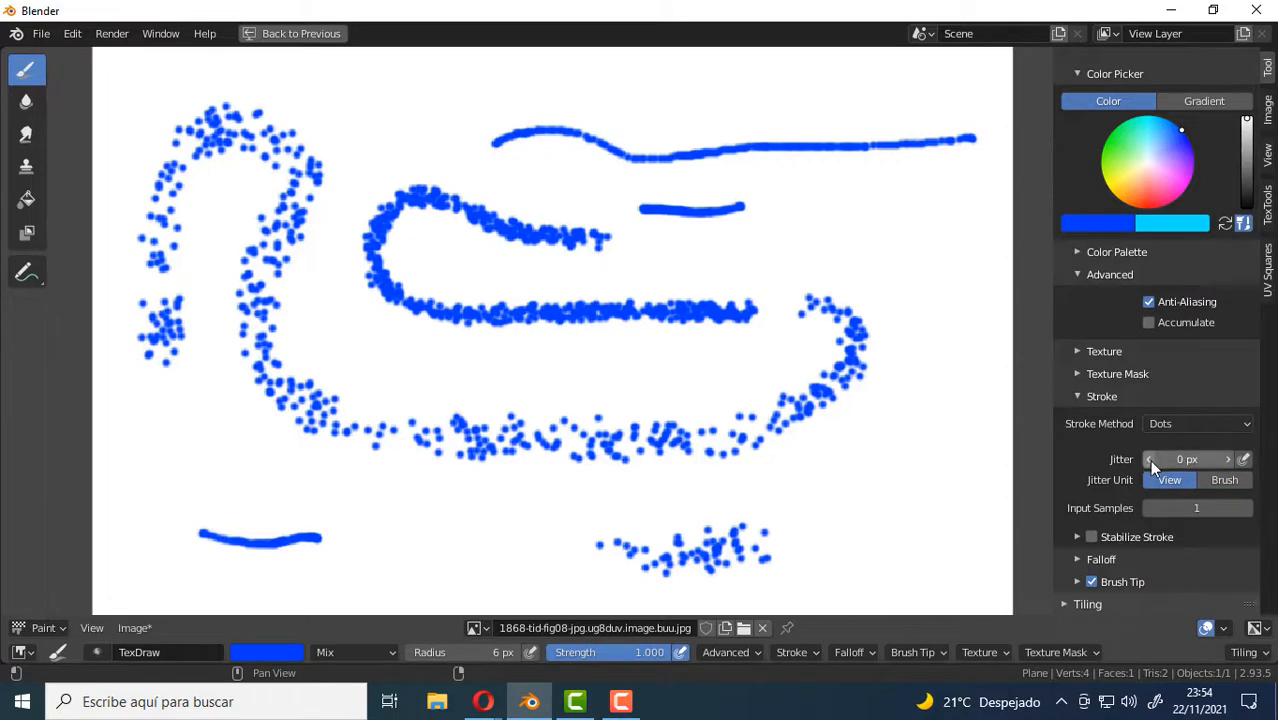
{"action": "left_click_drag", "start_coordinate": [1163, 459], "coordinate": [1192, 459]}
{"action": "mouse_move", "coordinate": [975, 282]}
{"action": "left_mouse_down"}
{"action": "mouse_move", "coordinate": [913, 220]}
{"action": "mouse_move", "coordinate": [842, 183]}
{"action": "mouse_move", "coordinate": [712, 138]}
{"action": "mouse_move", "coordinate": [612, 138]}
{"action": "left_mouse_up"}
{"action": "left_click_drag", "start_coordinate": [1190, 459], "coordinate": [1176, 459]}
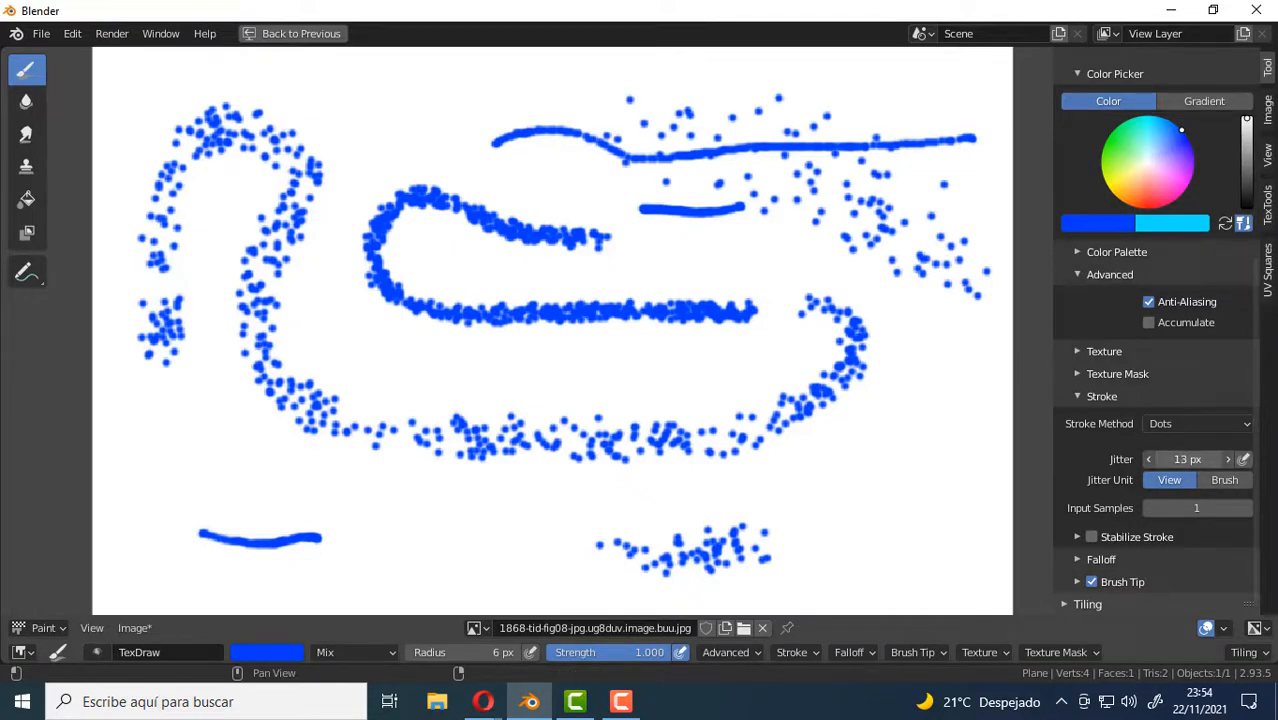
{"action": "mouse_move", "coordinate": [905, 415]}
{"action": "left_mouse_down"}
{"action": "mouse_move", "coordinate": [864, 474]}
{"action": "mouse_move", "coordinate": [483, 519]}
{"action": "mouse_move", "coordinate": [197, 453]}
{"action": "mouse_move", "coordinate": [222, 403]}
{"action": "mouse_move", "coordinate": [331, 294]}
{"action": "mouse_move", "coordinate": [396, 123]}
{"action": "mouse_move", "coordinate": [478, 131]}
{"action": "left_mouse_up"}
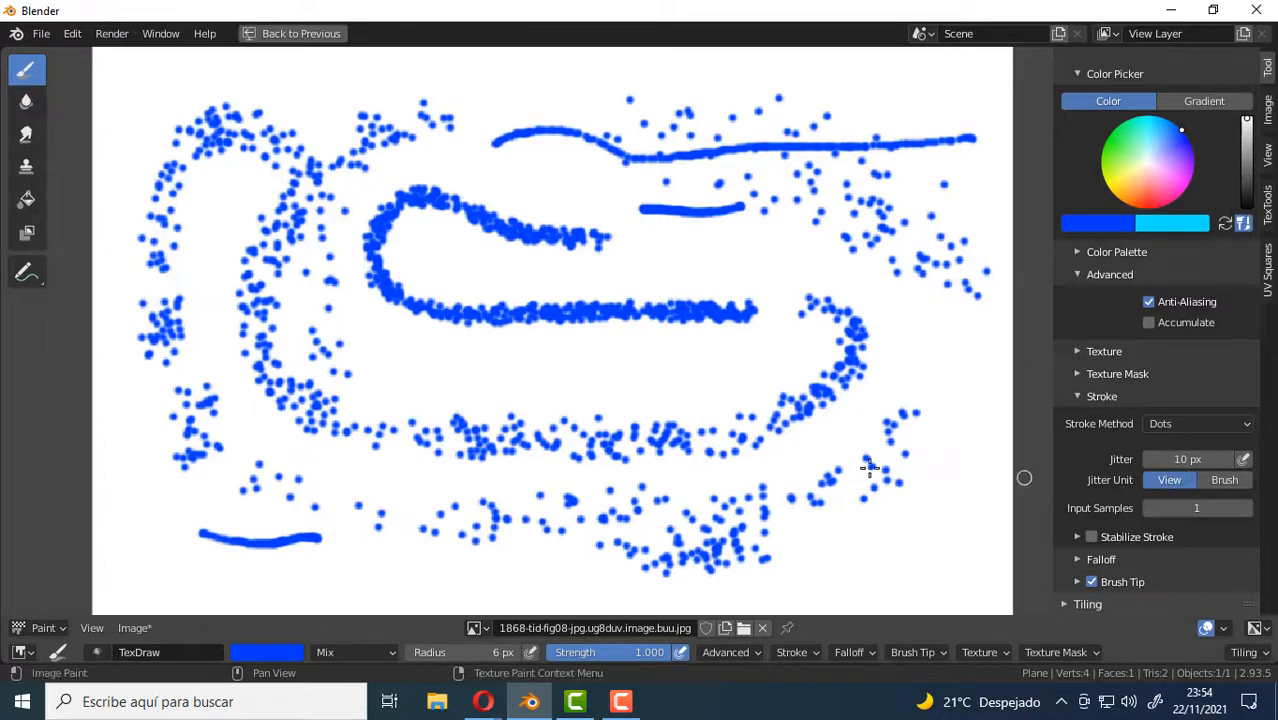
Return the jitter unit to Brush and paint more scattered blue strokes along the lower area, up the right side and through the middle.
{"action": "scroll", "coordinate": [680, 400], "scroll_direction": "down", "scroll_amount": 2}
{"action": "scroll", "coordinate": [645, 380], "scroll_direction": "up", "scroll_amount": 1}
{"action": "scroll", "coordinate": [645, 380], "scroll_direction": "down", "scroll_amount": 1}
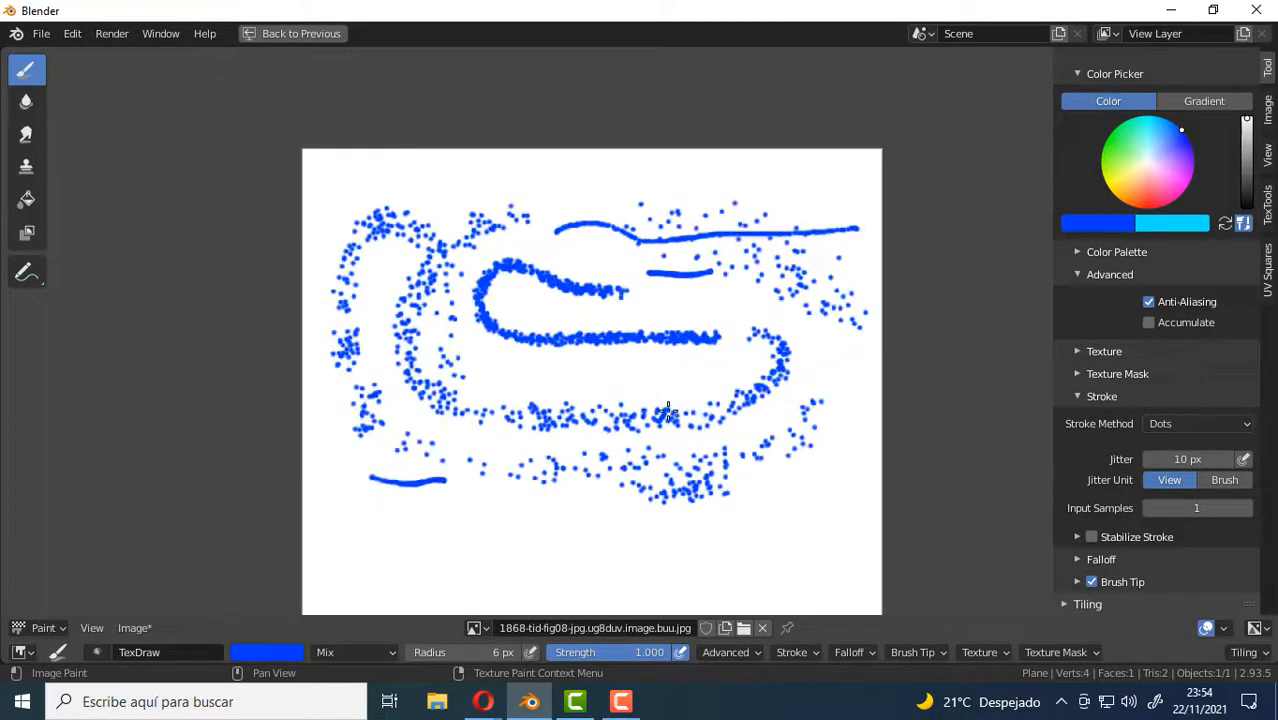
{"action": "middle_click_drag", "start_coordinate": [668, 384], "coordinate": [668, 370]}
{"action": "scroll", "coordinate": [668, 370], "scroll_direction": "up", "scroll_amount": 2}
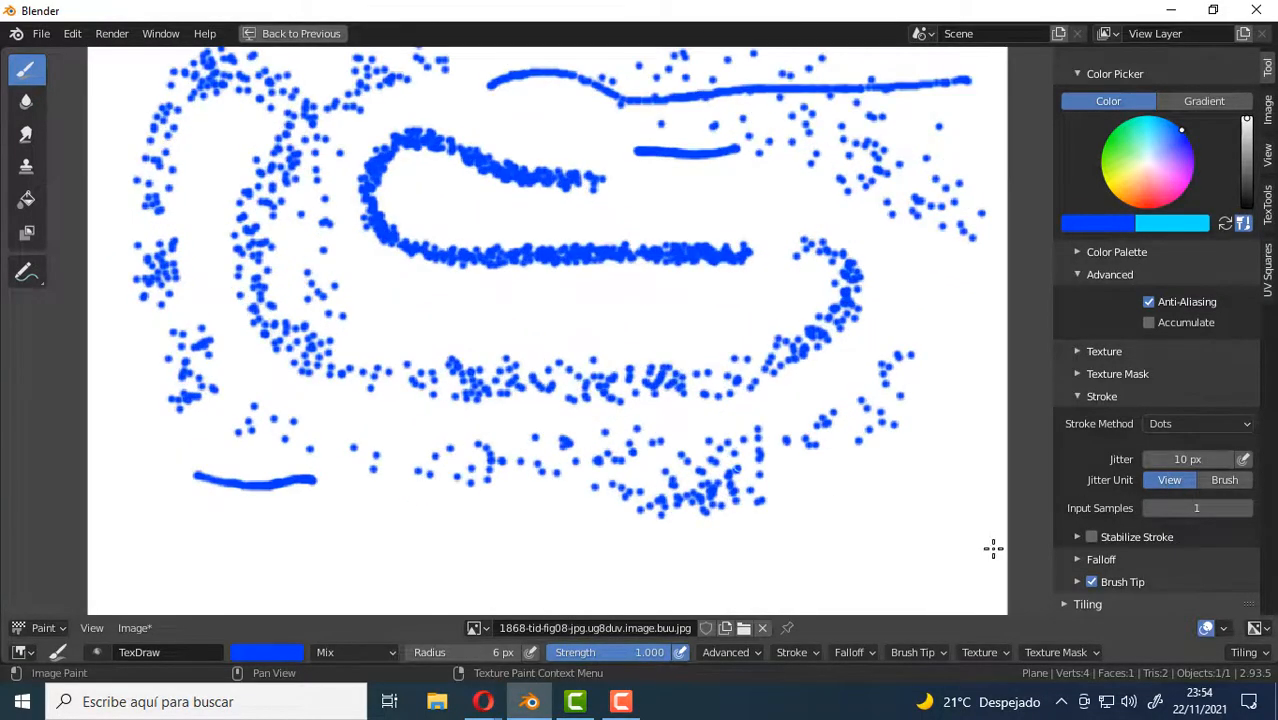
{"action": "left_click", "coordinate": [1222, 481]}
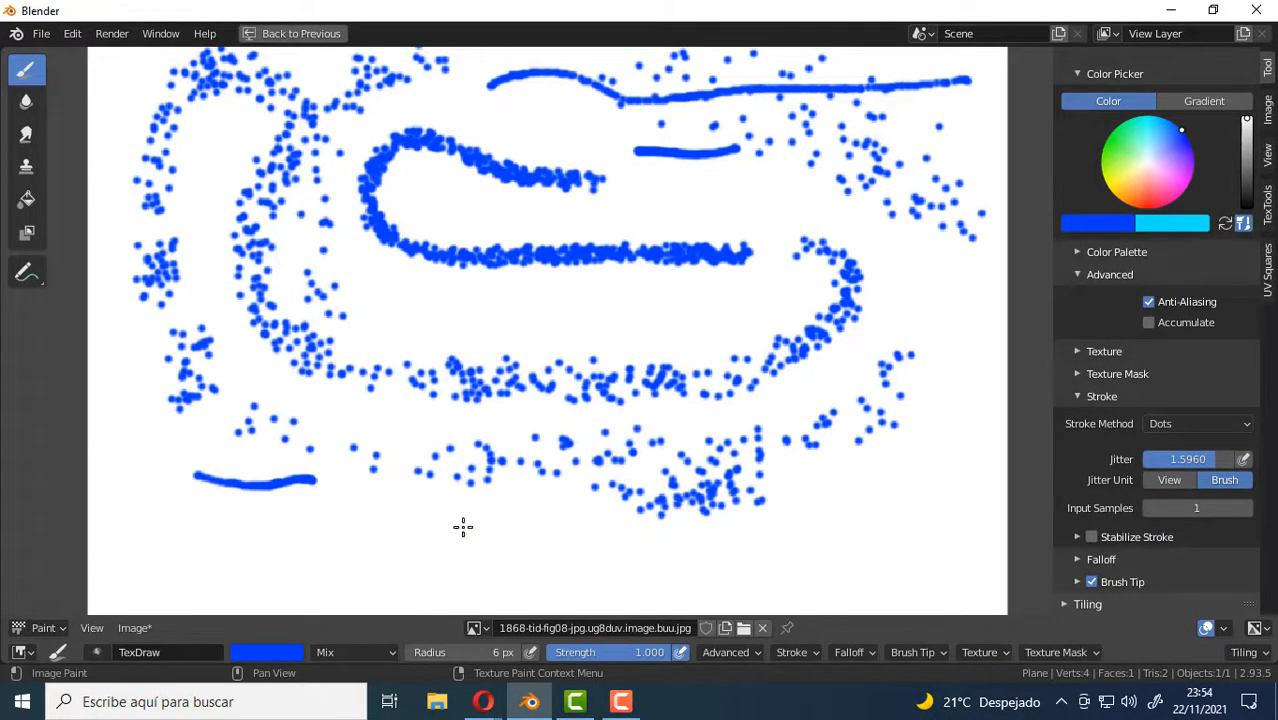
{"action": "mouse_move", "coordinate": [463, 527]}
{"action": "left_mouse_down"}
{"action": "mouse_move", "coordinate": [715, 566]}
{"action": "mouse_move", "coordinate": [850, 536]}
{"action": "left_mouse_up"}
{"action": "left_click", "coordinate": [763, 580]}
{"action": "mouse_move", "coordinate": [725, 573]}
{"action": "left_mouse_down"}
{"action": "mouse_move", "coordinate": [909, 481]}
{"action": "mouse_move", "coordinate": [941, 306]}
{"action": "mouse_move", "coordinate": [736, 186]}
{"action": "mouse_move", "coordinate": [502, 200]}
{"action": "mouse_move", "coordinate": [495, 294]}
{"action": "mouse_move", "coordinate": [271, 525]}
{"action": "mouse_move", "coordinate": [357, 579]}
{"action": "mouse_move", "coordinate": [405, 520]}
{"action": "left_mouse_up"}
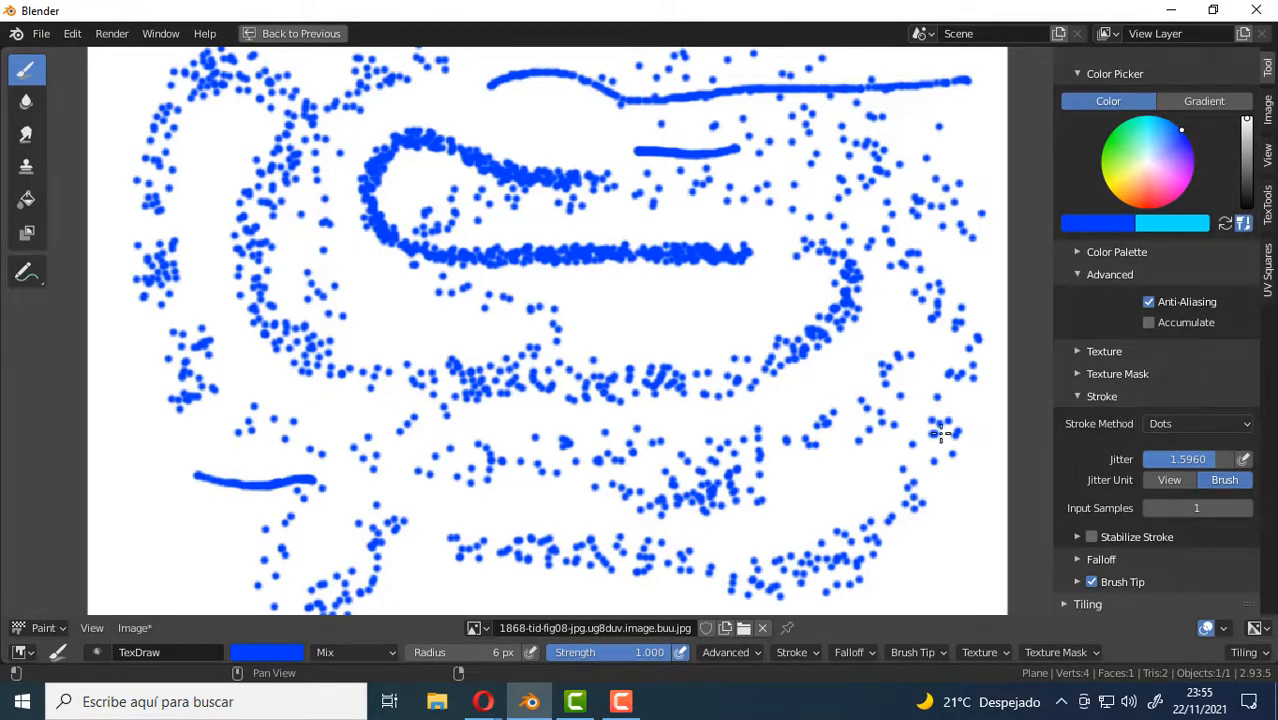
Set the brush color to red and change the stroke method to Drag Dot.
{"action": "scroll", "coordinate": [695, 403], "scroll_direction": "down", "scroll_amount": 3}
{"action": "middle_click_drag", "start_coordinate": [695, 403], "coordinate": [643, 461]}
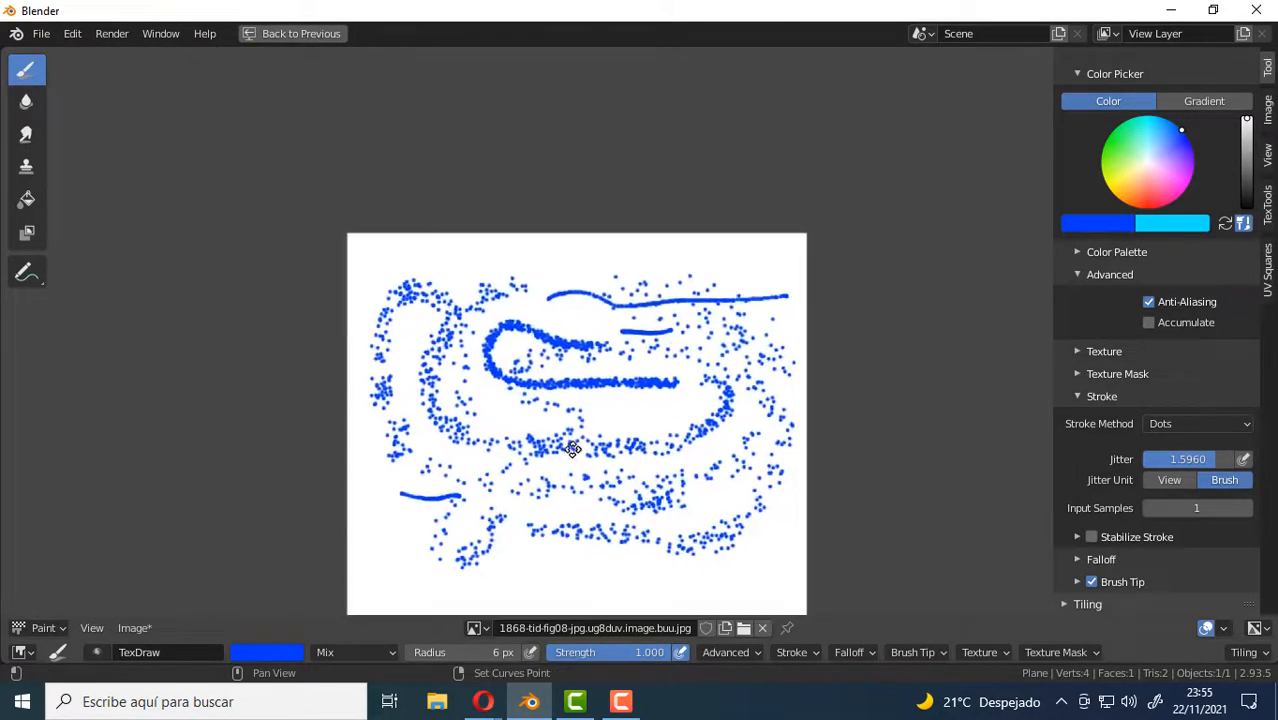
{"action": "left_click", "coordinate": [1215, 425]}
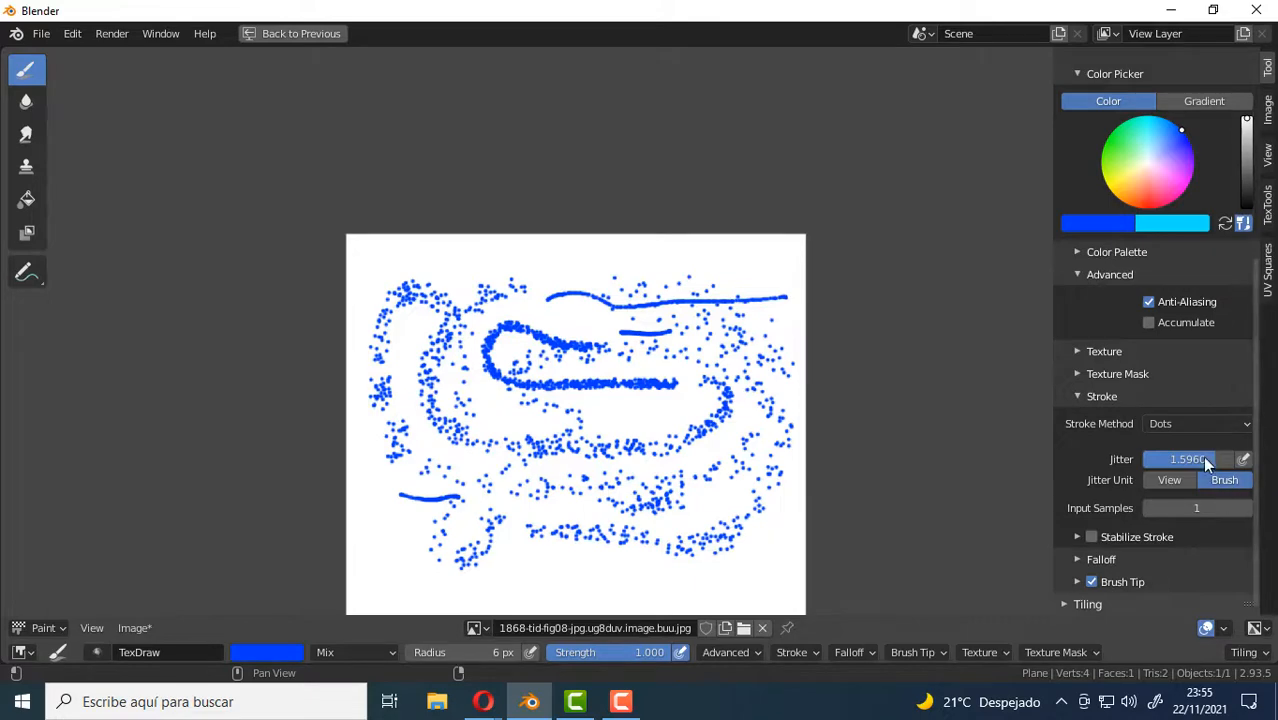
{"action": "left_click_drag", "start_coordinate": [1162, 170], "coordinate": [1147, 210]}
{"action": "scroll", "coordinate": [771, 342], "scroll_direction": "up", "scroll_amount": 2}
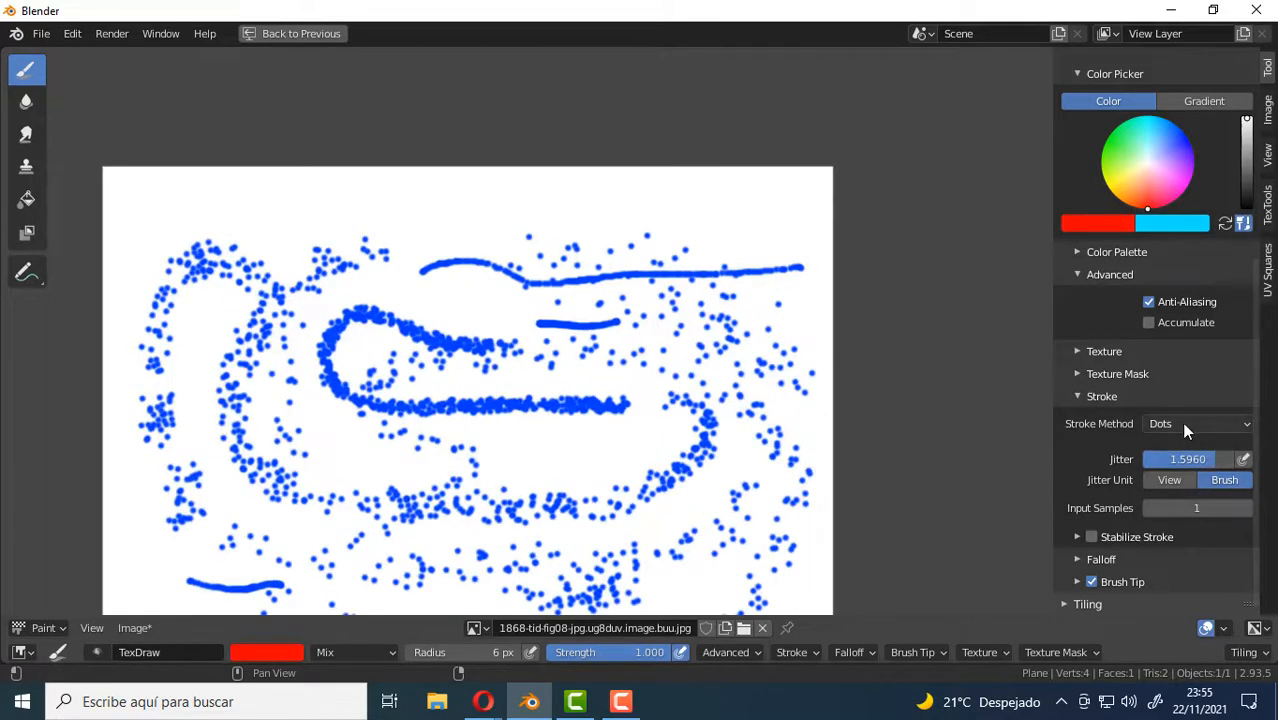
{"action": "left_click", "coordinate": [1179, 423]}
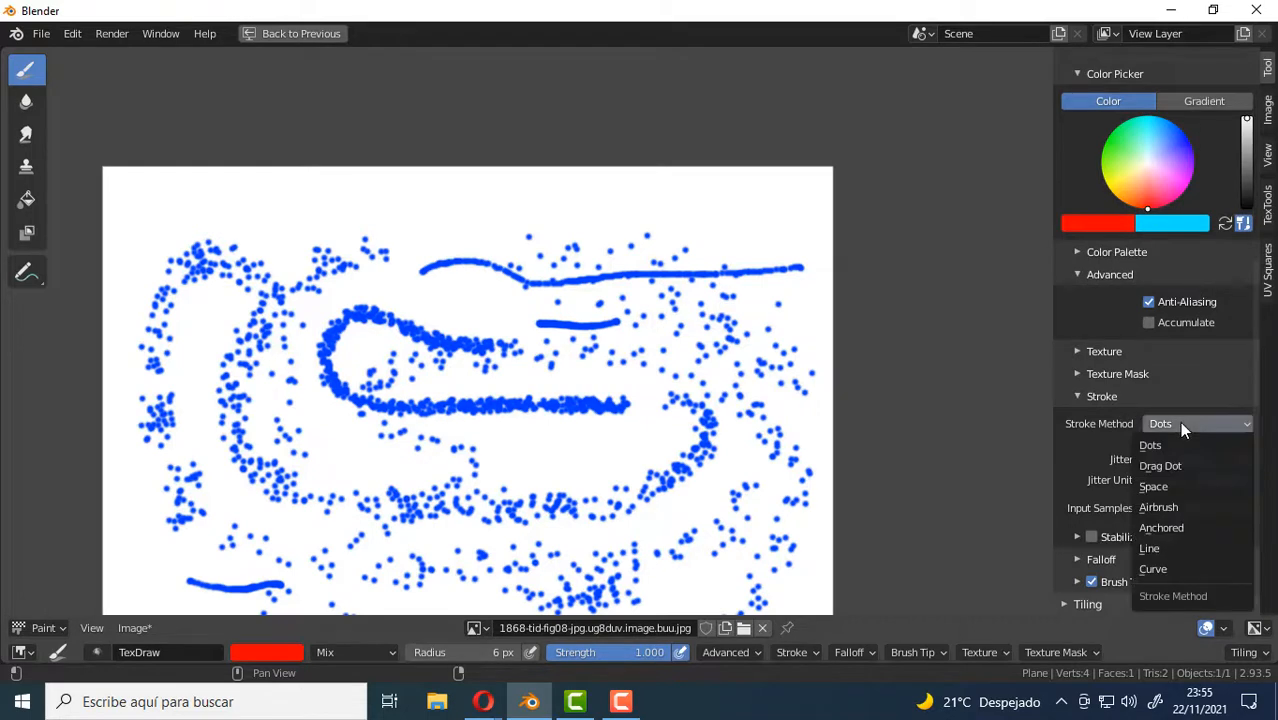
{"action": "left_click", "coordinate": [1148, 463]}
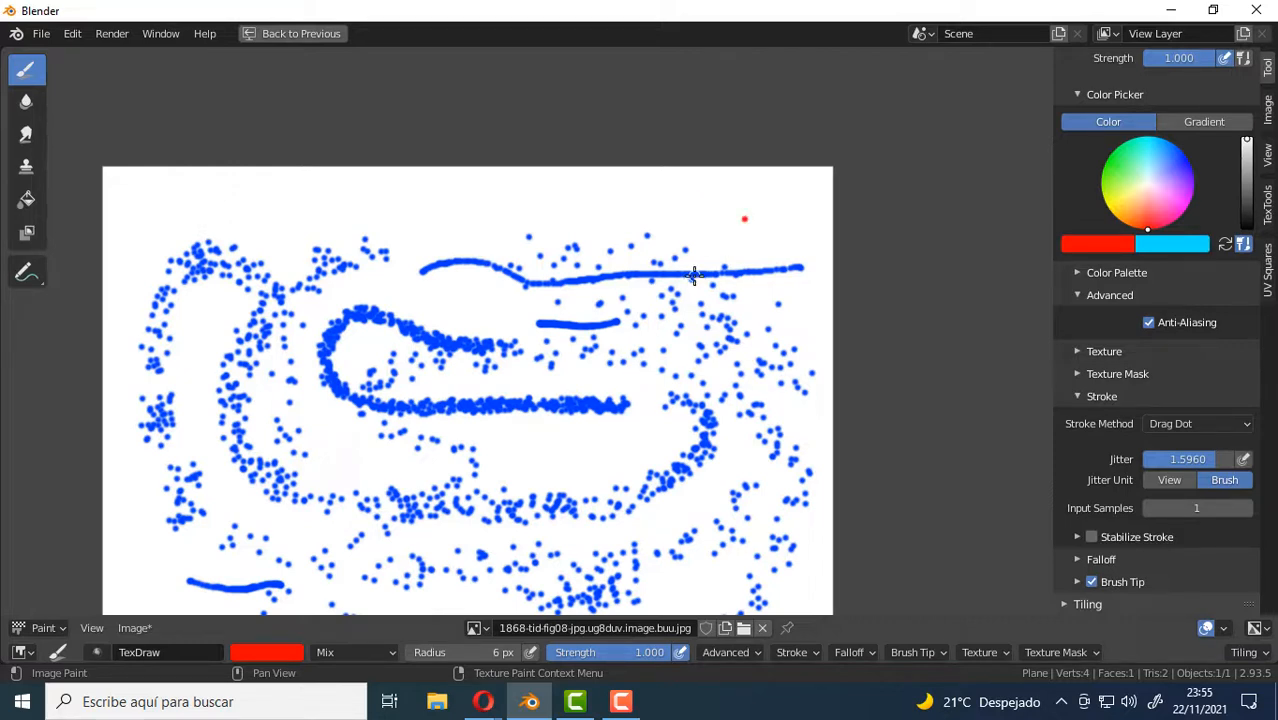
Enlarge the brush radius to 40 px and place soft red dots at separate spots across the image.
{"action": "key", "text": "f"}
{"action": "left_click", "coordinate": [726, 276]}
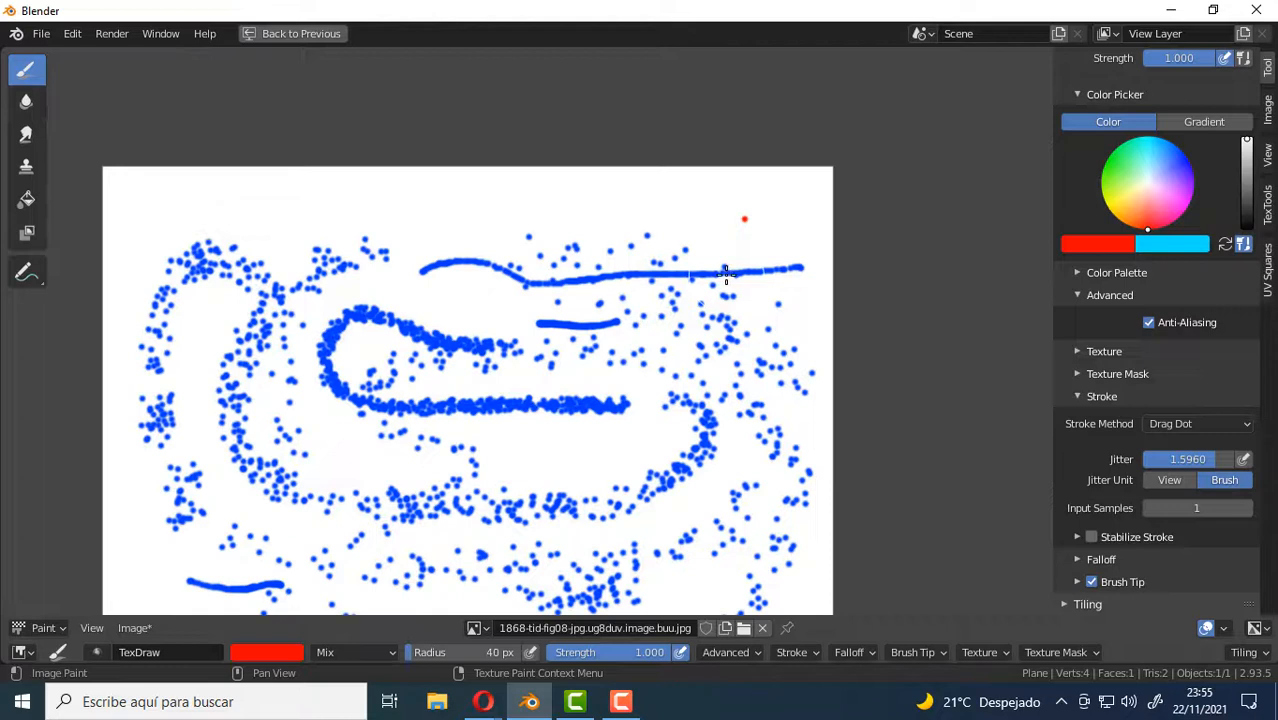
{"action": "left_click", "coordinate": [784, 242]}
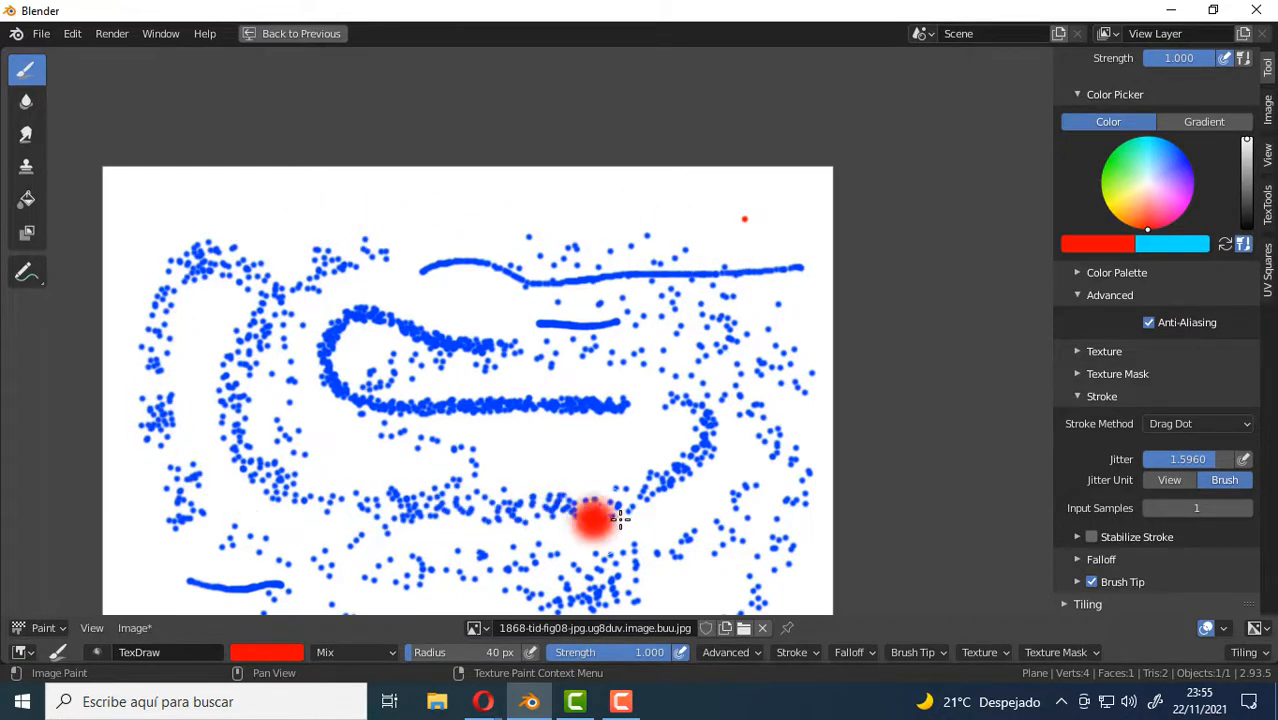
{"action": "left_click_drag", "start_coordinate": [795, 227], "coordinate": [797, 210]}
{"action": "left_click_drag", "start_coordinate": [619, 236], "coordinate": [557, 218]}
{"action": "left_click_drag", "start_coordinate": [391, 221], "coordinate": [312, 219]}
{"action": "left_click_drag", "start_coordinate": [342, 372], "coordinate": [352, 422]}
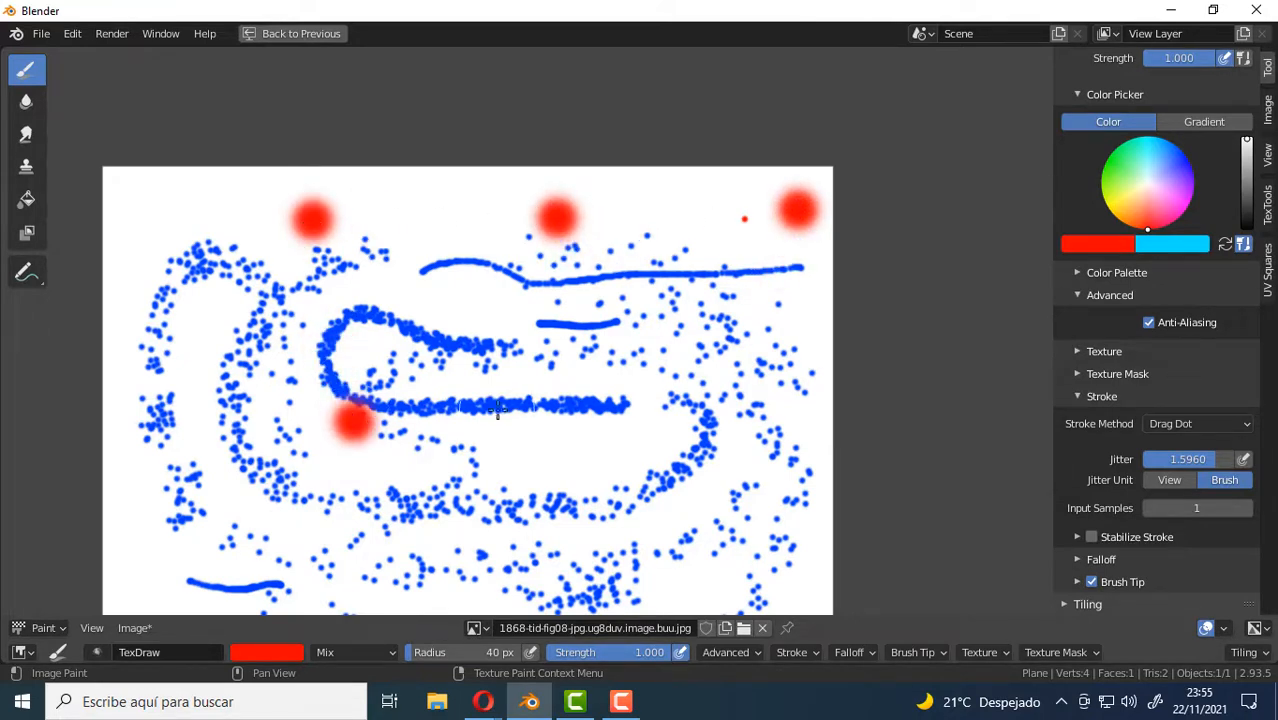
{"action": "left_click_drag", "start_coordinate": [559, 465], "coordinate": [562, 472]}
{"action": "left_click_drag", "start_coordinate": [728, 438], "coordinate": [740, 444]}
{"action": "left_click_drag", "start_coordinate": [787, 361], "coordinate": [790, 327]}
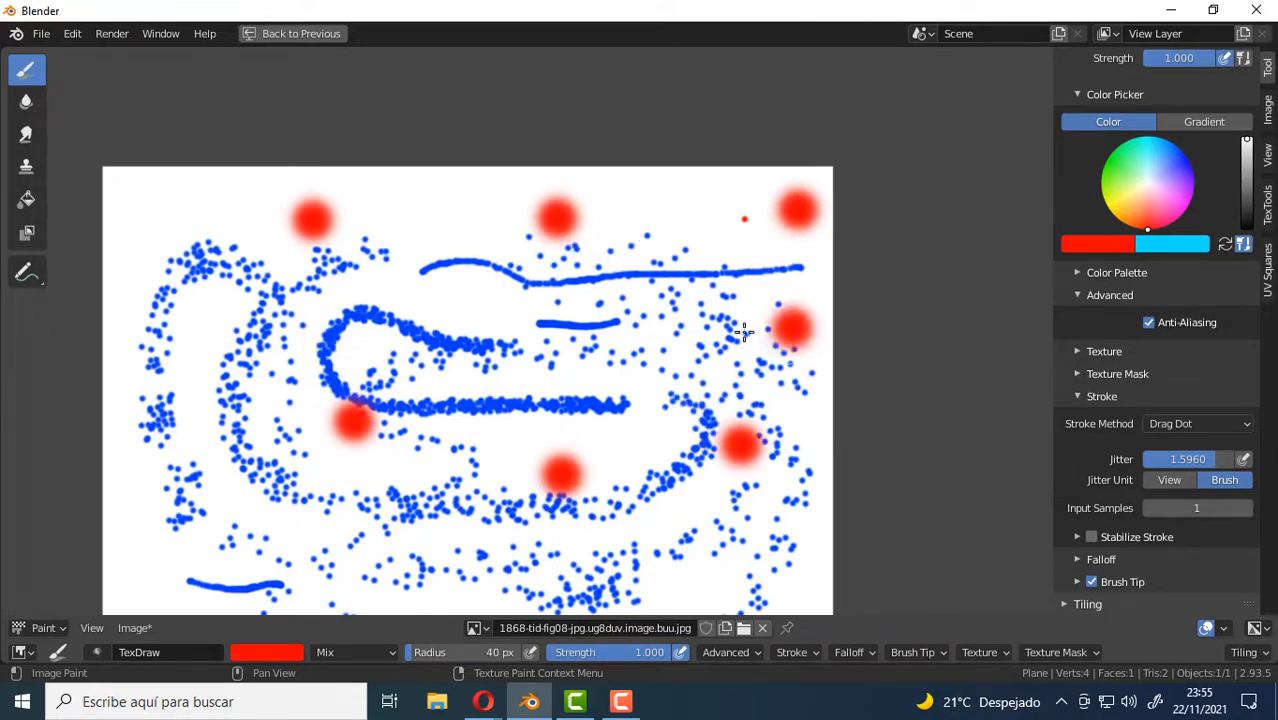
{"action": "left_click_drag", "start_coordinate": [639, 344], "coordinate": [585, 333]}
{"action": "left_click_drag", "start_coordinate": [450, 333], "coordinate": [432, 320]}
{"action": "left_click_drag", "start_coordinate": [255, 349], "coordinate": [228, 338]}
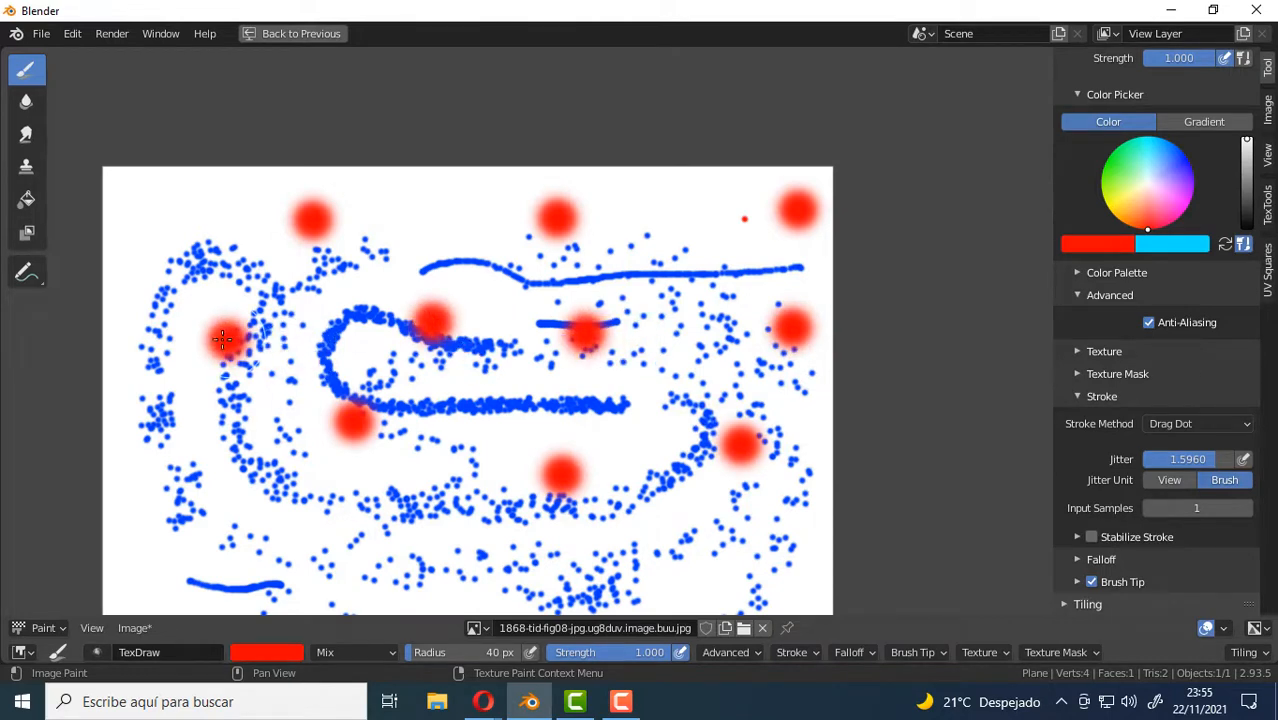
{"action": "left_click_drag", "start_coordinate": [221, 441], "coordinate": [209, 492]}
{"action": "left_click_drag", "start_coordinate": [335, 550], "coordinate": [358, 568]}
{"action": "left_click_drag", "start_coordinate": [490, 575], "coordinate": [542, 577]}
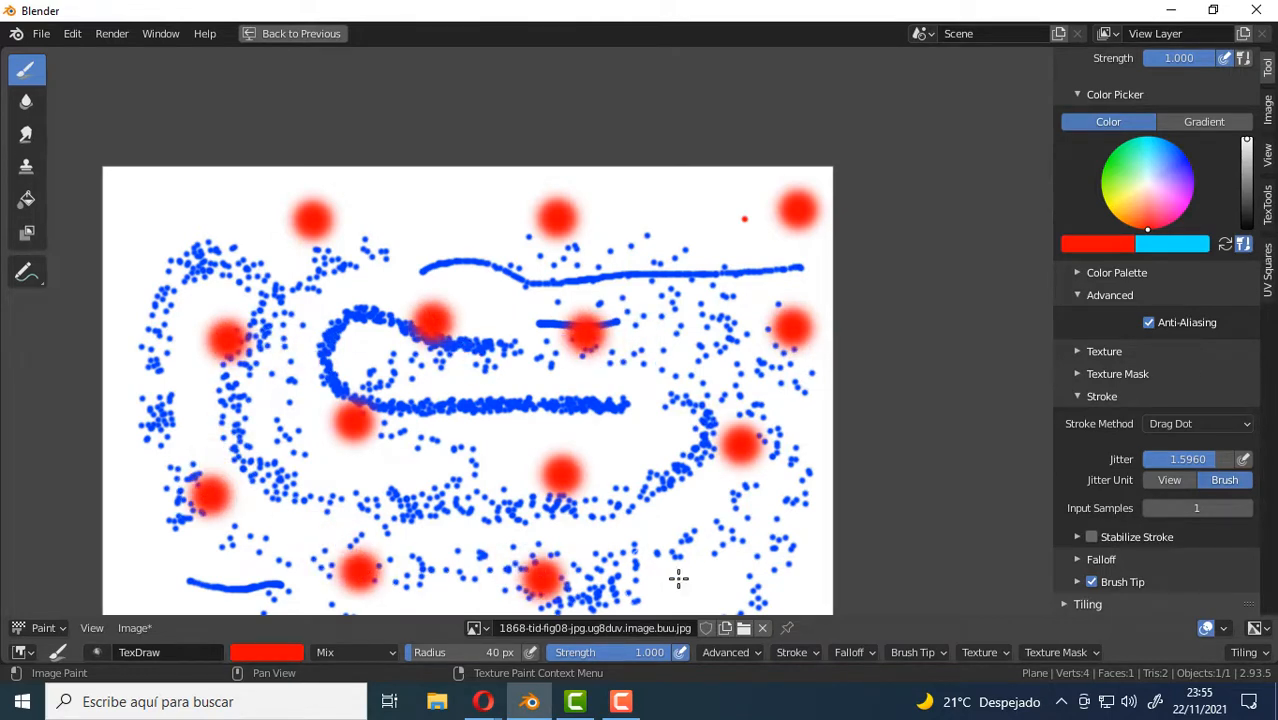
{"action": "left_click_drag", "start_coordinate": [682, 579], "coordinate": [740, 584]}
{"action": "left_click_drag", "start_coordinate": [782, 553], "coordinate": [793, 487]}
Change the brush color to green and place eight soft dots among the red ones with Drag Dot.
{"action": "left_click", "coordinate": [1104, 166]}
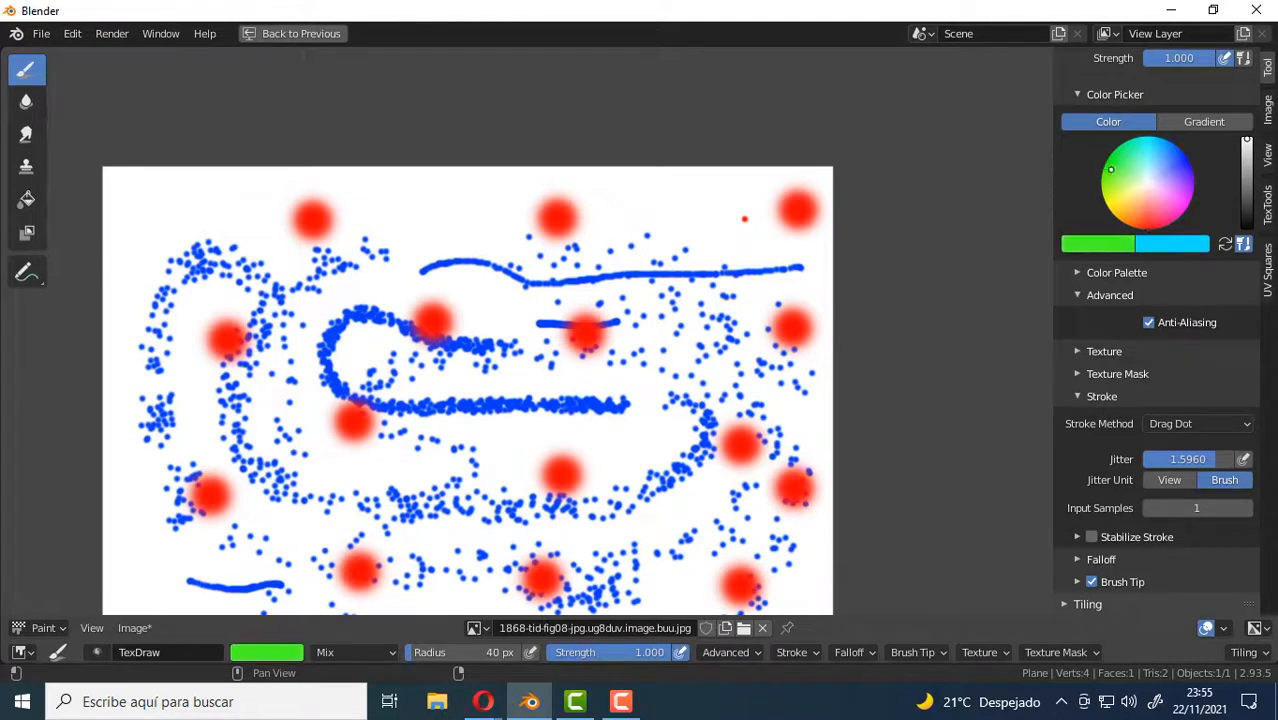
{"action": "left_click_drag", "start_coordinate": [600, 318], "coordinate": [642, 265]}
{"action": "left_click_drag", "start_coordinate": [702, 322], "coordinate": [688, 340]}
{"action": "left_click_drag", "start_coordinate": [625, 391], "coordinate": [600, 405]}
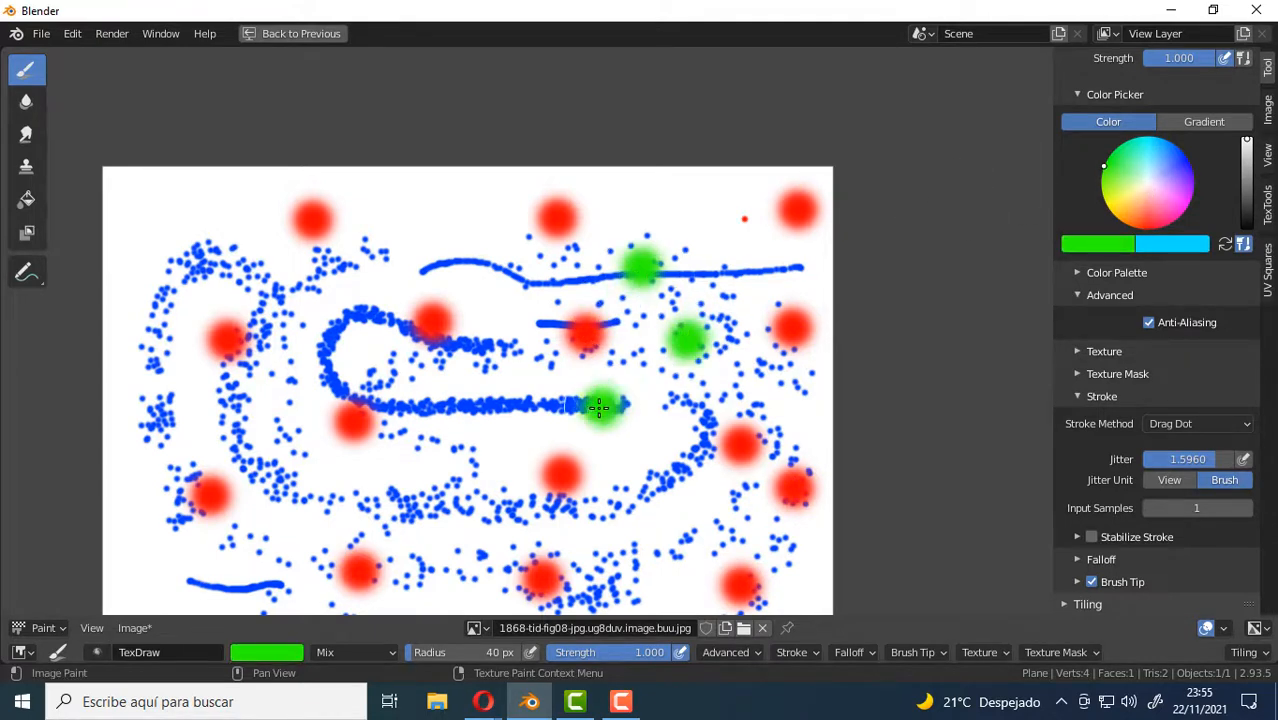
{"action": "left_click_drag", "start_coordinate": [443, 406], "coordinate": [474, 418]}
{"action": "left_click_drag", "start_coordinate": [443, 368], "coordinate": [434, 312]}
{"action": "left_click_drag", "start_coordinate": [389, 243], "coordinate": [388, 213]}
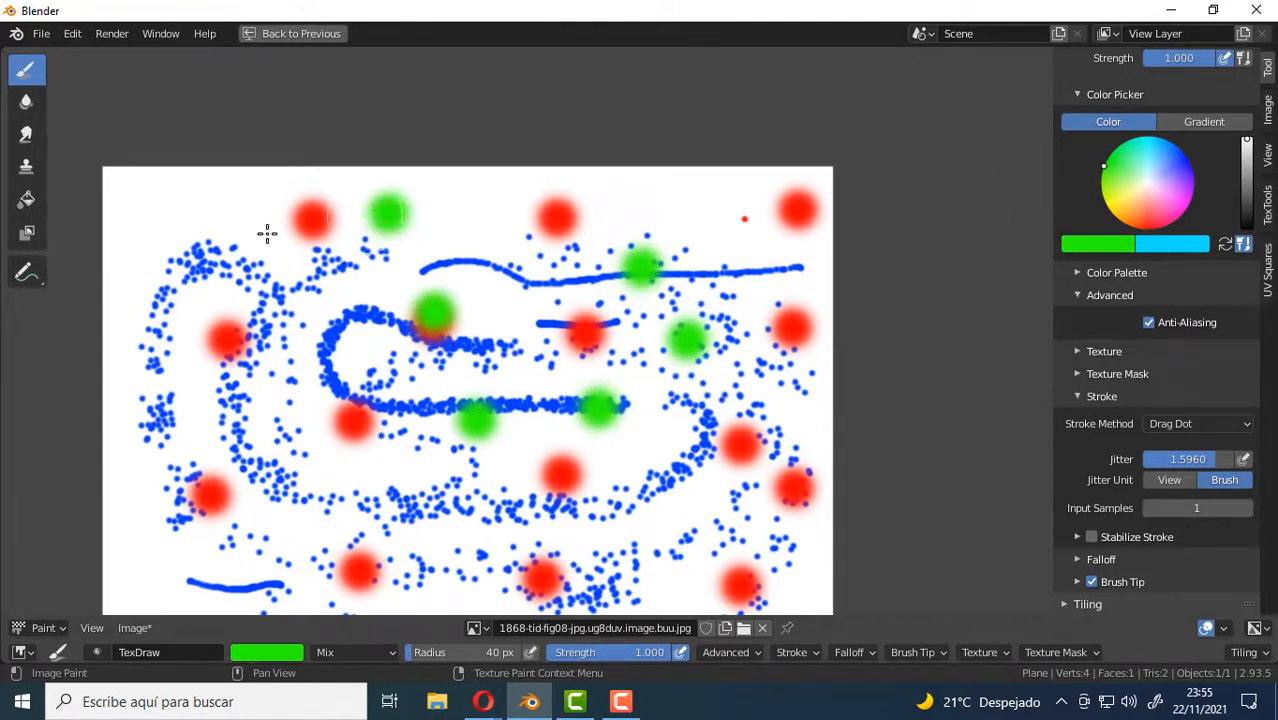
{"action": "left_click_drag", "start_coordinate": [216, 239], "coordinate": [180, 226]}
{"action": "left_click_drag", "start_coordinate": [201, 308], "coordinate": [203, 326]}
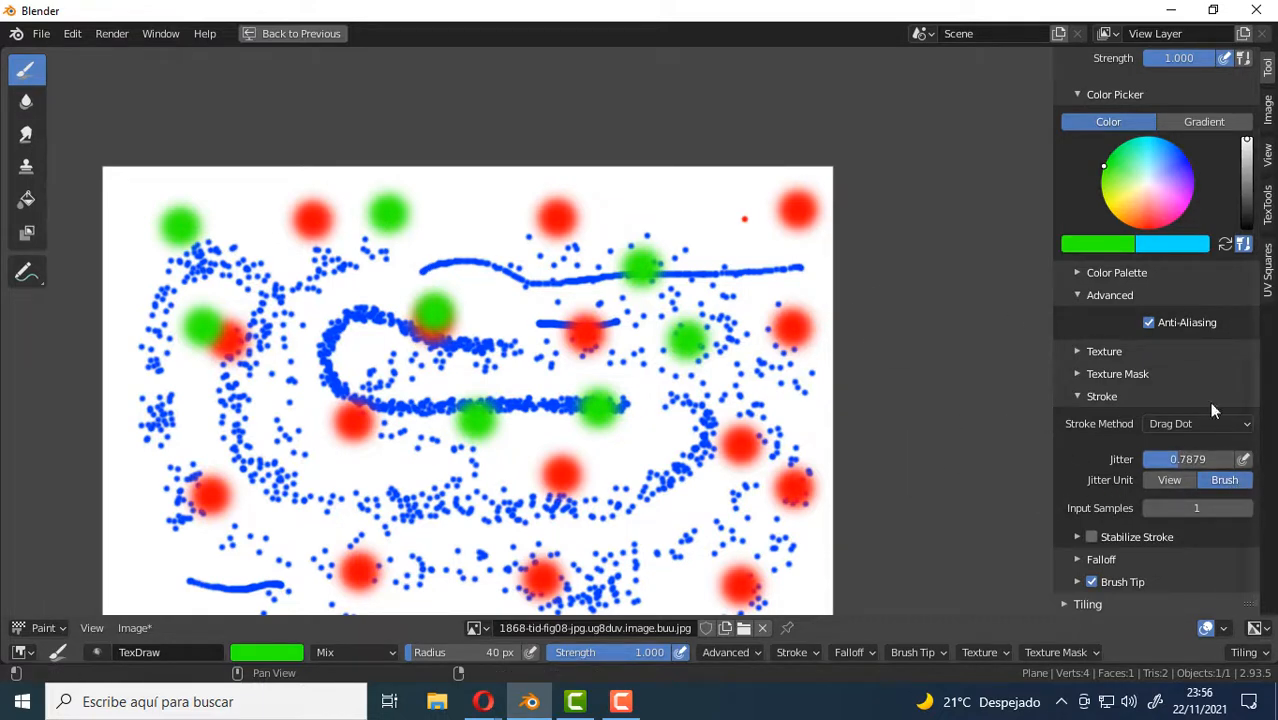
Change the stroke method to Space and paint a broad jittered green band across the upper half of the image.
{"action": "left_click", "coordinate": [1230, 427]}
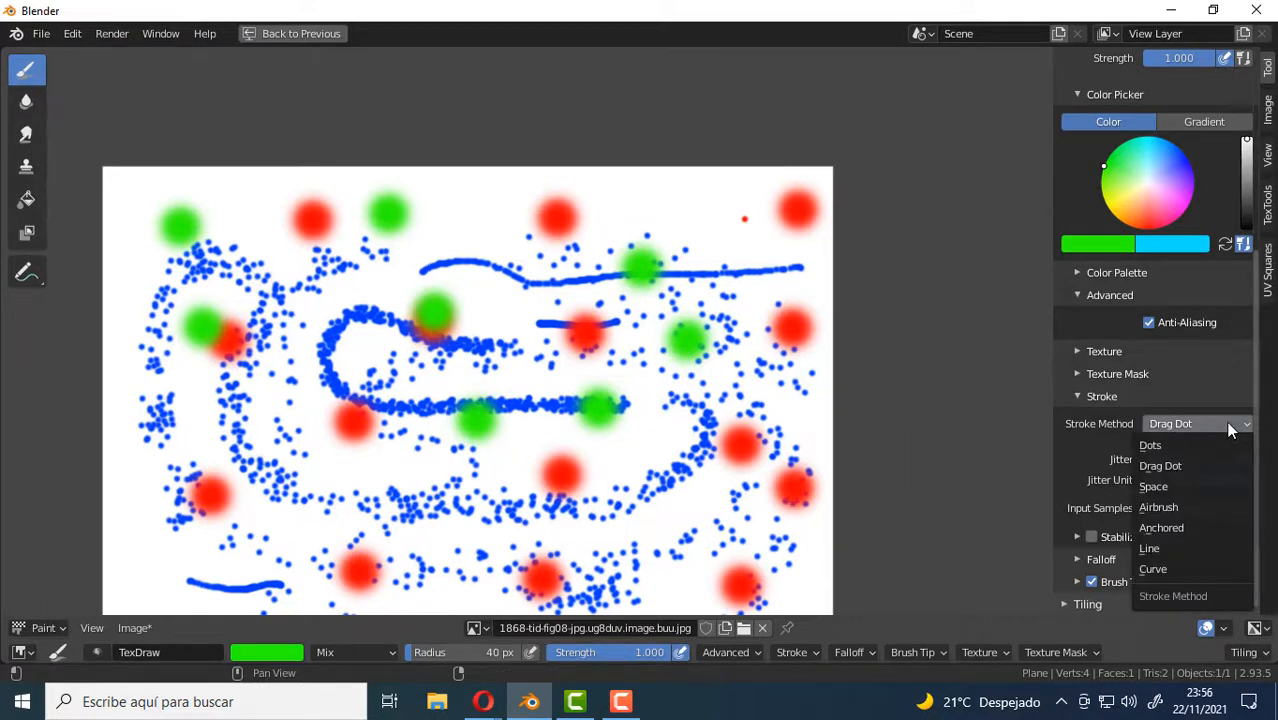
{"action": "left_click", "coordinate": [1172, 486]}
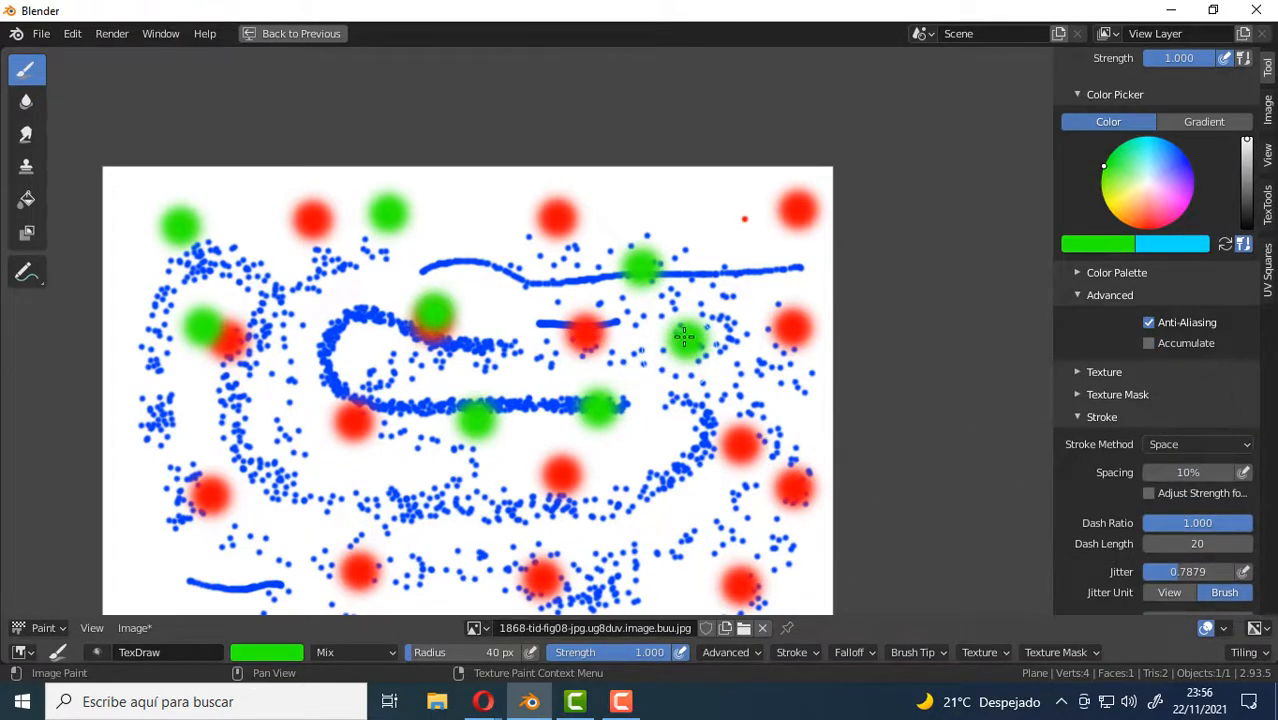
{"action": "mouse_move", "coordinate": [684, 337]}
{"action": "left_mouse_down"}
{"action": "mouse_move", "coordinate": [710, 260]}
{"action": "mouse_move", "coordinate": [294, 365]}
{"action": "mouse_move", "coordinate": [555, 318]}
{"action": "left_mouse_up"}
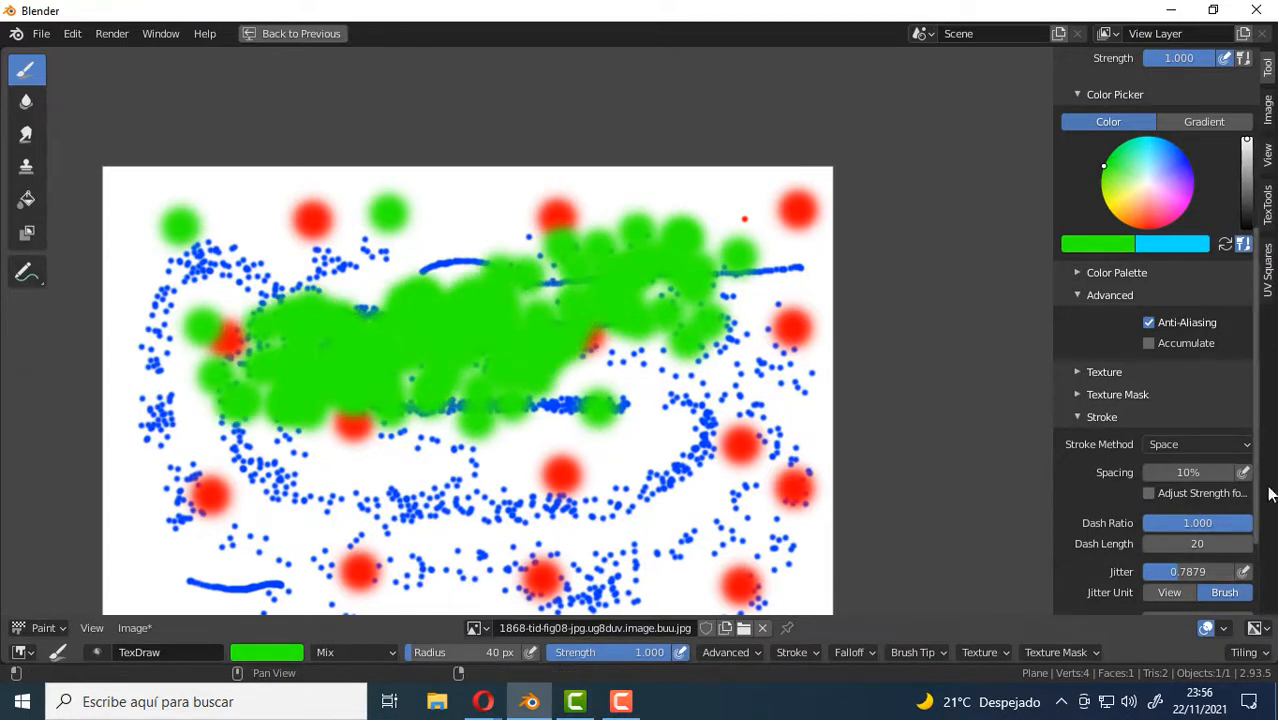
Set the jitter to 0.0000 and paint a smooth green zigzag stroke below the jittered green band.
{"action": "scroll", "coordinate": [1142, 521], "scroll_direction": "down", "scroll_amount": 1}
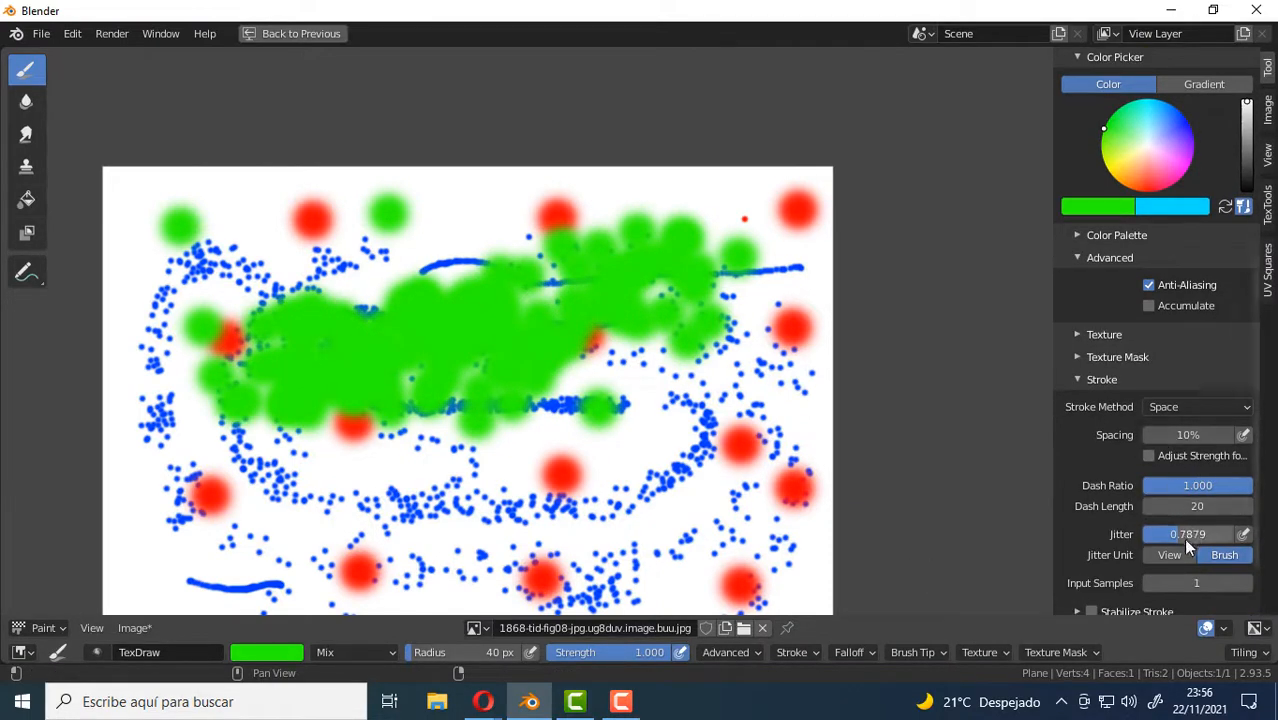
{"action": "scroll", "coordinate": [1179, 563], "scroll_direction": "down", "scroll_amount": 1}
{"action": "left_click_drag", "start_coordinate": [1190, 497], "coordinate": [988, 497]}
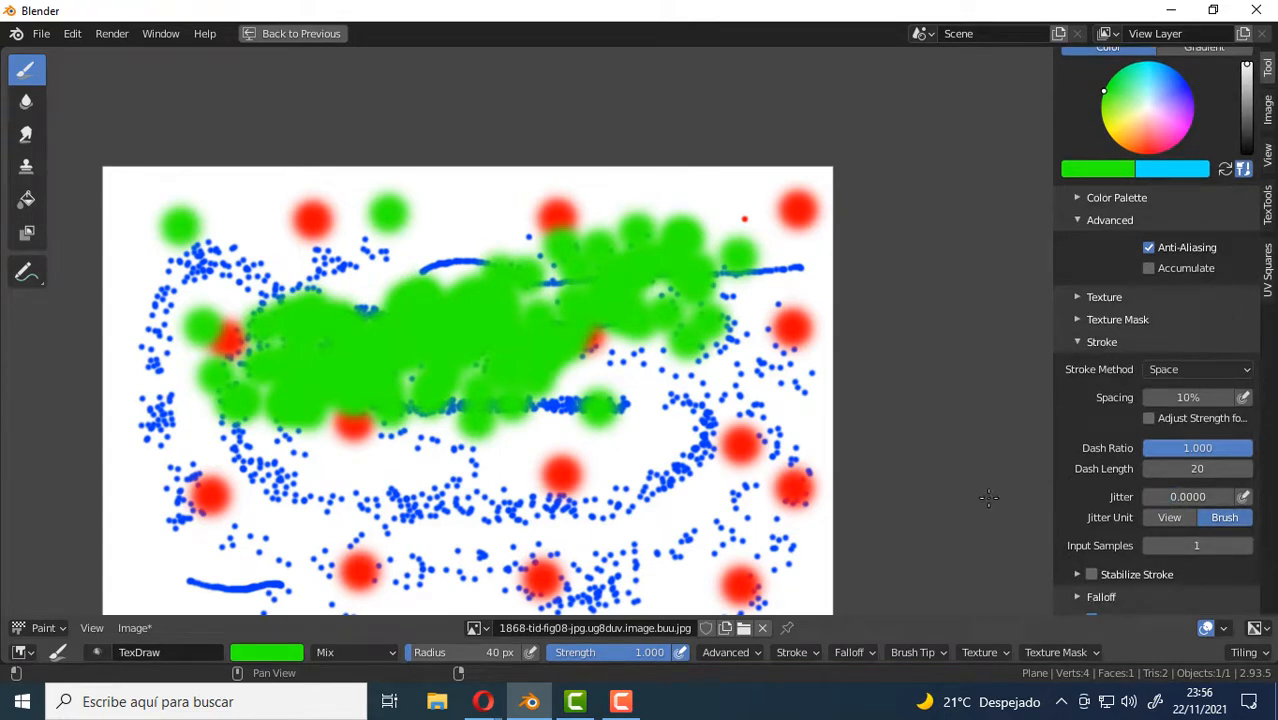
{"action": "mouse_move", "coordinate": [625, 410]}
{"action": "left_mouse_down"}
{"action": "mouse_move", "coordinate": [470, 452]}
{"action": "mouse_move", "coordinate": [145, 500]}
{"action": "mouse_move", "coordinate": [505, 560]}
{"action": "mouse_move", "coordinate": [665, 545]}
{"action": "left_mouse_up"}
Change the color to blue, paint a thick diagonal stroke over the green, and add a thinner curved one down the right side at 15 px radius.
{"action": "left_click", "coordinate": [1161, 104]}
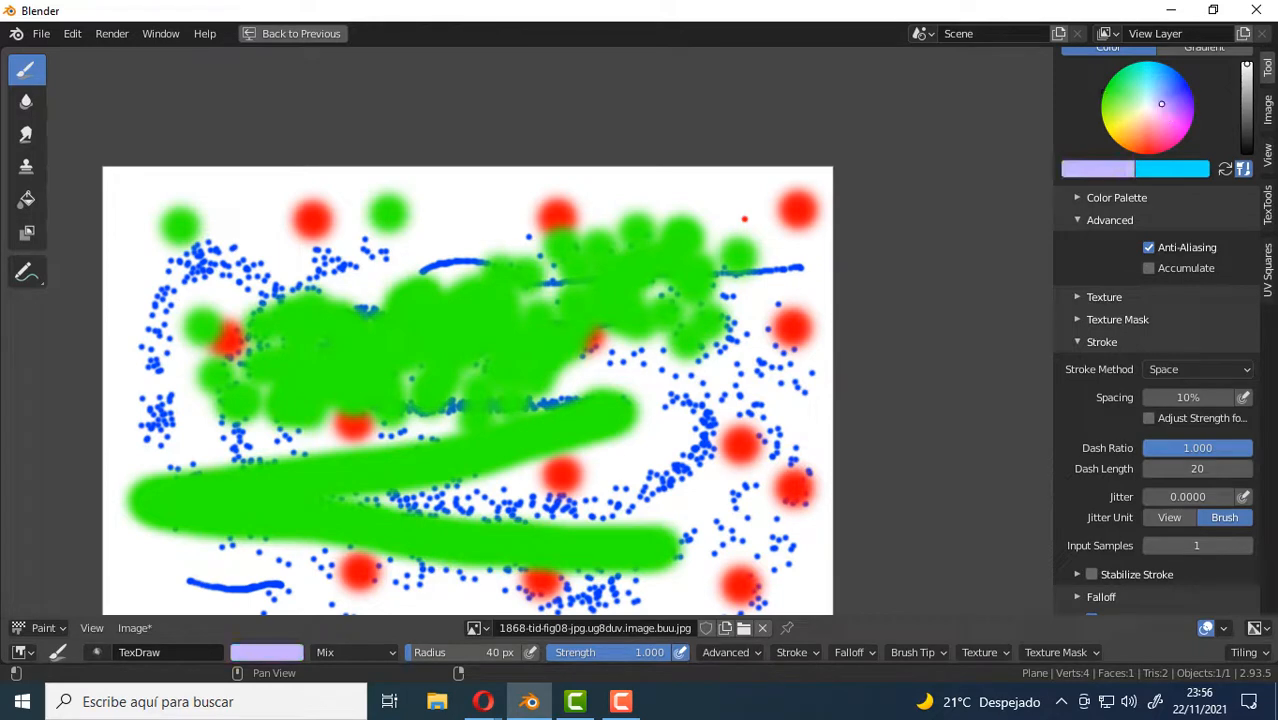
{"action": "left_click", "coordinate": [1185, 80]}
{"action": "mouse_move", "coordinate": [705, 430]}
{"action": "left_mouse_down"}
{"action": "mouse_move", "coordinate": [658, 424]}
{"action": "mouse_move", "coordinate": [491, 350]}
{"action": "left_mouse_up"}
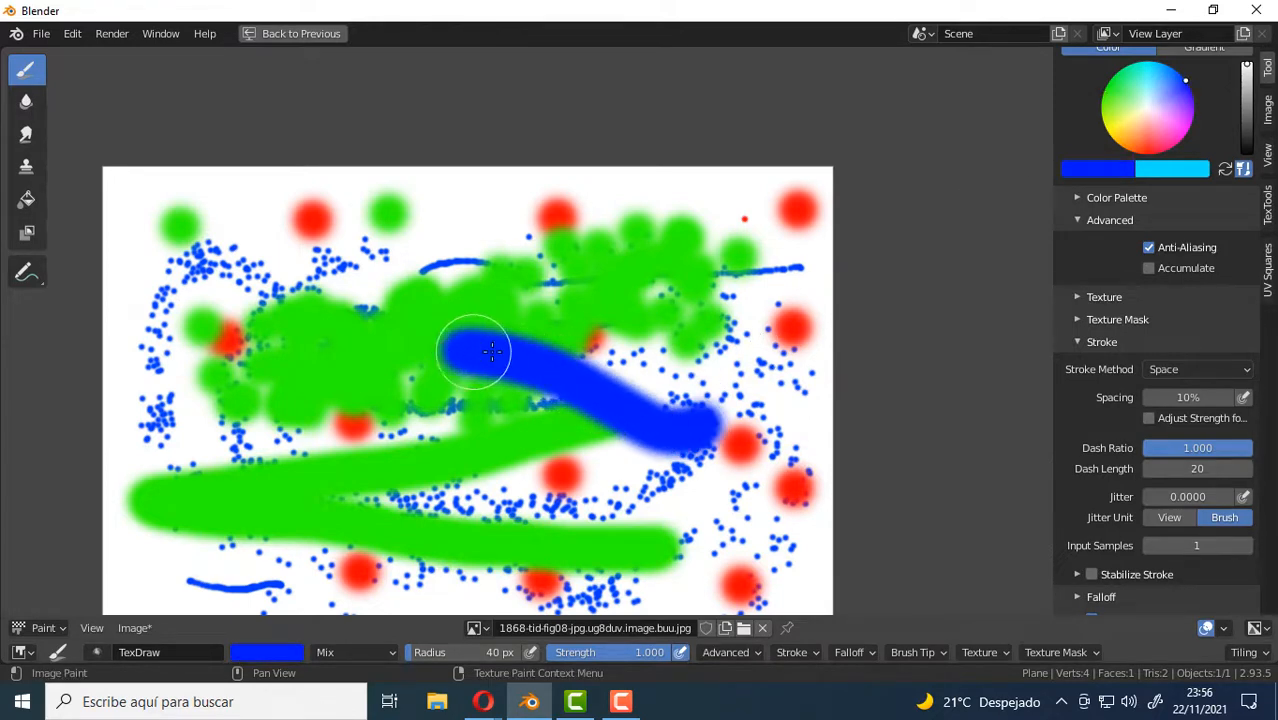
{"action": "key", "text": "f"}
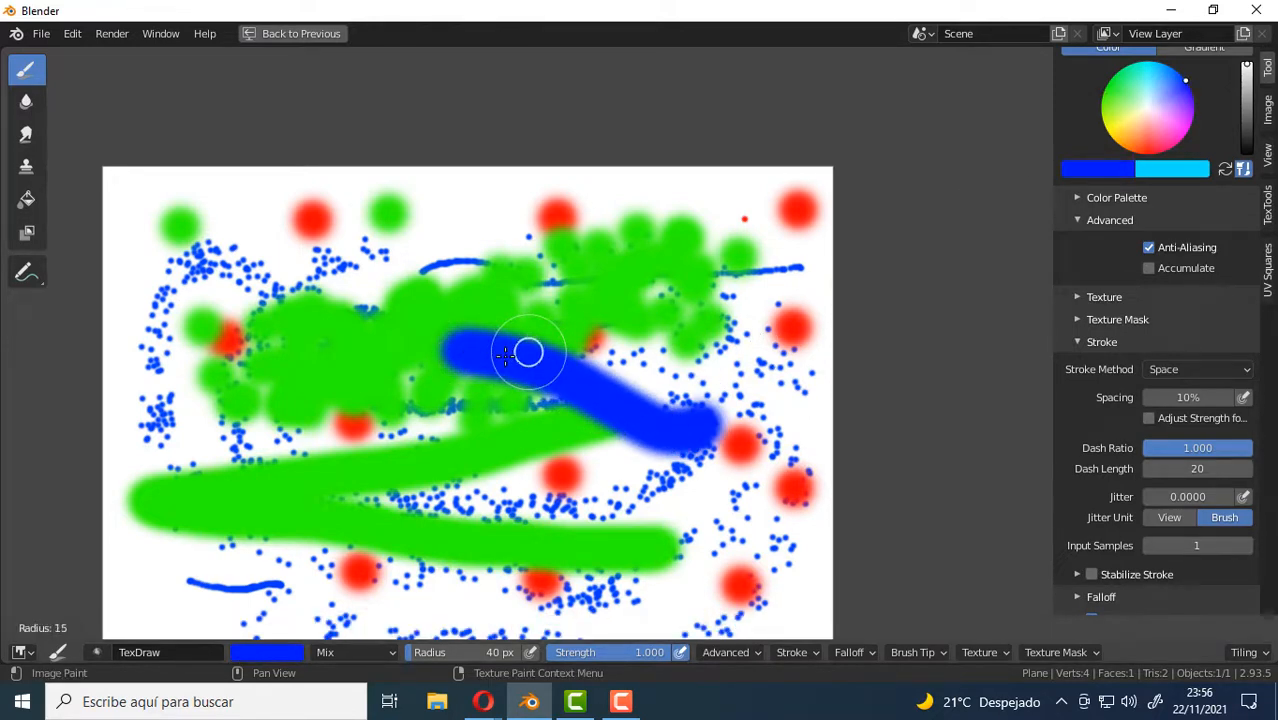
{"action": "left_click", "coordinate": [512, 353]}
{"action": "mouse_move", "coordinate": [585, 330]}
{"action": "left_mouse_down"}
{"action": "mouse_move", "coordinate": [716, 280]}
{"action": "mouse_move", "coordinate": [738, 428]}
{"action": "mouse_move", "coordinate": [660, 534]}
{"action": "left_mouse_up"}
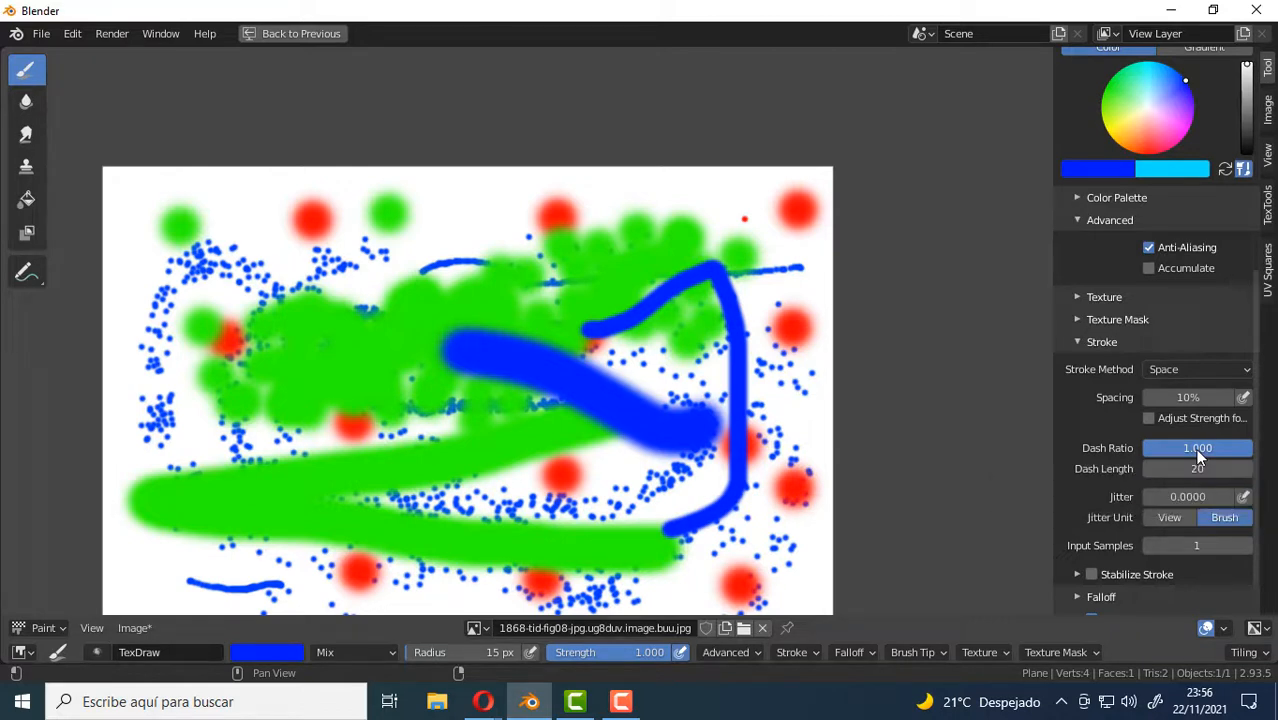
Set the dash ratio of the Space stroke to 0.000.
{"action": "left_click", "coordinate": [1112, 432]}
{"action": "left_click_drag", "start_coordinate": [1231, 449], "coordinate": [1136, 449]}
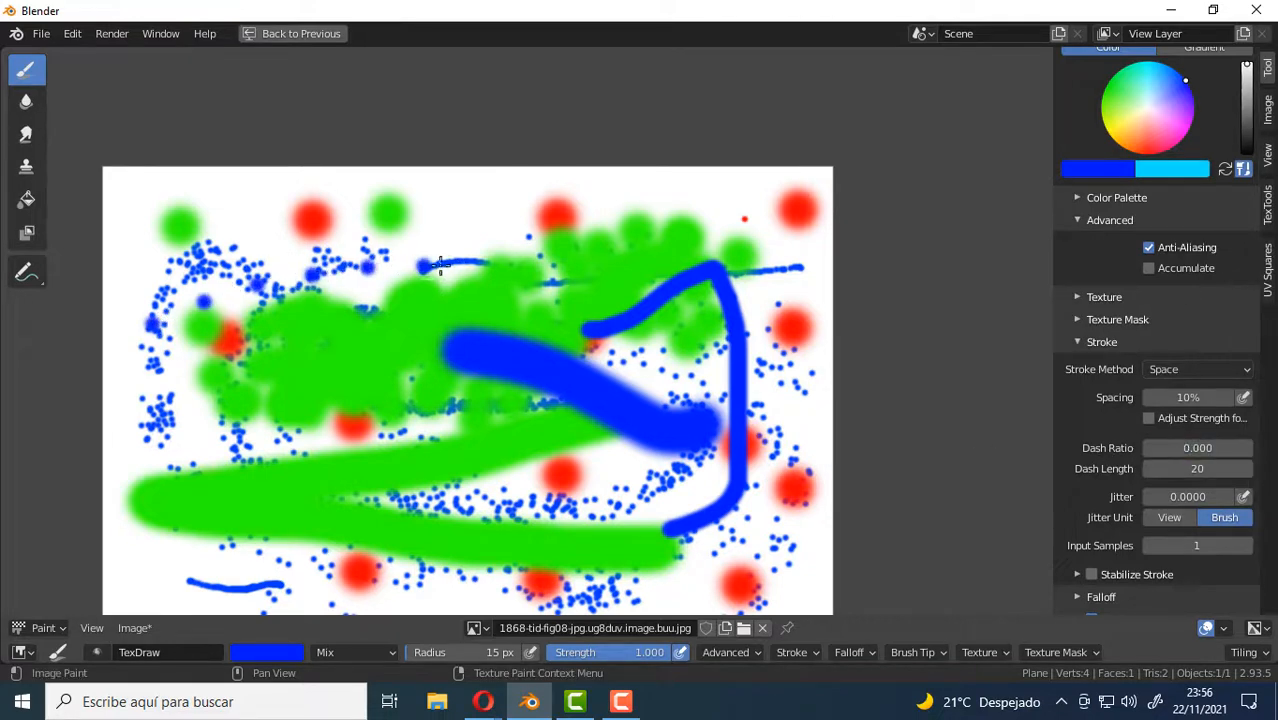
Paint separate blue dots along the image's upper part, then a large dashed blue loop around the artwork at a dash ratio of 0.731.
{"action": "mouse_move", "coordinate": [440, 265]}
{"action": "left_mouse_down"}
{"action": "mouse_move", "coordinate": [619, 234]}
{"action": "mouse_move", "coordinate": [456, 200]}
{"action": "mouse_move", "coordinate": [165, 203]}
{"action": "left_mouse_up"}
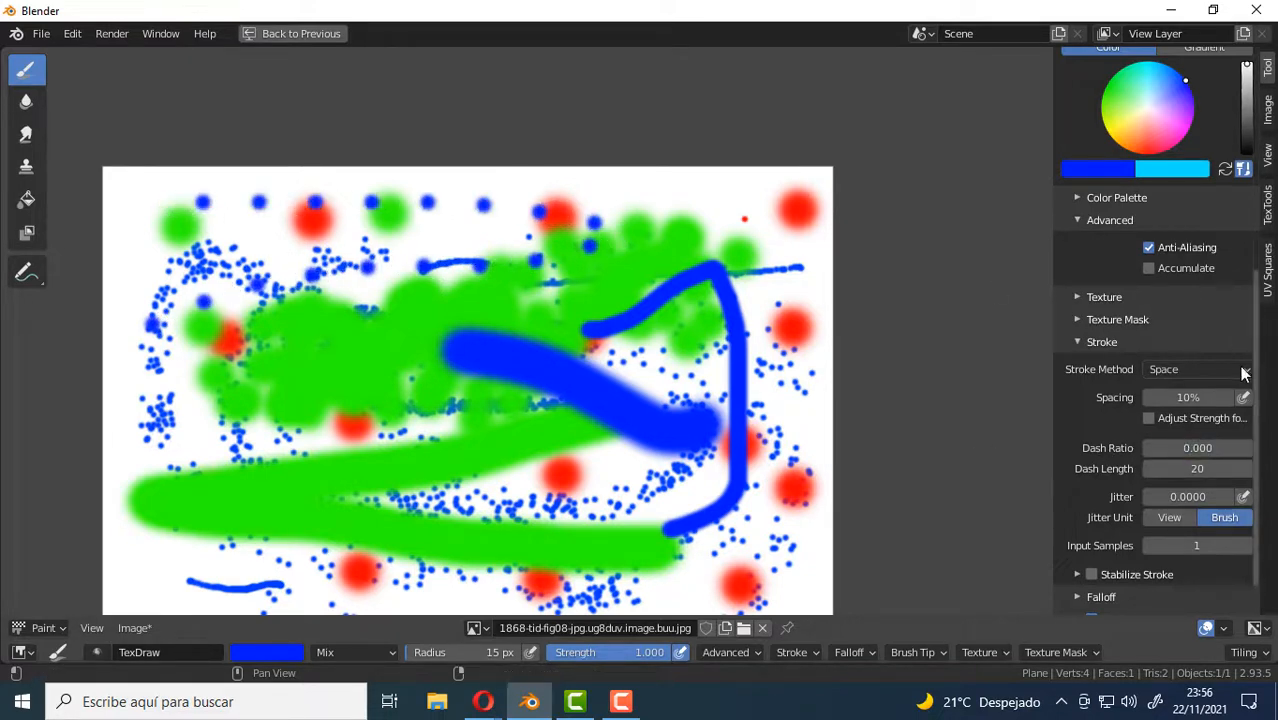
{"action": "mouse_move", "coordinate": [1210, 447]}
{"action": "left_mouse_down"}
{"action": "mouse_move", "coordinate": [1236, 447]}
{"action": "mouse_move", "coordinate": [1223, 447]}
{"action": "left_mouse_up"}
{"action": "mouse_move", "coordinate": [632, 222]}
{"action": "left_mouse_down"}
{"action": "mouse_move", "coordinate": [766, 250]}
{"action": "mouse_move", "coordinate": [783, 316]}
{"action": "mouse_move", "coordinate": [781, 480]}
{"action": "mouse_move", "coordinate": [660, 574]}
{"action": "mouse_move", "coordinate": [530, 578]}
{"action": "mouse_move", "coordinate": [428, 524]}
{"action": "mouse_move", "coordinate": [242, 505]}
{"action": "mouse_move", "coordinate": [214, 452]}
{"action": "mouse_move", "coordinate": [235, 409]}
{"action": "mouse_move", "coordinate": [288, 360]}
{"action": "left_mouse_up"}
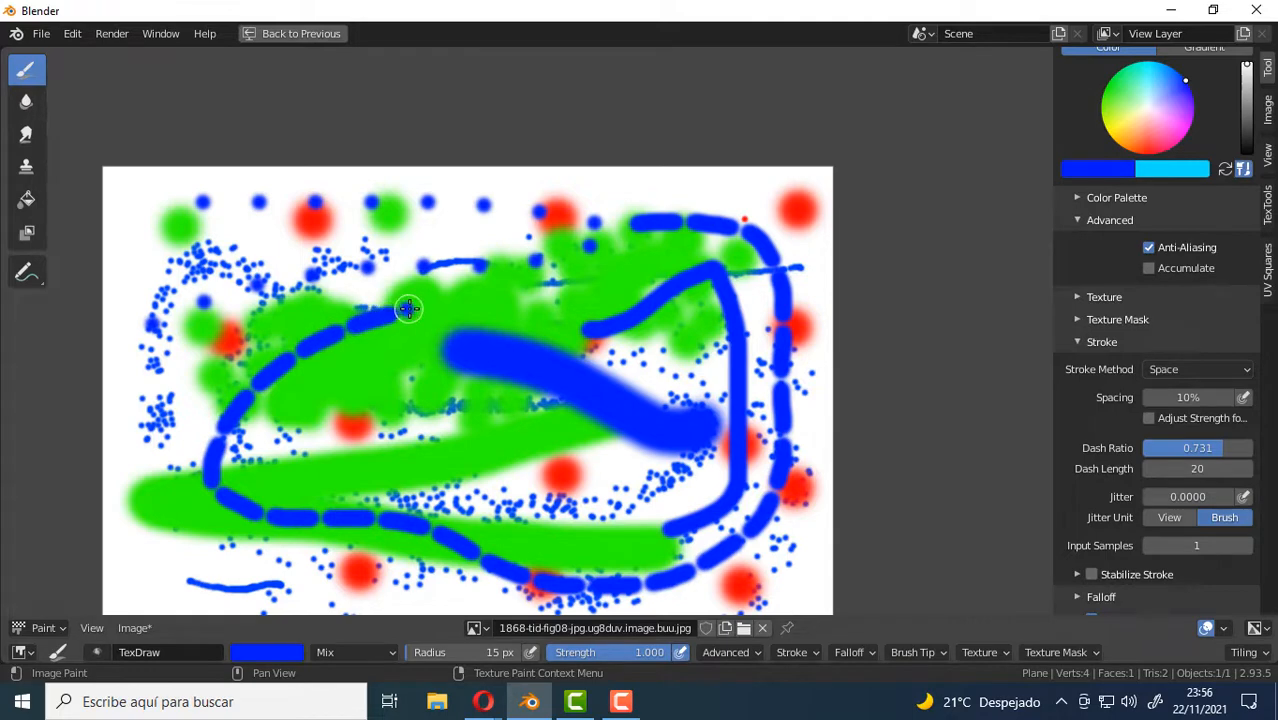
{"action": "scroll", "coordinate": [490, 279], "scroll_direction": "up", "scroll_amount": 2}
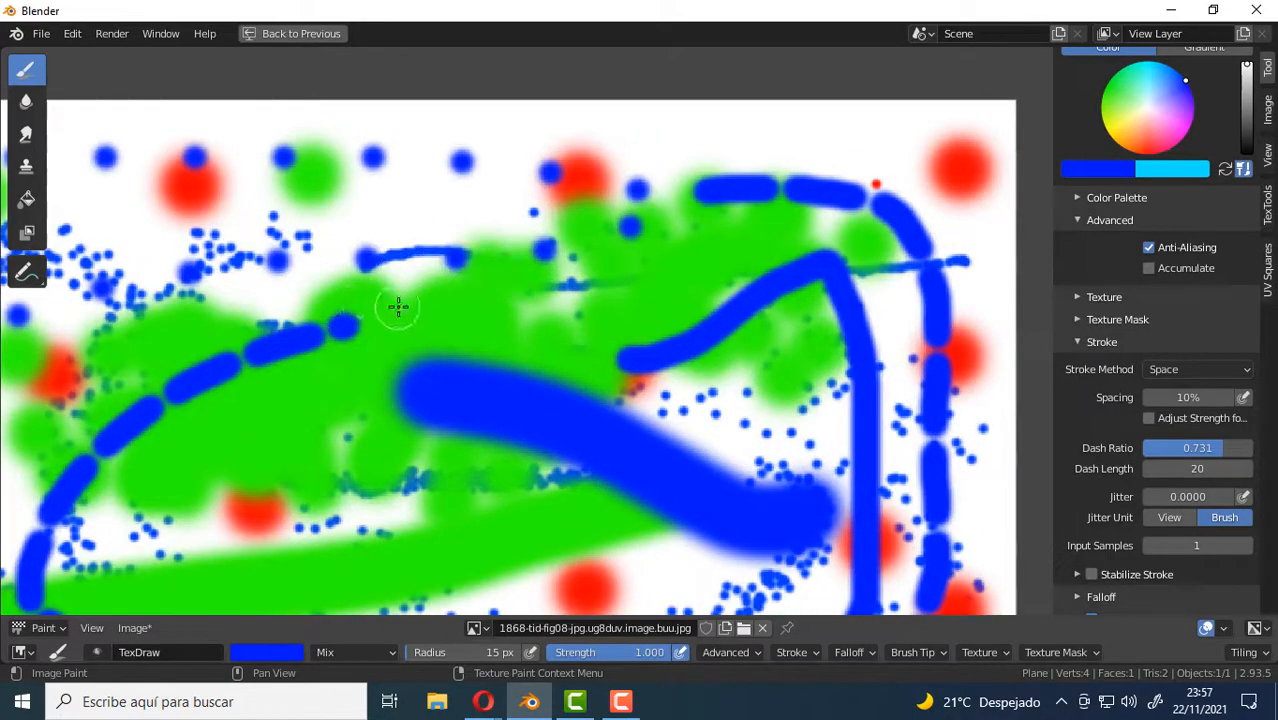
{"action": "mouse_move", "coordinate": [361, 319]}
{"action": "left_mouse_down"}
{"action": "mouse_move", "coordinate": [810, 238]}
{"action": "mouse_move", "coordinate": [624, 206]}
{"action": "mouse_move", "coordinate": [305, 218]}
{"action": "left_mouse_up"}
{"action": "scroll", "coordinate": [448, 374], "scroll_direction": "down", "scroll_amount": 3}
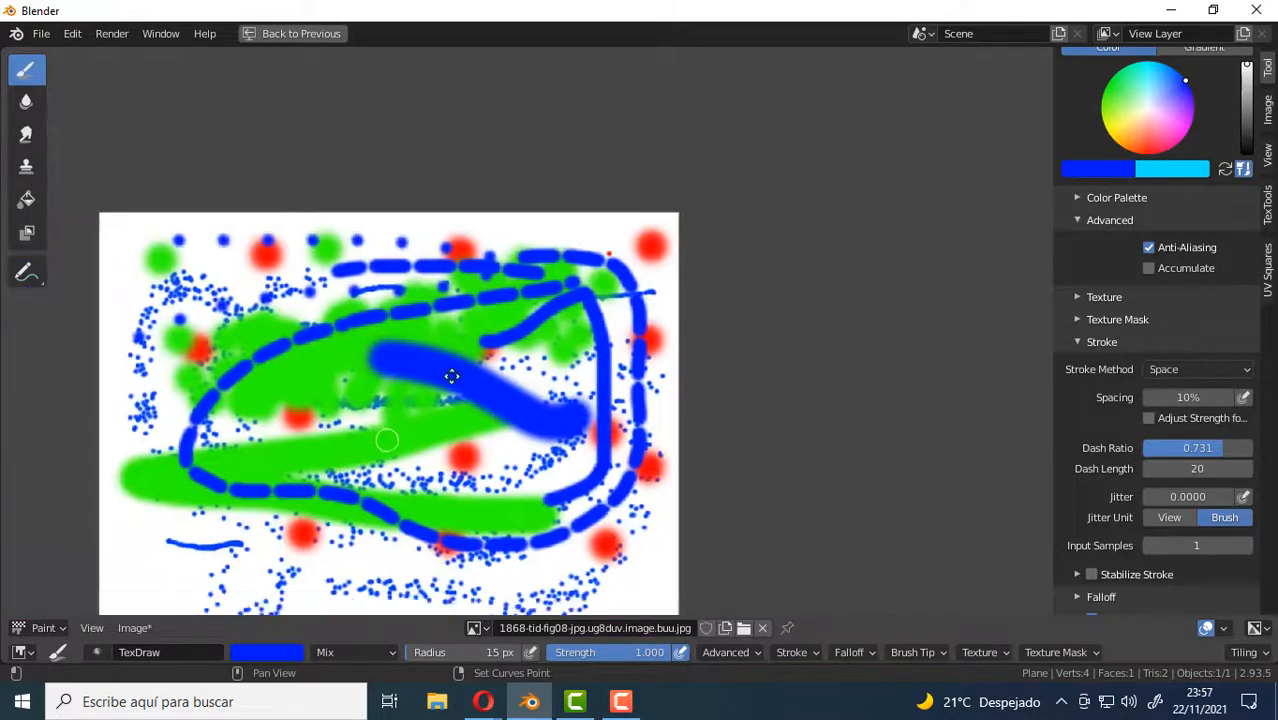
Paint an open dashed blue loop in the empty area near the bottom of the image.
{"action": "scroll", "coordinate": [509, 311], "scroll_direction": "up", "scroll_amount": 3}
{"action": "scroll", "coordinate": [509, 311], "scroll_direction": "up", "scroll_amount": 1}
{"action": "mouse_move", "coordinate": [222, 499]}
{"action": "left_mouse_down"}
{"action": "mouse_move", "coordinate": [450, 547]}
{"action": "mouse_move", "coordinate": [795, 570]}
{"action": "mouse_move", "coordinate": [713, 451]}
{"action": "mouse_move", "coordinate": [268, 406]}
{"action": "left_mouse_up"}
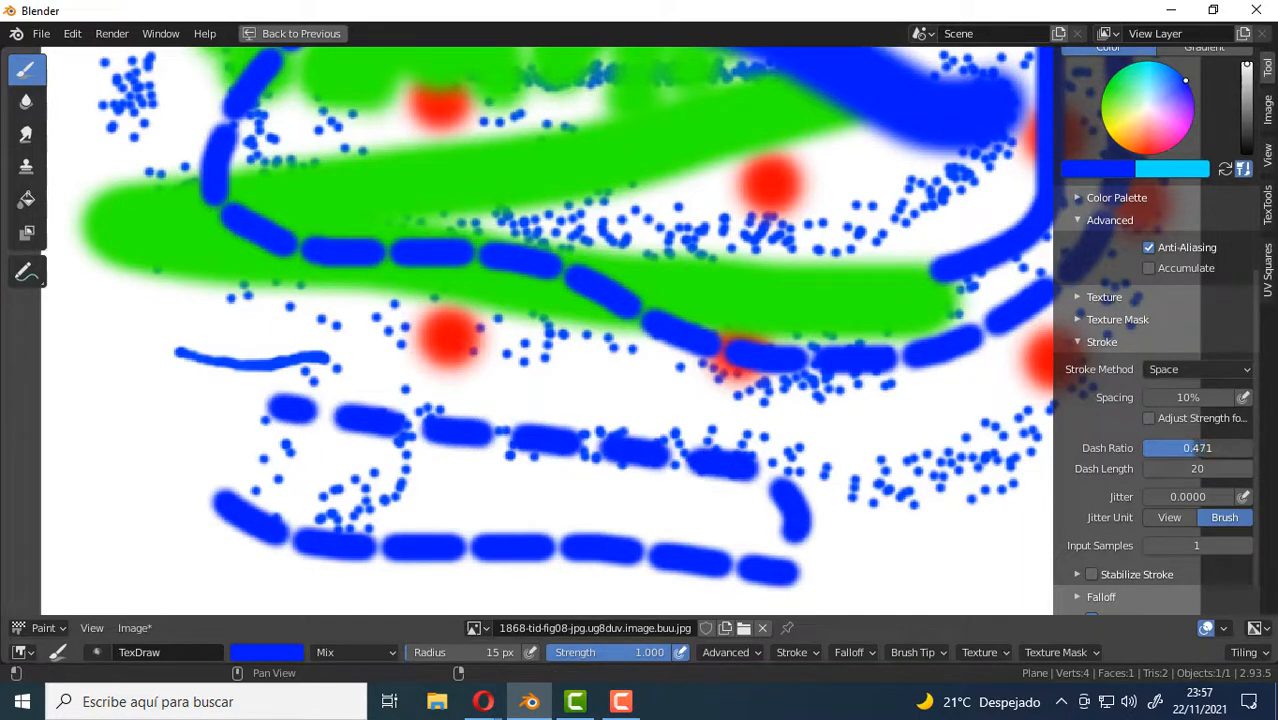
Set the dash ratio to 0.462 and paint dashed strokes in blue and black in the lower part of the image.
{"action": "left_click_drag", "start_coordinate": [1197, 448], "coordinate": [1190, 448]}
{"action": "mouse_move", "coordinate": [680, 510]}
{"action": "left_mouse_down"}
{"action": "mouse_move", "coordinate": [300, 465]}
{"action": "mouse_move", "coordinate": [196, 375]}
{"action": "mouse_move", "coordinate": [218, 372]}
{"action": "left_mouse_up"}
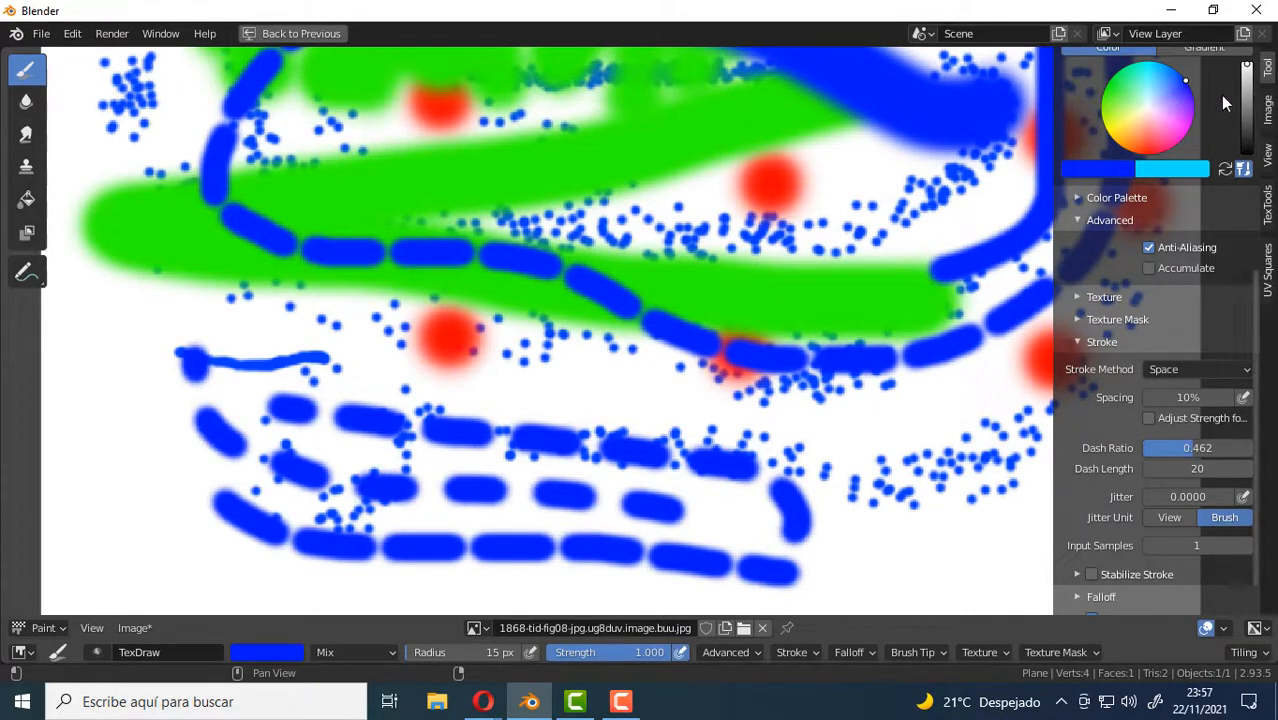
{"action": "left_click_drag", "start_coordinate": [1246, 118], "coordinate": [1246, 152]}
{"action": "mouse_move", "coordinate": [795, 578]}
{"action": "left_mouse_down"}
{"action": "mouse_move", "coordinate": [866, 574]}
{"action": "mouse_move", "coordinate": [878, 505]}
{"action": "mouse_move", "coordinate": [693, 400]}
{"action": "mouse_move", "coordinate": [440, 353]}
{"action": "left_mouse_up"}
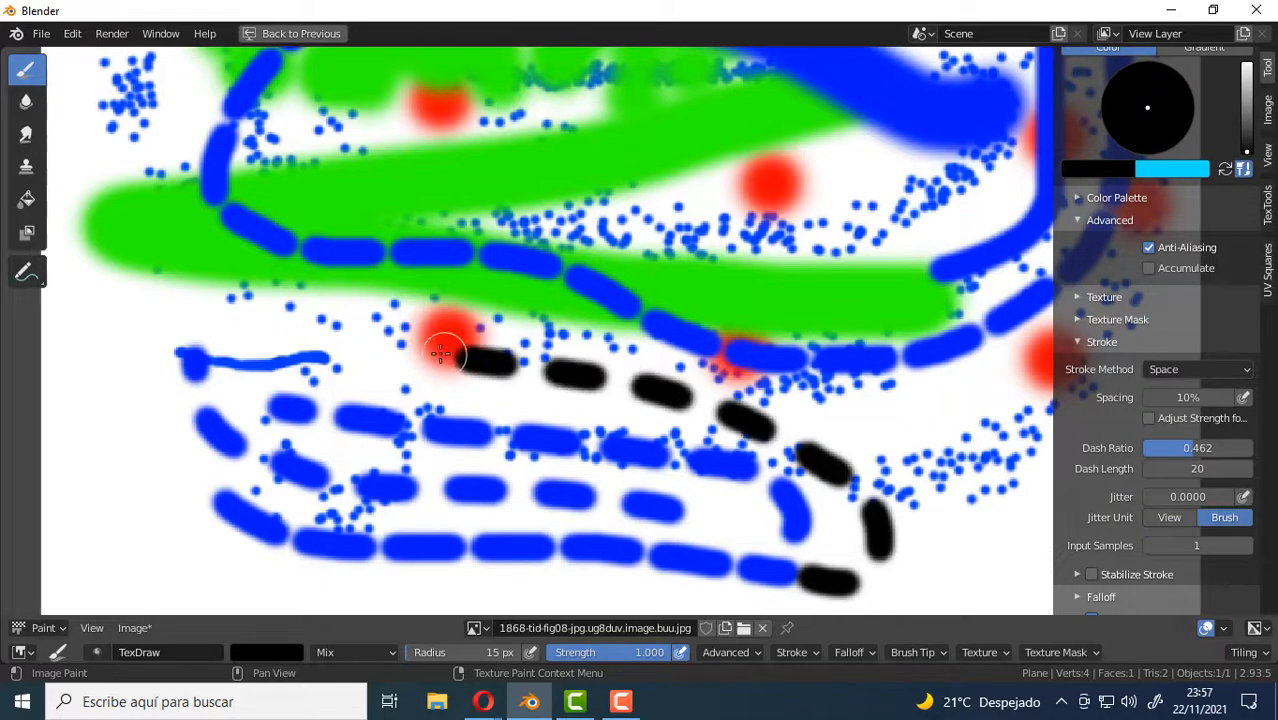
Set the dash length to 10 and paint a black diagonal dashed stroke above the previous black one.
{"action": "left_click", "coordinate": [1185, 472]}
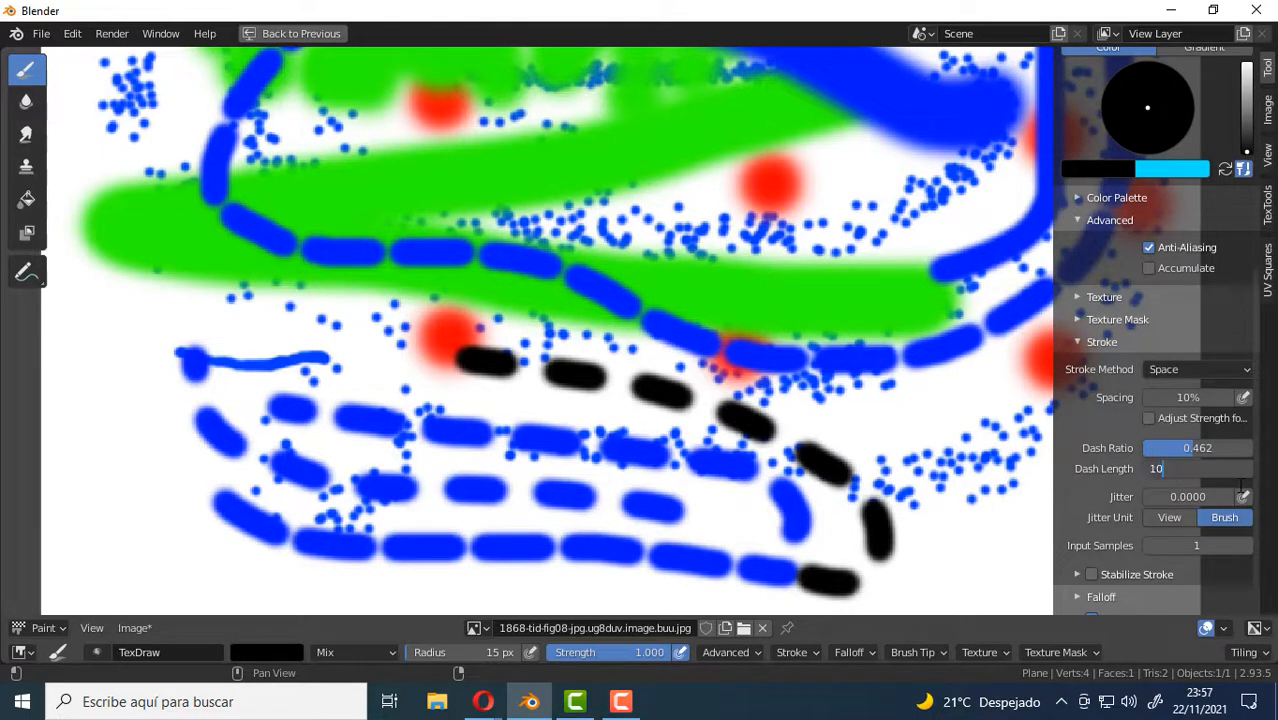
{"action": "key", "text": "Return"}
{"action": "scroll", "coordinate": [724, 395], "scroll_direction": "up", "scroll_amount": 1}
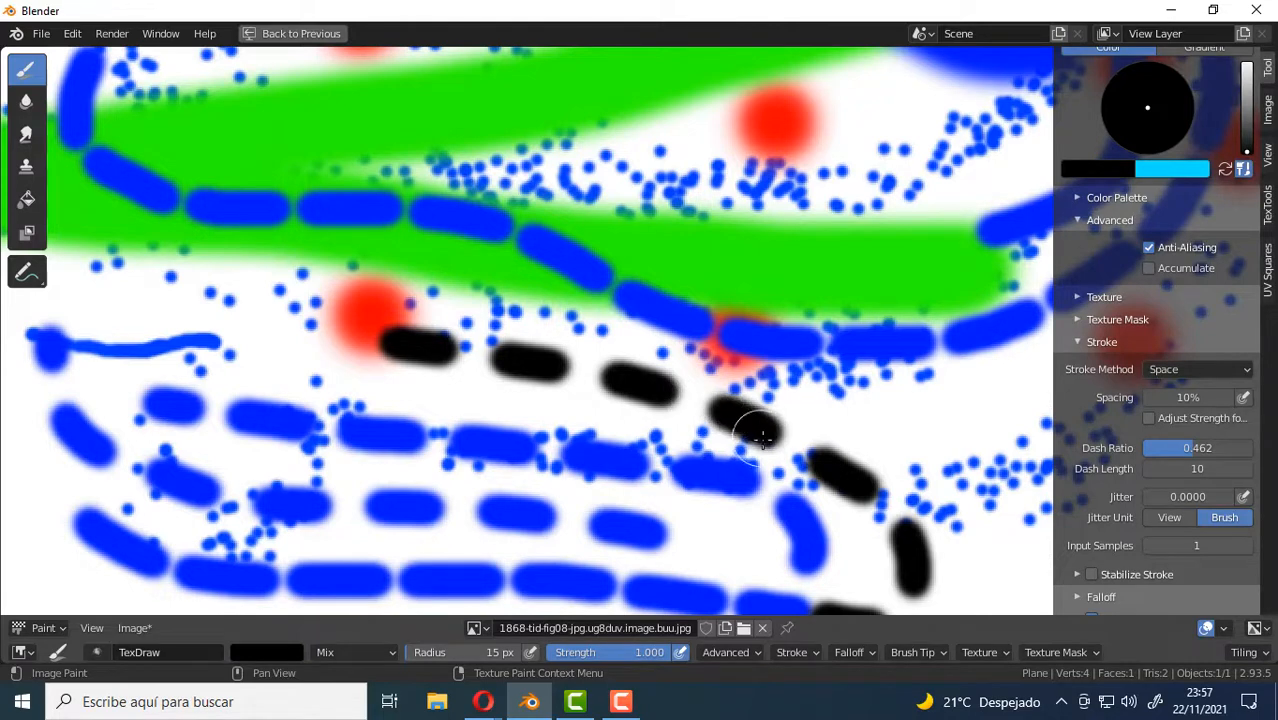
{"action": "mouse_move", "coordinate": [813, 420]}
{"action": "left_mouse_down"}
{"action": "mouse_move", "coordinate": [825, 388]}
{"action": "mouse_move", "coordinate": [402, 257]}
{"action": "mouse_move", "coordinate": [481, 285]}
{"action": "left_mouse_up"}
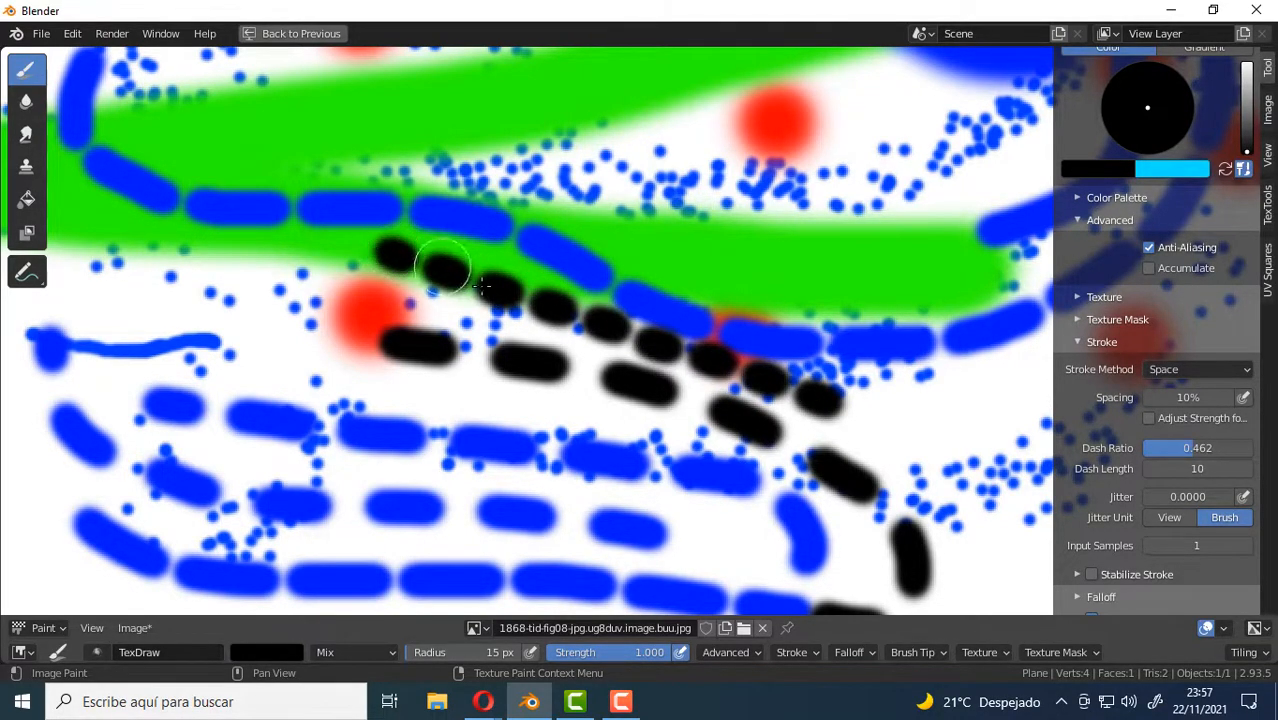
Set the dash length to 30 and paint a longer-dashed black diagonal across the green and blue strokes.
{"action": "left_click", "coordinate": [1198, 469]}
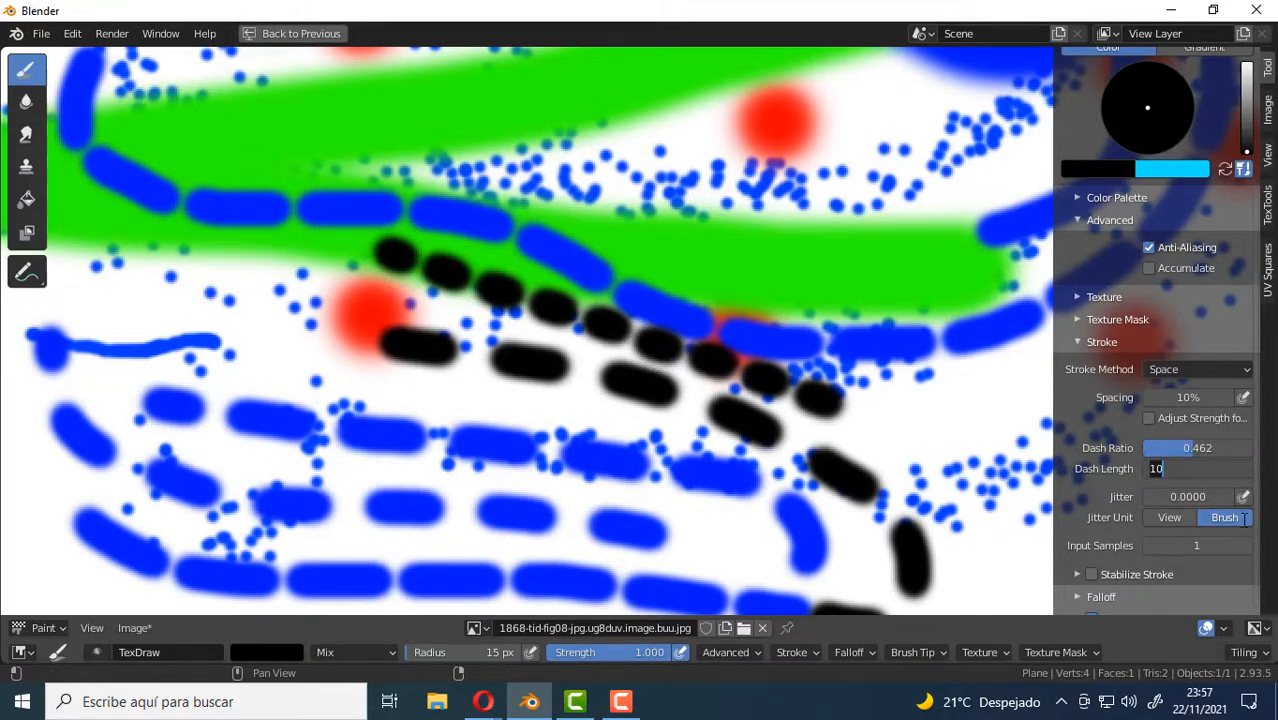
{"action": "type", "text": "30"}
{"action": "key", "text": "Return"}
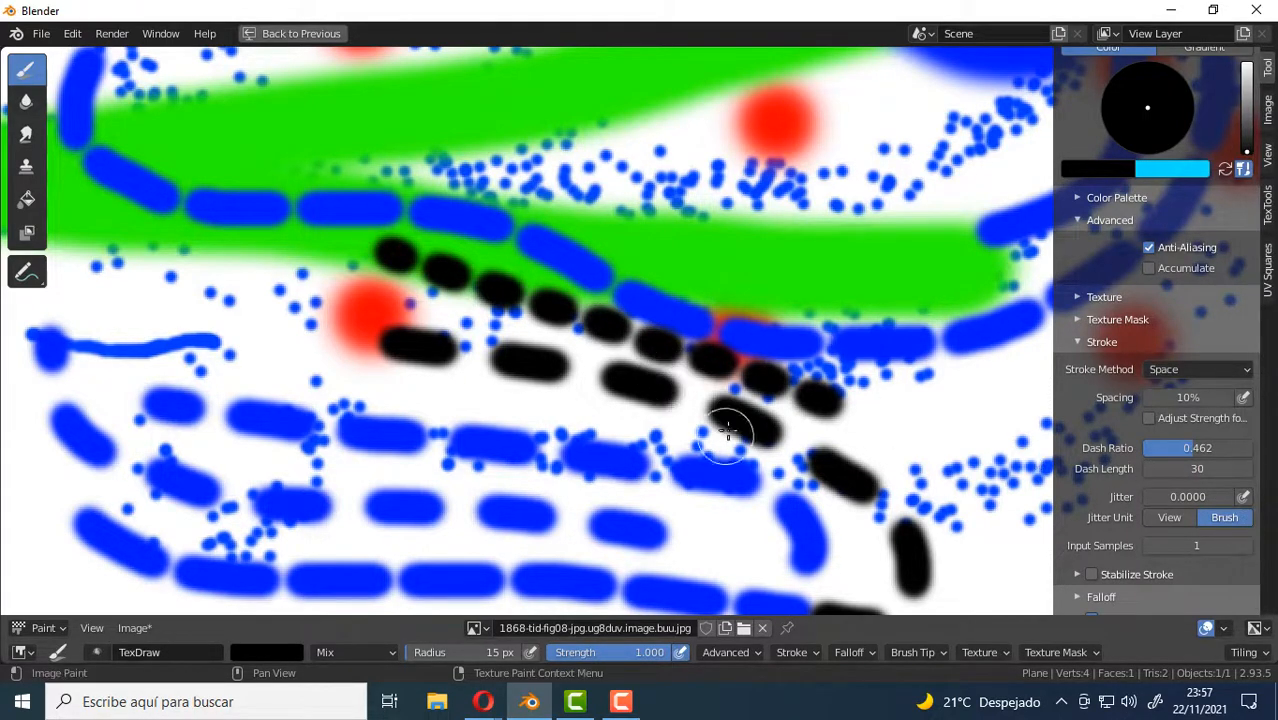
{"action": "left_click_drag", "start_coordinate": [907, 372], "coordinate": [265, 90]}
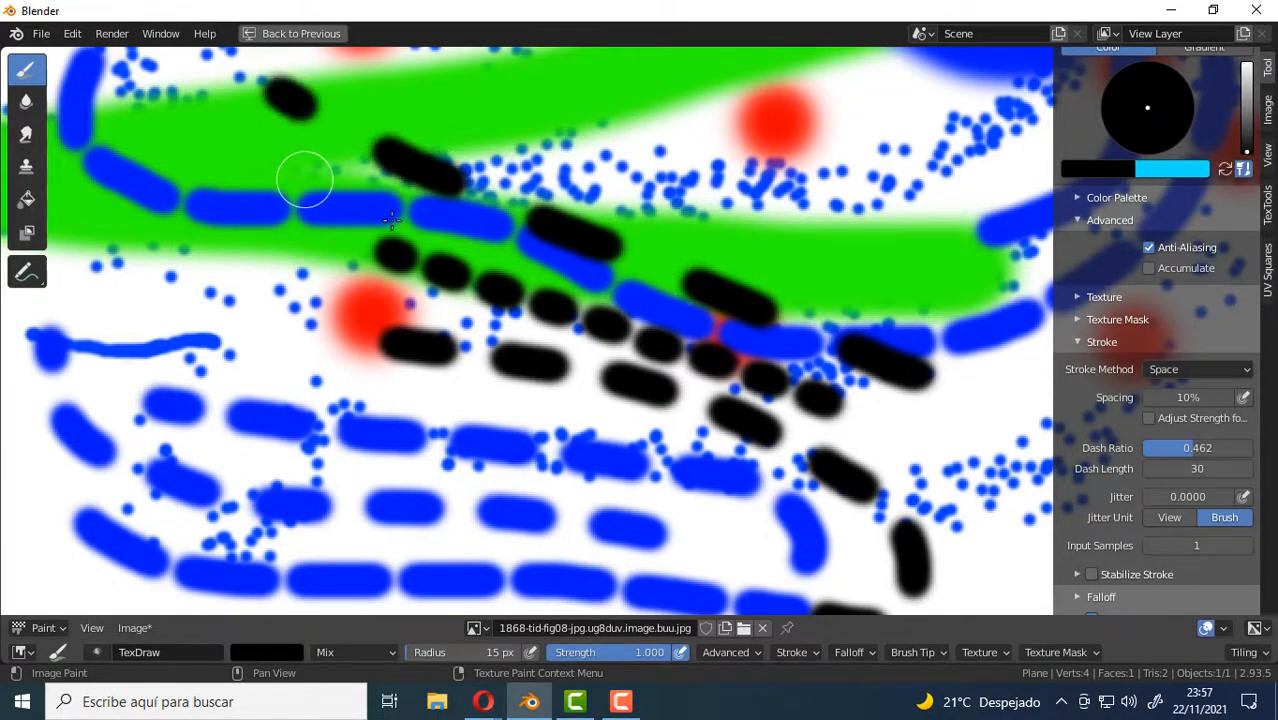
Change the stroke method to Airbrush and paint a short curved black stroke near the image's lower-right corner.
{"action": "scroll", "coordinate": [484, 267], "scroll_direction": "down", "scroll_amount": 2}
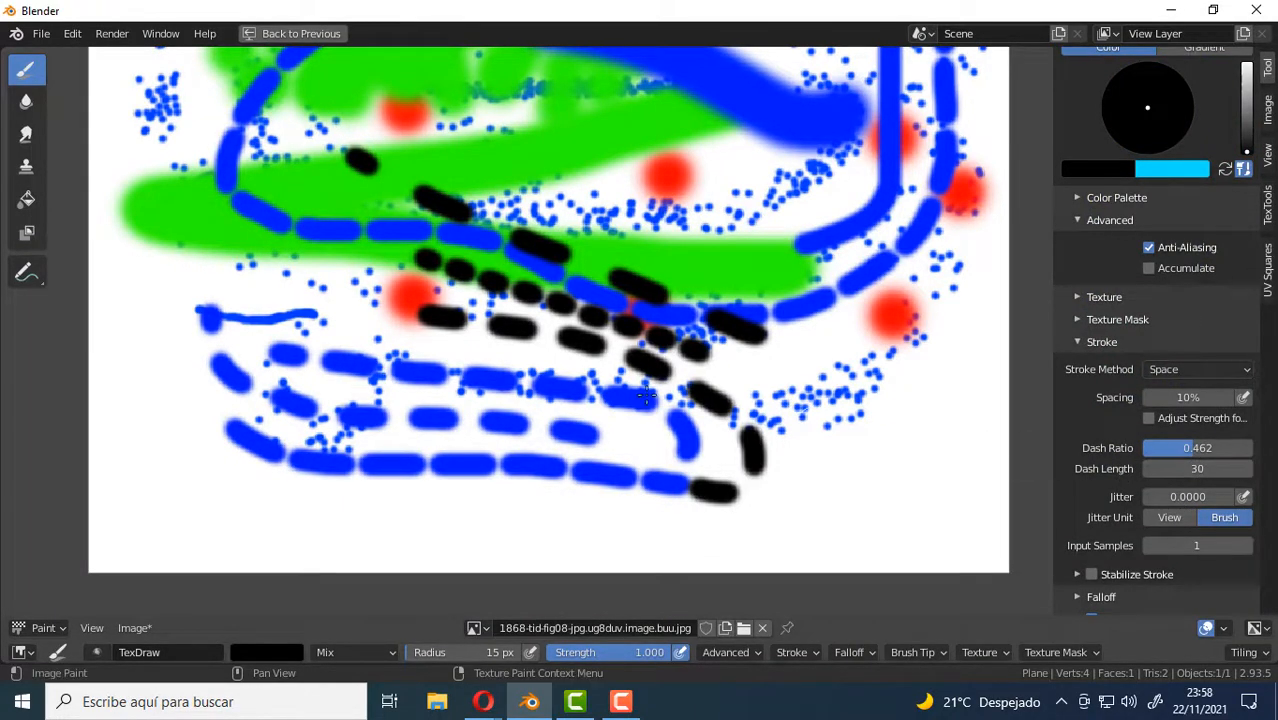
{"action": "scroll", "coordinate": [638, 337], "scroll_direction": "down", "scroll_amount": 2}
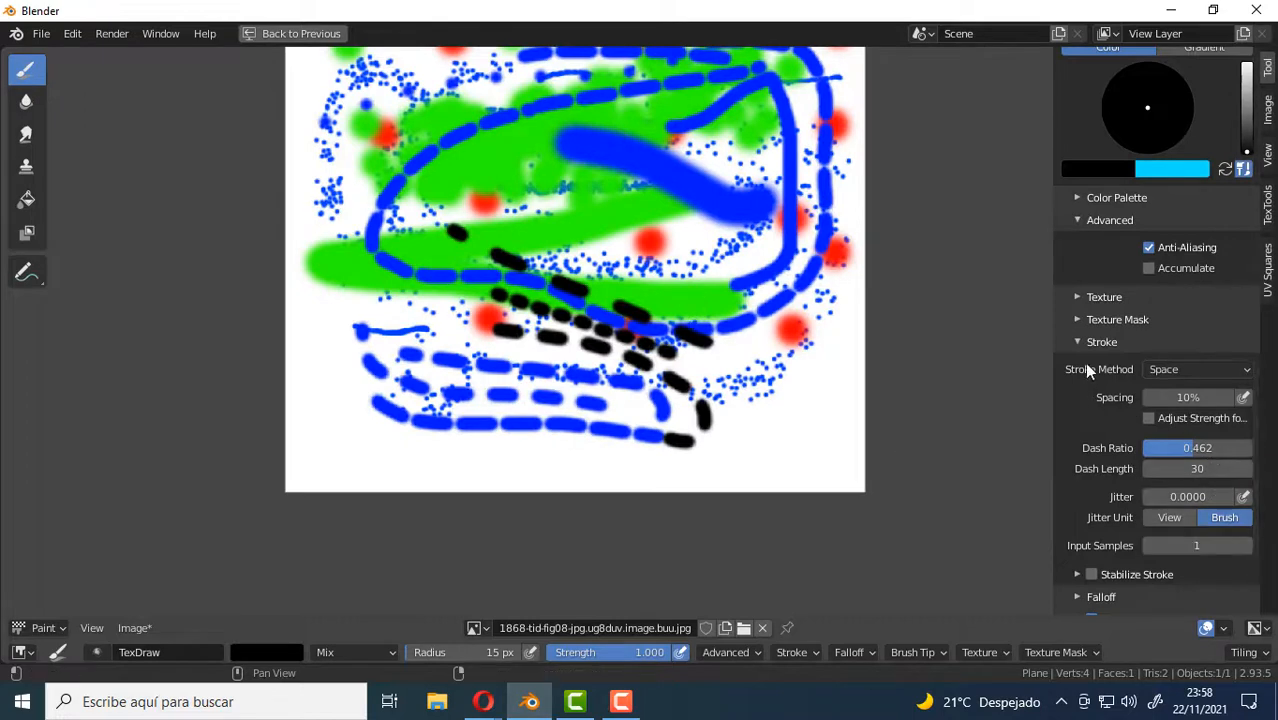
{"action": "left_click", "coordinate": [1216, 370]}
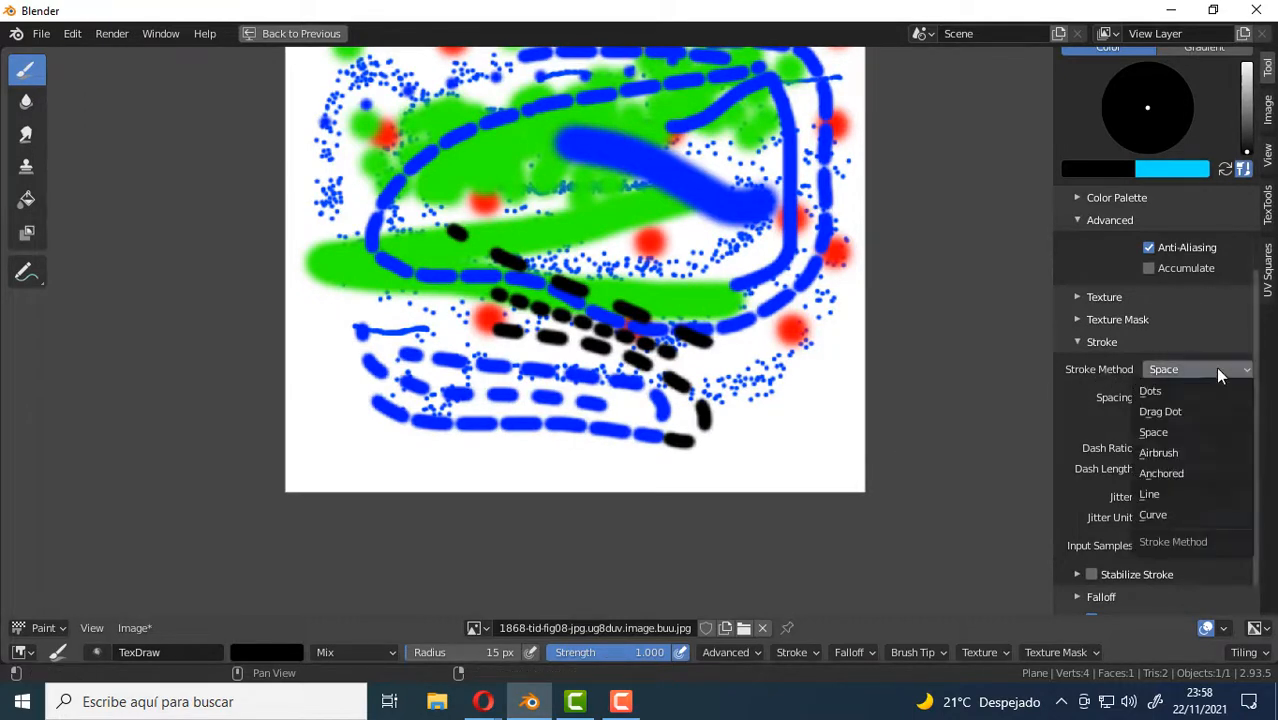
{"action": "left_click", "coordinate": [1175, 454]}
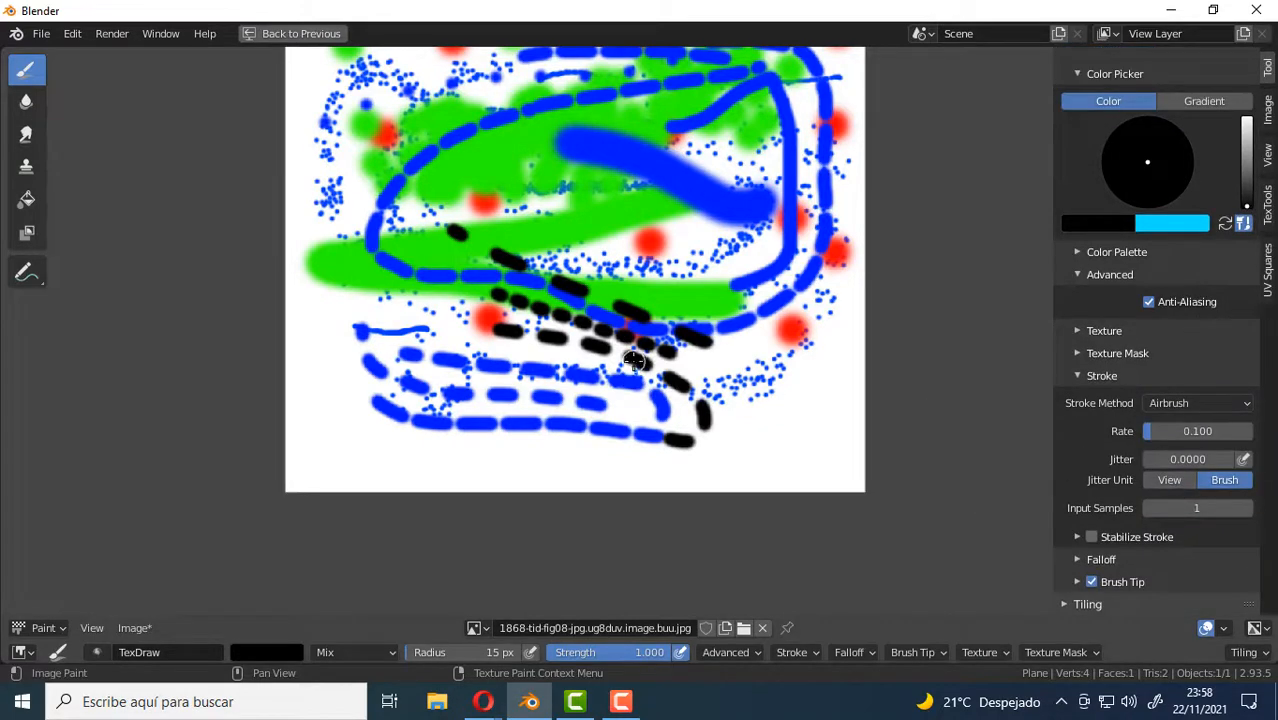
{"action": "middle_click_drag", "start_coordinate": [696, 312], "coordinate": [663, 361]}
{"action": "middle_click_drag", "start_coordinate": [725, 409], "coordinate": [626, 332]}
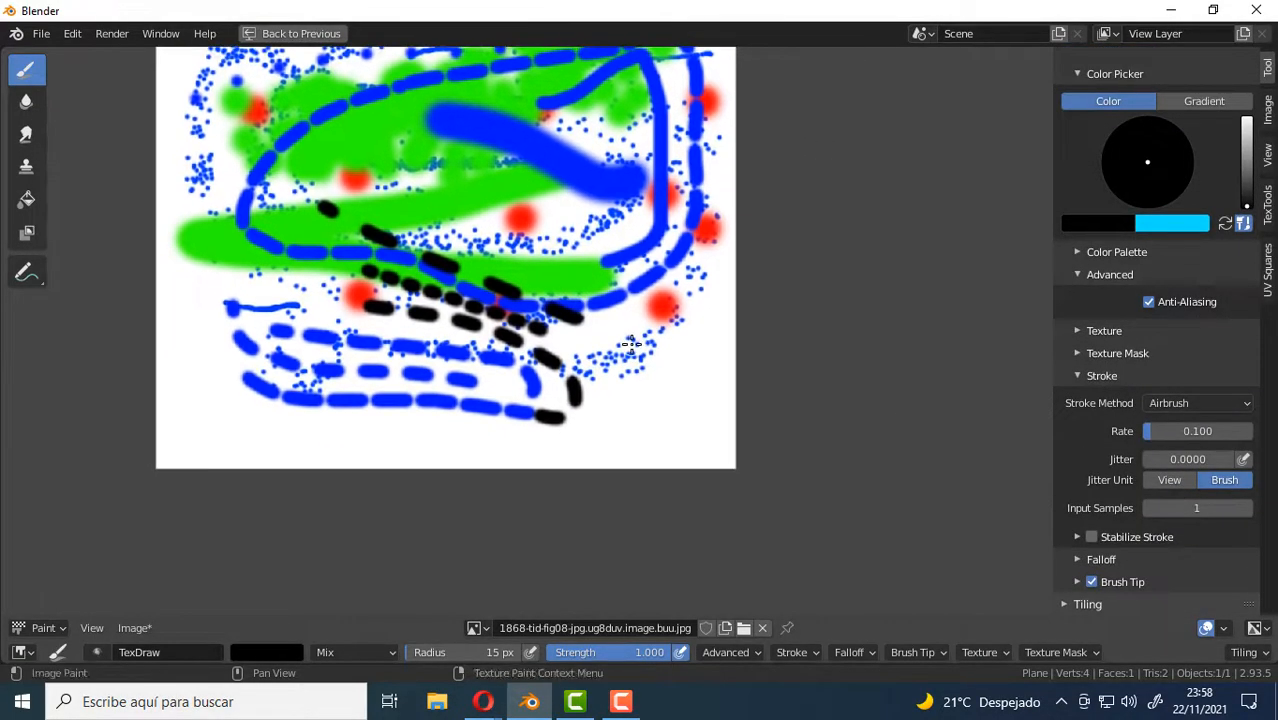
{"action": "scroll", "coordinate": [622, 331], "scroll_direction": "up", "scroll_amount": 1}
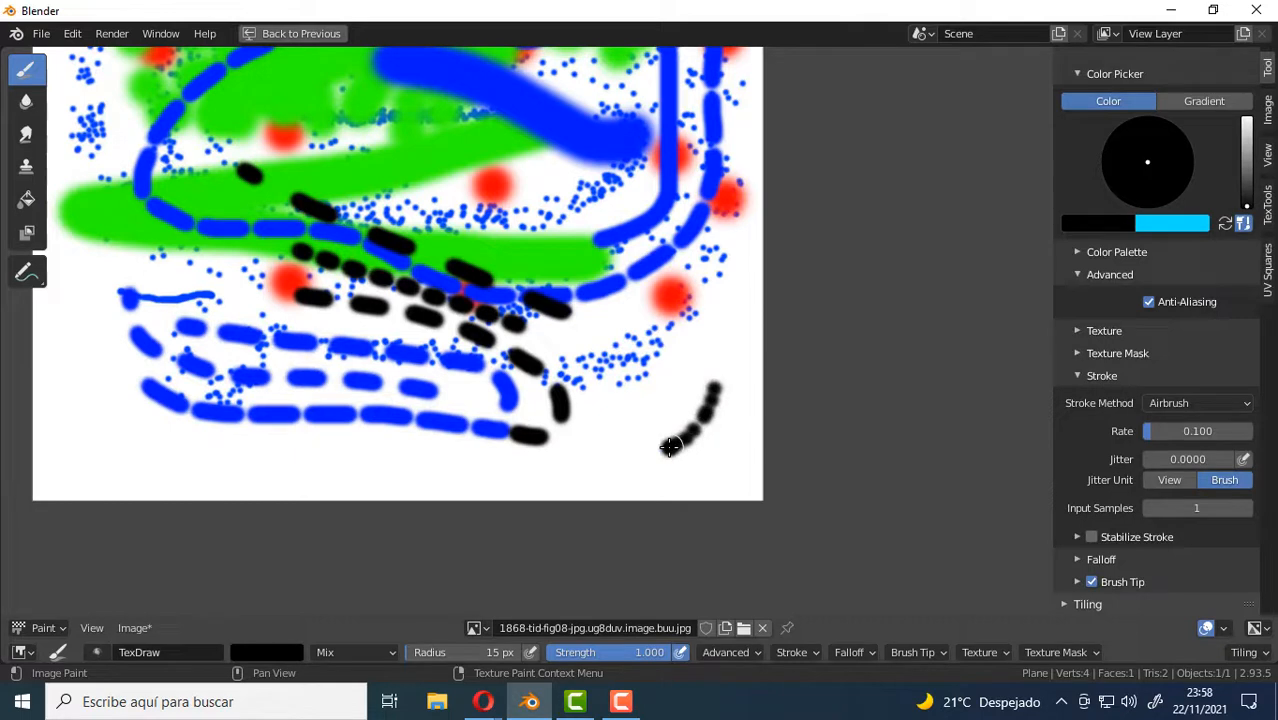
Paint scattered black airbrush dots in the image's lower corners with the jitter set to 0.8081 and the rate raised to 0.208.
{"action": "left_click_drag", "start_coordinate": [1150, 462], "coordinate": [1217, 462]}
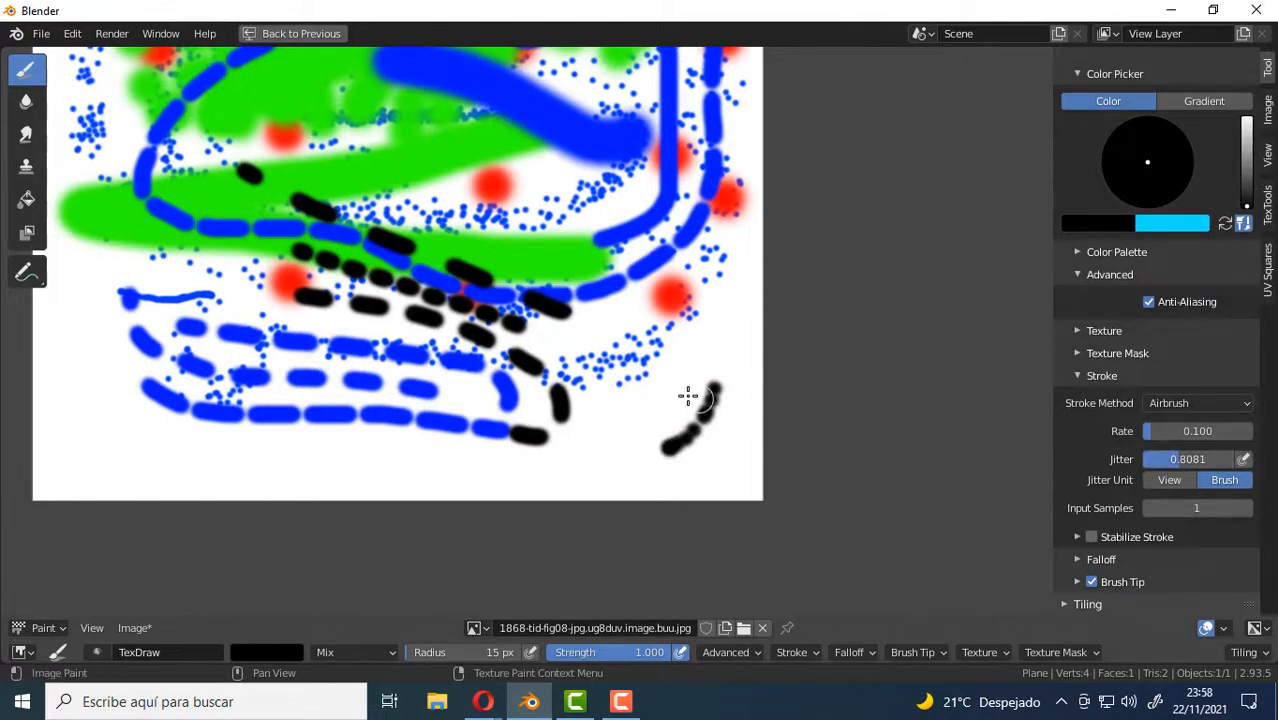
{"action": "mouse_move", "coordinate": [688, 396]}
{"action": "left_mouse_down"}
{"action": "mouse_move", "coordinate": [636, 410]}
{"action": "mouse_move", "coordinate": [611, 462]}
{"action": "mouse_move", "coordinate": [630, 425]}
{"action": "mouse_move", "coordinate": [673, 429]}
{"action": "left_mouse_up"}
{"action": "left_click_drag", "start_coordinate": [1153, 440], "coordinate": [1158, 440]}
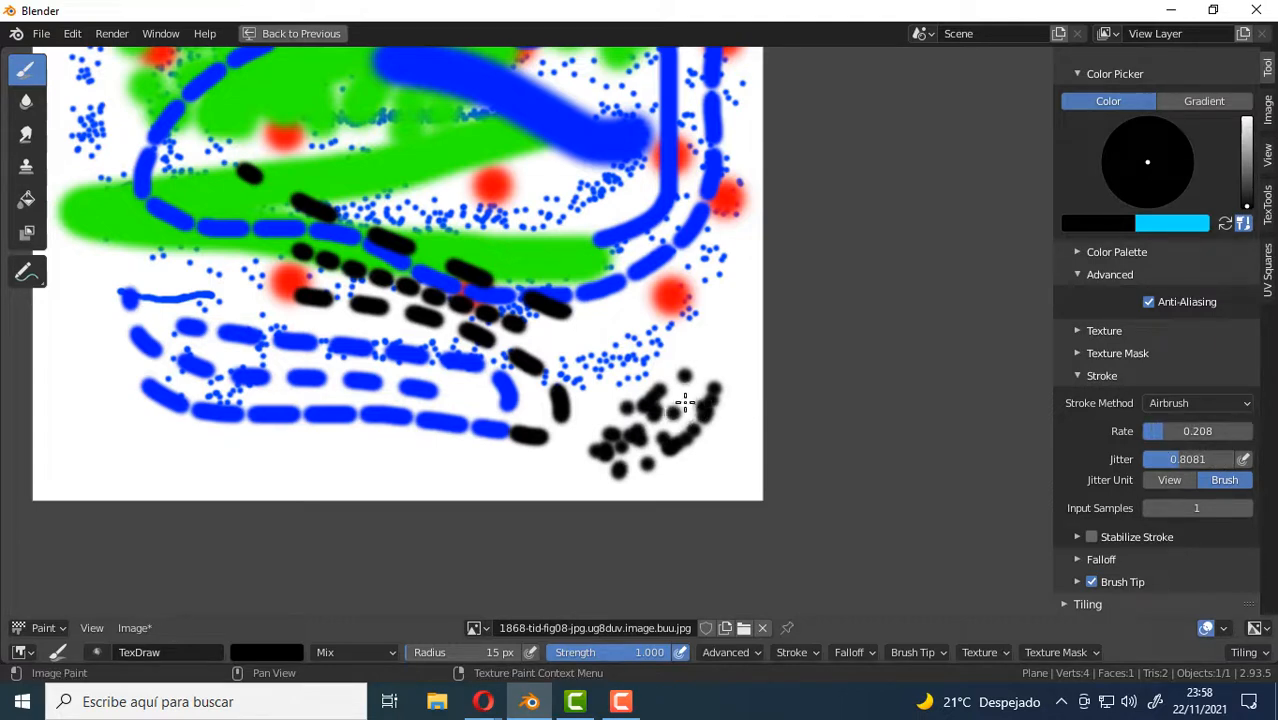
{"action": "mouse_move", "coordinate": [79, 380]}
{"action": "middle_mouse_down"}
{"action": "mouse_move", "coordinate": [479, 468]}
{"action": "mouse_move", "coordinate": [510, 405]}
{"action": "mouse_move", "coordinate": [506, 313]}
{"action": "middle_mouse_up"}
{"action": "scroll", "coordinate": [479, 468], "scroll_direction": "up", "scroll_amount": 2}
{"action": "mouse_move", "coordinate": [468, 311]}
{"action": "left_mouse_down"}
{"action": "mouse_move", "coordinate": [457, 386]}
{"action": "mouse_move", "coordinate": [476, 337]}
{"action": "mouse_move", "coordinate": [510, 345]}
{"action": "left_mouse_up"}
Raise the airbrush rate to 0.691 and the jitter to 1.6768 while dabbing sparse black dots along the image's bottom edge.
{"action": "left_click_drag", "start_coordinate": [1164, 431], "coordinate": [1218, 431]}
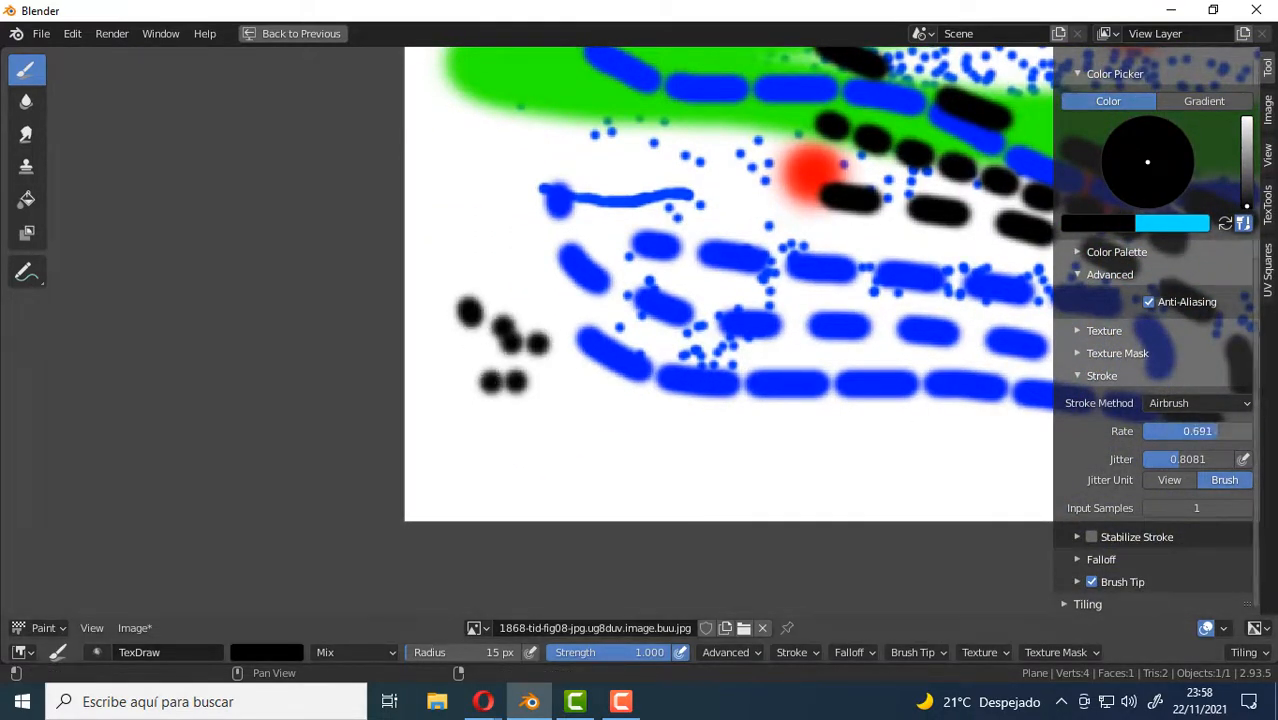
{"action": "left_click_drag", "start_coordinate": [555, 414], "coordinate": [562, 430]}
{"action": "left_click", "coordinate": [725, 462]}
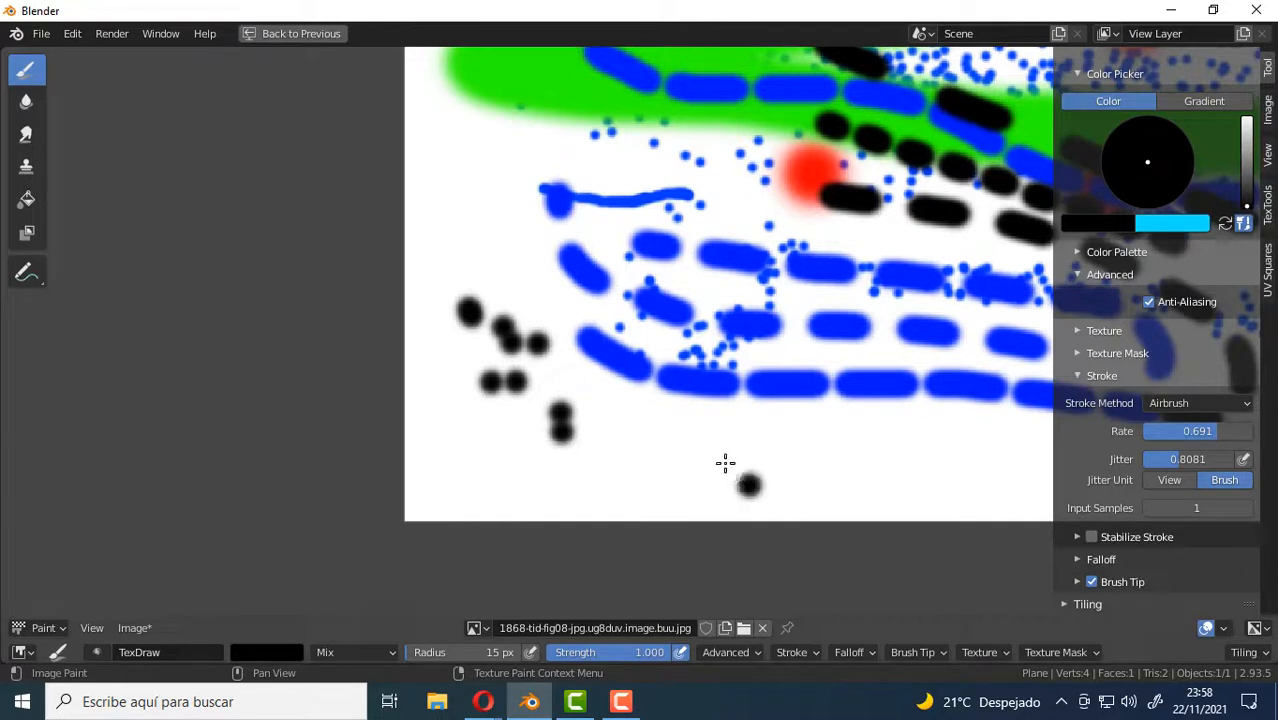
{"action": "left_click", "coordinate": [776, 441]}
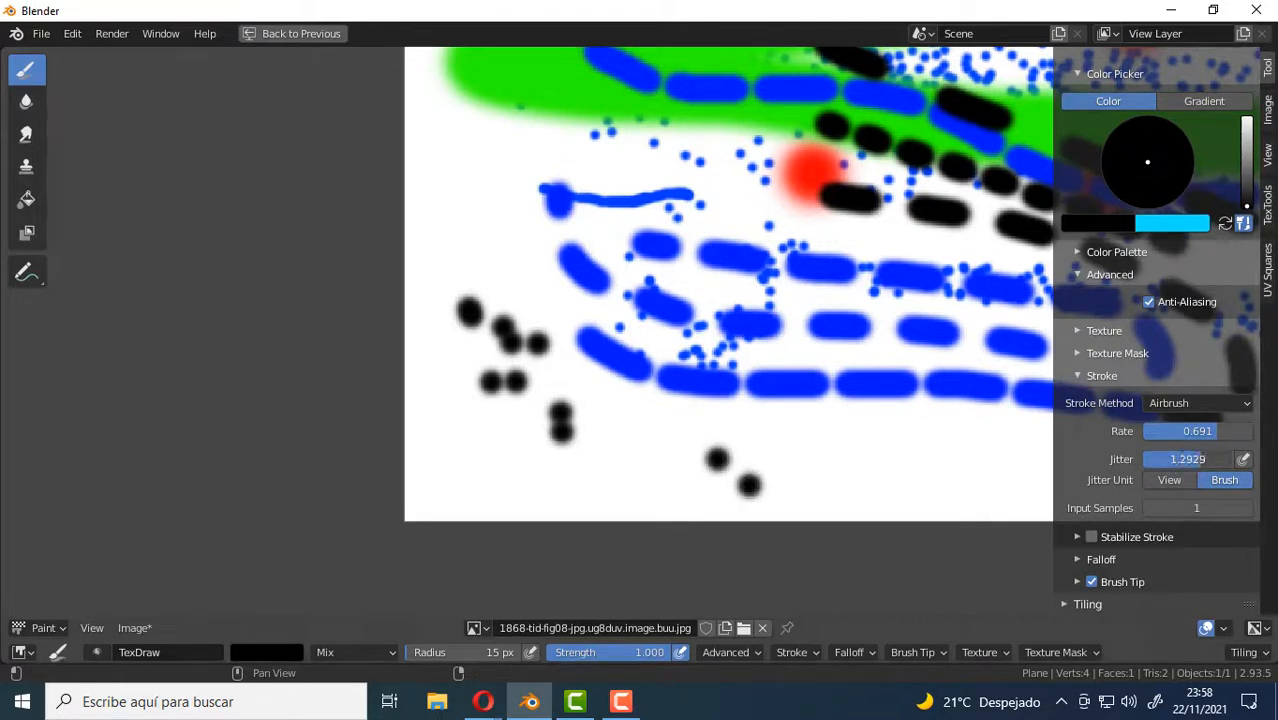
{"action": "left_click_drag", "start_coordinate": [1188, 459], "coordinate": [1198, 457]}
{"action": "left_click", "coordinate": [742, 441]}
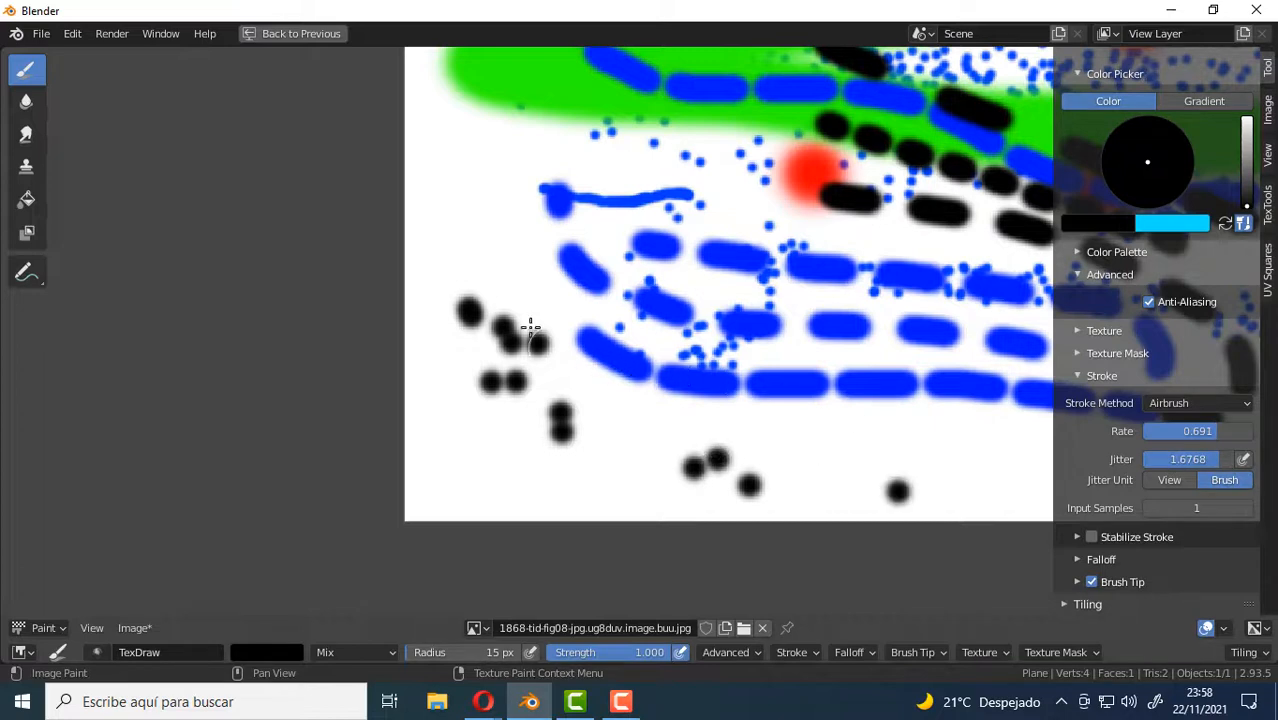
Set the brush radius to 45 px and airbrush a few large black dabs on the left side of the image.
{"action": "scroll", "coordinate": [545, 340], "scroll_direction": "down", "scroll_amount": 5}
{"action": "scroll", "coordinate": [501, 350], "scroll_direction": "up", "scroll_amount": 2}
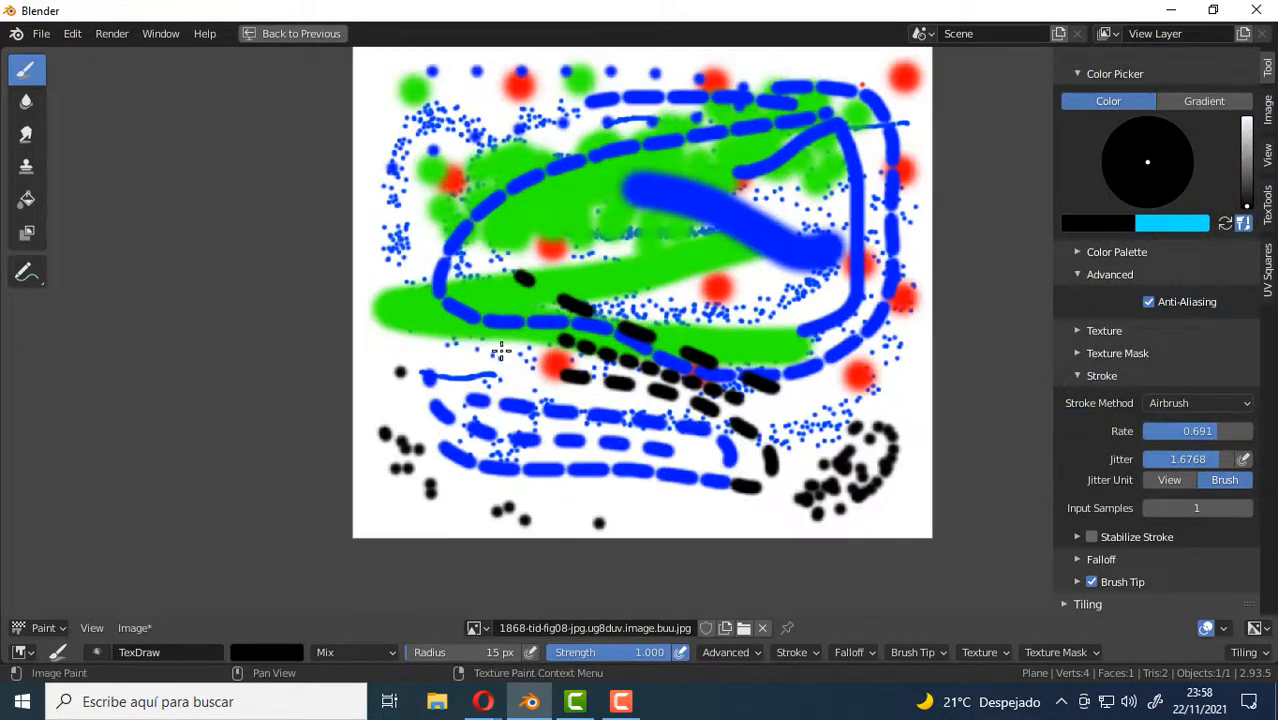
{"action": "key", "text": "f"}
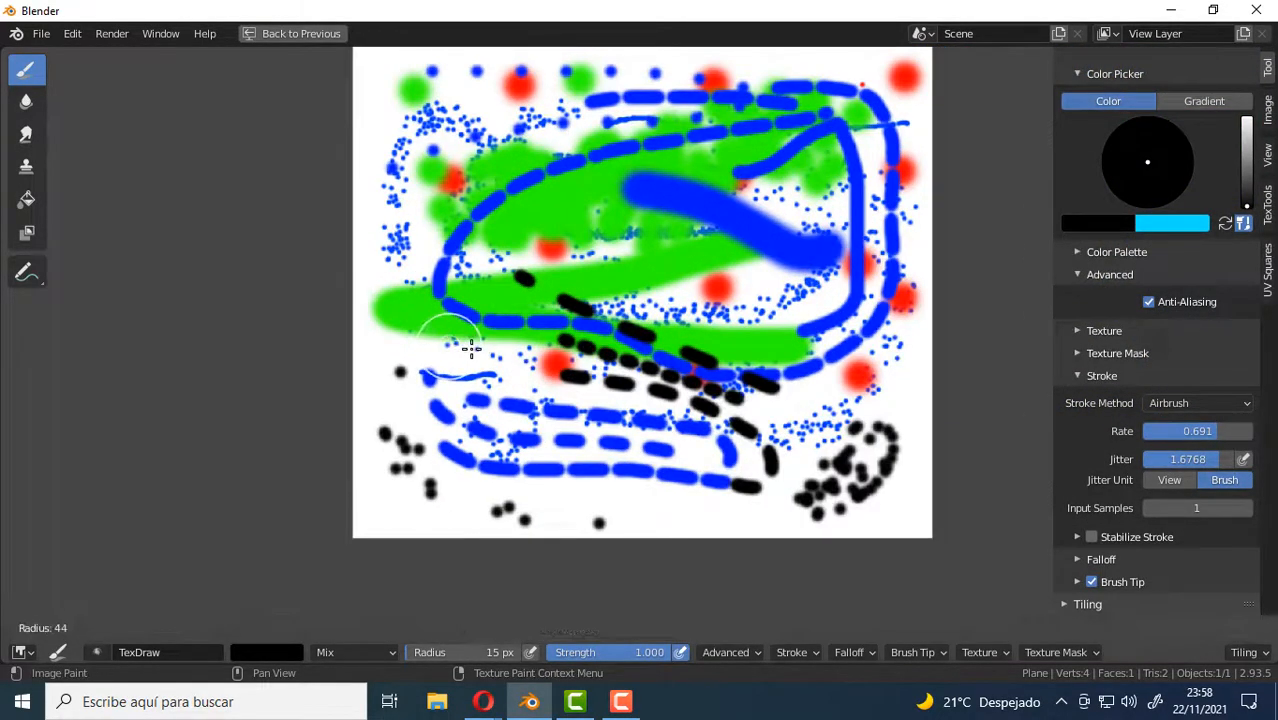
{"action": "left_click", "coordinate": [472, 348]}
{"action": "mouse_move", "coordinate": [471, 347]}
{"action": "left_mouse_down"}
{"action": "mouse_move", "coordinate": [484, 371]}
{"action": "mouse_move", "coordinate": [458, 343]}
{"action": "left_mouse_up"}
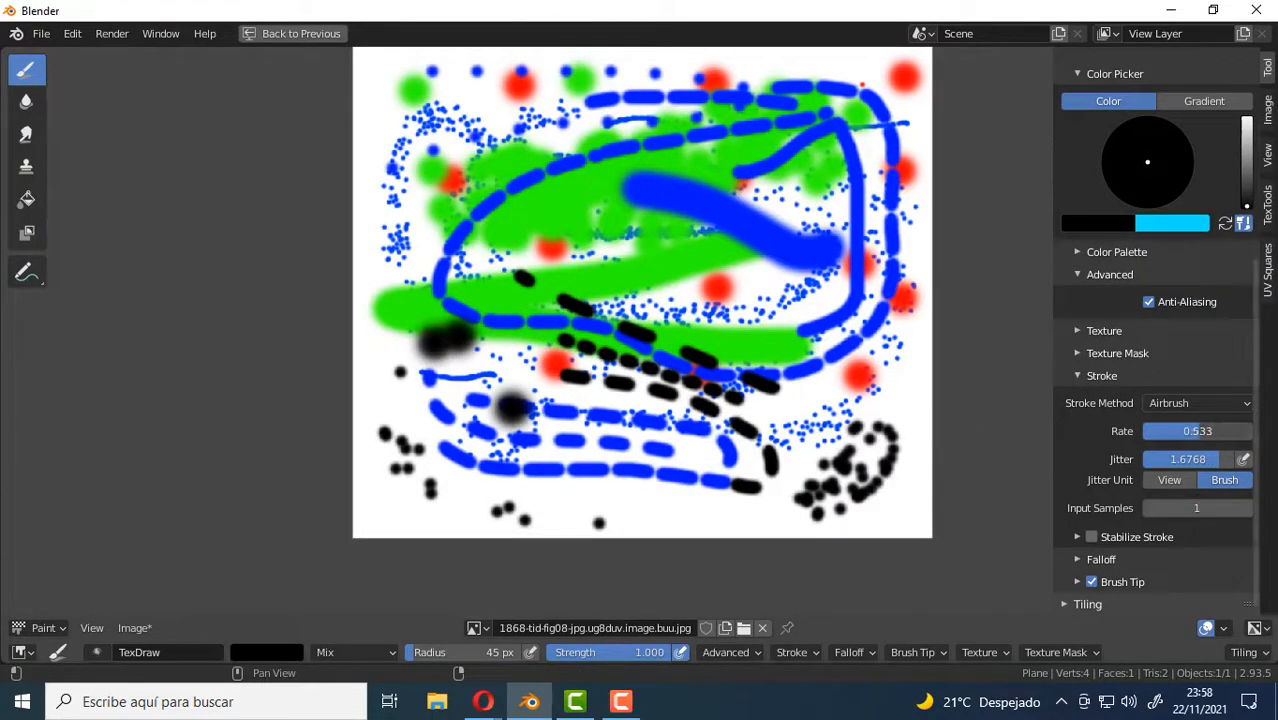
Set the airbrush rate to 0.183 and paint large scattered black dots over the whole image.
{"action": "left_click_drag", "start_coordinate": [1197, 431], "coordinate": [1191, 431]}
{"action": "mouse_move", "coordinate": [640, 455]}
{"action": "left_mouse_down"}
{"action": "mouse_move", "coordinate": [625, 461]}
{"action": "mouse_move", "coordinate": [677, 390]}
{"action": "mouse_move", "coordinate": [616, 437]}
{"action": "mouse_move", "coordinate": [622, 344]}
{"action": "mouse_move", "coordinate": [665, 262]}
{"action": "mouse_move", "coordinate": [627, 308]}
{"action": "mouse_move", "coordinate": [598, 314]}
{"action": "left_mouse_up"}
{"action": "middle_click_drag", "start_coordinate": [795, 284], "coordinate": [677, 360]}
{"action": "scroll", "coordinate": [677, 360], "scroll_direction": "up", "scroll_amount": 3}
{"action": "mouse_move", "coordinate": [670, 365]}
{"action": "left_mouse_down"}
{"action": "mouse_move", "coordinate": [756, 371]}
{"action": "mouse_move", "coordinate": [613, 222]}
{"action": "mouse_move", "coordinate": [656, 337]}
{"action": "mouse_move", "coordinate": [585, 234]}
{"action": "mouse_move", "coordinate": [605, 334]}
{"action": "mouse_move", "coordinate": [570, 240]}
{"action": "mouse_move", "coordinate": [499, 325]}
{"action": "mouse_move", "coordinate": [513, 261]}
{"action": "left_mouse_up"}
{"action": "middle_click_drag", "start_coordinate": [277, 274], "coordinate": [519, 393]}
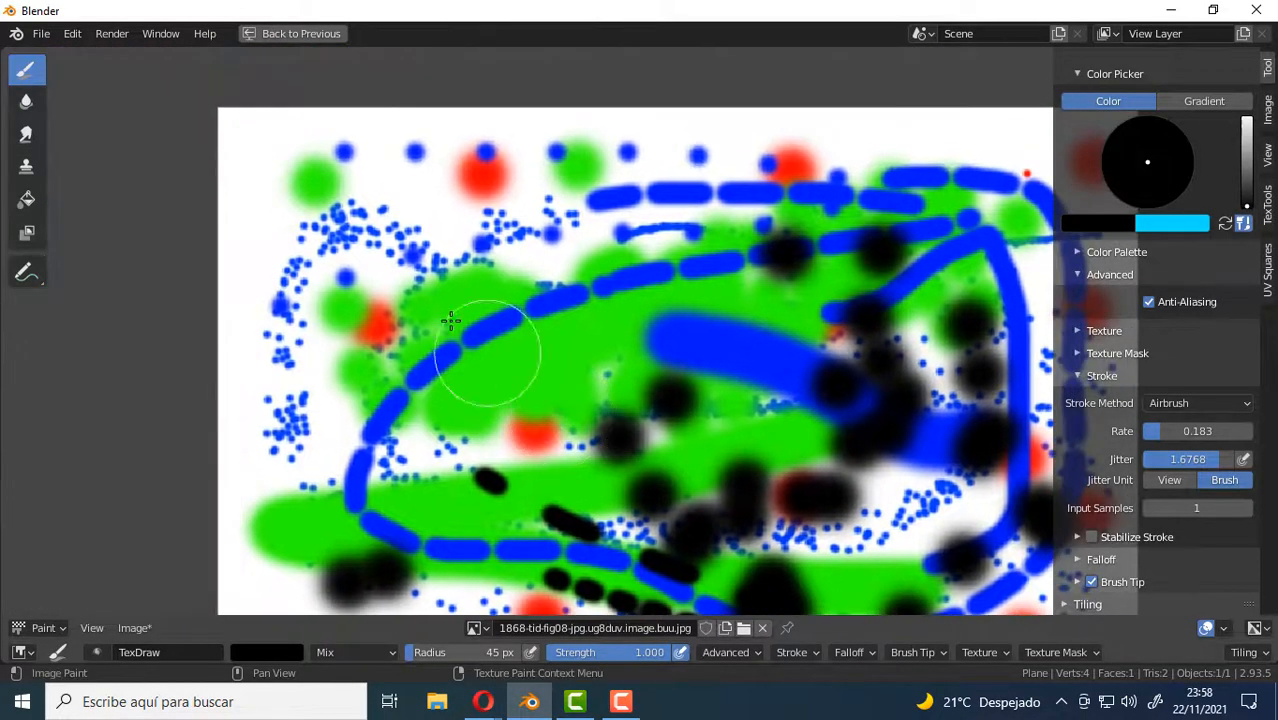
{"action": "mouse_move", "coordinate": [417, 282]}
{"action": "left_mouse_down"}
{"action": "mouse_move", "coordinate": [371, 277]}
{"action": "mouse_move", "coordinate": [450, 280]}
{"action": "mouse_move", "coordinate": [425, 325]}
{"action": "mouse_move", "coordinate": [437, 253]}
{"action": "mouse_move", "coordinate": [403, 287]}
{"action": "left_mouse_up"}
{"action": "scroll", "coordinate": [581, 351], "scroll_direction": "down", "scroll_amount": 2}
{"action": "middle_click_drag", "start_coordinate": [581, 351], "coordinate": [489, 261]}
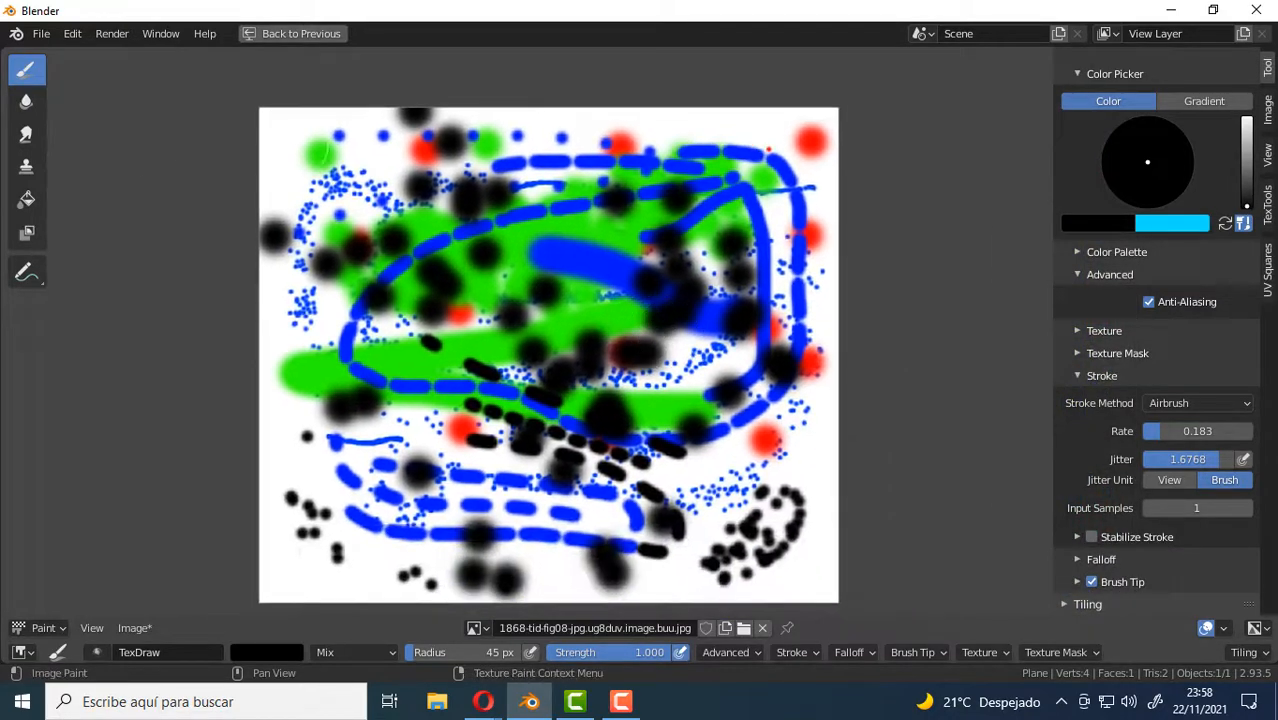
Fill the whole image with white using the Fill tool, then return to the Draw brush.
{"action": "left_click", "coordinate": [25, 201]}
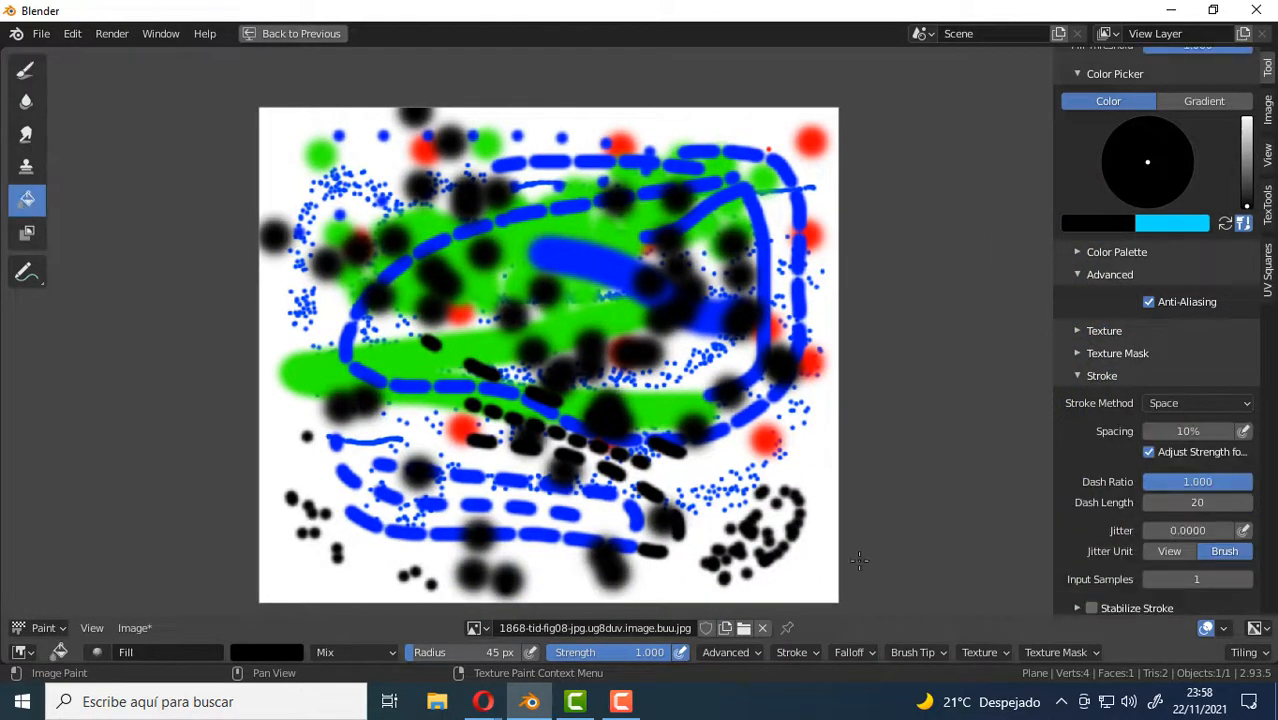
{"action": "left_click", "coordinate": [265, 652]}
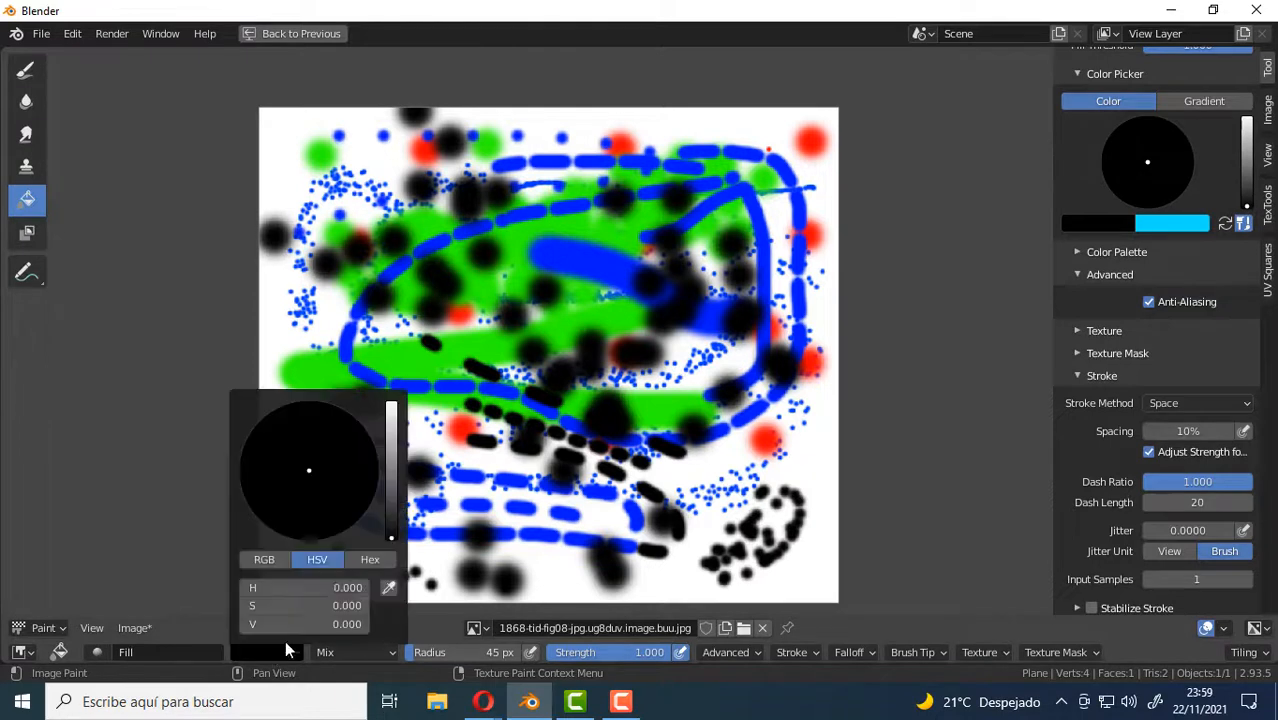
{"action": "left_click_drag", "start_coordinate": [405, 492], "coordinate": [393, 402]}
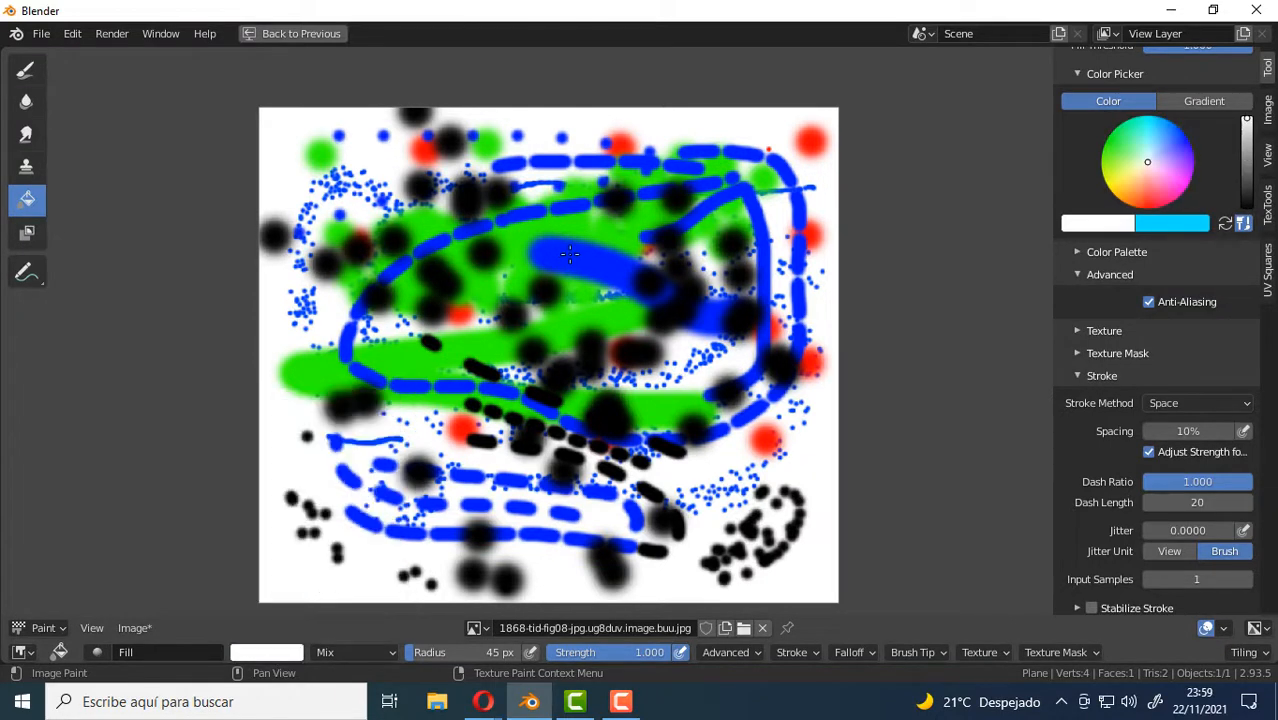
{"action": "left_click", "coordinate": [569, 254]}
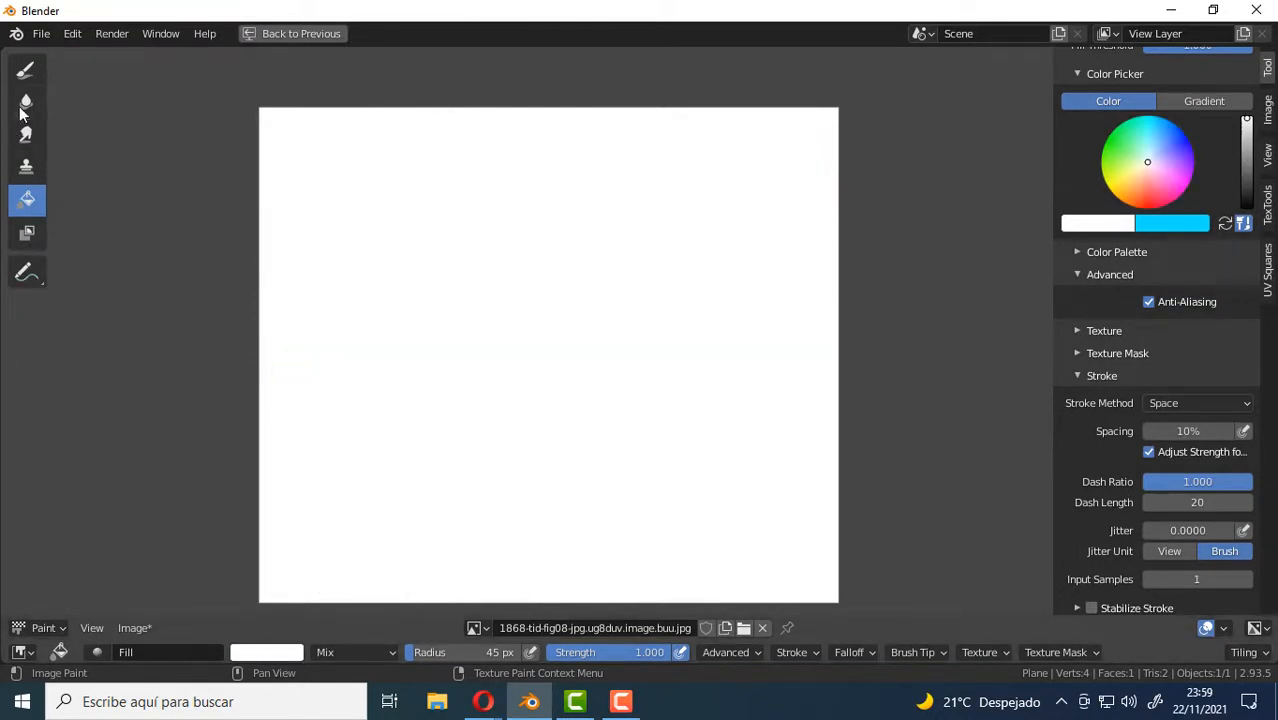
{"action": "left_click", "coordinate": [26, 68]}
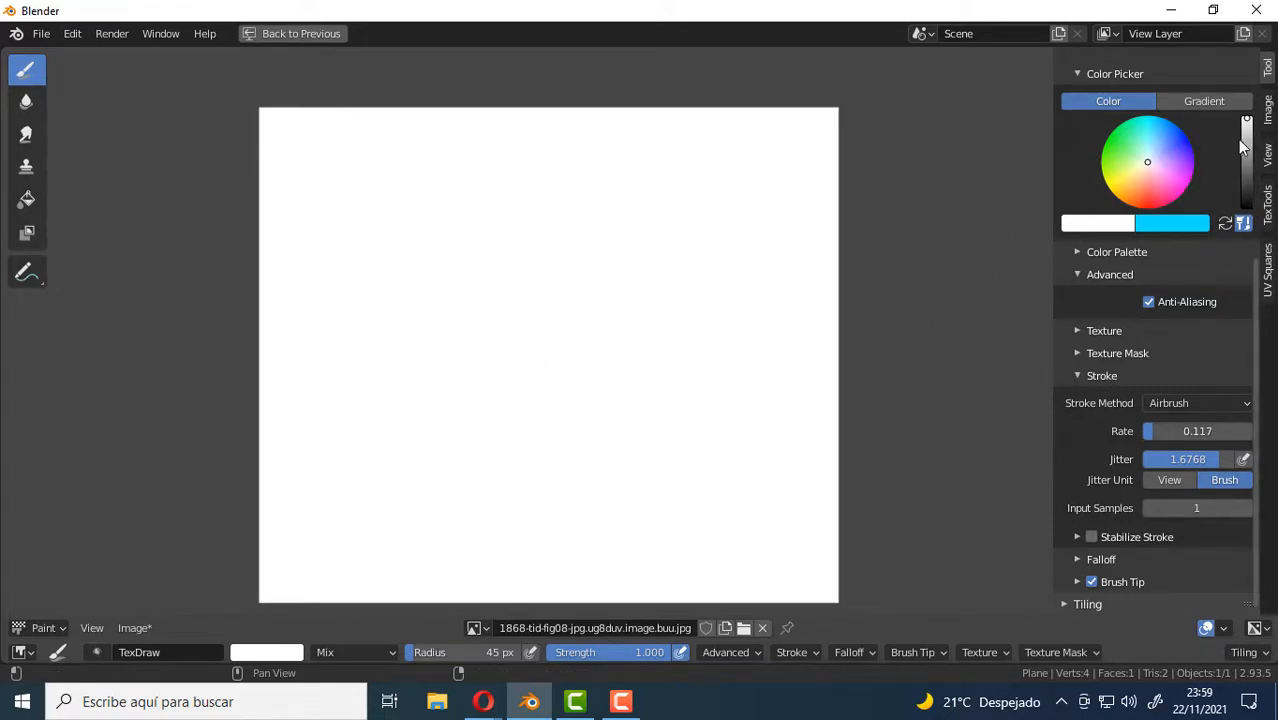
Set the brush colour to black, airbrush a test stroke in the middle of the image and undo it.
{"action": "left_click_drag", "start_coordinate": [1246, 135], "coordinate": [1246, 206]}
{"action": "mouse_move", "coordinate": [558, 340]}
{"action": "left_mouse_down"}
{"action": "mouse_move", "coordinate": [540, 335]}
{"action": "mouse_move", "coordinate": [645, 365]}
{"action": "mouse_move", "coordinate": [503, 287]}
{"action": "mouse_move", "coordinate": [516, 417]}
{"action": "mouse_move", "coordinate": [593, 283]}
{"action": "mouse_move", "coordinate": [408, 340]}
{"action": "mouse_move", "coordinate": [503, 434]}
{"action": "mouse_move", "coordinate": [613, 328]}
{"action": "mouse_move", "coordinate": [559, 254]}
{"action": "mouse_move", "coordinate": [419, 374]}
{"action": "mouse_move", "coordinate": [622, 404]}
{"action": "mouse_move", "coordinate": [557, 305]}
{"action": "mouse_move", "coordinate": [559, 322]}
{"action": "left_mouse_up"}
{"action": "key", "text": "ctrl+z"}
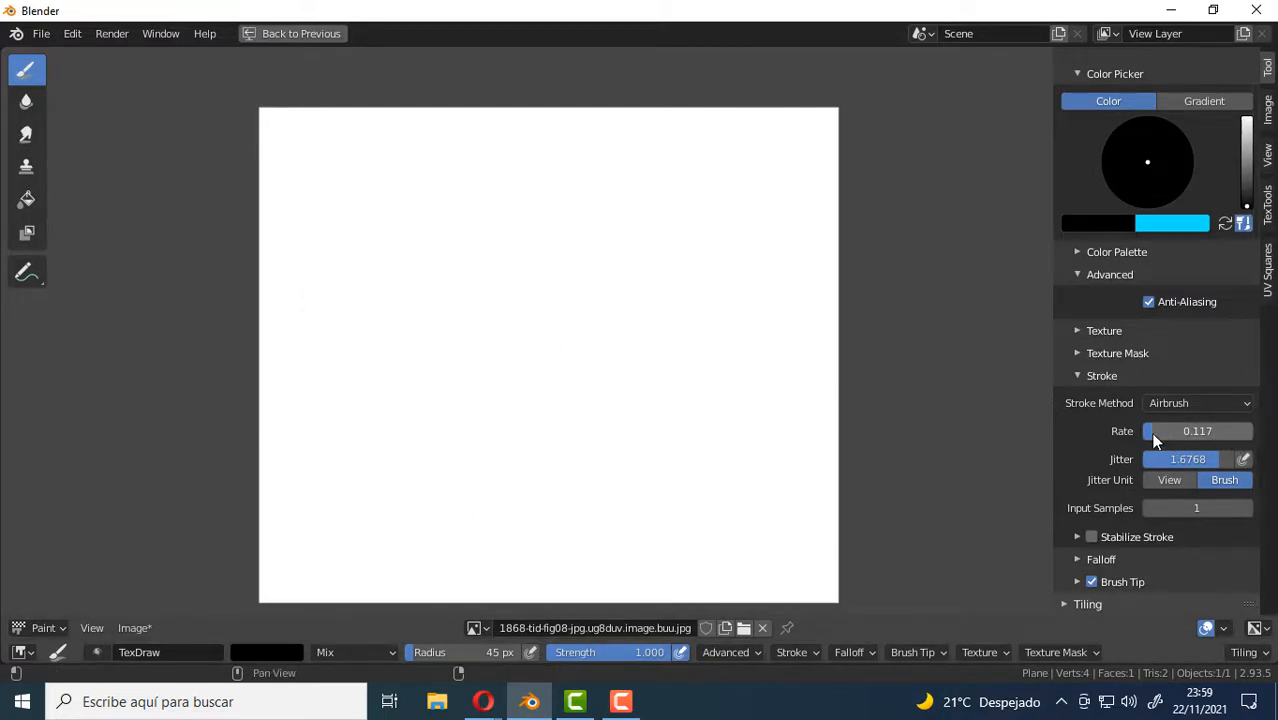
Set the airbrush jitter to 0.5657 and the rate to 0.075, testing each with a black stroke mid-image and undoing it.
{"action": "left_click_drag", "start_coordinate": [1197, 459], "coordinate": [1177, 459]}
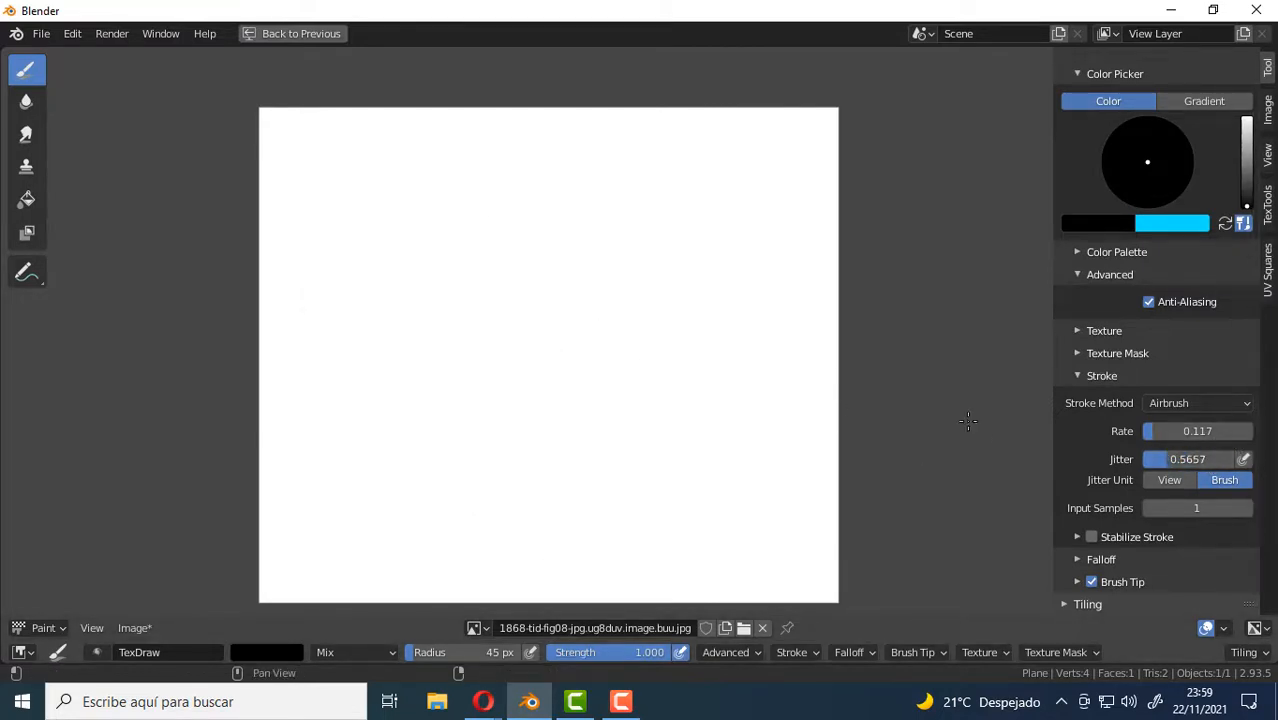
{"action": "mouse_move", "coordinate": [528, 357]}
{"action": "left_mouse_down"}
{"action": "mouse_move", "coordinate": [537, 370]}
{"action": "mouse_move", "coordinate": [542, 294]}
{"action": "mouse_move", "coordinate": [474, 348]}
{"action": "mouse_move", "coordinate": [514, 402]}
{"action": "mouse_move", "coordinate": [484, 316]}
{"action": "mouse_move", "coordinate": [579, 365]}
{"action": "mouse_move", "coordinate": [534, 294]}
{"action": "mouse_move", "coordinate": [579, 351]}
{"action": "mouse_move", "coordinate": [569, 340]}
{"action": "left_mouse_up"}
{"action": "key", "text": "ctrl+z"}
{"action": "left_click_drag", "start_coordinate": [1150, 434], "coordinate": [1145, 434]}
{"action": "mouse_move", "coordinate": [540, 325]}
{"action": "left_mouse_down"}
{"action": "mouse_move", "coordinate": [525, 337]}
{"action": "mouse_move", "coordinate": [596, 331]}
{"action": "mouse_move", "coordinate": [514, 285]}
{"action": "mouse_move", "coordinate": [523, 377]}
{"action": "mouse_move", "coordinate": [622, 320]}
{"action": "mouse_move", "coordinate": [471, 294]}
{"action": "mouse_move", "coordinate": [536, 428]}
{"action": "mouse_move", "coordinate": [556, 420]}
{"action": "left_mouse_up"}
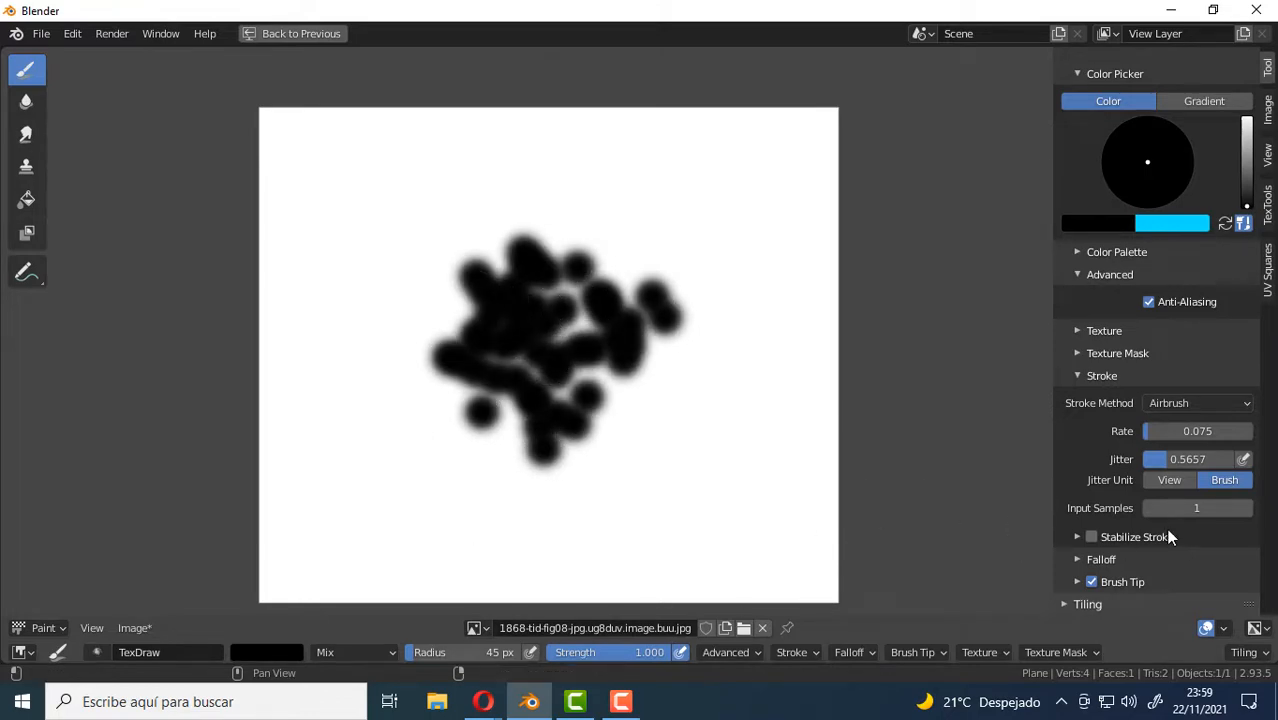
{"action": "key", "text": "ctrl+z"}
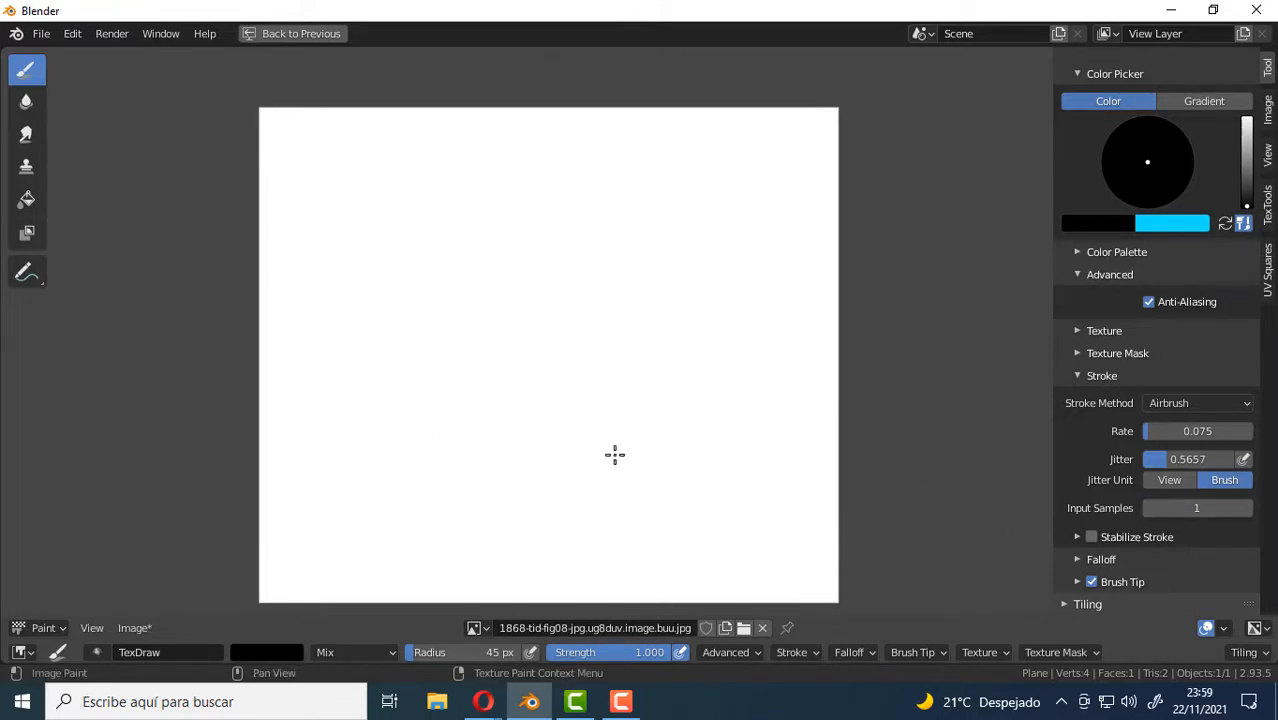
Change the stroke method to Anchored and stamp black dots of different sizes across the white image.
{"action": "left_click", "coordinate": [1230, 404]}
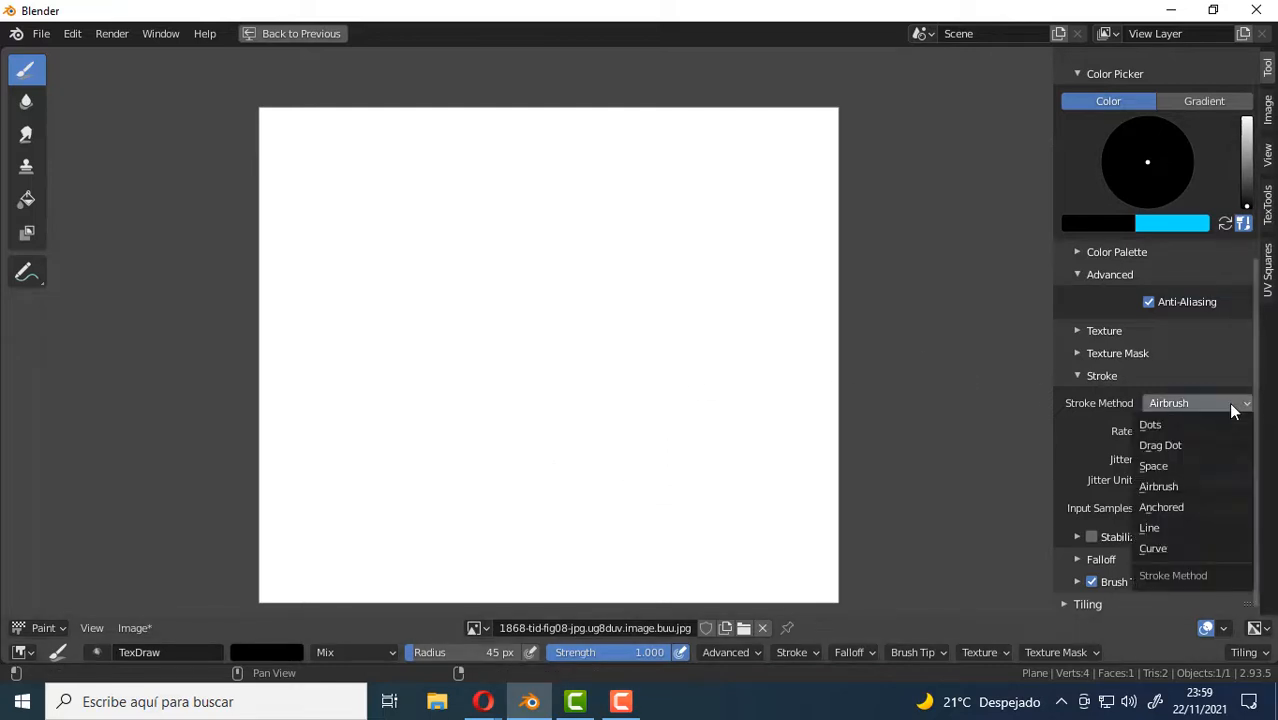
{"action": "left_click", "coordinate": [1161, 510]}
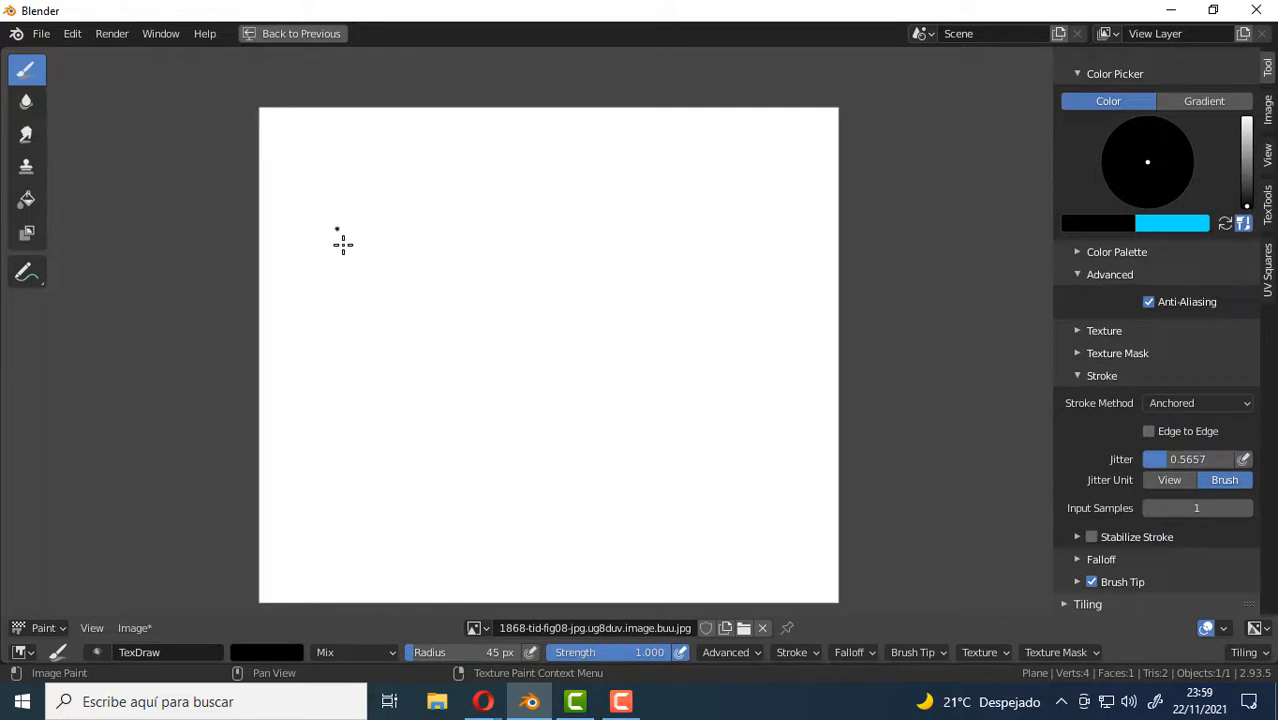
{"action": "mouse_move", "coordinate": [343, 244]}
{"action": "left_mouse_down"}
{"action": "mouse_move", "coordinate": [434, 388]}
{"action": "mouse_move", "coordinate": [371, 287]}
{"action": "left_mouse_up"}
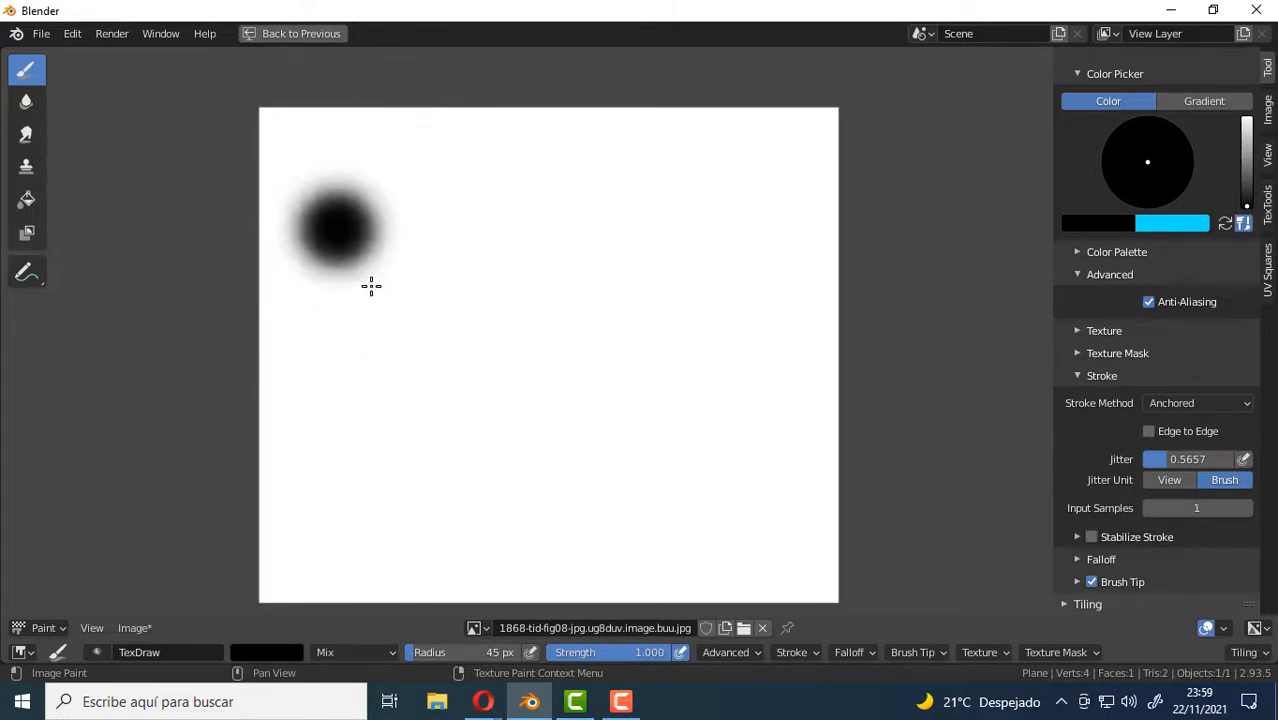
{"action": "mouse_move", "coordinate": [340, 222]}
{"action": "left_mouse_down"}
{"action": "mouse_move", "coordinate": [437, 434]}
{"action": "mouse_move", "coordinate": [376, 287]}
{"action": "left_mouse_up"}
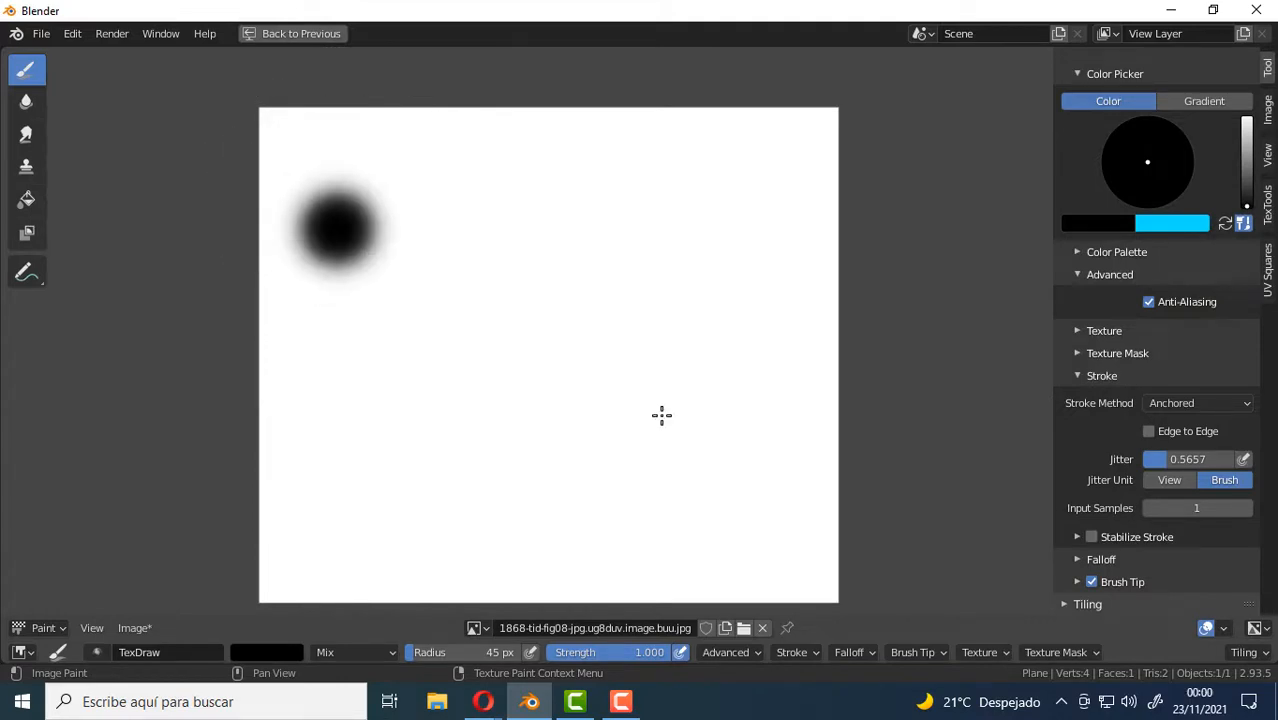
{"action": "left_click_drag", "start_coordinate": [643, 223], "coordinate": [657, 260]}
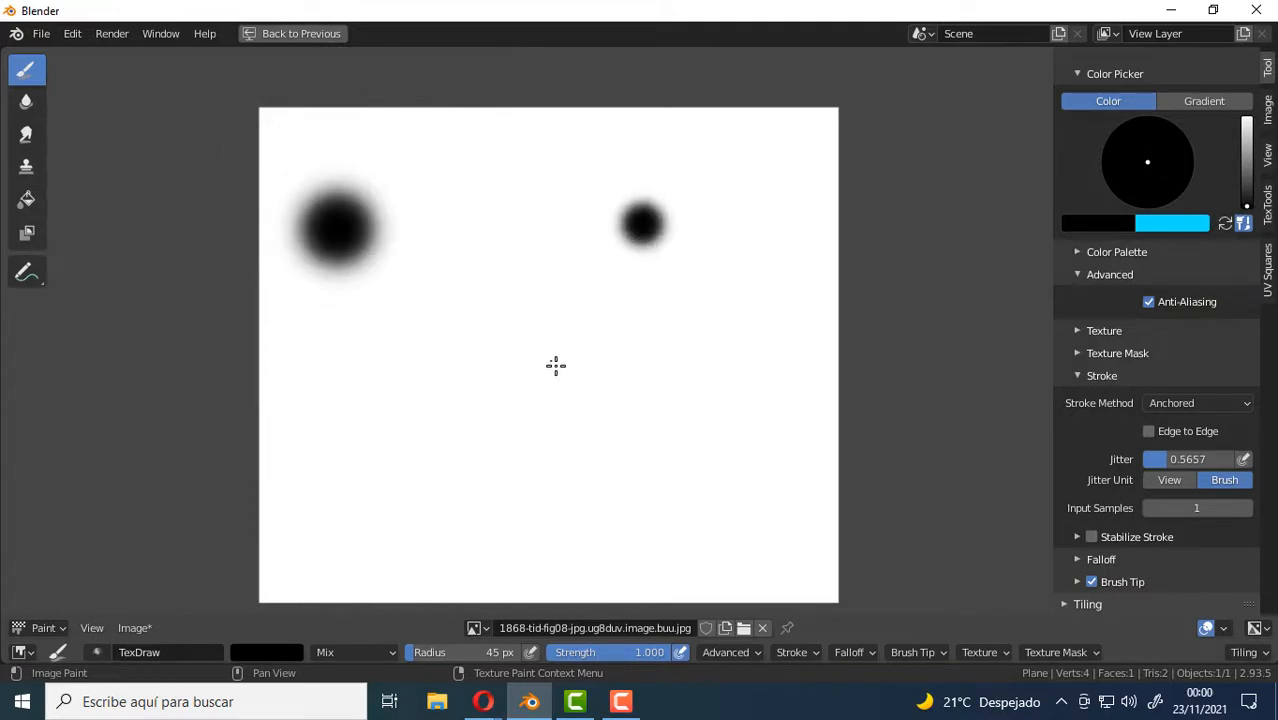
{"action": "left_click_drag", "start_coordinate": [556, 366], "coordinate": [590, 444]}
{"action": "left_click_drag", "start_coordinate": [790, 335], "coordinate": [801, 388]}
{"action": "left_click_drag", "start_coordinate": [710, 462], "coordinate": [750, 531]}
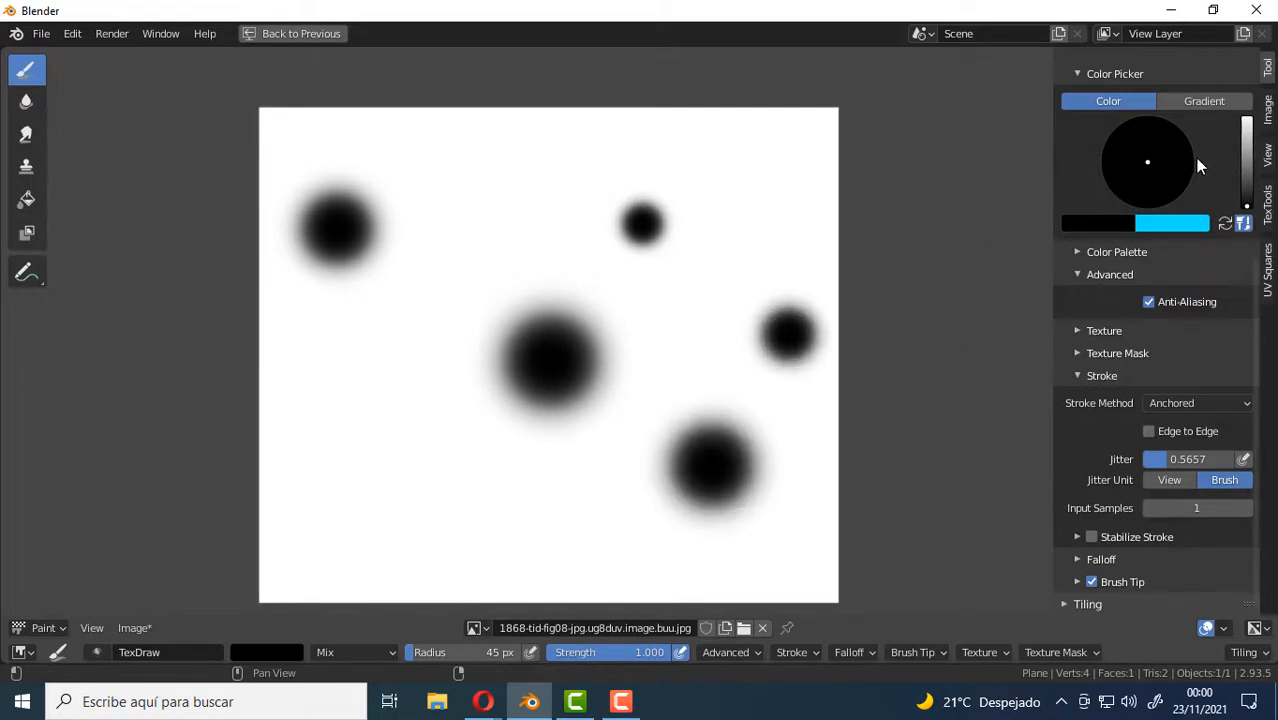
Change the brush colour to bright green and stamp five anchored dots of different sizes in the gaps between the black ones.
{"action": "left_click_drag", "start_coordinate": [1246, 202], "coordinate": [1246, 118]}
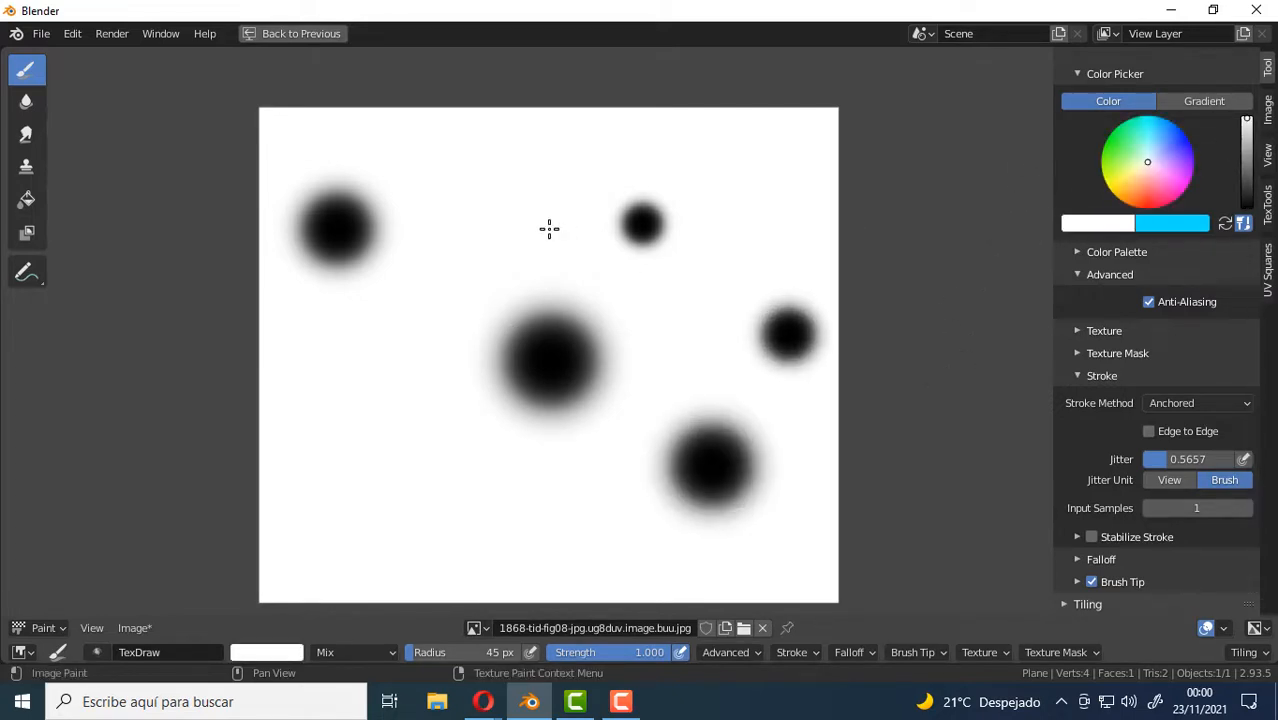
{"action": "left_click_drag", "start_coordinate": [1147, 163], "coordinate": [1113, 137]}
{"action": "left_click_drag", "start_coordinate": [345, 465], "coordinate": [362, 506]}
{"action": "left_click_drag", "start_coordinate": [471, 514], "coordinate": [522, 536]}
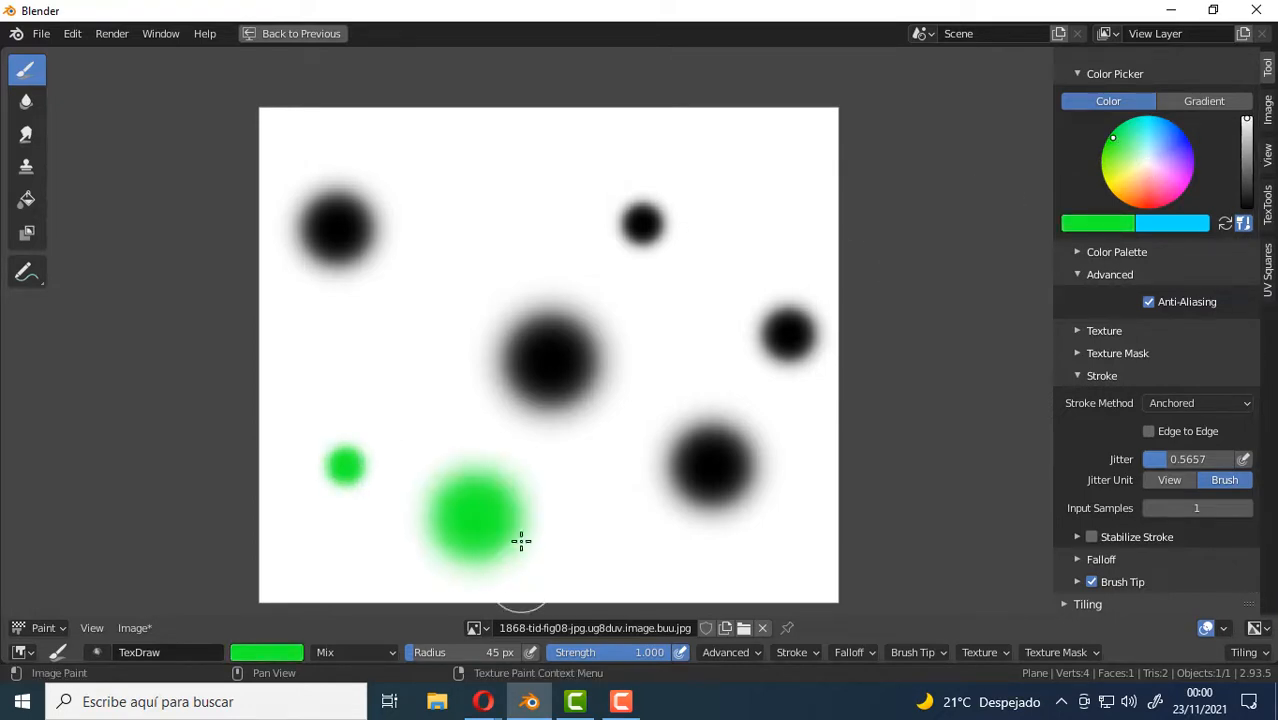
{"action": "left_click_drag", "start_coordinate": [478, 248], "coordinate": [506, 278]}
{"action": "left_click_drag", "start_coordinate": [733, 165], "coordinate": [760, 196]}
{"action": "left_click_drag", "start_coordinate": [741, 295], "coordinate": [747, 354]}
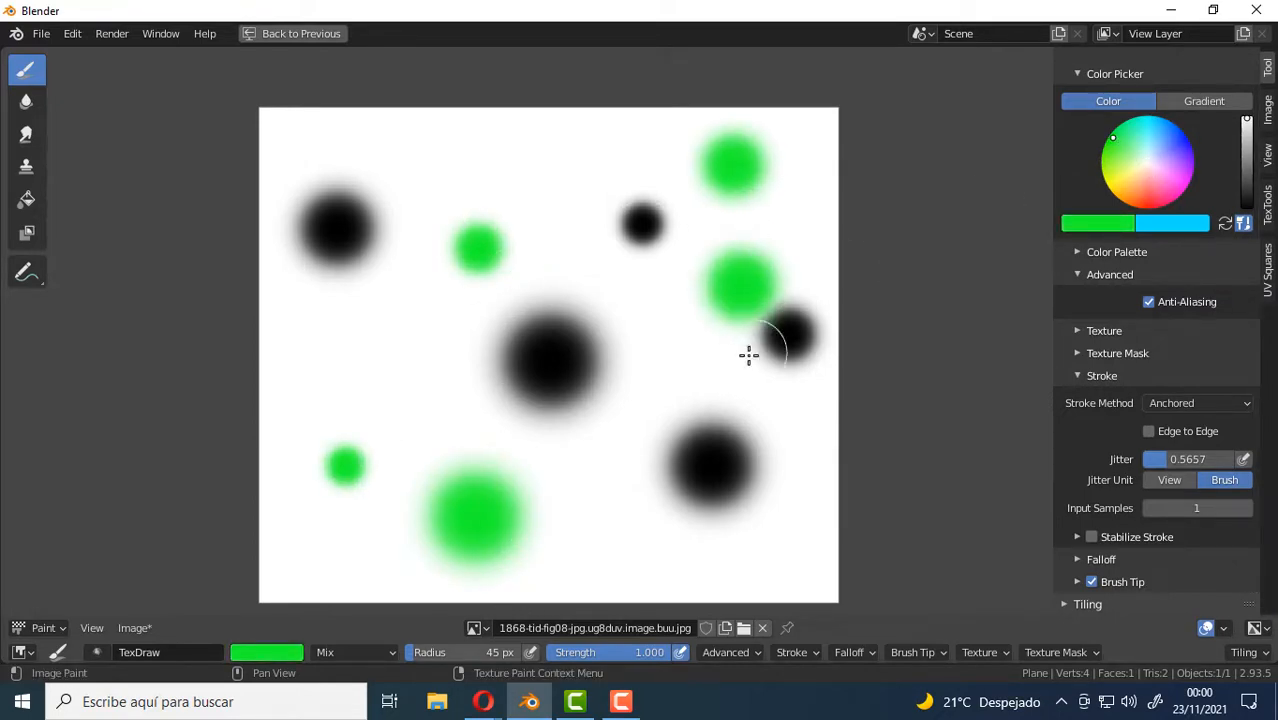
Stamp more green anchored dots partly overlapping the black ones, plus two along the image's upper edge.
{"action": "mouse_move", "coordinate": [645, 333]}
{"action": "left_mouse_down"}
{"action": "mouse_move", "coordinate": [695, 427]}
{"action": "mouse_move", "coordinate": [693, 536]}
{"action": "mouse_move", "coordinate": [611, 511]}
{"action": "left_mouse_up"}
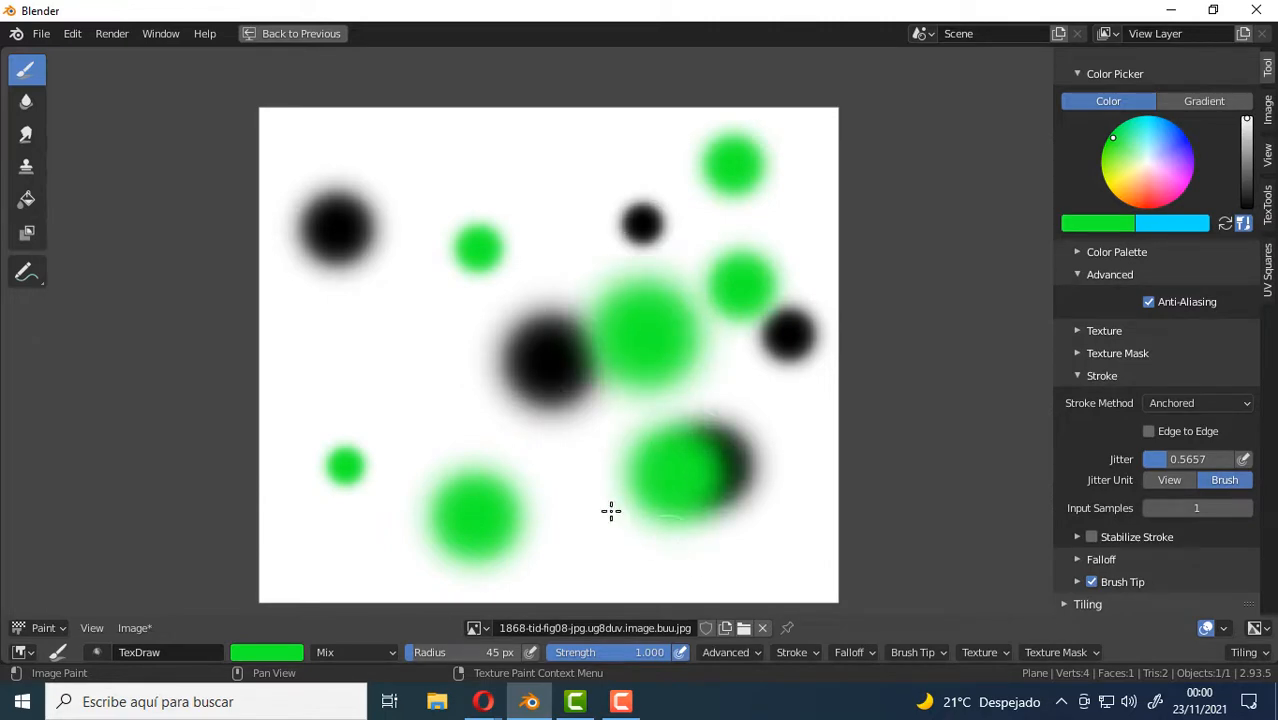
{"action": "left_click_drag", "start_coordinate": [493, 350], "coordinate": [520, 393]}
{"action": "left_click_drag", "start_coordinate": [345, 264], "coordinate": [370, 292]}
{"action": "left_click_drag", "start_coordinate": [457, 162], "coordinate": [492, 205]}
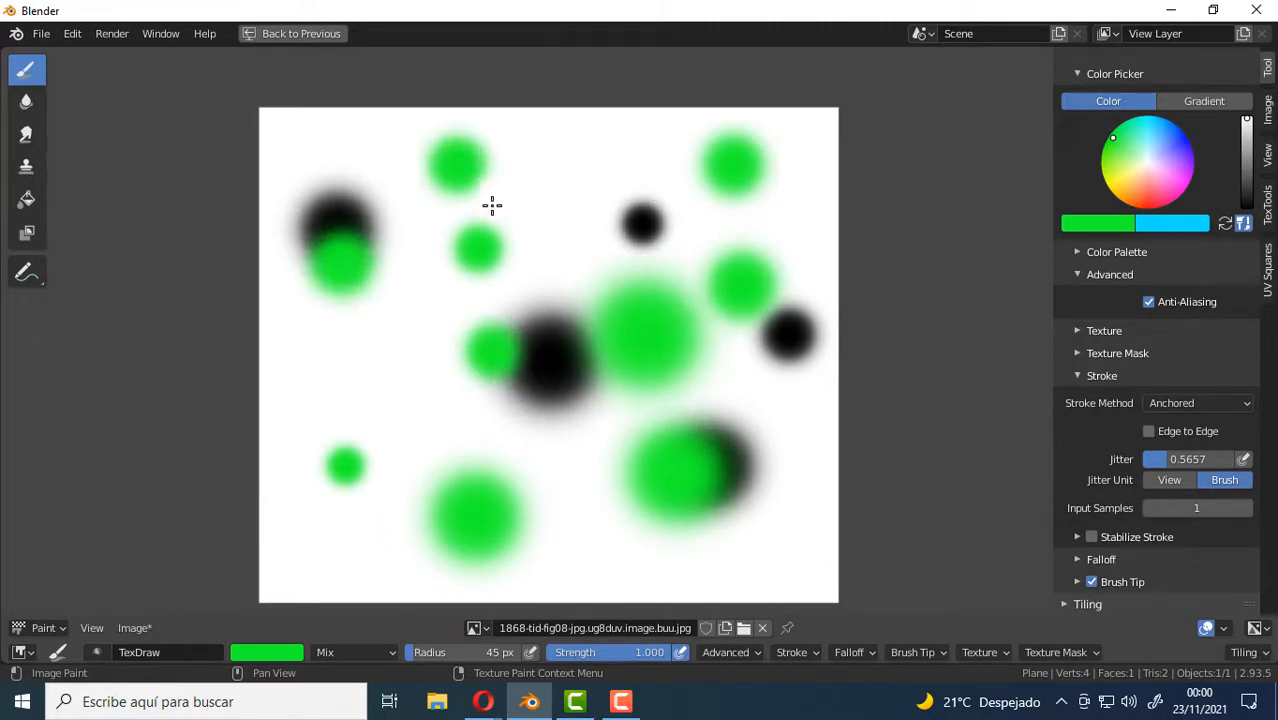
{"action": "left_click_drag", "start_coordinate": [597, 170], "coordinate": [610, 182]}
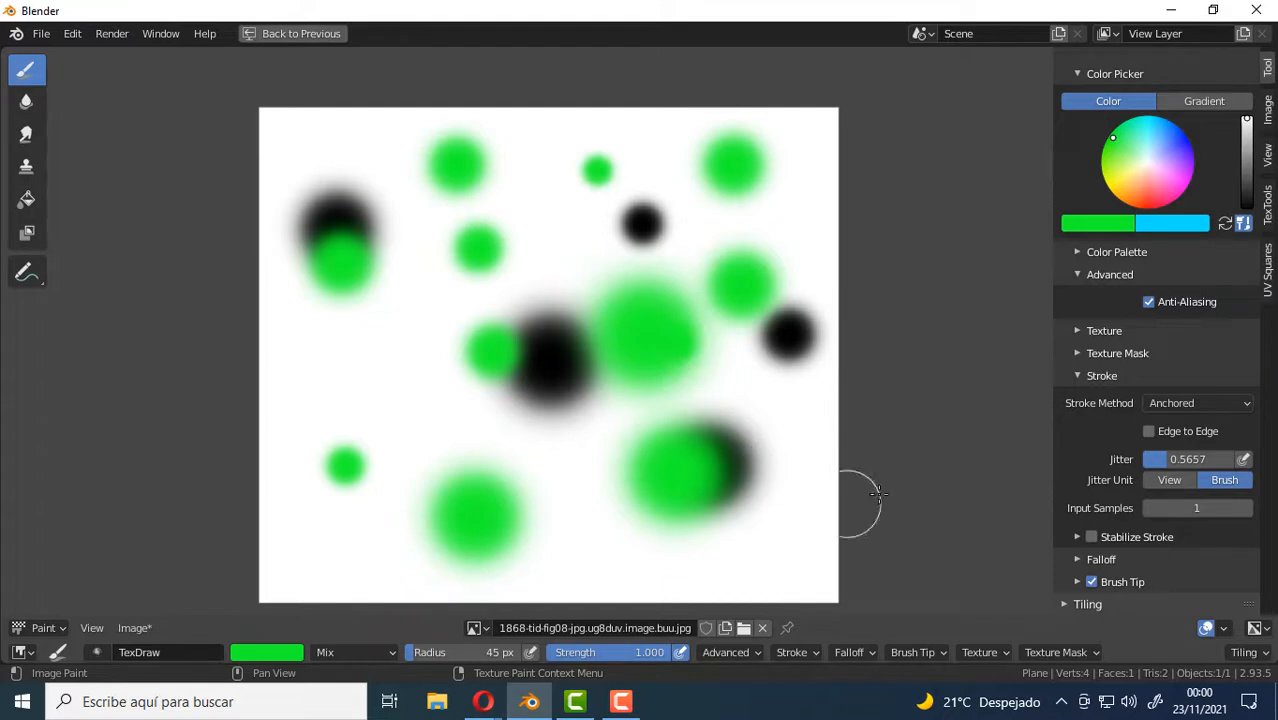
Enable Edge to Edge and stamp two green dots on the image's left side and a black one over the upper green dot.
{"action": "left_click", "coordinate": [1150, 433]}
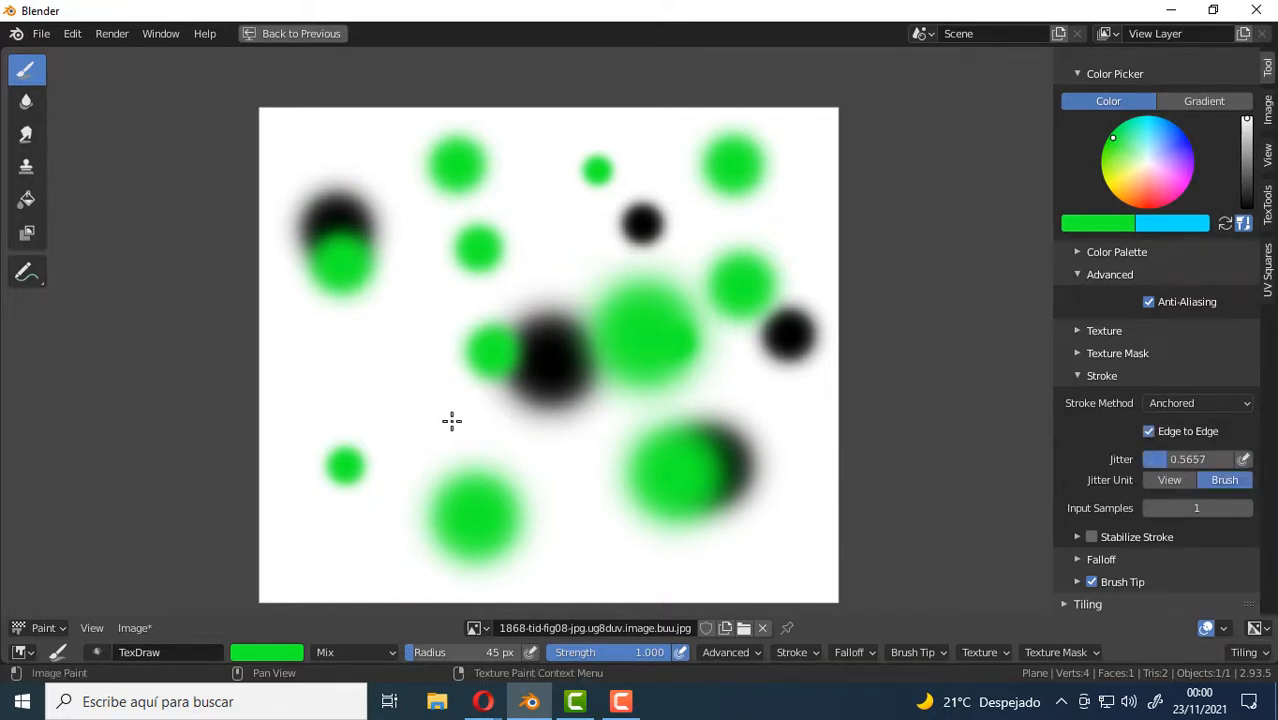
{"action": "mouse_move", "coordinate": [343, 370]}
{"action": "left_mouse_down"}
{"action": "mouse_move", "coordinate": [688, 539]}
{"action": "mouse_move", "coordinate": [394, 374]}
{"action": "left_mouse_up"}
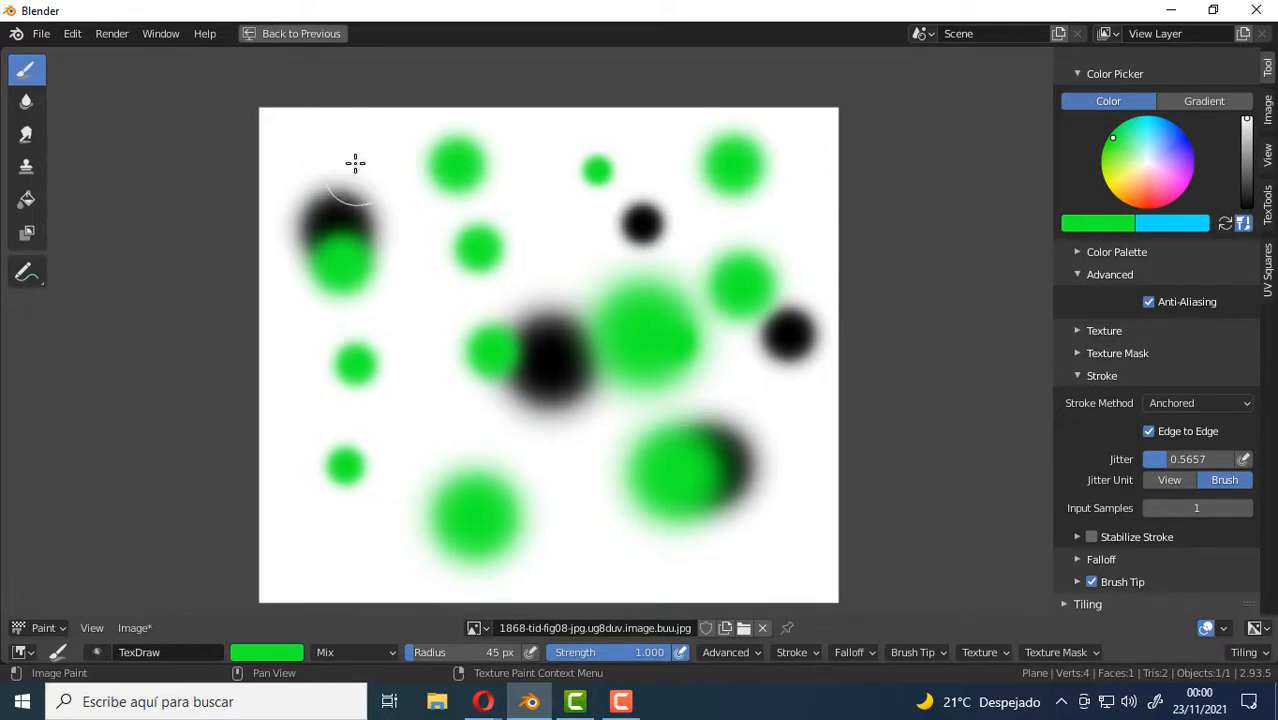
{"action": "mouse_move", "coordinate": [385, 200]}
{"action": "left_mouse_down"}
{"action": "mouse_move", "coordinate": [636, 543]}
{"action": "mouse_move", "coordinate": [625, 554]}
{"action": "mouse_move", "coordinate": [505, 448]}
{"action": "mouse_move", "coordinate": [419, 340]}
{"action": "mouse_move", "coordinate": [425, 320]}
{"action": "mouse_move", "coordinate": [548, 434]}
{"action": "mouse_move", "coordinate": [405, 240]}
{"action": "mouse_move", "coordinate": [419, 260]}
{"action": "mouse_move", "coordinate": [397, 197]}
{"action": "left_mouse_up"}
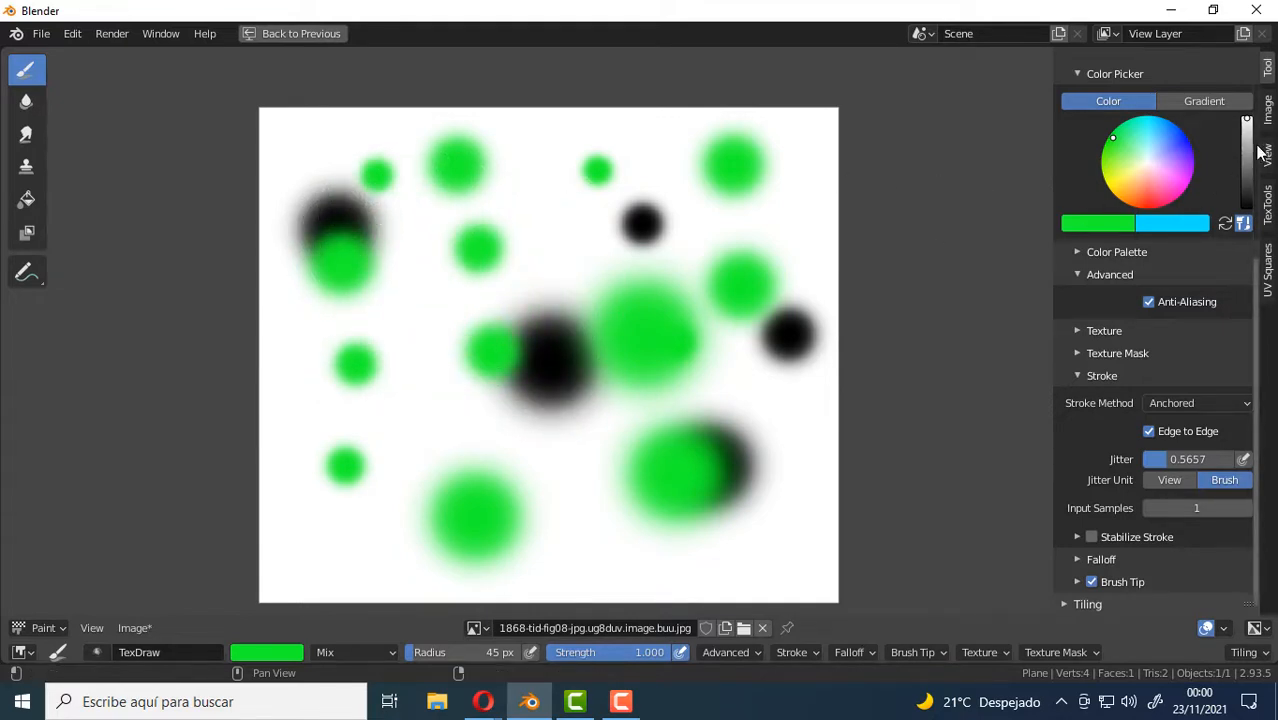
{"action": "left_click_drag", "start_coordinate": [1246, 150], "coordinate": [1246, 205]}
{"action": "mouse_move", "coordinate": [461, 217]}
{"action": "left_mouse_down"}
{"action": "mouse_move", "coordinate": [640, 400]}
{"action": "mouse_move", "coordinate": [540, 298]}
{"action": "left_mouse_up"}
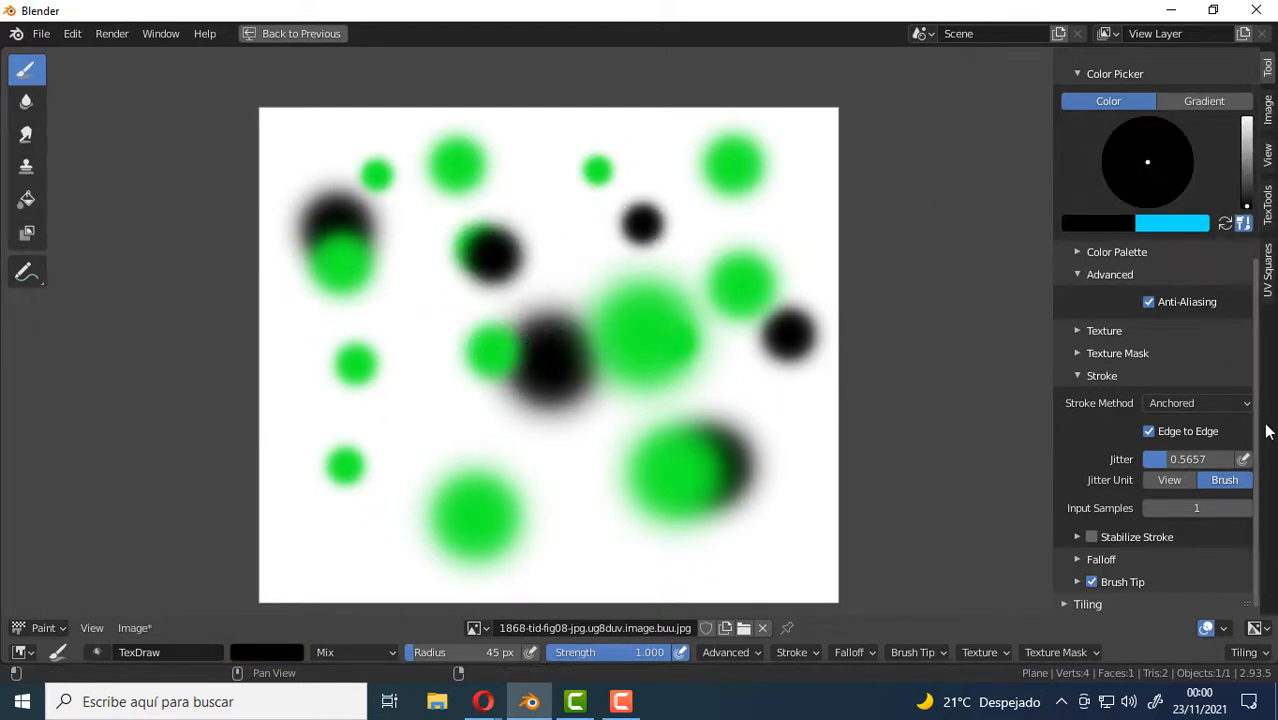
Disable Edge to Edge and stamp a few small black anchored dots in the upper middle of the image.
{"action": "left_click", "coordinate": [1148, 431]}
{"action": "mouse_move", "coordinate": [568, 247]}
{"action": "left_mouse_down"}
{"action": "mouse_move", "coordinate": [591, 288]}
{"action": "mouse_move", "coordinate": [585, 275]}
{"action": "mouse_move", "coordinate": [659, 305]}
{"action": "mouse_move", "coordinate": [651, 290]}
{"action": "left_mouse_up"}
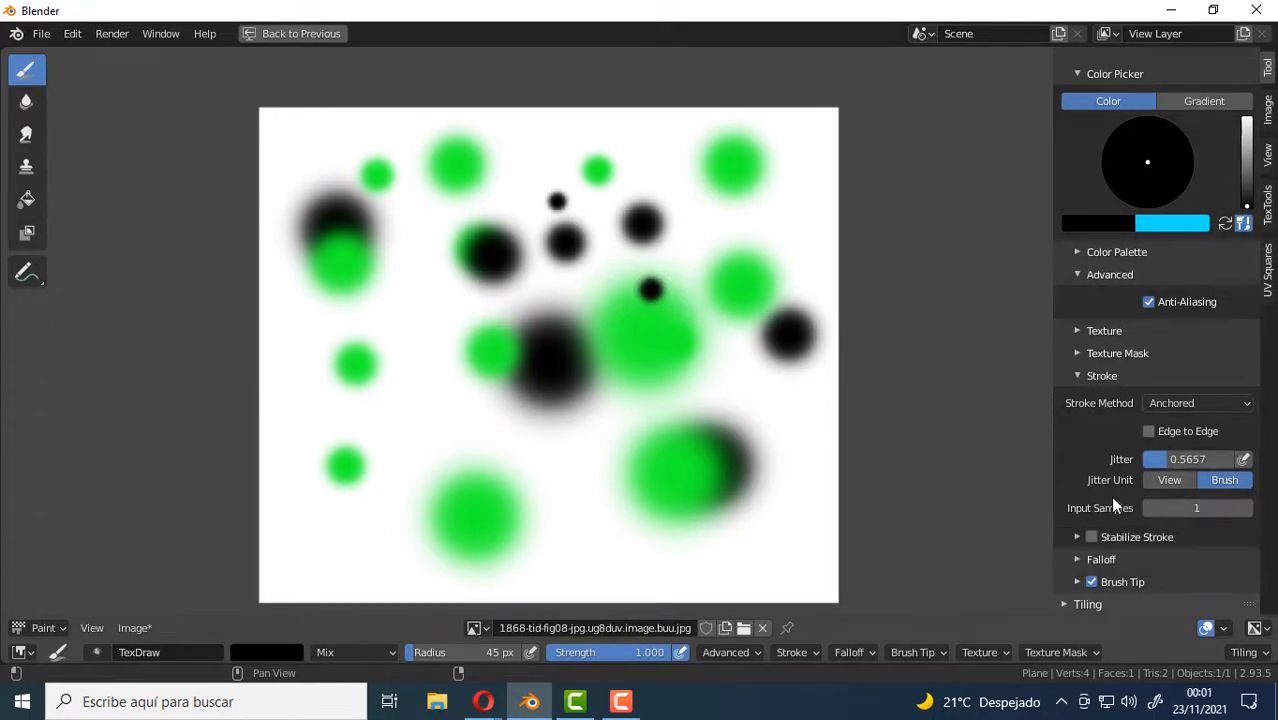
{"action": "left_click", "coordinate": [1198, 403]}
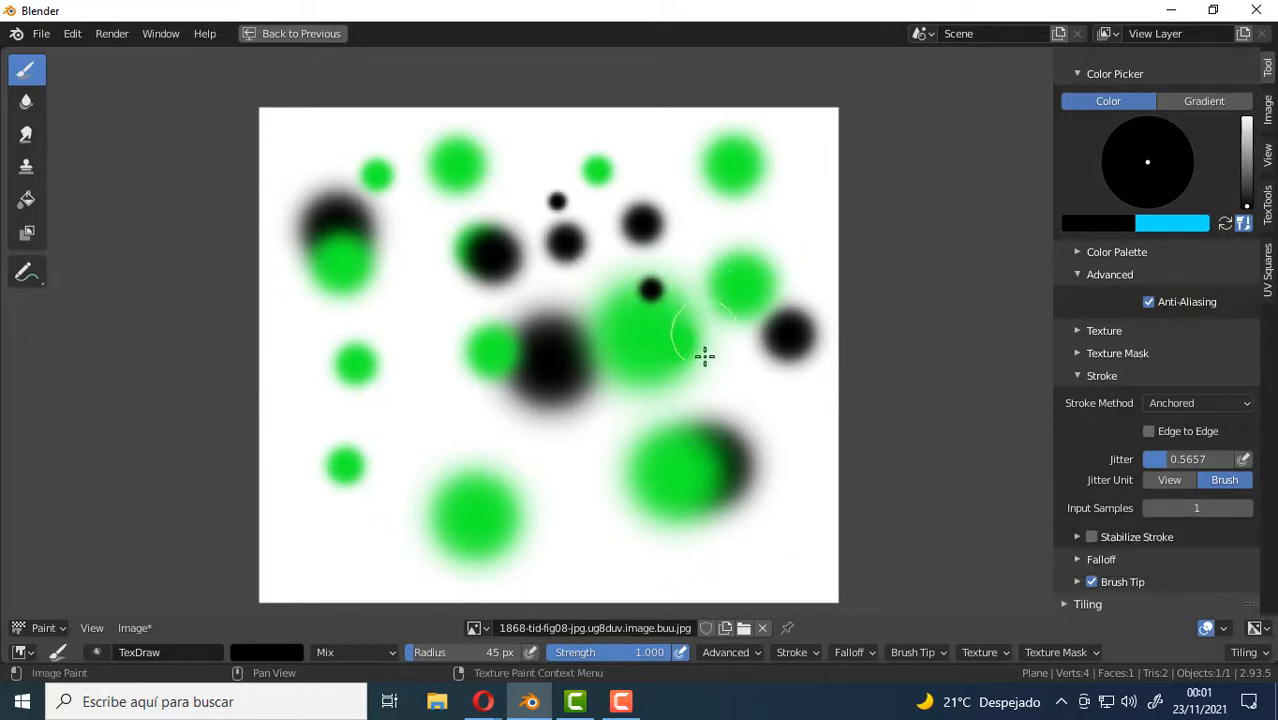
Set the input samples to 0 and stamp a black anchored dot between the two upper-right green dots.
{"action": "scroll", "coordinate": [676, 274], "scroll_direction": "up", "scroll_amount": 5}
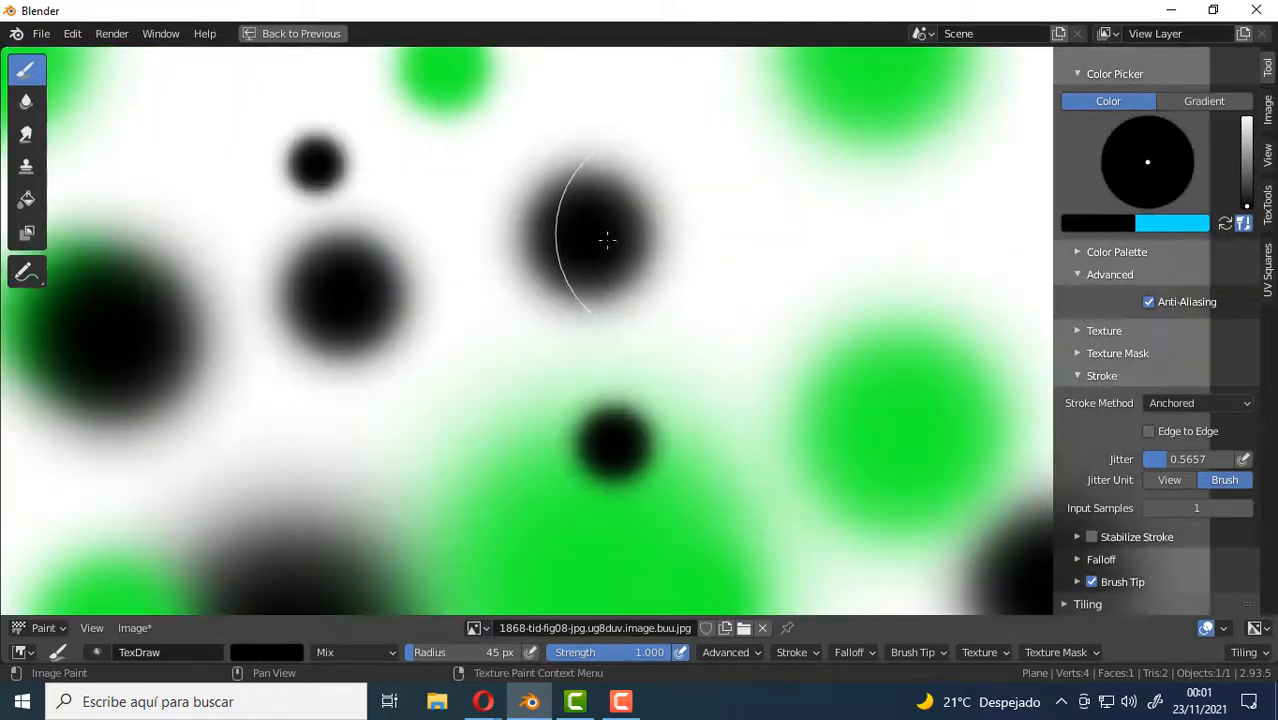
{"action": "scroll", "coordinate": [388, 195], "scroll_direction": "down", "scroll_amount": 1}
{"action": "scroll", "coordinate": [388, 195], "scroll_direction": "down", "scroll_amount": 1}
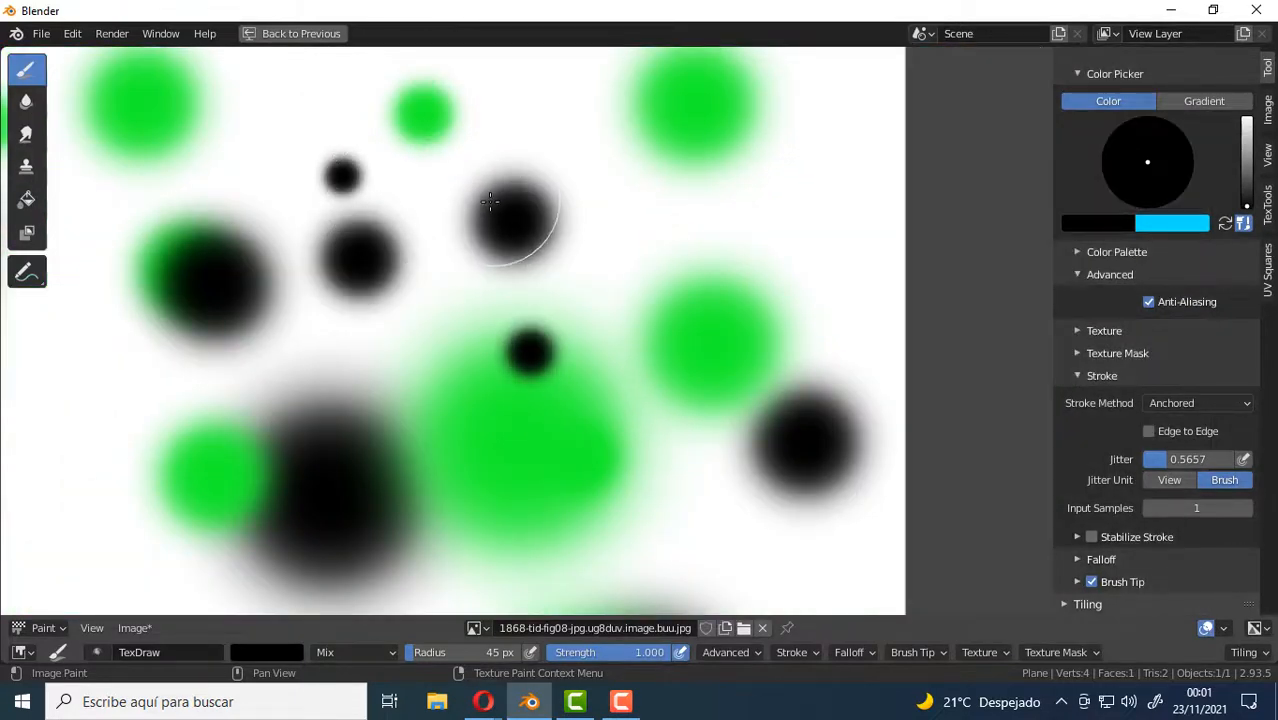
{"action": "left_click", "coordinate": [1185, 510]}
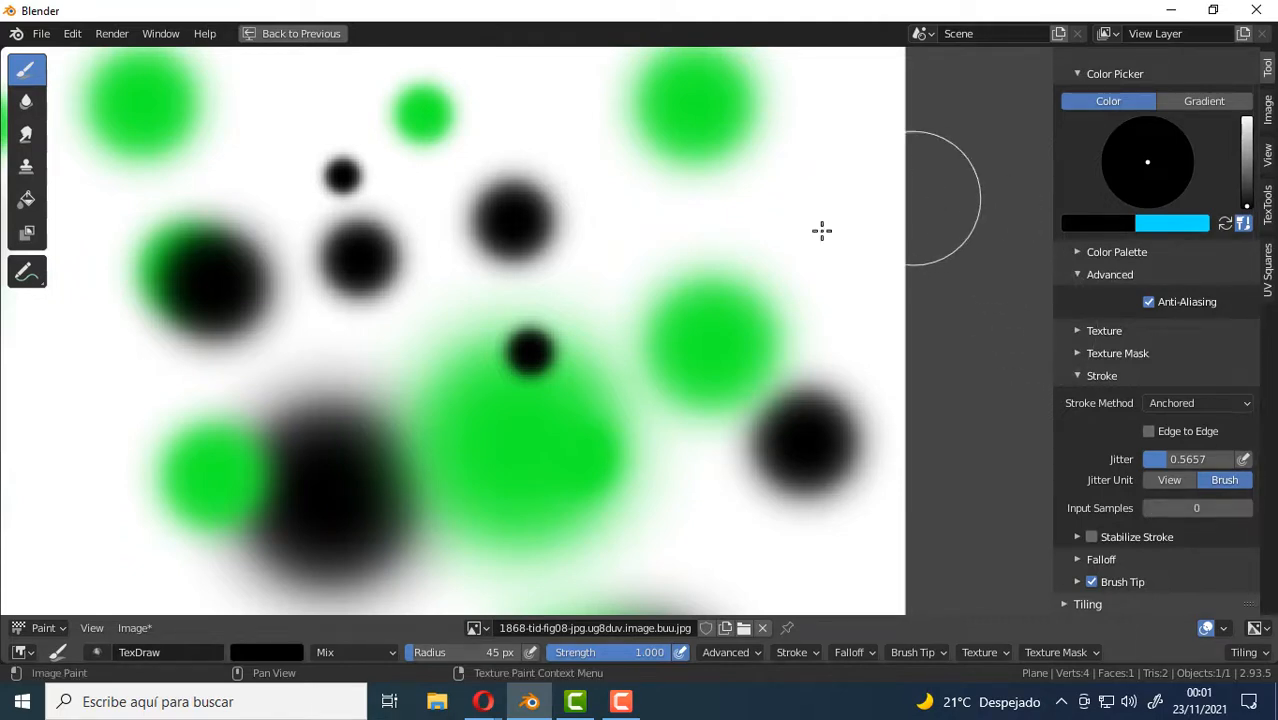
{"action": "left_click_drag", "start_coordinate": [665, 208], "coordinate": [693, 282]}
{"action": "scroll", "coordinate": [730, 200], "scroll_direction": "up", "scroll_amount": 4}
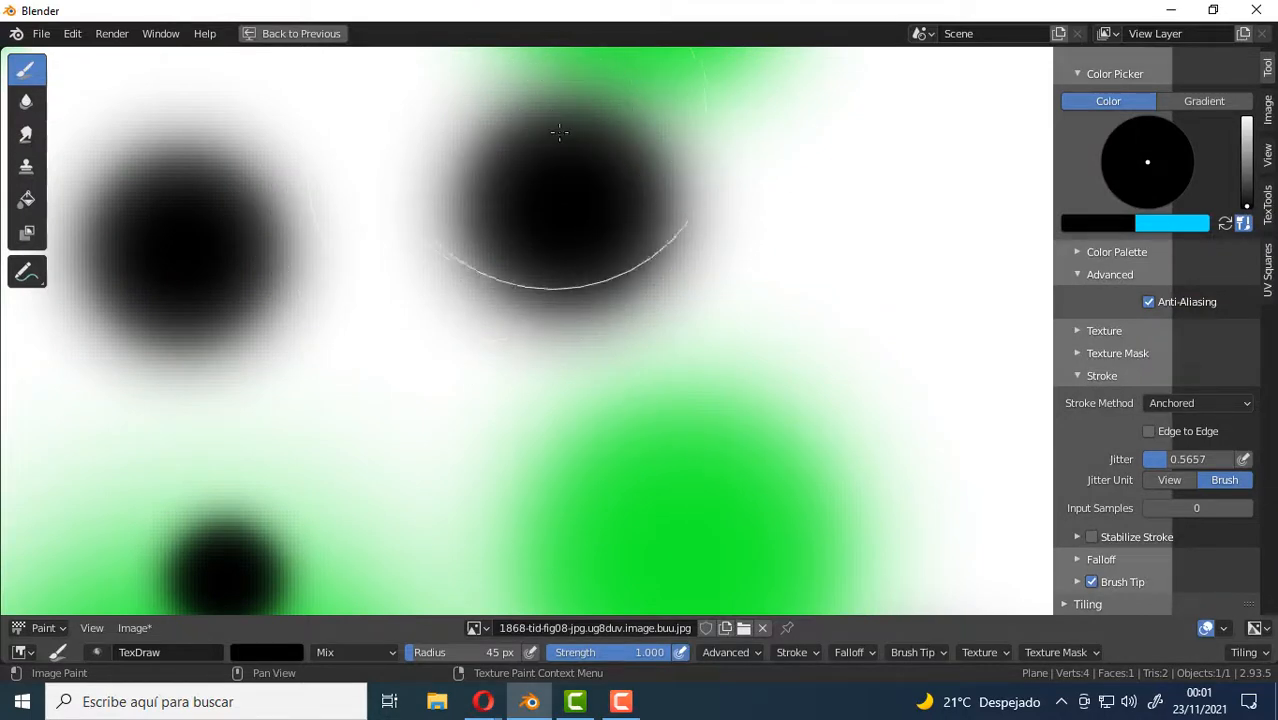
Set the input samples to 2 and stamp two small black dots beside the last black one.
{"action": "left_click", "coordinate": [1235, 508]}
{"action": "left_click", "coordinate": [1235, 508]}
{"action": "left_click_drag", "start_coordinate": [750, 308], "coordinate": [782, 379]}
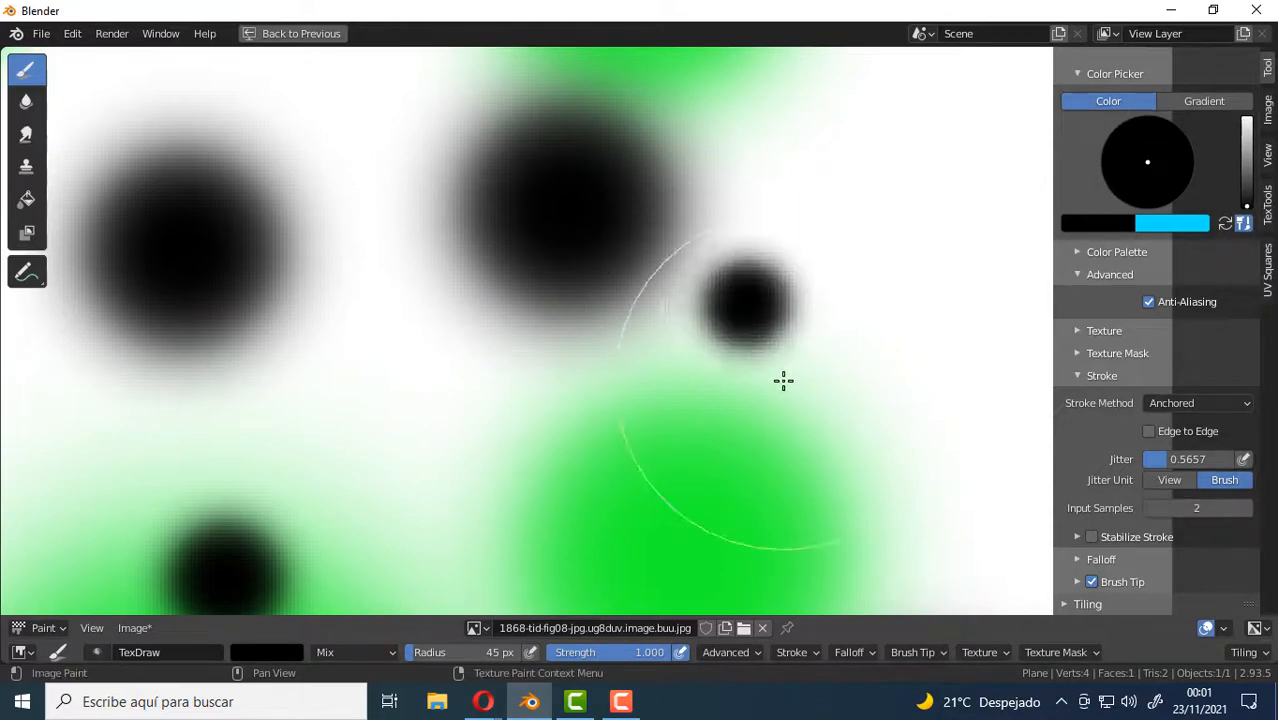
{"action": "left_click_drag", "start_coordinate": [818, 184], "coordinate": [851, 231]}
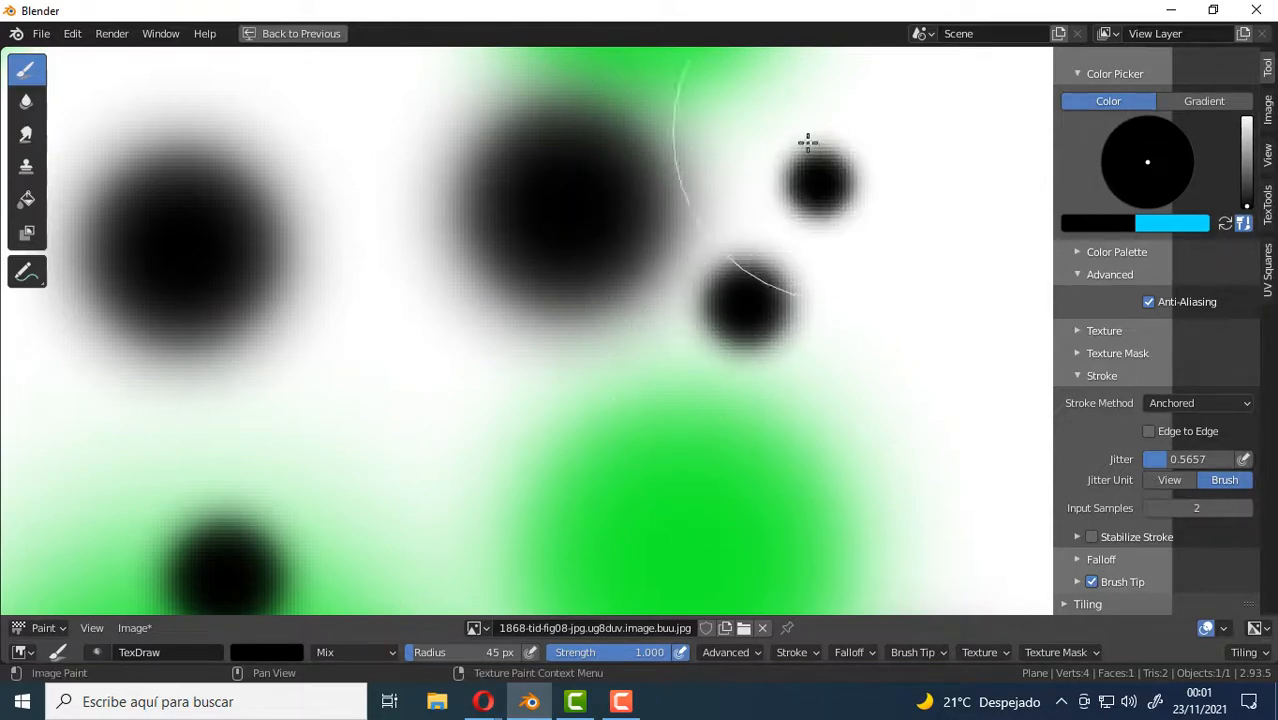
Set the input samples to 1 and stamp a medium and a small black dot in the image's lower-left area.
{"action": "scroll", "coordinate": [636, 388], "scroll_direction": "down", "scroll_amount": 7}
{"action": "middle_click_drag", "start_coordinate": [455, 540], "coordinate": [558, 337]}
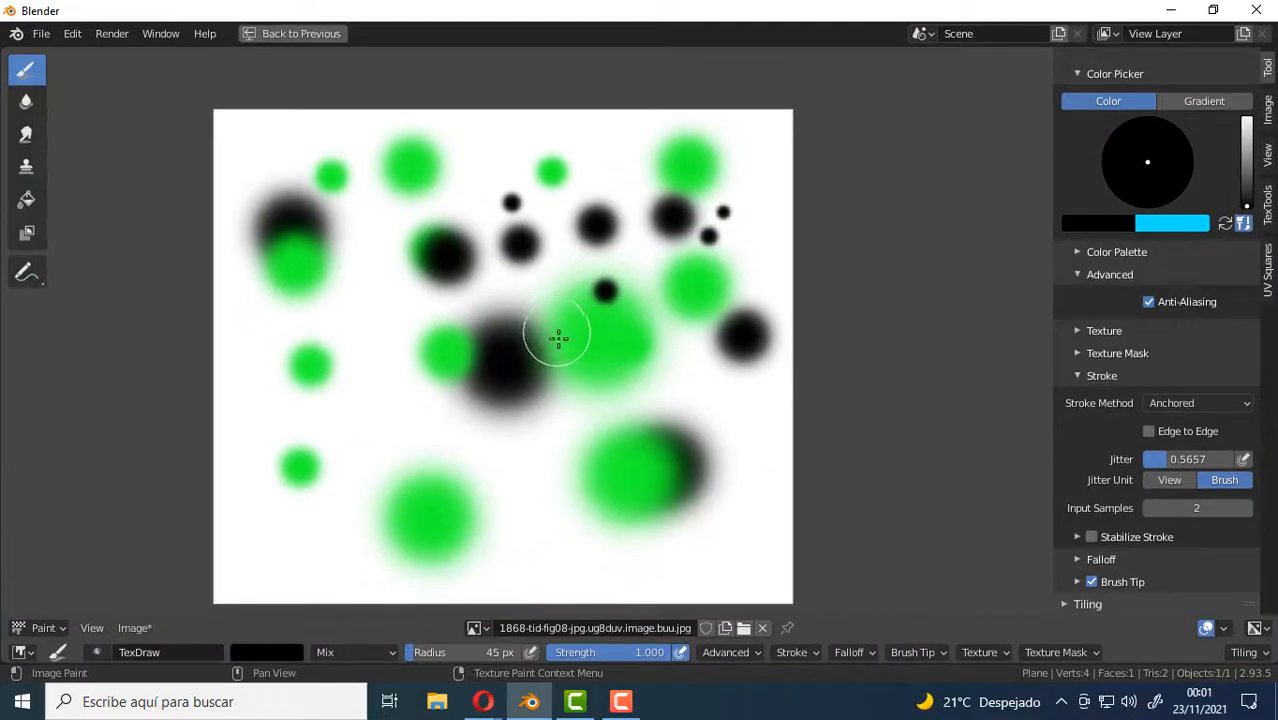
{"action": "left_click_drag", "start_coordinate": [1150, 508], "coordinate": [1165, 510]}
{"action": "left_click_drag", "start_coordinate": [356, 407], "coordinate": [379, 444]}
{"action": "scroll", "coordinate": [350, 405], "scroll_direction": "up", "scroll_amount": 4}
{"action": "scroll", "coordinate": [350, 404], "scroll_direction": "up", "scroll_amount": 2}
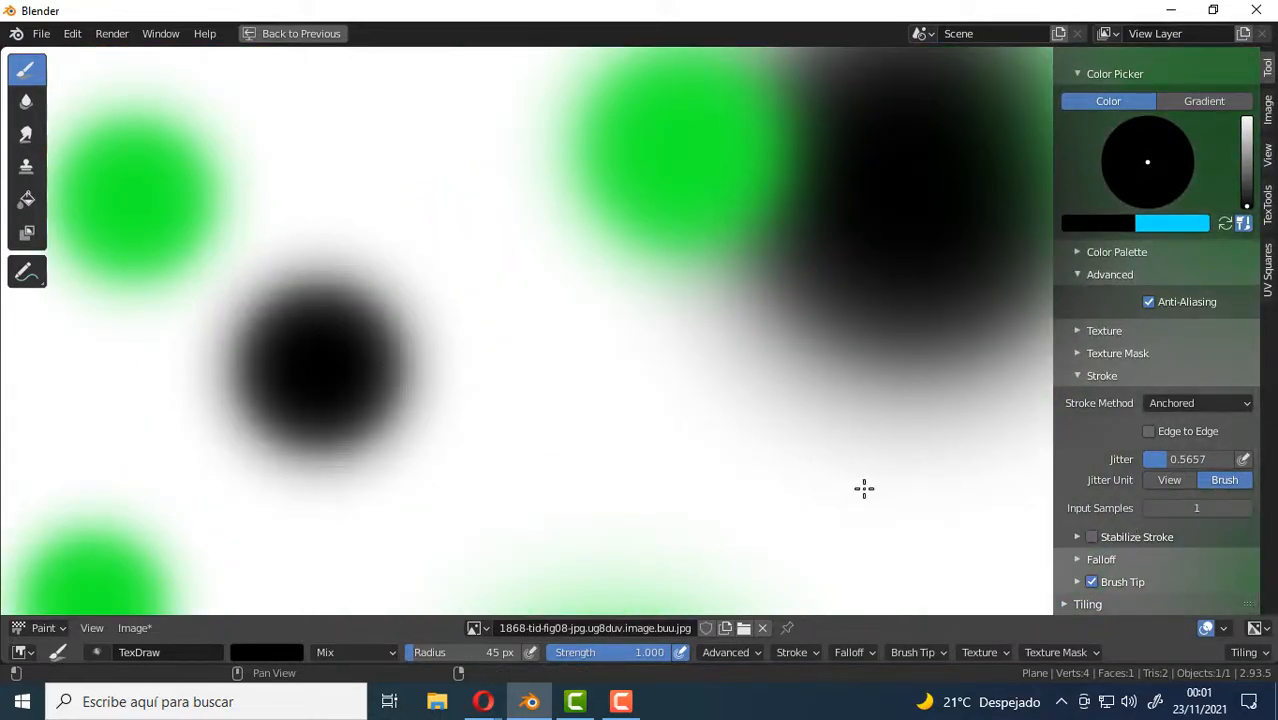
{"action": "left_click_drag", "start_coordinate": [556, 370], "coordinate": [573, 418]}
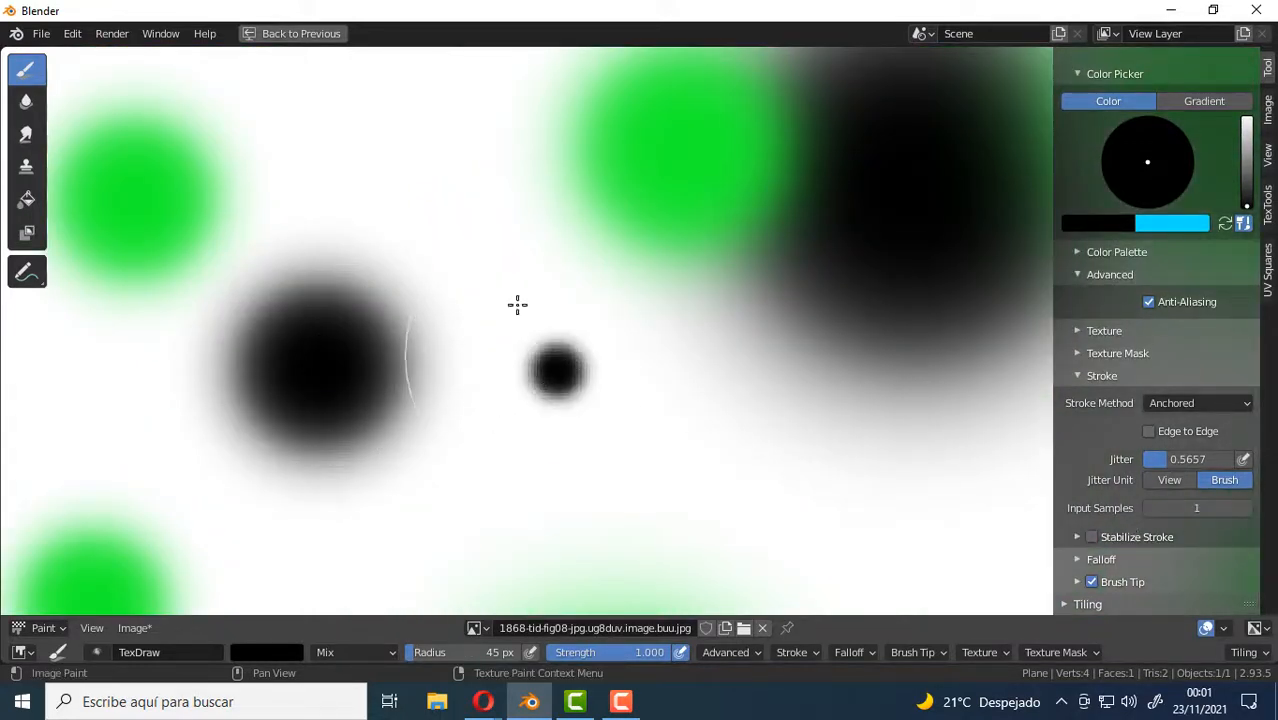
Set the input samples to 10 and stamp a matching small black dot just right of the last one for comparison.
{"action": "left_click", "coordinate": [1195, 508]}
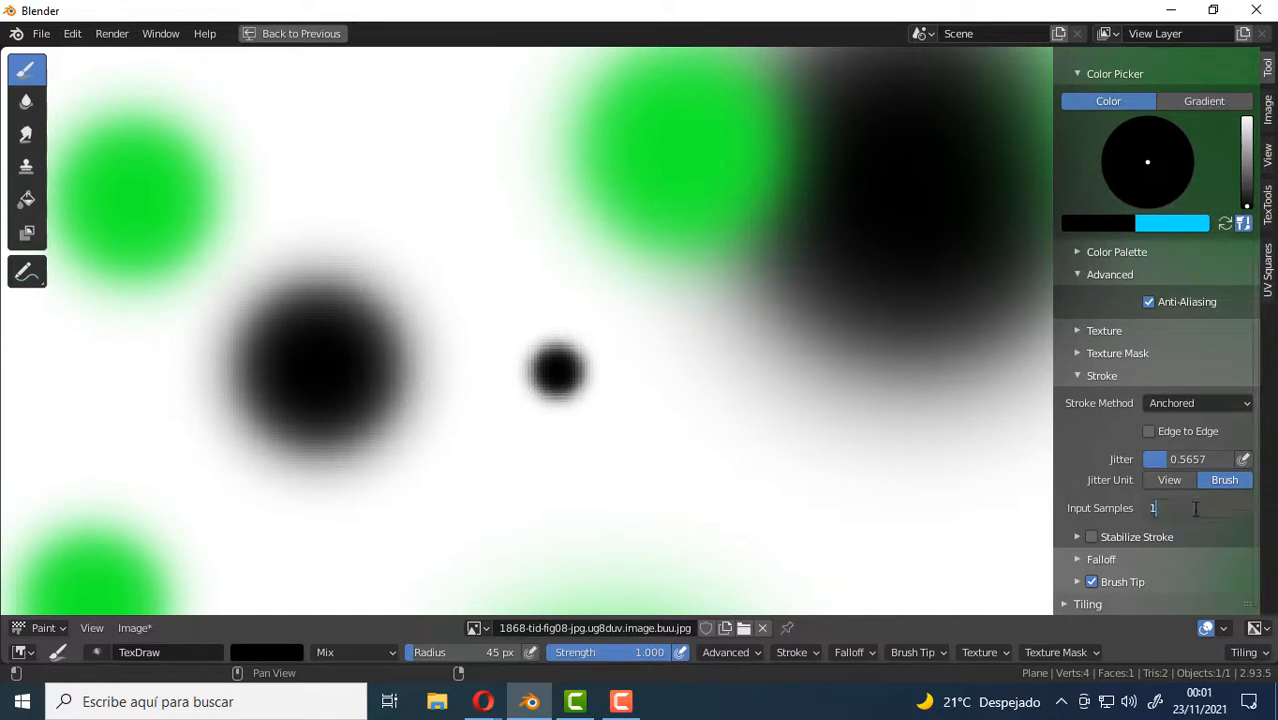
{"action": "type", "text": "0"}
{"action": "key", "text": "Return"}
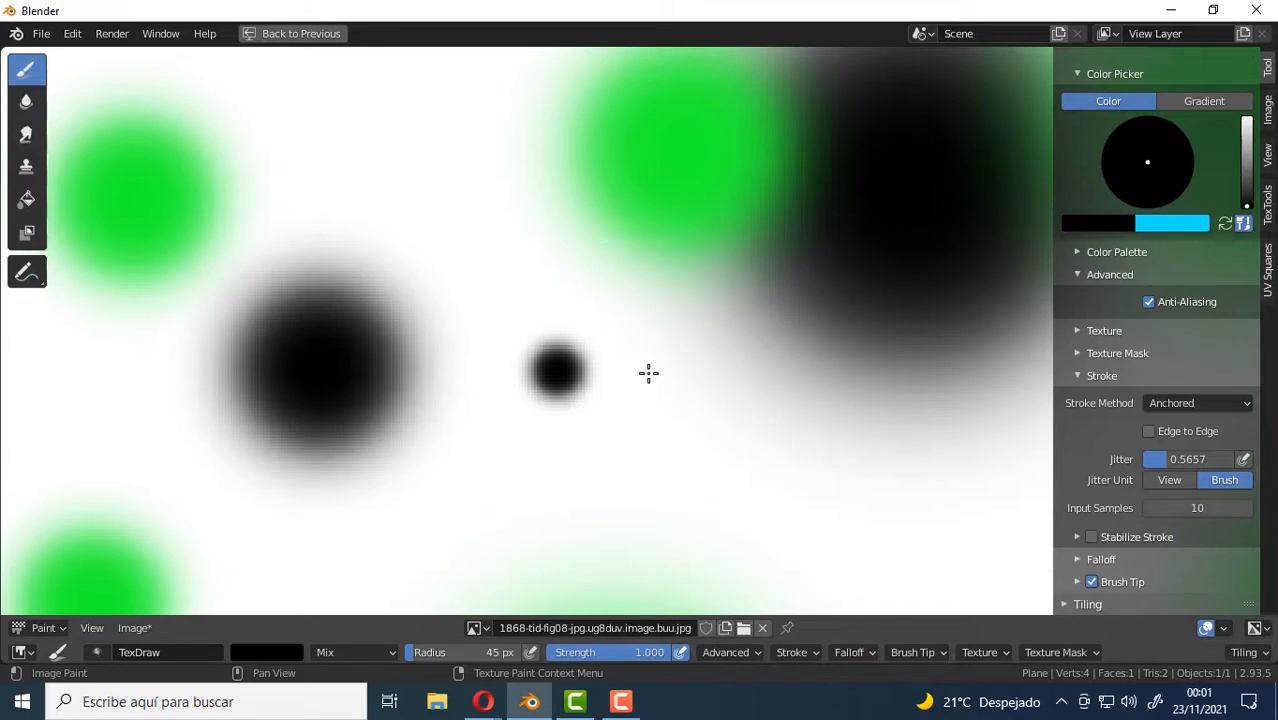
{"action": "left_click_drag", "start_coordinate": [657, 381], "coordinate": [671, 418]}
{"action": "scroll", "coordinate": [651, 366], "scroll_direction": "up", "scroll_amount": 4}
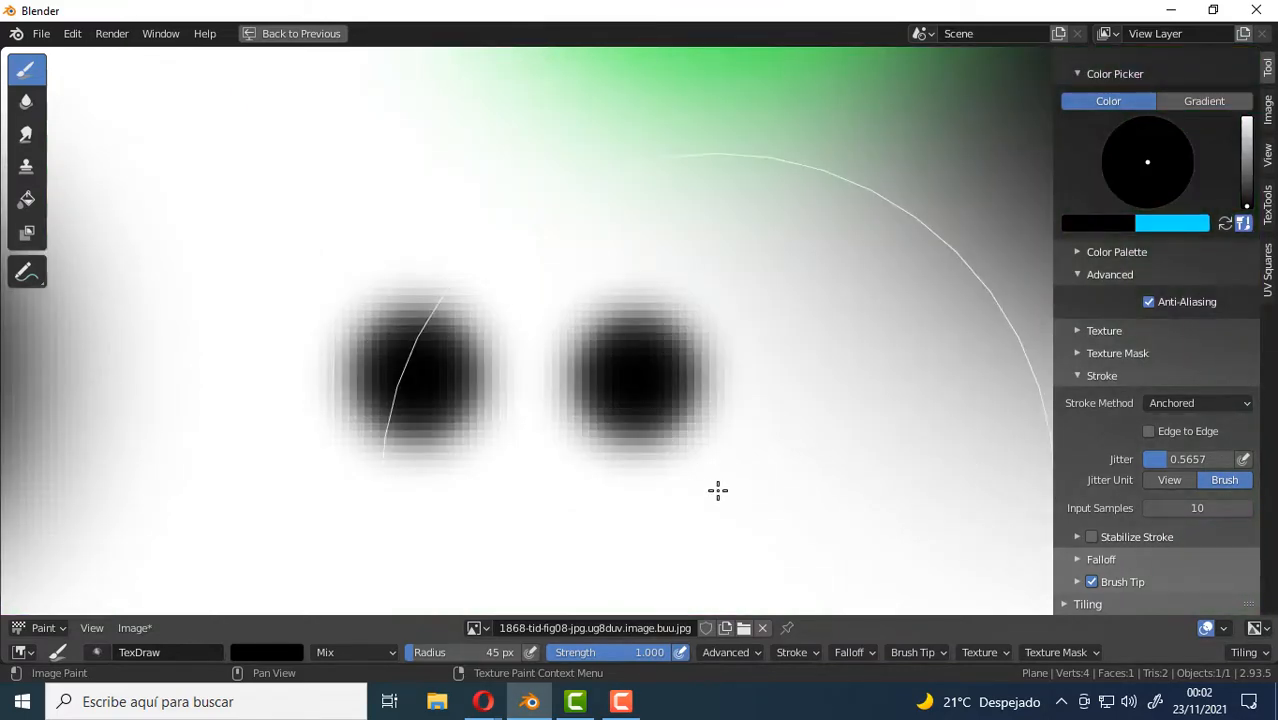
{"action": "scroll", "coordinate": [712, 465], "scroll_direction": "down", "scroll_amount": 10}
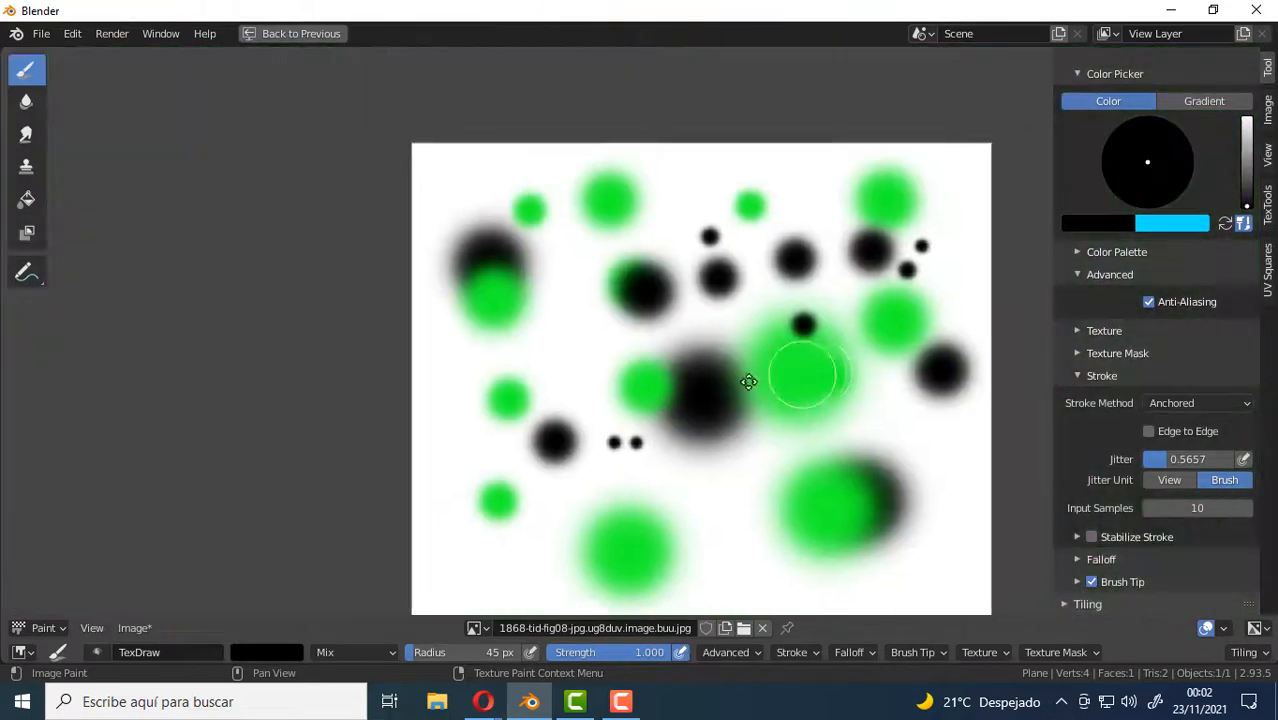
Set the brush's input samples back to 1.
{"action": "scroll", "coordinate": [560, 404], "scroll_direction": "up", "scroll_amount": 1}
{"action": "double_click", "coordinate": [1218, 509]}
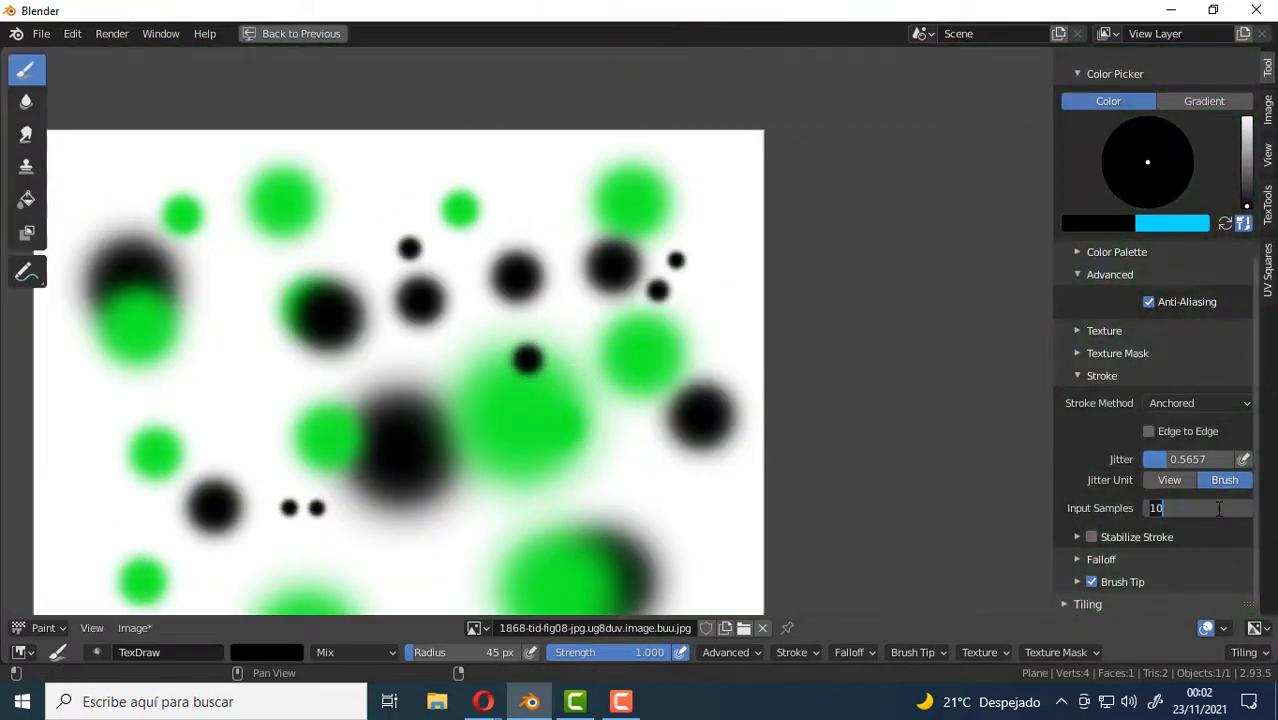
{"action": "key", "text": "Return"}
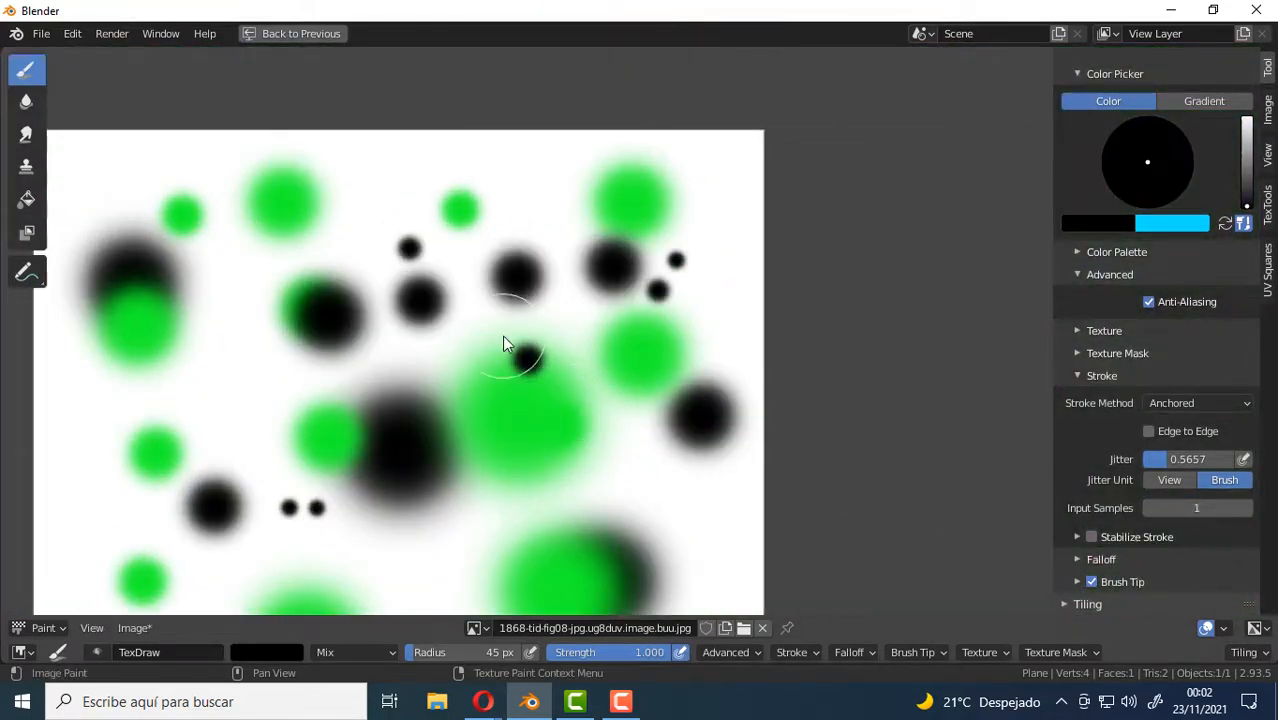
Switch the stroke method to Line and paint a jittered black line across the lower part of the image.
{"action": "left_click", "coordinate": [1247, 404]}
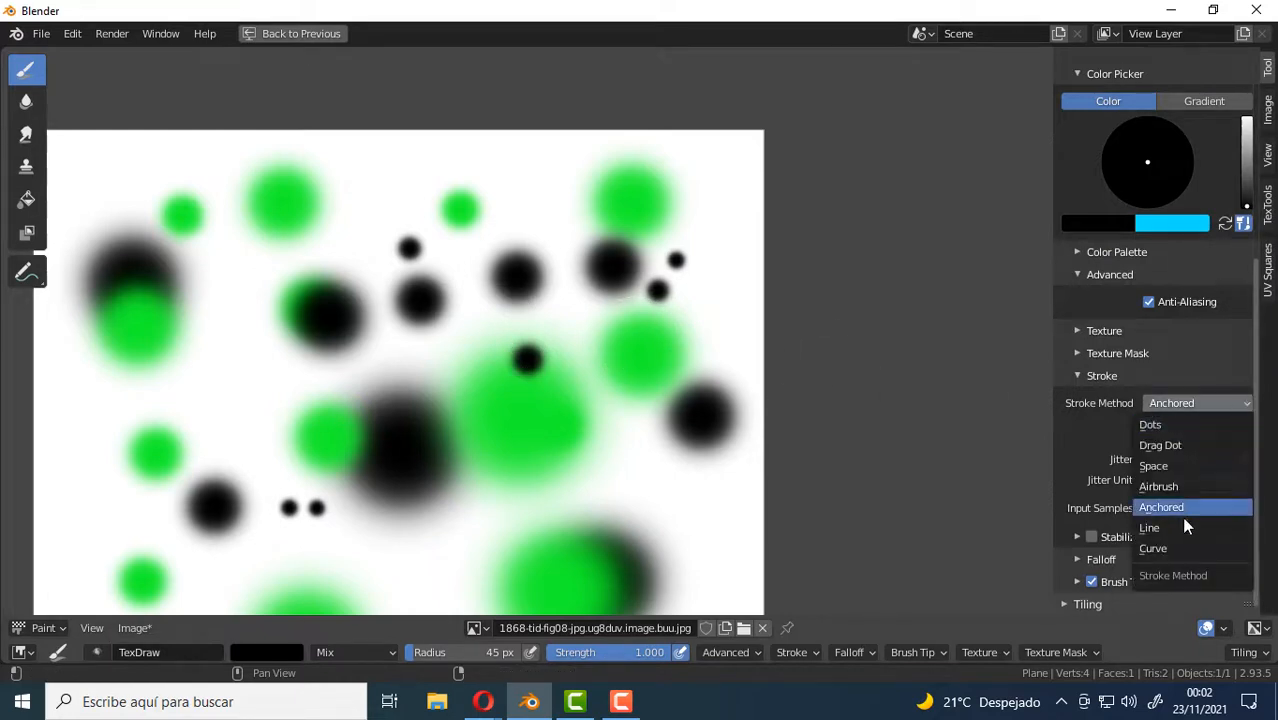
{"action": "left_click", "coordinate": [1150, 528]}
{"action": "scroll", "coordinate": [499, 346], "scroll_direction": "down", "scroll_amount": 4}
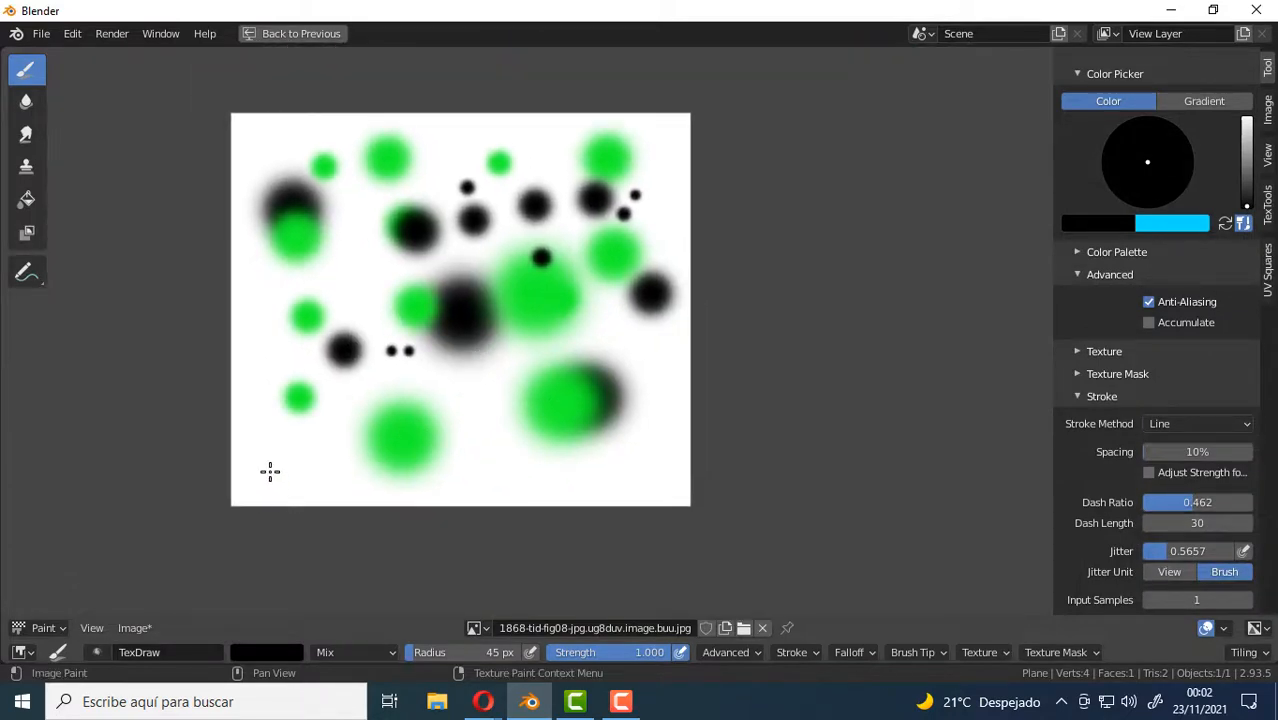
{"action": "left_click", "coordinate": [270, 472]}
{"action": "left_click_drag", "start_coordinate": [585, 455], "coordinate": [295, 384]}
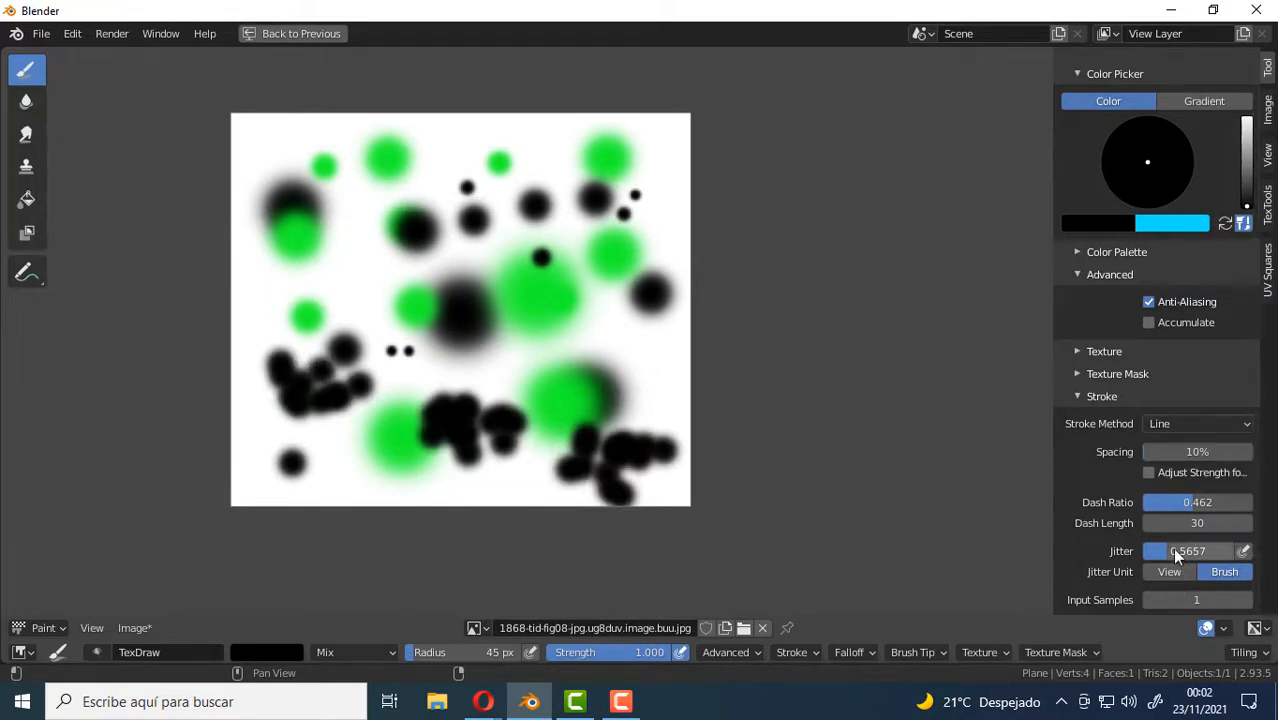
Paint a diagonal black line across the middle with jitter 0, and another above it with dash ratio 0.
{"action": "left_click_drag", "start_coordinate": [1194, 561], "coordinate": [1145, 561]}
{"action": "left_click_drag", "start_coordinate": [533, 357], "coordinate": [311, 278]}
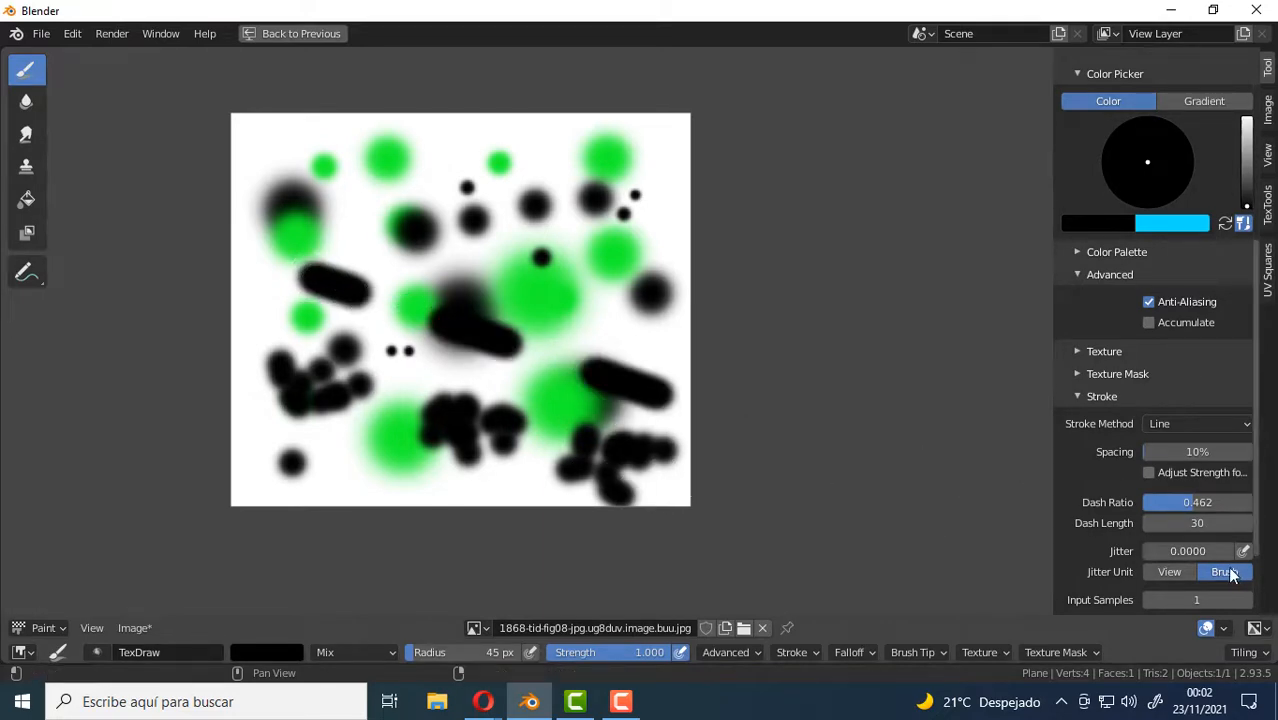
{"action": "left_click_drag", "start_coordinate": [1186, 502], "coordinate": [1140, 502]}
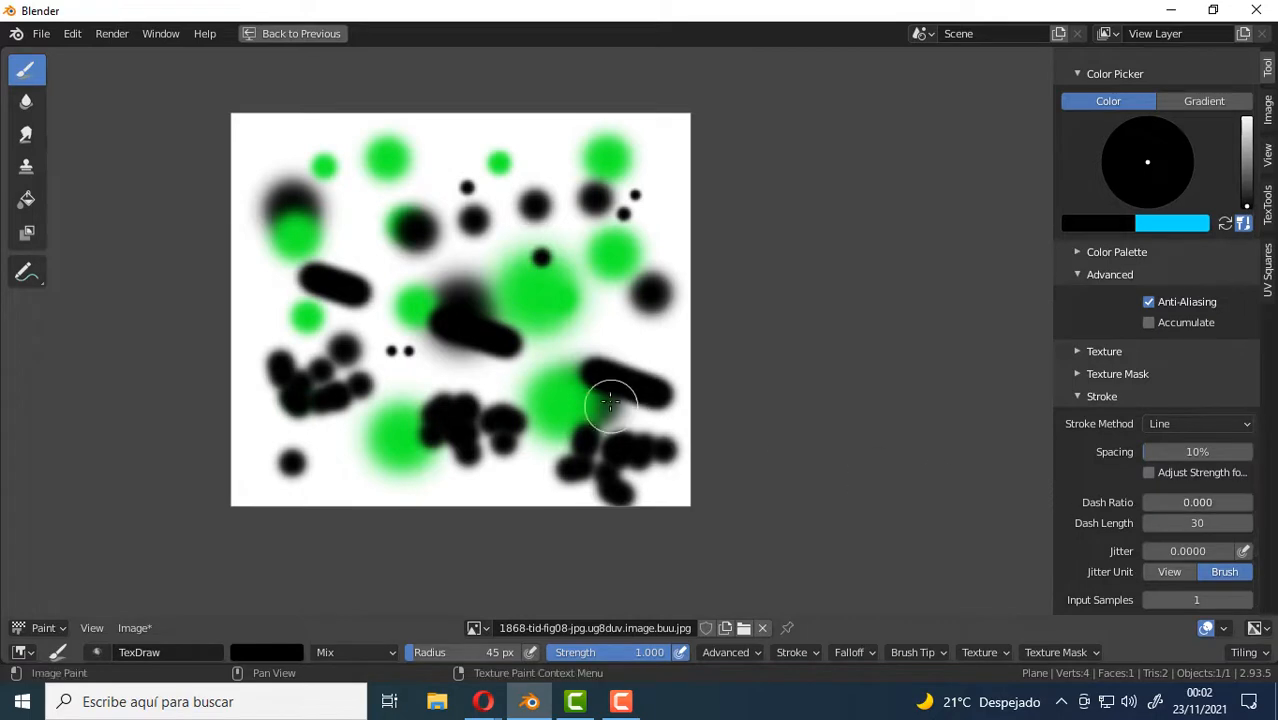
{"action": "mouse_move", "coordinate": [654, 294]}
{"action": "left_mouse_down"}
{"action": "mouse_move", "coordinate": [371, 234]}
{"action": "mouse_move", "coordinate": [381, 229]}
{"action": "left_mouse_up"}
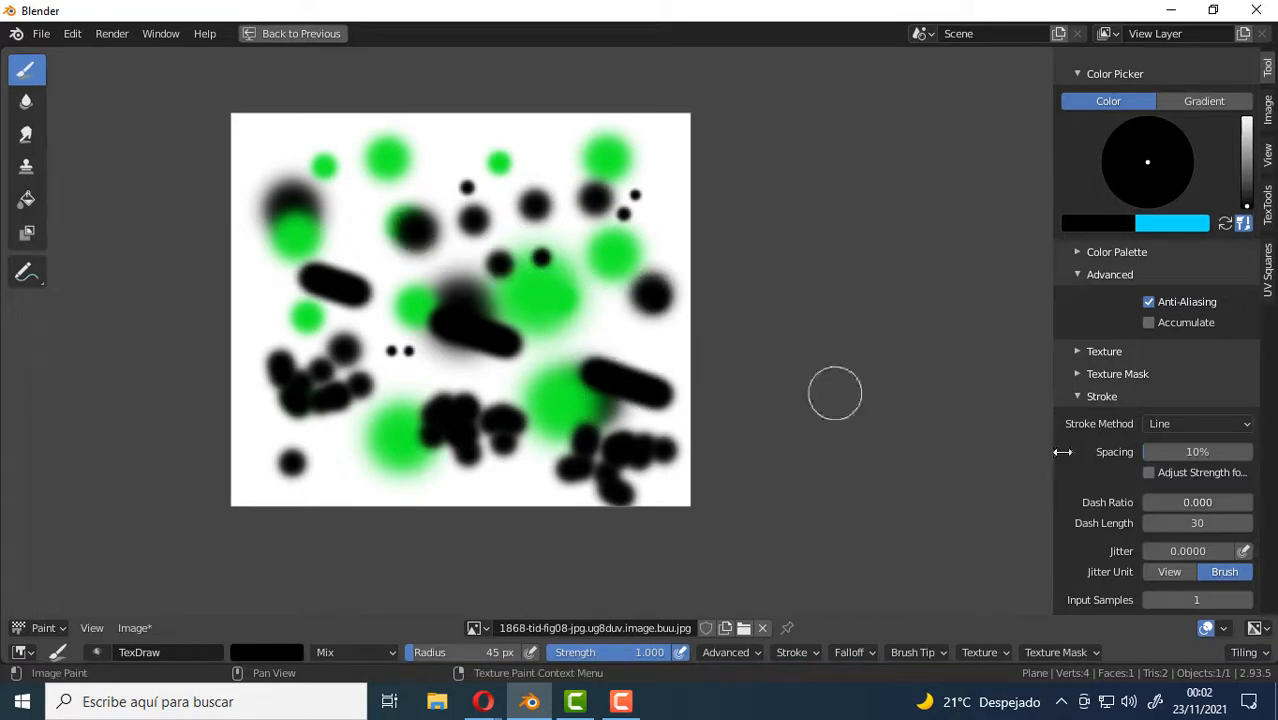
Set the dash ratio to 1 and paint two diagonal black lines across the upper half of the image.
{"action": "left_click_drag", "start_coordinate": [1196, 500], "coordinate": [1276, 500]}
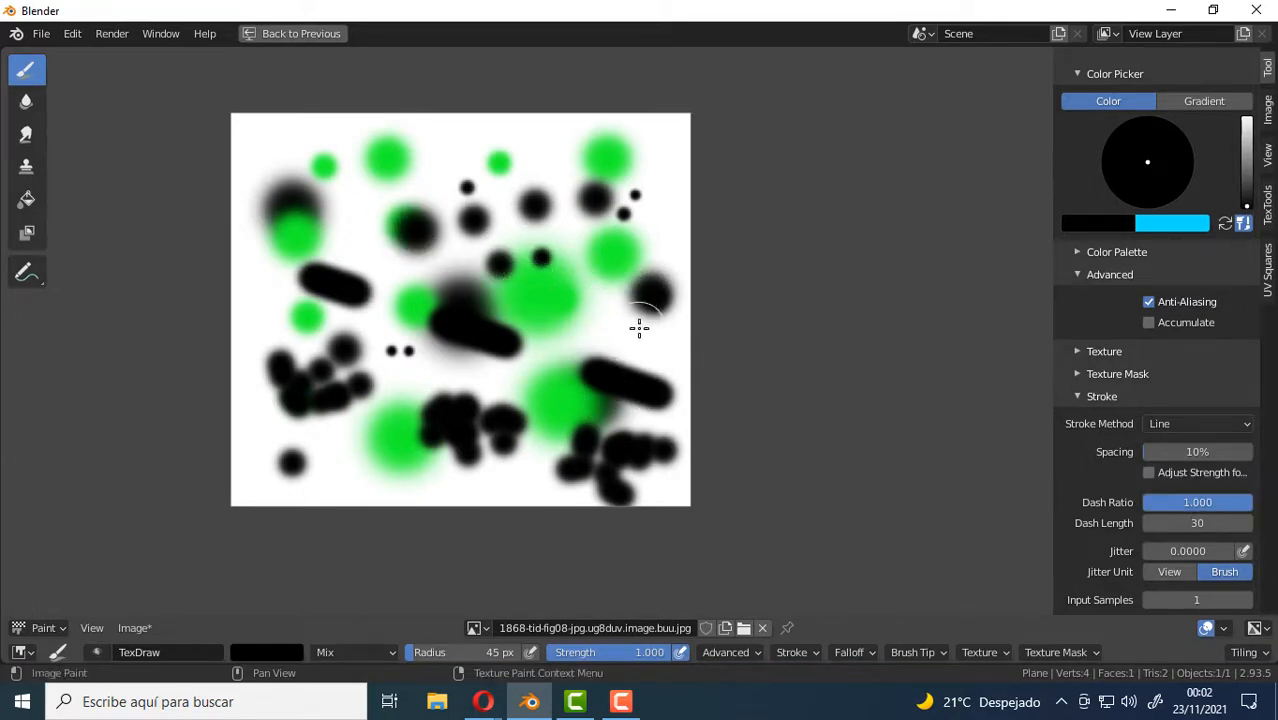
{"action": "left_click_drag", "start_coordinate": [639, 328], "coordinate": [408, 226]}
{"action": "left_click_drag", "start_coordinate": [636, 224], "coordinate": [408, 180]}
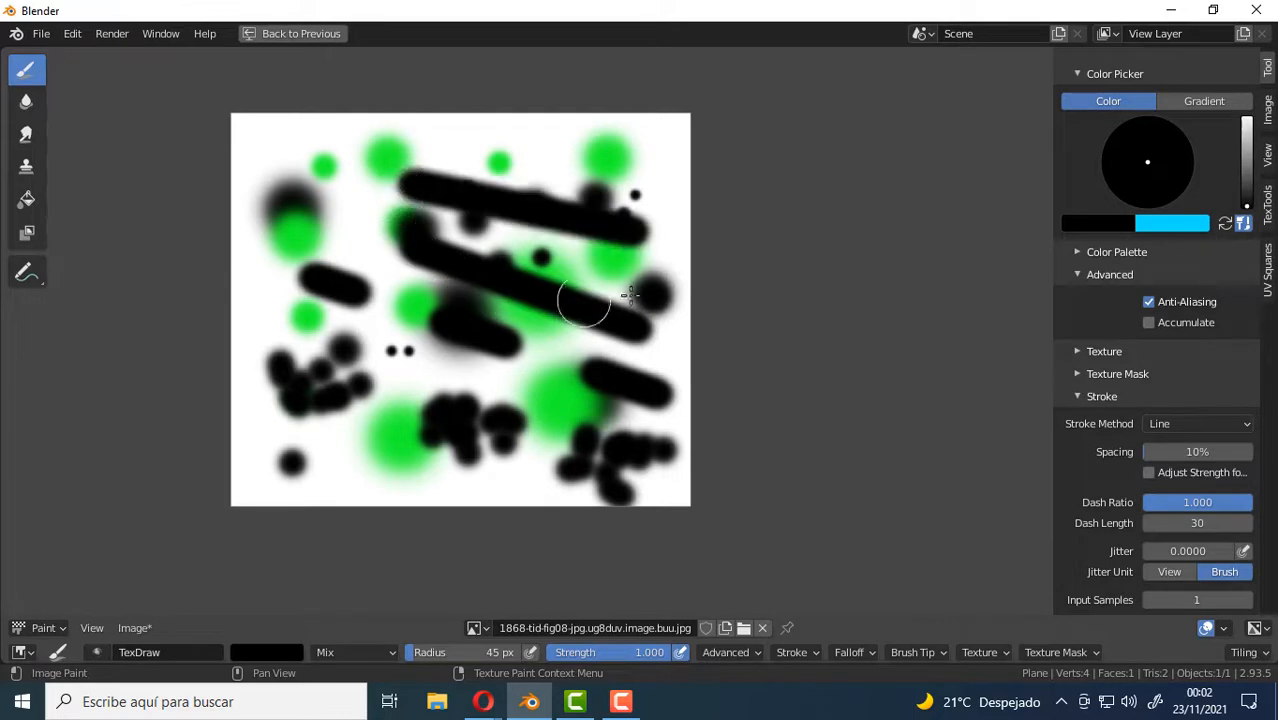
Paint several more straight black lines at different angles over the whole image.
{"action": "left_click_drag", "start_coordinate": [295, 470], "coordinate": [324, 220]}
{"action": "left_click_drag", "start_coordinate": [392, 460], "coordinate": [350, 238]}
{"action": "left_click_drag", "start_coordinate": [513, 335], "coordinate": [420, 462]}
{"action": "left_click_drag", "start_coordinate": [590, 338], "coordinate": [545, 470]}
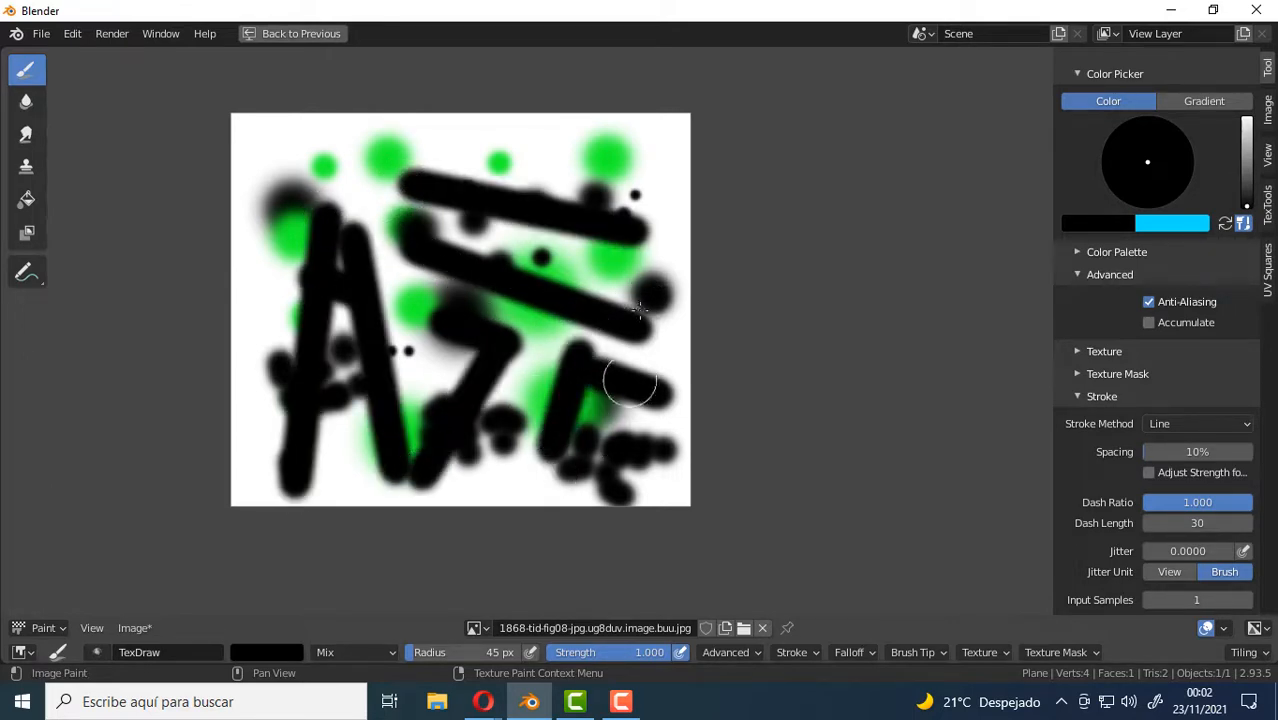
{"action": "left_click_drag", "start_coordinate": [625, 208], "coordinate": [663, 323]}
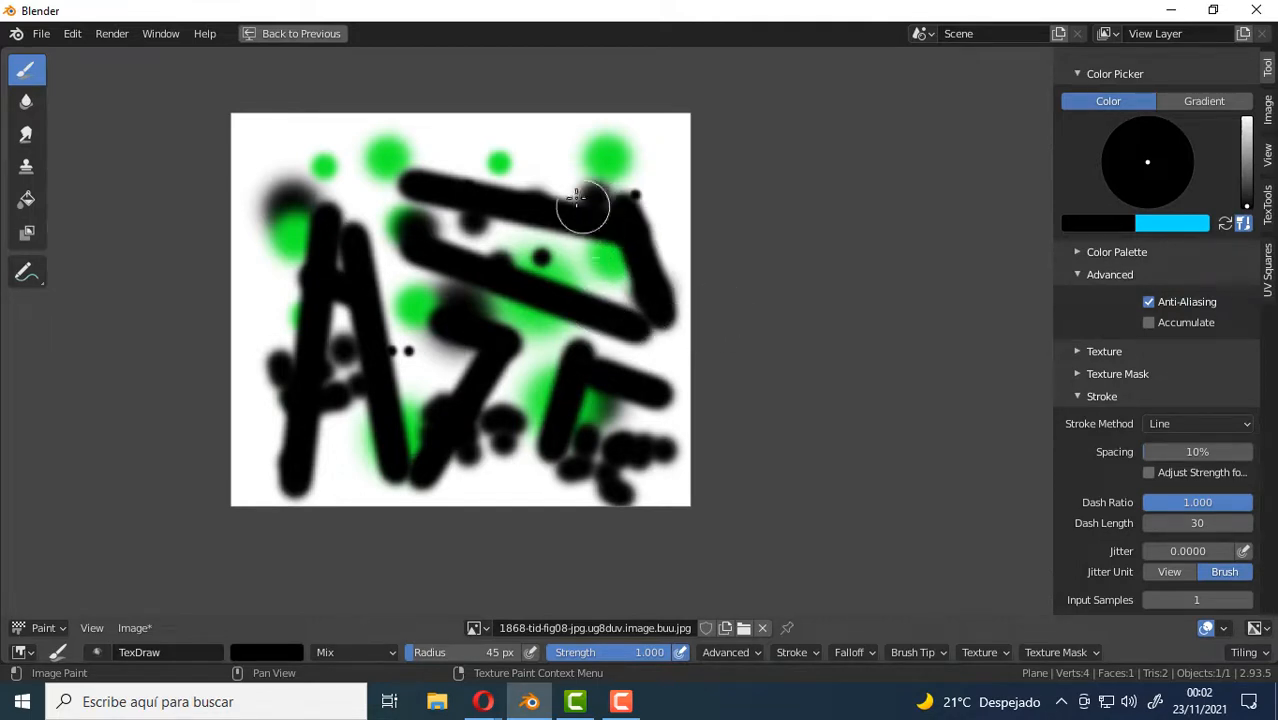
{"action": "left_click_drag", "start_coordinate": [582, 203], "coordinate": [575, 306]}
{"action": "scroll", "coordinate": [568, 300], "scroll_direction": "up", "scroll_amount": 3}
{"action": "left_click_drag", "start_coordinate": [382, 218], "coordinate": [585, 188]}
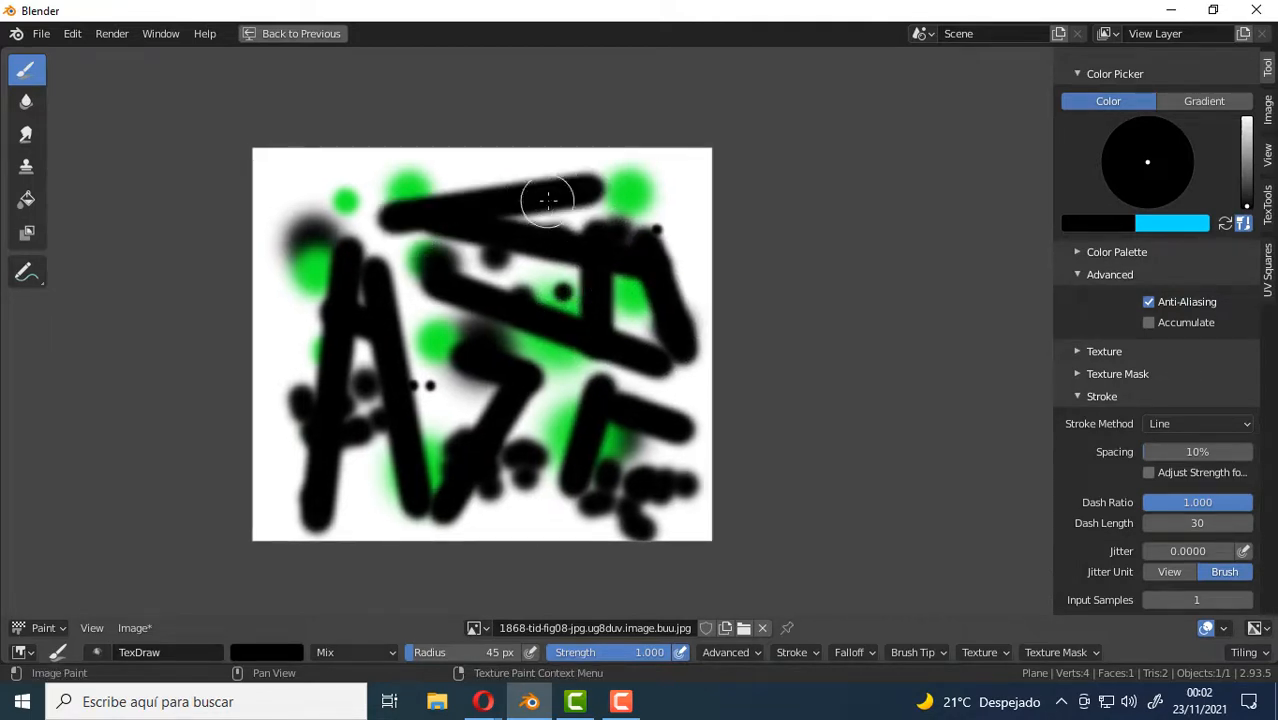
Cover the whole image with white using the Fill tool.
{"action": "left_click", "coordinate": [29, 199]}
{"action": "left_click", "coordinate": [480, 288]}
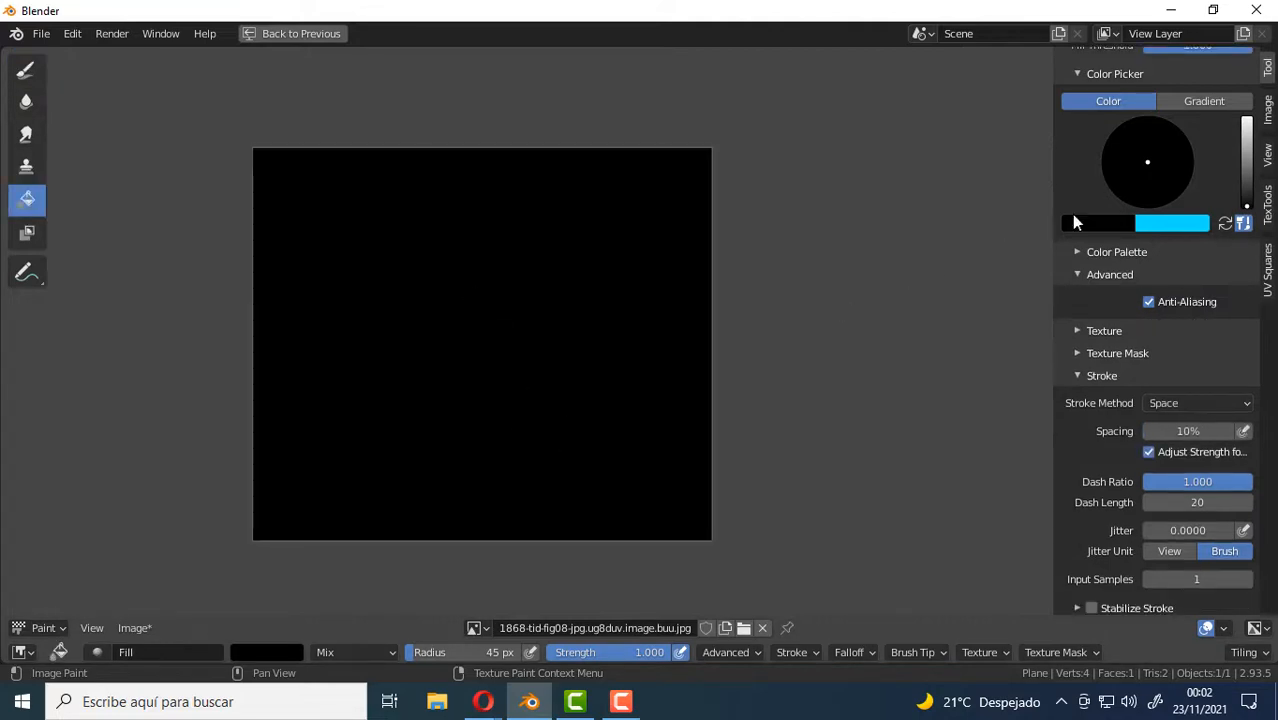
{"action": "left_click", "coordinate": [1246, 120]}
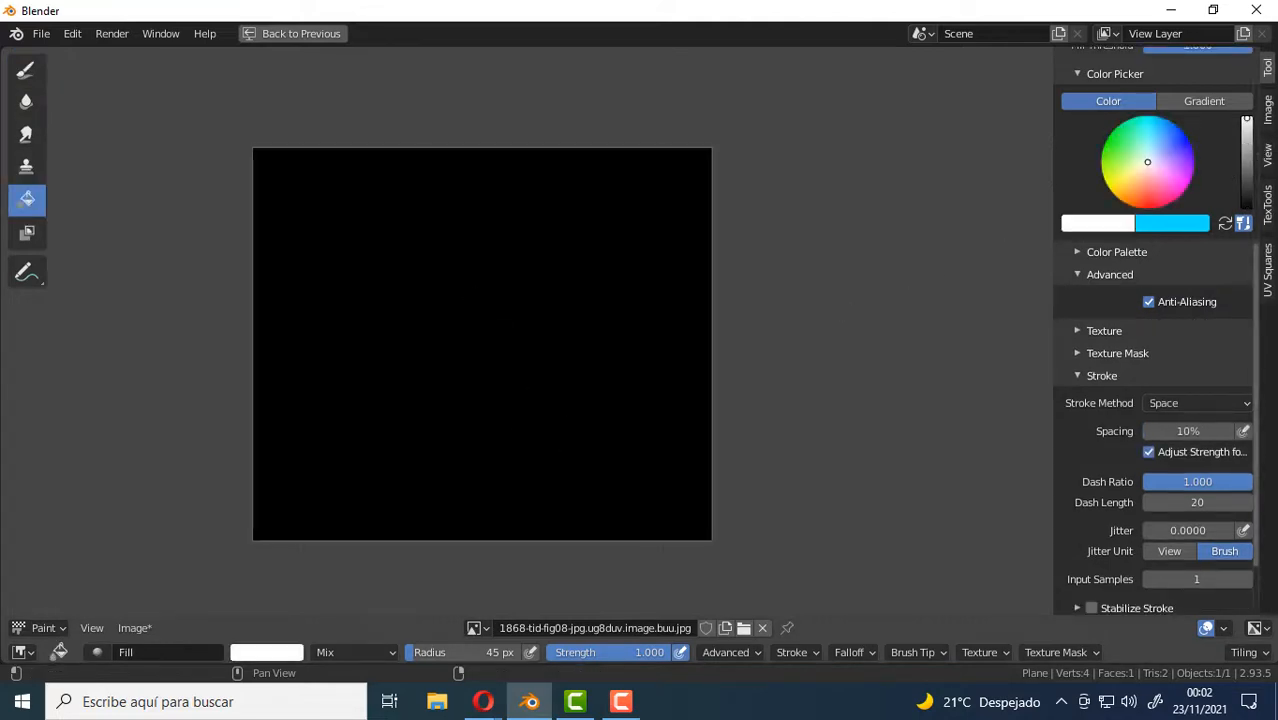
{"action": "left_click", "coordinate": [679, 217]}
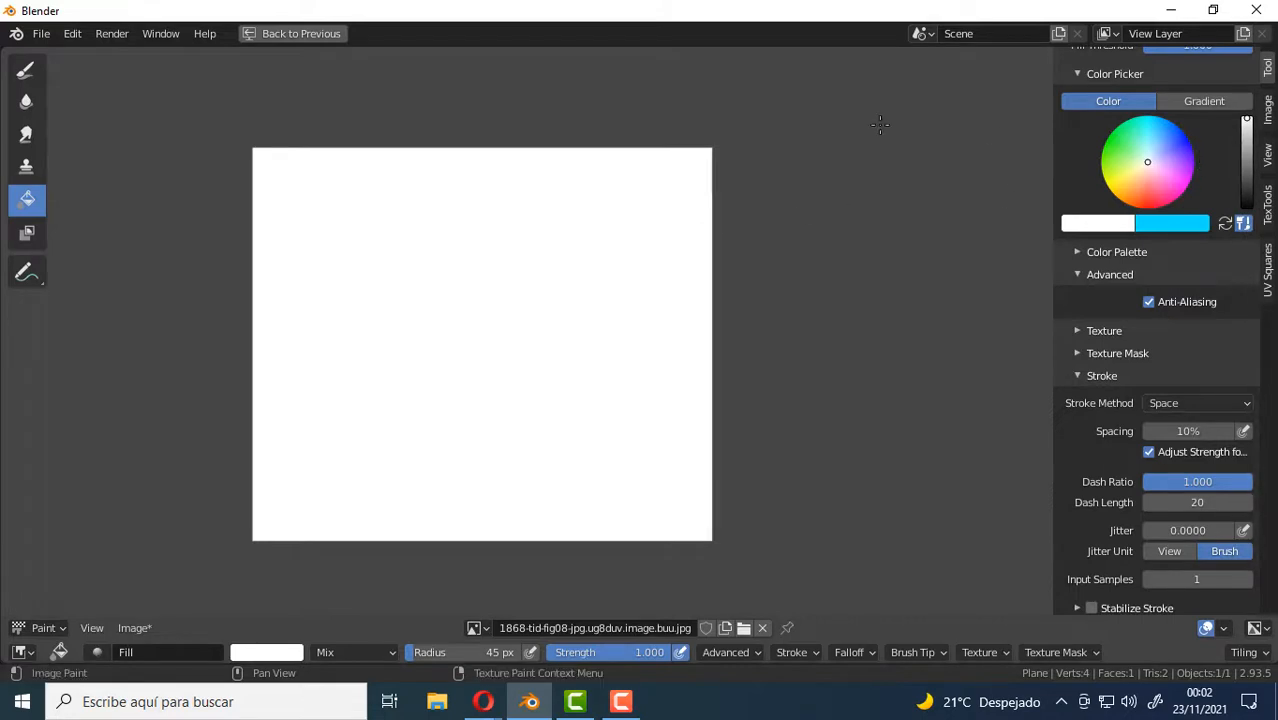
Return to the Draw brush, choose a pure blue colour and reduce the brush radius to 14 px.
{"action": "left_click", "coordinate": [18, 70]}
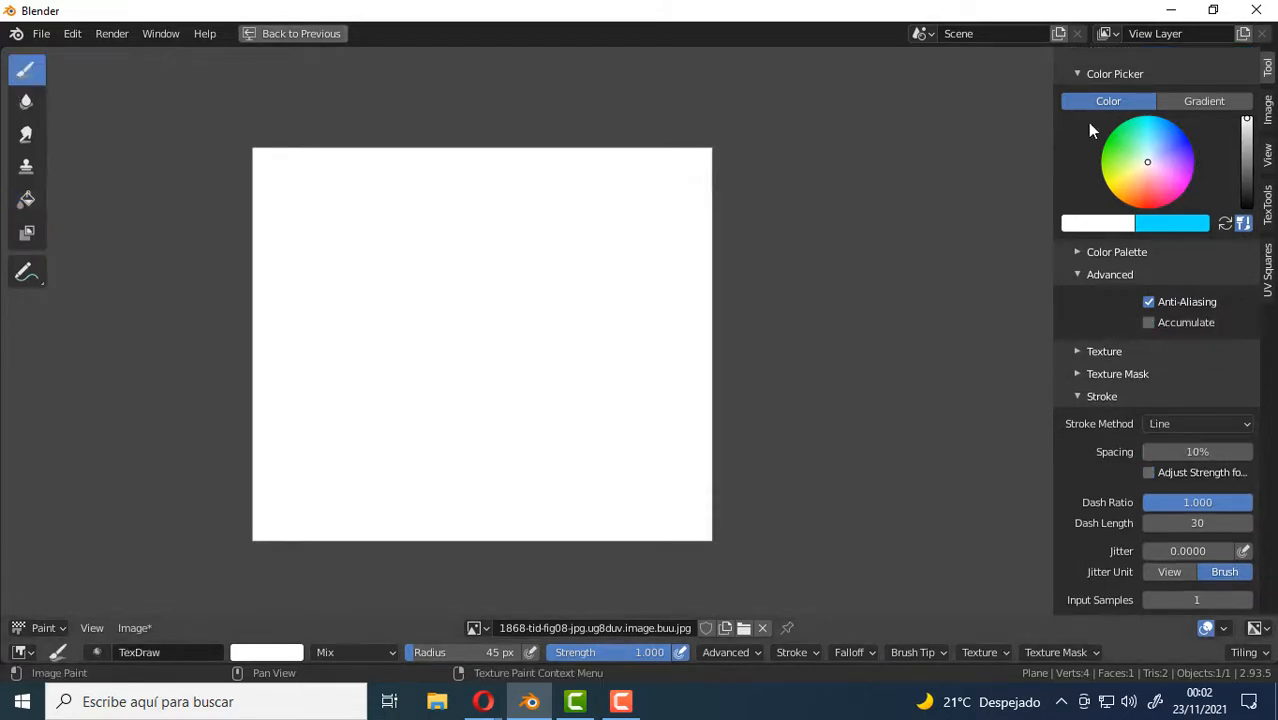
{"action": "left_click", "coordinate": [1187, 145]}
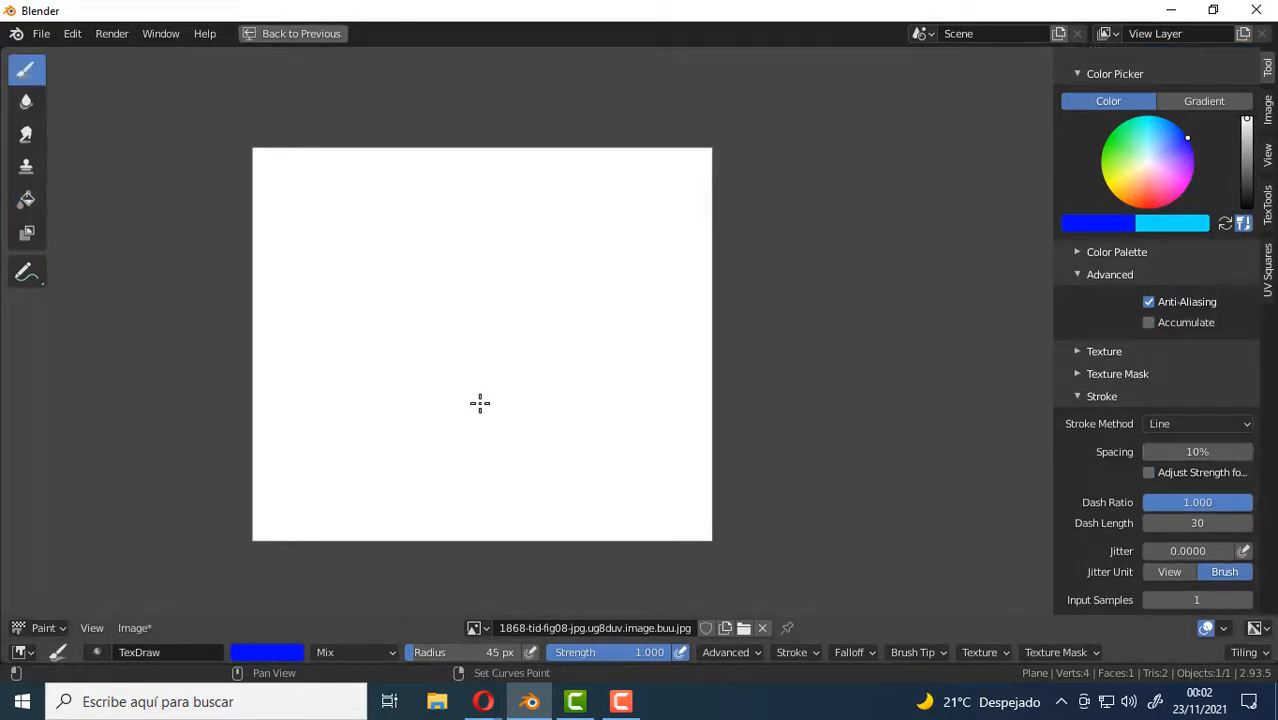
{"action": "scroll", "coordinate": [536, 343], "scroll_direction": "up", "scroll_amount": 2}
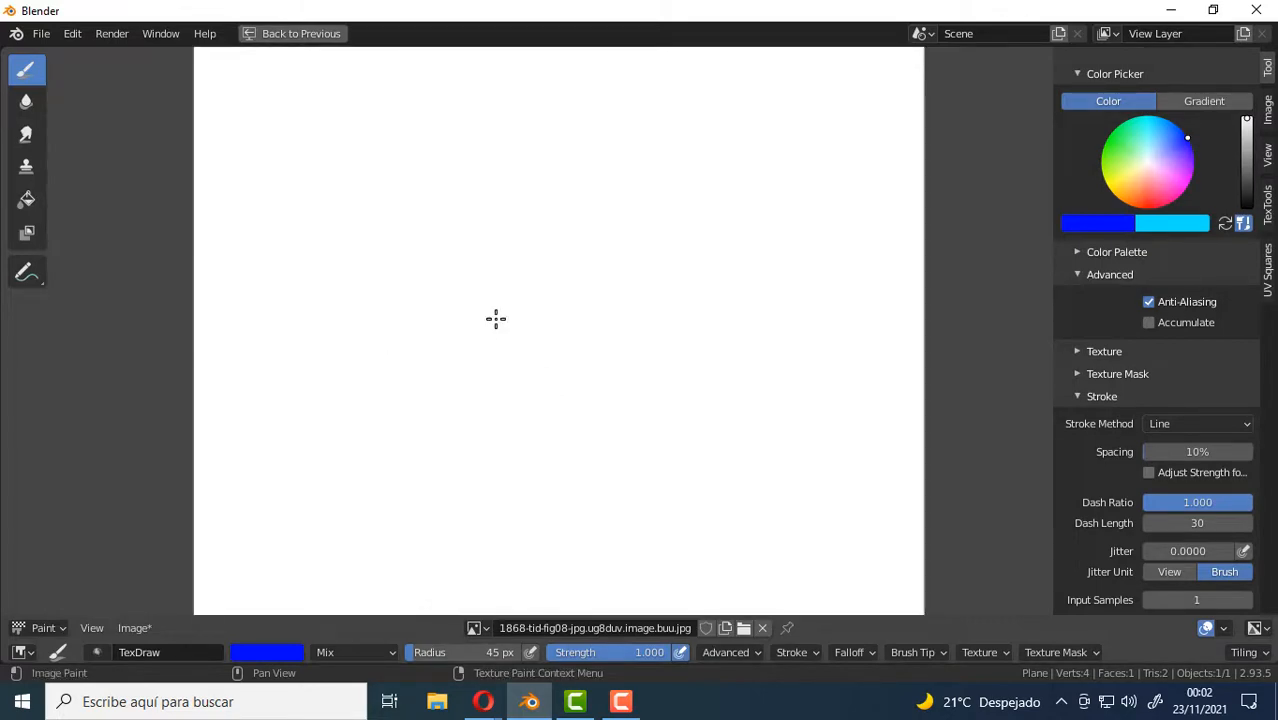
{"action": "key", "text": "f"}
{"action": "left_click", "coordinate": [405, 244]}
Paint six straight blue lines, two crossing on the image's left side and four spread over the rest.
{"action": "left_click_drag", "start_coordinate": [320, 209], "coordinate": [408, 548]}
{"action": "left_click_drag", "start_coordinate": [250, 472], "coordinate": [460, 410]}
{"action": "left_click_drag", "start_coordinate": [572, 444], "coordinate": [800, 572]}
{"action": "left_click_drag", "start_coordinate": [873, 541], "coordinate": [883, 265]}
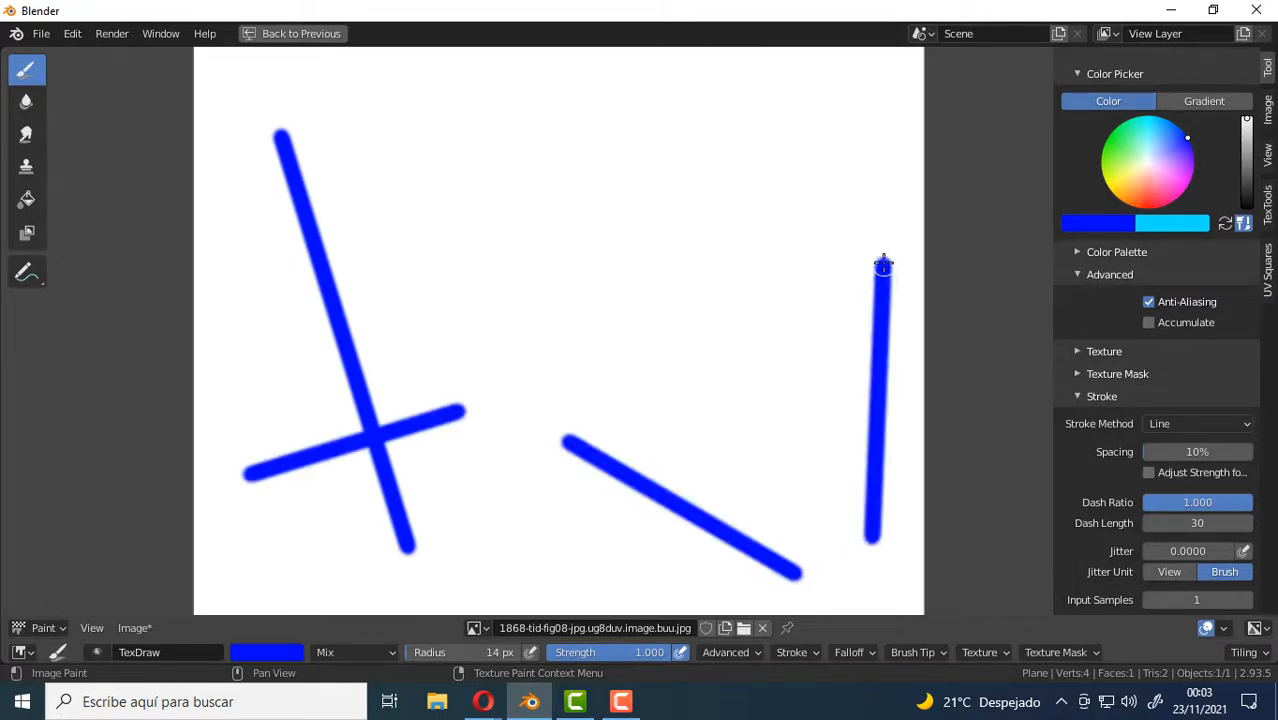
{"action": "left_click_drag", "start_coordinate": [852, 177], "coordinate": [702, 88]}
{"action": "left_click_drag", "start_coordinate": [474, 87], "coordinate": [450, 88]}
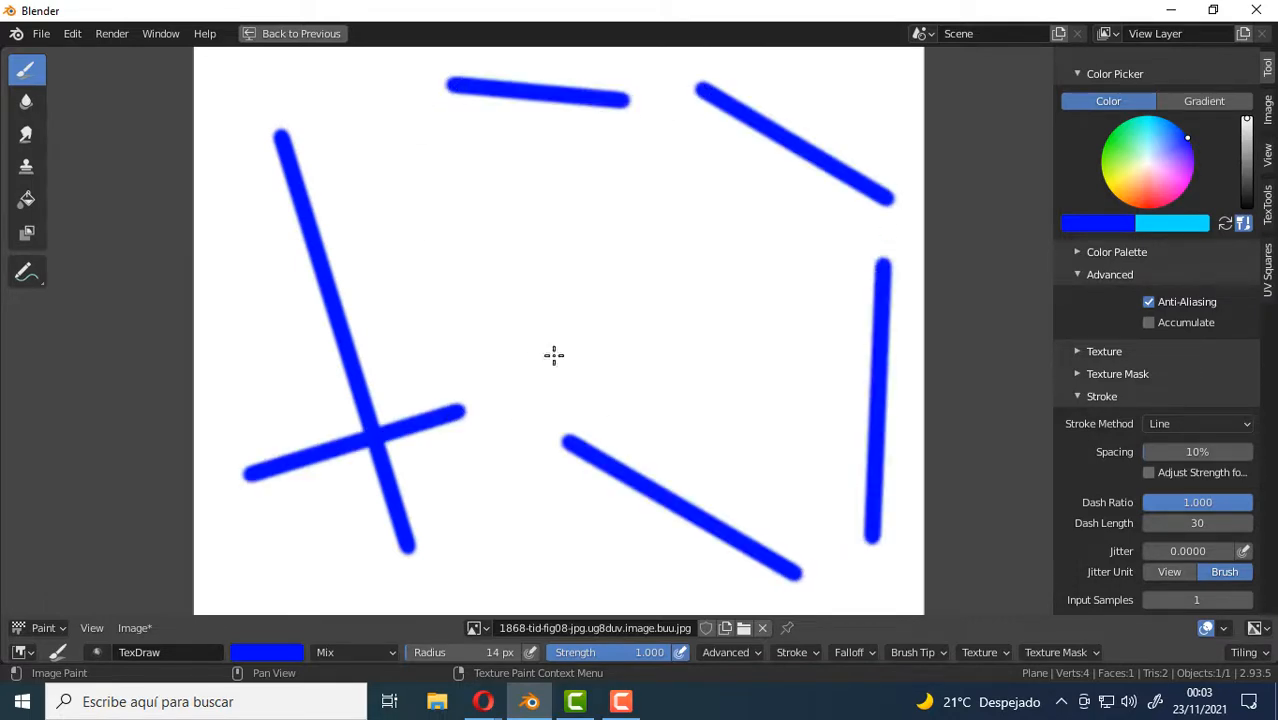
Fill the whole image with a very pale pink to clear the blue lines.
{"action": "scroll", "coordinate": [621, 386], "scroll_direction": "down", "scroll_amount": 2}
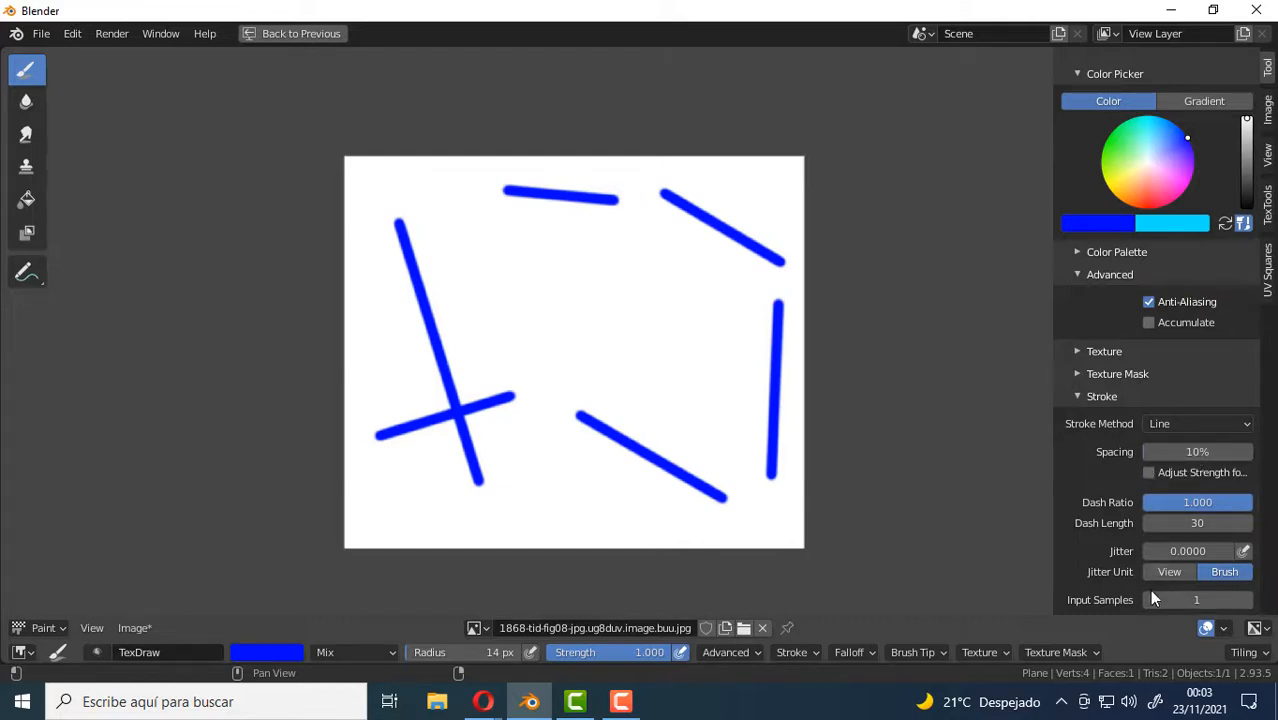
{"action": "left_click", "coordinate": [1242, 427]}
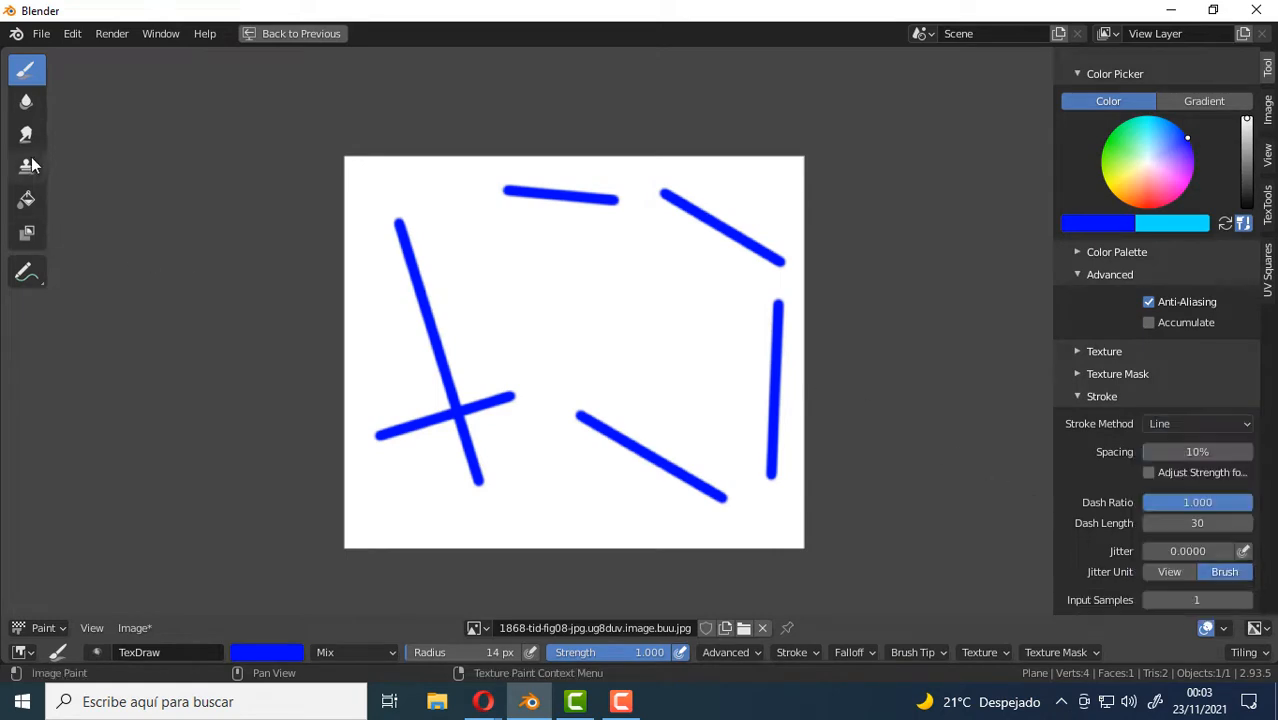
{"action": "left_click", "coordinate": [27, 204]}
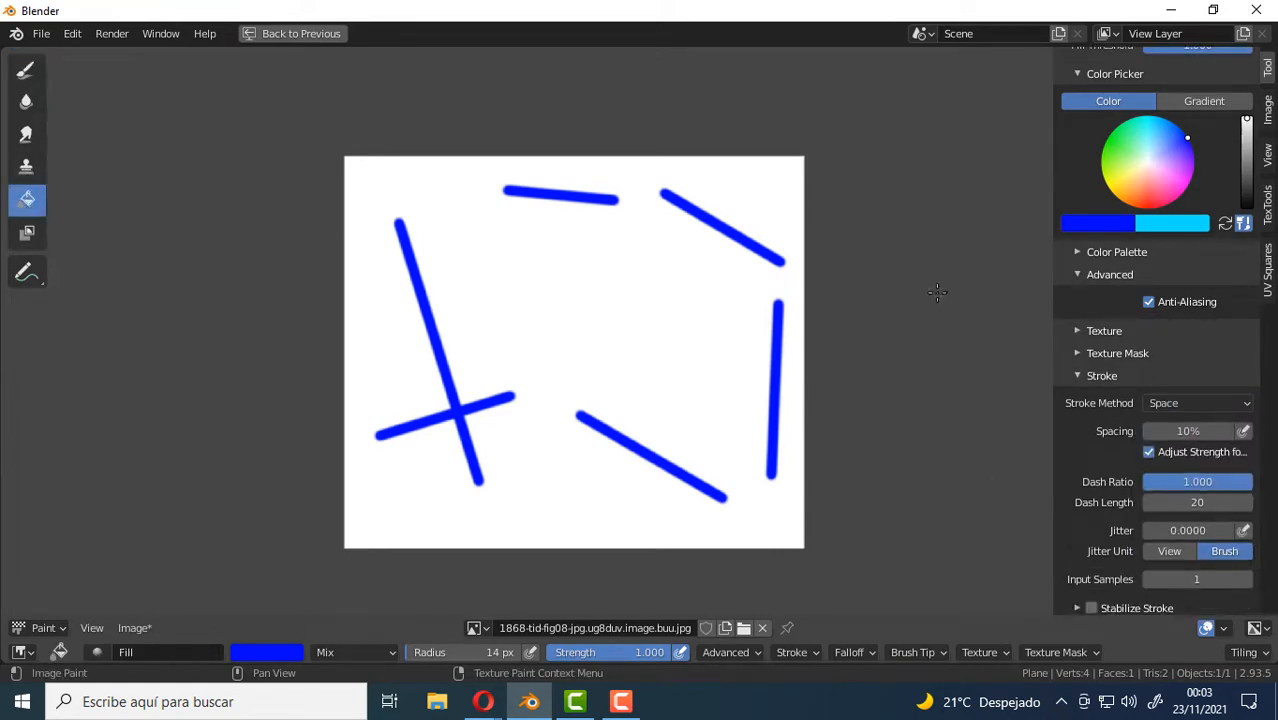
{"action": "left_click", "coordinate": [279, 650]}
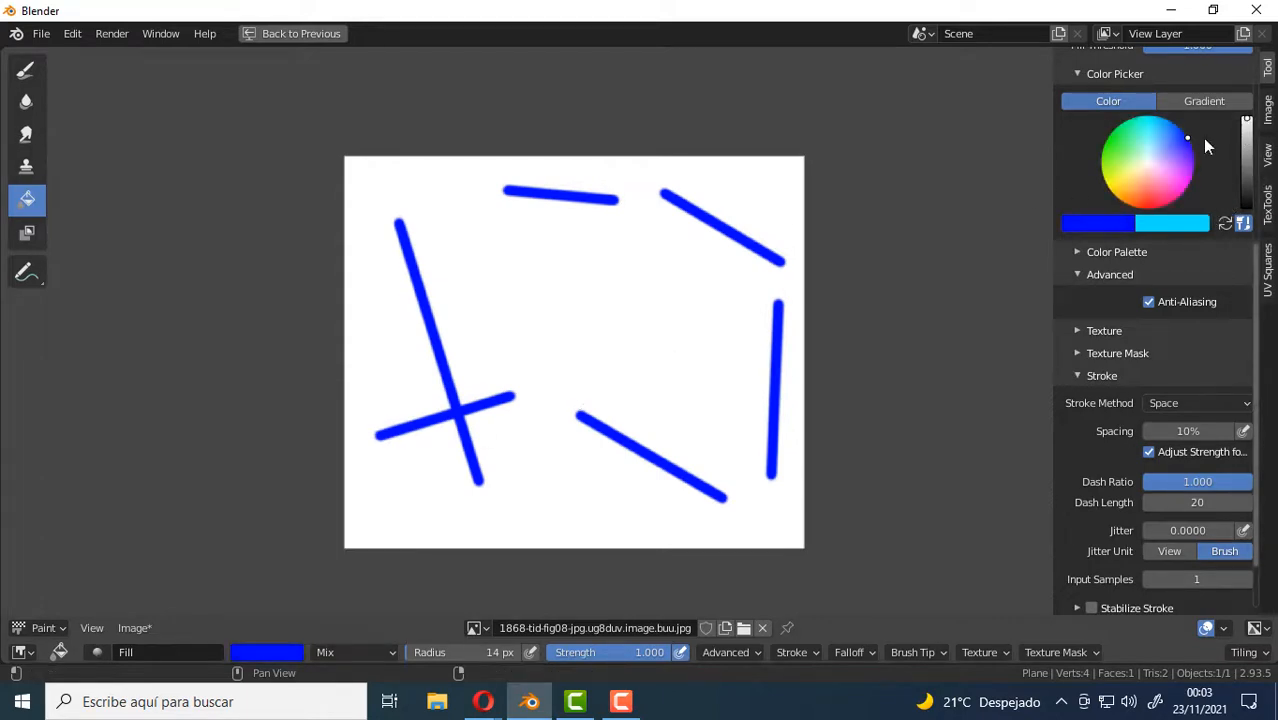
{"action": "left_click", "coordinate": [1150, 166]}
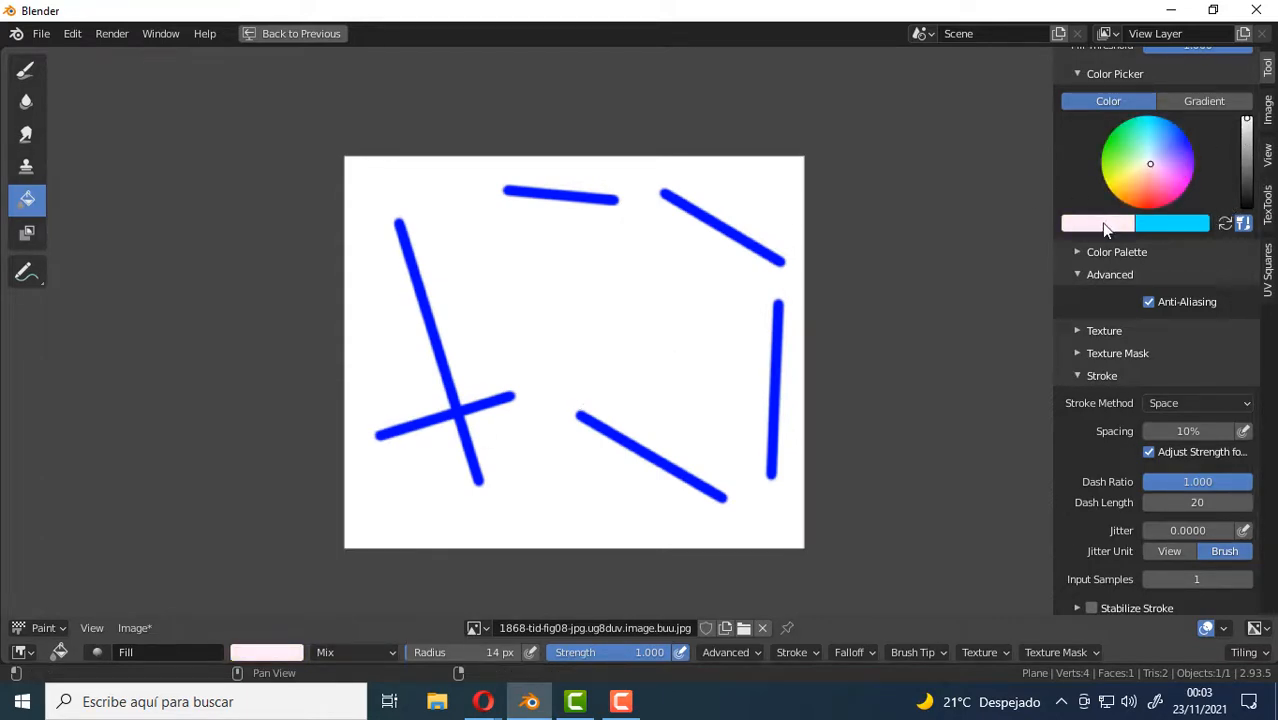
{"action": "left_click", "coordinate": [565, 274]}
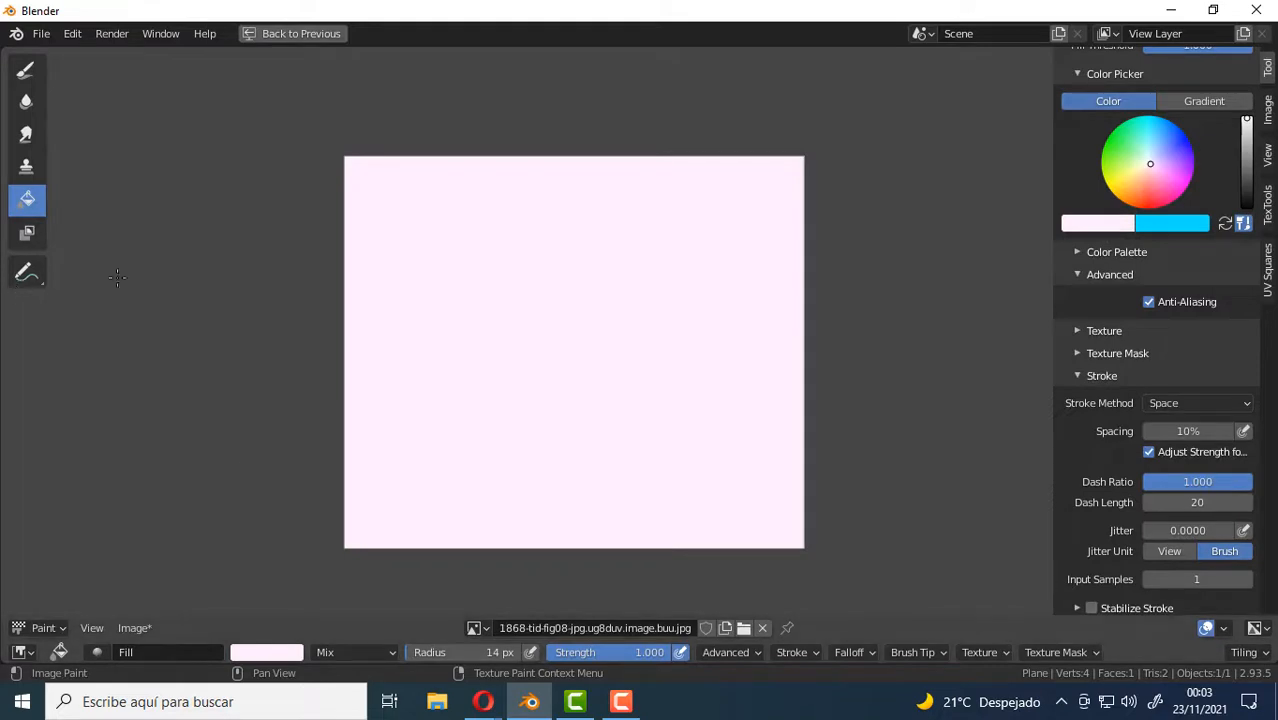
Return to the Draw brush, set its colour to black and switch the stroke method to Curve.
{"action": "left_click", "coordinate": [26, 69]}
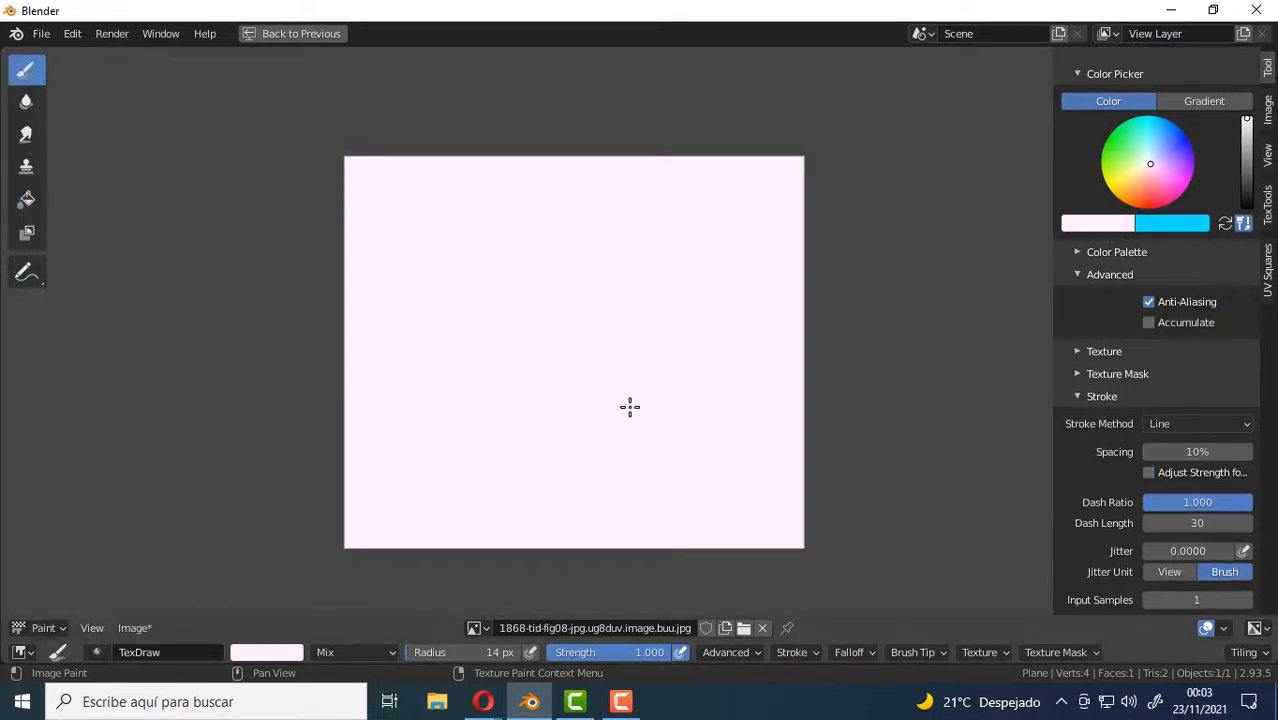
{"action": "left_click_drag", "start_coordinate": [1247, 130], "coordinate": [1247, 208]}
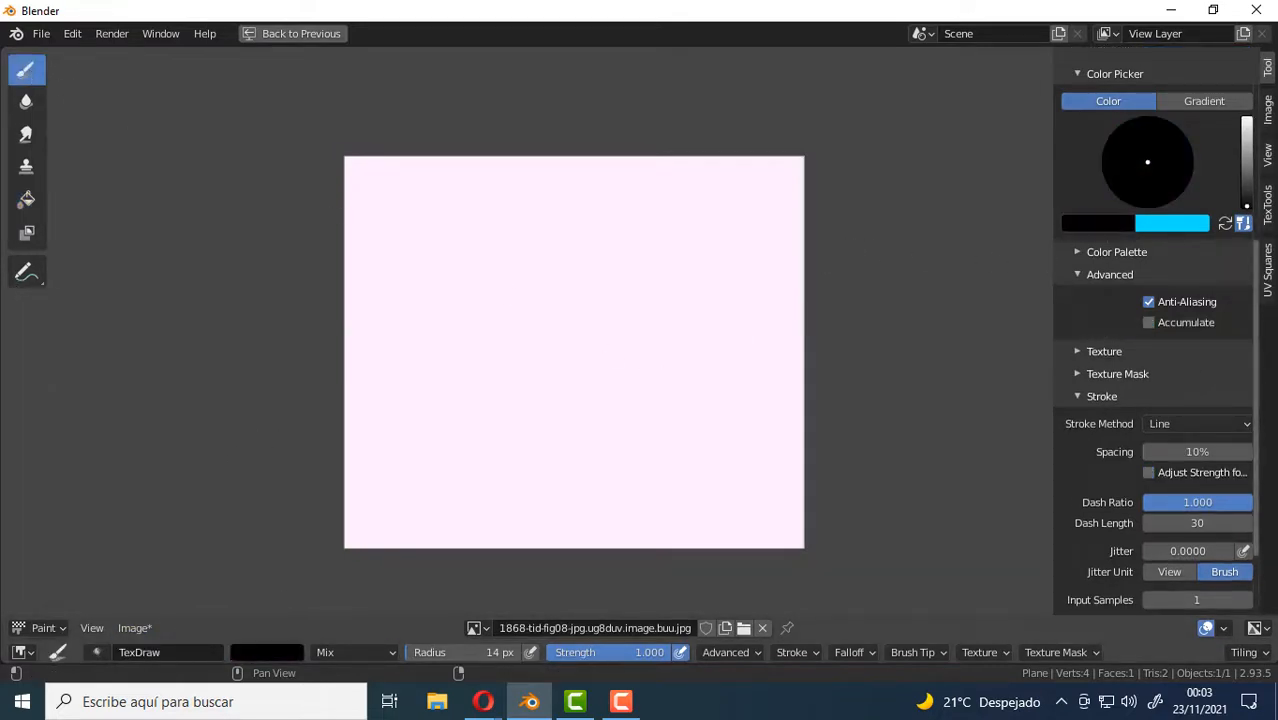
{"action": "scroll", "coordinate": [622, 394], "scroll_direction": "up", "scroll_amount": 1}
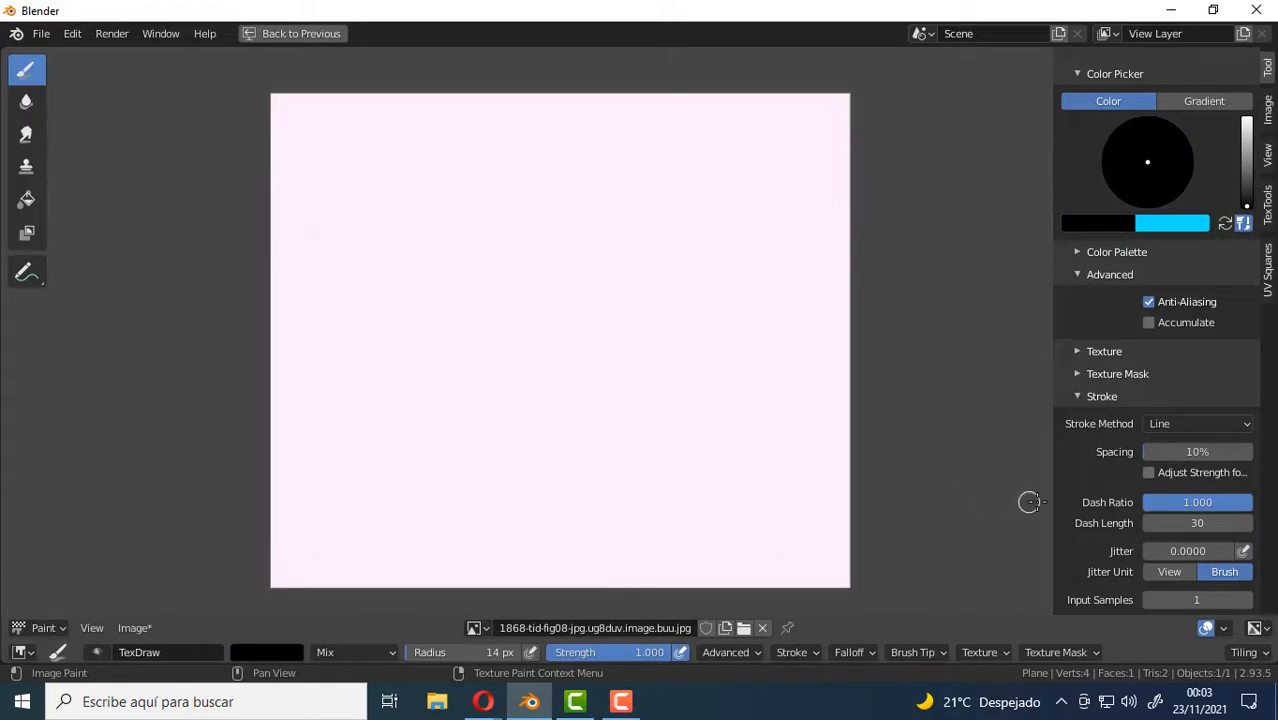
{"action": "left_click", "coordinate": [1246, 425]}
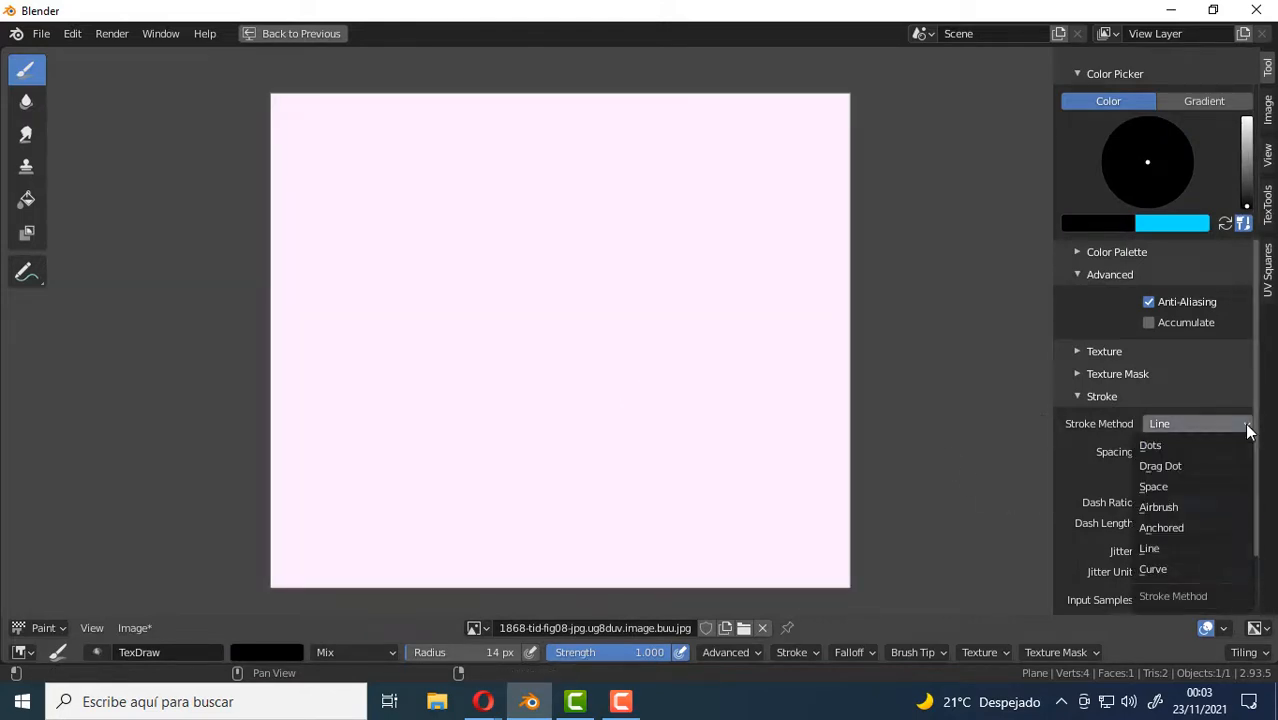
{"action": "left_click", "coordinate": [1165, 563]}
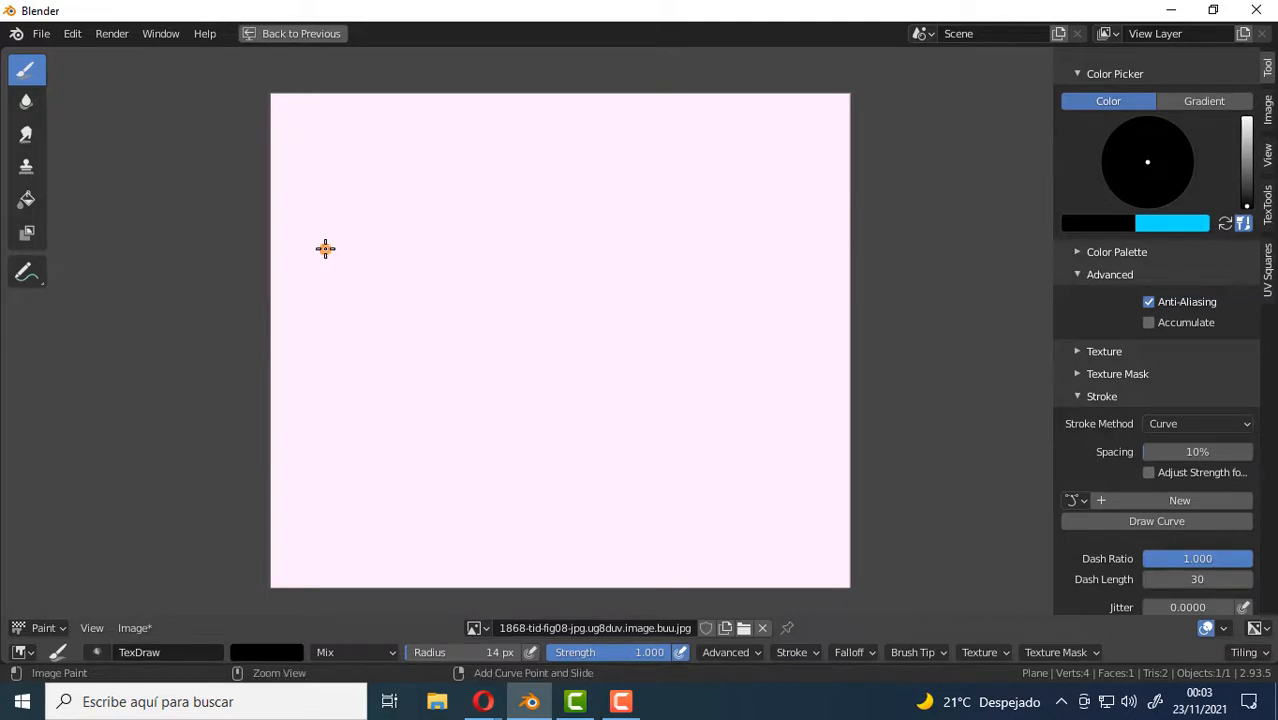
Start a paint curve with two smooth points down the image's left side, followed by five corner points bending up toward its upper centre.
{"action": "mouse_move", "coordinate": [325, 248]}
{"action": "right_mouse_down", "text": "ctrl"}
{"action": "mouse_move", "coordinate": [317, 291]}
{"action": "mouse_move", "coordinate": [285, 334]}
{"action": "mouse_move", "coordinate": [295, 326]}
{"action": "right_mouse_up", "text": "ctrl"}
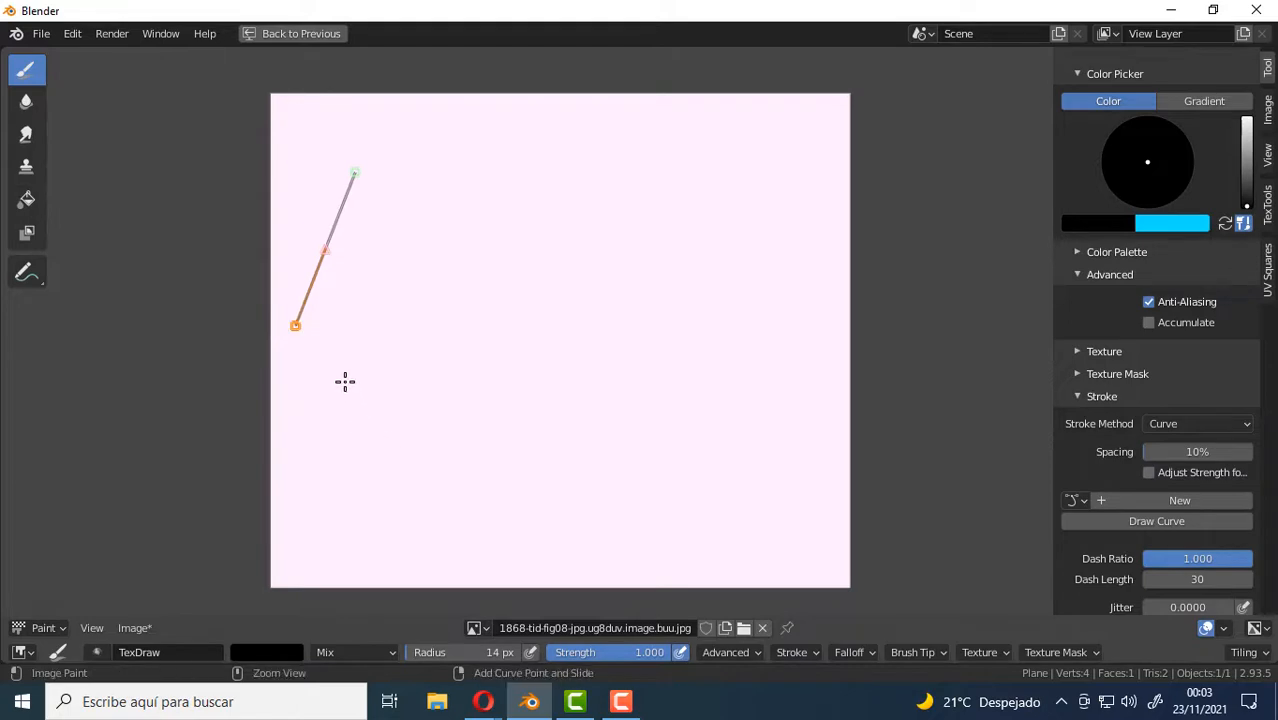
{"action": "mouse_move", "coordinate": [343, 408]}
{"action": "right_mouse_down", "text": "ctrl"}
{"action": "mouse_move", "coordinate": [393, 453]}
{"action": "mouse_move", "coordinate": [379, 460]}
{"action": "mouse_move", "coordinate": [399, 443]}
{"action": "mouse_move", "coordinate": [428, 356]}
{"action": "mouse_move", "coordinate": [428, 451]}
{"action": "mouse_move", "coordinate": [385, 431]}
{"action": "mouse_move", "coordinate": [385, 451]}
{"action": "mouse_move", "coordinate": [402, 435]}
{"action": "mouse_move", "coordinate": [399, 450]}
{"action": "right_mouse_up", "text": "ctrl"}
{"action": "right_click", "coordinate": [517, 417], "text": "ctrl"}
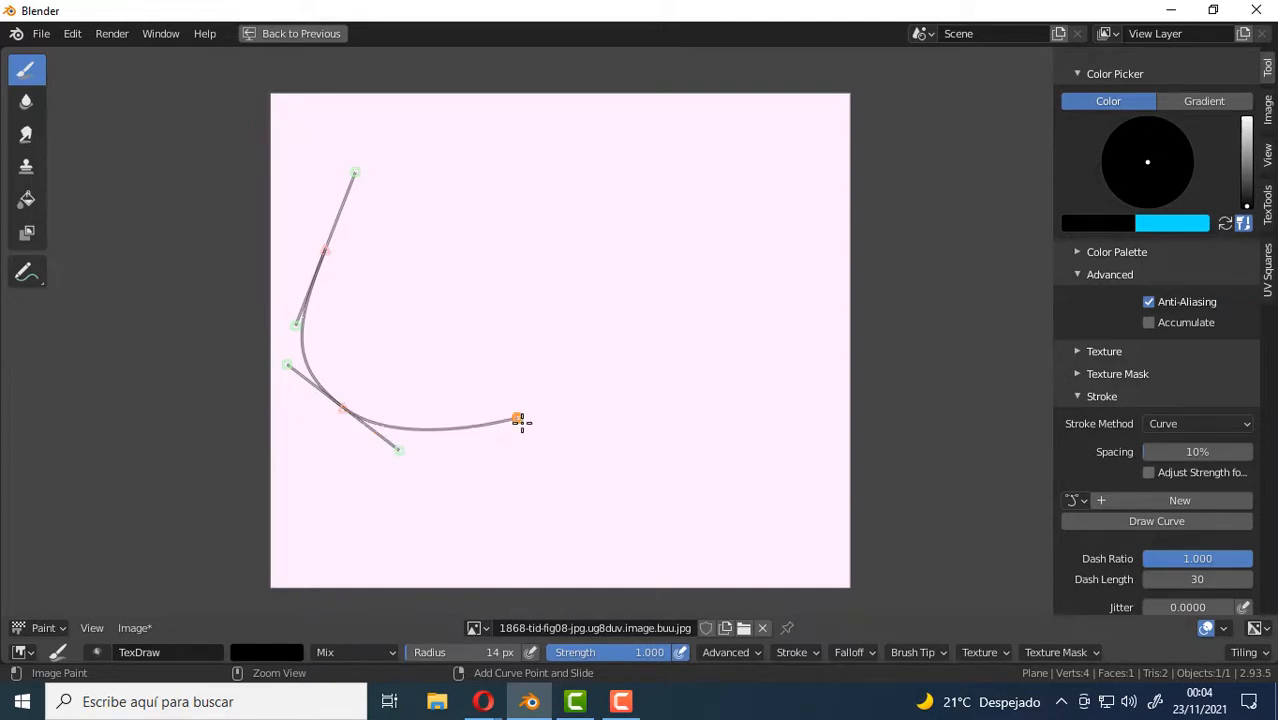
{"action": "right_click", "coordinate": [441, 349], "text": "ctrl"}
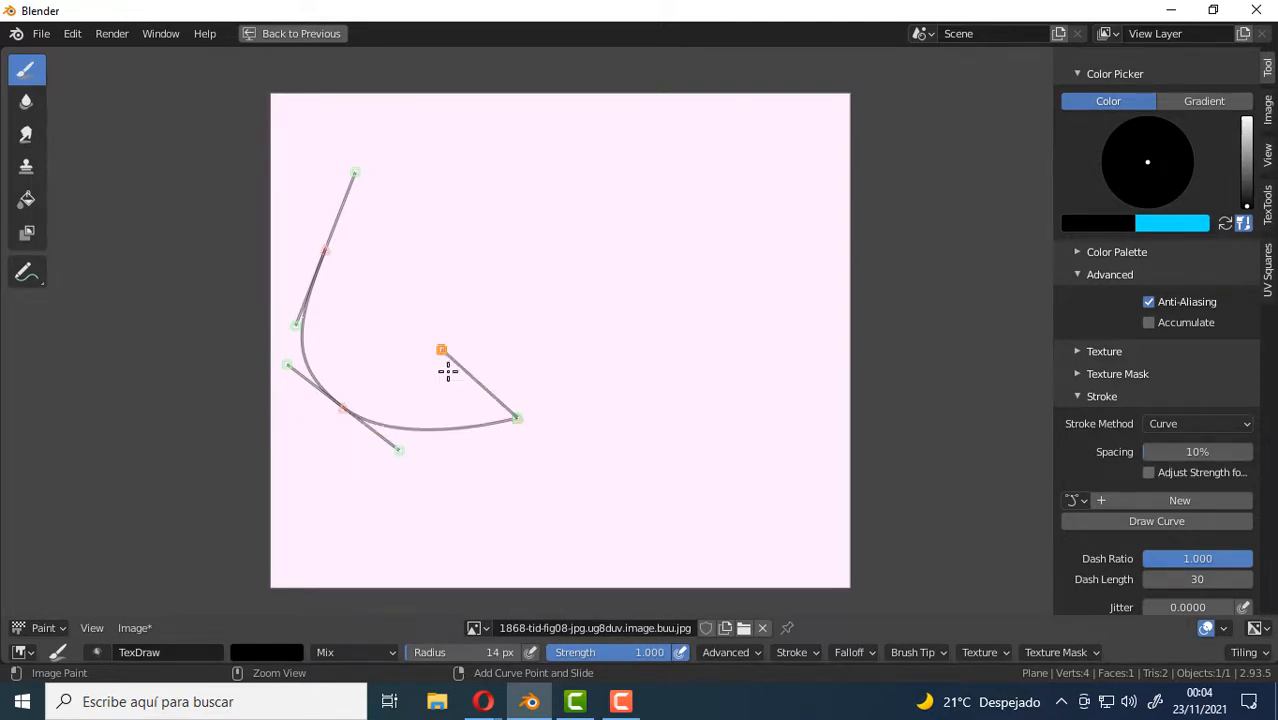
{"action": "right_click", "coordinate": [439, 288], "text": "ctrl"}
{"action": "right_click", "coordinate": [500, 232], "text": "ctrl"}
{"action": "right_click", "coordinate": [592, 230], "text": "ctrl"}
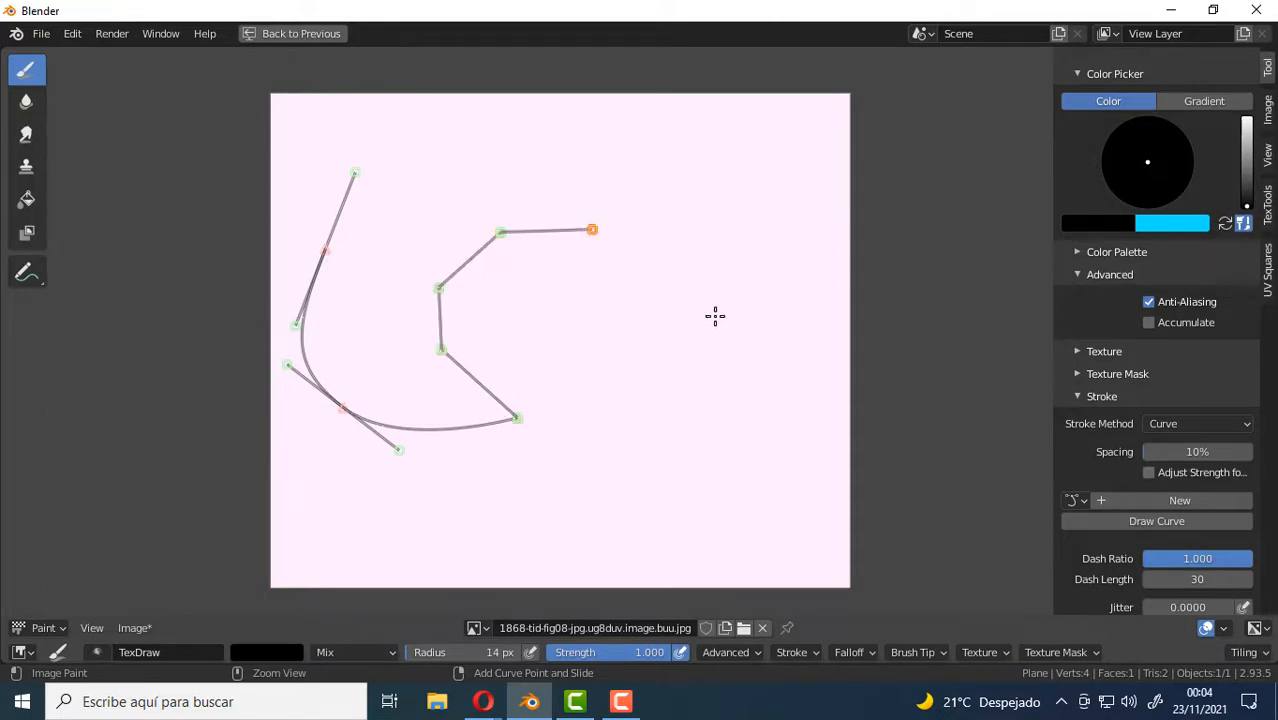
Extend the paint curve with eight smooth points, dipping on the right, rising along the right edge and running back across the top.
{"action": "right_click_drag", "start_coordinate": [671, 272], "coordinate": [689, 366], "text": "ctrl"}
{"action": "mouse_move", "coordinate": [671, 438]}
{"action": "right_mouse_down", "text": "ctrl"}
{"action": "mouse_move", "coordinate": [722, 487]}
{"action": "mouse_move", "coordinate": [779, 417]}
{"action": "right_mouse_up", "text": "ctrl"}
{"action": "right_click_drag", "start_coordinate": [807, 333], "coordinate": [805, 295], "text": "ctrl"}
{"action": "right_click_drag", "start_coordinate": [799, 220], "coordinate": [771, 168], "text": "ctrl"}
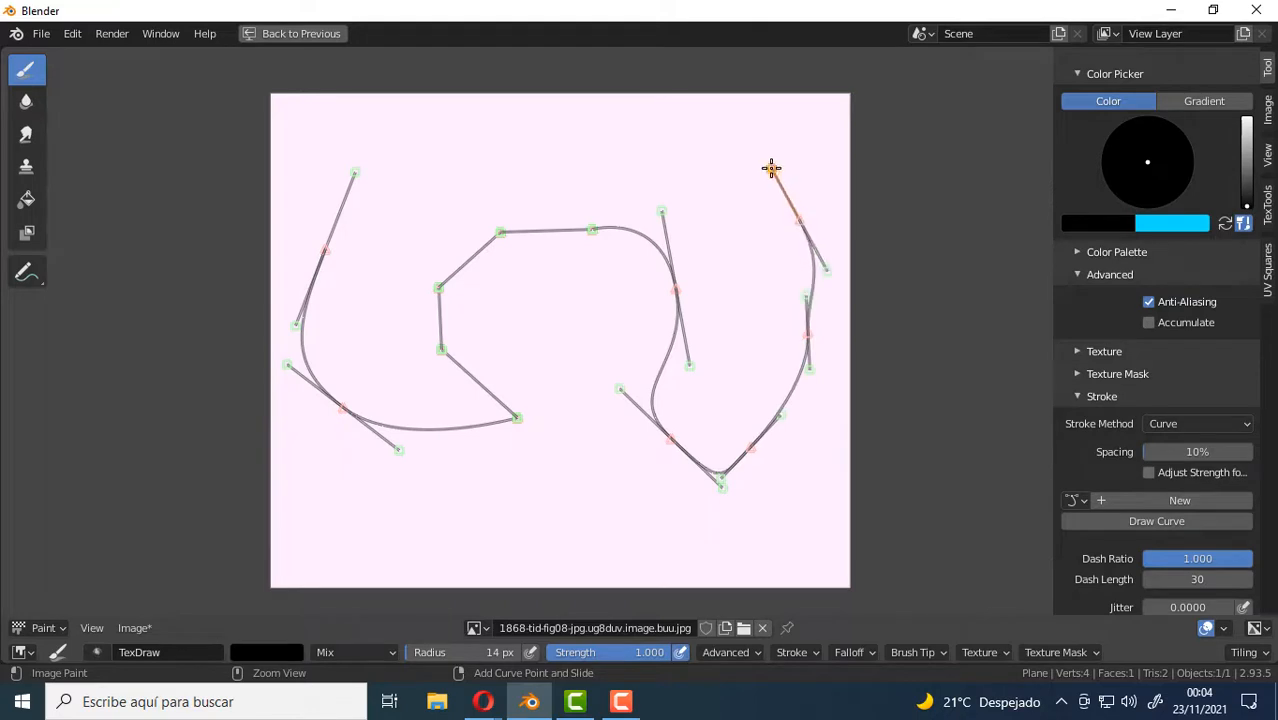
{"action": "right_click_drag", "start_coordinate": [695, 141], "coordinate": [668, 125], "text": "ctrl"}
{"action": "right_click_drag", "start_coordinate": [571, 118], "coordinate": [422, 113], "text": "ctrl"}
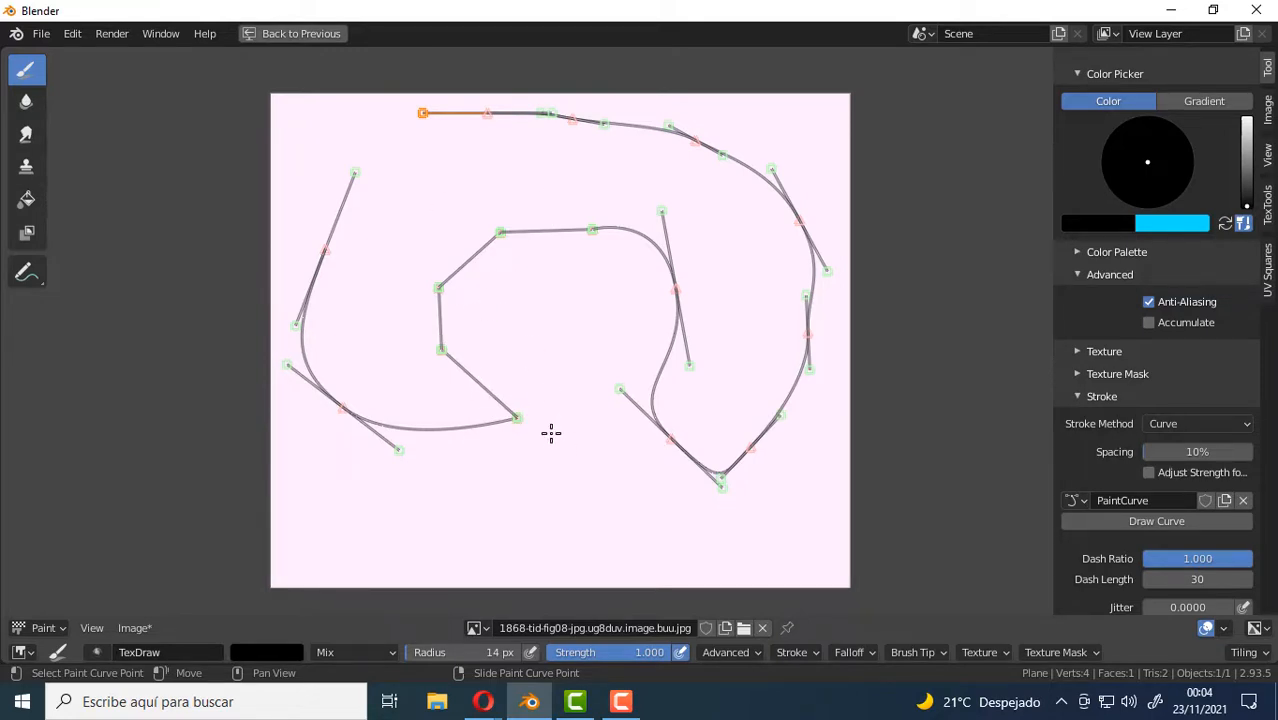
Paint a black stroke along the whole curve and undo it.
{"action": "key", "text": "Return"}
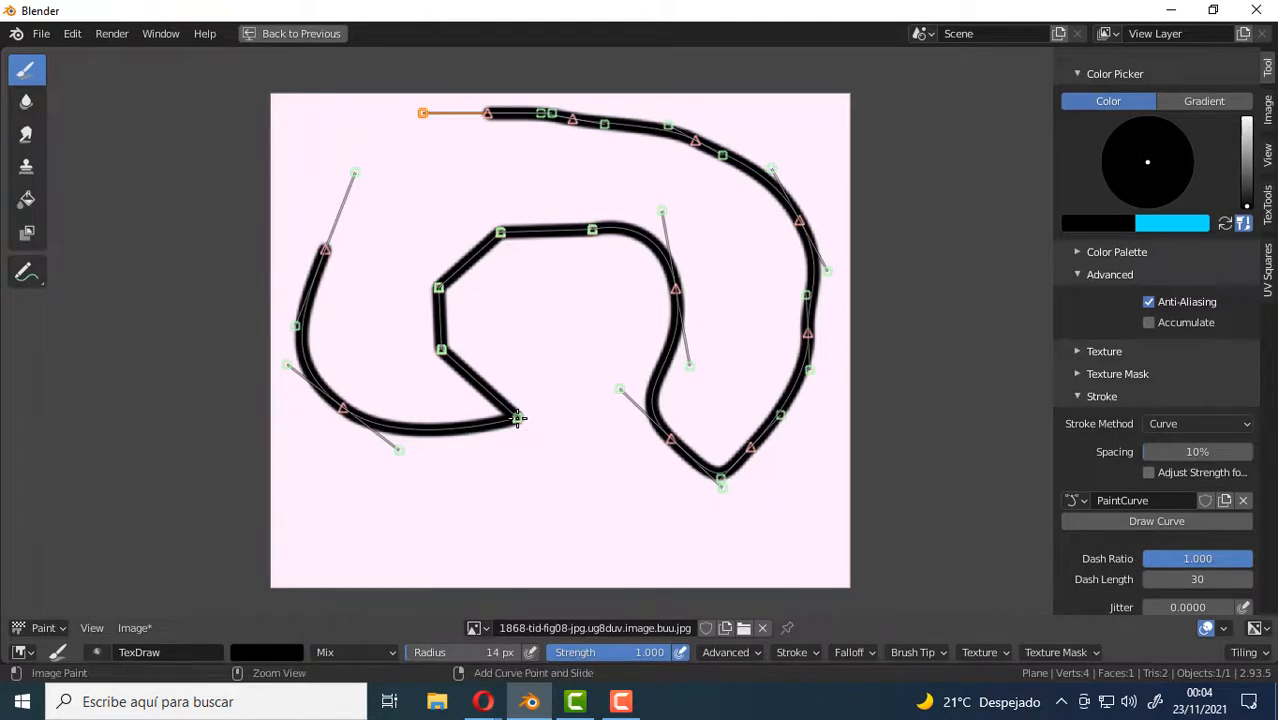
{"action": "key", "text": "ctrl+z"}
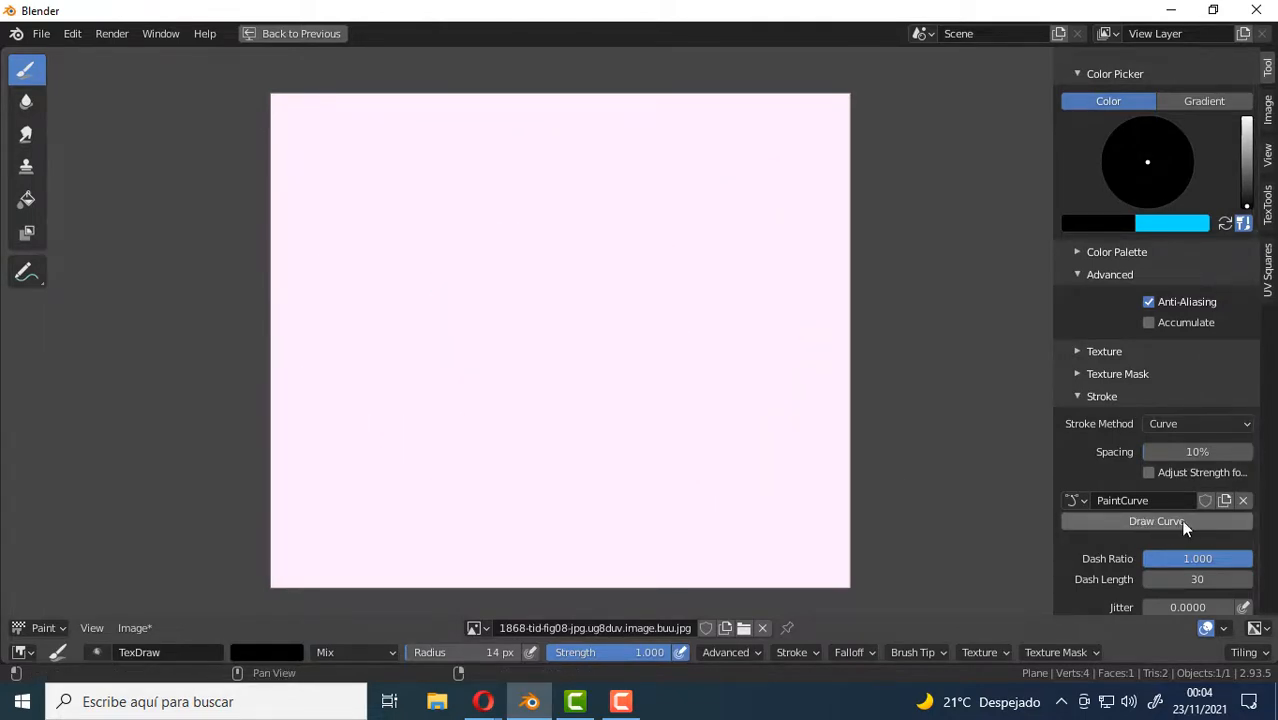
{"action": "left_click", "coordinate": [1180, 520]}
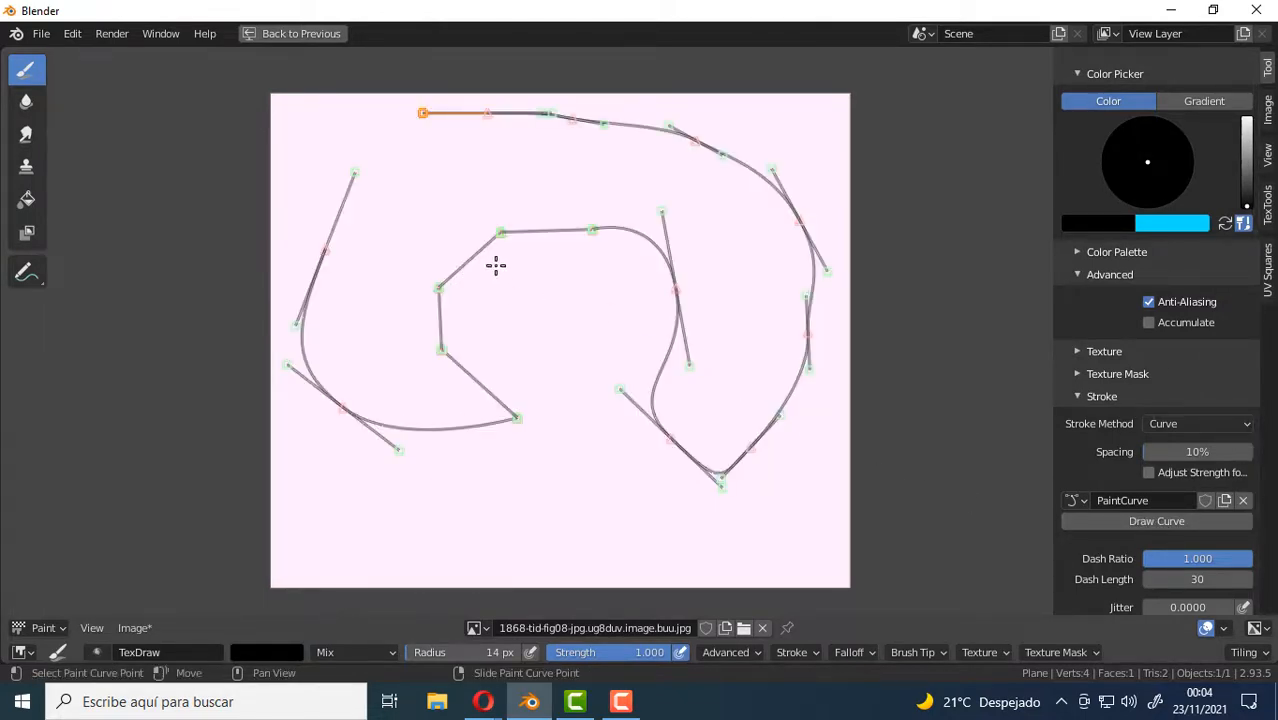
Examine how the paint curve sits over the image at different zoom levels.
{"action": "scroll", "coordinate": [620, 206], "scroll_direction": "up", "scroll_amount": 3}
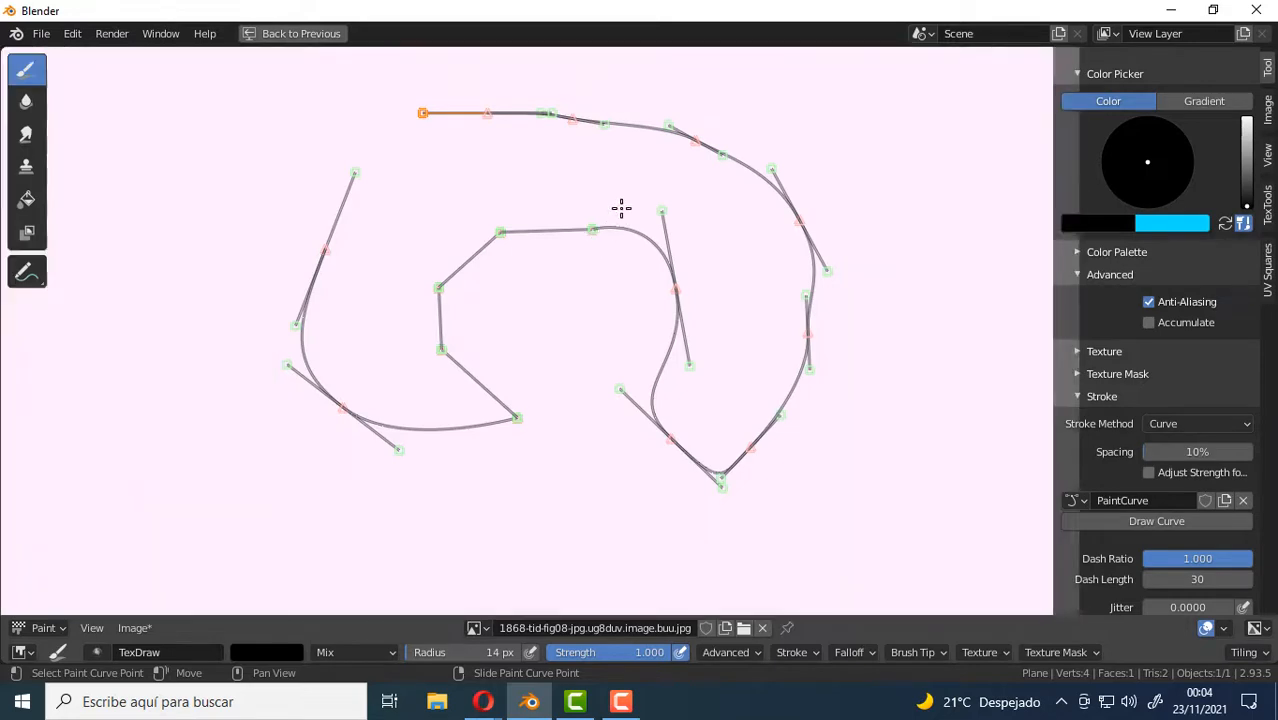
{"action": "scroll", "coordinate": [620, 207], "scroll_direction": "down", "scroll_amount": 2}
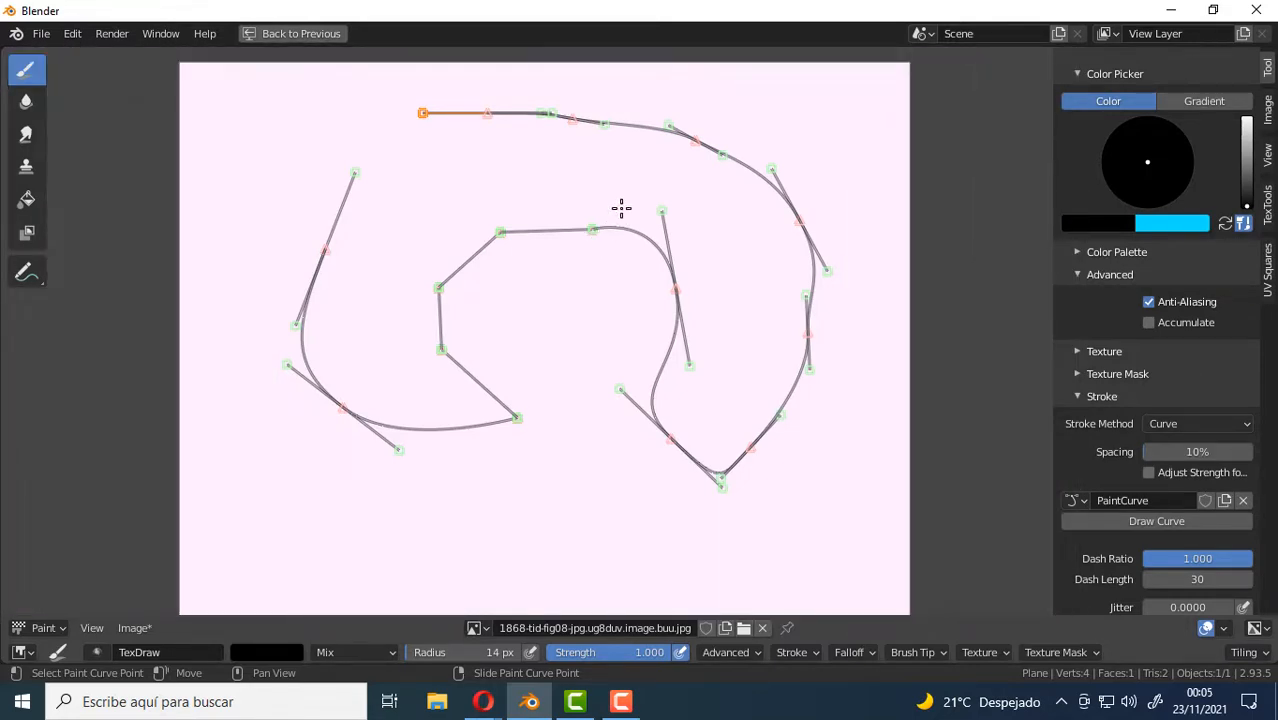
{"action": "scroll", "coordinate": [620, 207], "scroll_direction": "down", "scroll_amount": 1}
{"action": "scroll", "coordinate": [622, 237], "scroll_direction": "up", "scroll_amount": 2}
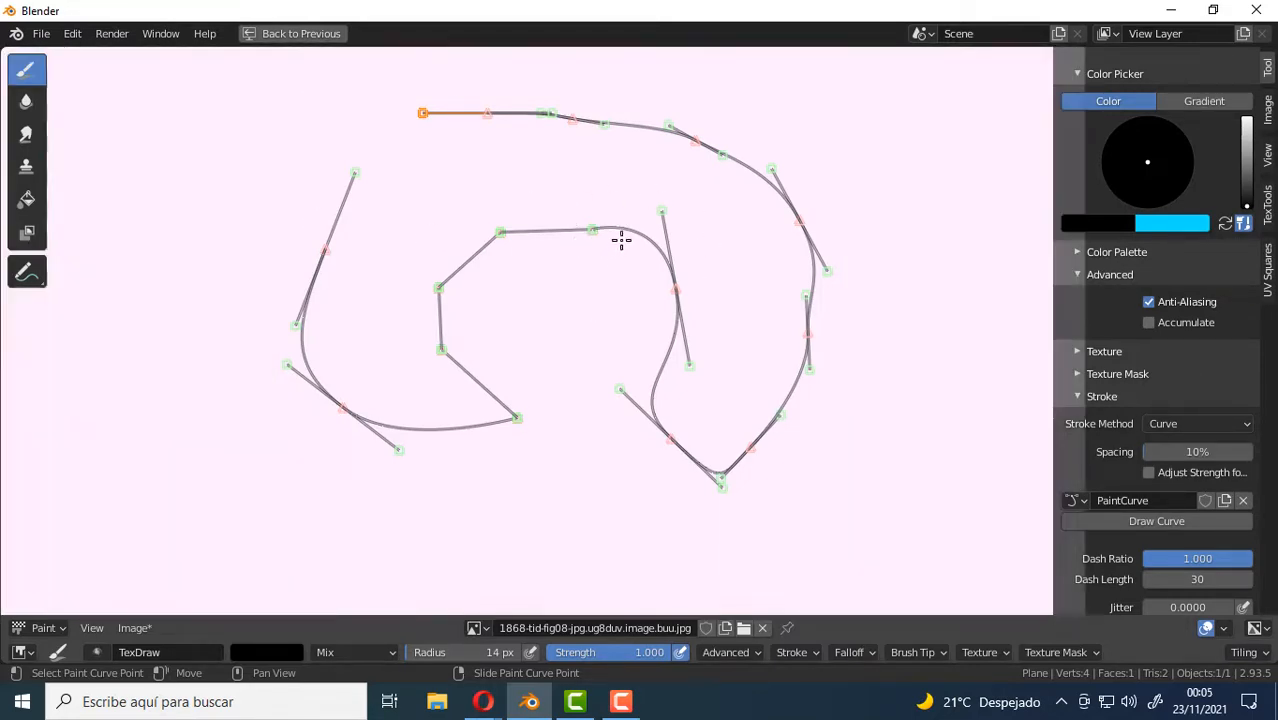
{"action": "scroll", "coordinate": [625, 217], "scroll_direction": "down", "scroll_amount": 1}
{"action": "scroll", "coordinate": [625, 217], "scroll_direction": "up", "scroll_amount": 1}
{"action": "scroll", "coordinate": [625, 217], "scroll_direction": "down", "scroll_amount": 3}
{"action": "scroll", "coordinate": [625, 217], "scroll_direction": "up", "scroll_amount": 3}
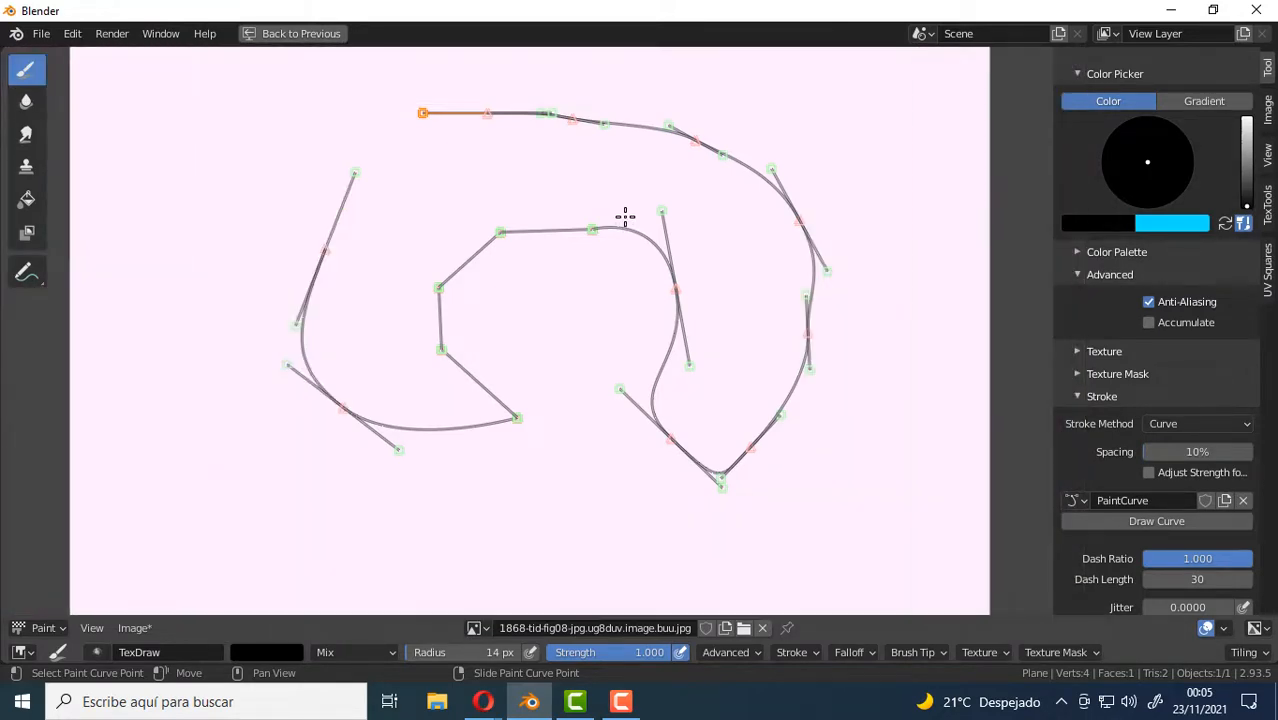
{"action": "scroll", "coordinate": [625, 217], "scroll_direction": "down", "scroll_amount": 2}
{"action": "scroll", "coordinate": [625, 217], "scroll_direction": "up", "scroll_amount": 1}
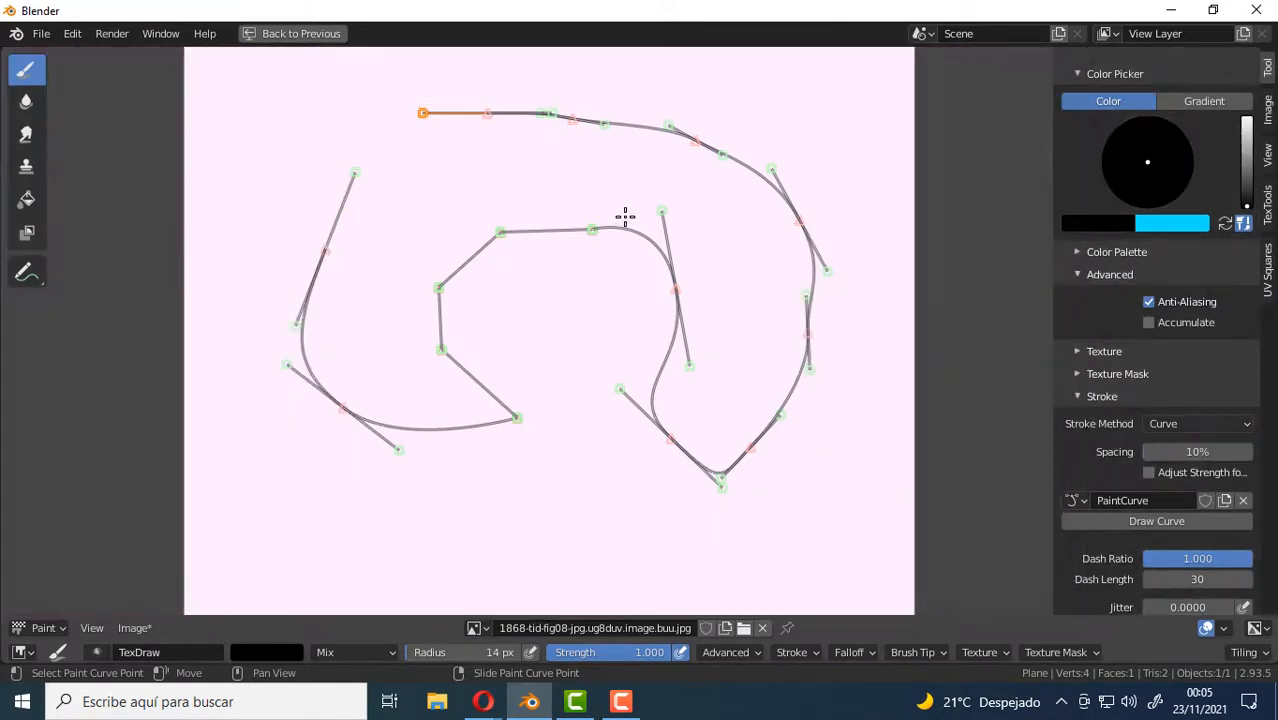
{"action": "scroll", "coordinate": [625, 217], "scroll_direction": "down", "scroll_amount": 2}
{"action": "scroll", "coordinate": [625, 217], "scroll_direction": "up", "scroll_amount": 1}
Move four of the curve's inner corner points lower to form a deep notch and a central valley.
{"action": "left_click_drag", "start_coordinate": [595, 230], "coordinate": [589, 475]}
{"action": "left_click_drag", "start_coordinate": [517, 417], "coordinate": [425, 548]}
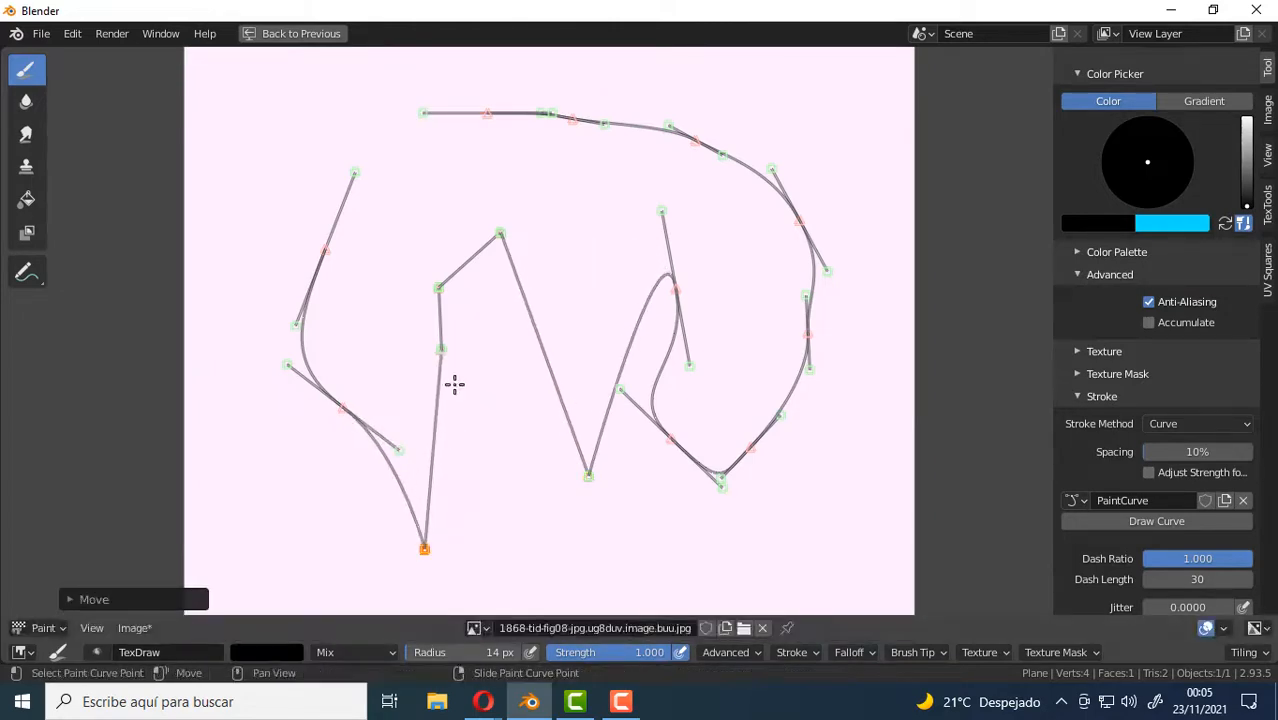
{"action": "left_click", "coordinate": [441, 356]}
{"action": "left_click_drag", "start_coordinate": [441, 368], "coordinate": [445, 500]}
{"action": "left_click_drag", "start_coordinate": [437, 288], "coordinate": [427, 379]}
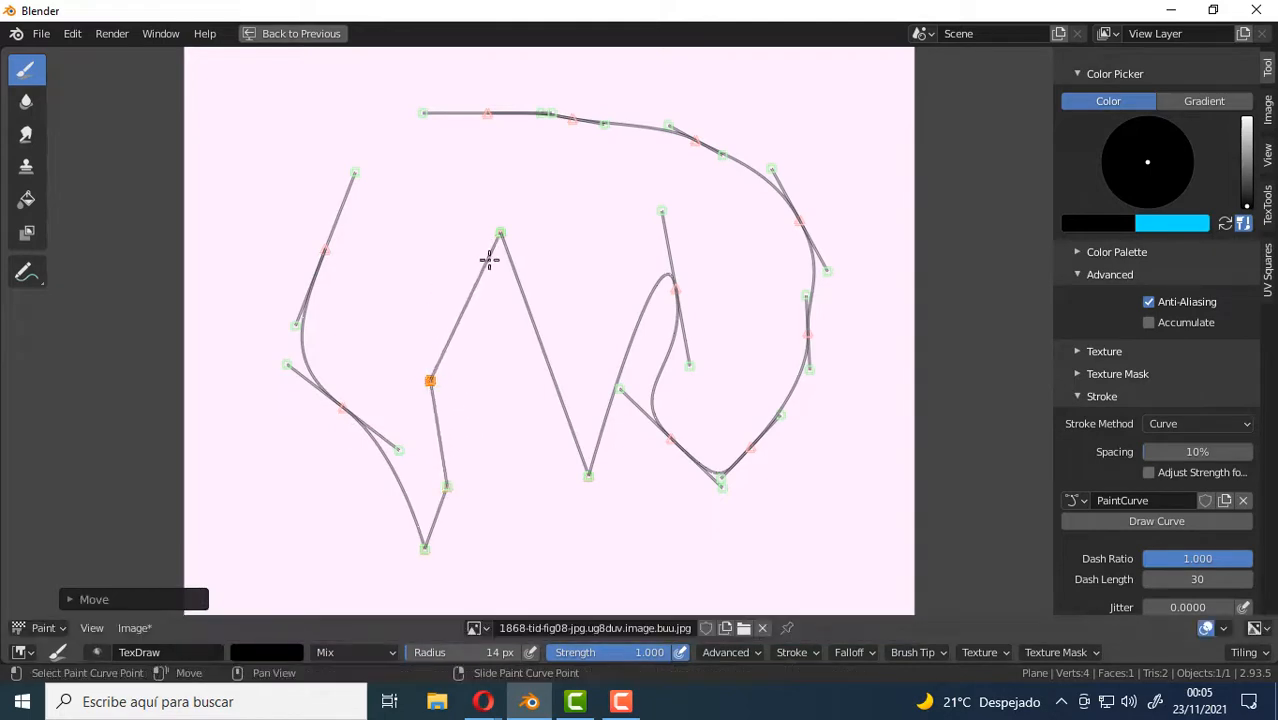
Lower the central peak point slightly and pull smooth handles out of it and out of the valley point.
{"action": "left_click_drag", "start_coordinate": [499, 236], "coordinate": [496, 283]}
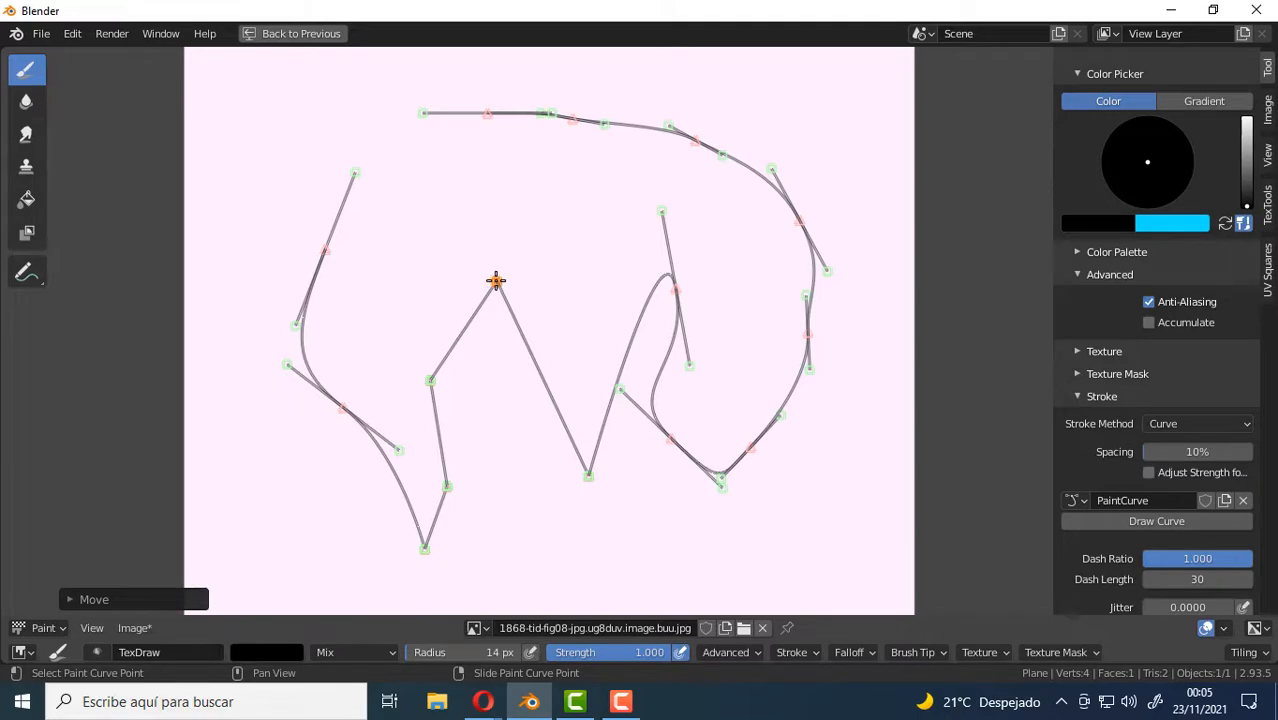
{"action": "left_click_drag", "start_coordinate": [497, 281], "coordinate": [565, 280]}
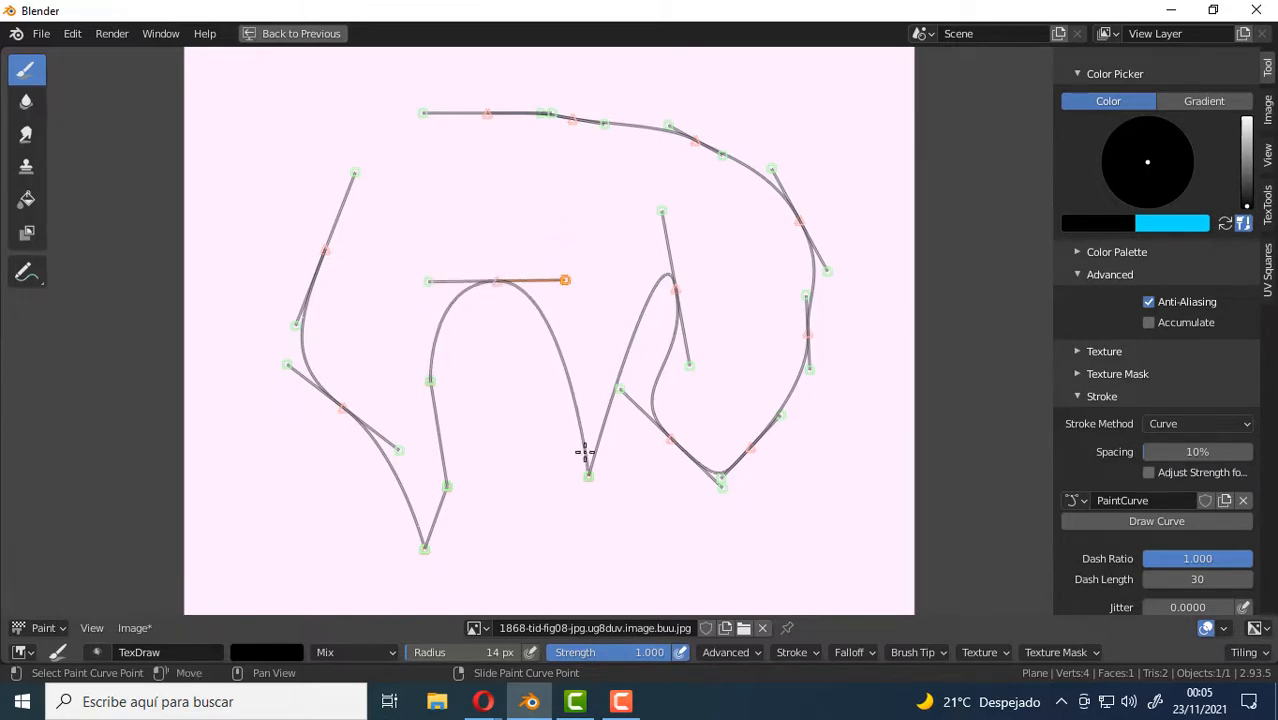
{"action": "left_click_drag", "start_coordinate": [587, 482], "coordinate": [638, 511]}
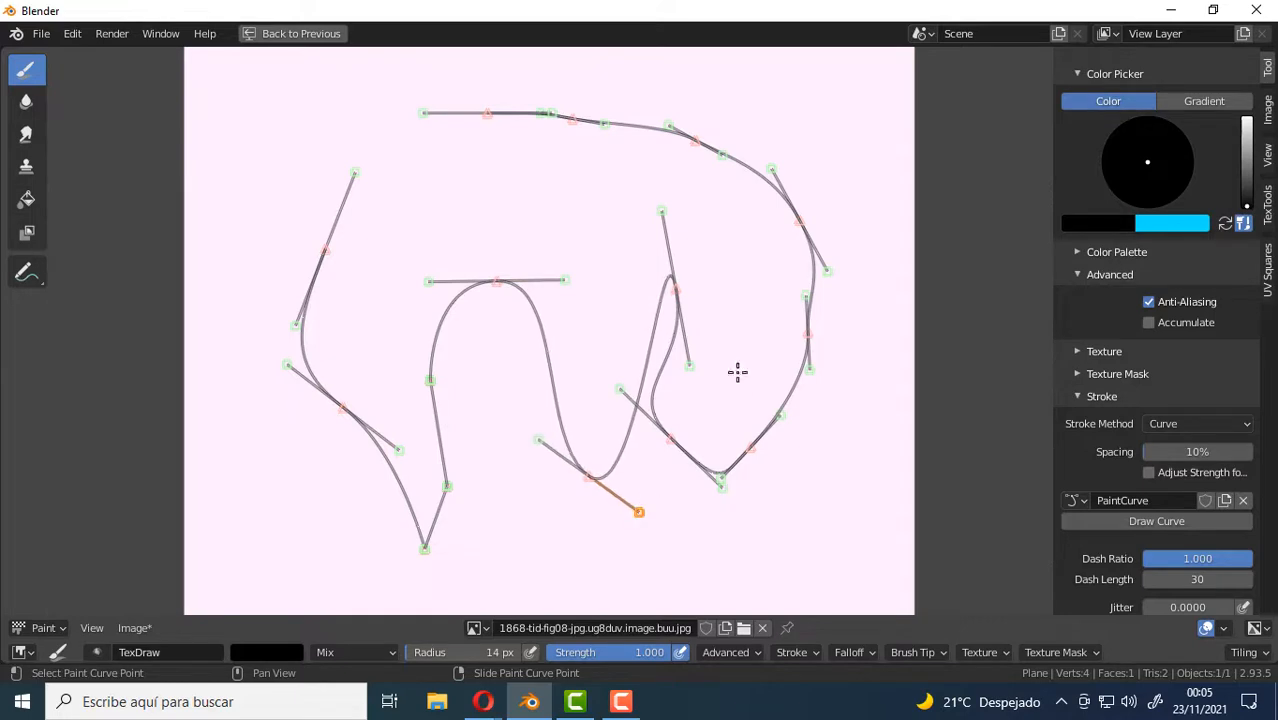
Reposition both handles of the smooth point beyond the valley so they spread sideways and slightly upward.
{"action": "left_click", "coordinate": [677, 288]}
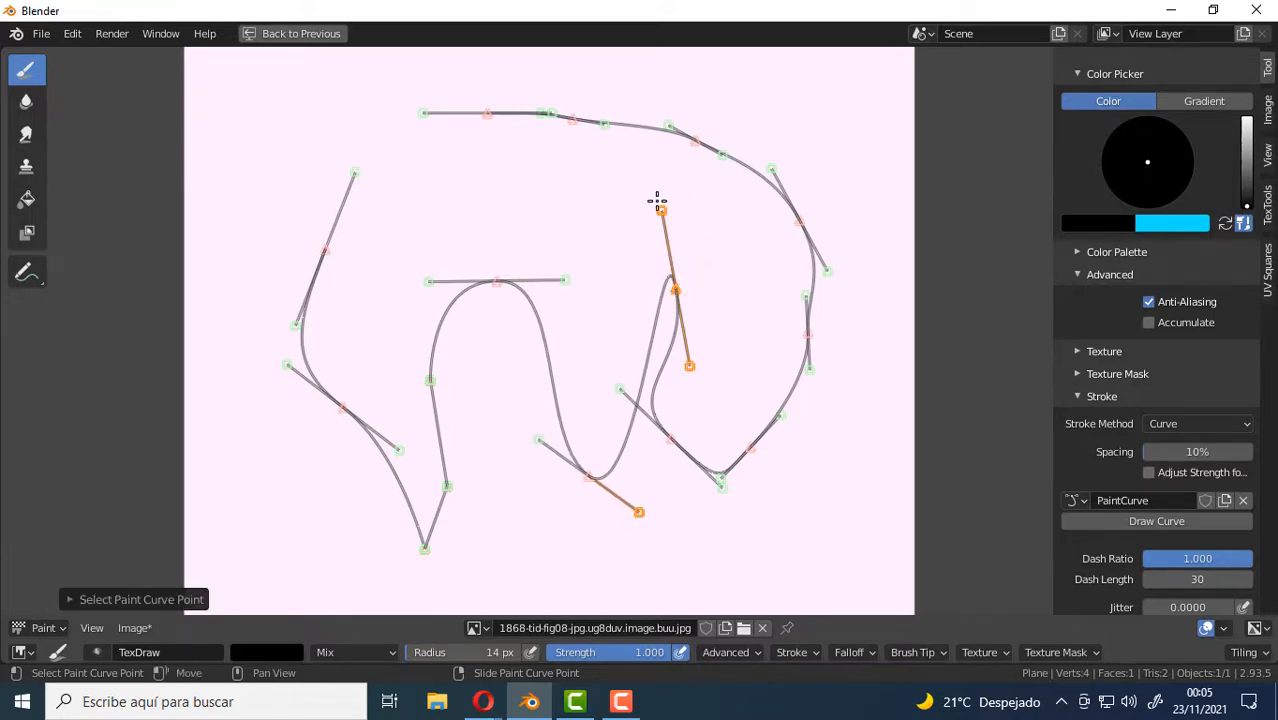
{"action": "key", "text": "g"}
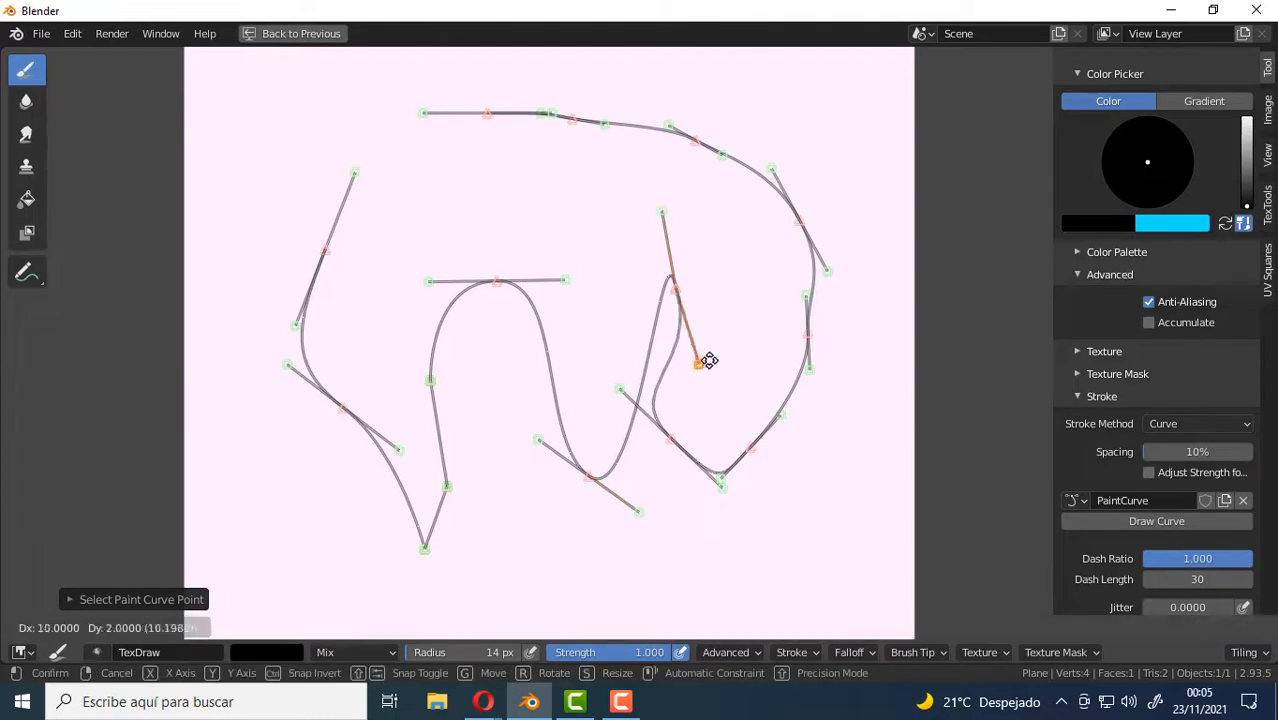
{"action": "left_click", "coordinate": [737, 324]}
{"action": "left_click", "coordinate": [660, 208]}
{"action": "key", "text": "g"}
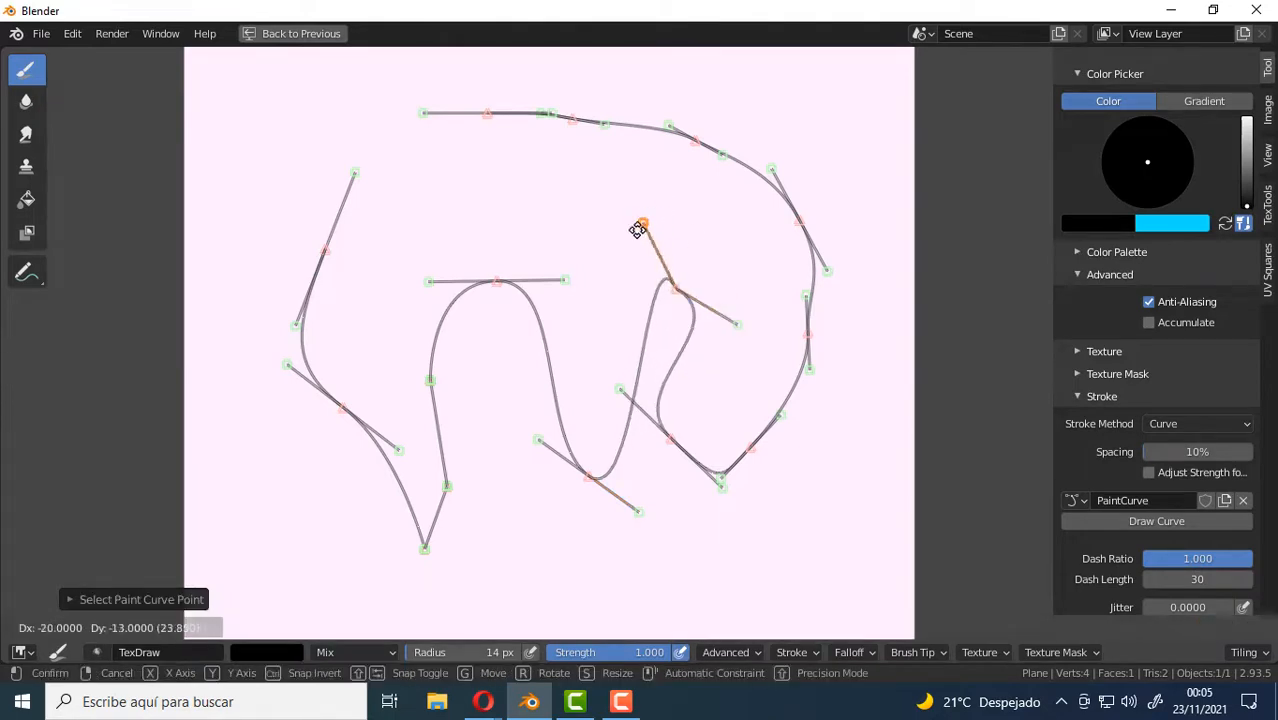
{"action": "left_click", "coordinate": [606, 264]}
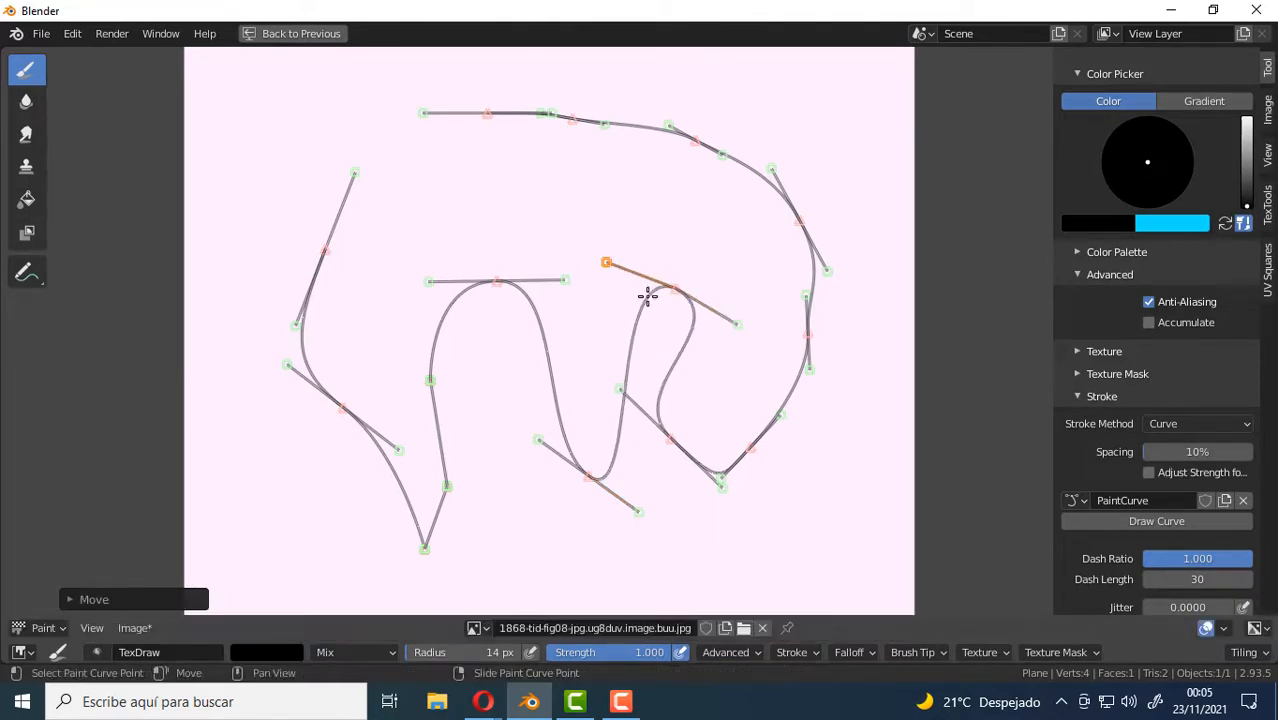
{"action": "left_click", "coordinate": [737, 324]}
{"action": "key", "text": "g"}
{"action": "left_click", "coordinate": [760, 261]}
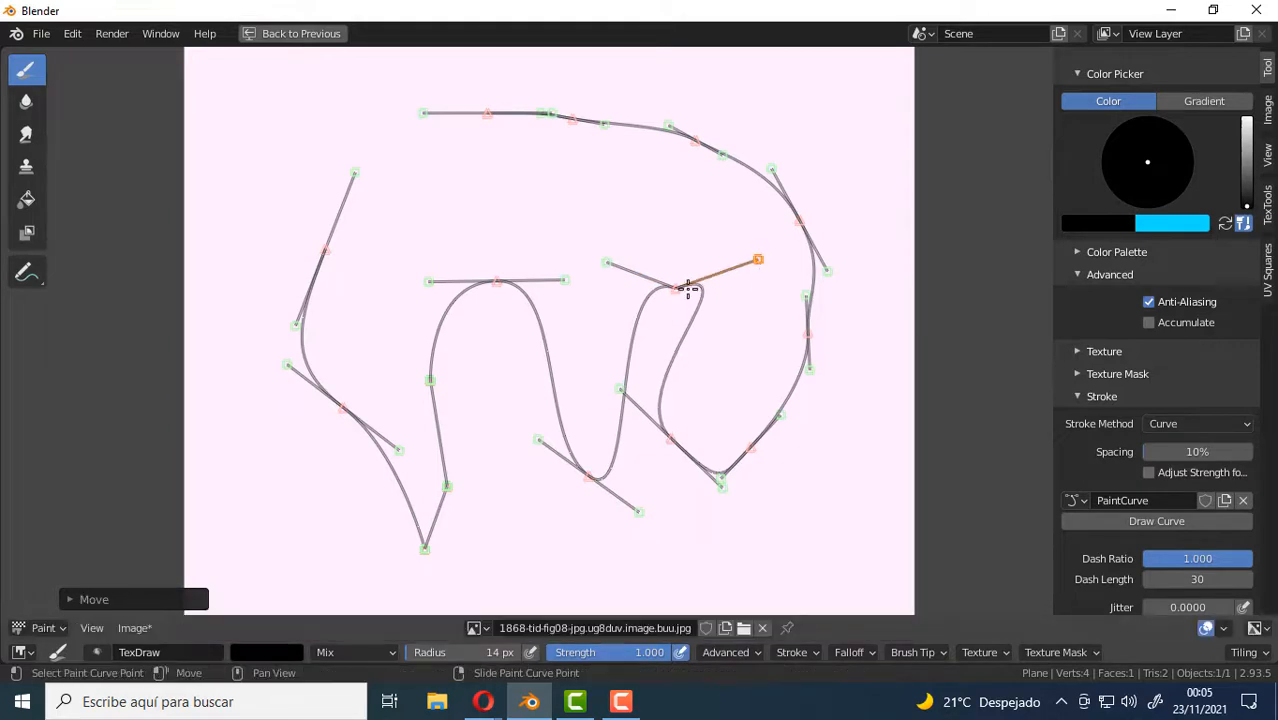
Move the smooth point beyond the valley, together with its handles, further down.
{"action": "left_click", "coordinate": [675, 286]}
{"action": "key", "text": "g"}
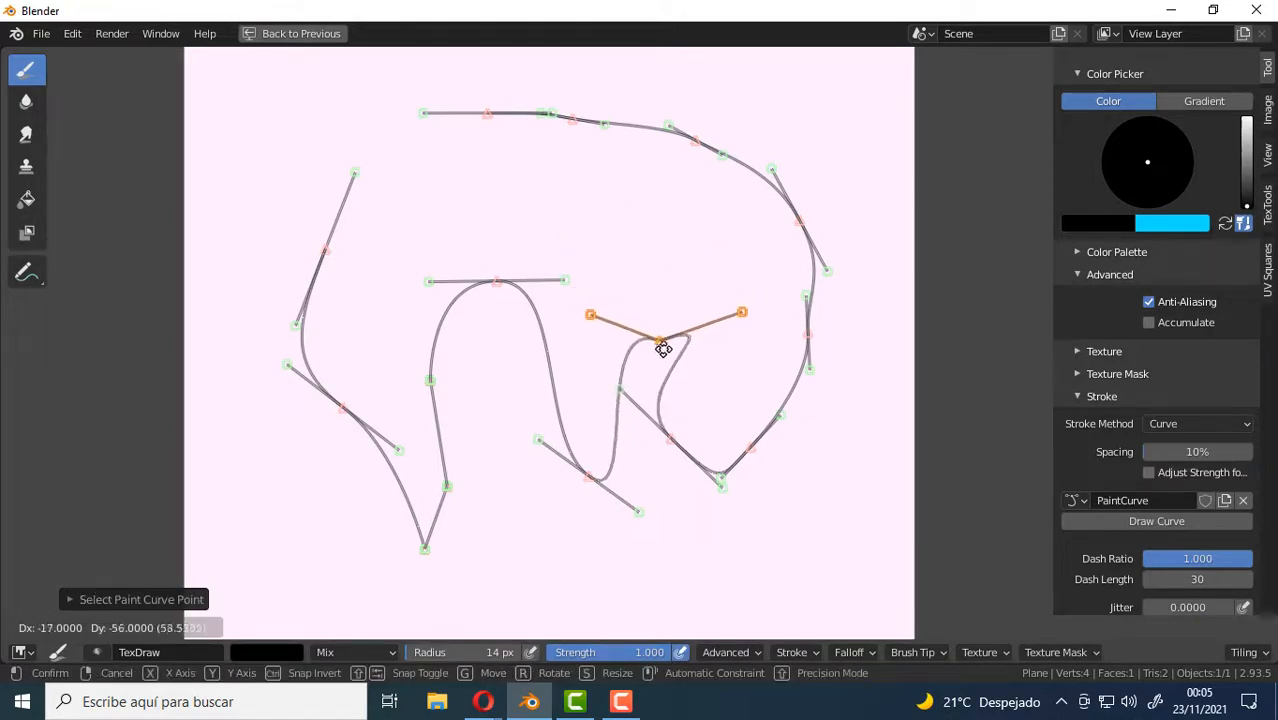
{"action": "left_click", "coordinate": [666, 349]}
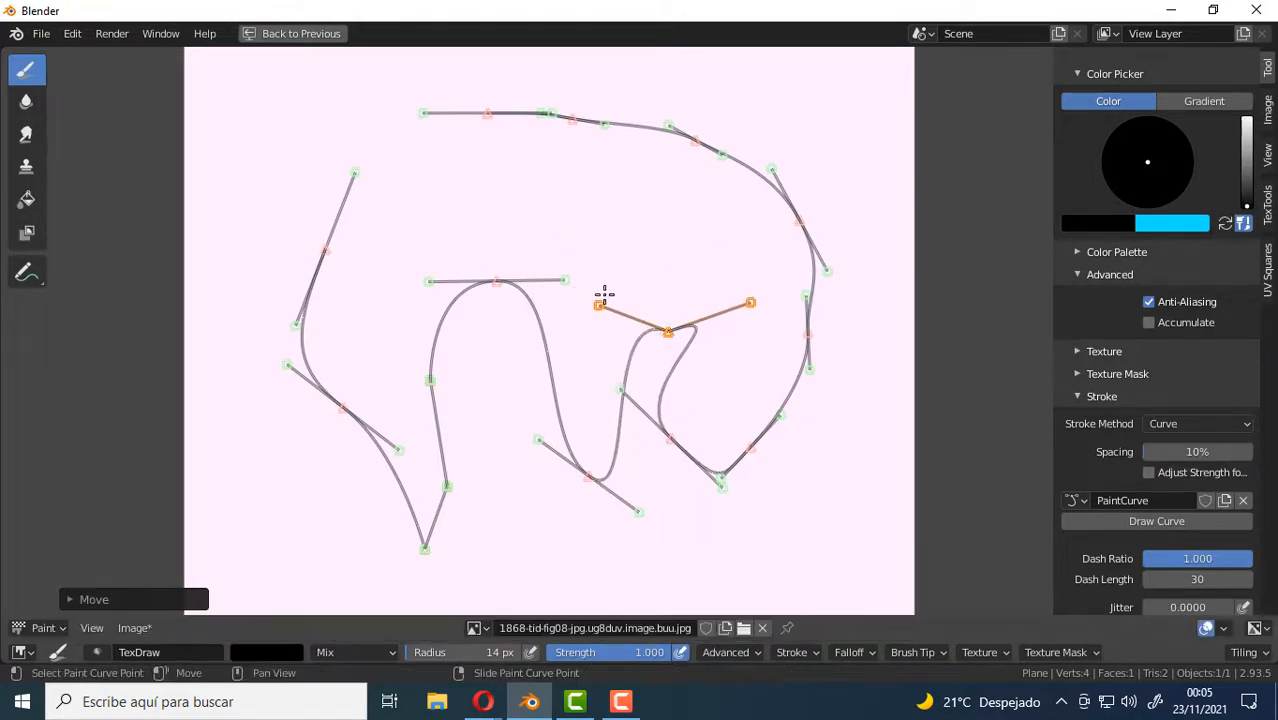
Shift the central peak point slightly left and raise both of its handles into a V shape.
{"action": "left_click", "coordinate": [494, 284]}
{"action": "key", "text": "g"}
{"action": "left_click", "coordinate": [485, 278]}
{"action": "left_click", "coordinate": [553, 281]}
{"action": "key", "text": "g"}
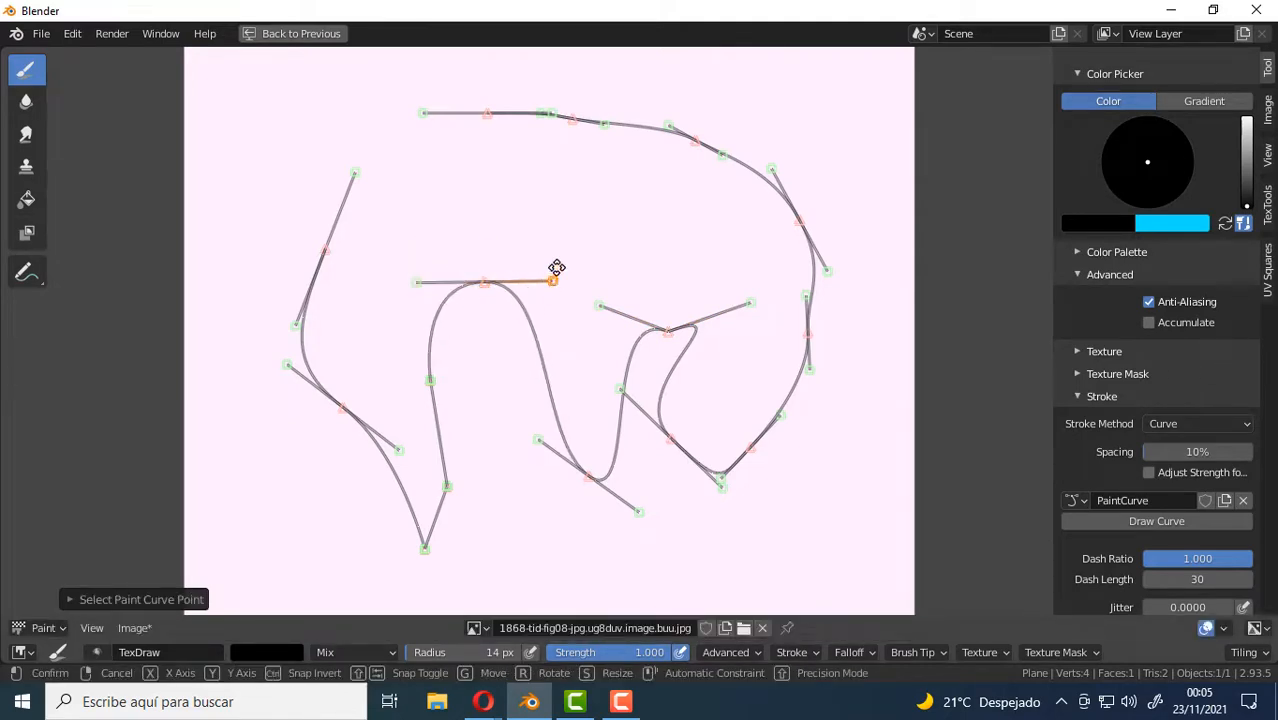
{"action": "left_click", "coordinate": [610, 186]}
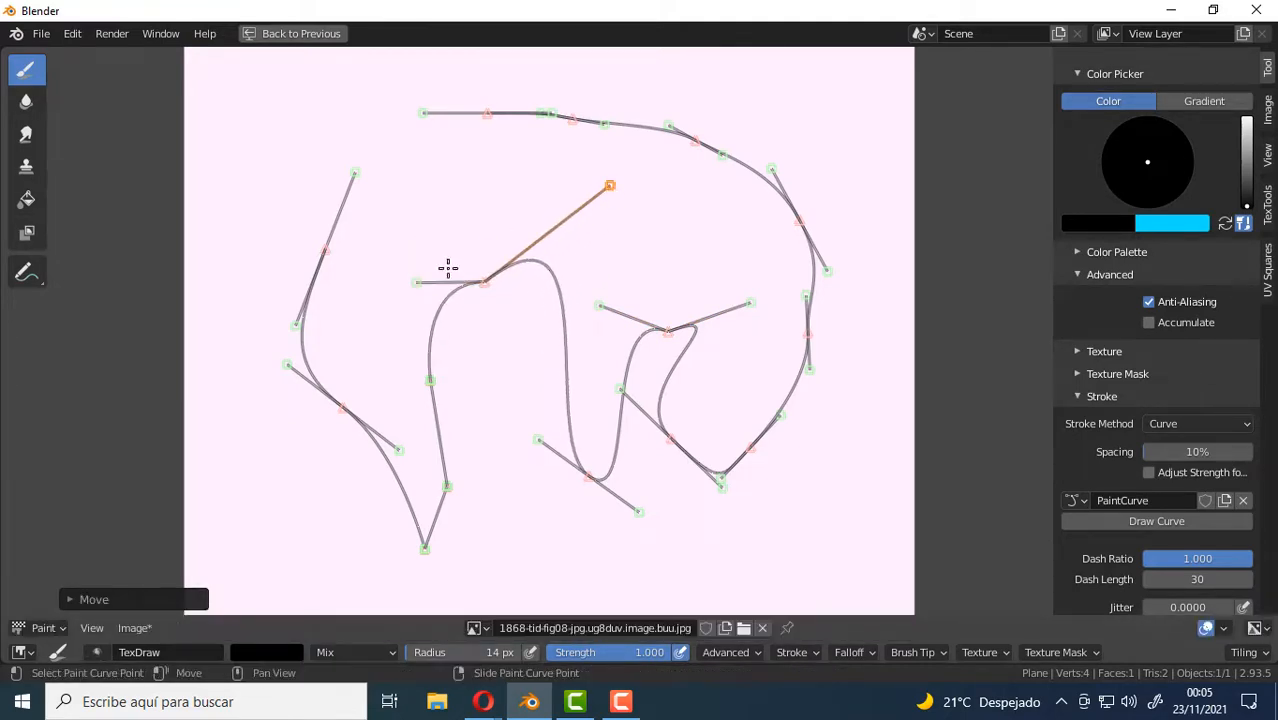
{"action": "left_click", "coordinate": [417, 282]}
{"action": "key", "text": "g"}
{"action": "left_click", "coordinate": [434, 236]}
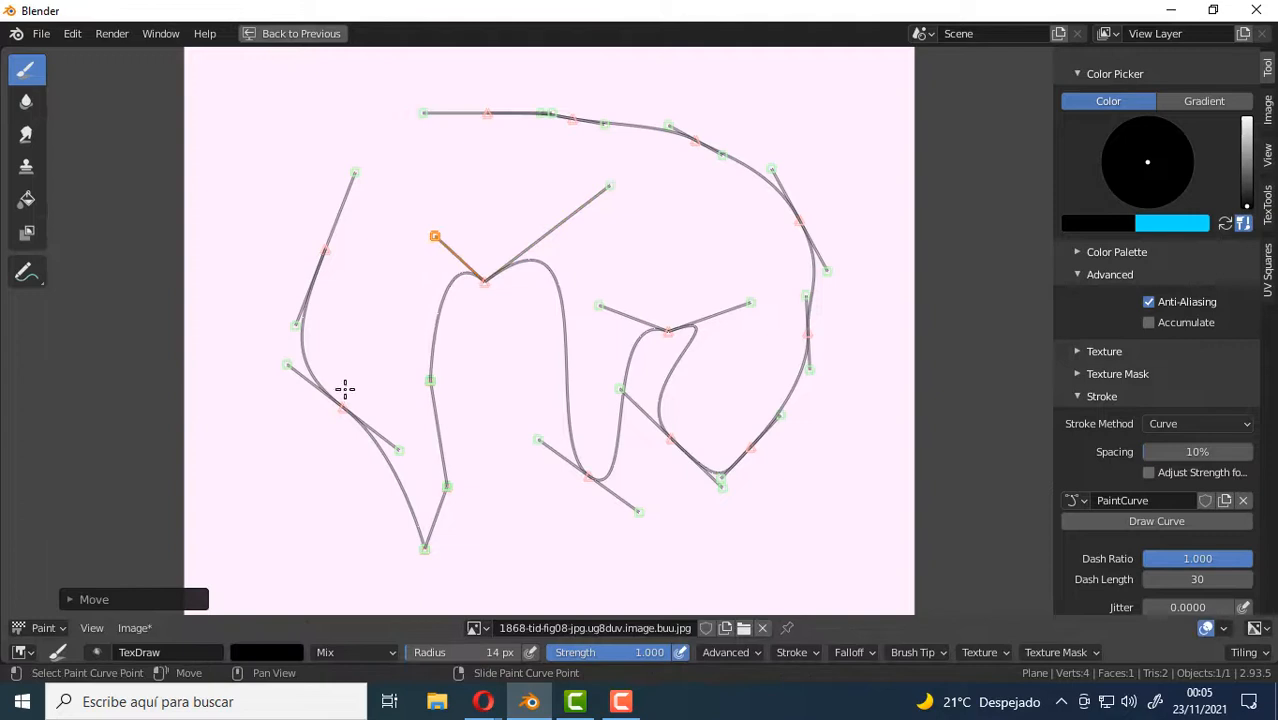
Select the central peak point, nudge it and delete it from the curve.
{"action": "left_click", "coordinate": [485, 279]}
{"action": "key", "text": "g"}
{"action": "left_click", "coordinate": [493, 289]}
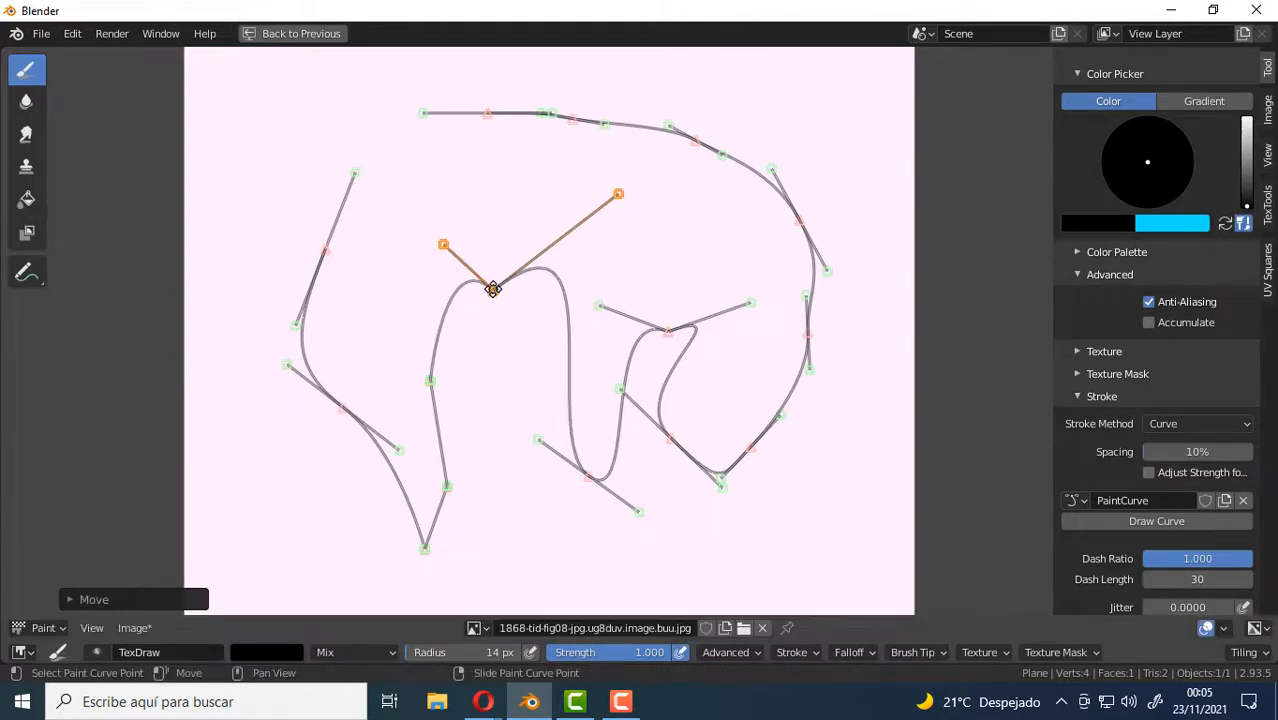
{"action": "key", "text": "x"}
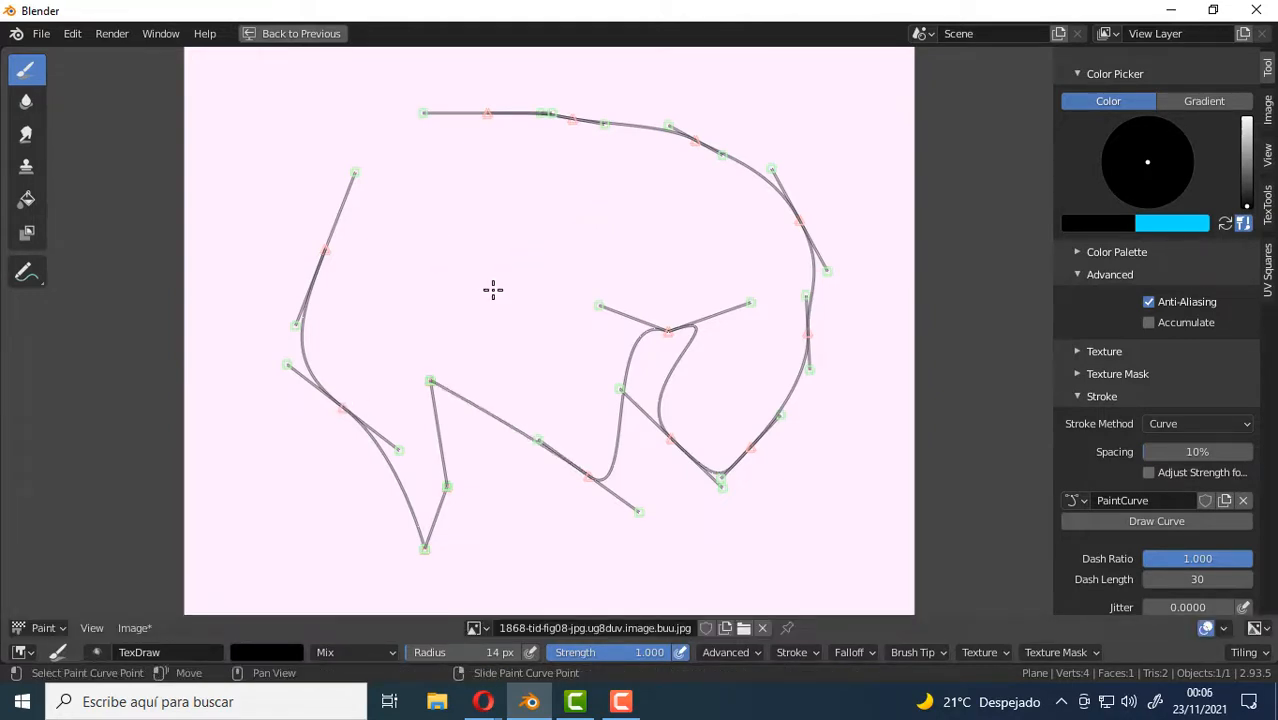
Raise the valley point's left handle and move the neighbouring corner point up and to the right.
{"action": "left_click", "coordinate": [540, 441]}
{"action": "key", "text": "g"}
{"action": "left_click", "coordinate": [545, 337]}
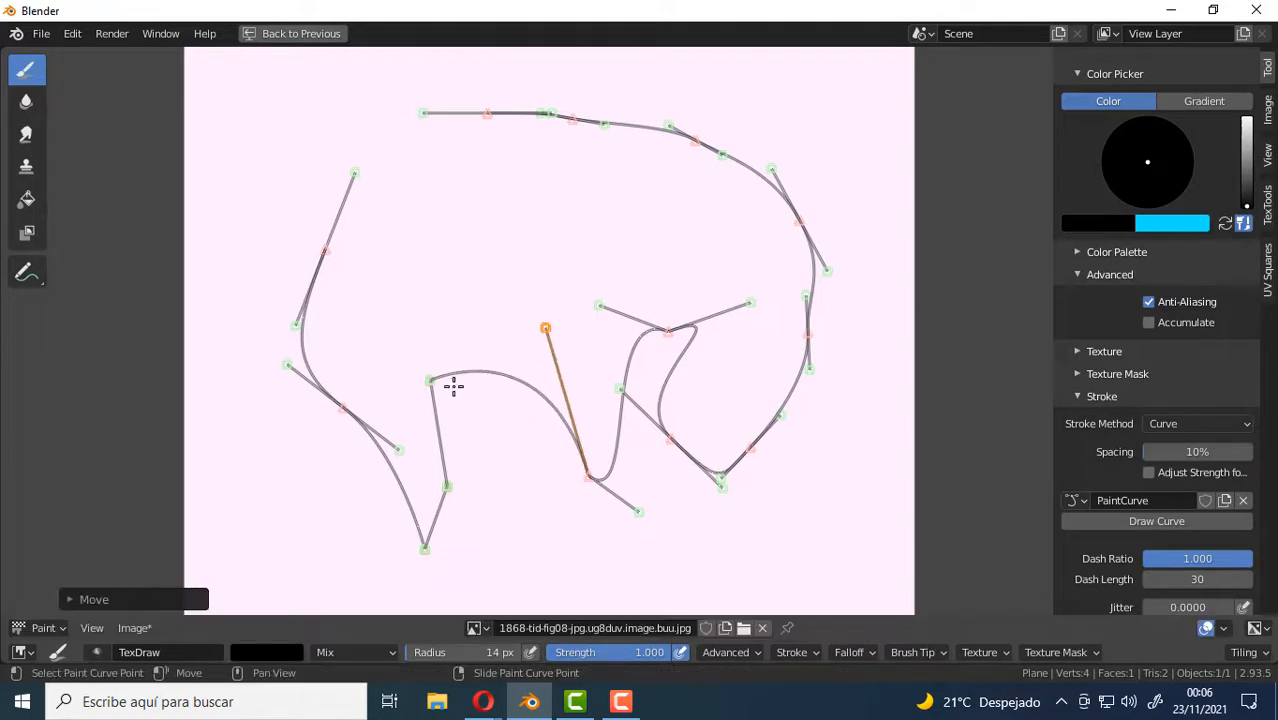
{"action": "left_click", "coordinate": [431, 381]}
{"action": "key", "text": "g"}
{"action": "left_click", "coordinate": [475, 331]}
Move the curve's starting point higher and spread its handles, one out to the right and the other out to the left.
{"action": "left_click", "coordinate": [323, 251]}
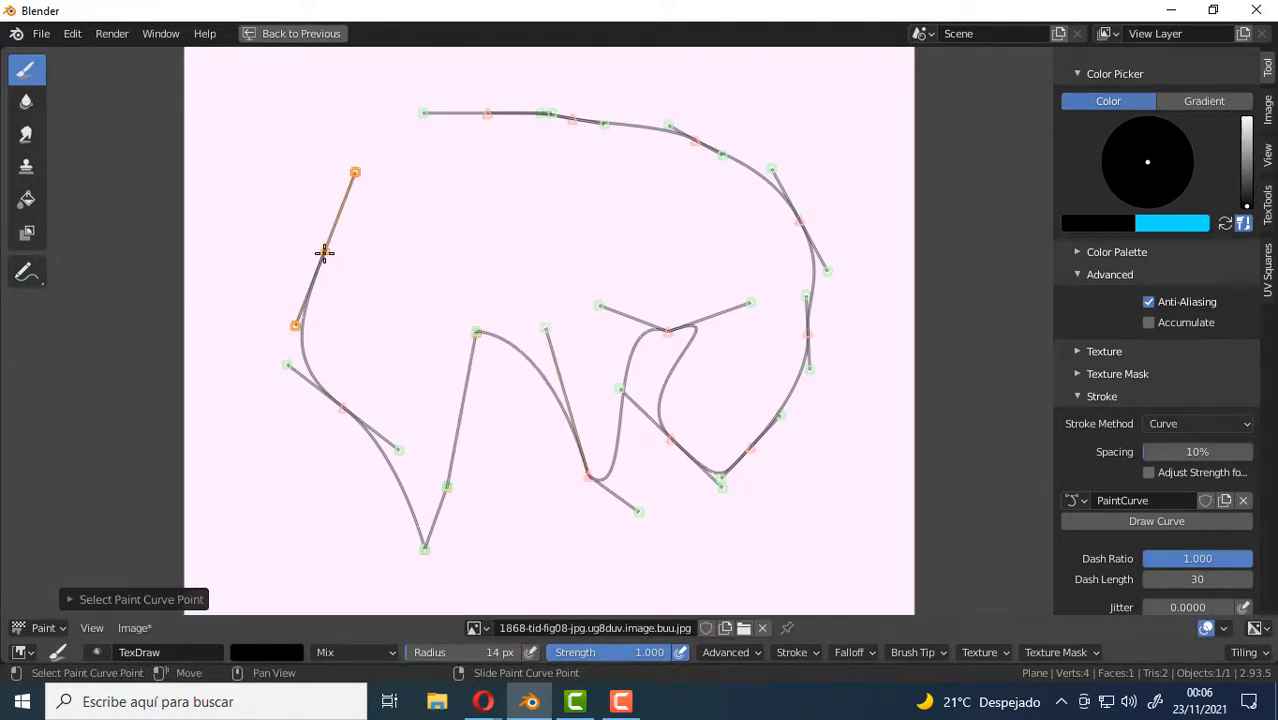
{"action": "key", "text": "g"}
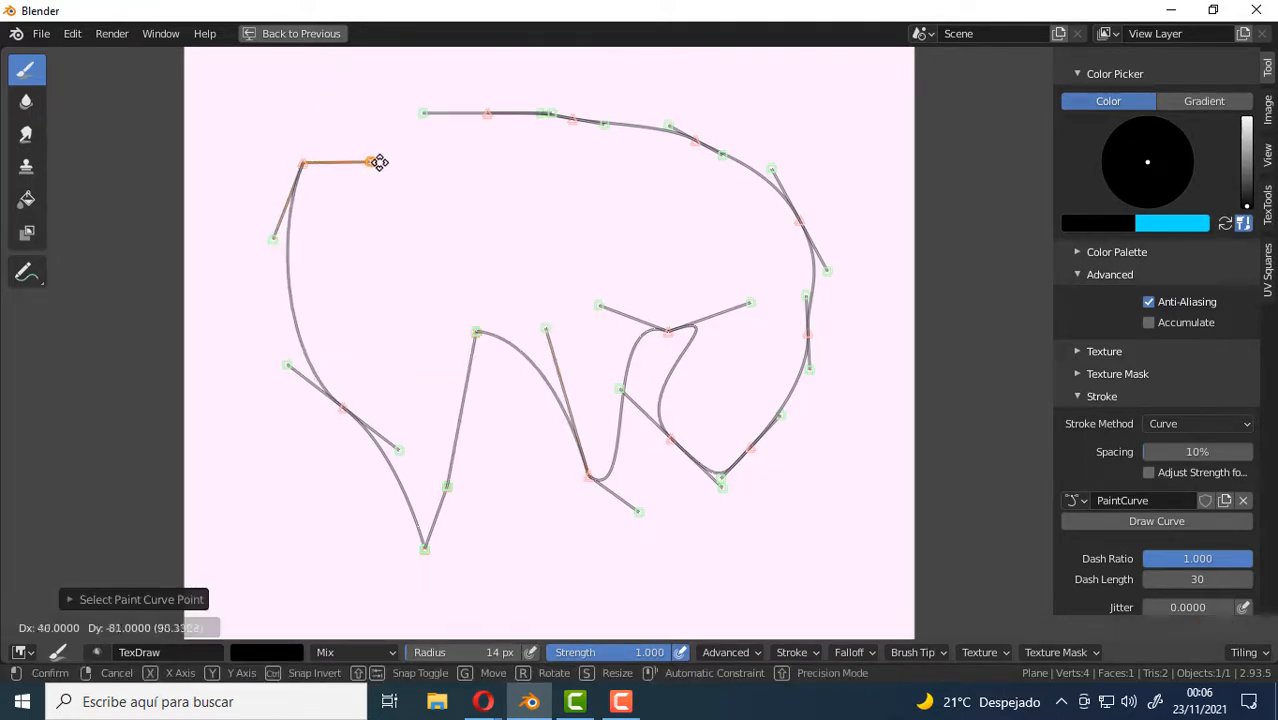
{"action": "left_click", "coordinate": [379, 160]}
{"action": "left_click", "coordinate": [266, 241]}
{"action": "key", "text": "g"}
{"action": "left_click", "coordinate": [222, 205]}
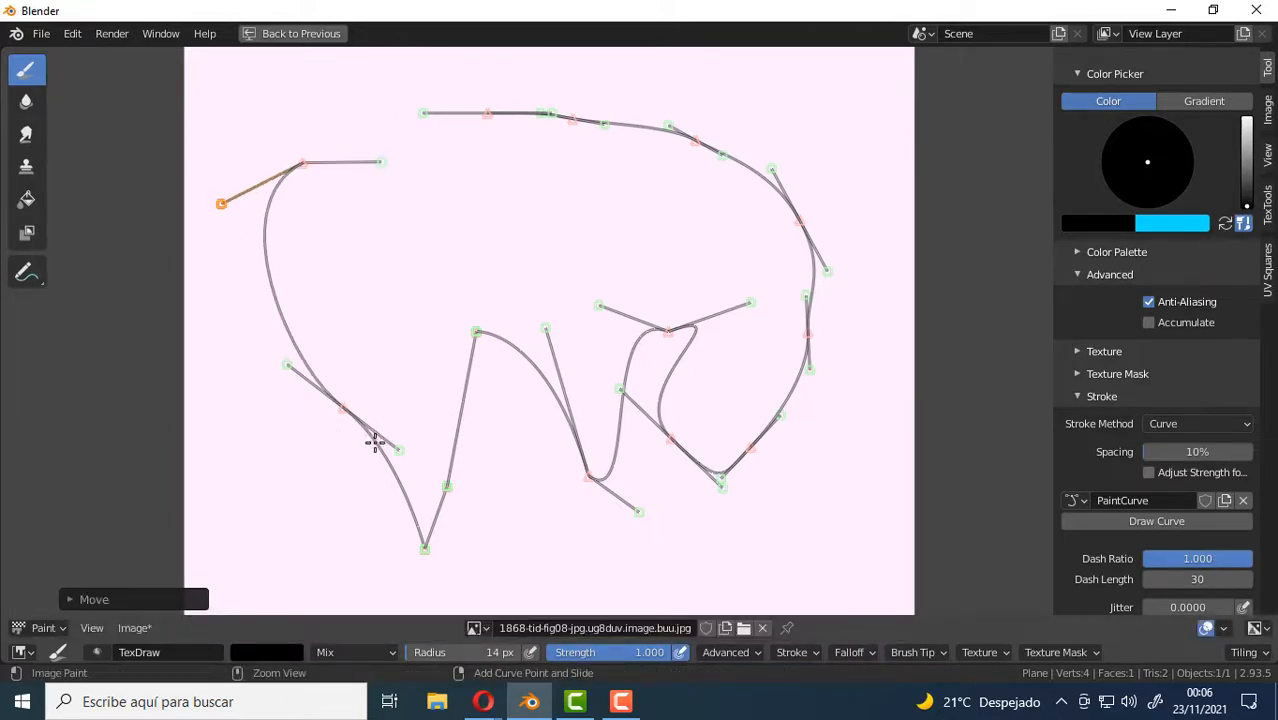
Try a 14 px stroke along the curve, undo it, and repaint the curve with the brush radius set to 5 px.
{"action": "key", "text": "Return"}
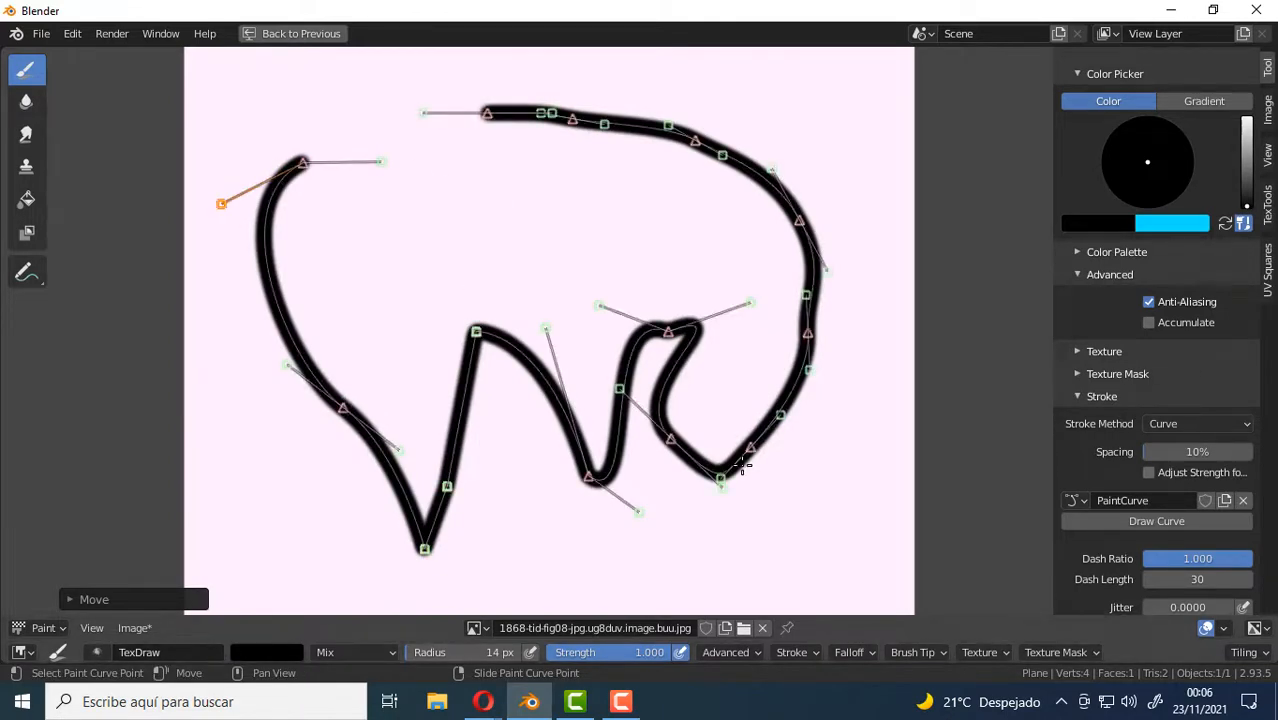
{"action": "key", "text": "ctrl+z"}
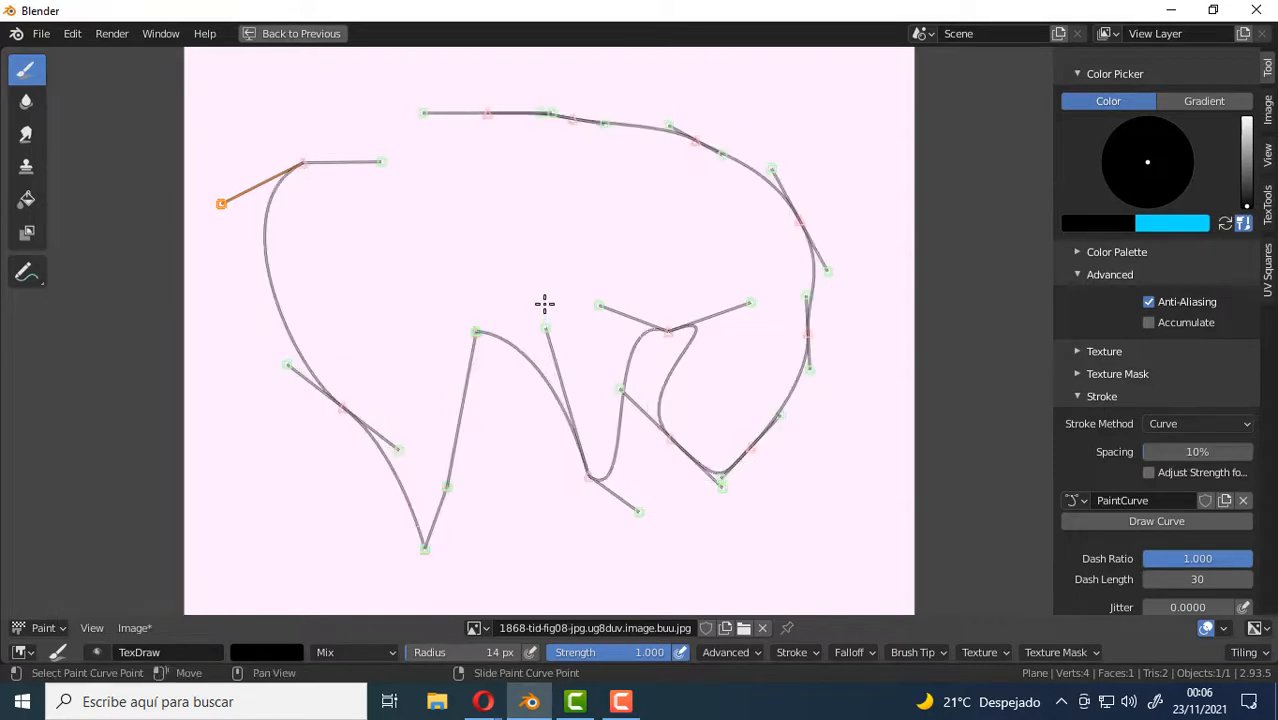
{"action": "key", "text": "f"}
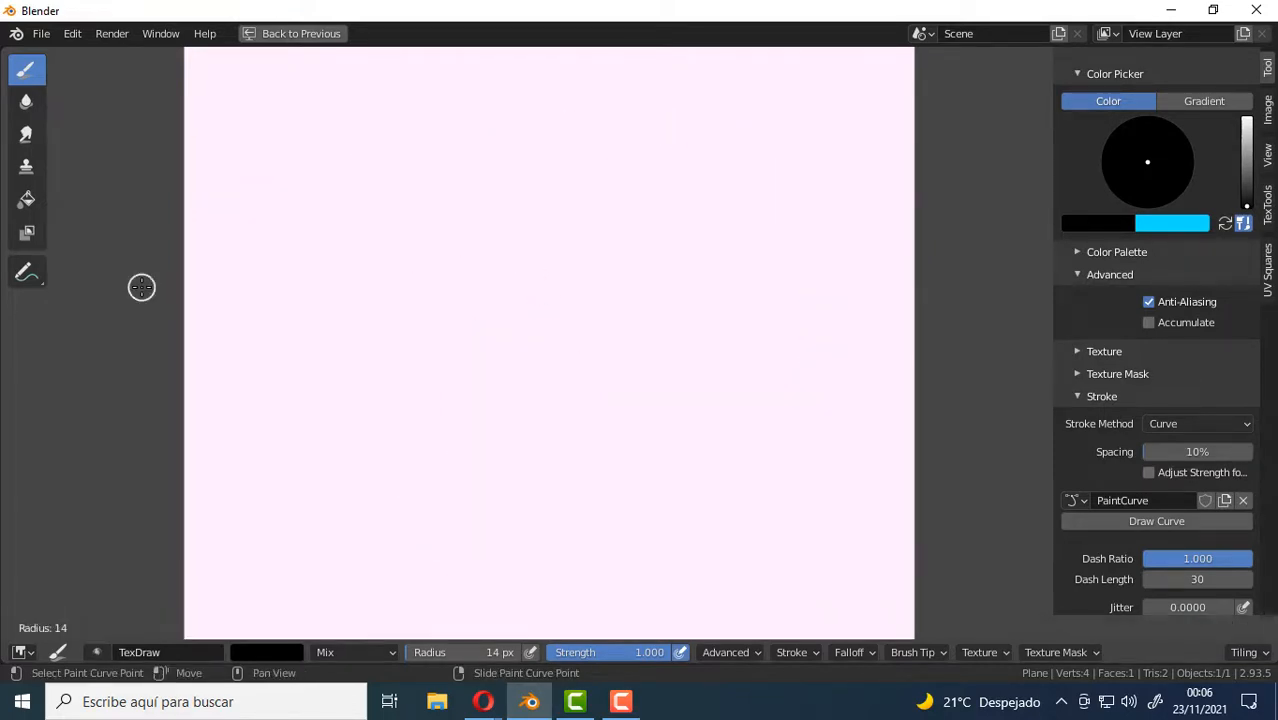
{"action": "left_click", "coordinate": [137, 288]}
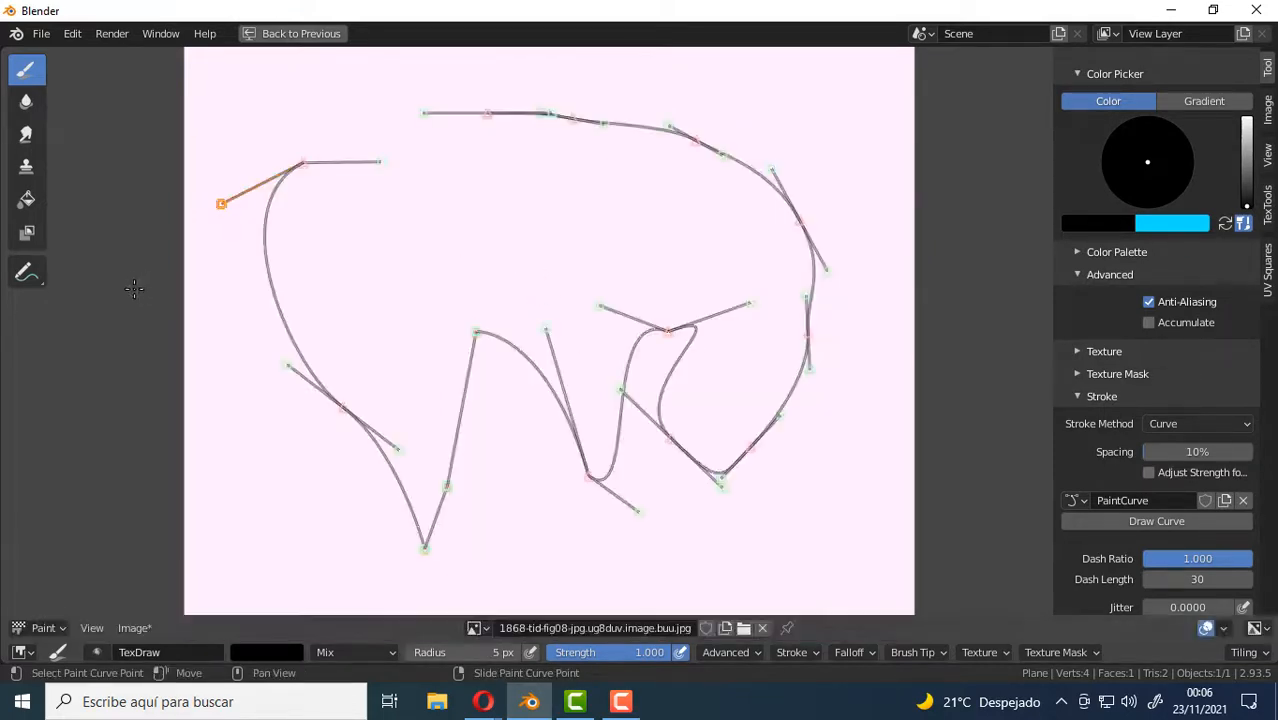
{"action": "key", "text": "Return"}
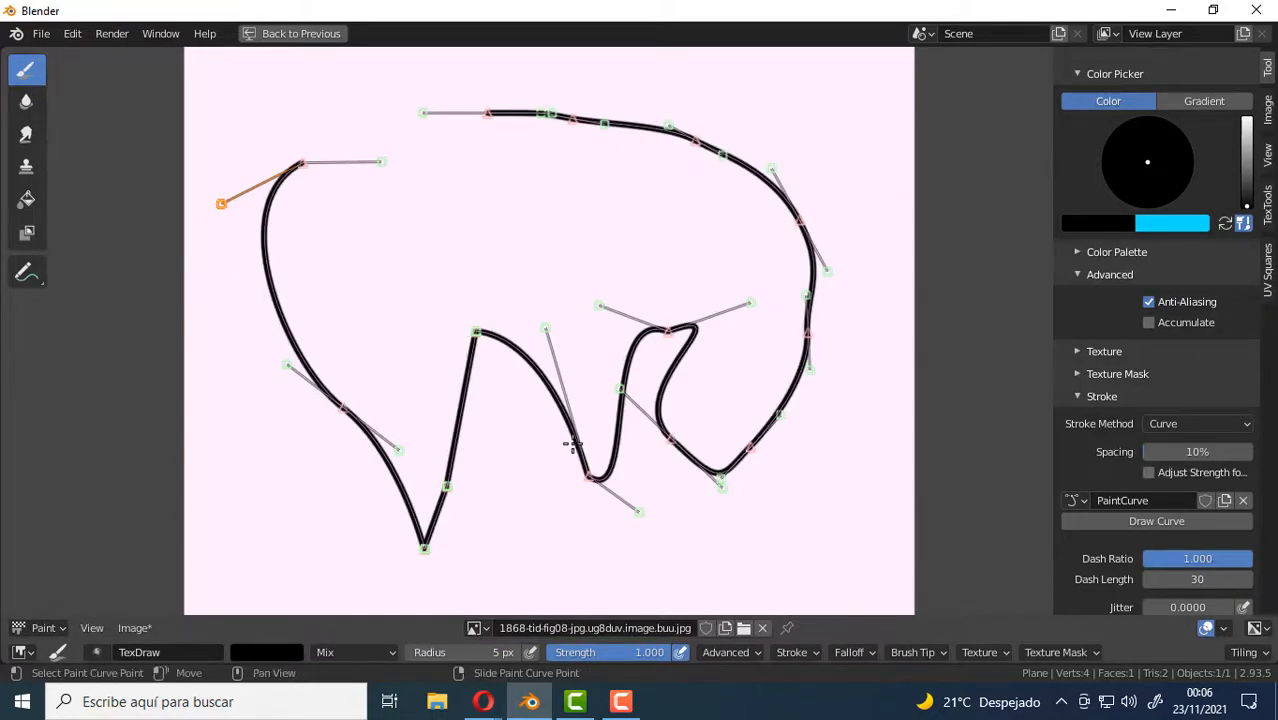
Select all points of the paint curve and delete them.
{"action": "left_click", "coordinate": [441, 289]}
{"action": "key", "text": "a"}
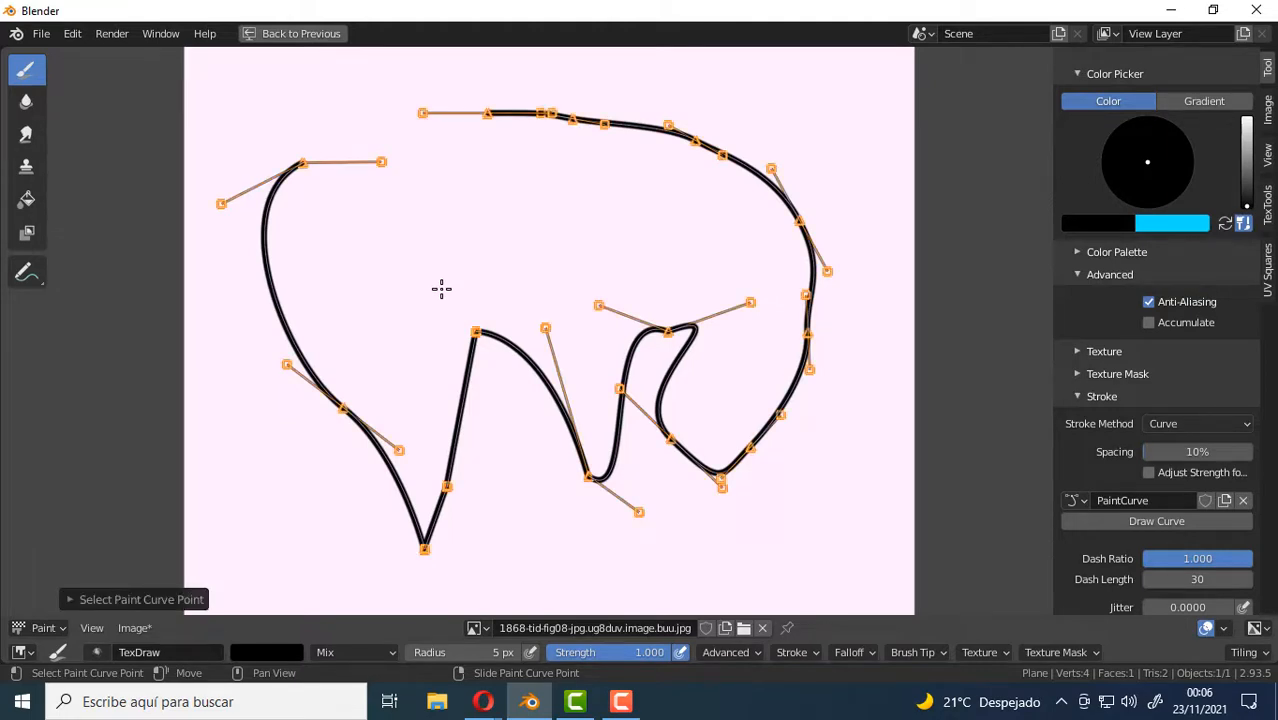
{"action": "key", "text": "a"}
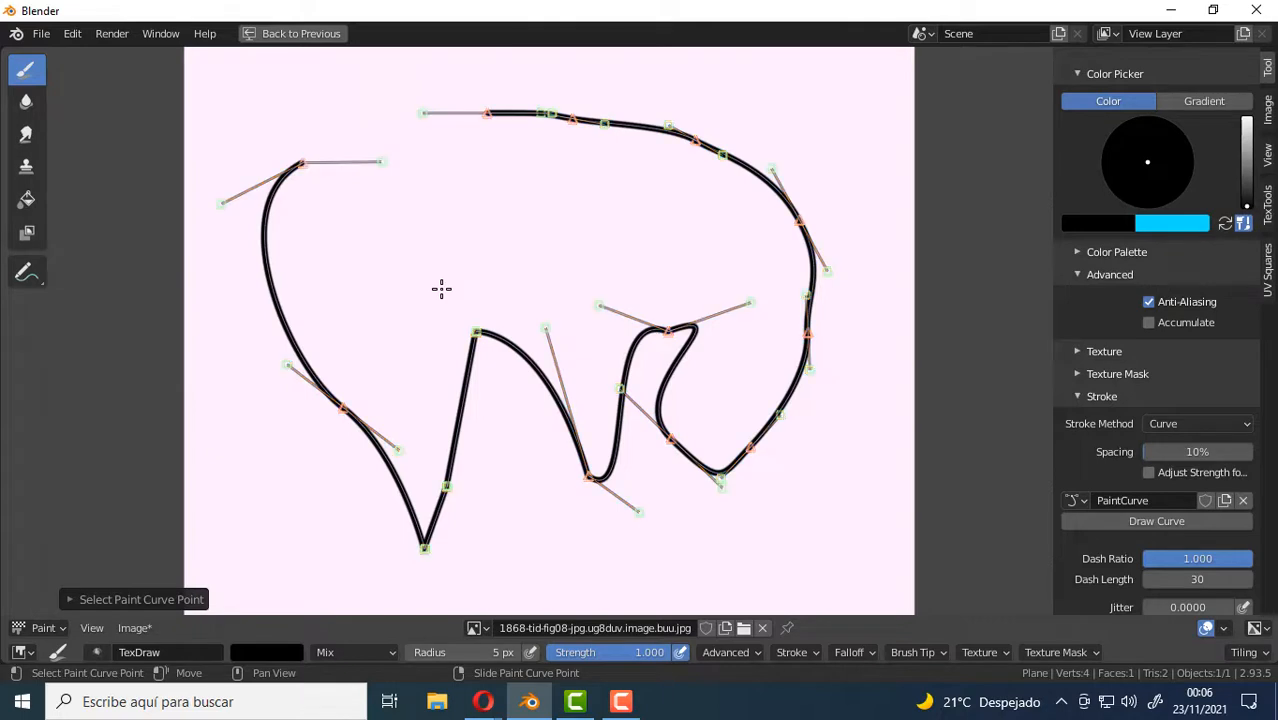
{"action": "key", "text": "a"}
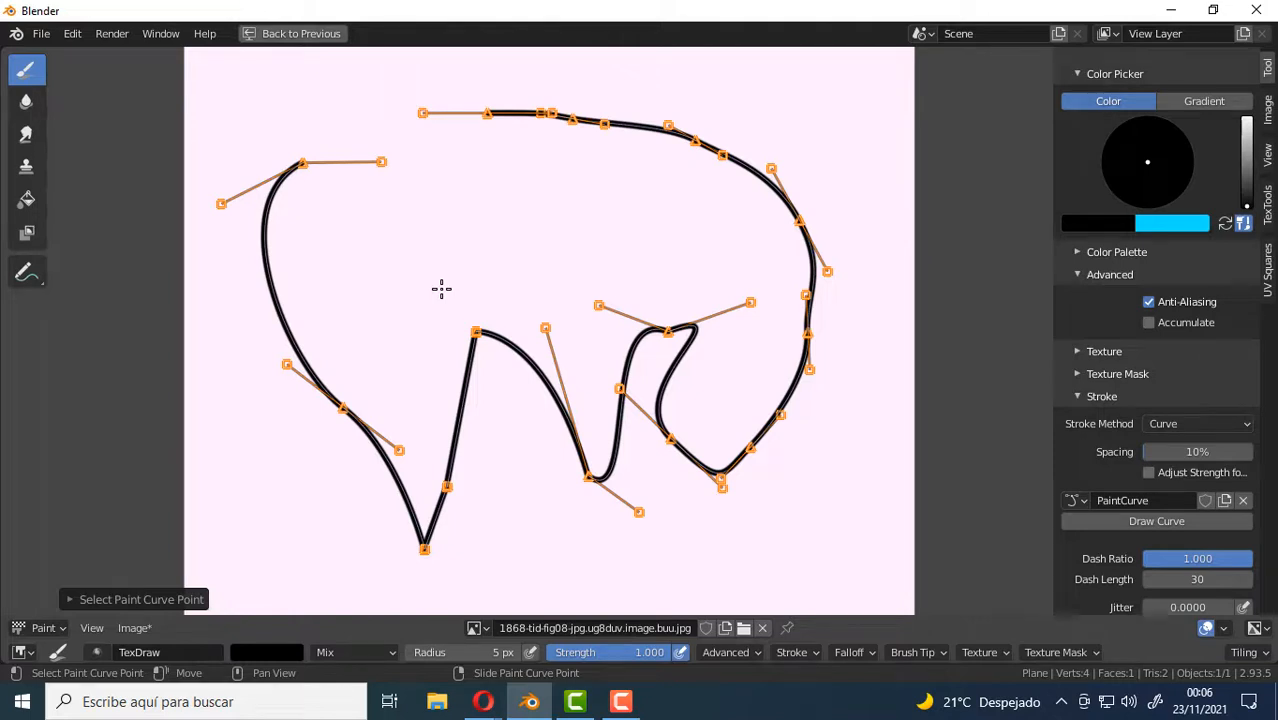
{"action": "key", "text": "Return"}
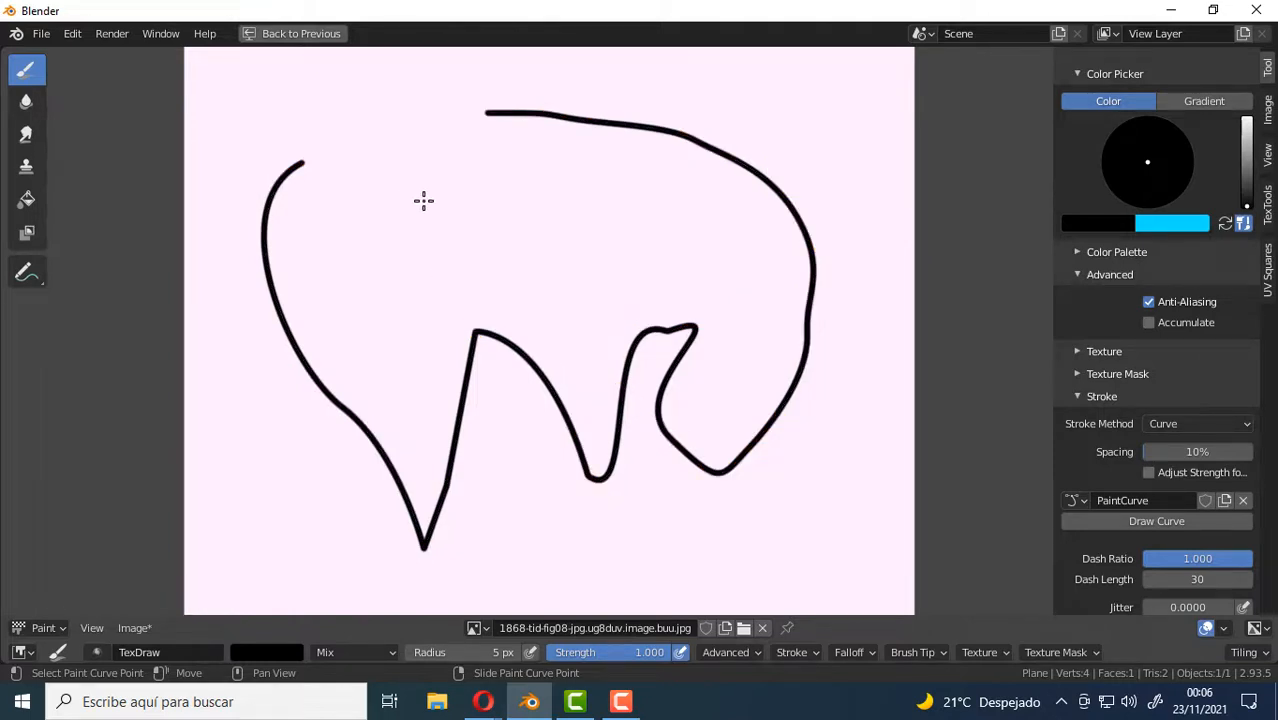
Collapse the Stroke settings and slightly widen the sidebar with the brush settings.
{"action": "scroll", "coordinate": [424, 200], "scroll_direction": "down", "scroll_amount": 4}
{"action": "scroll", "coordinate": [522, 222], "scroll_direction": "up", "scroll_amount": 4}
{"action": "scroll", "coordinate": [673, 208], "scroll_direction": "down", "scroll_amount": 1}
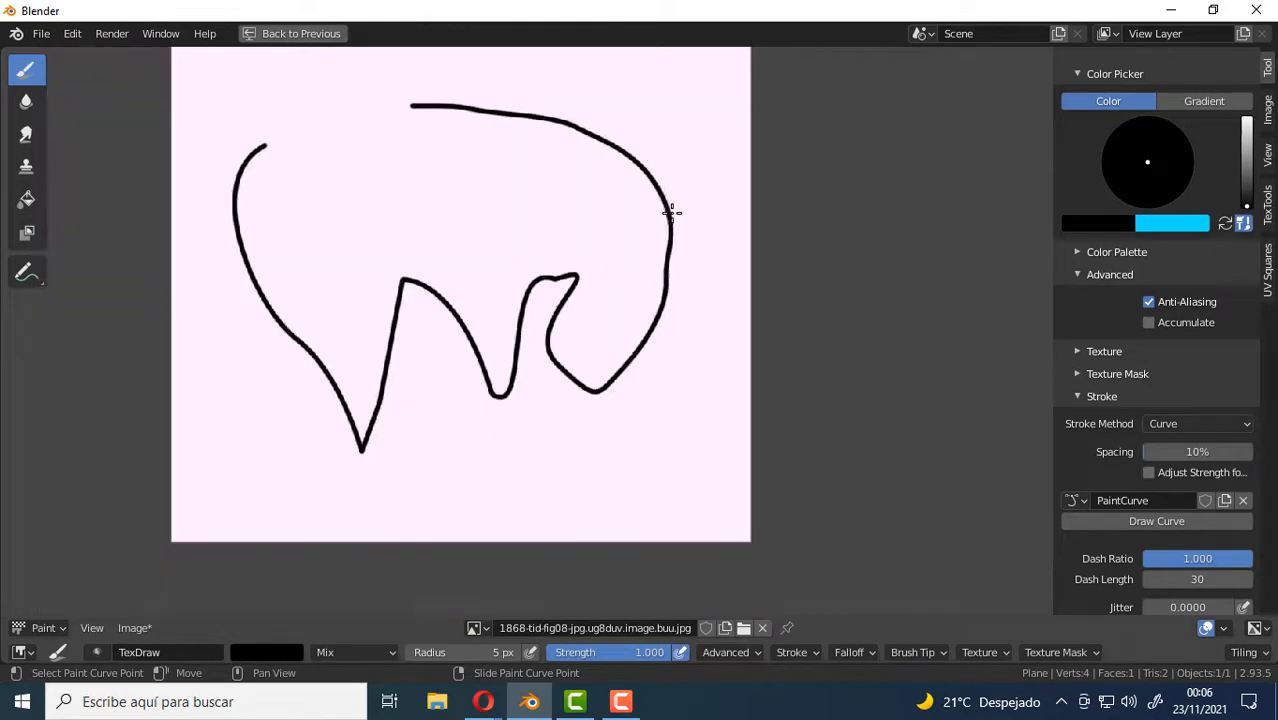
{"action": "middle_click_drag", "start_coordinate": [665, 262], "coordinate": [696, 305]}
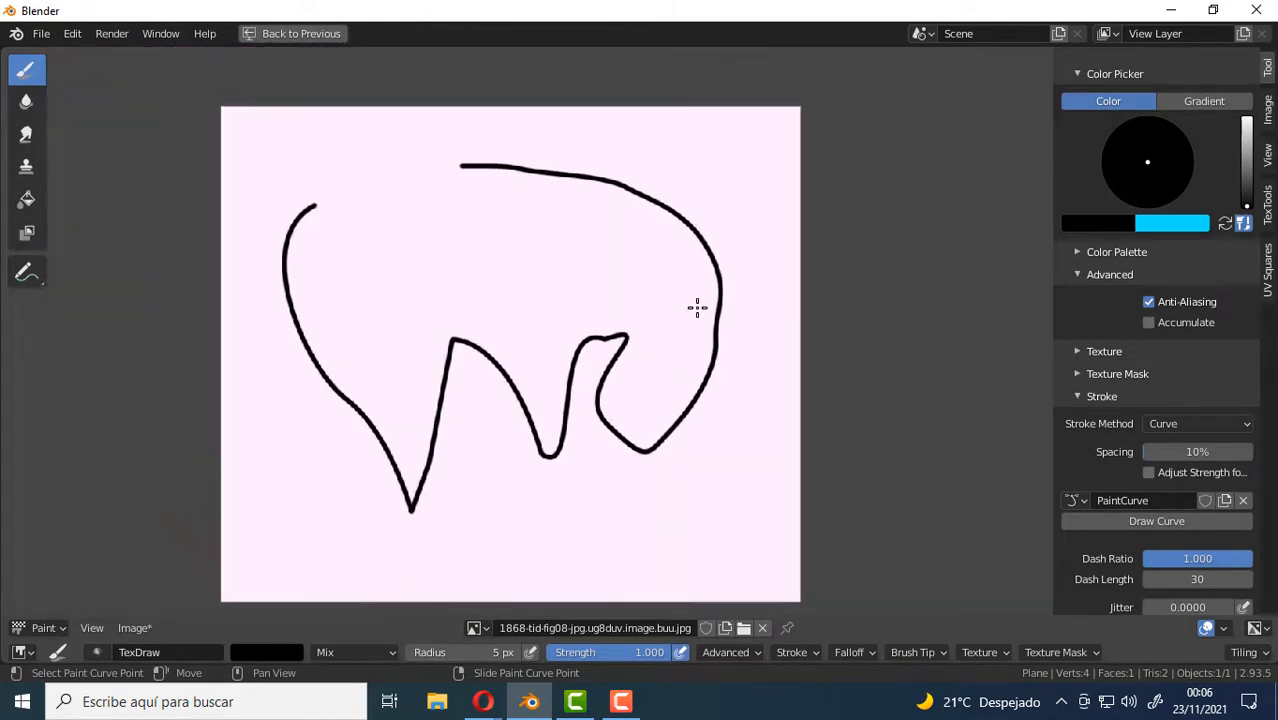
{"action": "scroll", "coordinate": [696, 305], "scroll_direction": "down", "scroll_amount": 1}
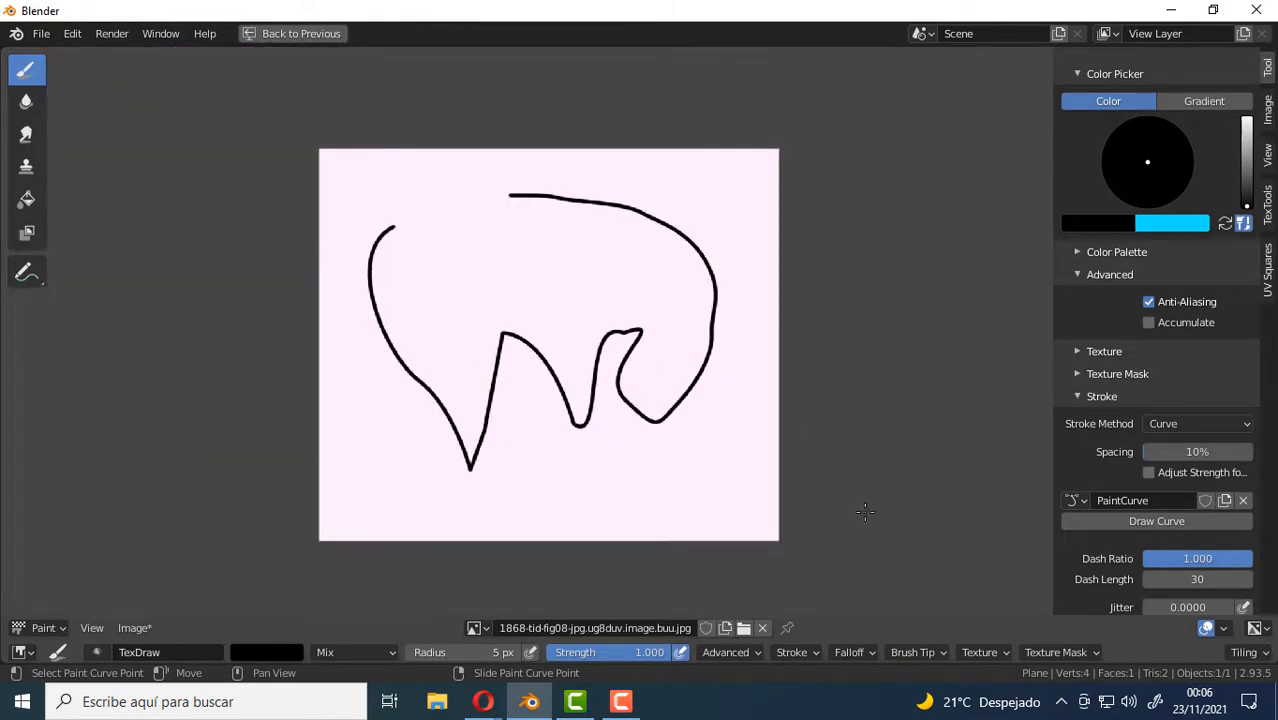
{"action": "left_click", "coordinate": [1080, 397]}
{"action": "scroll", "coordinate": [1076, 393], "scroll_direction": "up", "scroll_amount": 4}
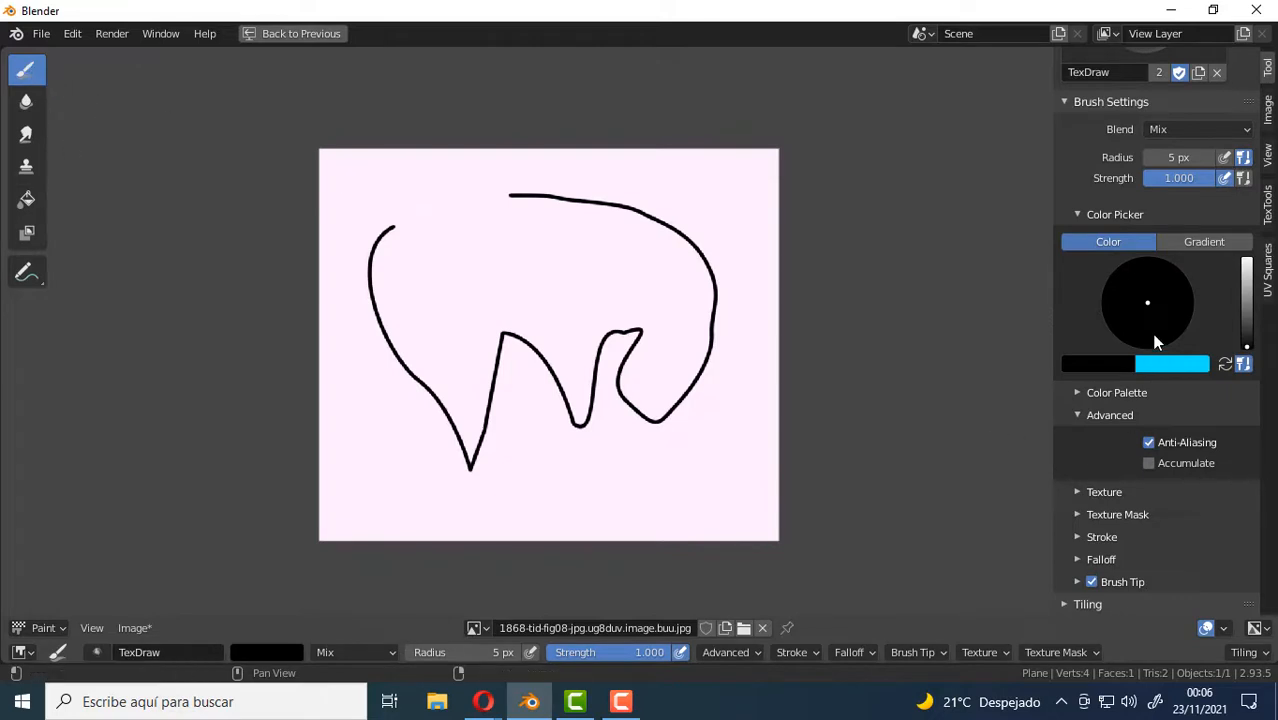
{"action": "left_click_drag", "start_coordinate": [1053, 312], "coordinate": [1037, 312]}
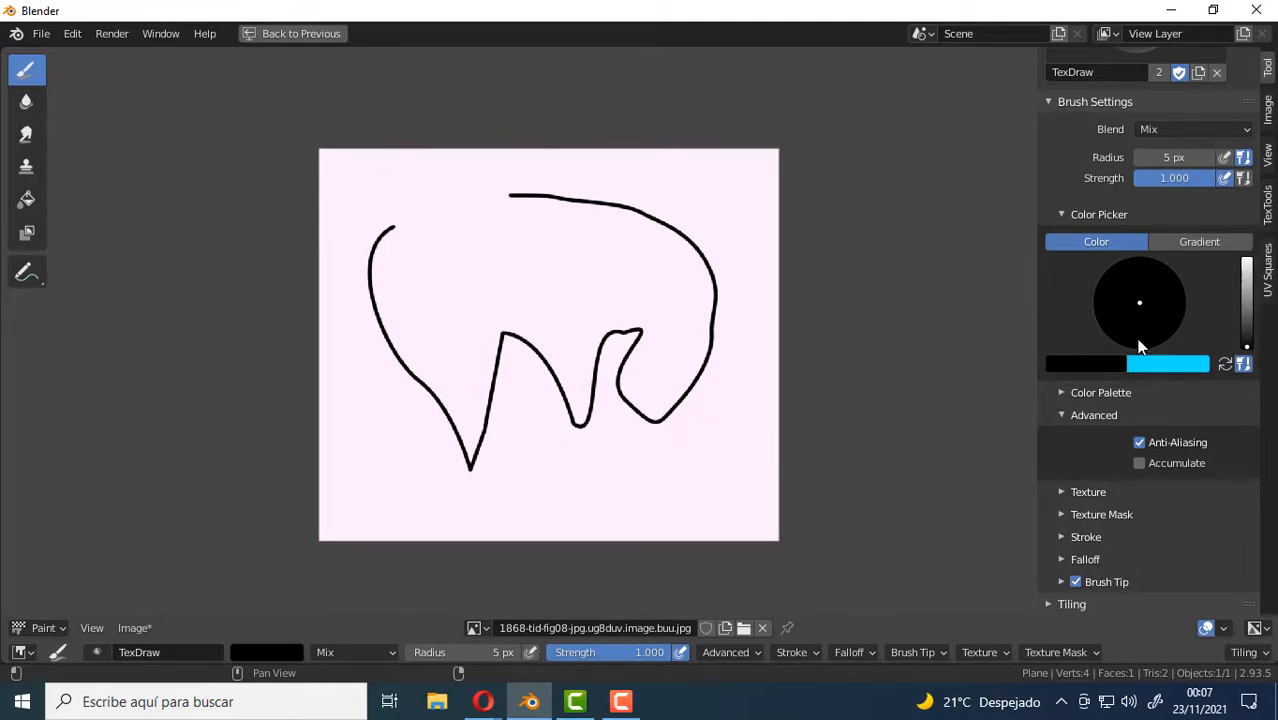
Swap the primary and secondary colors, set the brush radius to 74 px, and change the primary color to red.
{"action": "left_click", "coordinate": [1225, 364]}
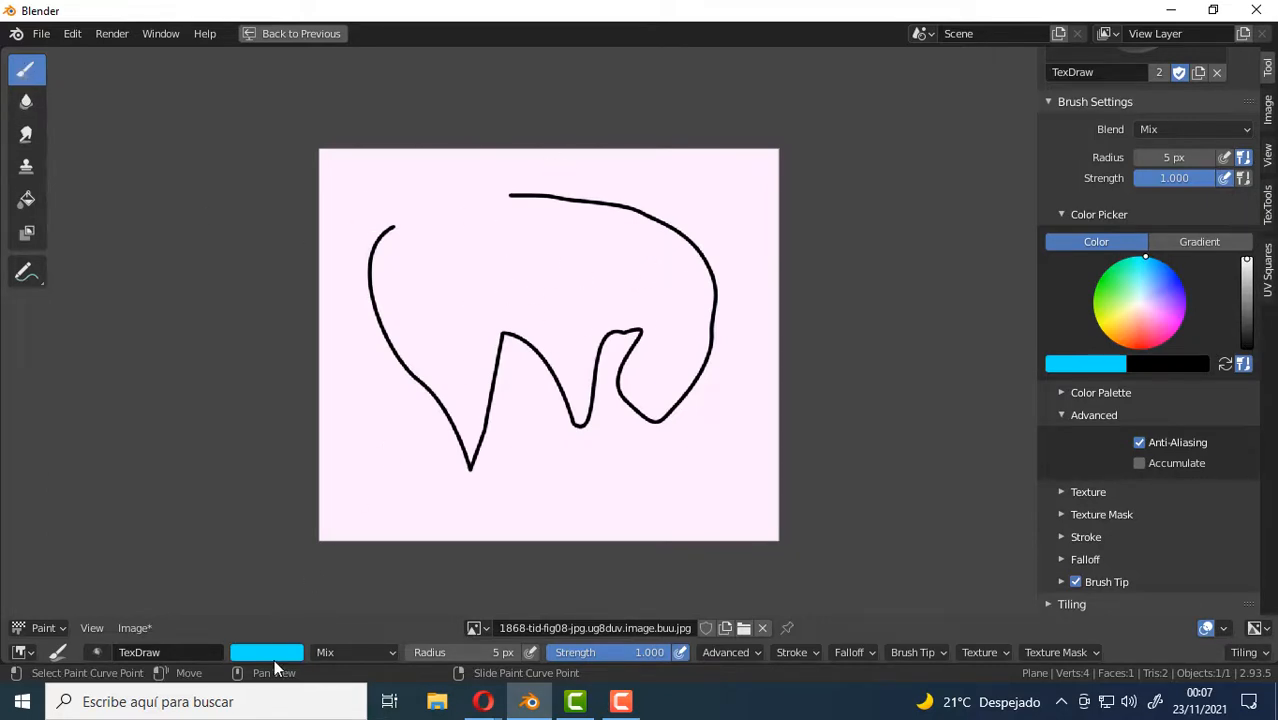
{"action": "key", "text": "f"}
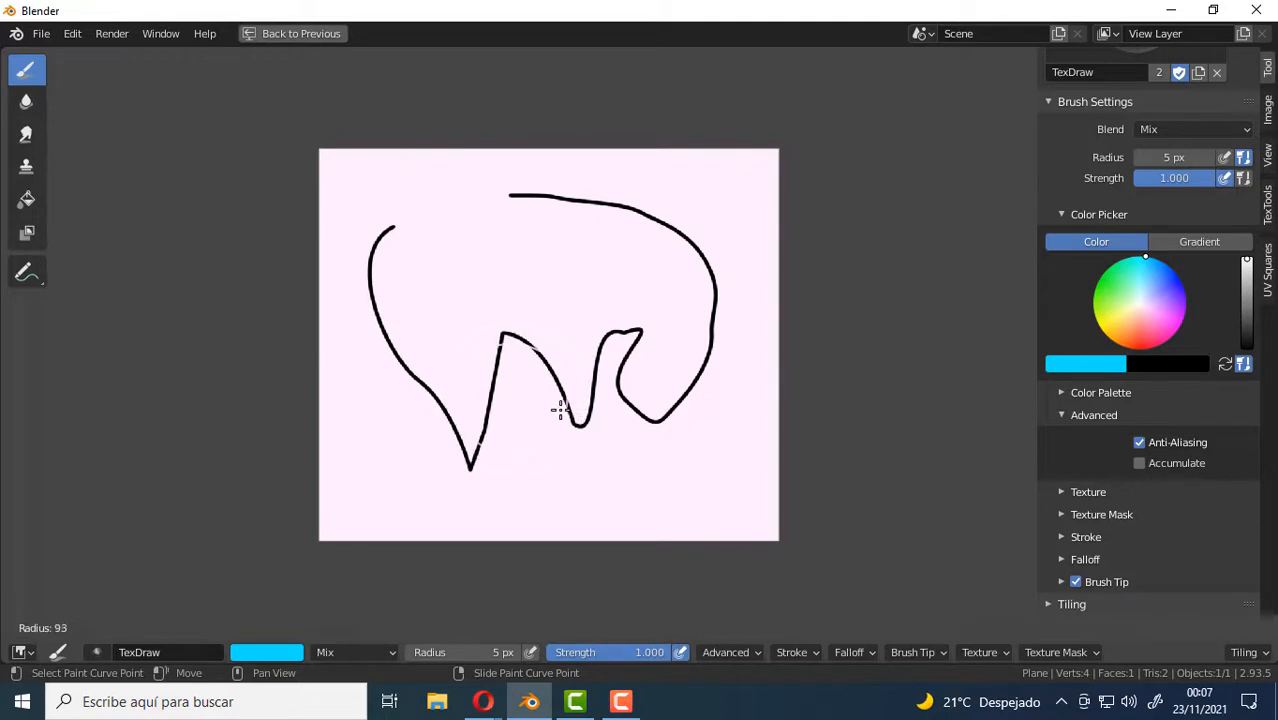
{"action": "left_click", "coordinate": [550, 403]}
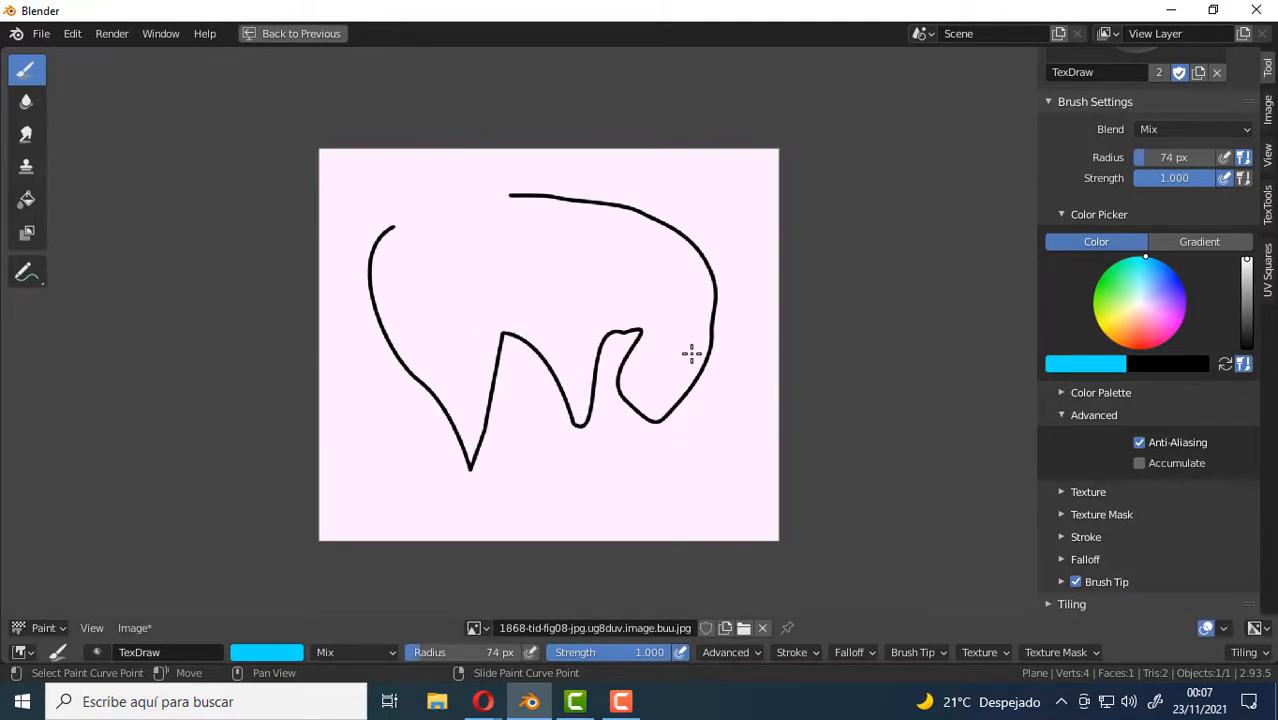
{"action": "mouse_move", "coordinate": [1164, 274]}
{"action": "left_mouse_down"}
{"action": "mouse_move", "coordinate": [1160, 342]}
{"action": "mouse_move", "coordinate": [1147, 348]}
{"action": "left_mouse_up"}
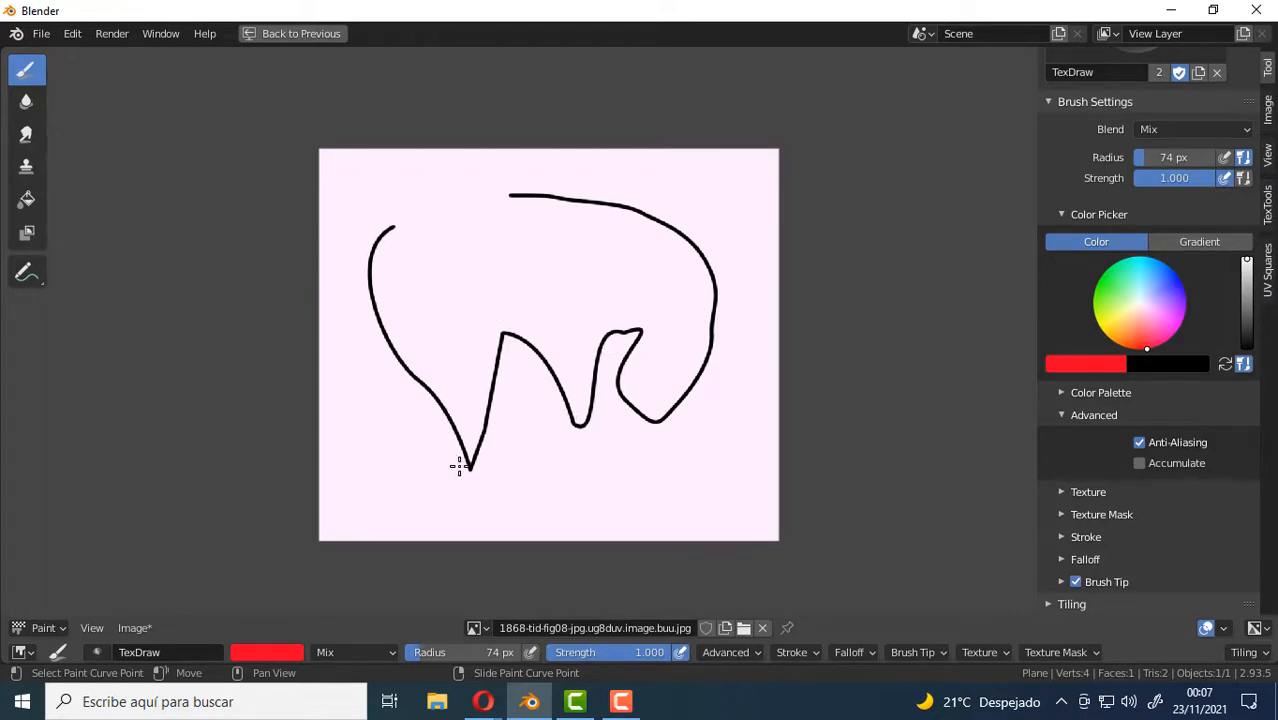
Restore the split Texture Paint layout from the maximized image editor and hide that editor's sidebar.
{"action": "key", "text": "ctrl+space"}
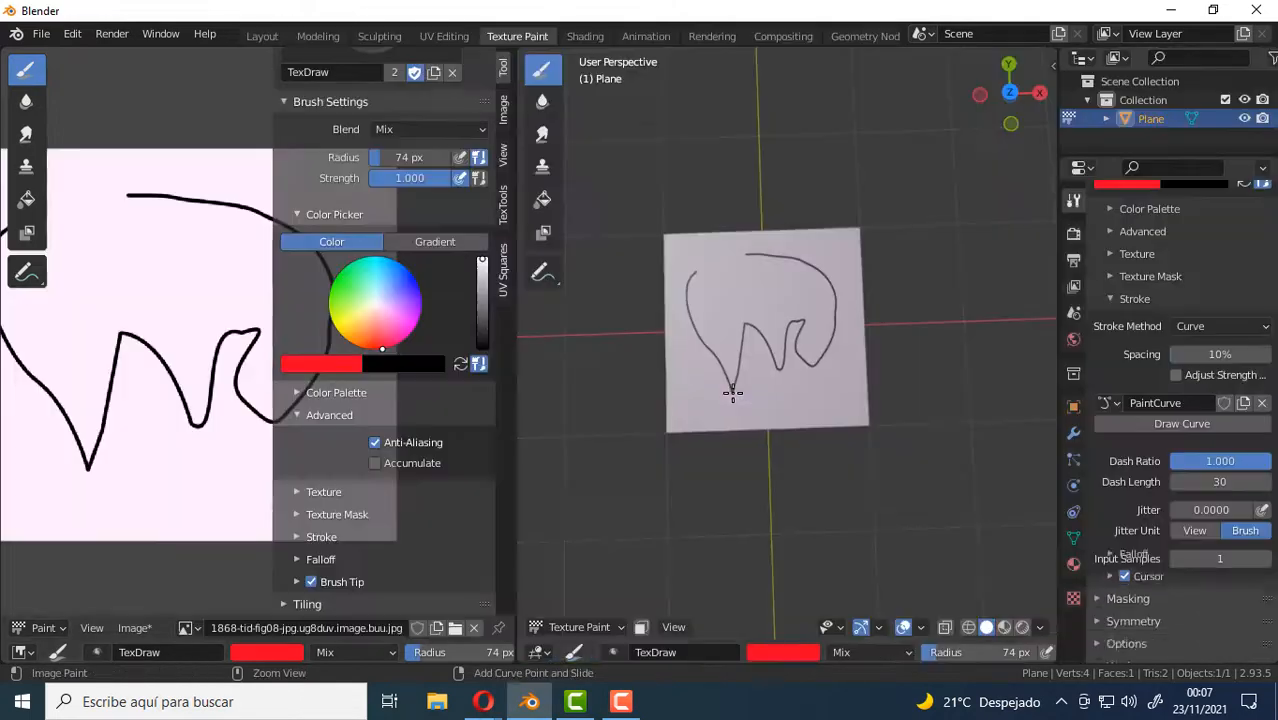
{"action": "mouse_move", "coordinate": [852, 405]}
{"action": "middle_mouse_down"}
{"action": "mouse_move", "coordinate": [787, 300]}
{"action": "mouse_move", "coordinate": [620, 210]}
{"action": "middle_mouse_up"}
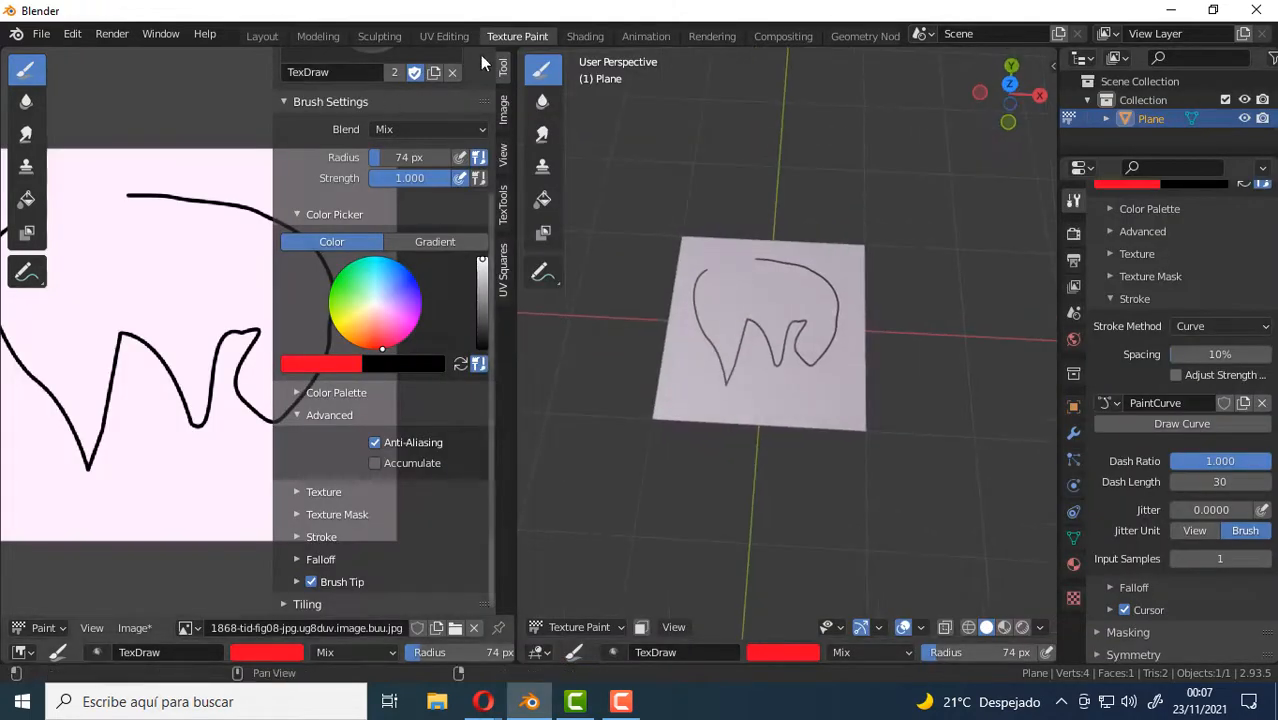
{"action": "key", "text": "n"}
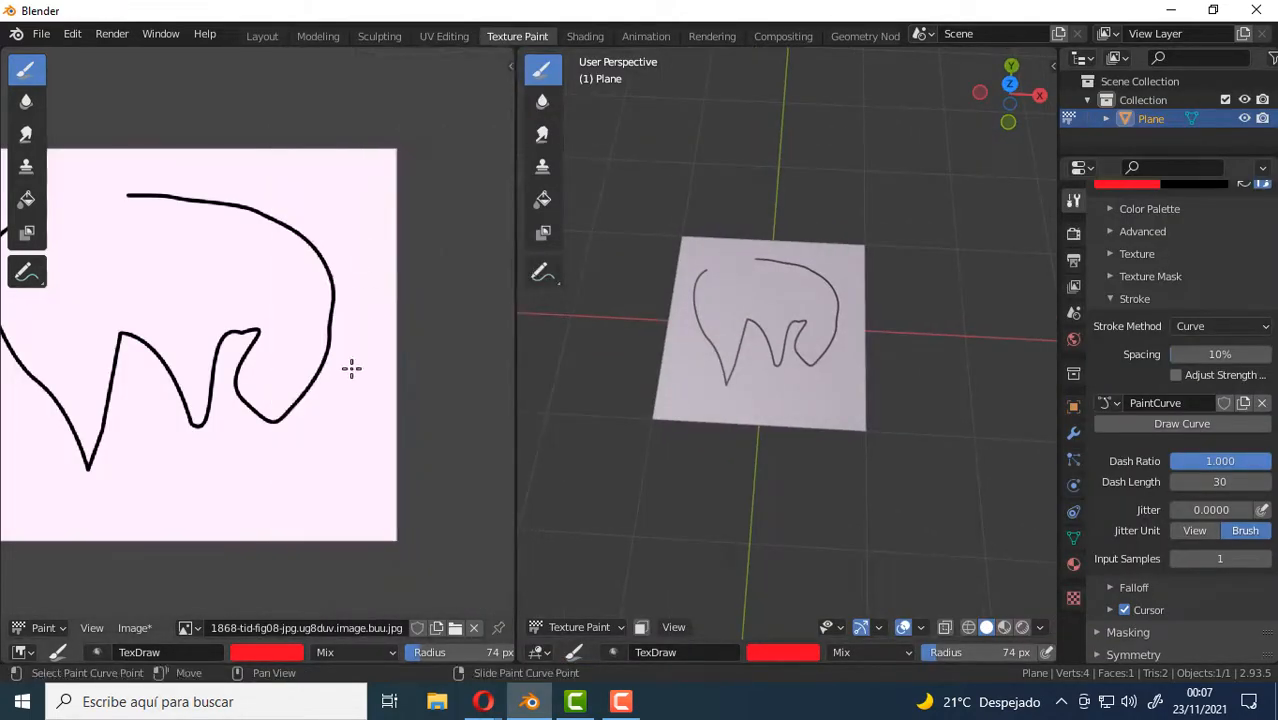
{"action": "key", "text": "Home"}
{"action": "middle_click_drag", "start_coordinate": [390, 375], "coordinate": [394, 375]}
{"action": "middle_click_drag", "start_coordinate": [835, 367], "coordinate": [861, 368], "text": "shift"}
{"action": "mouse_move", "coordinate": [812, 328]}
{"action": "middle_mouse_down"}
{"action": "mouse_move", "coordinate": [830, 325]}
{"action": "mouse_move", "coordinate": [833, 277]}
{"action": "mouse_move", "coordinate": [807, 274]}
{"action": "middle_mouse_up"}
{"action": "scroll", "coordinate": [831, 325], "scroll_direction": "up", "scroll_amount": 2}
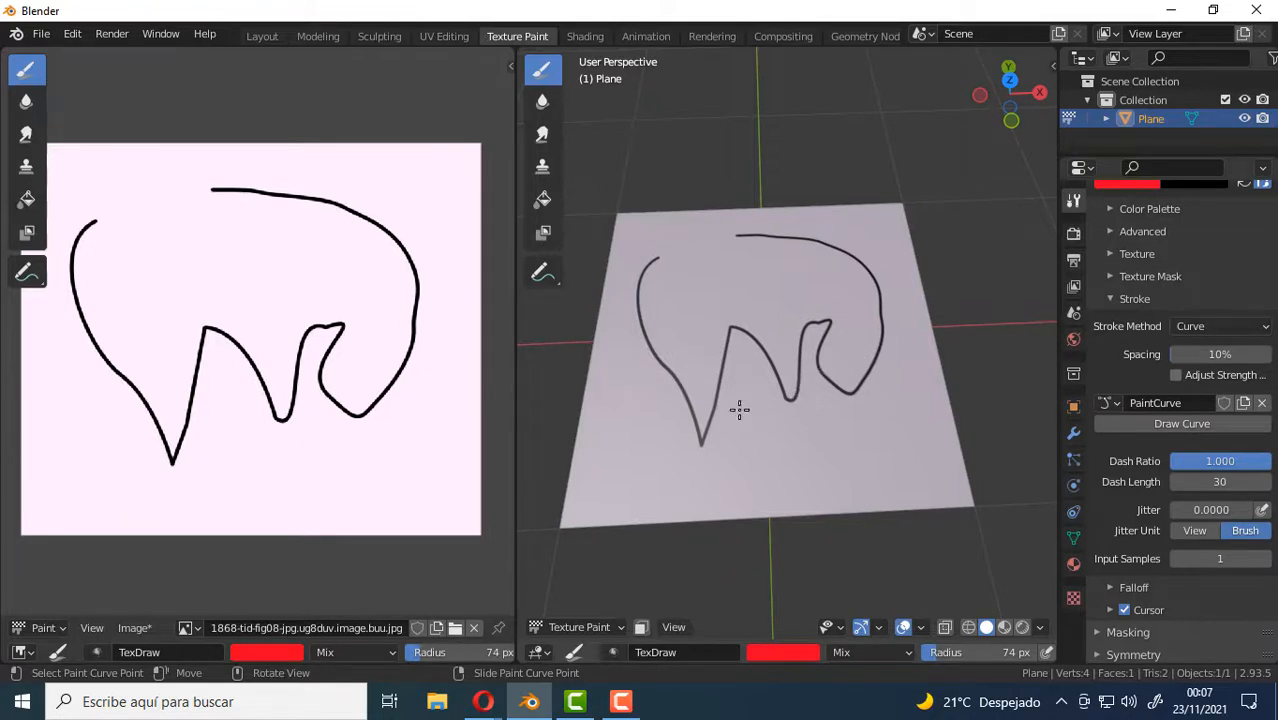
{"action": "middle_click_drag", "start_coordinate": [739, 409], "coordinate": [806, 374]}
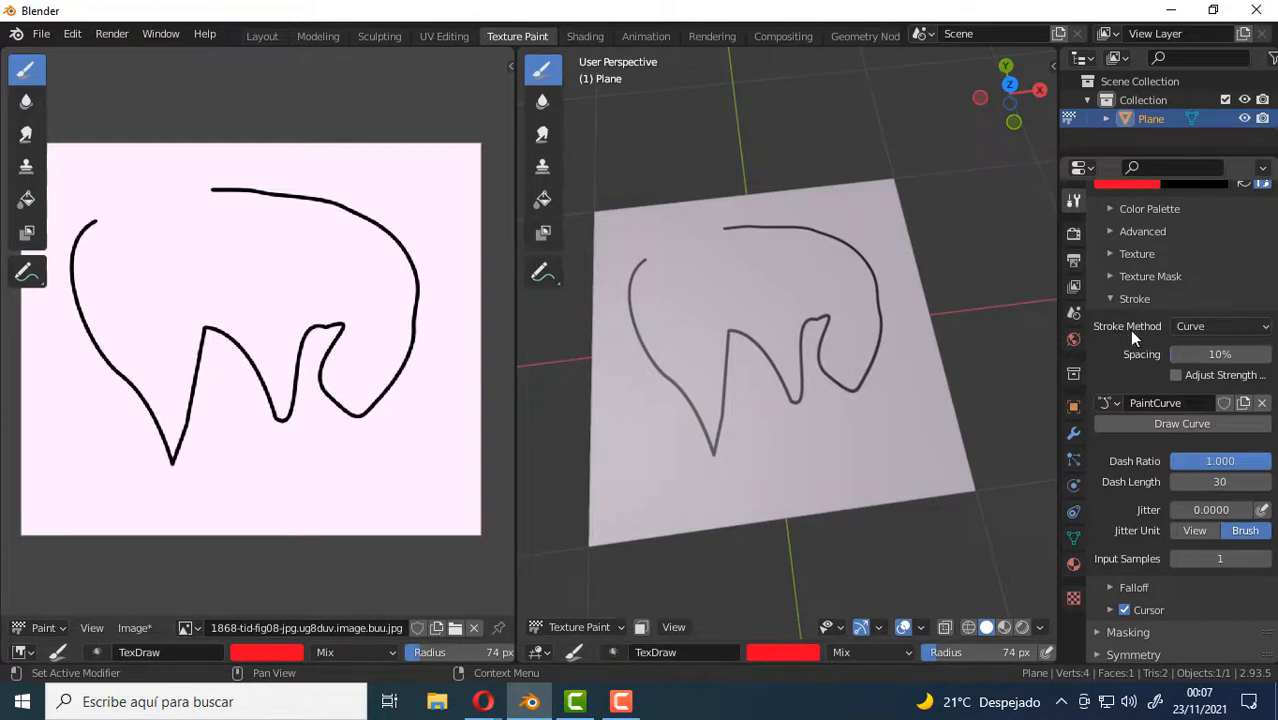
Set the stroke method to Space and paint a broad red patch on the plane inside the black outline.
{"action": "left_click", "coordinate": [1252, 332]}
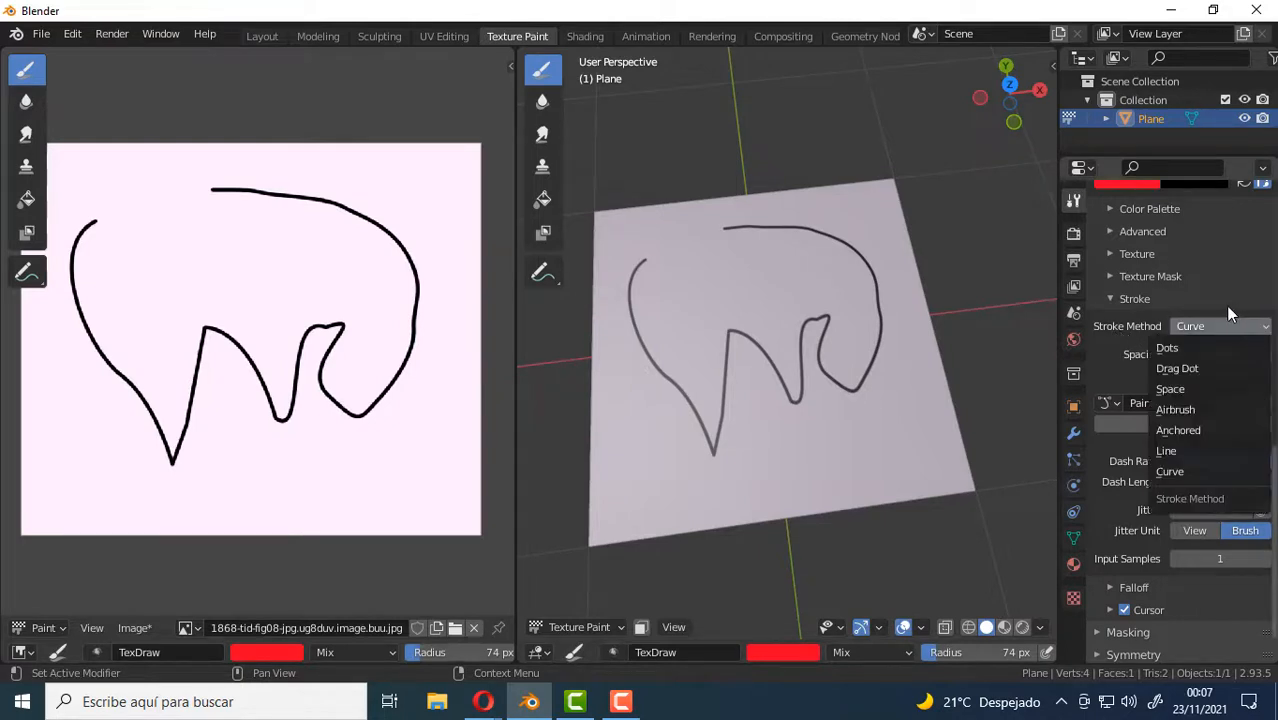
{"action": "left_click", "coordinate": [1170, 389]}
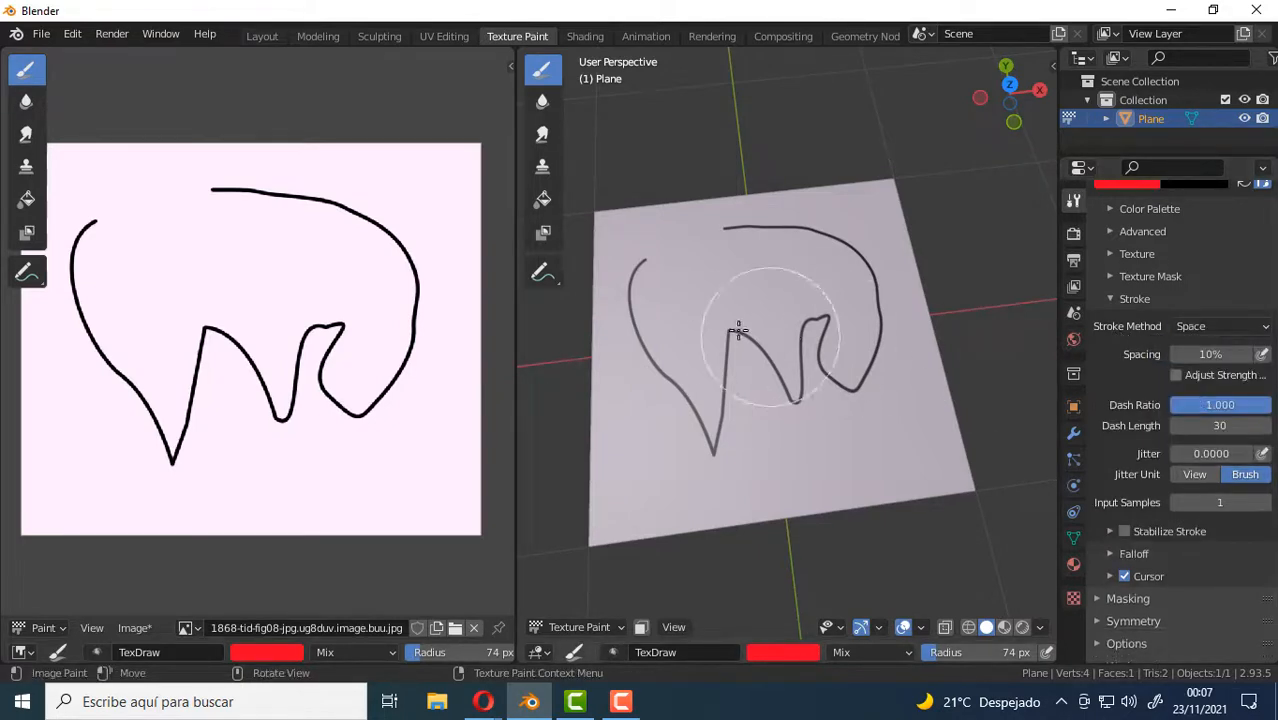
{"action": "mouse_move", "coordinate": [765, 325]}
{"action": "left_mouse_down"}
{"action": "mouse_move", "coordinate": [781, 295]}
{"action": "mouse_move", "coordinate": [670, 345]}
{"action": "left_mouse_up"}
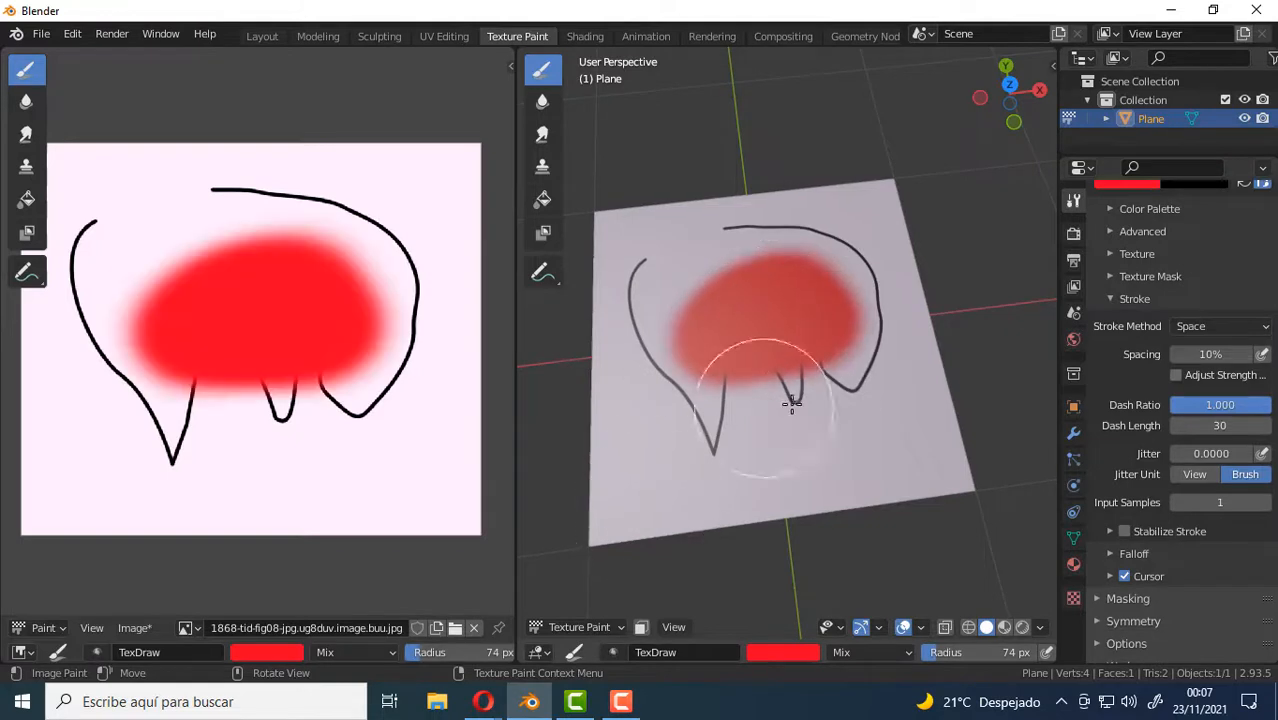
{"action": "mouse_move", "coordinate": [790, 399]}
{"action": "middle_mouse_down"}
{"action": "mouse_move", "coordinate": [793, 418]}
{"action": "mouse_move", "coordinate": [804, 402]}
{"action": "middle_mouse_up"}
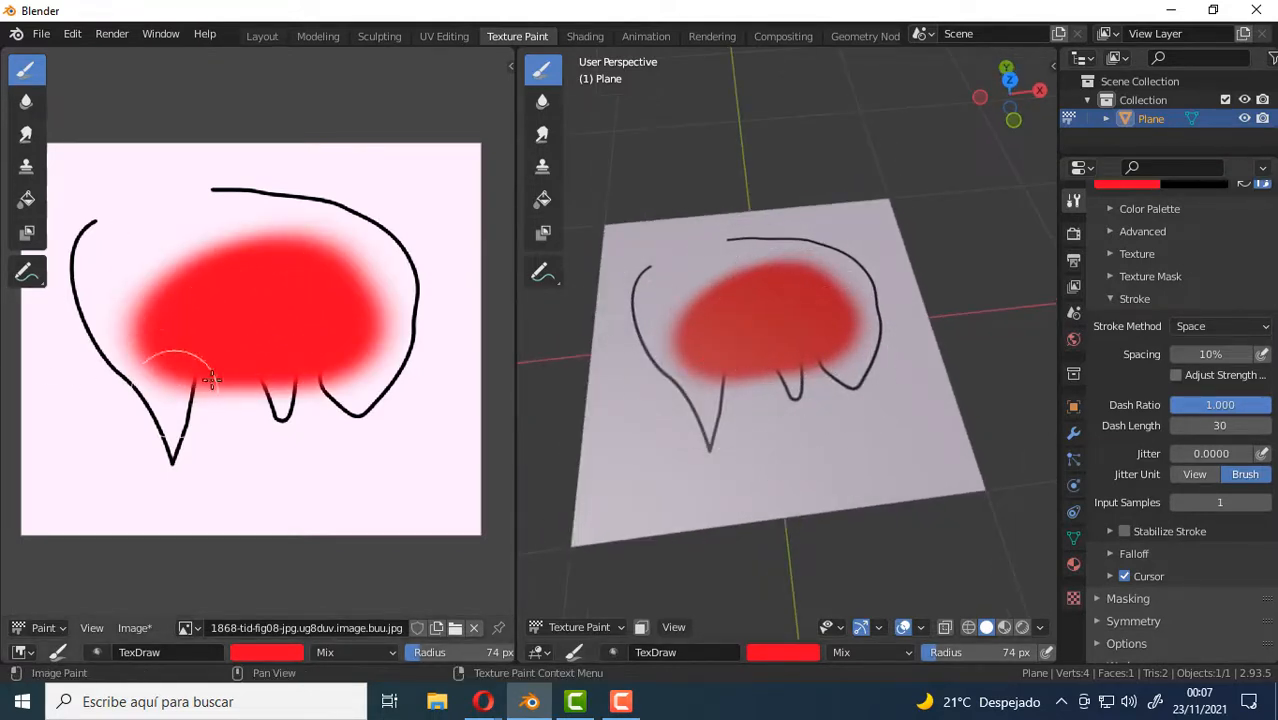
Paint a short horizontal red stroke near the lower edge of the texture in the image editor.
{"action": "left_click_drag", "start_coordinate": [351, 500], "coordinate": [200, 508]}
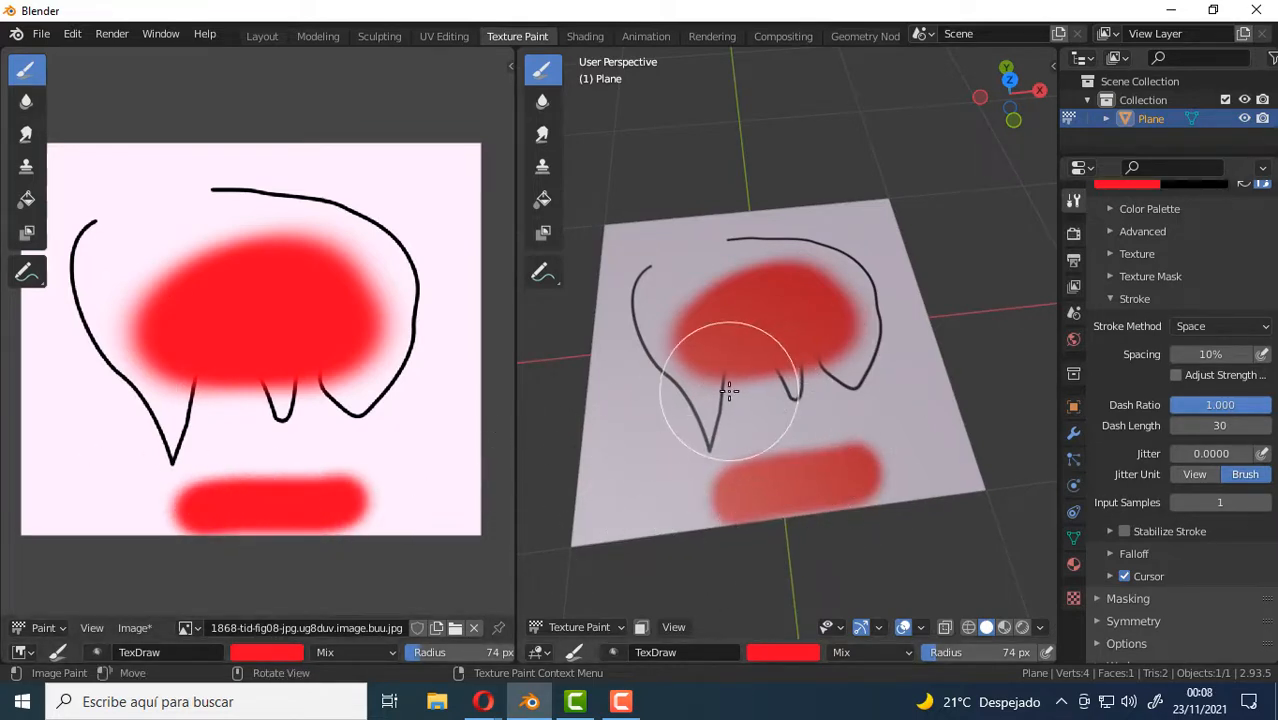
{"action": "mouse_move", "coordinate": [719, 394]}
{"action": "middle_mouse_down"}
{"action": "mouse_move", "coordinate": [762, 380]}
{"action": "mouse_move", "coordinate": [770, 357]}
{"action": "mouse_move", "coordinate": [819, 394]}
{"action": "middle_mouse_up"}
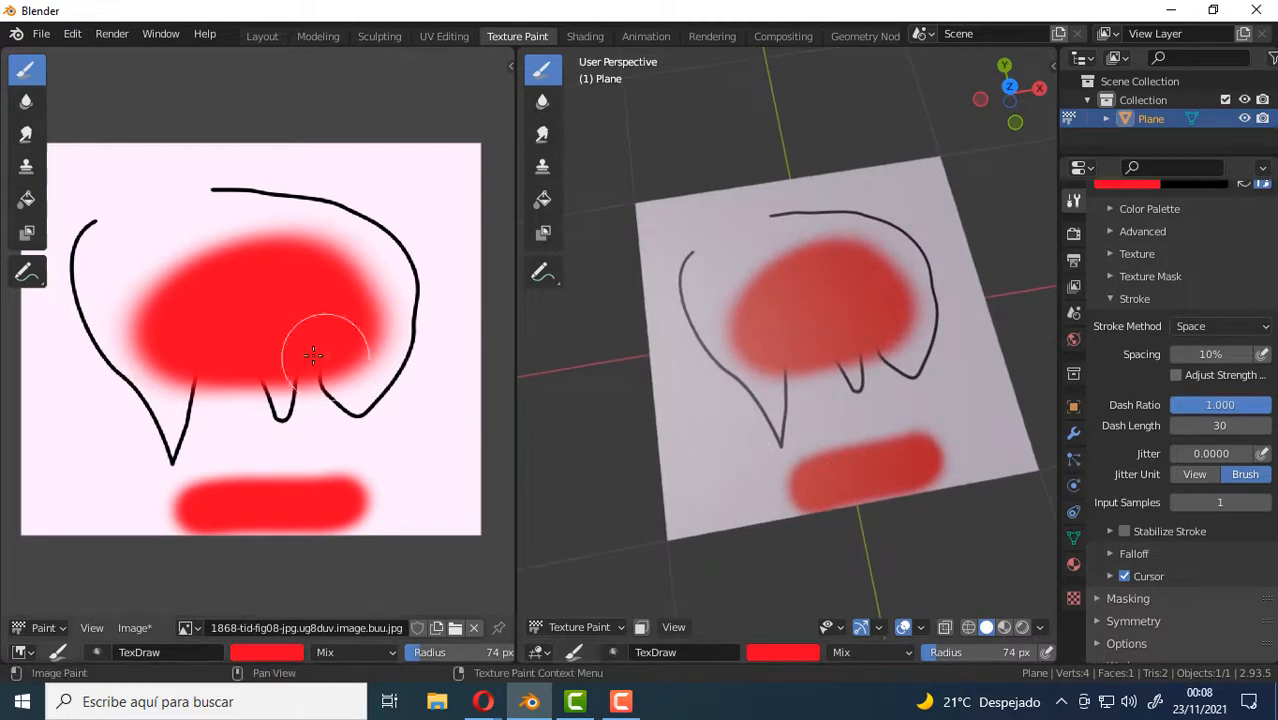
{"action": "middle_click_drag", "start_coordinate": [240, 356], "coordinate": [274, 357]}
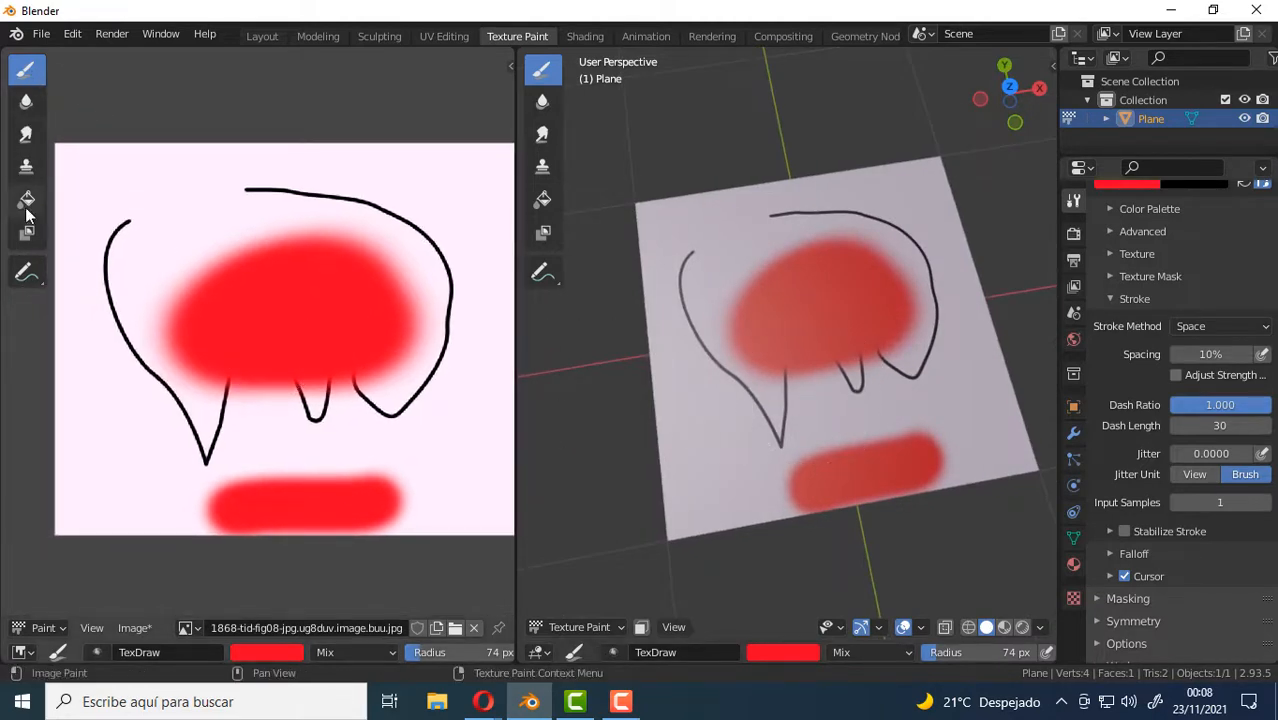
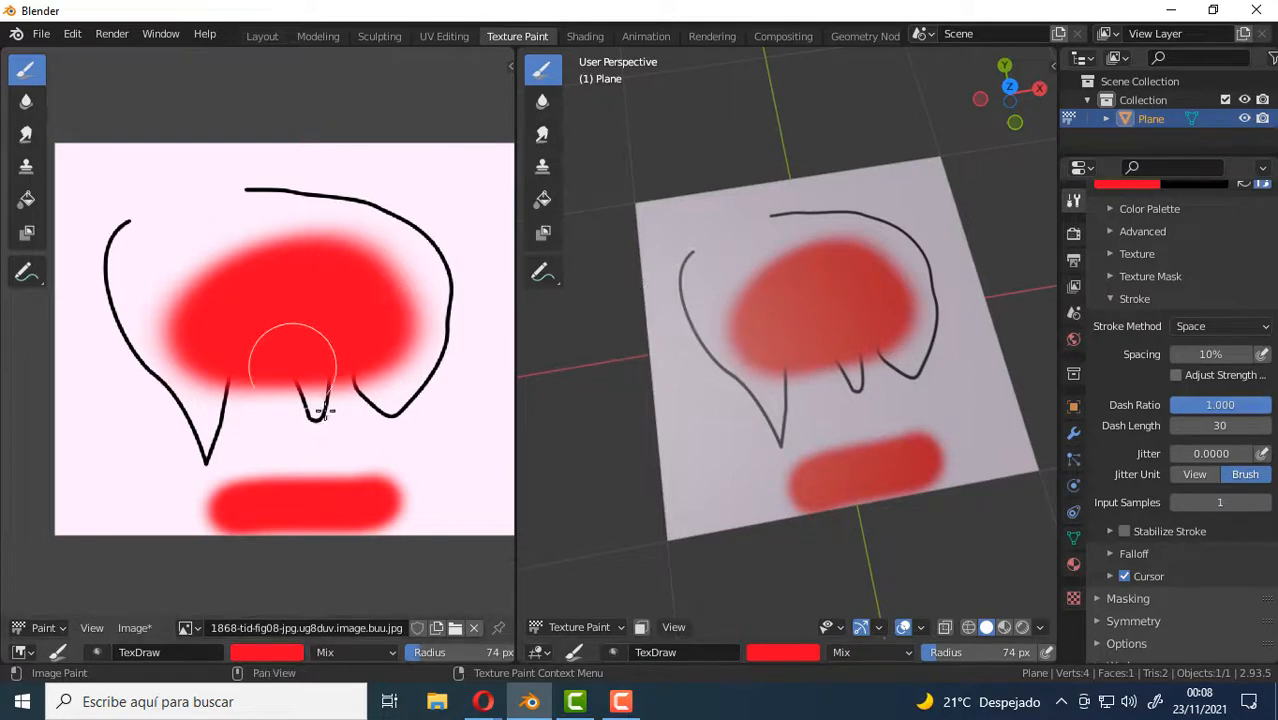
Maximize the image editor and paint a red stroke across the upper-left part of the texture, over the black outline.
{"action": "key", "text": "ctrl+space"}
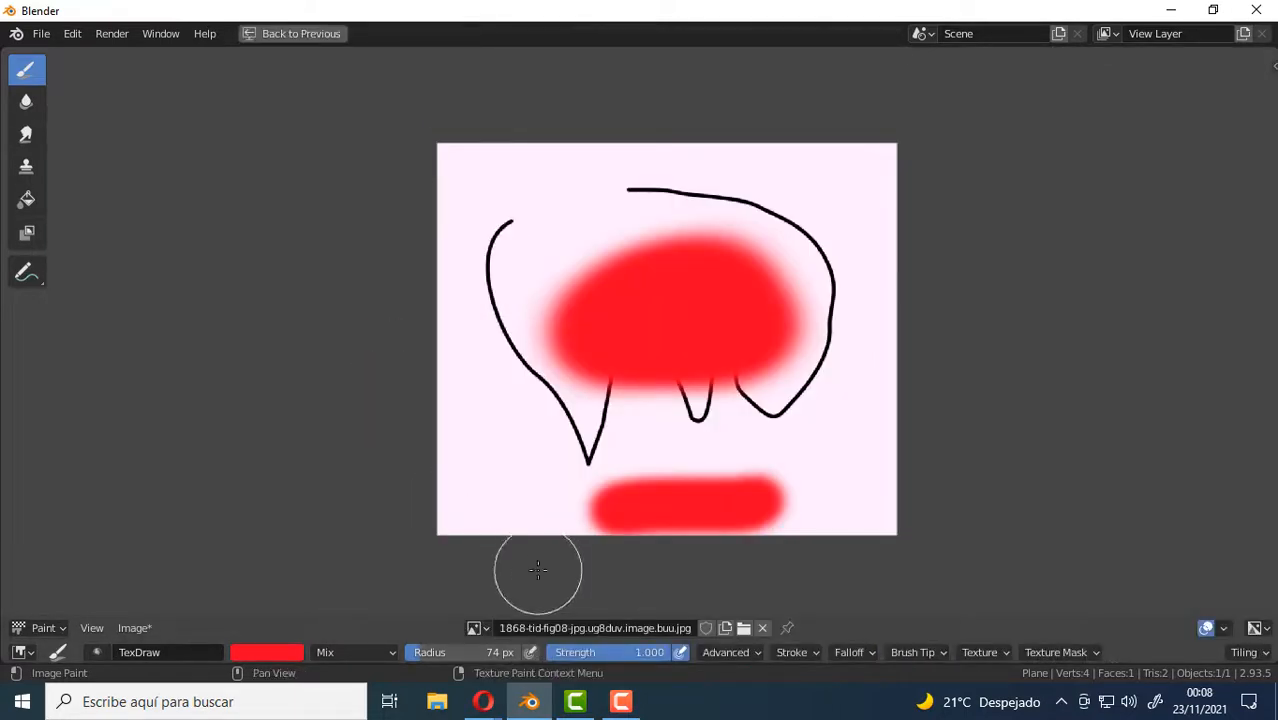
{"action": "left_click", "coordinate": [137, 628]}
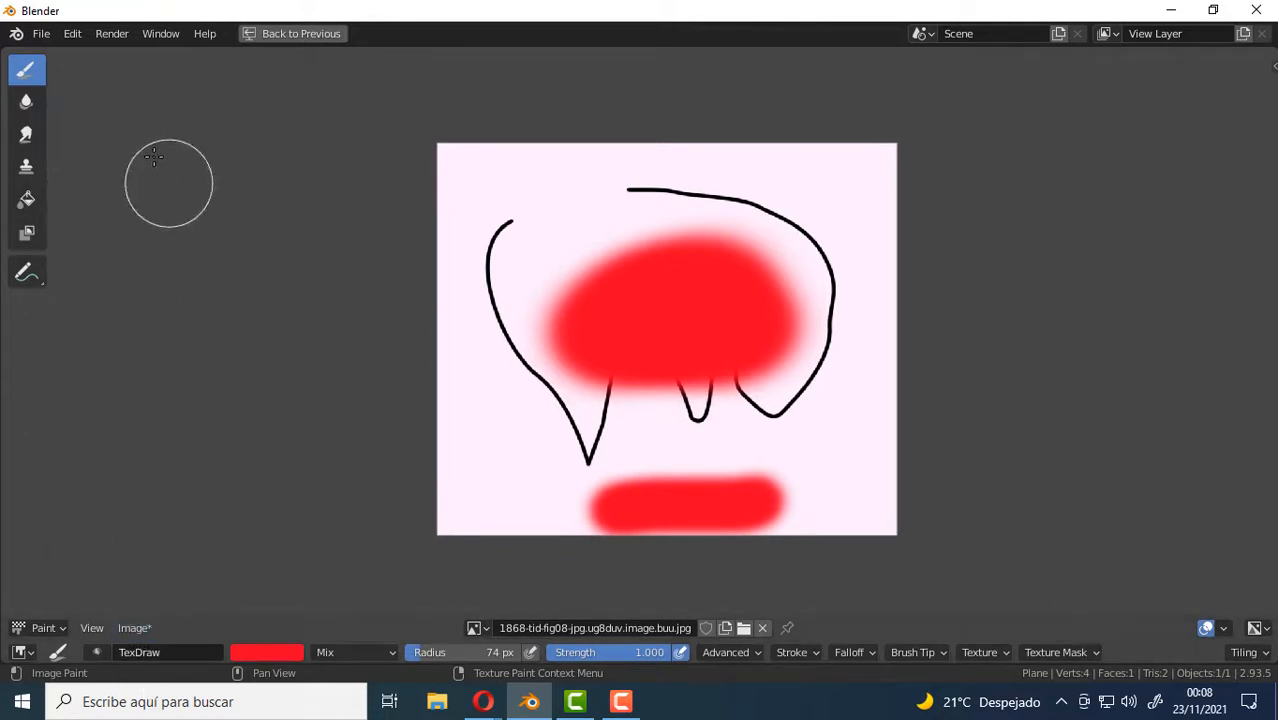
{"action": "left_click", "coordinate": [140, 629]}
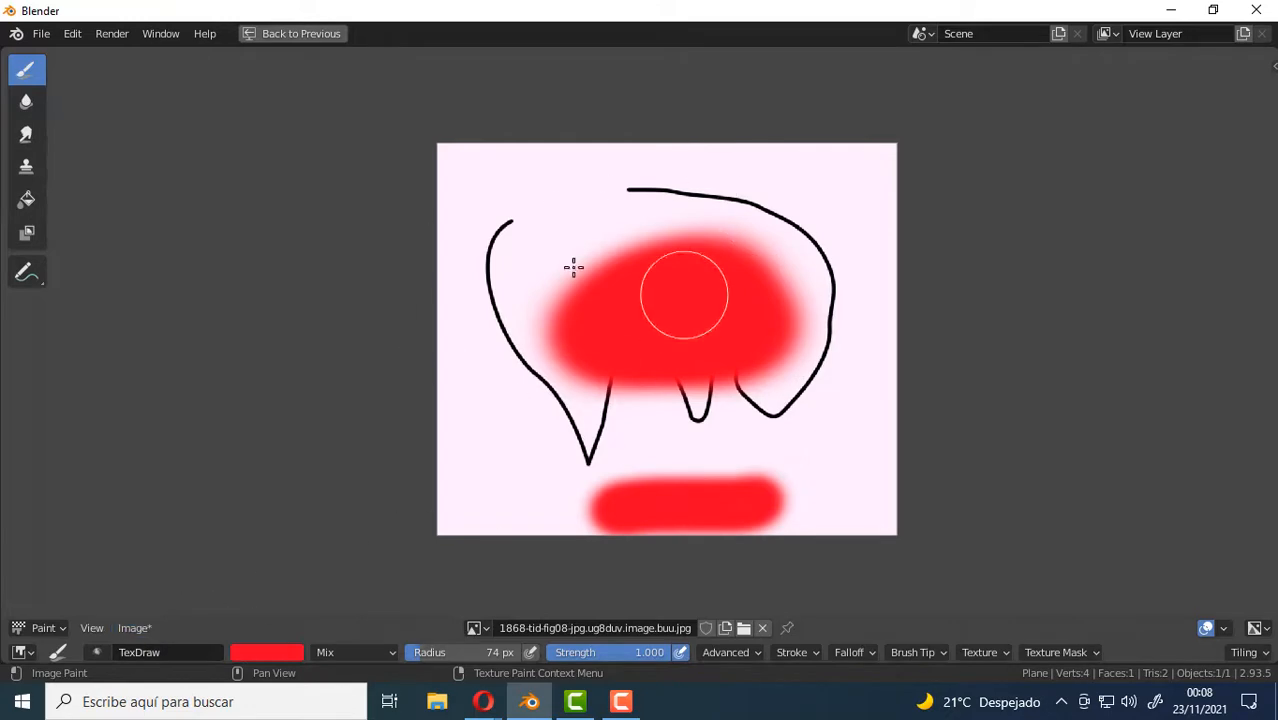
{"action": "mouse_move", "coordinate": [548, 240]}
{"action": "left_mouse_down"}
{"action": "mouse_move", "coordinate": [494, 208]}
{"action": "mouse_move", "coordinate": [690, 166]}
{"action": "mouse_move", "coordinate": [712, 174]}
{"action": "left_mouse_up"}
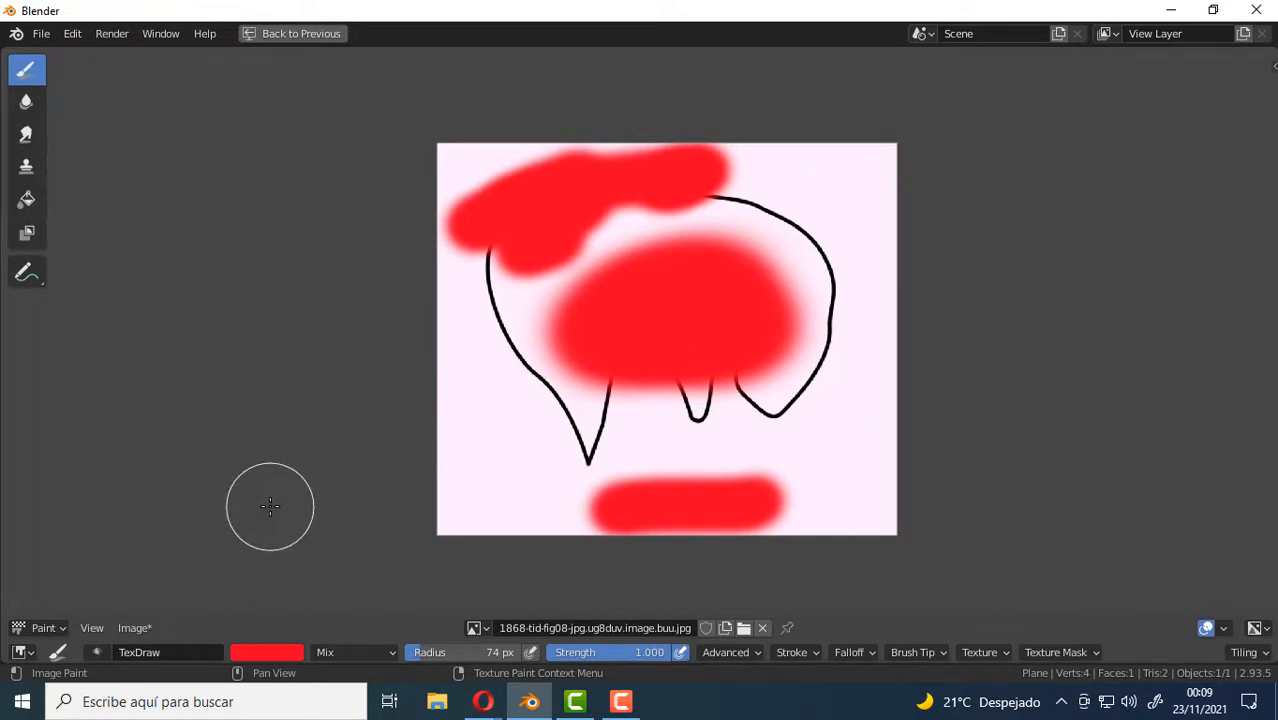
Review the file formats offered for saving the painted image under another name, and close the dialog without saving.
{"action": "left_click", "coordinate": [136, 628]}
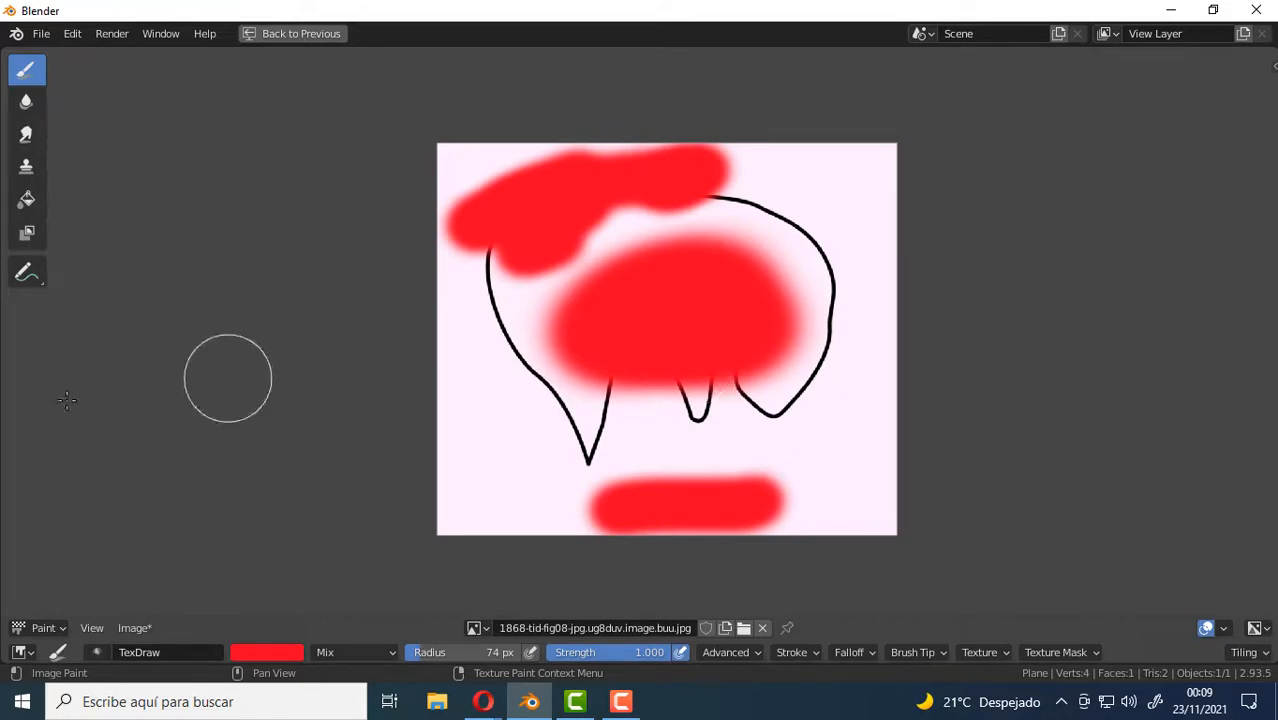
{"action": "left_click", "coordinate": [134, 628]}
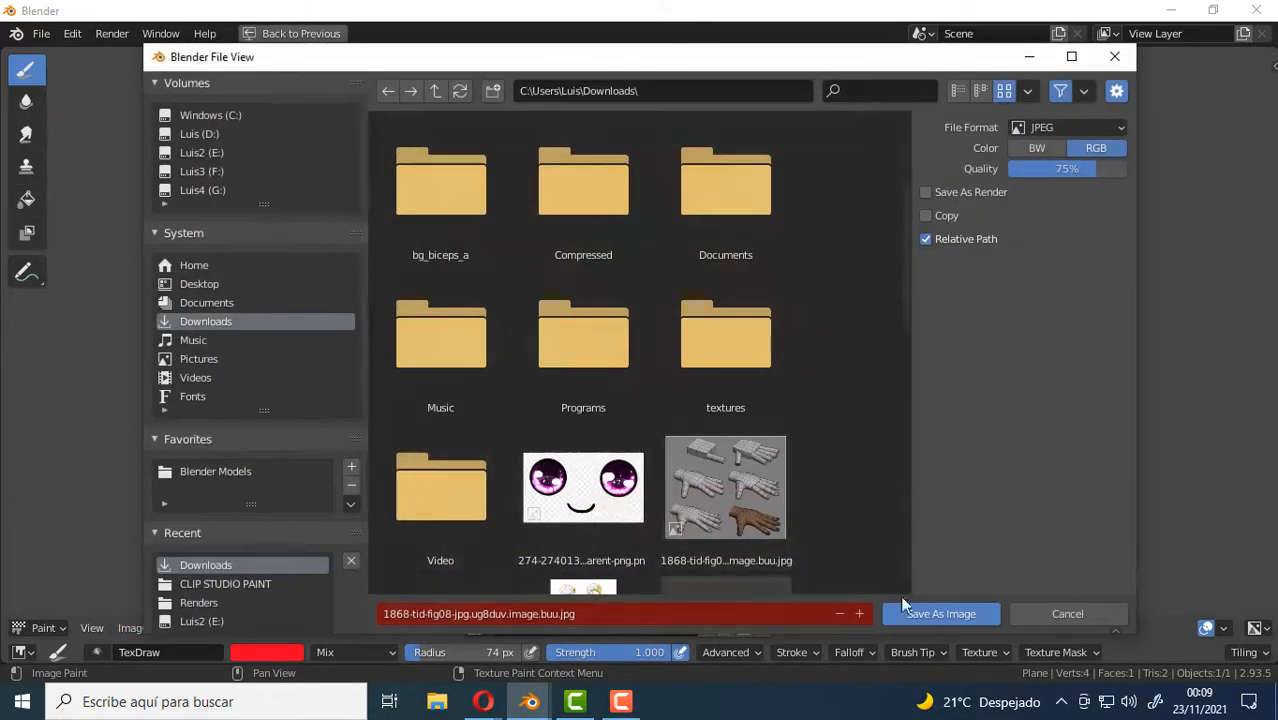
{"action": "left_click", "coordinate": [1105, 128]}
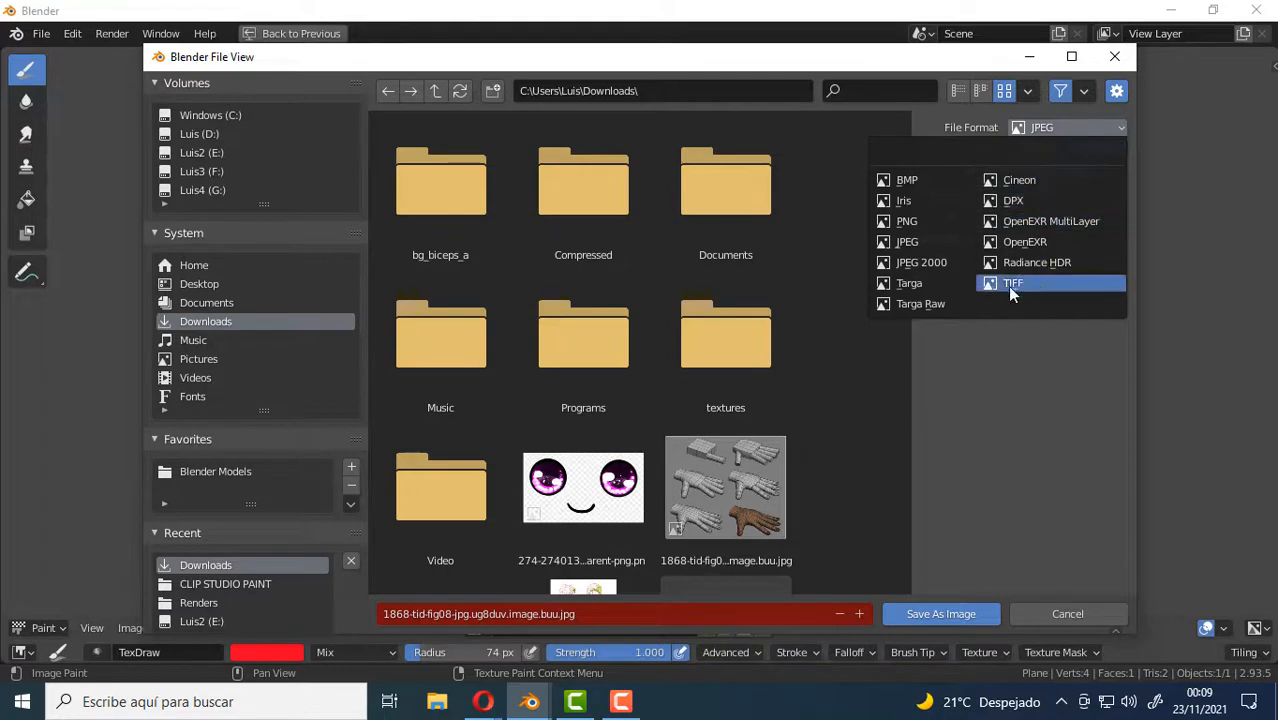
{"action": "left_click", "coordinate": [1106, 342]}
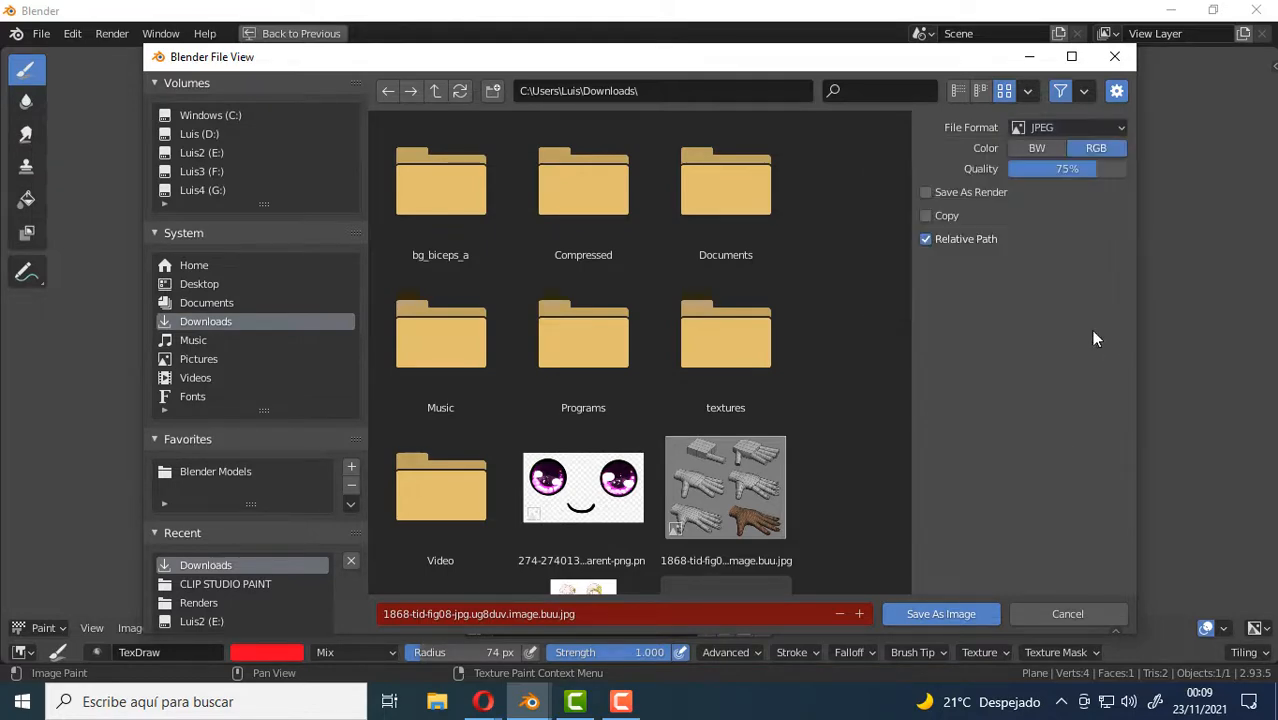
{"action": "left_click", "coordinate": [1119, 55]}
Save the painted texture to its existing JPEG file.
{"action": "left_click", "coordinate": [149, 636]}
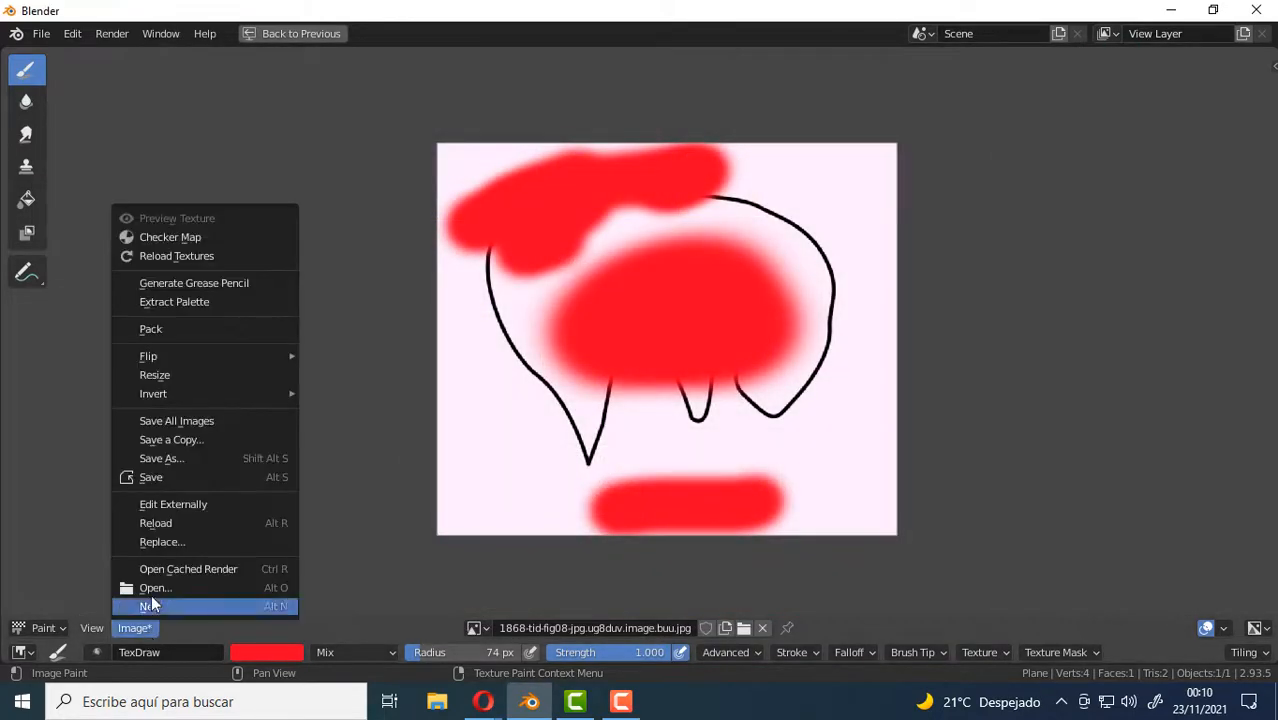
{"action": "left_click", "coordinate": [180, 477]}
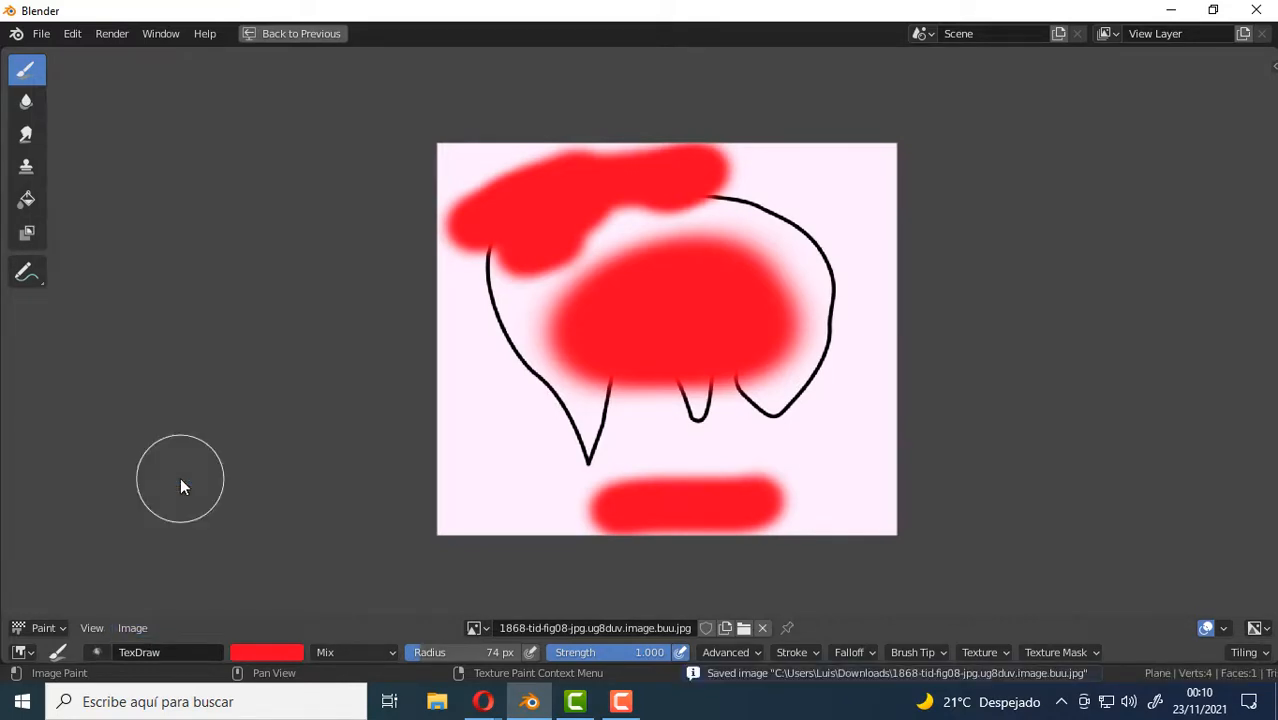
{"action": "left_click", "coordinate": [152, 629]}
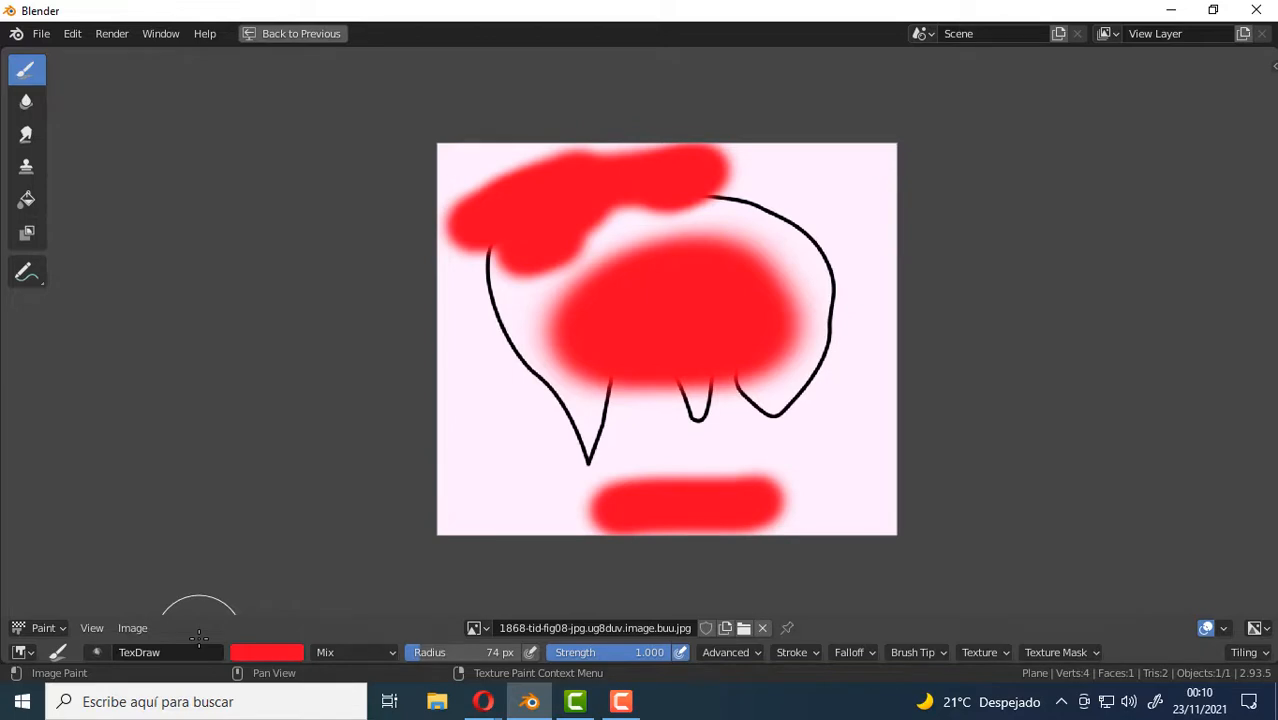
Save the Blender project to the Desktop under the name Prueba.
{"action": "left_click", "coordinate": [46, 34]}
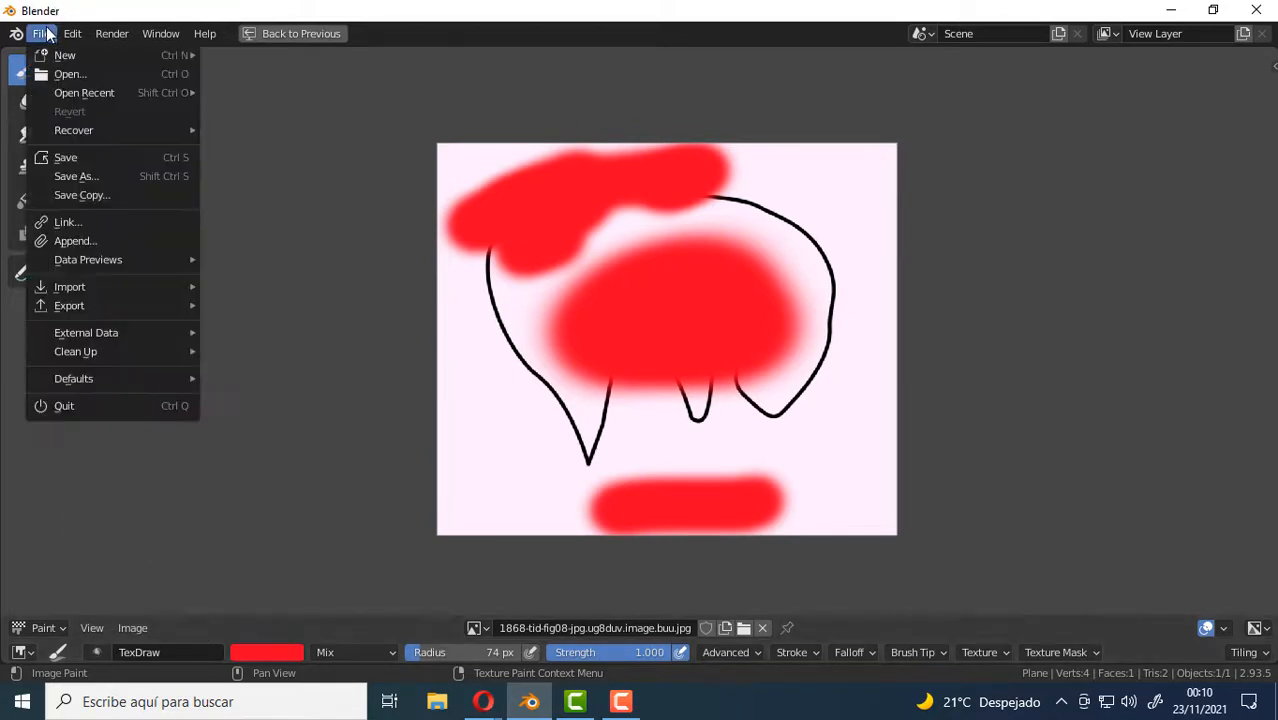
{"action": "left_click", "coordinate": [90, 178]}
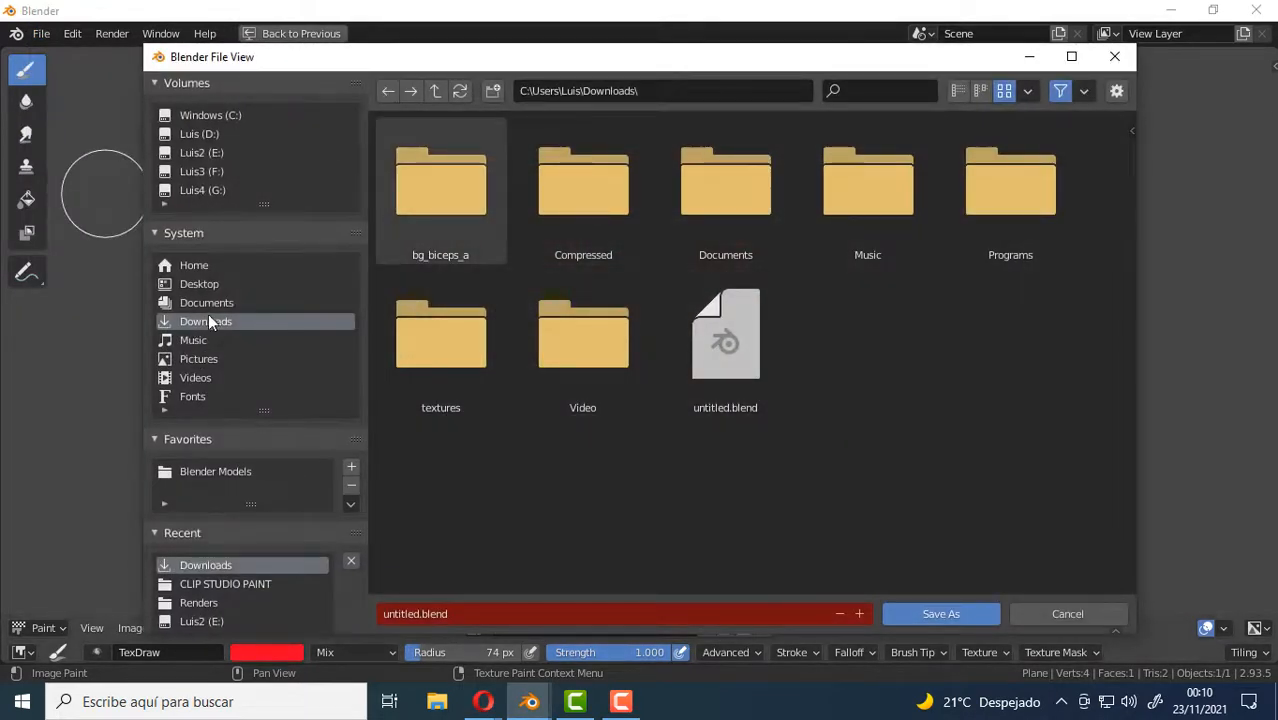
{"action": "left_click", "coordinate": [205, 284]}
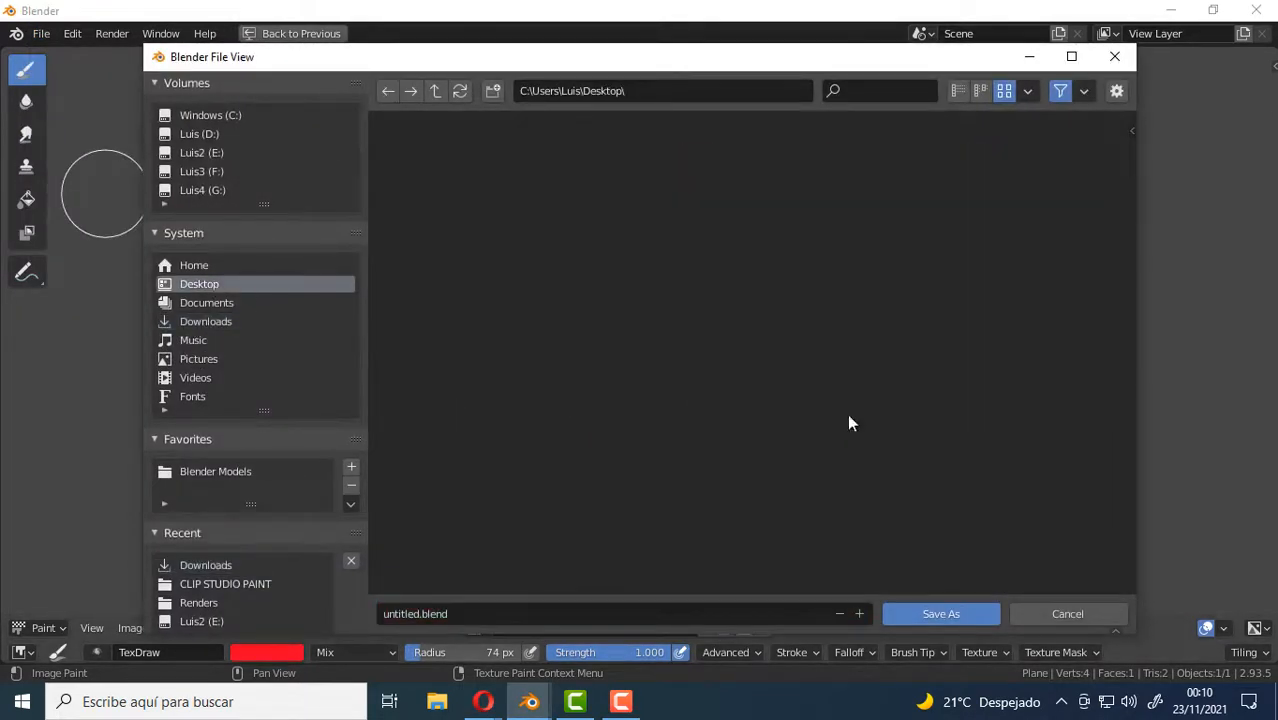
{"action": "left_click", "coordinate": [458, 614]}
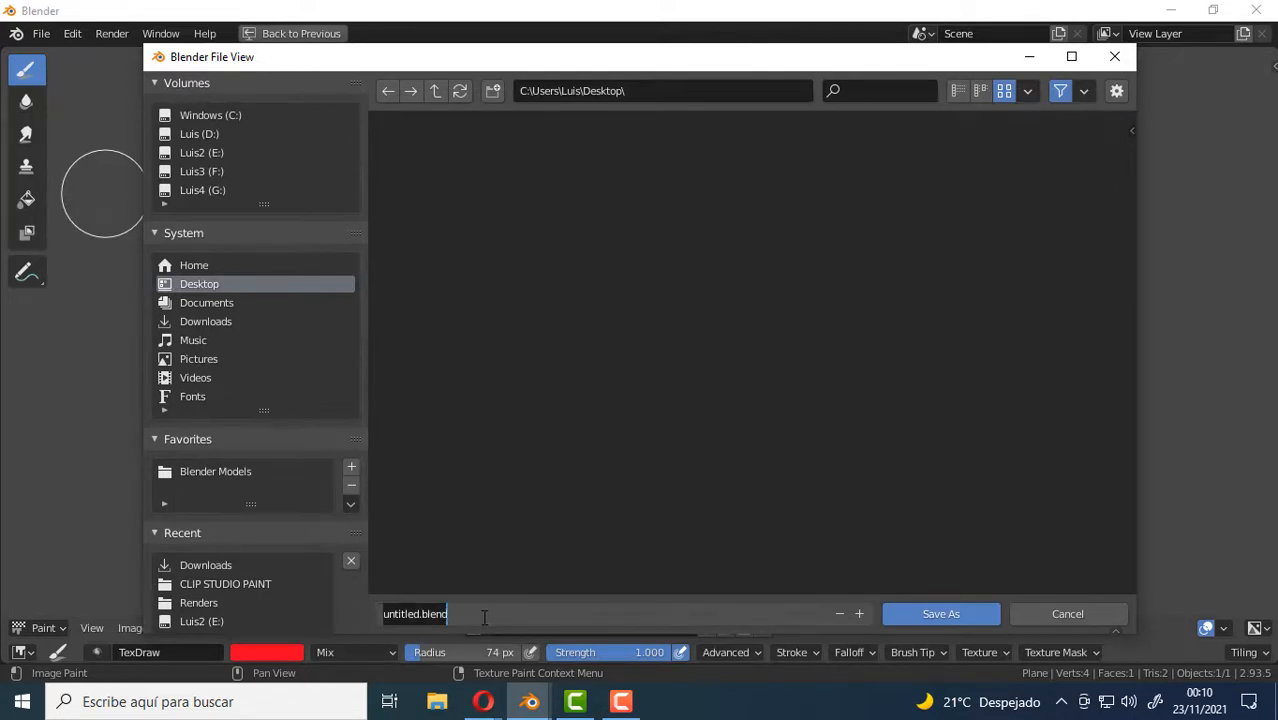
{"action": "type", "text": "Prueba"}
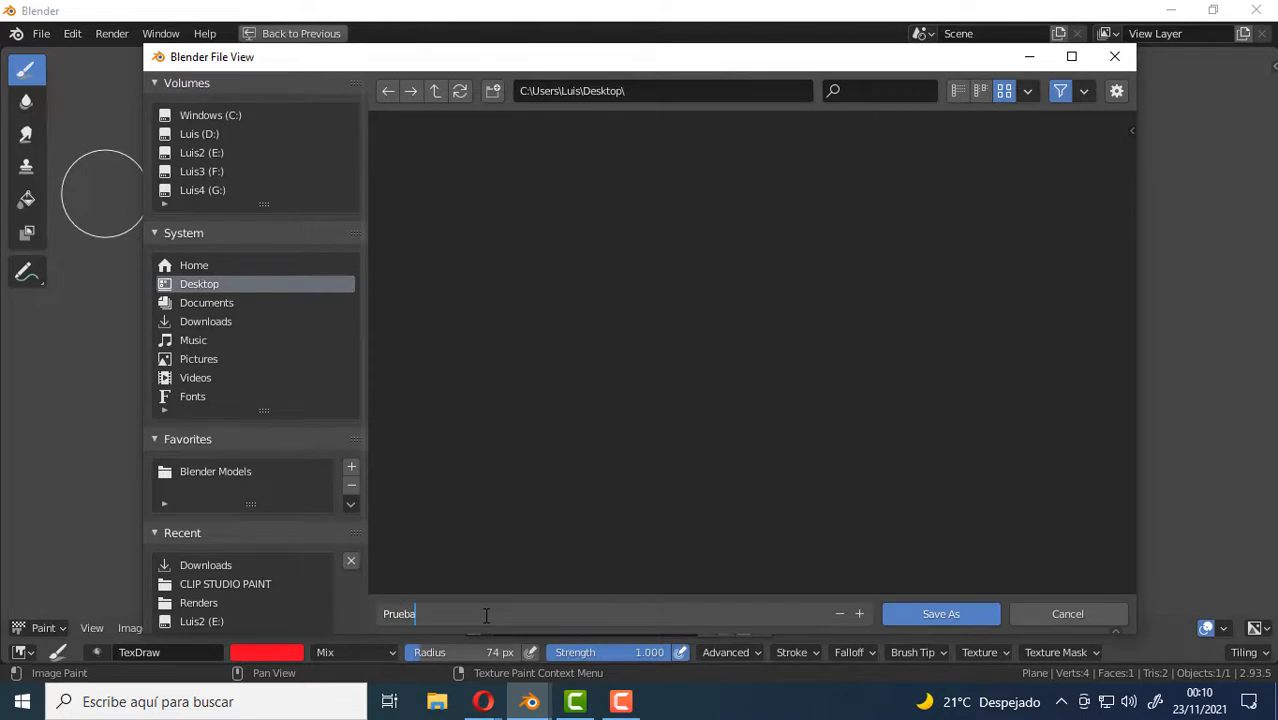
{"action": "left_click", "coordinate": [946, 616]}
{"action": "left_click", "coordinate": [946, 616]}
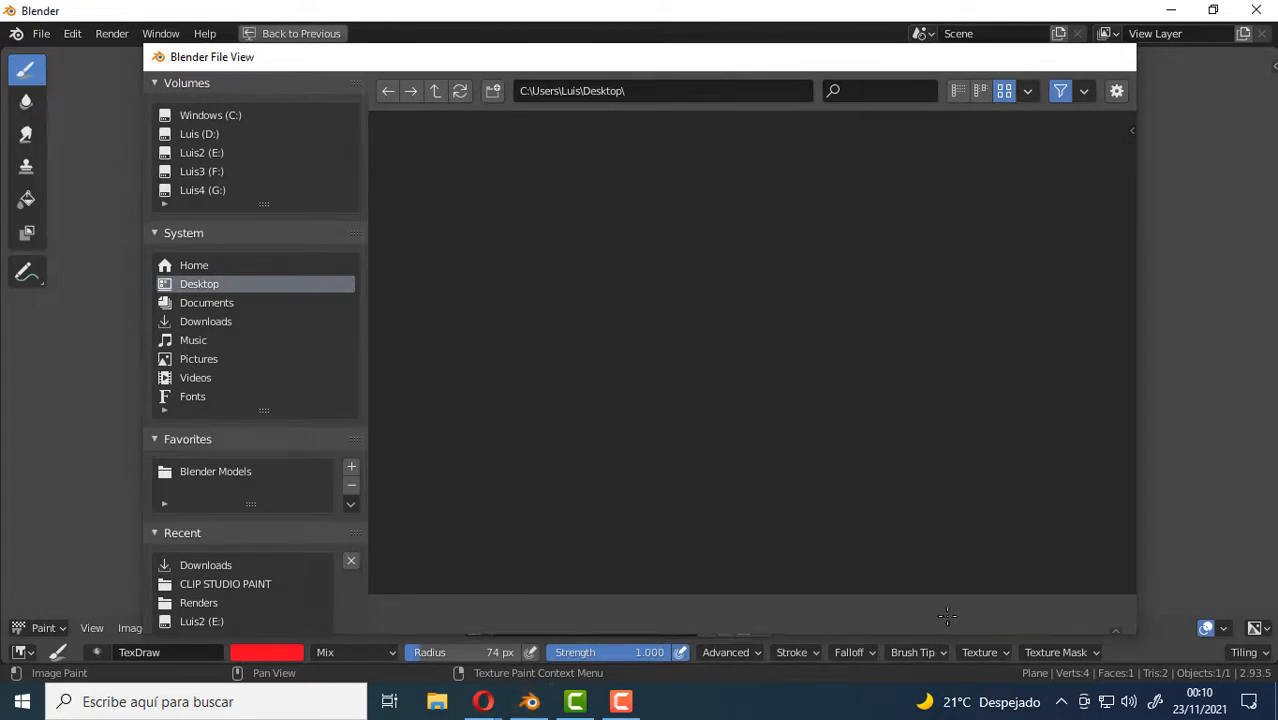
Close Blender, reopen Prueba.blend from the desktop, and restore the split Texture Paint layout.
{"action": "left_click", "coordinate": [1258, 10]}
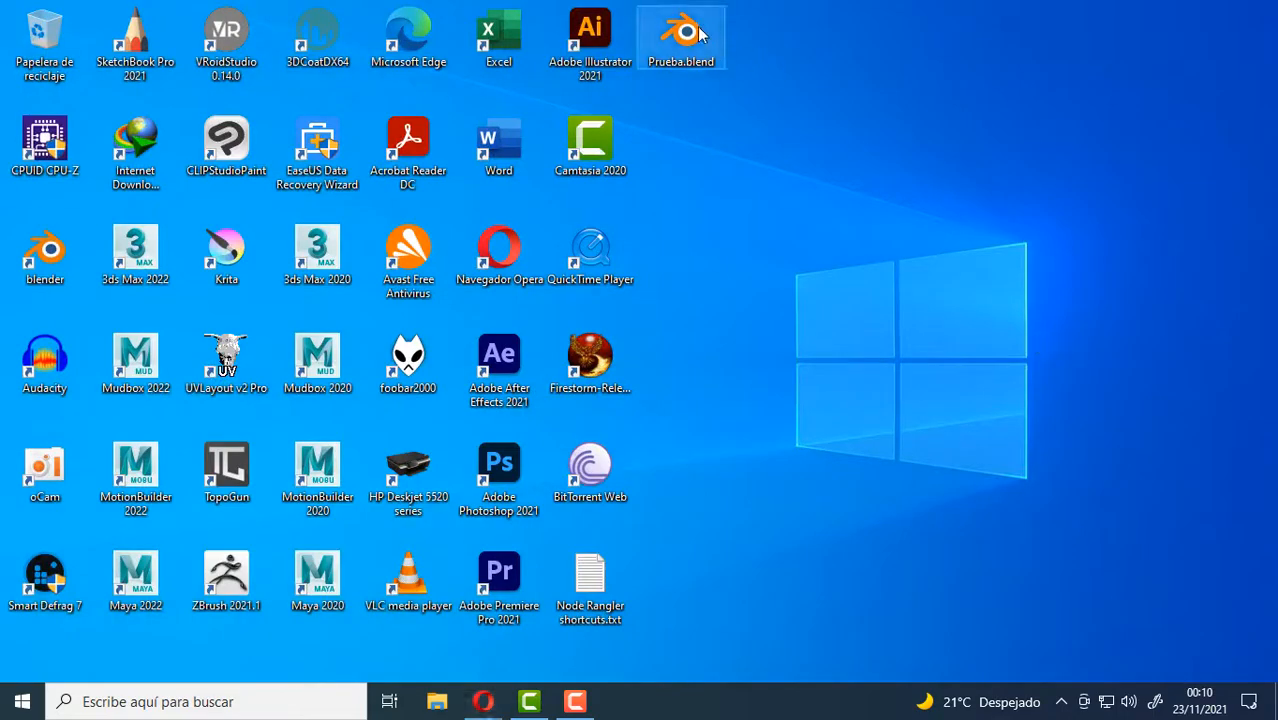
{"action": "double_click", "coordinate": [698, 35]}
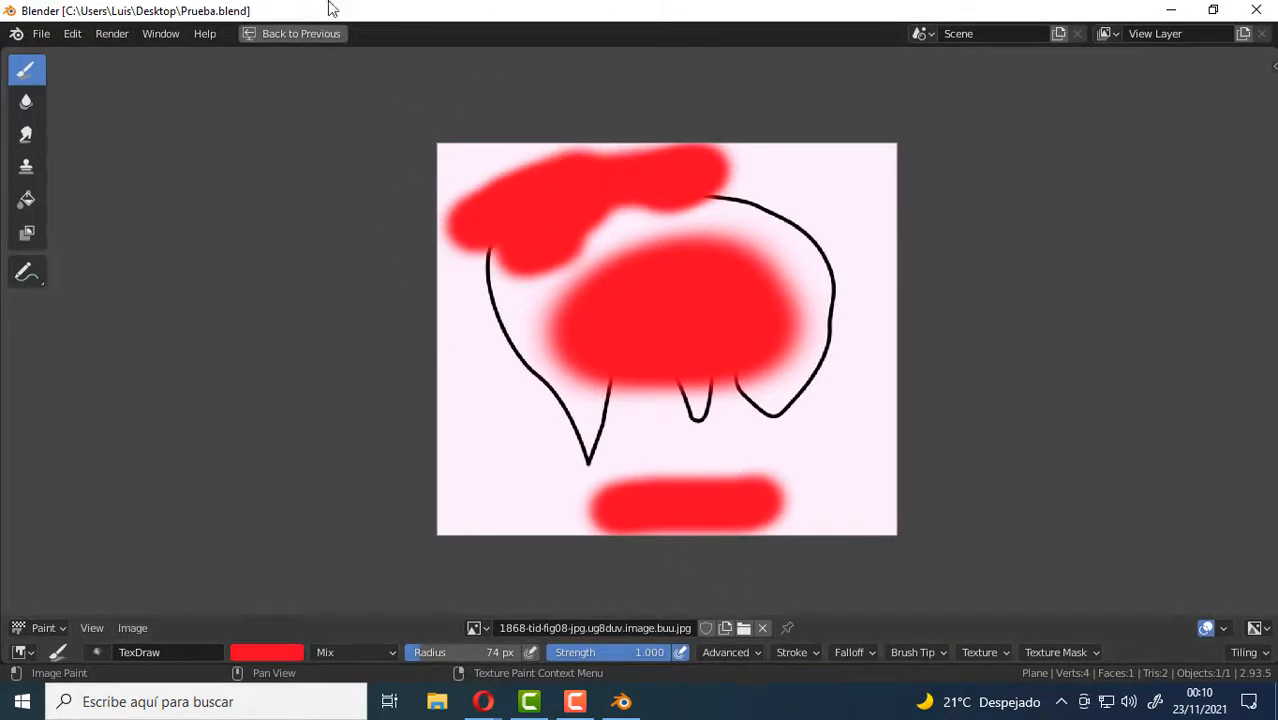
{"action": "left_click", "coordinate": [277, 37]}
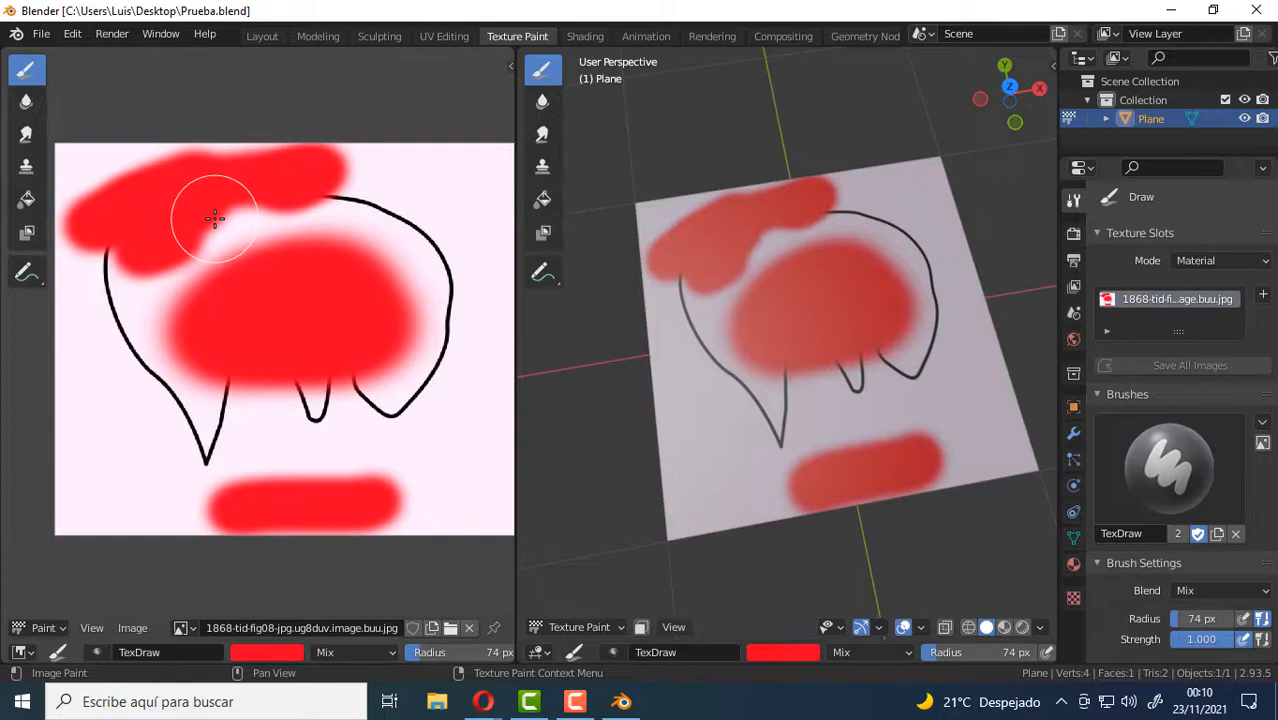
Check in the preferences' file paths which application is assigned as the external image editor.
{"action": "left_click", "coordinate": [68, 35]}
{"action": "left_click", "coordinate": [112, 301]}
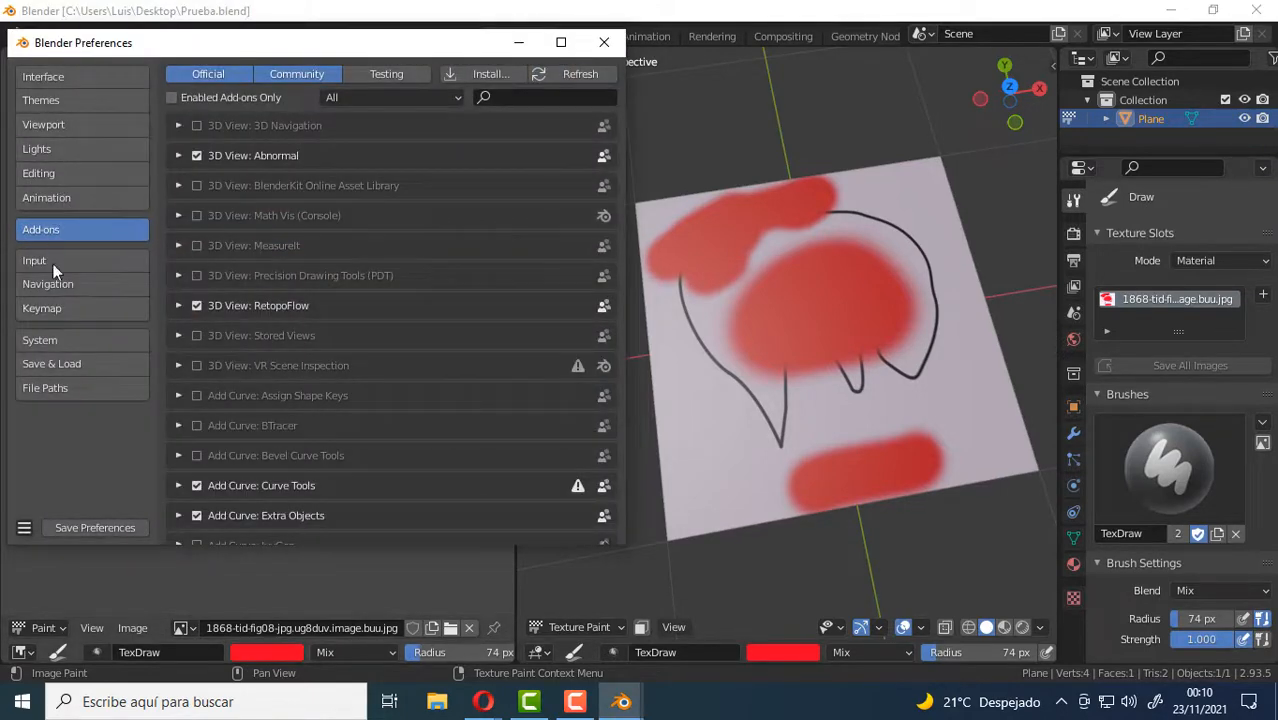
{"action": "left_click", "coordinate": [39, 388]}
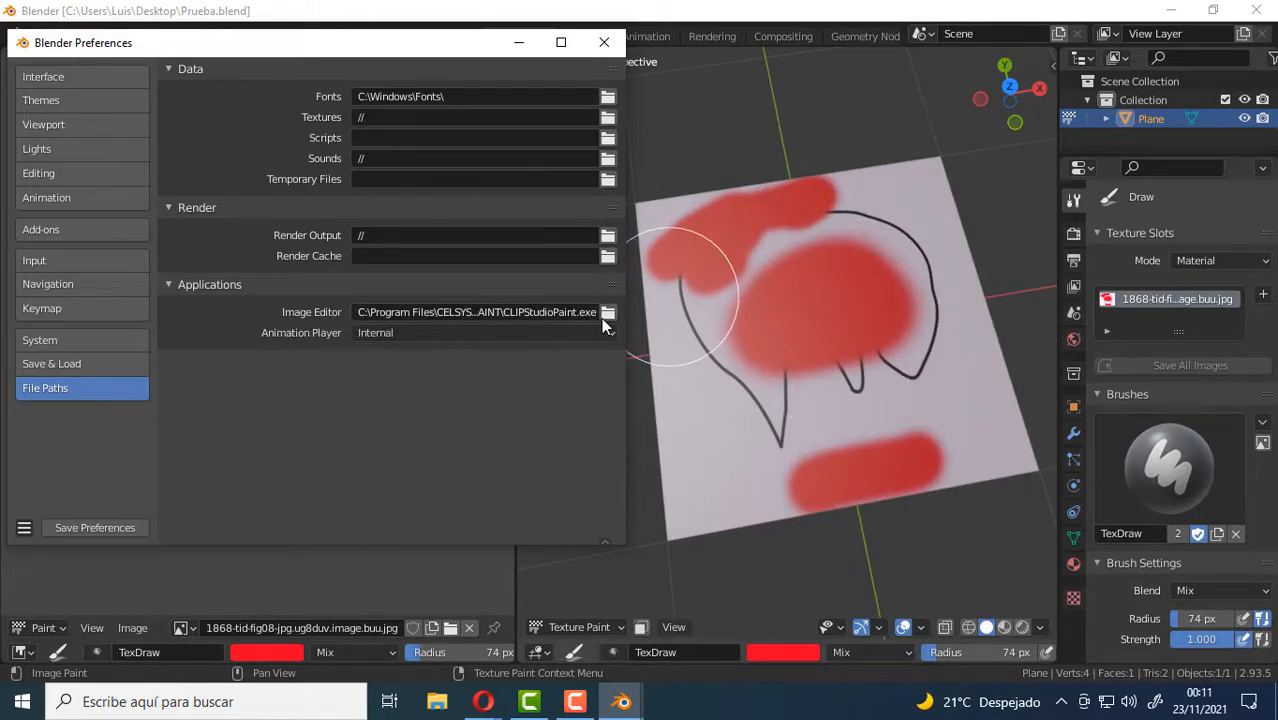
{"action": "left_click", "coordinate": [604, 42]}
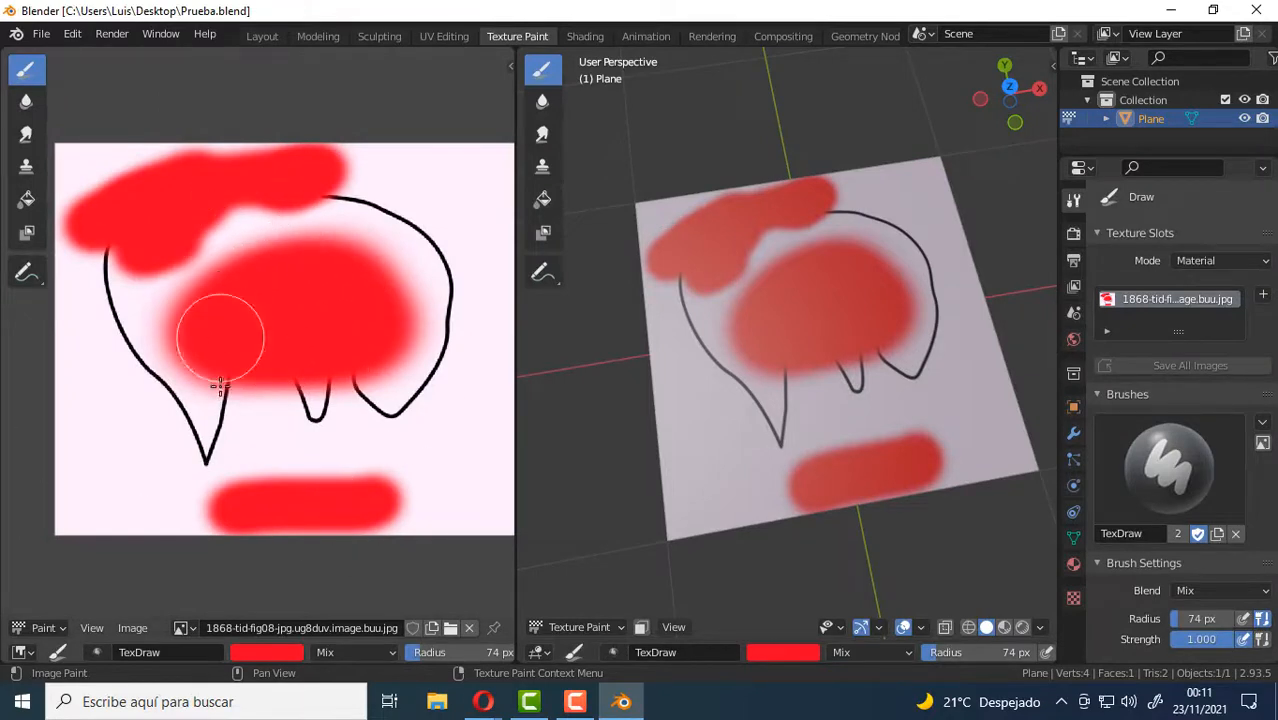
Select the painted texture in the image editor and open it externally in Clip Studio Paint.
{"action": "left_click", "coordinate": [184, 628]}
{"action": "left_click", "coordinate": [285, 436]}
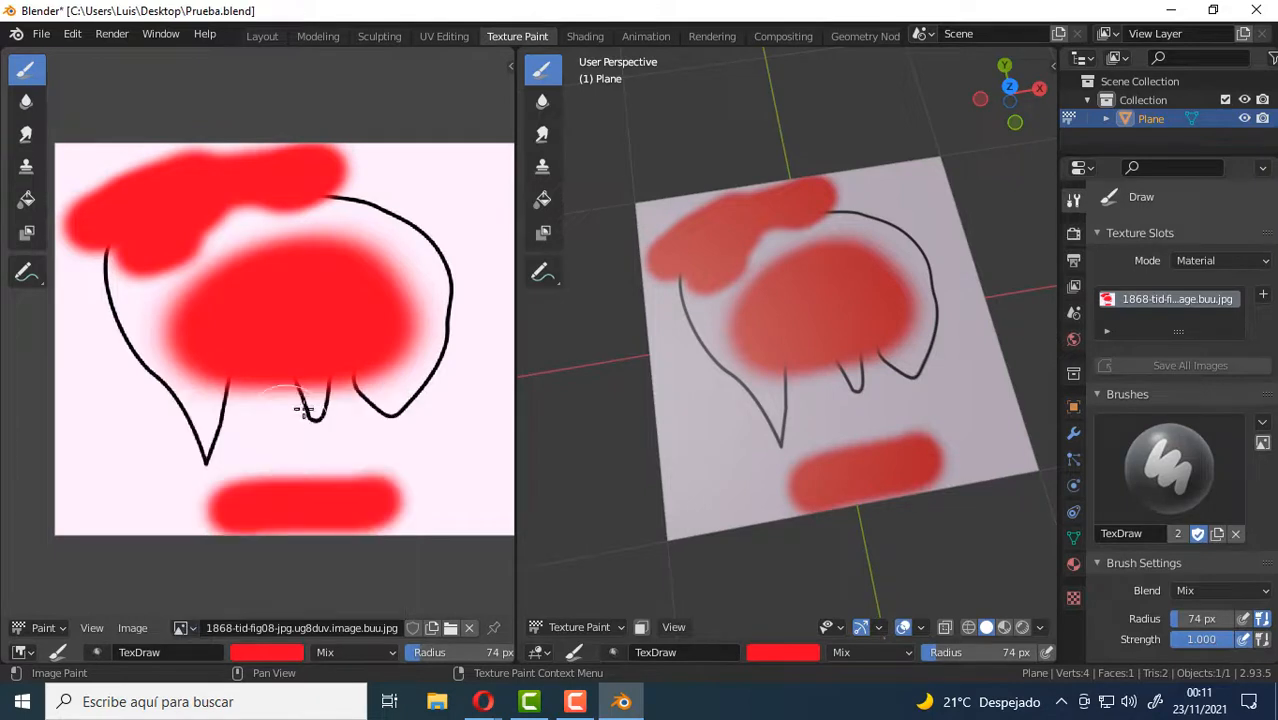
{"action": "left_click", "coordinate": [131, 628]}
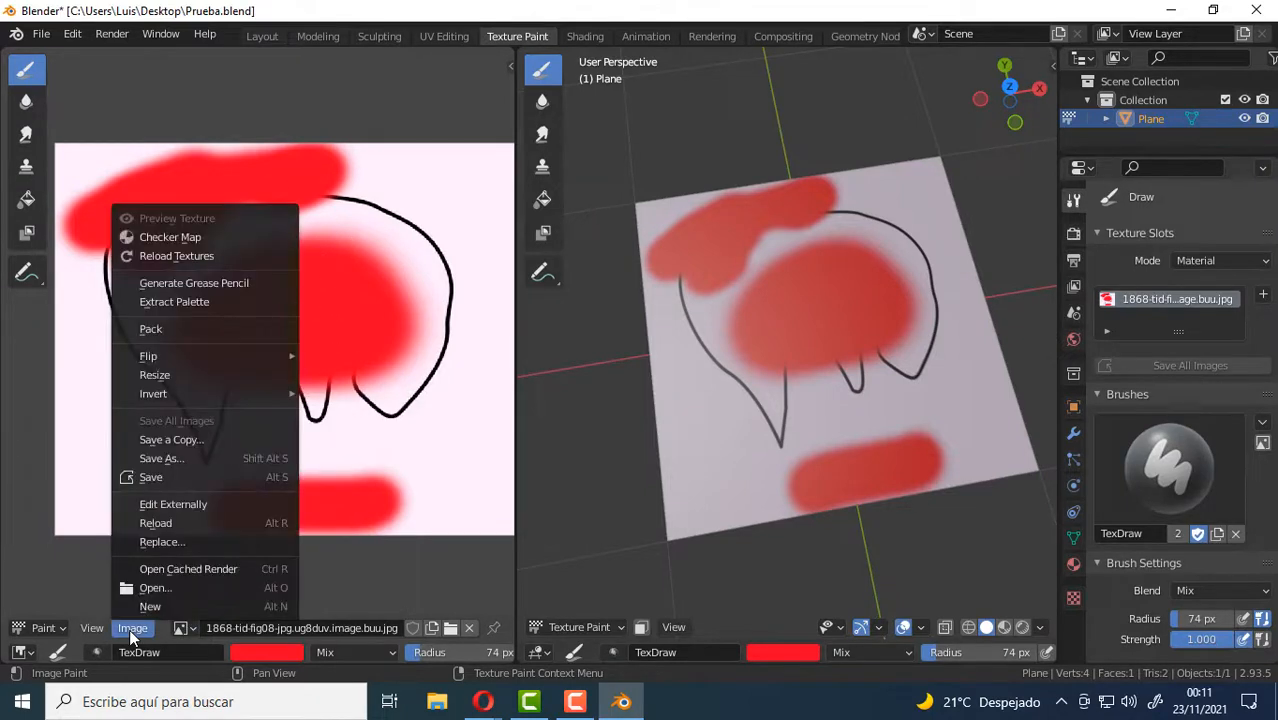
{"action": "left_click", "coordinate": [201, 503]}
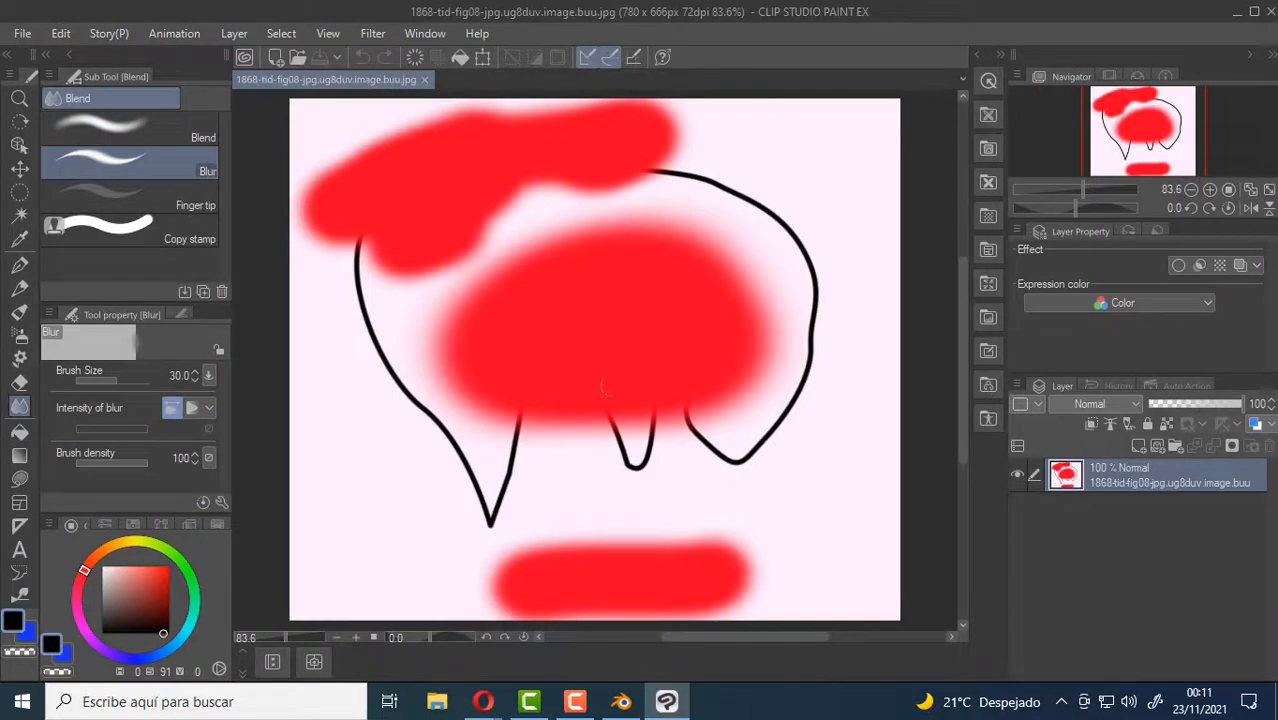
Rotate the canvas by about 44 degrees and set the drawing color to a dark blue.
{"action": "scroll", "coordinate": [466, 344], "scroll_direction": "down", "scroll_amount": 1}
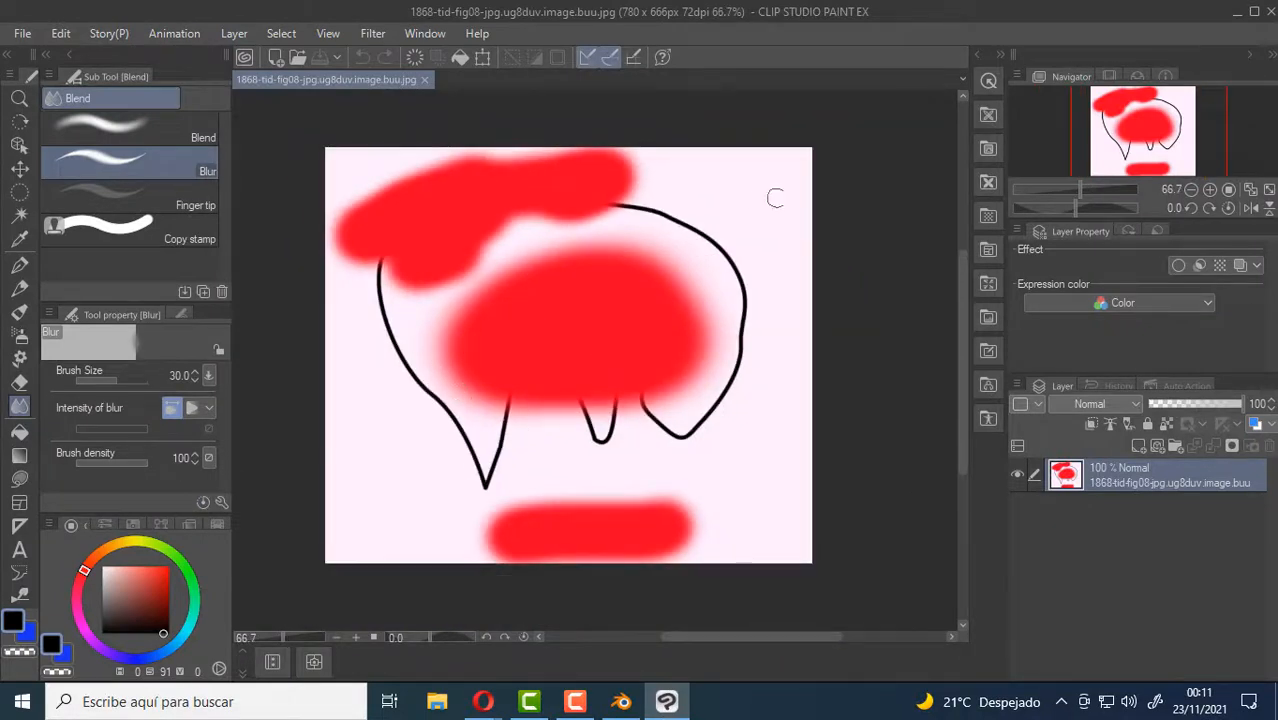
{"action": "scroll", "coordinate": [470, 308], "scroll_direction": "down", "scroll_amount": 2}
{"action": "scroll", "coordinate": [470, 304], "scroll_direction": "up", "scroll_amount": 3}
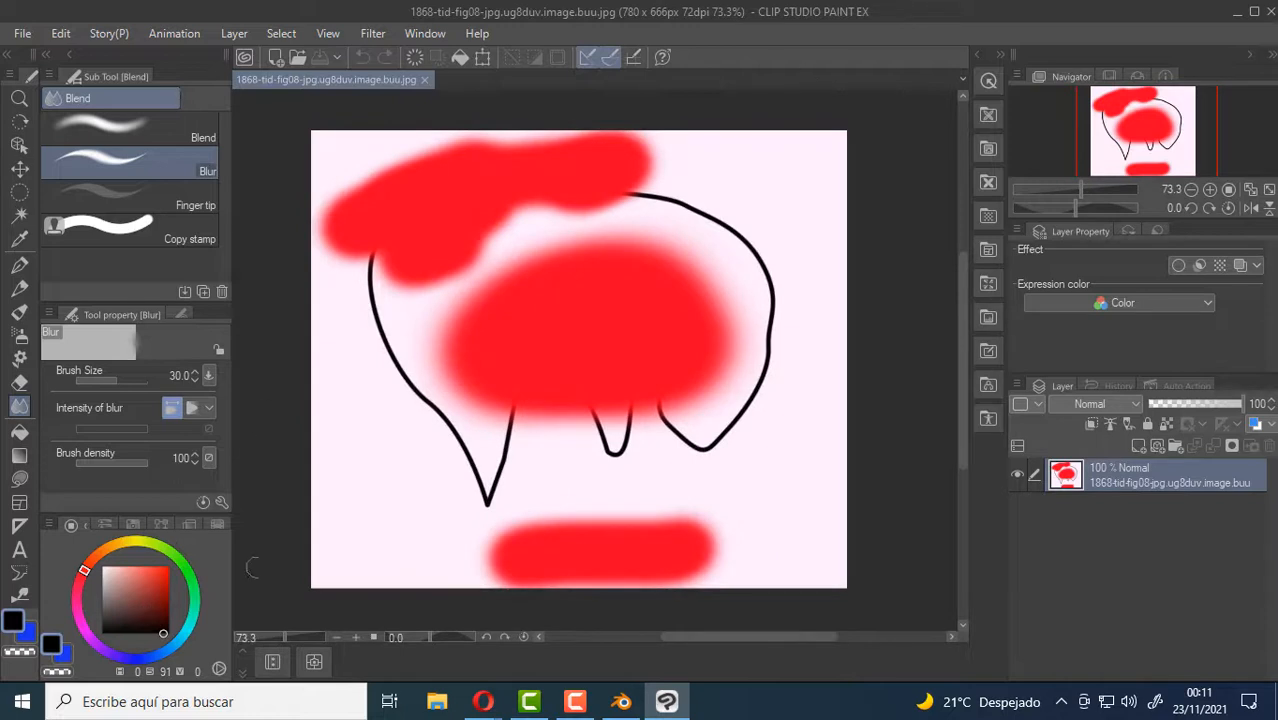
{"action": "left_click_drag", "start_coordinate": [433, 637], "coordinate": [440, 637]}
{"action": "mouse_move", "coordinate": [137, 576]}
{"action": "left_mouse_down"}
{"action": "mouse_move", "coordinate": [101, 633]}
{"action": "mouse_move", "coordinate": [151, 656]}
{"action": "left_mouse_up"}
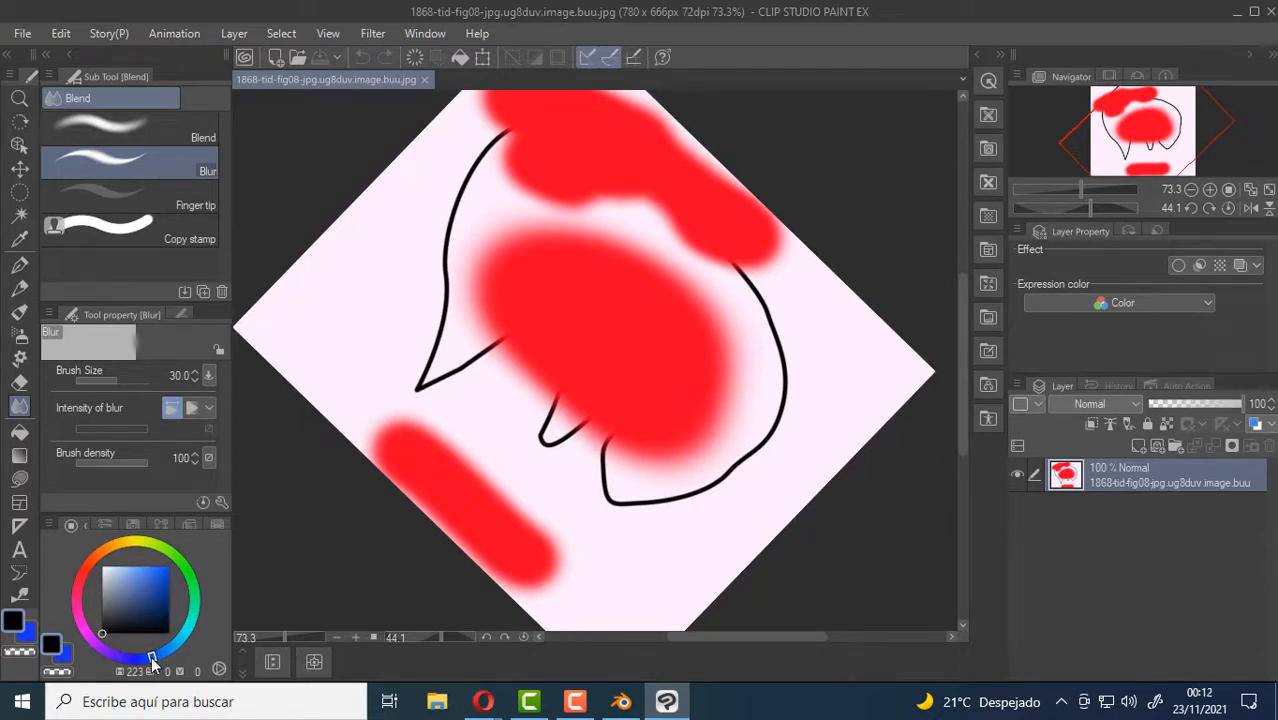
{"action": "left_click", "coordinate": [161, 587]}
Scribble blue lines with the Darker pencil over the central red patch, and reset the canvas rotation.
{"action": "left_click_drag", "start_coordinate": [645, 296], "coordinate": [605, 337]}
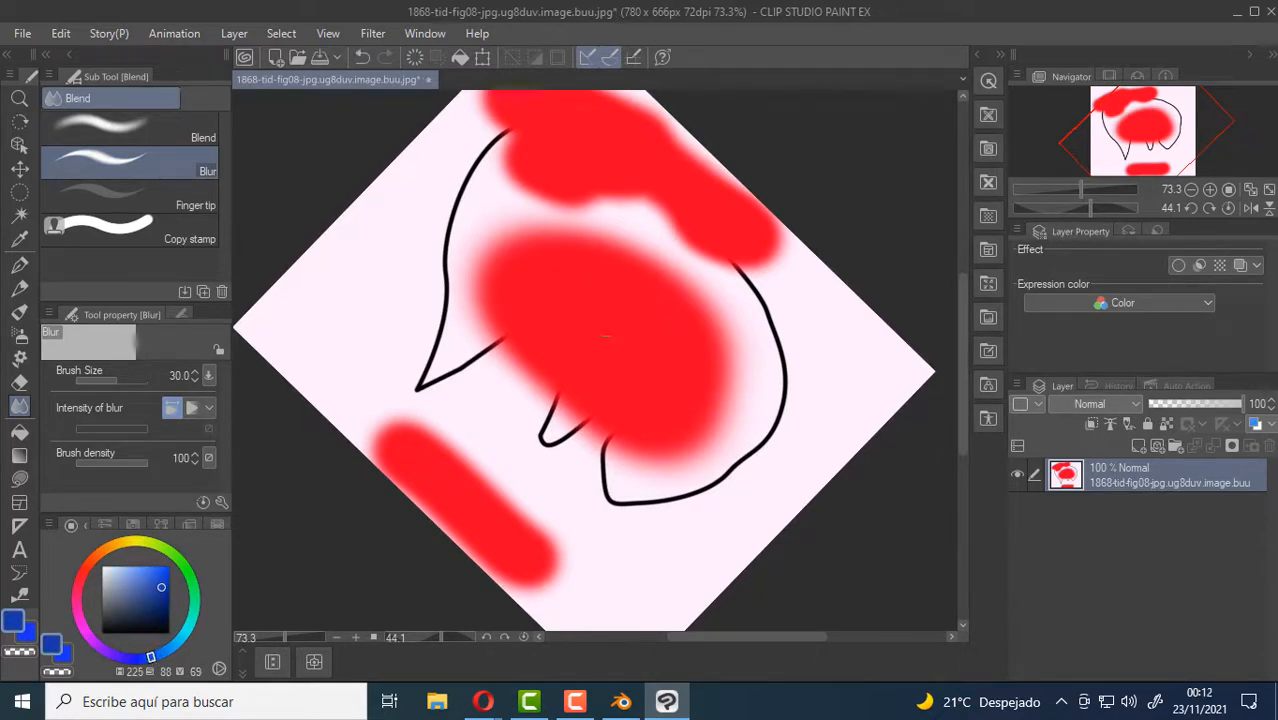
{"action": "left_click", "coordinate": [17, 289]}
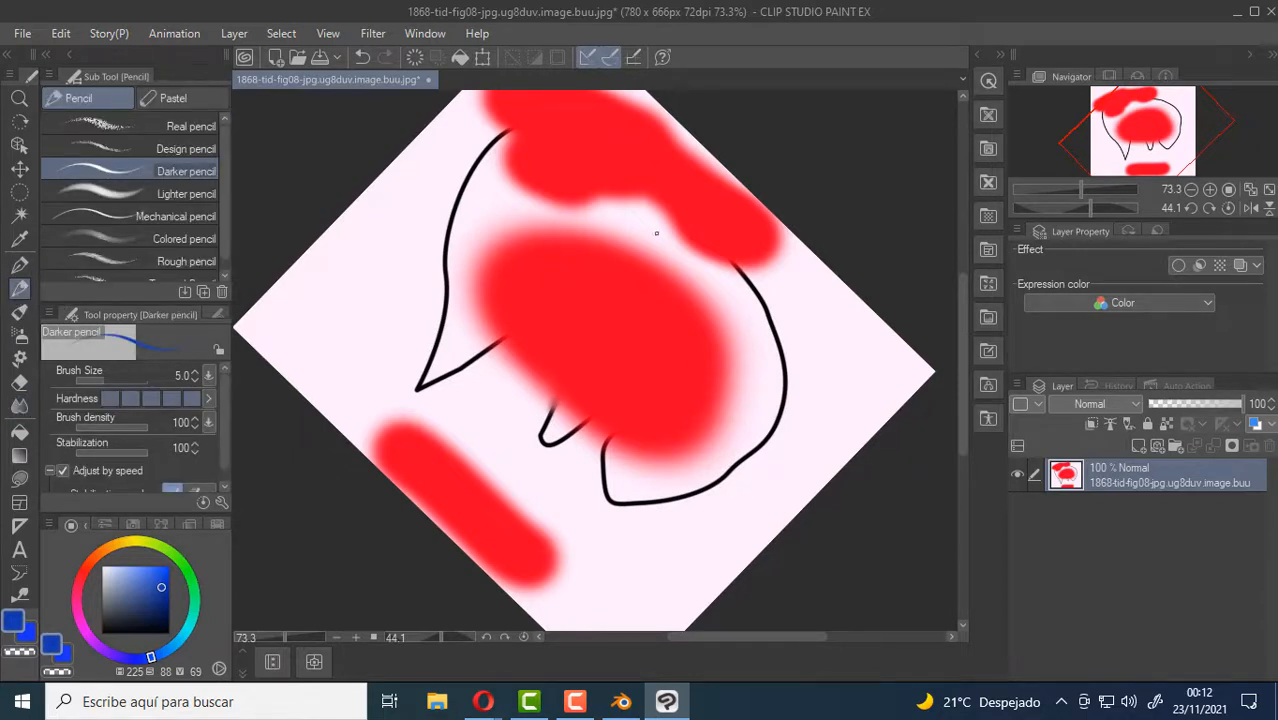
{"action": "mouse_move", "coordinate": [646, 240]}
{"action": "left_mouse_down"}
{"action": "mouse_move", "coordinate": [585, 320]}
{"action": "mouse_move", "coordinate": [688, 316]}
{"action": "mouse_move", "coordinate": [510, 350]}
{"action": "left_mouse_up"}
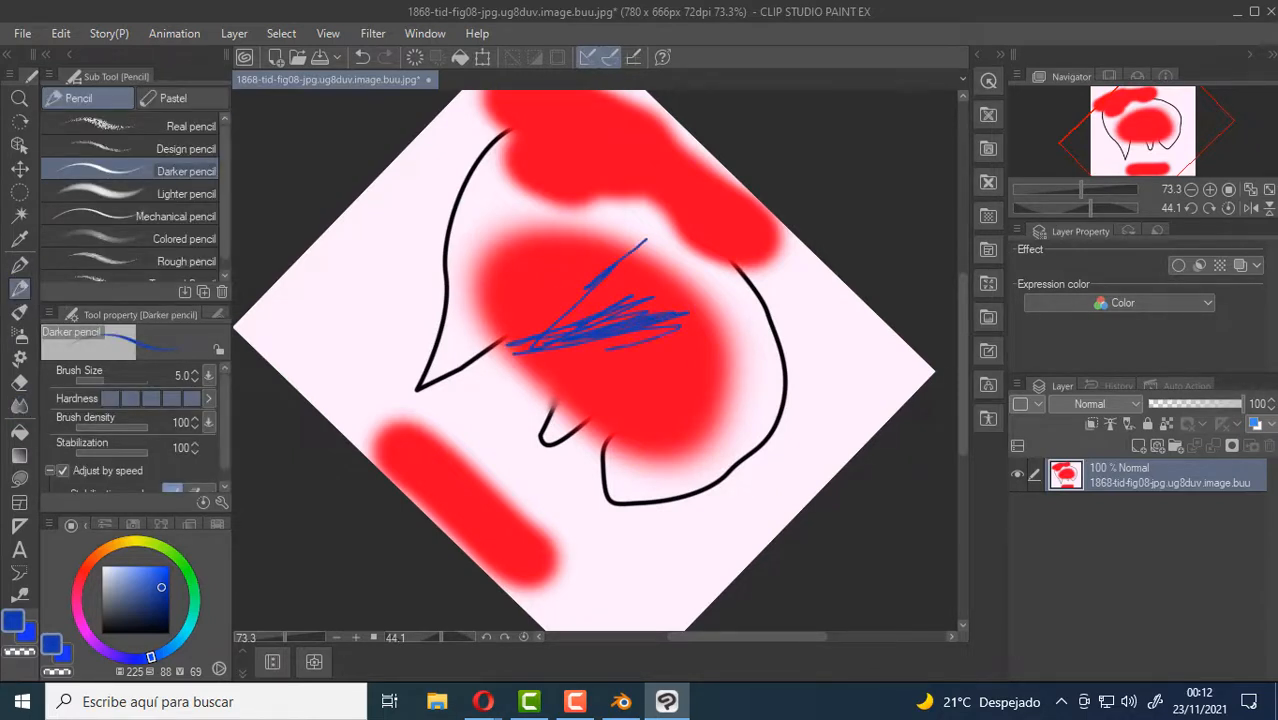
{"action": "mouse_move", "coordinate": [690, 330]}
{"action": "left_mouse_down"}
{"action": "mouse_move", "coordinate": [560, 362]}
{"action": "mouse_move", "coordinate": [630, 220]}
{"action": "mouse_move", "coordinate": [584, 294]}
{"action": "mouse_move", "coordinate": [650, 422]}
{"action": "left_mouse_up"}
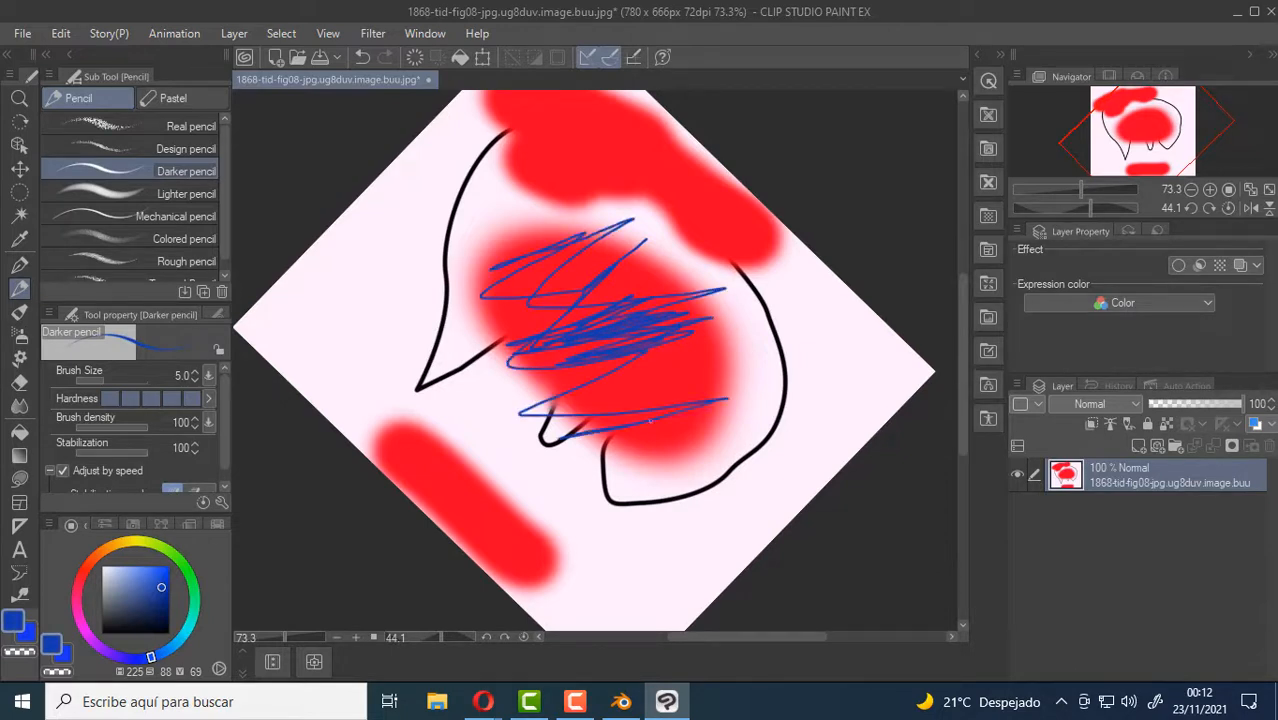
{"action": "left_click", "coordinate": [521, 636]}
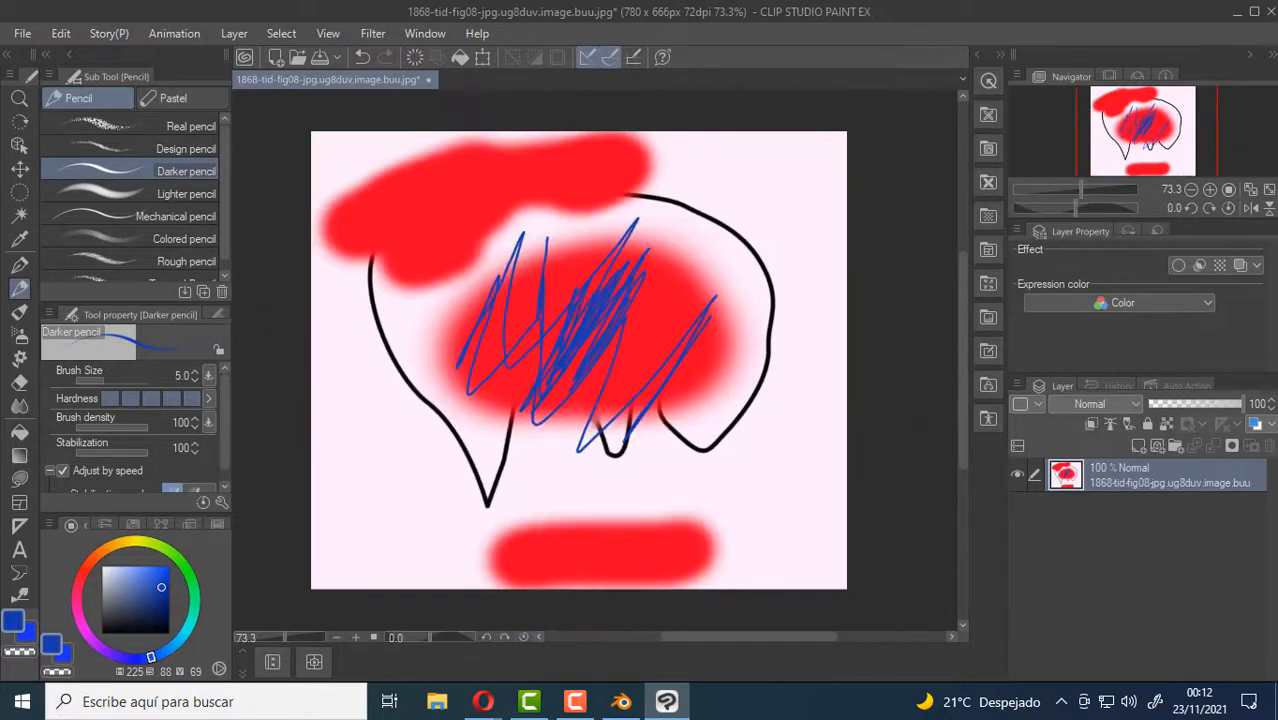
Save the edited image in Clip Studio Paint, then switch to Blender and reload the texture from disk.
{"action": "left_click", "coordinate": [22, 36]}
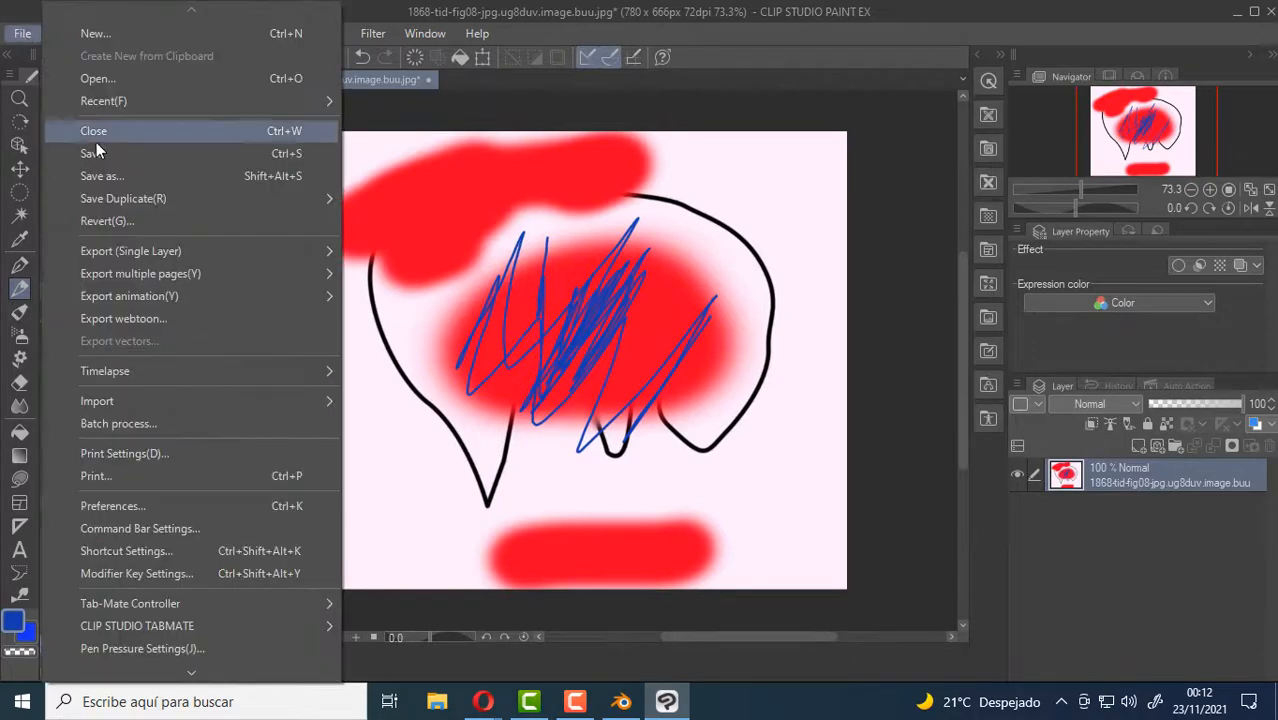
{"action": "left_click", "coordinate": [109, 153]}
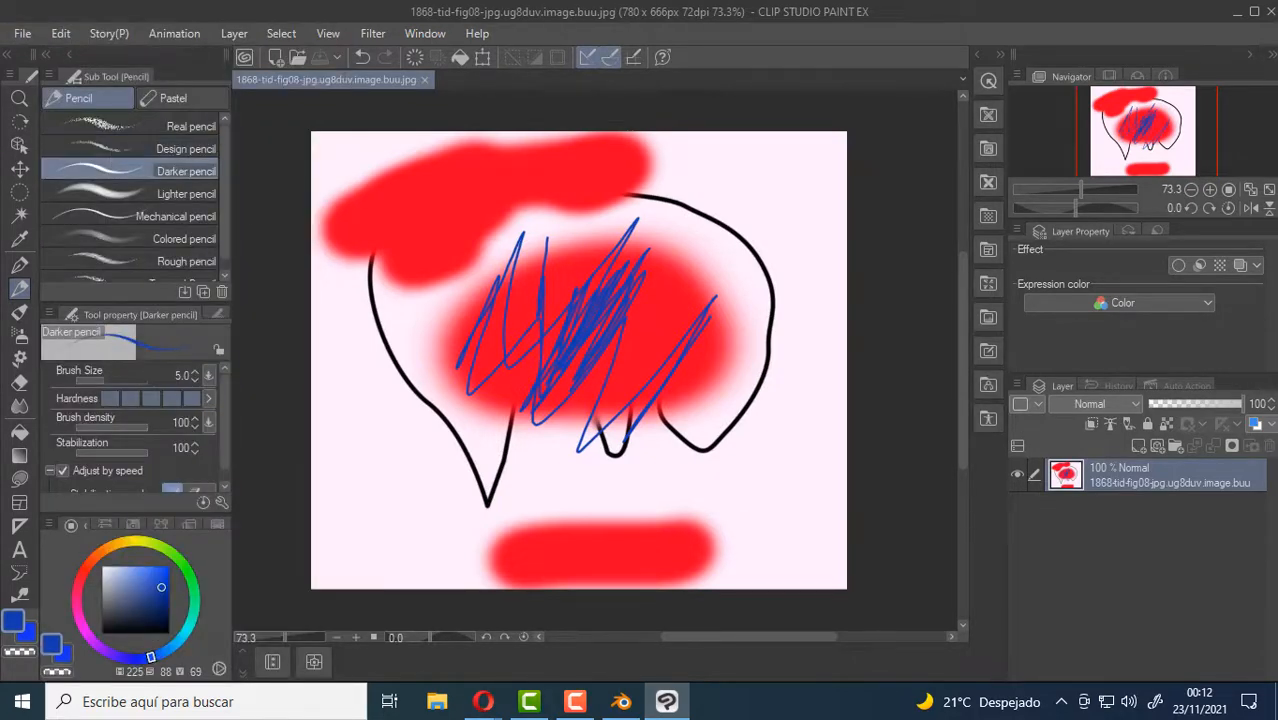
{"action": "left_click", "coordinate": [621, 701]}
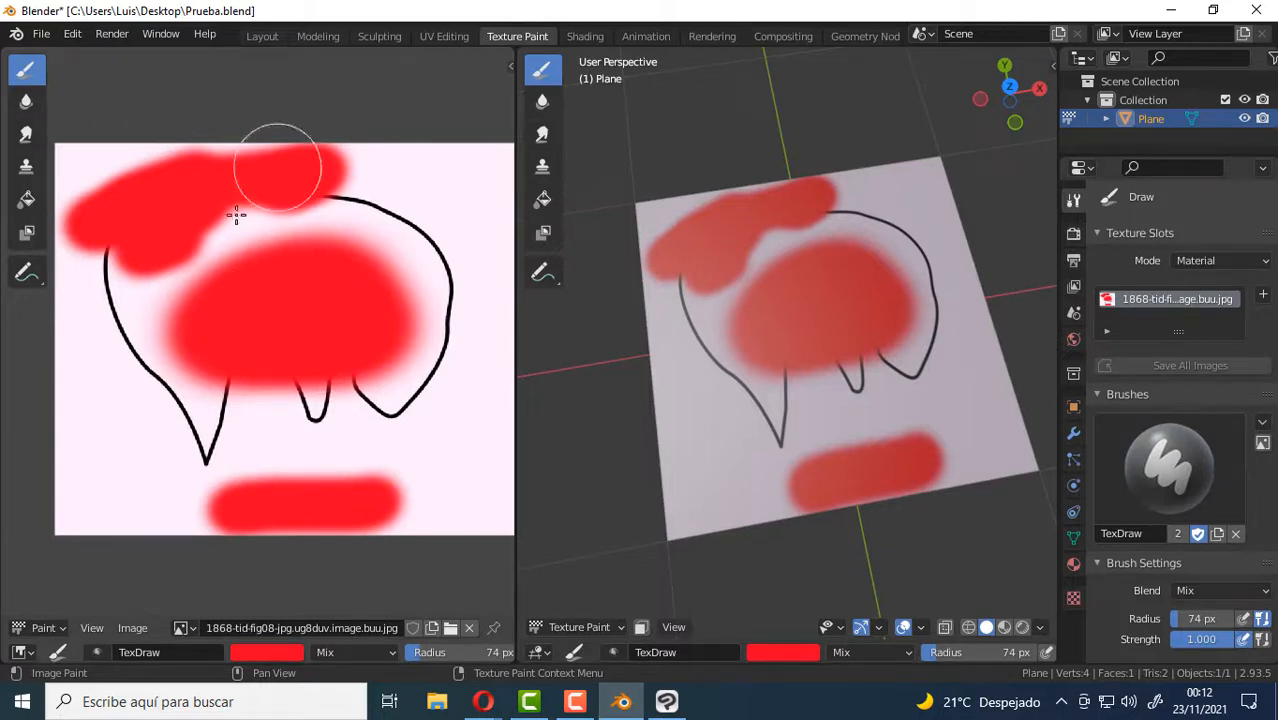
{"action": "left_click", "coordinate": [133, 628]}
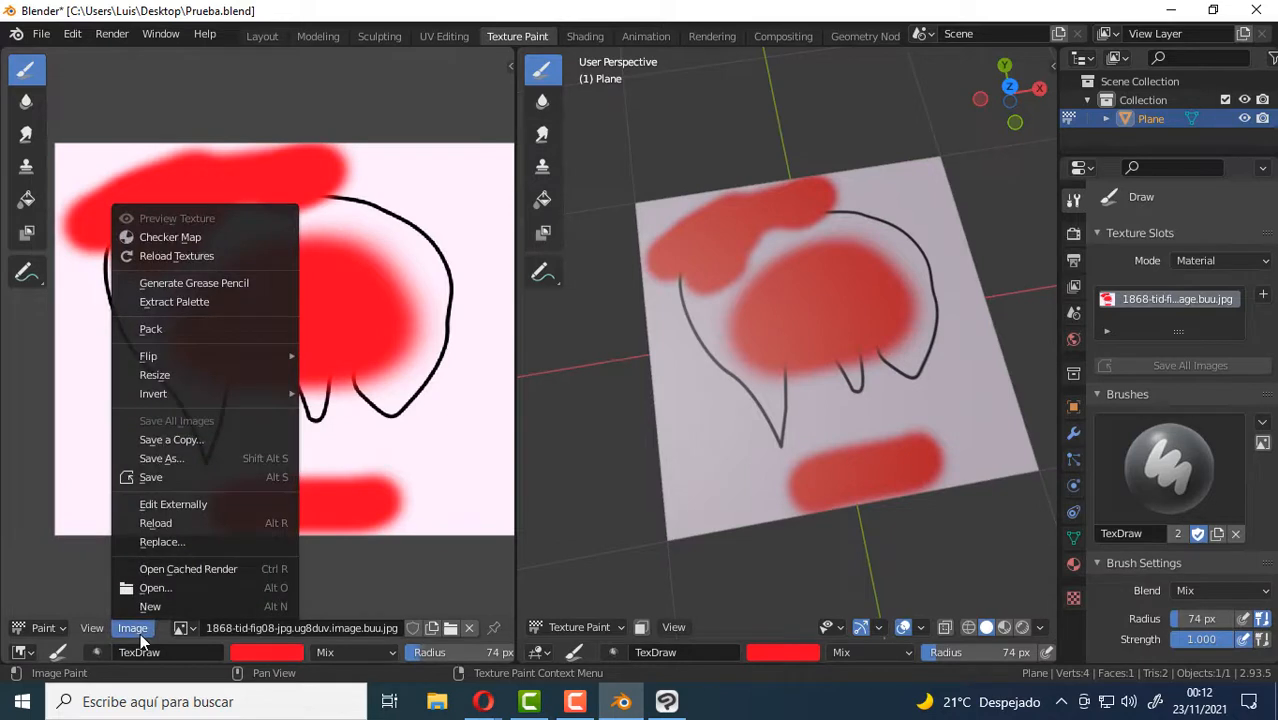
{"action": "left_click", "coordinate": [262, 525]}
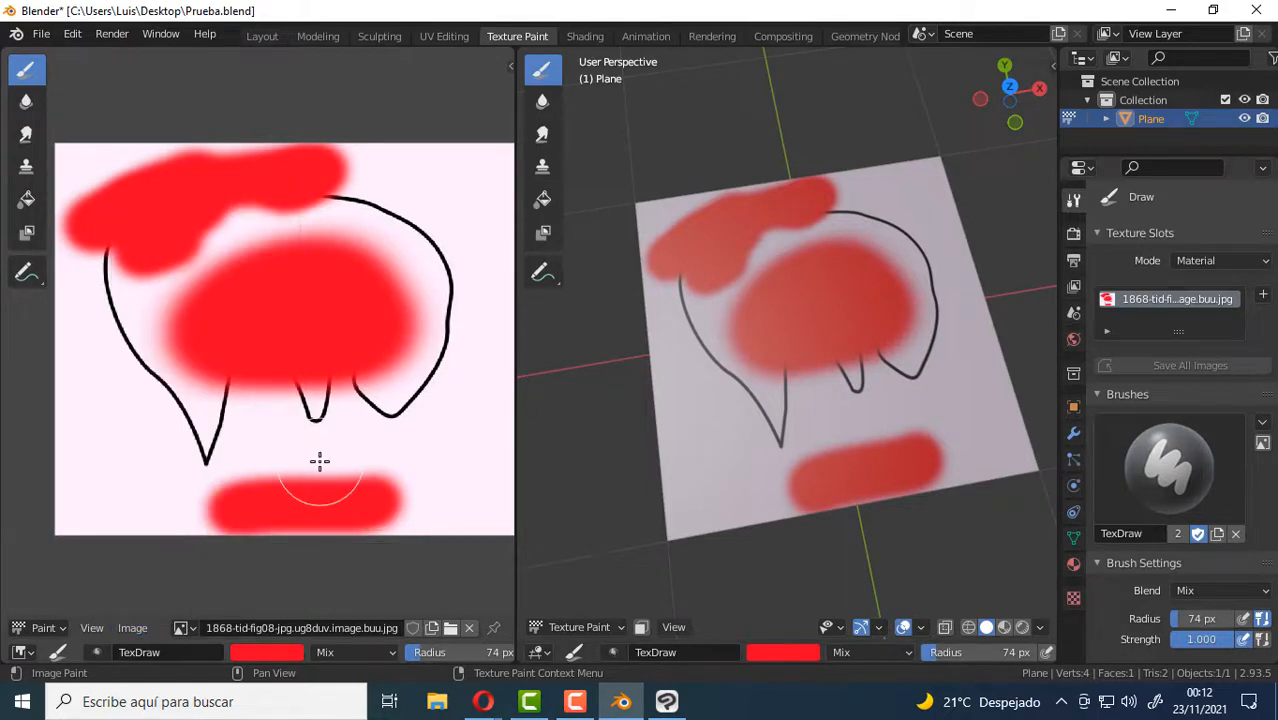
{"action": "key", "text": "alt+r"}
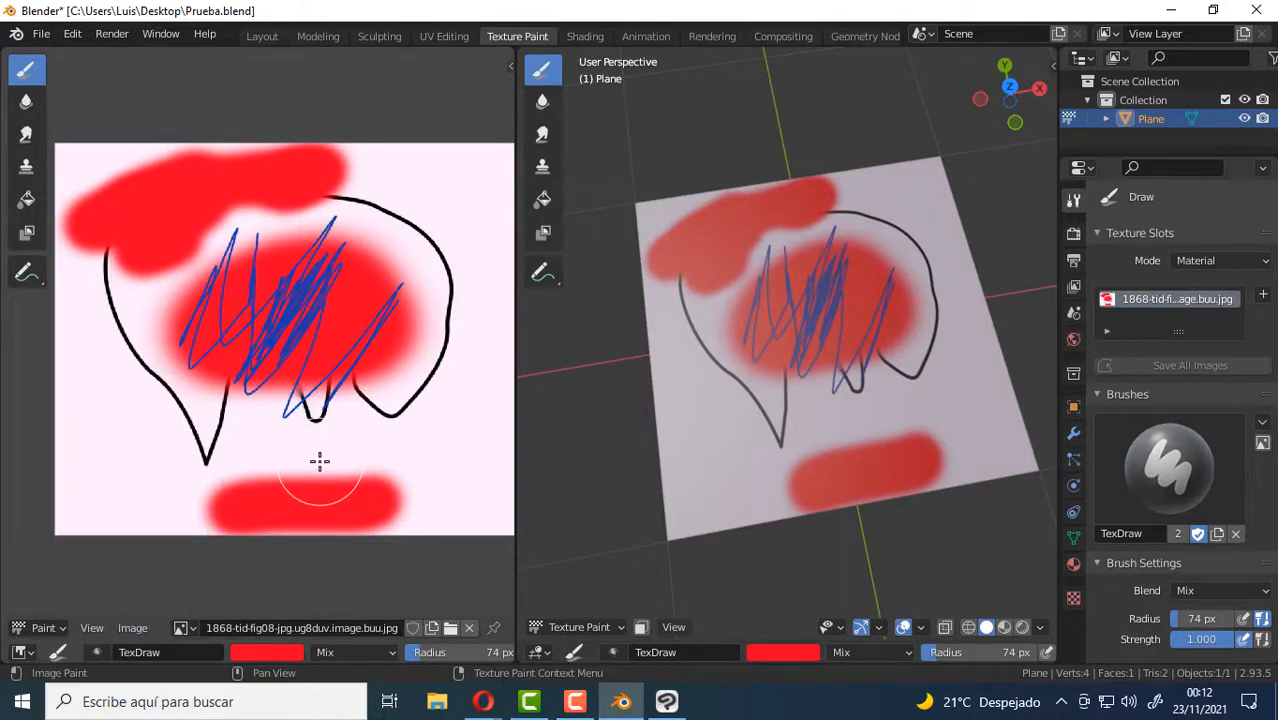
Switch to Clip Studio Paint, close the texture image there, and return to Blender.
{"action": "left_click", "coordinate": [668, 703]}
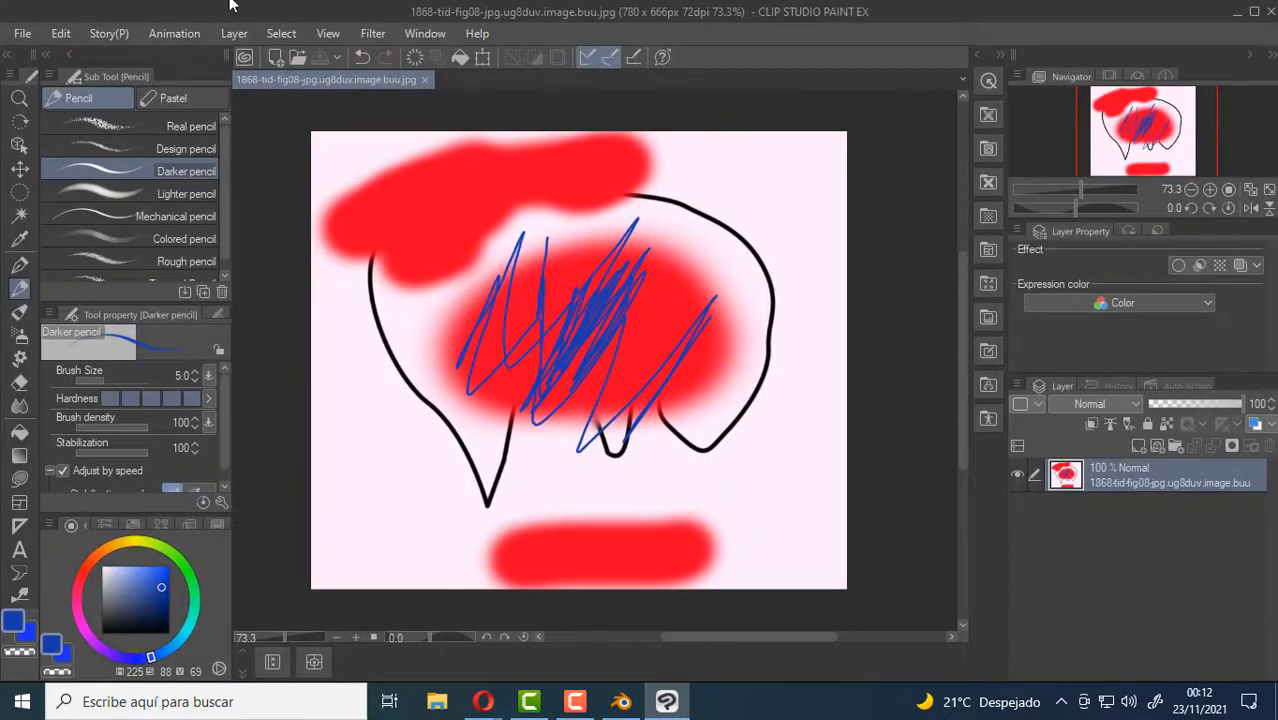
{"action": "left_click", "coordinate": [424, 79]}
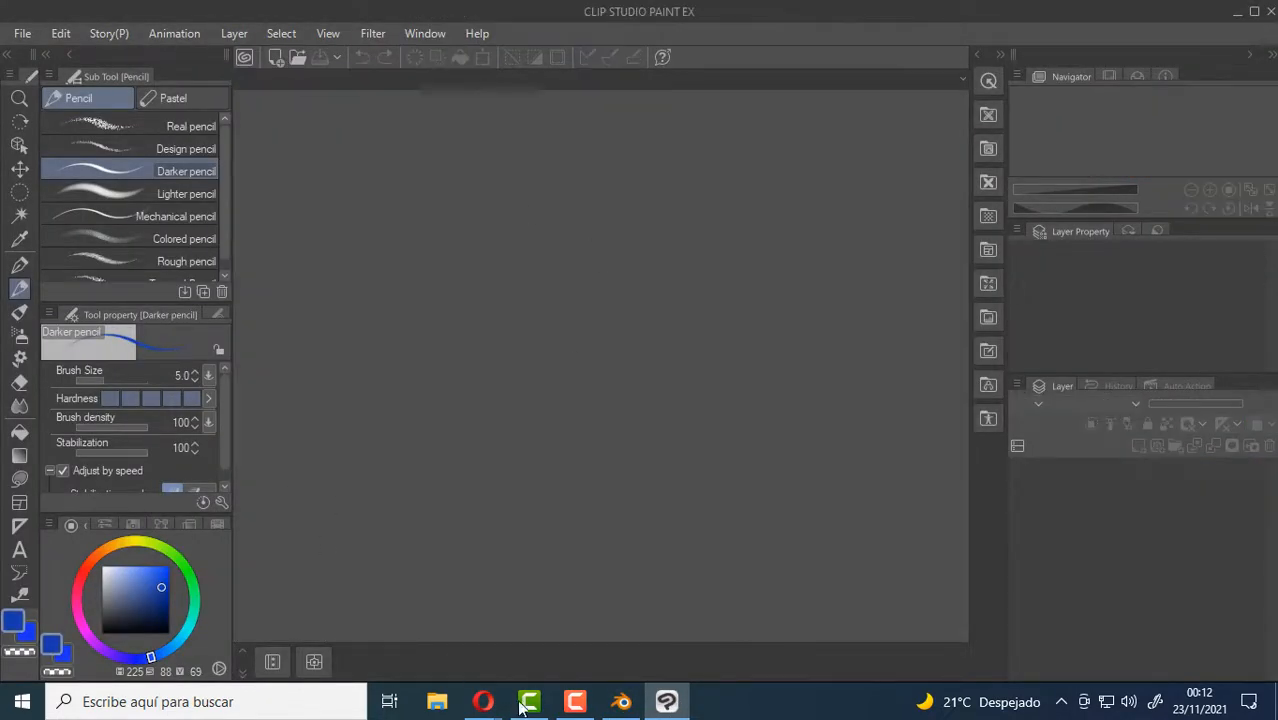
{"action": "left_click", "coordinate": [621, 702]}
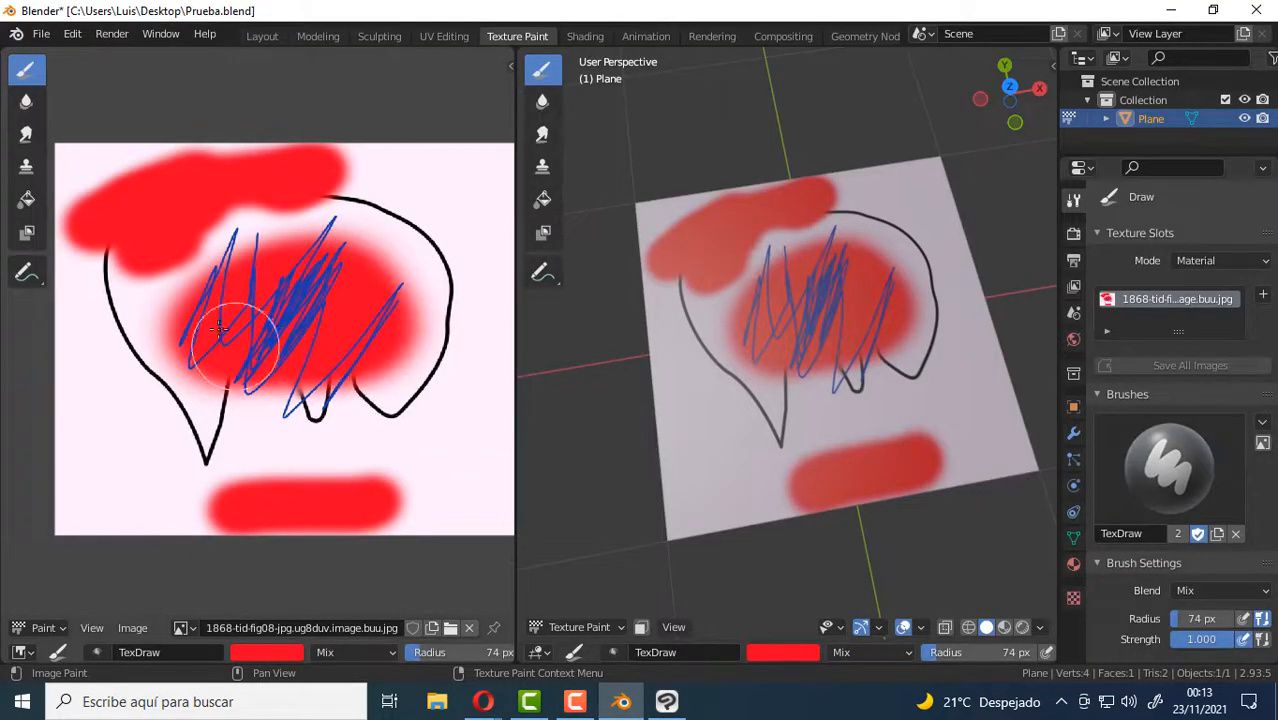
{"action": "middle_click_drag", "start_coordinate": [346, 414], "coordinate": [380, 244], "text": "ctrl"}
{"action": "scroll", "coordinate": [347, 293], "scroll_direction": "down", "scroll_amount": 3}
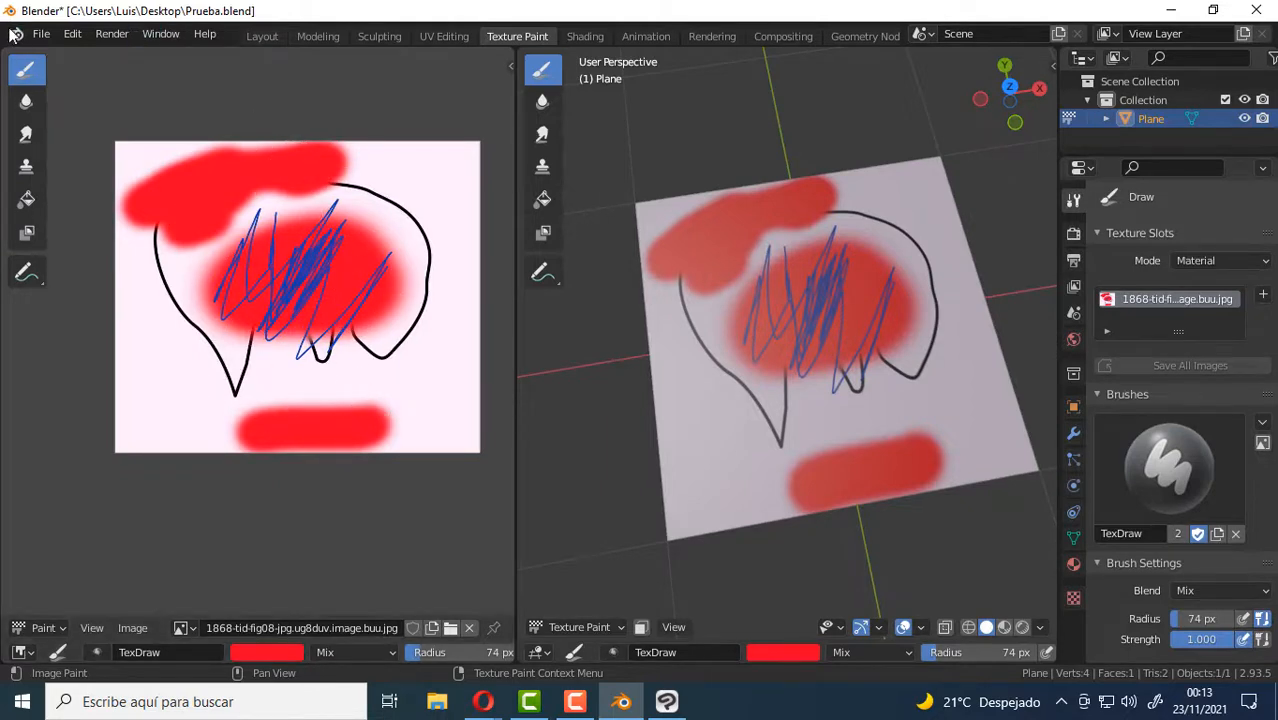
Create a new General file without saving the changes to the current project.
{"action": "left_click", "coordinate": [41, 34]}
{"action": "mouse_move", "coordinate": [74, 58]}
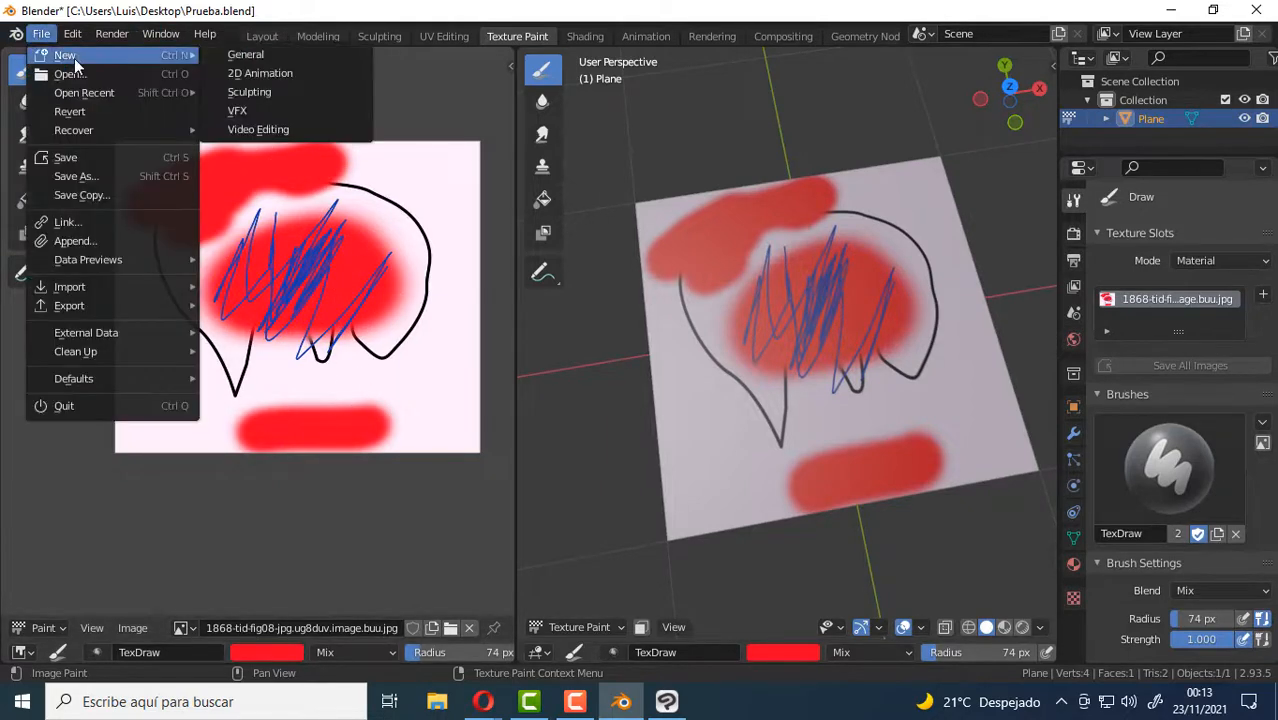
{"action": "left_click", "coordinate": [279, 58]}
{"action": "left_click", "coordinate": [677, 385]}
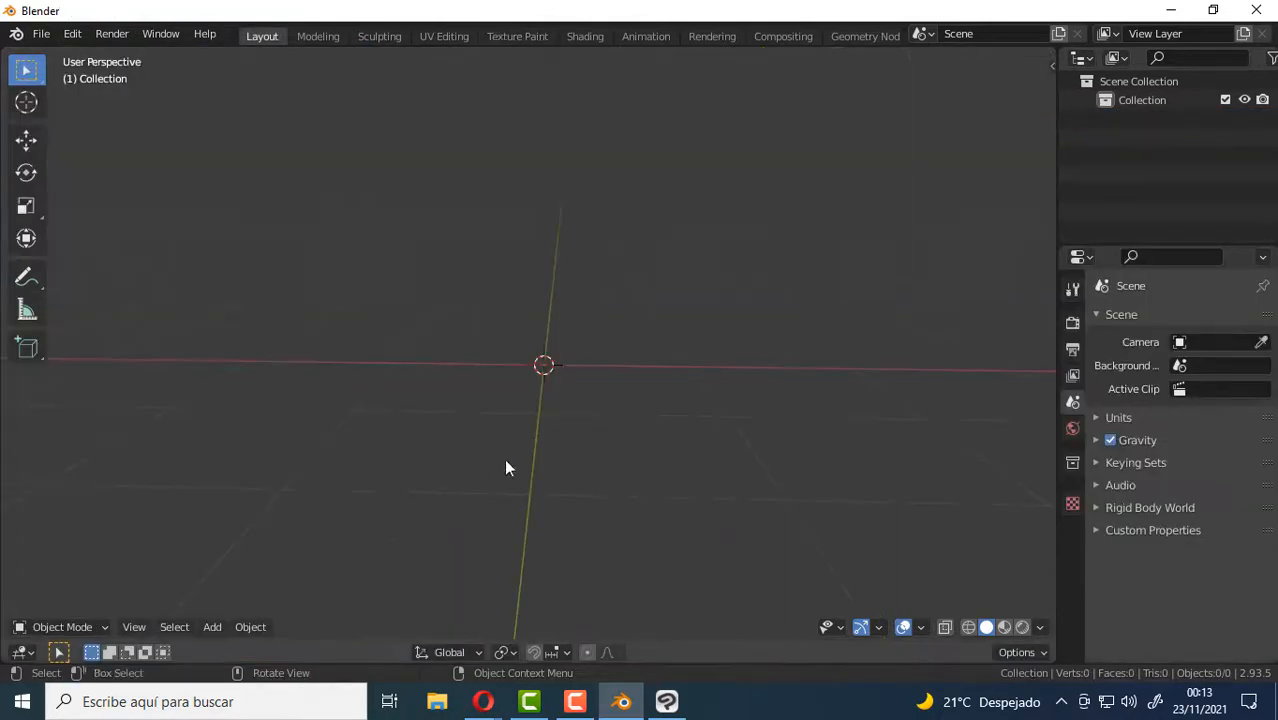
Add a plane mesh at the scene's origin and switch to the Texture Paint workspace.
{"action": "key", "text": "shift+a"}
{"action": "mouse_move", "coordinate": [524, 277]}
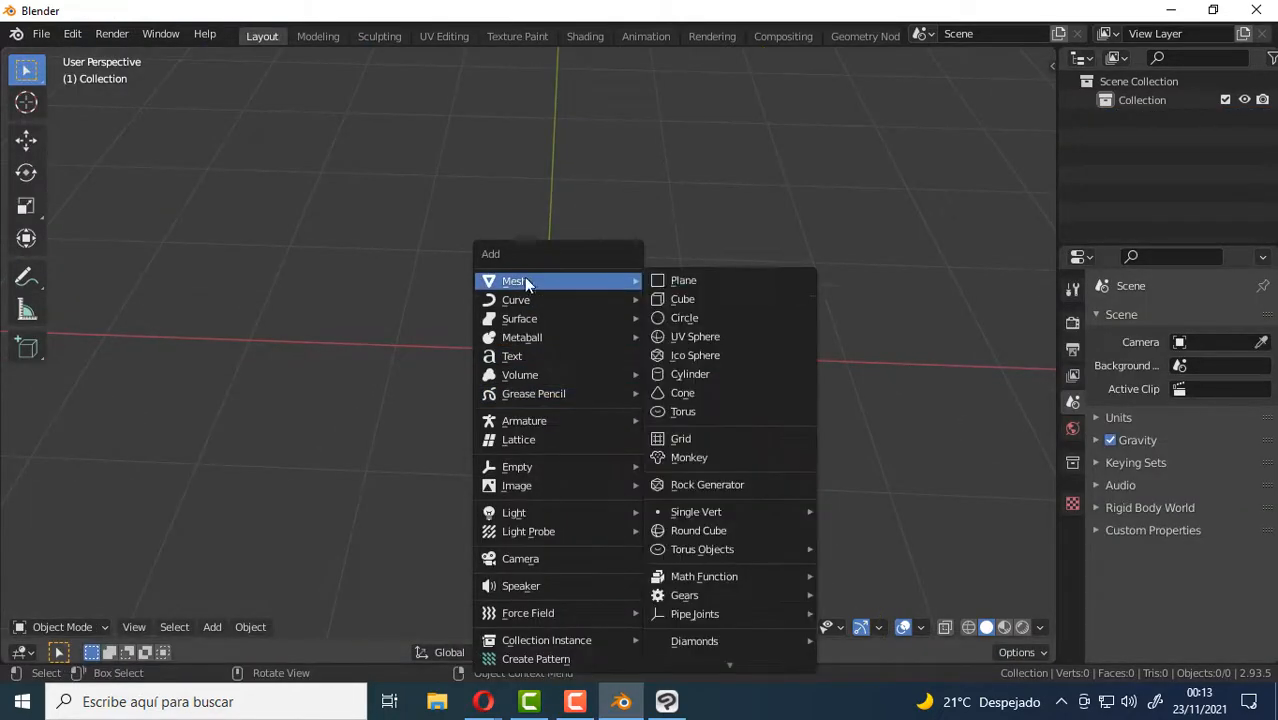
{"action": "left_click", "coordinate": [748, 280]}
{"action": "middle_click_drag", "start_coordinate": [673, 302], "coordinate": [552, 380]}
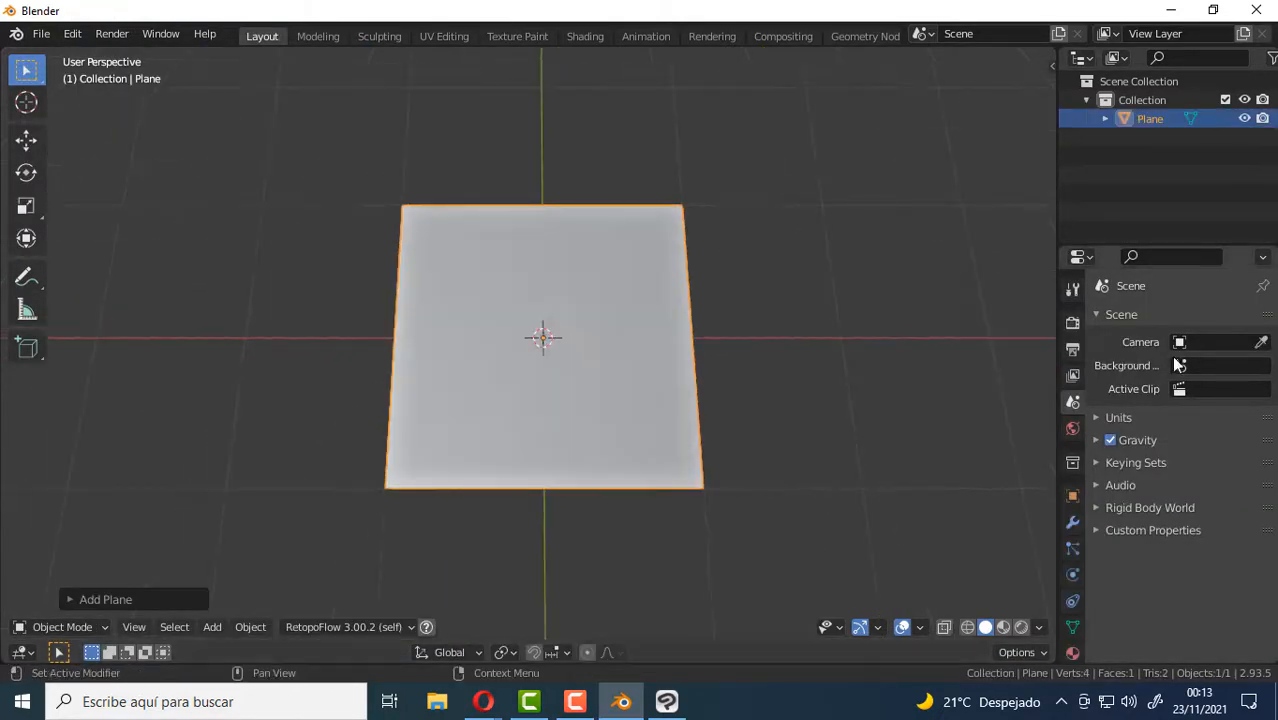
{"action": "left_click", "coordinate": [512, 36]}
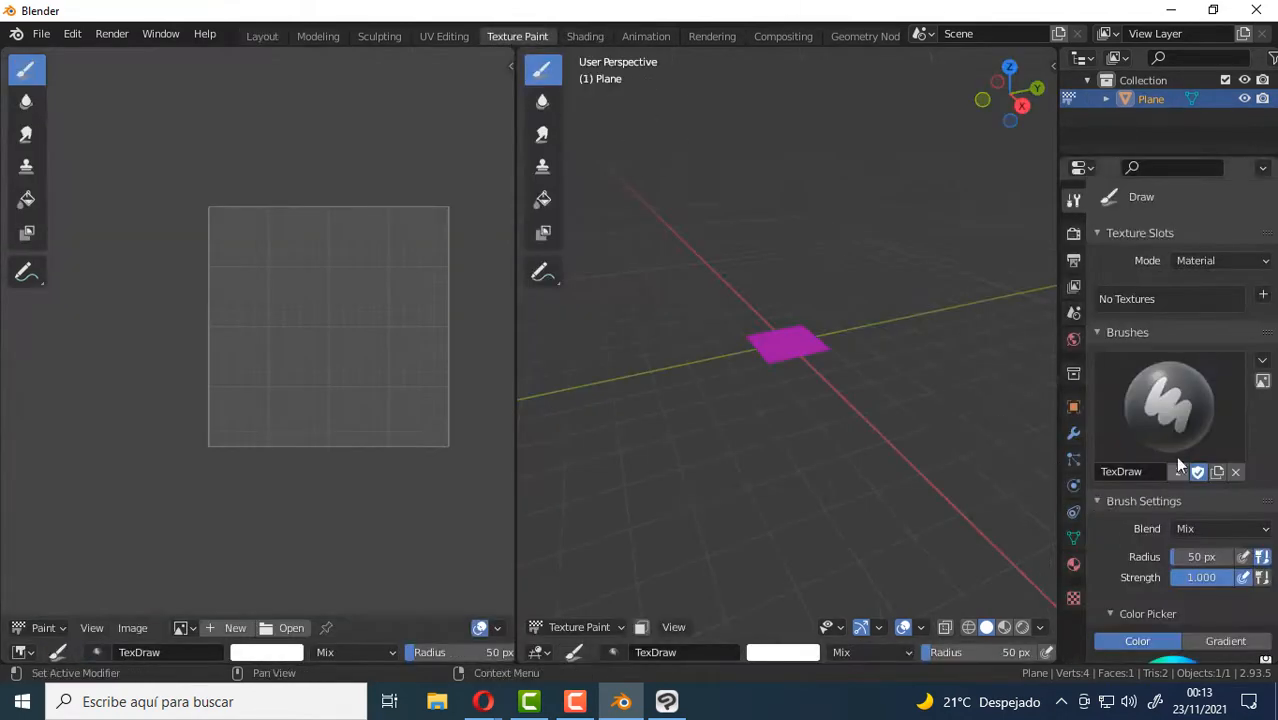
{"action": "middle_click_drag", "start_coordinate": [776, 334], "coordinate": [827, 379]}
{"action": "scroll", "coordinate": [799, 328], "scroll_direction": "up", "scroll_amount": 5}
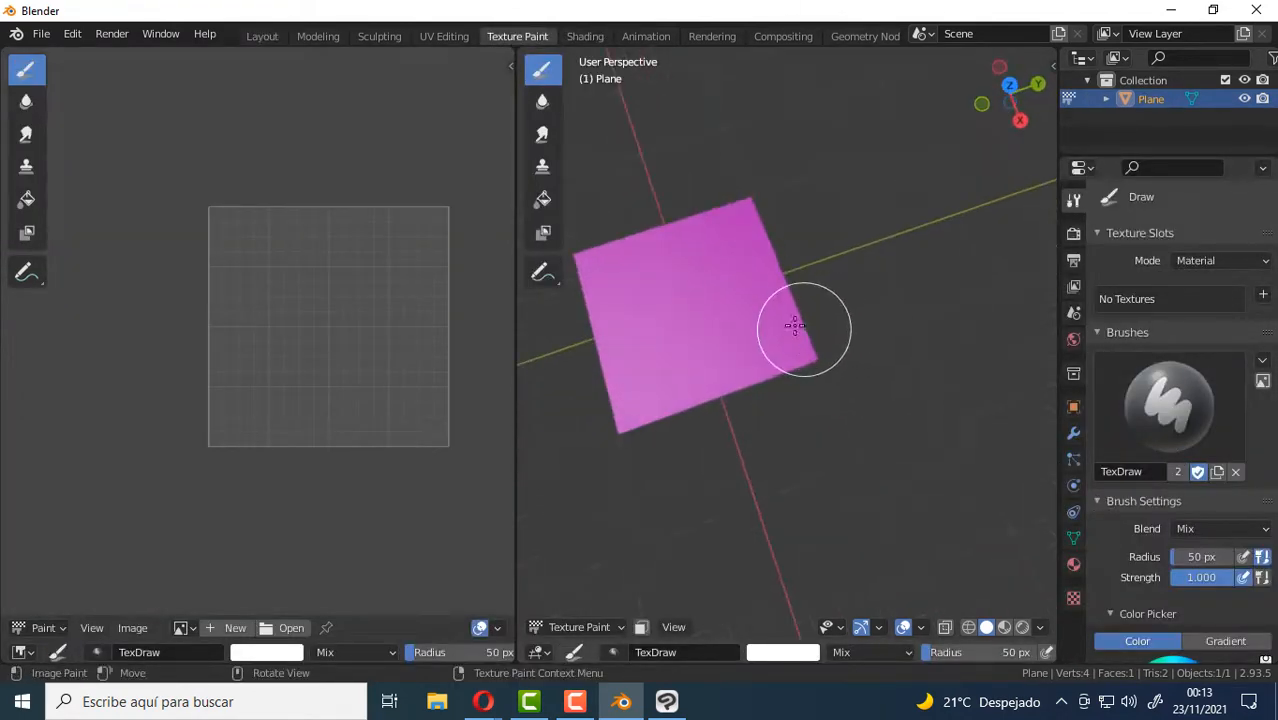
{"action": "middle_click_drag", "start_coordinate": [799, 328], "coordinate": [807, 374]}
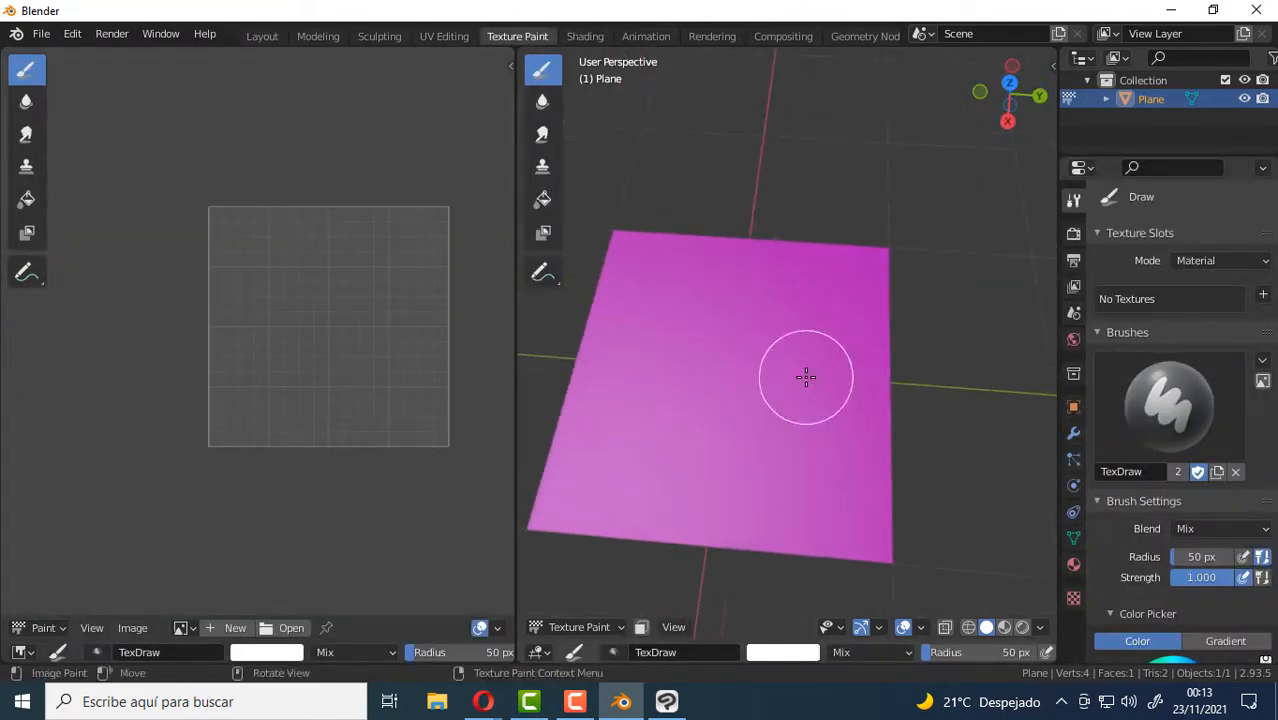
Add a Base Color texture paint slot named Material Base Color, 1024 × 1024 px, black with alpha and a Blank generated type.
{"action": "left_click", "coordinate": [1263, 296]}
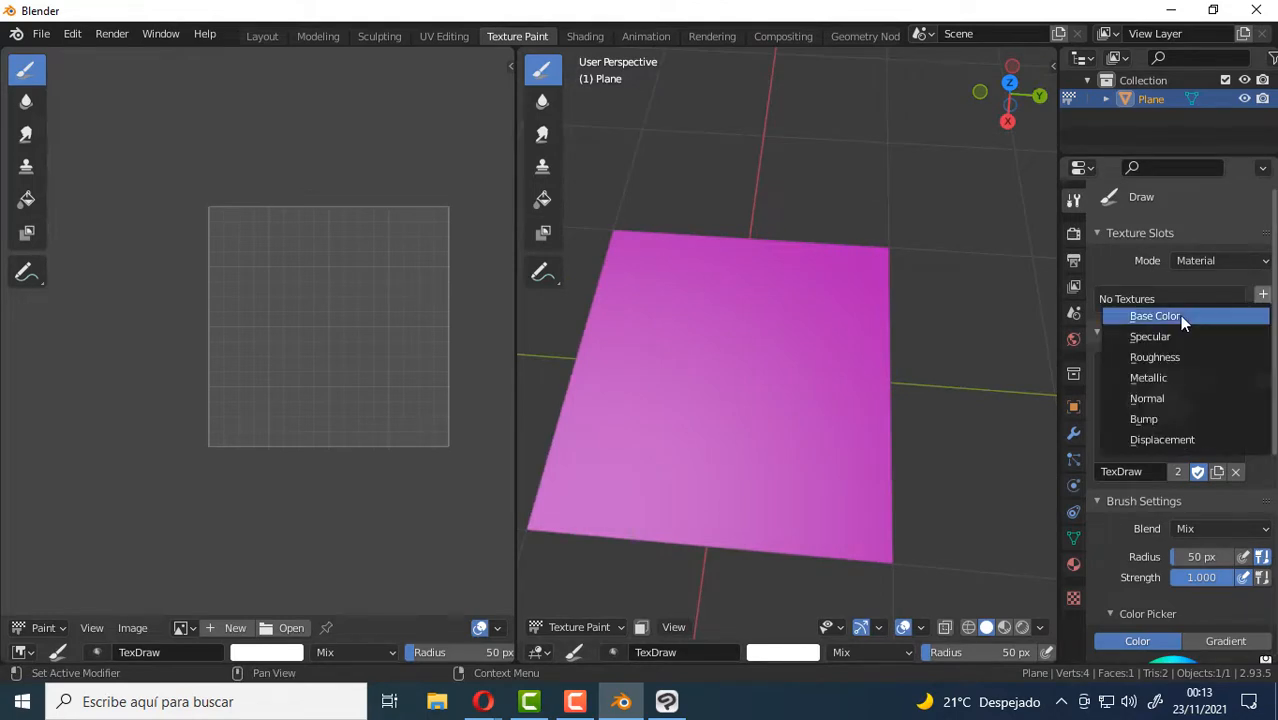
{"action": "left_click", "coordinate": [1179, 313]}
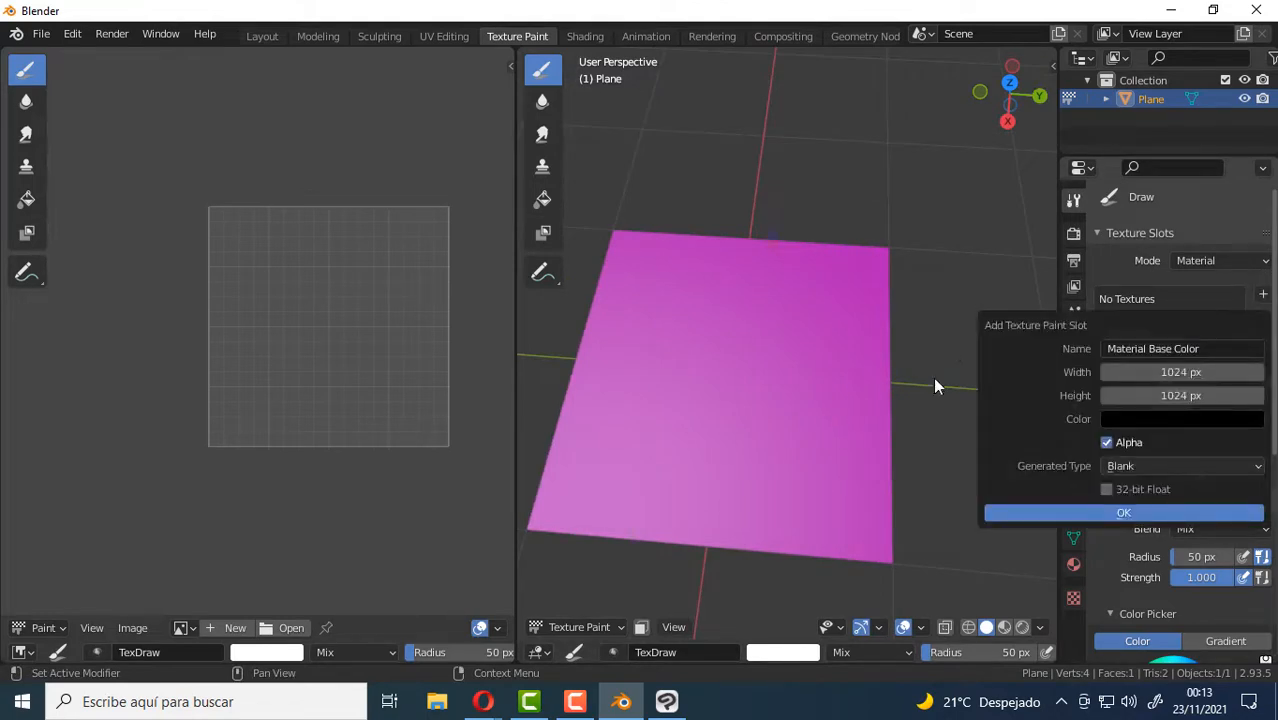
{"action": "left_click", "coordinate": [1125, 512]}
{"action": "middle_click_drag", "start_coordinate": [685, 380], "coordinate": [650, 371]}
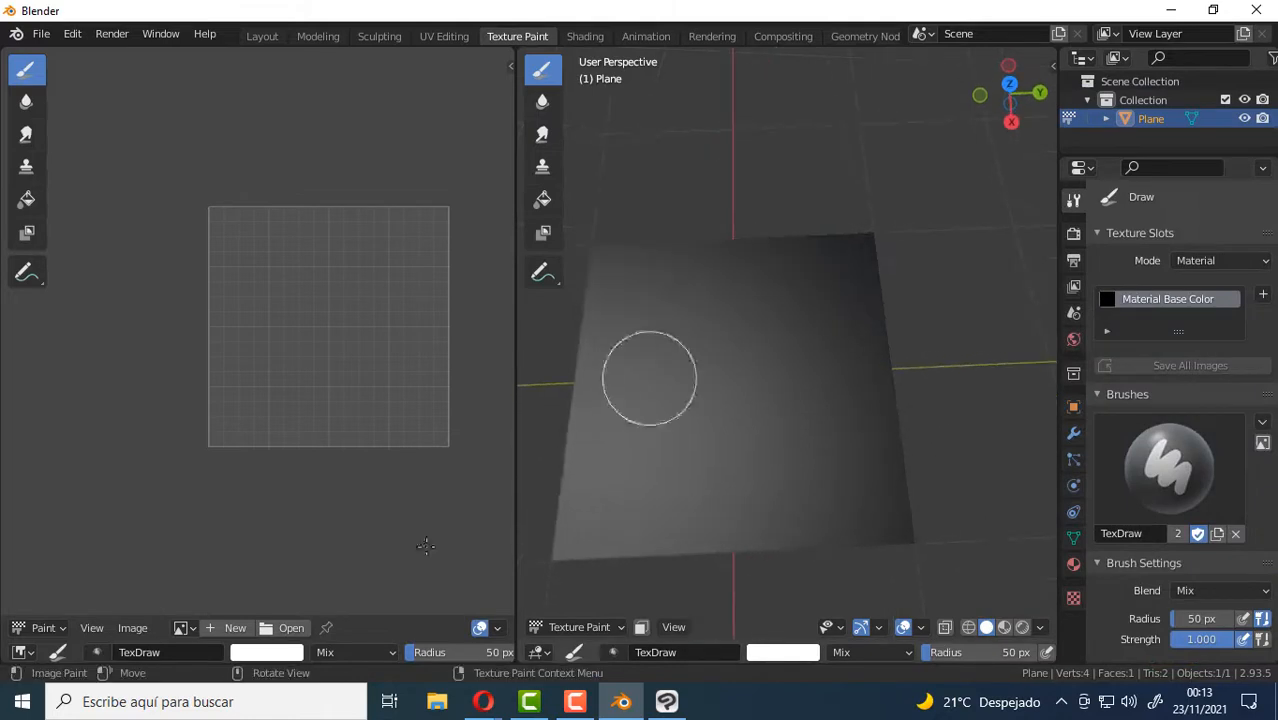
Show the Material Base Color image in the image editor.
{"action": "left_click", "coordinate": [181, 628]}
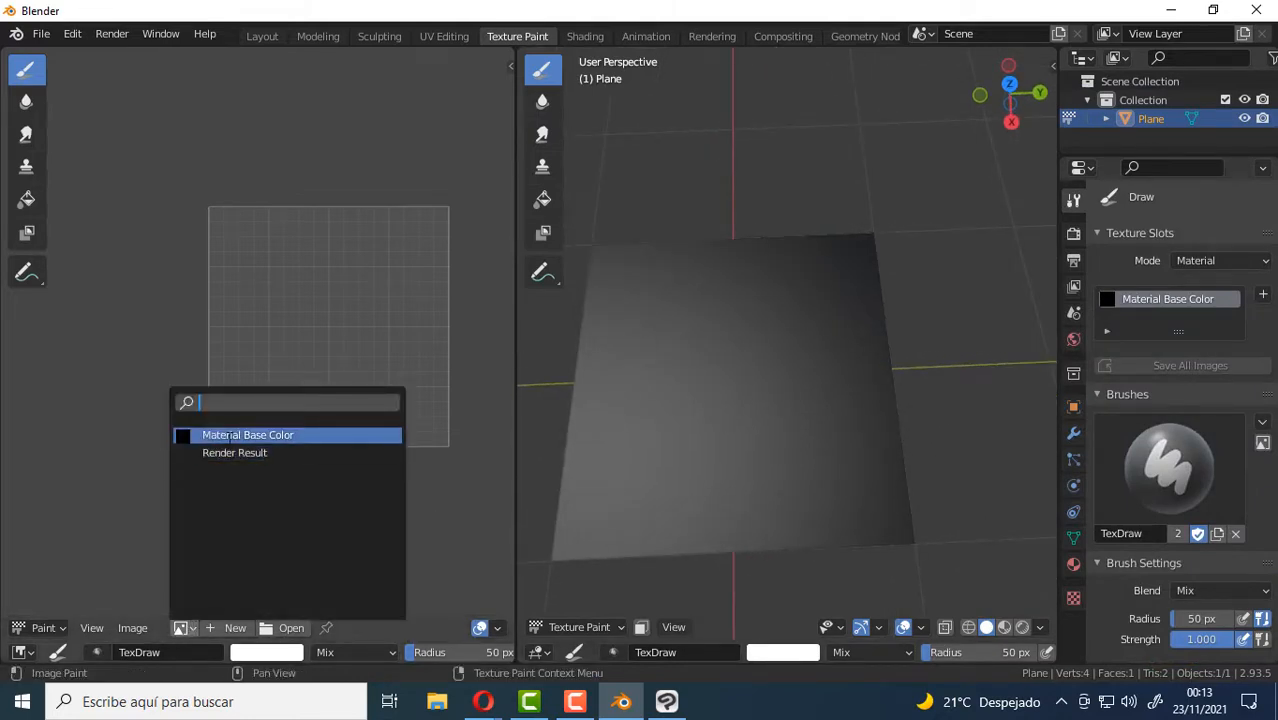
{"action": "left_click", "coordinate": [229, 437]}
{"action": "scroll", "coordinate": [305, 265], "scroll_direction": "down", "scroll_amount": 4}
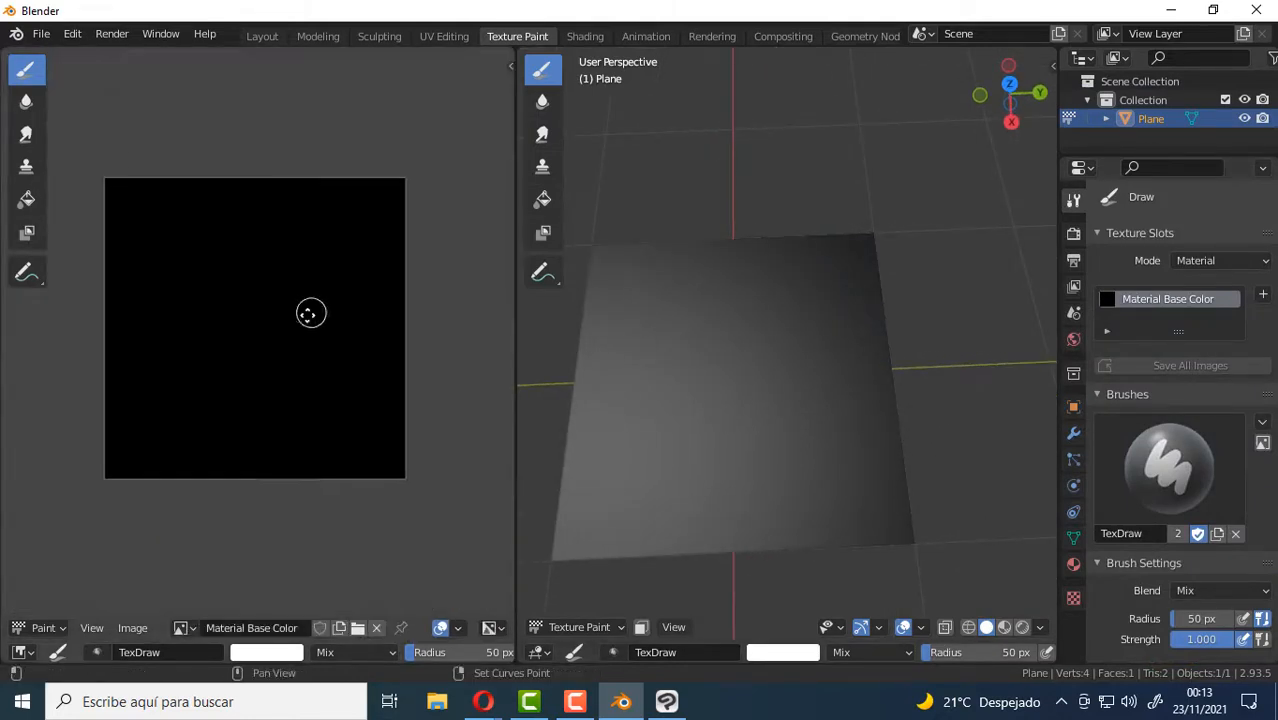
{"action": "mouse_move", "coordinate": [845, 395]}
{"action": "middle_mouse_down"}
{"action": "mouse_move", "coordinate": [828, 400]}
{"action": "mouse_move", "coordinate": [853, 362]}
{"action": "mouse_move", "coordinate": [840, 372]}
{"action": "middle_mouse_up"}
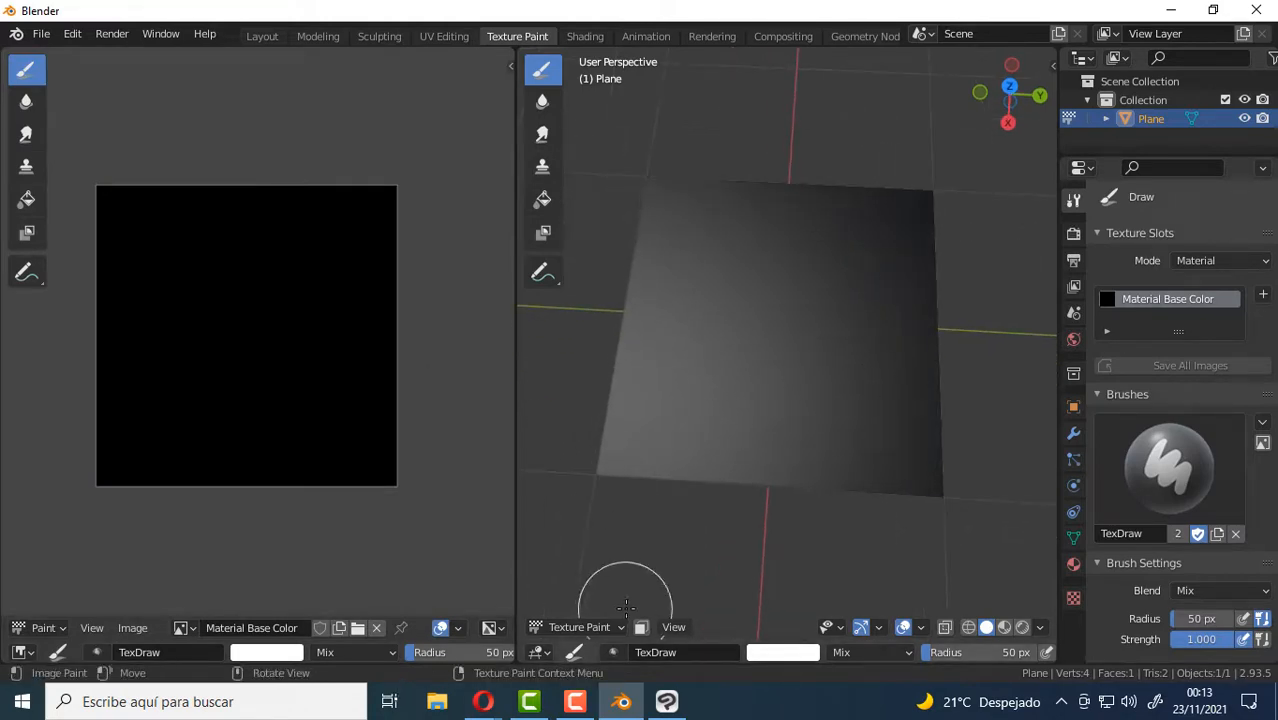
Set the brush color to bright pink and paint a large irregular patch over the middle of the plane.
{"action": "left_click", "coordinate": [269, 653]}
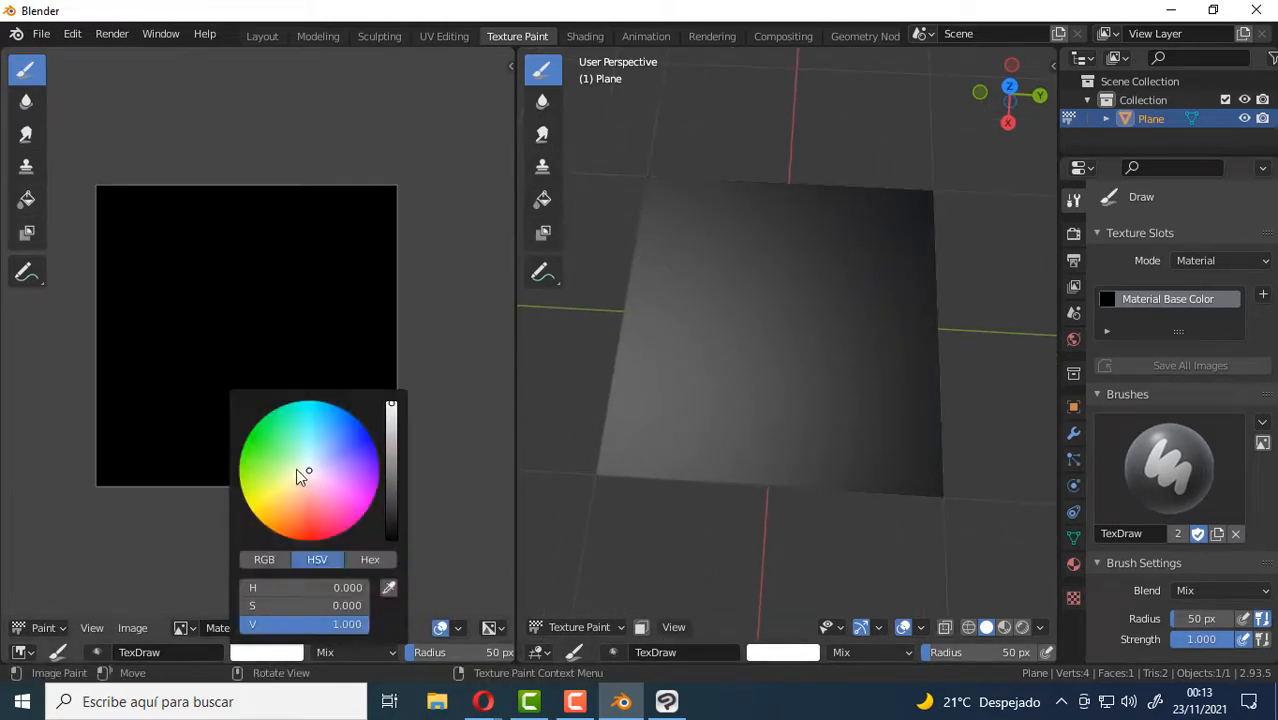
{"action": "left_click_drag", "start_coordinate": [296, 468], "coordinate": [350, 512]}
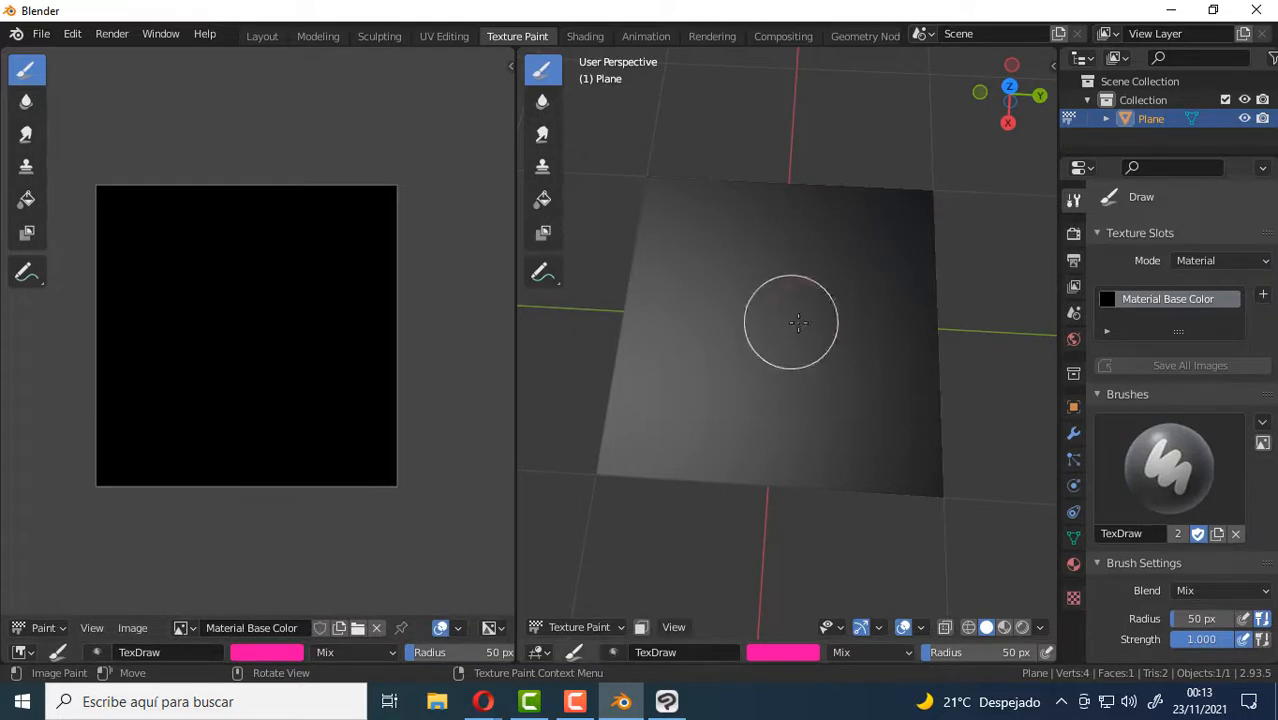
{"action": "mouse_move", "coordinate": [790, 320]}
{"action": "left_mouse_down"}
{"action": "mouse_move", "coordinate": [699, 300]}
{"action": "mouse_move", "coordinate": [830, 345]}
{"action": "mouse_move", "coordinate": [753, 394]}
{"action": "mouse_move", "coordinate": [895, 305]}
{"action": "mouse_move", "coordinate": [733, 222]}
{"action": "mouse_move", "coordinate": [807, 297]}
{"action": "mouse_move", "coordinate": [866, 404]}
{"action": "mouse_move", "coordinate": [781, 457]}
{"action": "left_mouse_up"}
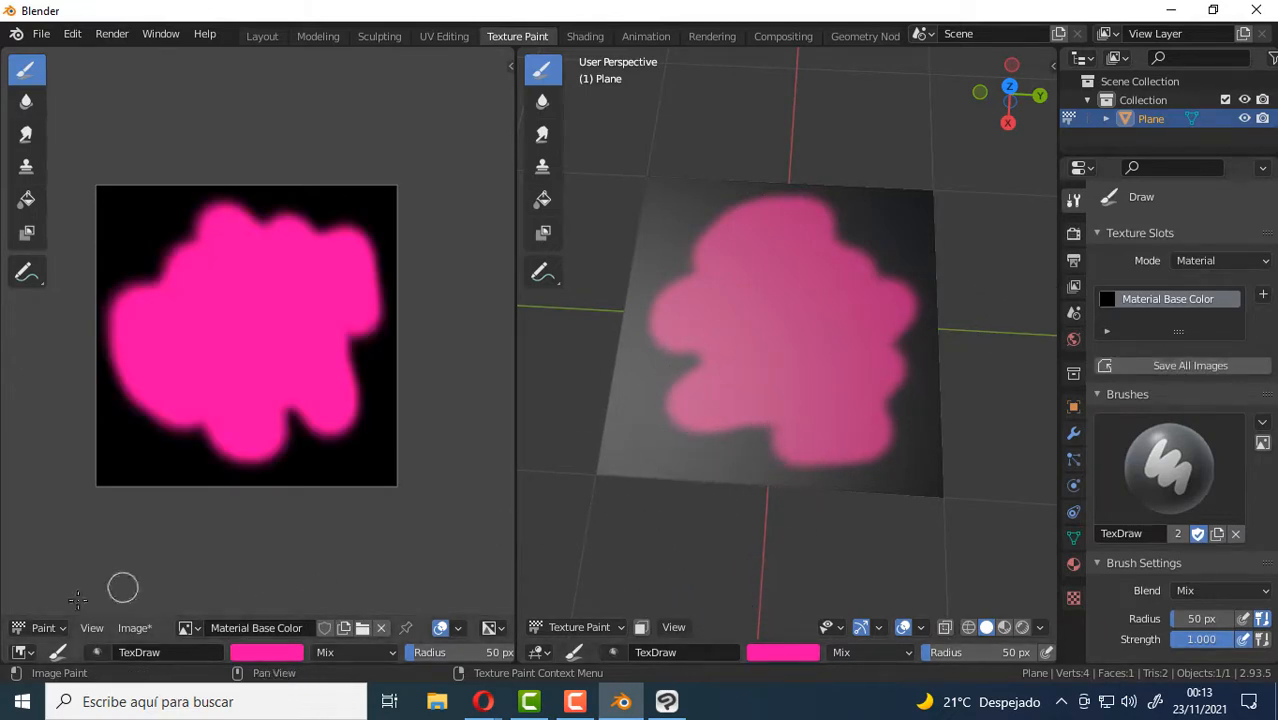
Pack the painted image into the blend file and save the project over Prueba.blend on the desktop.
{"action": "left_click", "coordinate": [135, 626]}
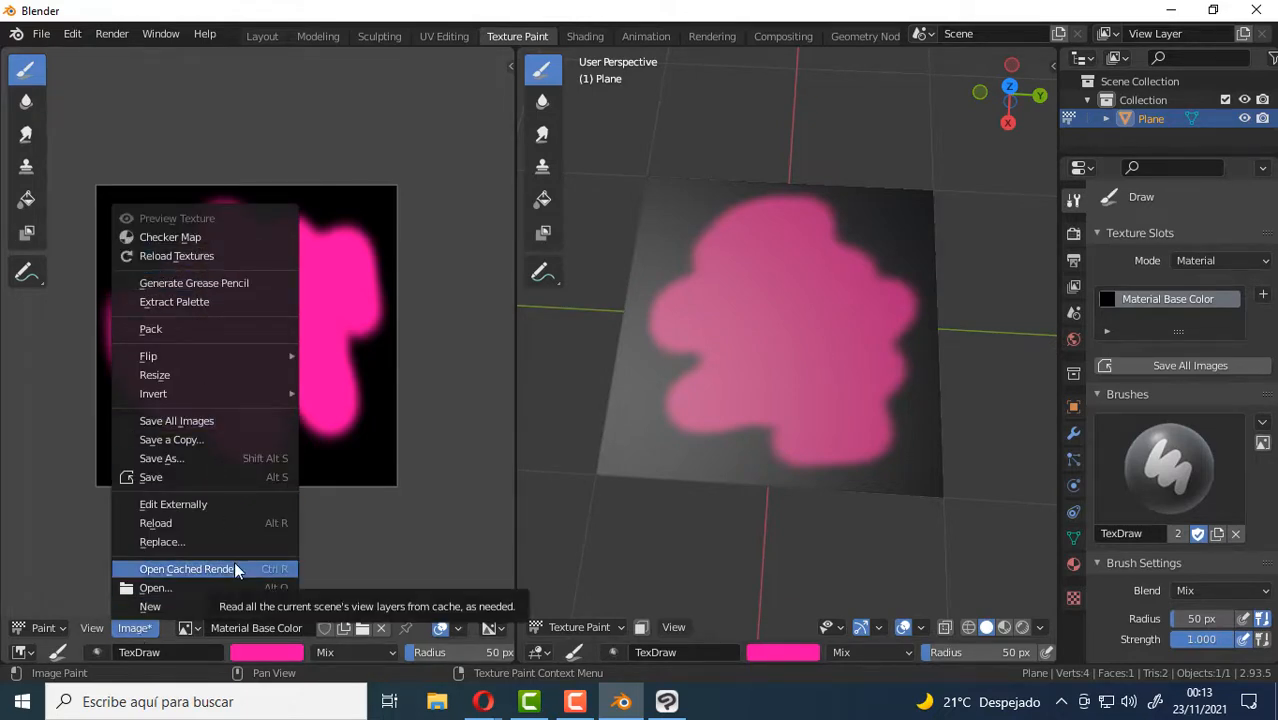
{"action": "left_click", "coordinate": [189, 338]}
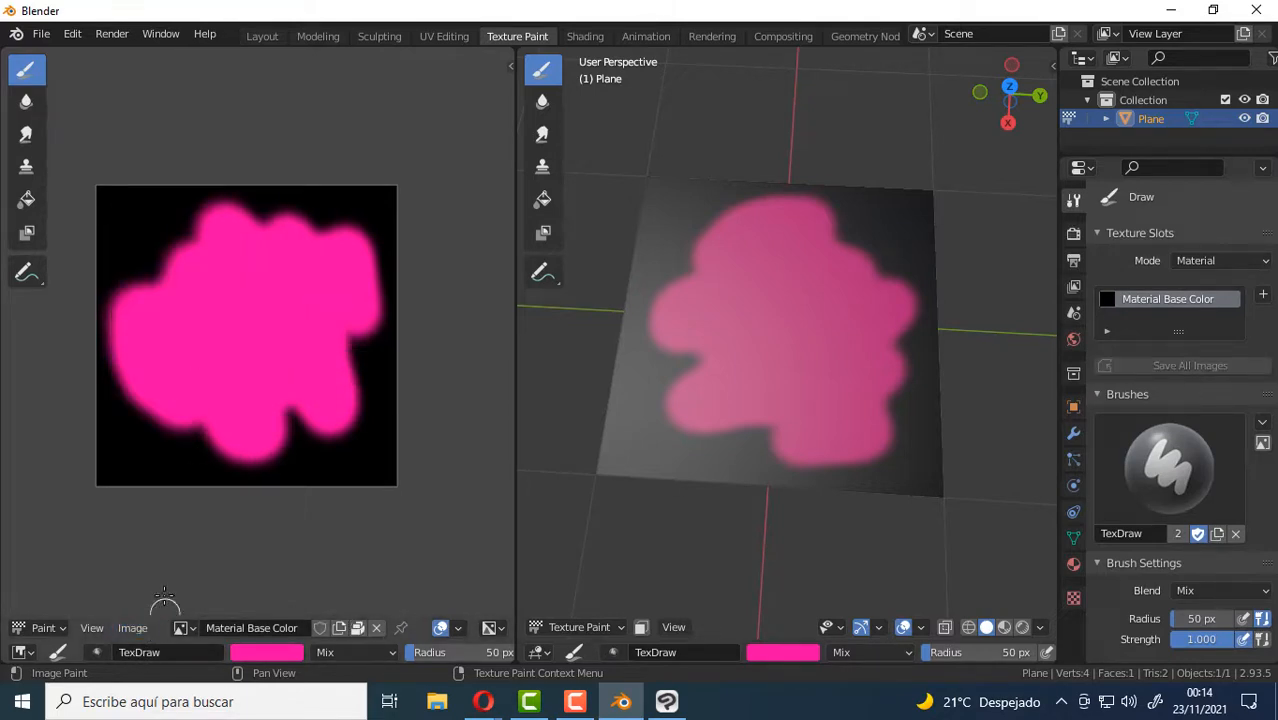
{"action": "left_click", "coordinate": [47, 36]}
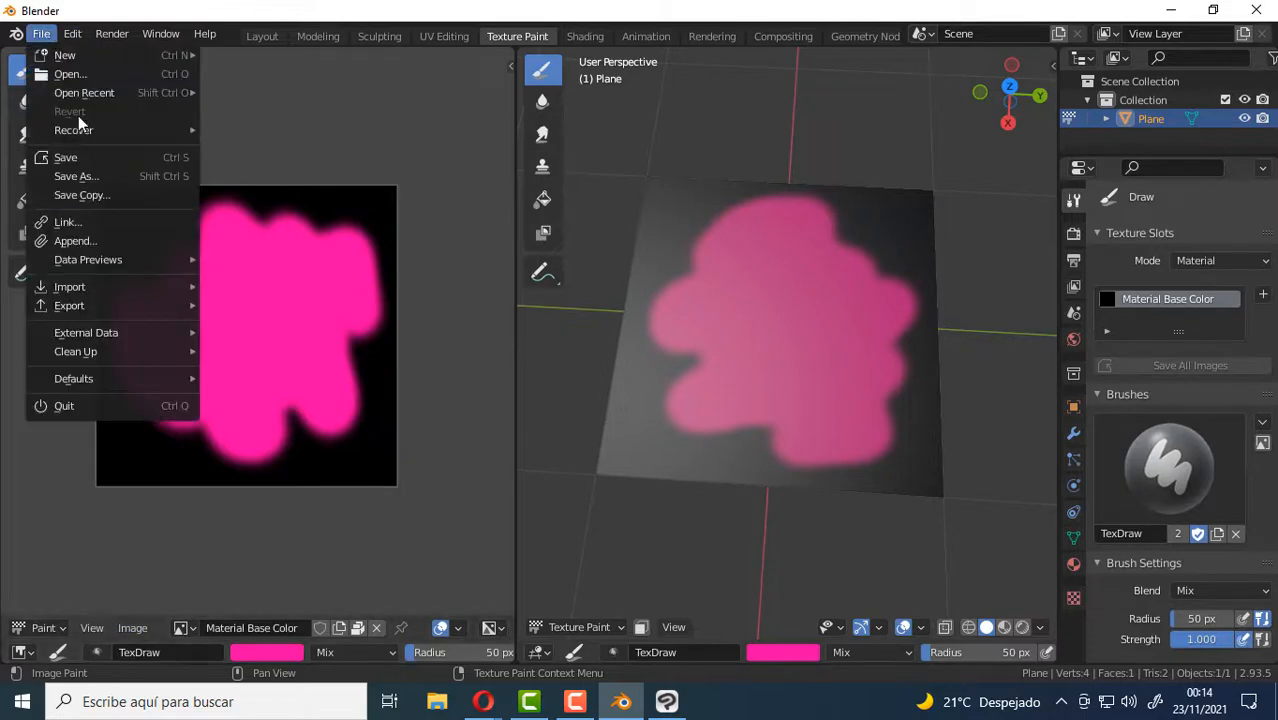
{"action": "left_click", "coordinate": [79, 175]}
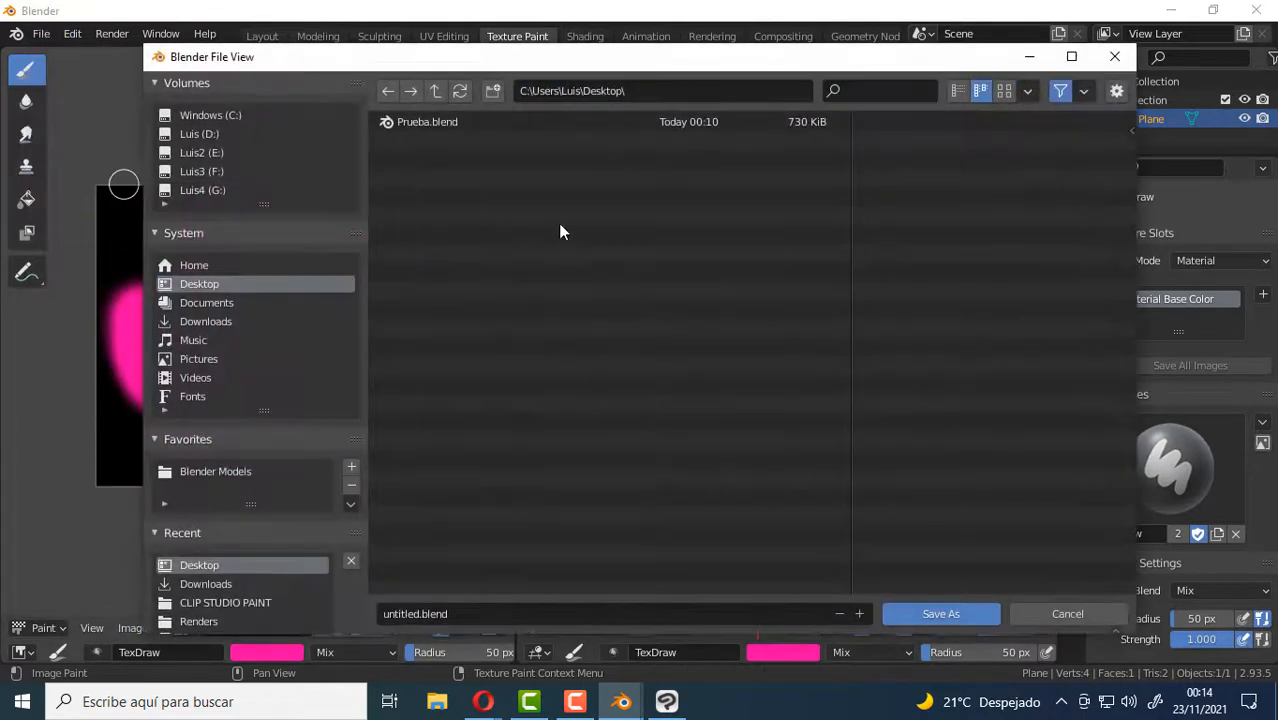
{"action": "double_click", "coordinate": [426, 122]}
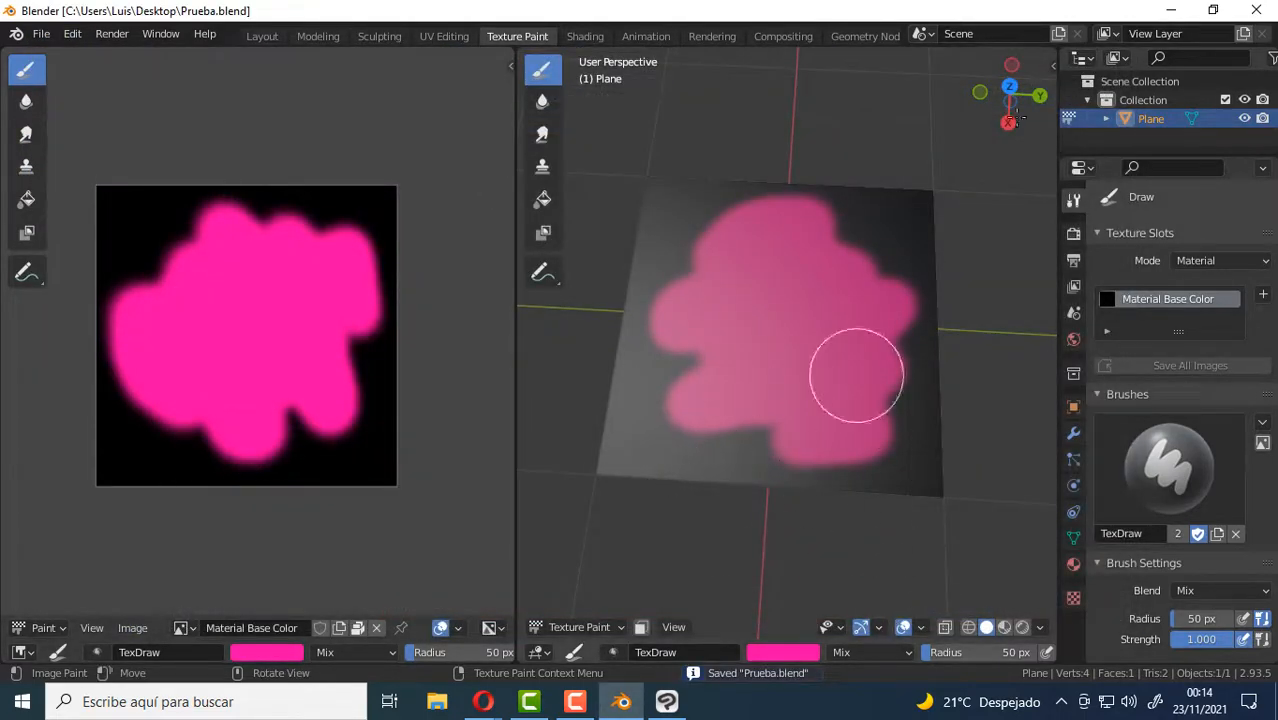
Close both Blender and Clip Studio Paint.
{"action": "left_click", "coordinate": [1256, 10]}
{"action": "left_click", "coordinate": [1270, 11]}
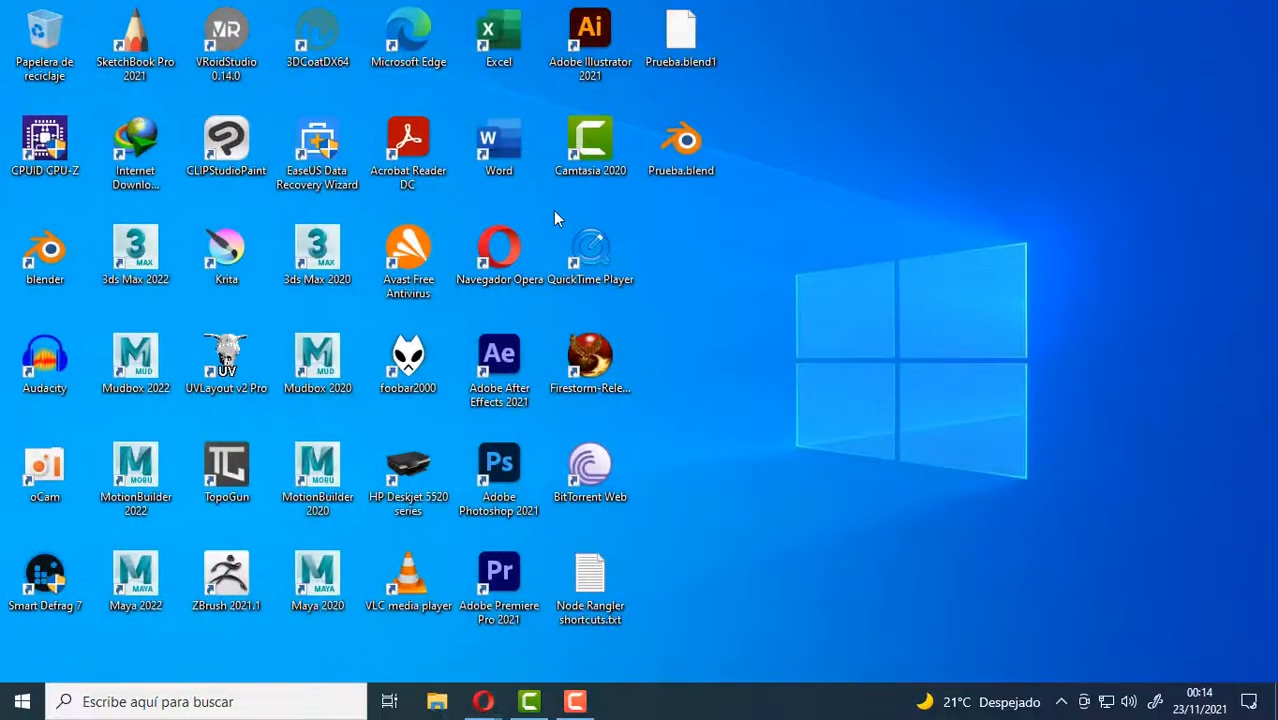
Launch Blender and reopen the recent project Prueba.blend to check the painted plane and its texture.
{"action": "double_click", "coordinate": [50, 262]}
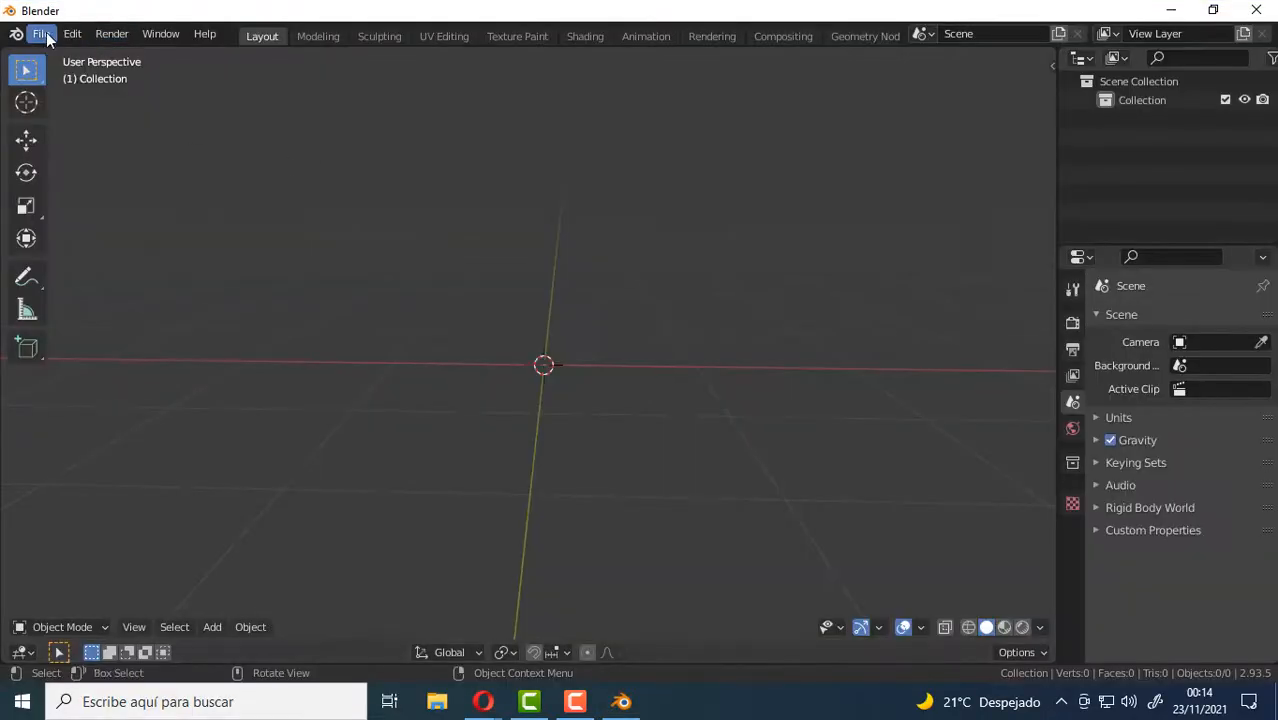
{"action": "left_click", "coordinate": [41, 34]}
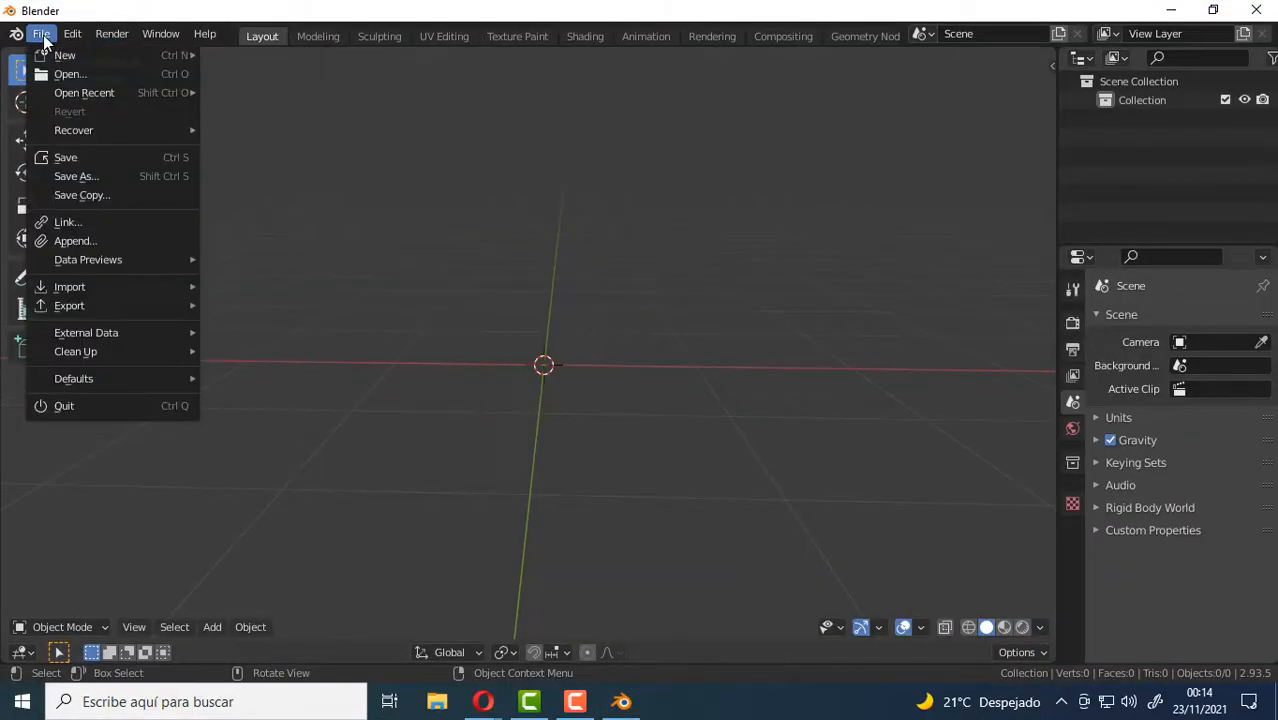
{"action": "mouse_move", "coordinate": [70, 91]}
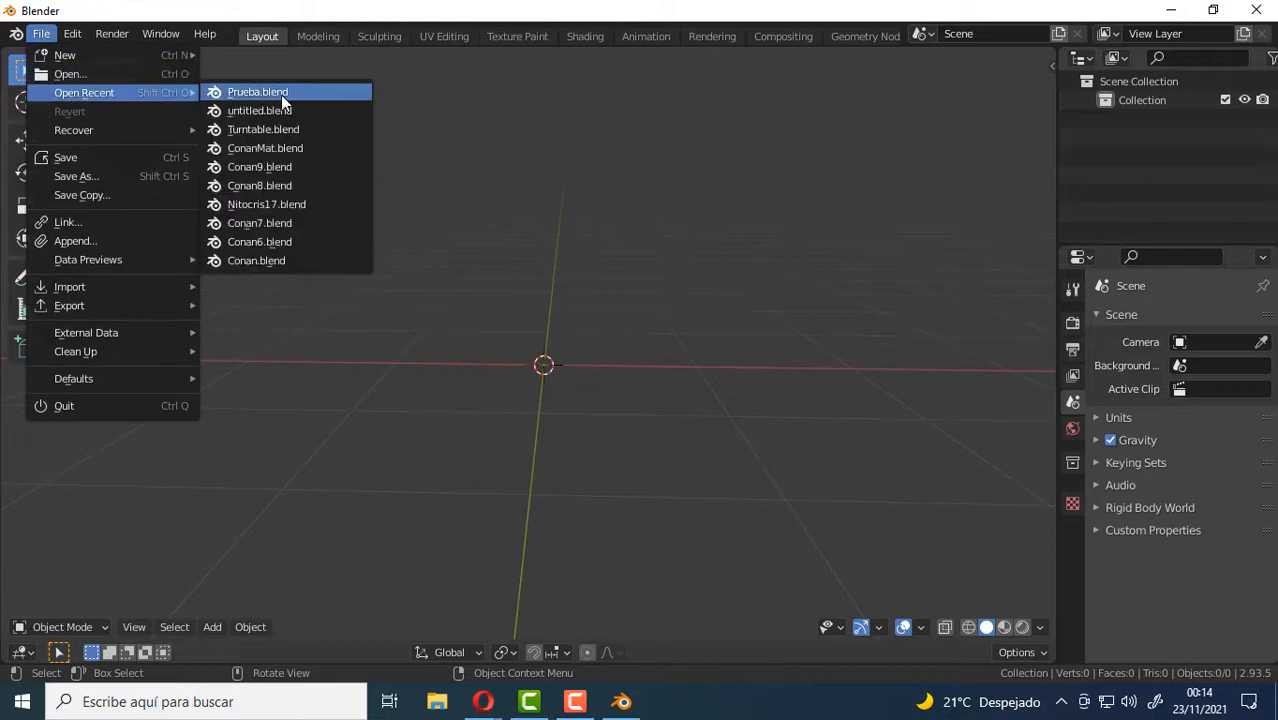
{"action": "left_click", "coordinate": [281, 95]}
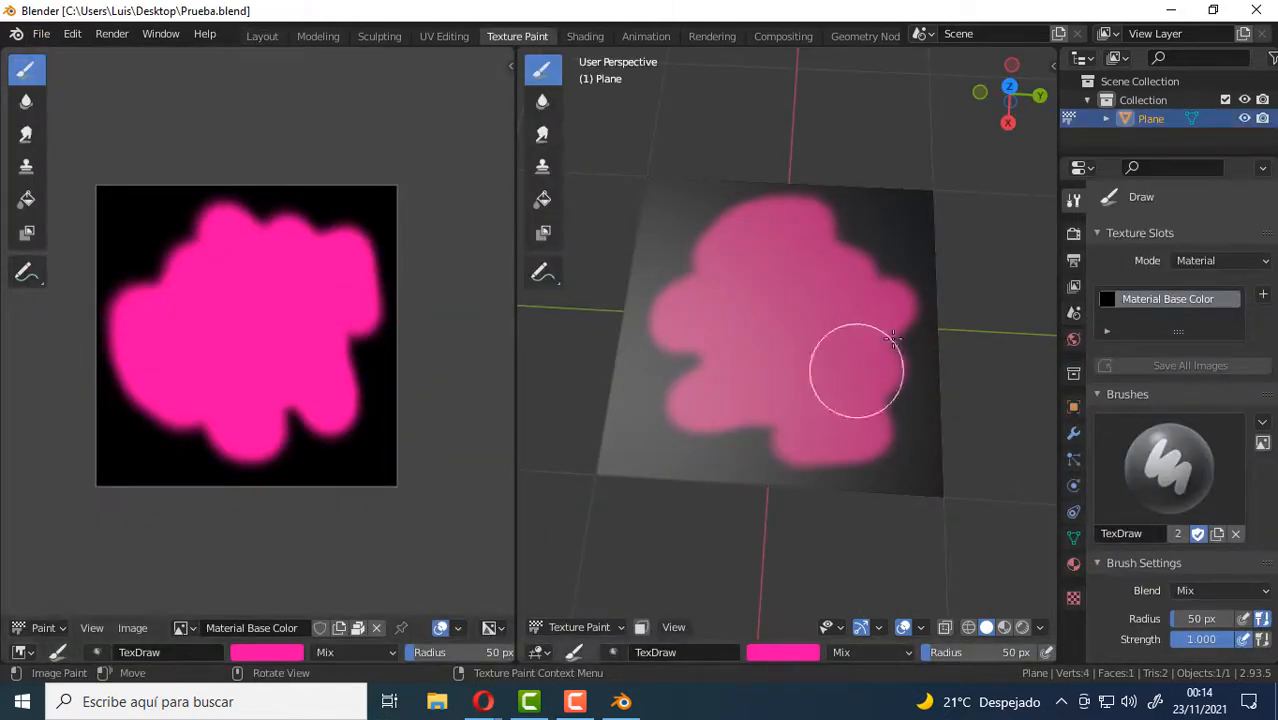
{"action": "mouse_move", "coordinate": [796, 366]}
{"action": "middle_mouse_down"}
{"action": "mouse_move", "coordinate": [790, 340]}
{"action": "mouse_move", "coordinate": [770, 355]}
{"action": "middle_mouse_up"}
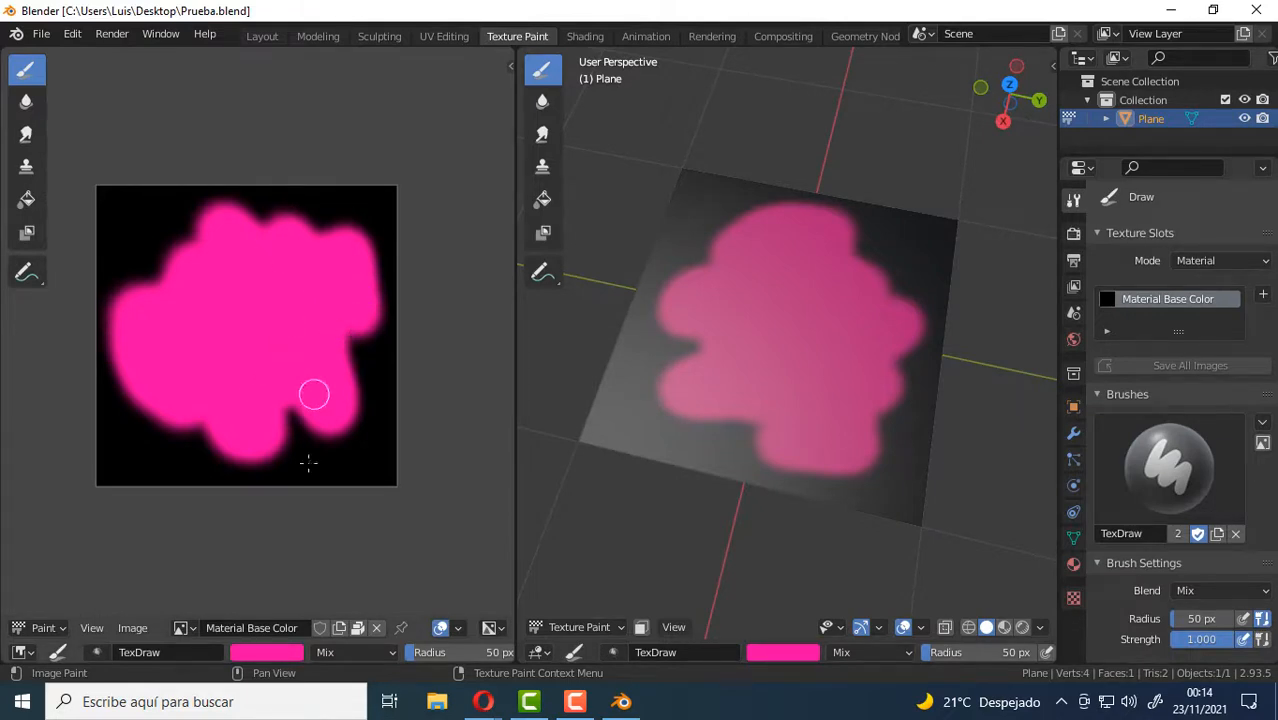
{"action": "scroll", "coordinate": [293, 334], "scroll_direction": "up", "scroll_amount": 1}
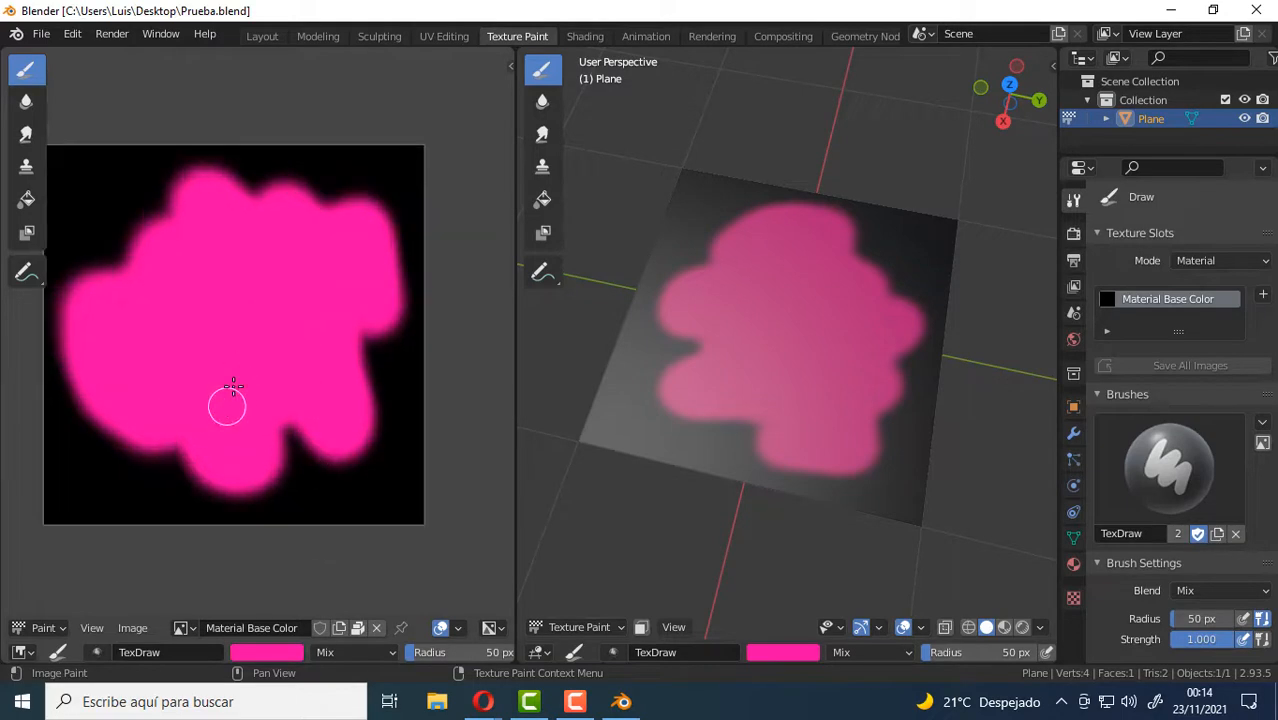
Maximize the image editor and try to open the packed Material Base Color image in the external editor.
{"action": "left_click", "coordinate": [131, 627]}
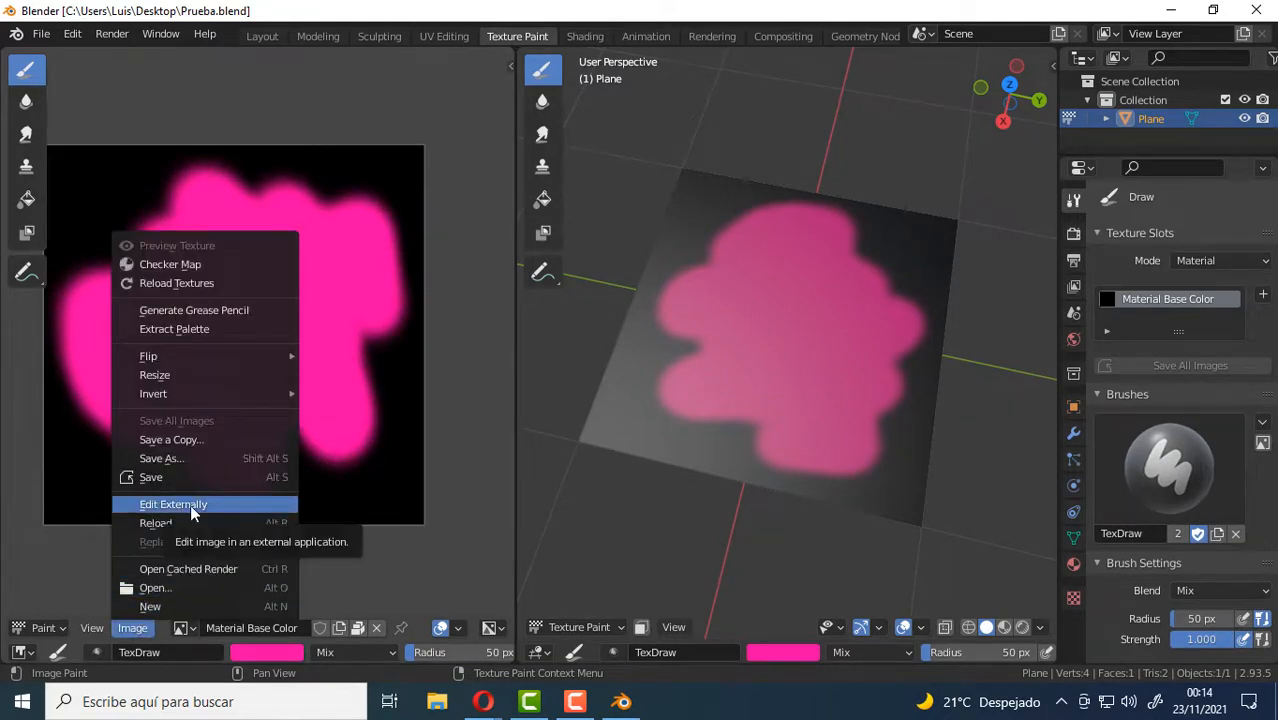
{"action": "key", "text": "ctrl+space"}
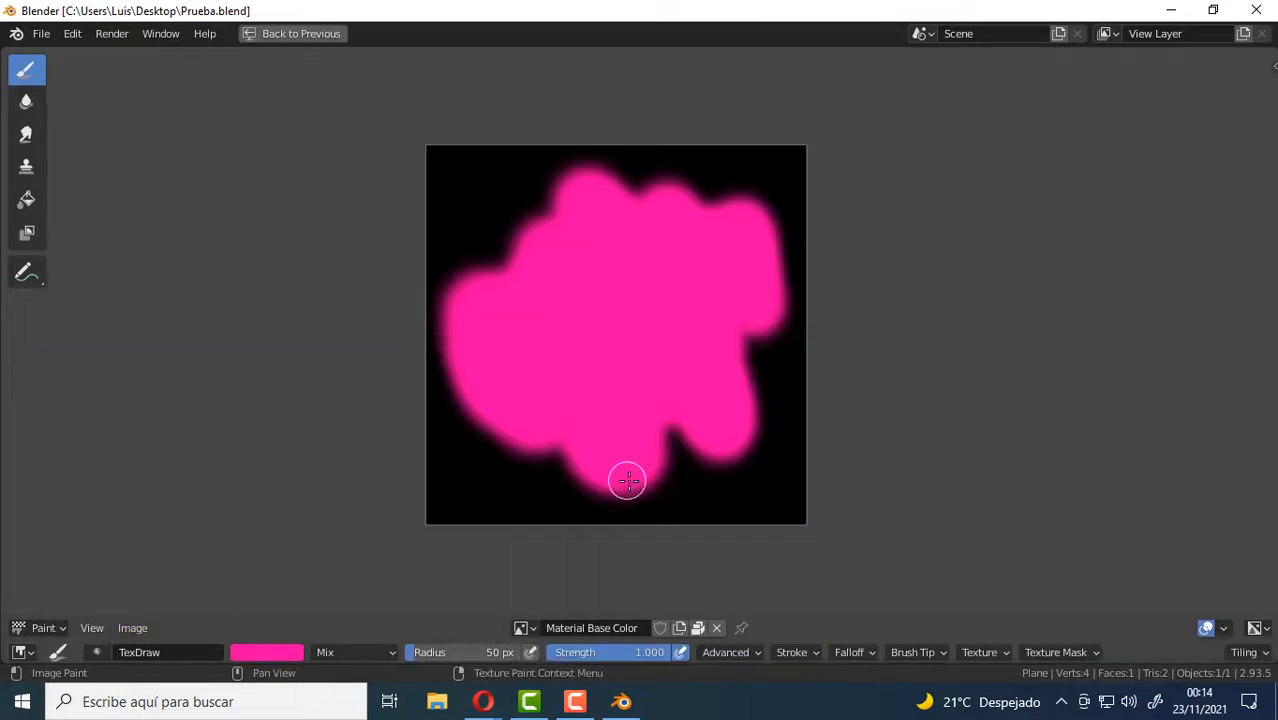
{"action": "left_click", "coordinate": [134, 629]}
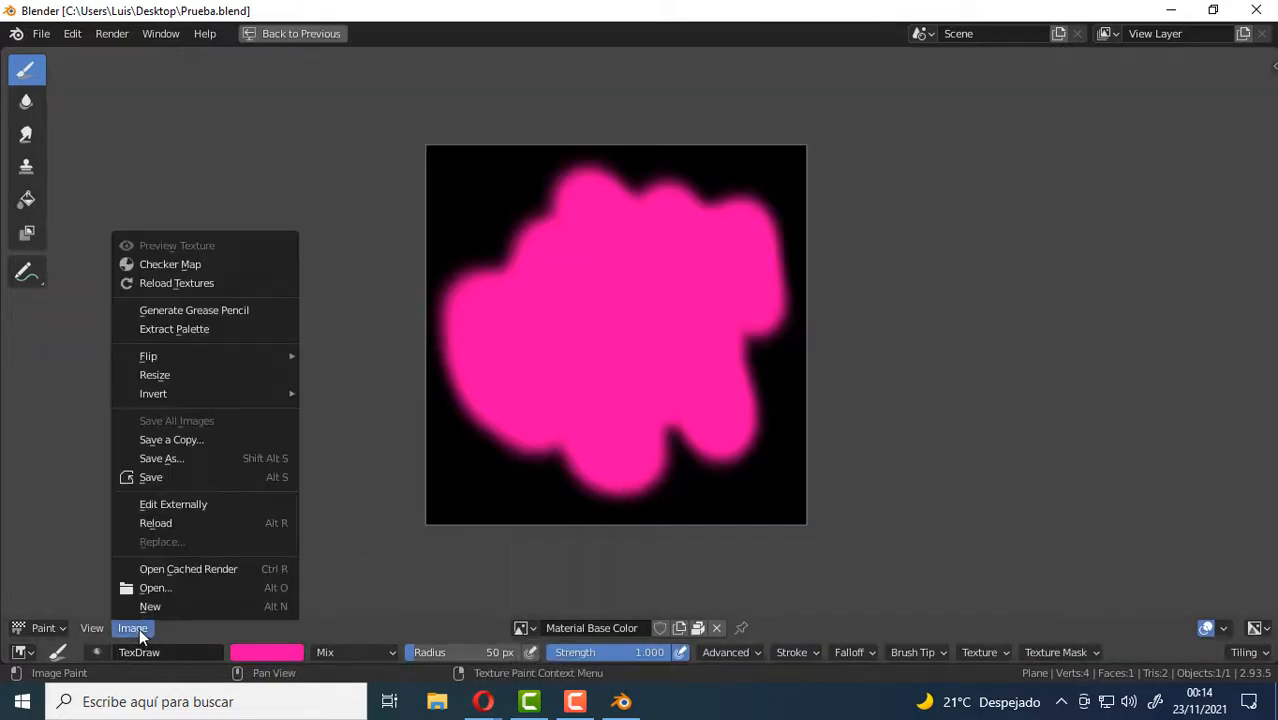
{"action": "left_click", "coordinate": [175, 505]}
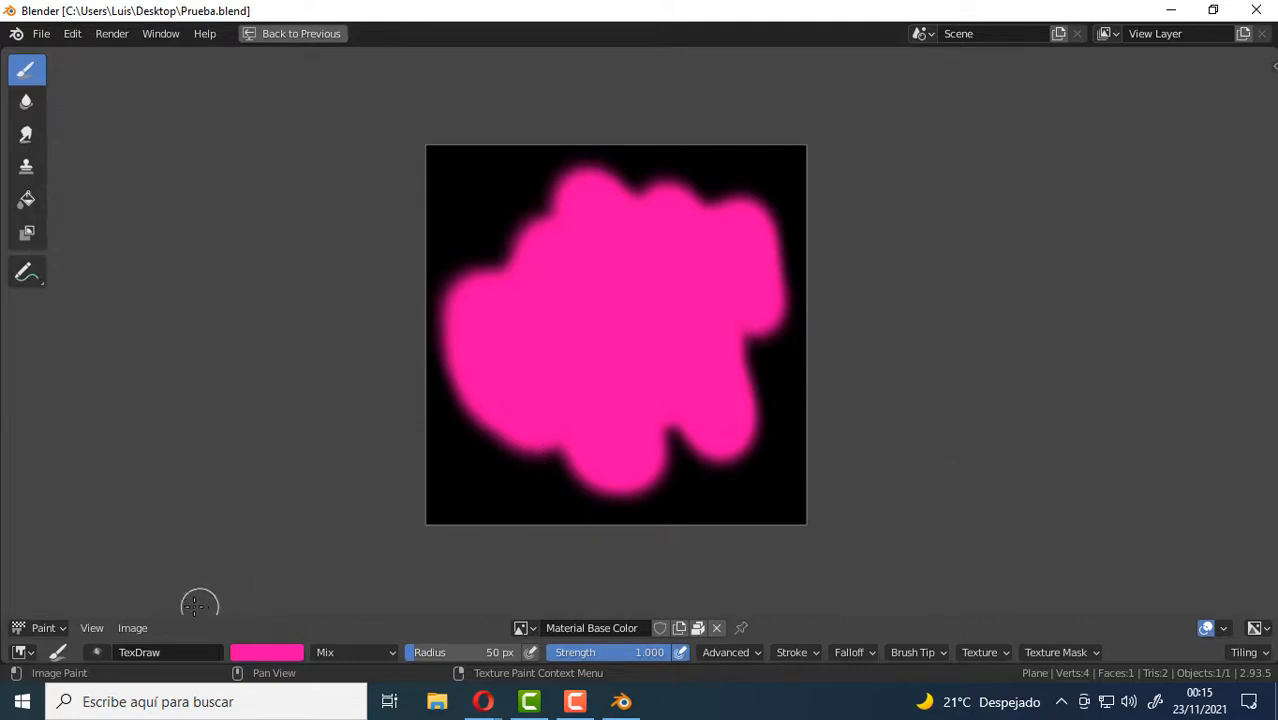
{"action": "left_click", "coordinate": [143, 627]}
{"action": "left_click", "coordinate": [178, 503]}
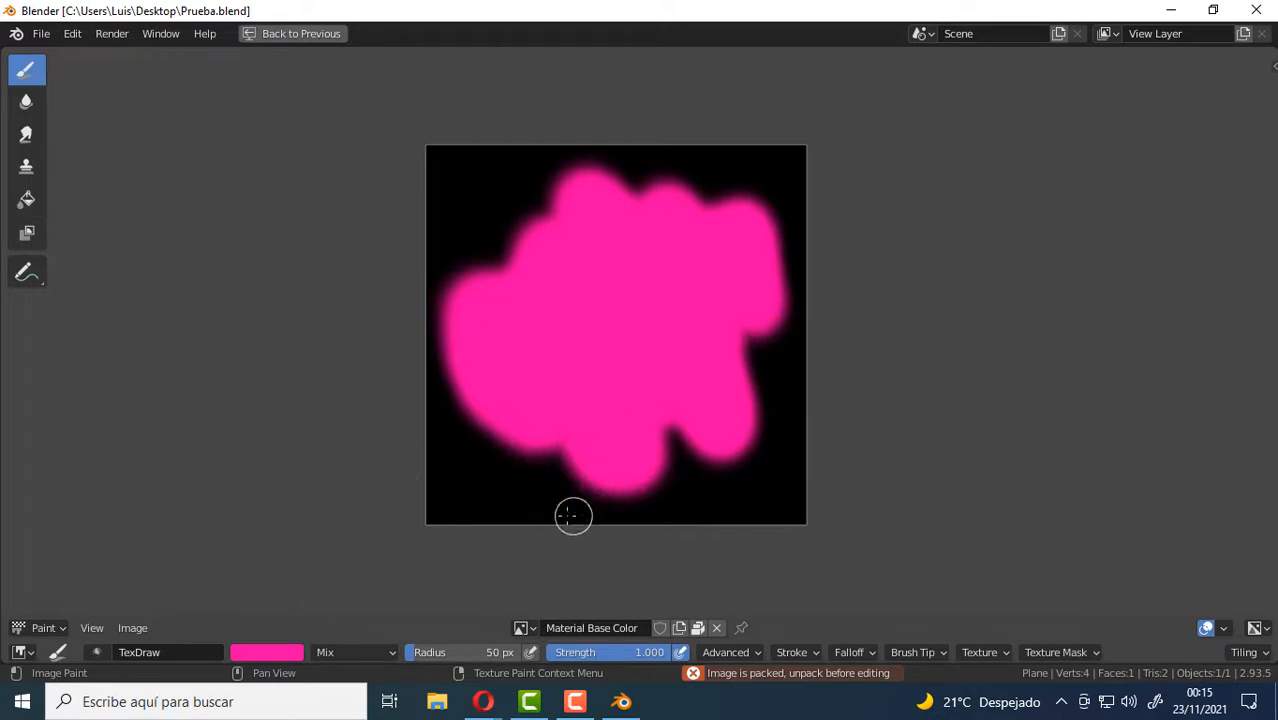
Unpack the Material Base Color image with the option to use the file from the current directory, created when necessary.
{"action": "left_click", "coordinate": [132, 628]}
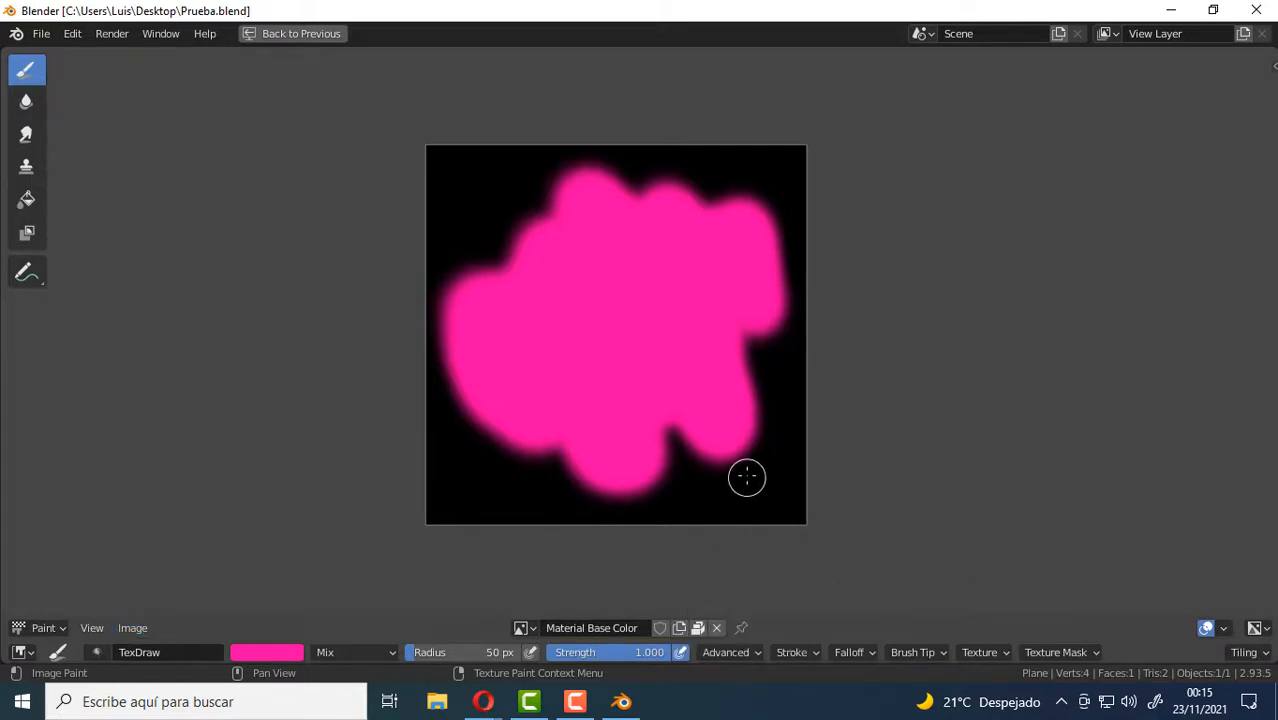
{"action": "left_click", "coordinate": [699, 629]}
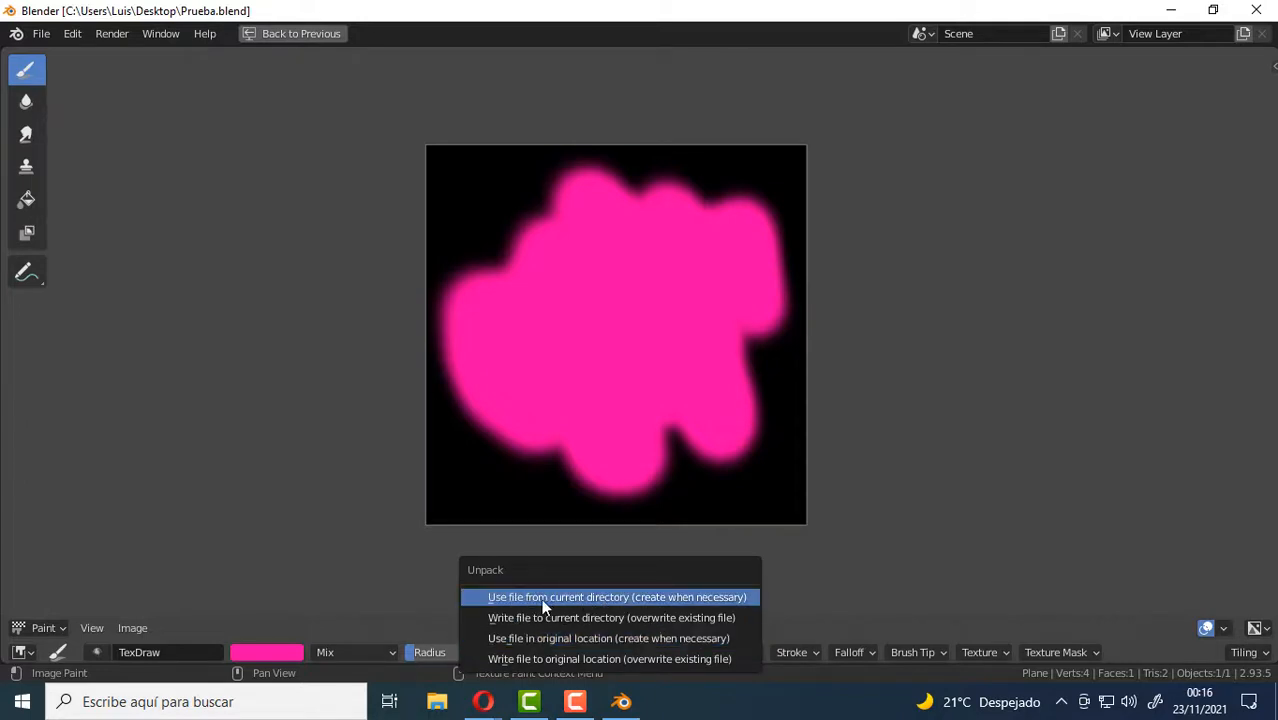
{"action": "left_click", "coordinate": [680, 598]}
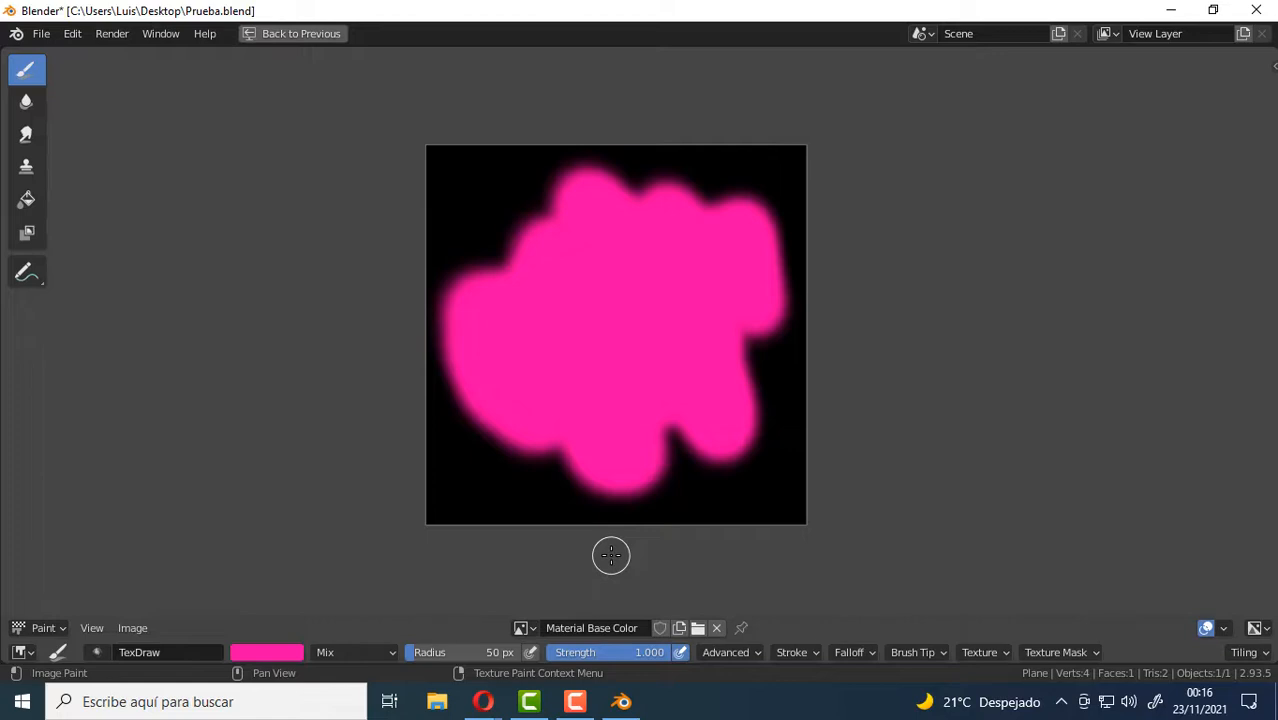
Open the unpacked image externally in Clip Studio Paint, check it there and close that program.
{"action": "left_click", "coordinate": [126, 630]}
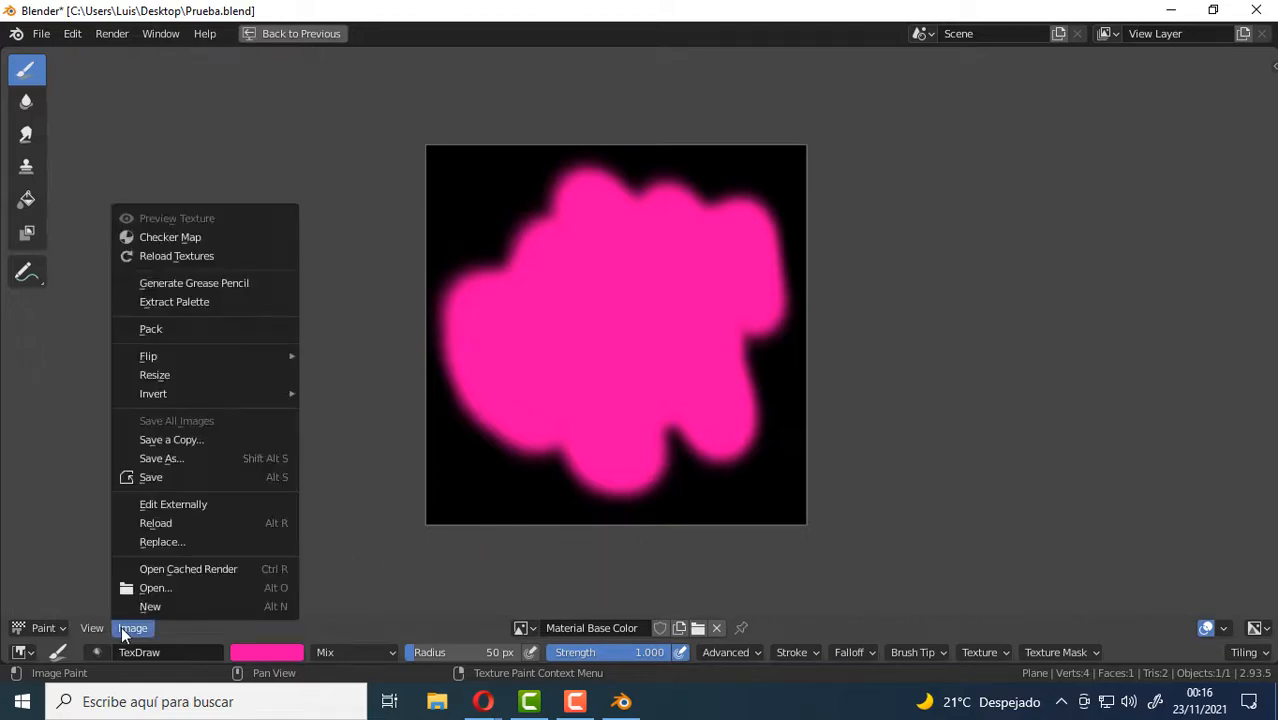
{"action": "left_click", "coordinate": [165, 504]}
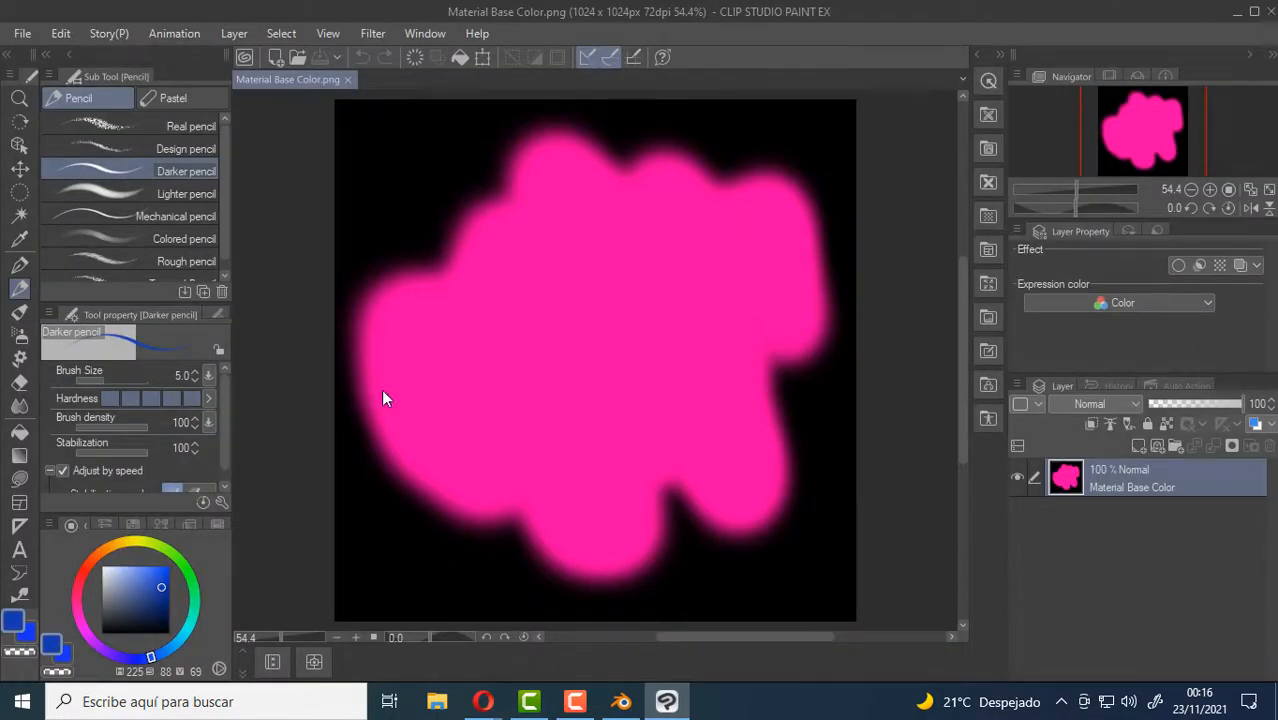
{"action": "key", "text": "alt+F4"}
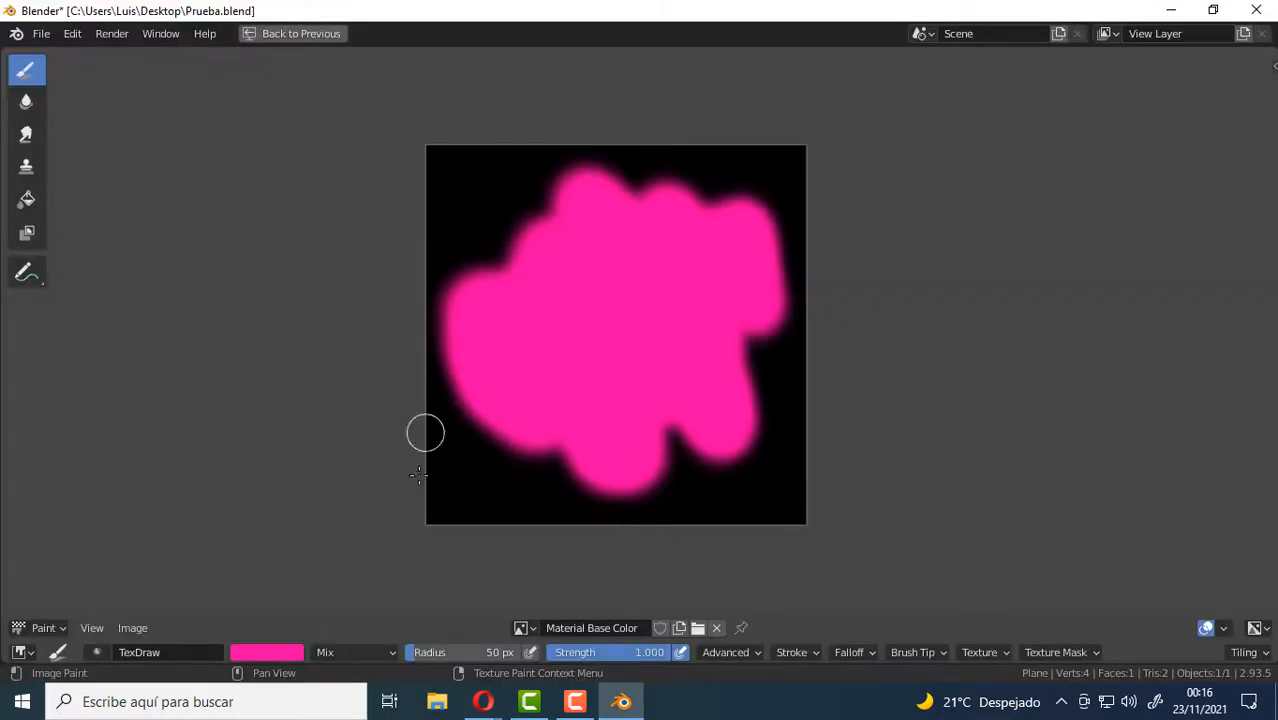
In the File Paths preferences, browse for the image editor application to the folder C:\Program Files\Adobe\Adobe Photoshop 2021.
{"action": "left_click", "coordinate": [76, 33]}
{"action": "left_click", "coordinate": [122, 300]}
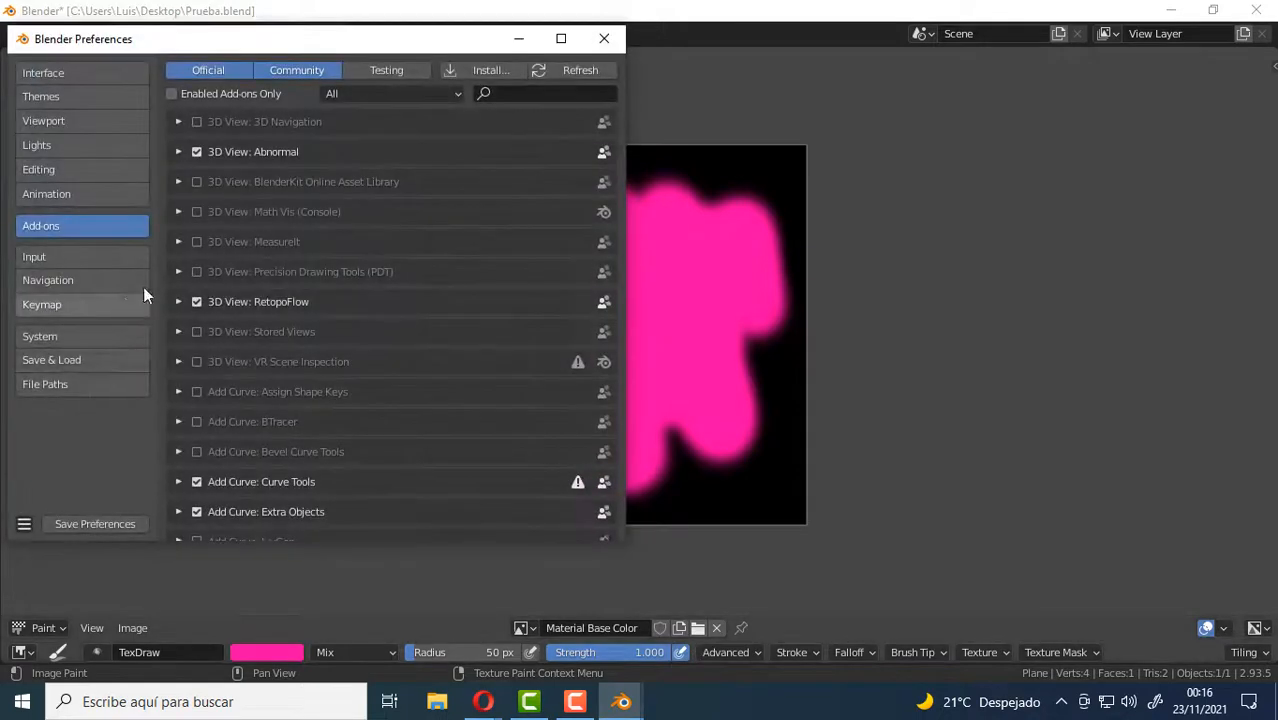
{"action": "left_click", "coordinate": [83, 392]}
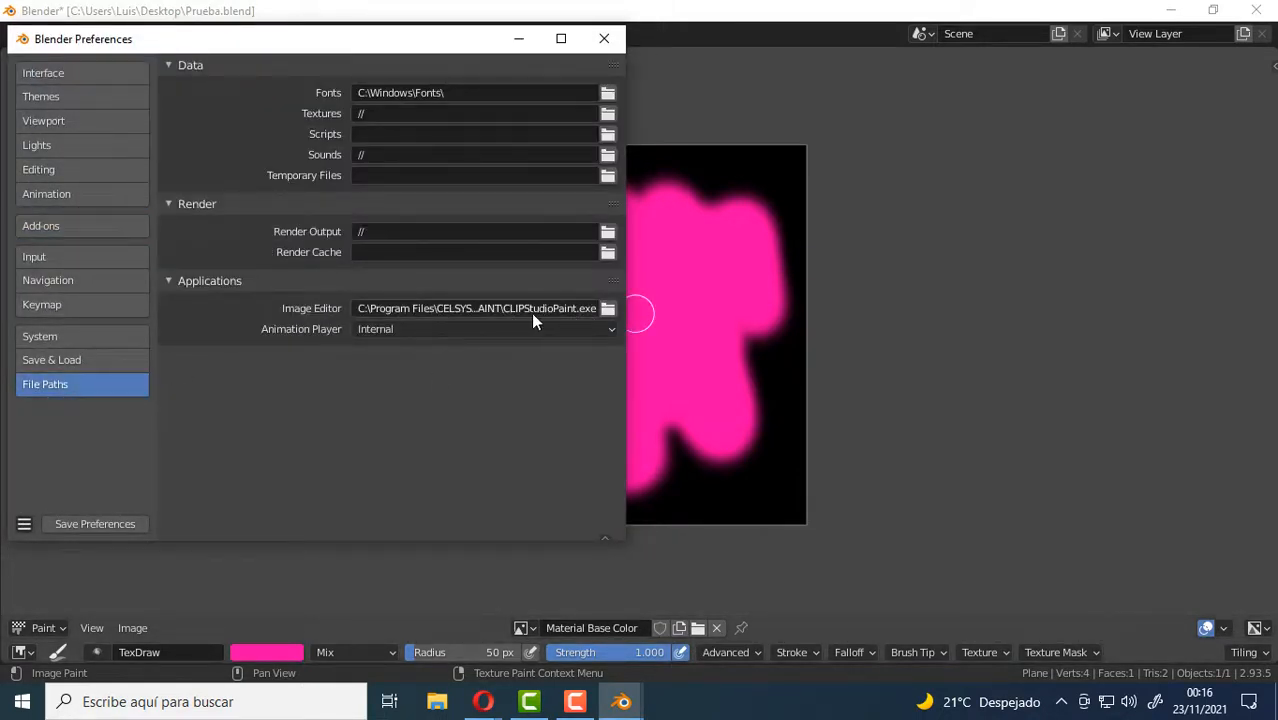
{"action": "left_click", "coordinate": [607, 311]}
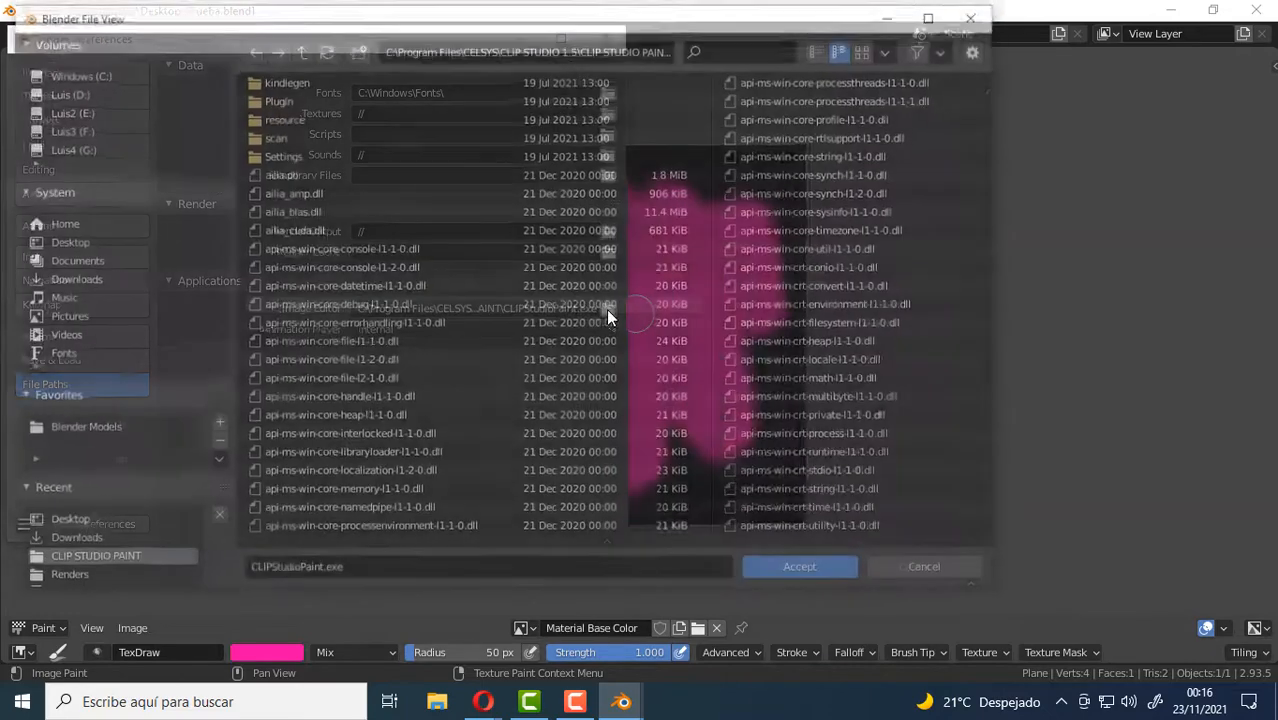
{"action": "left_click", "coordinate": [67, 72]}
{"action": "left_click", "coordinate": [293, 118]}
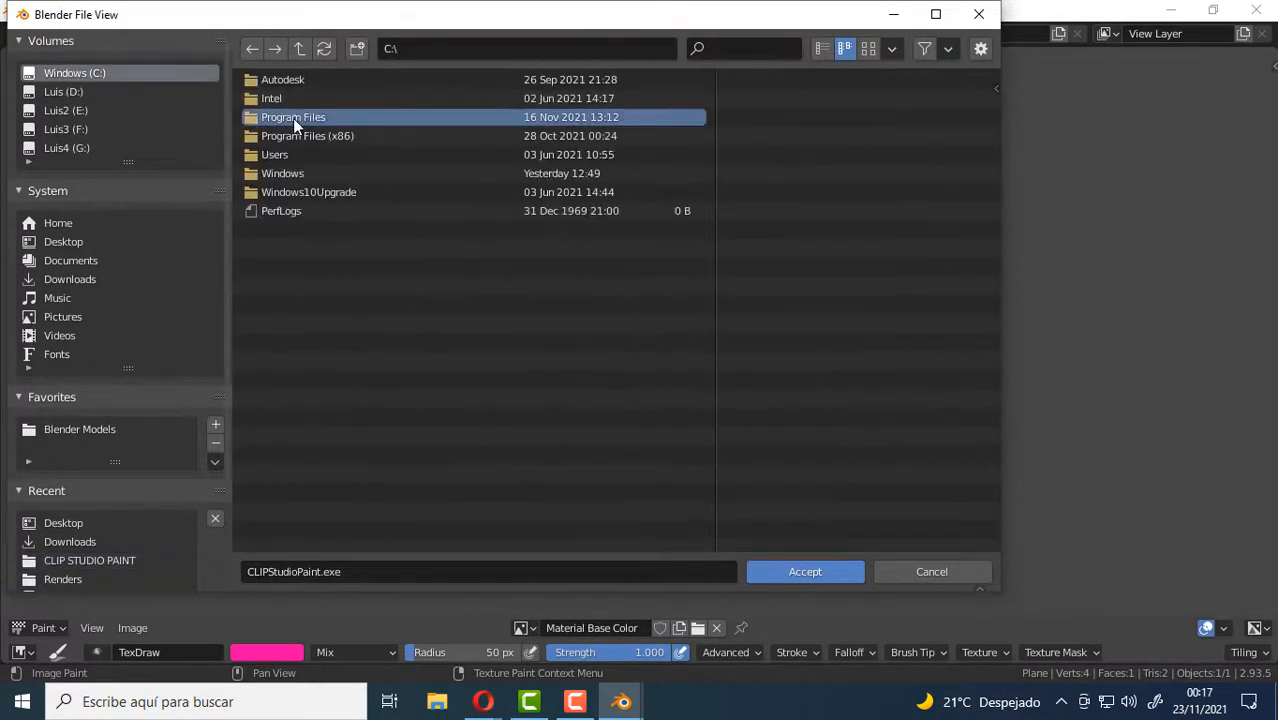
{"action": "double_click", "coordinate": [293, 118]}
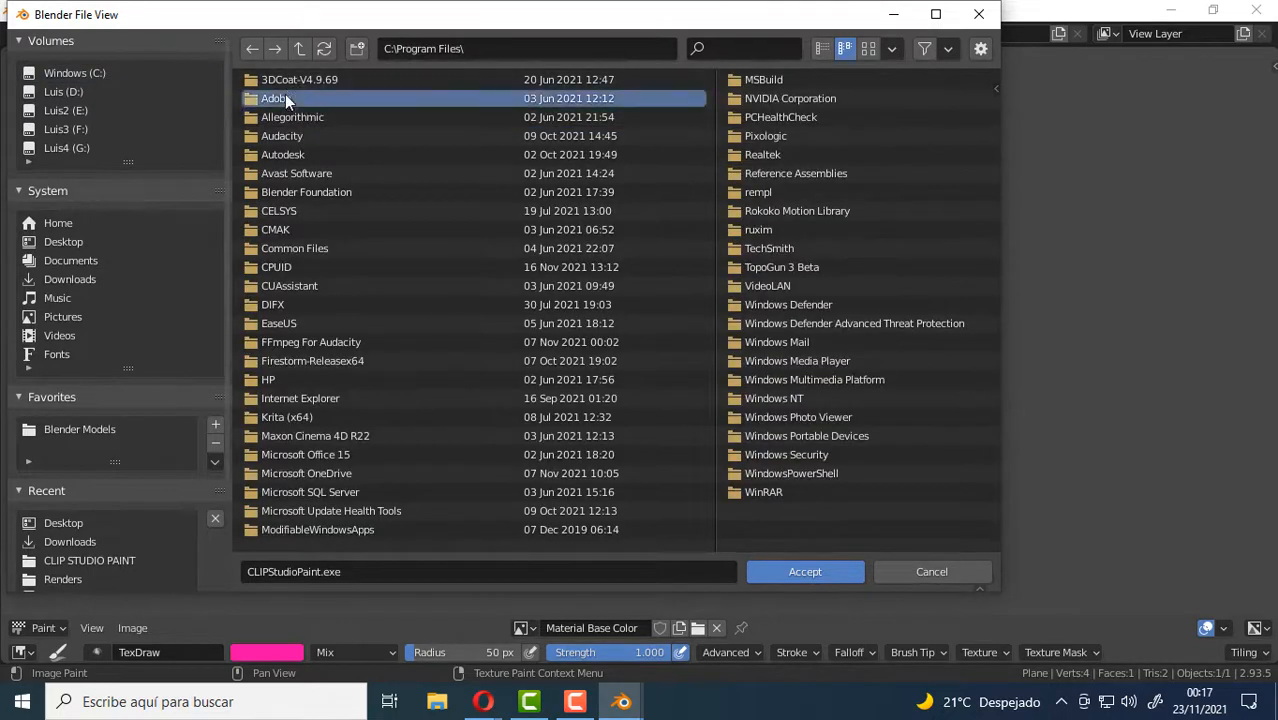
{"action": "double_click", "coordinate": [285, 94]}
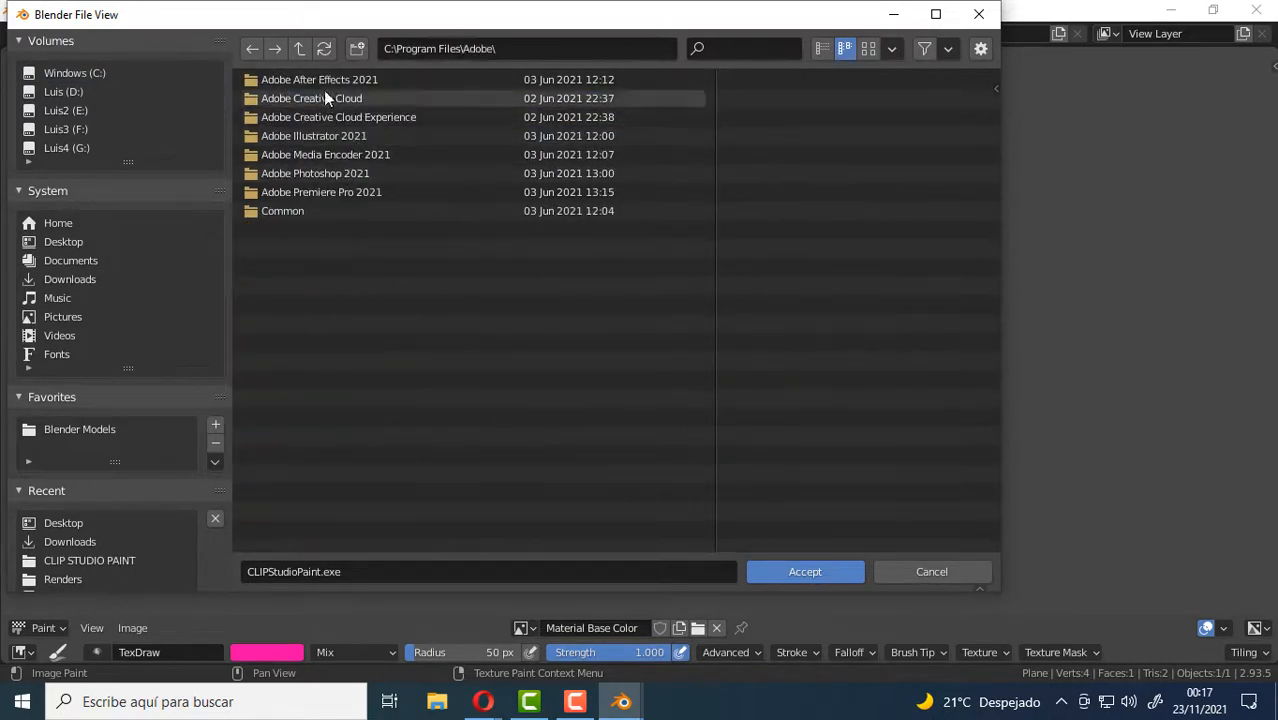
{"action": "double_click", "coordinate": [320, 174]}
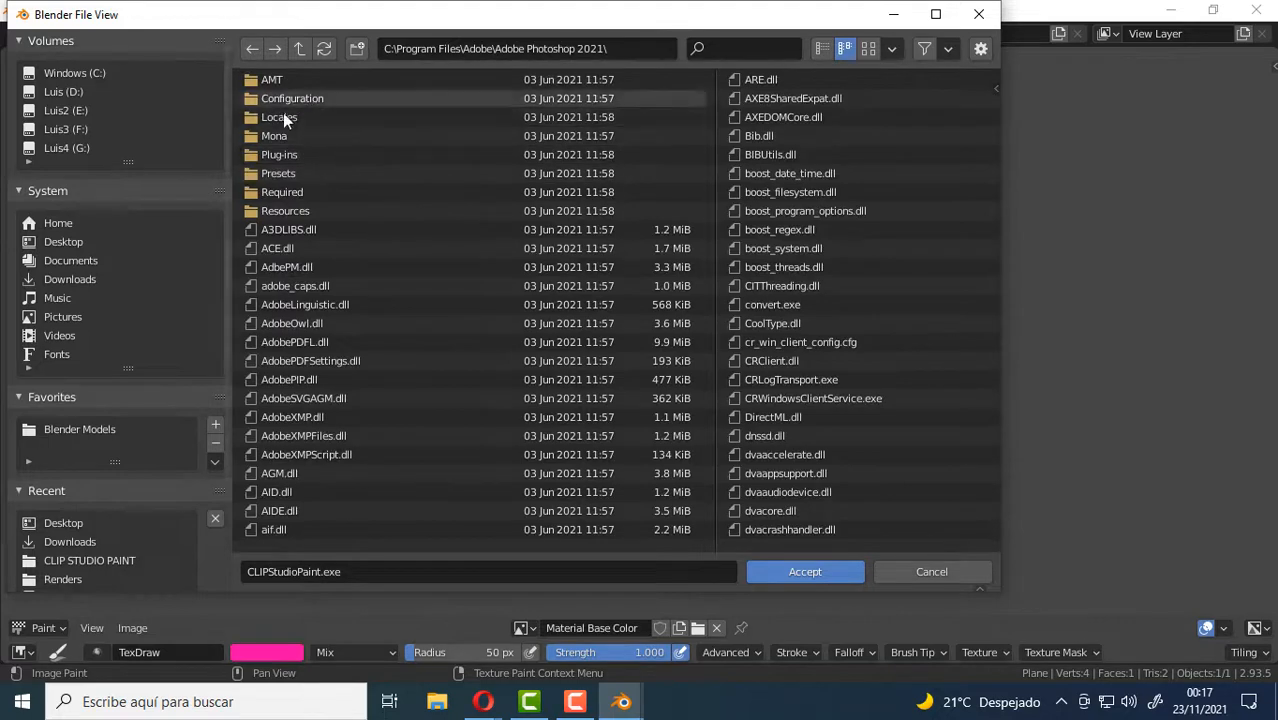
Set Photoshop.exe as the external image editor, then save and close the preferences.
{"action": "scroll", "coordinate": [425, 390], "scroll_direction": "down", "scroll_amount": 2}
{"action": "scroll", "coordinate": [425, 392], "scroll_direction": "up", "scroll_amount": 2}
{"action": "scroll", "coordinate": [424, 385], "scroll_direction": "down", "scroll_amount": 5}
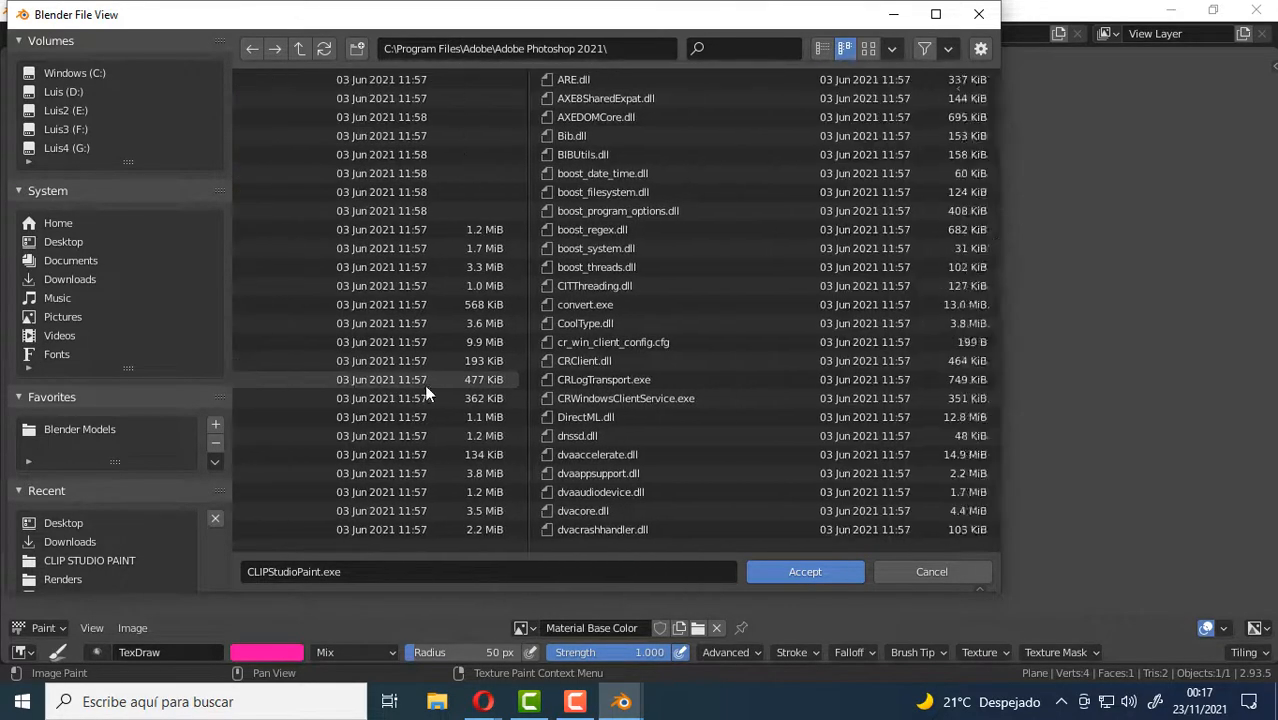
{"action": "scroll", "coordinate": [424, 384], "scroll_direction": "down", "scroll_amount": 8}
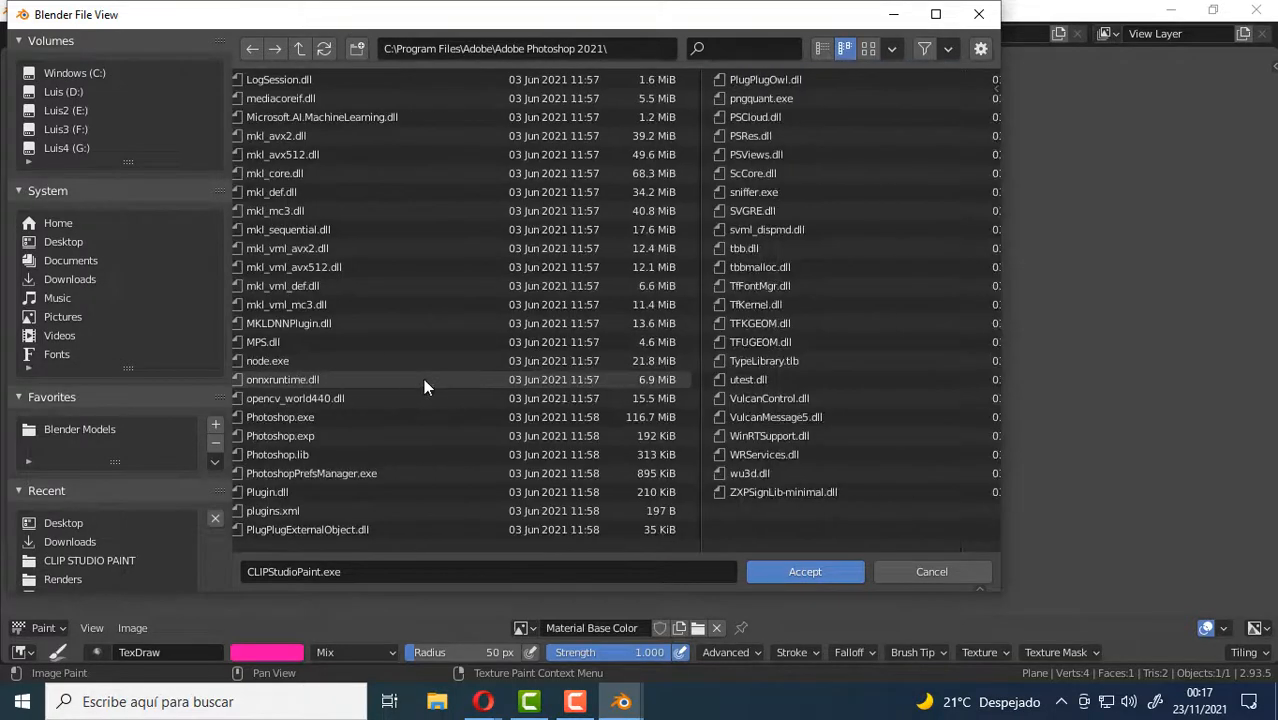
{"action": "scroll", "coordinate": [423, 378], "scroll_direction": "down", "scroll_amount": 3}
{"action": "scroll", "coordinate": [423, 378], "scroll_direction": "up", "scroll_amount": 3}
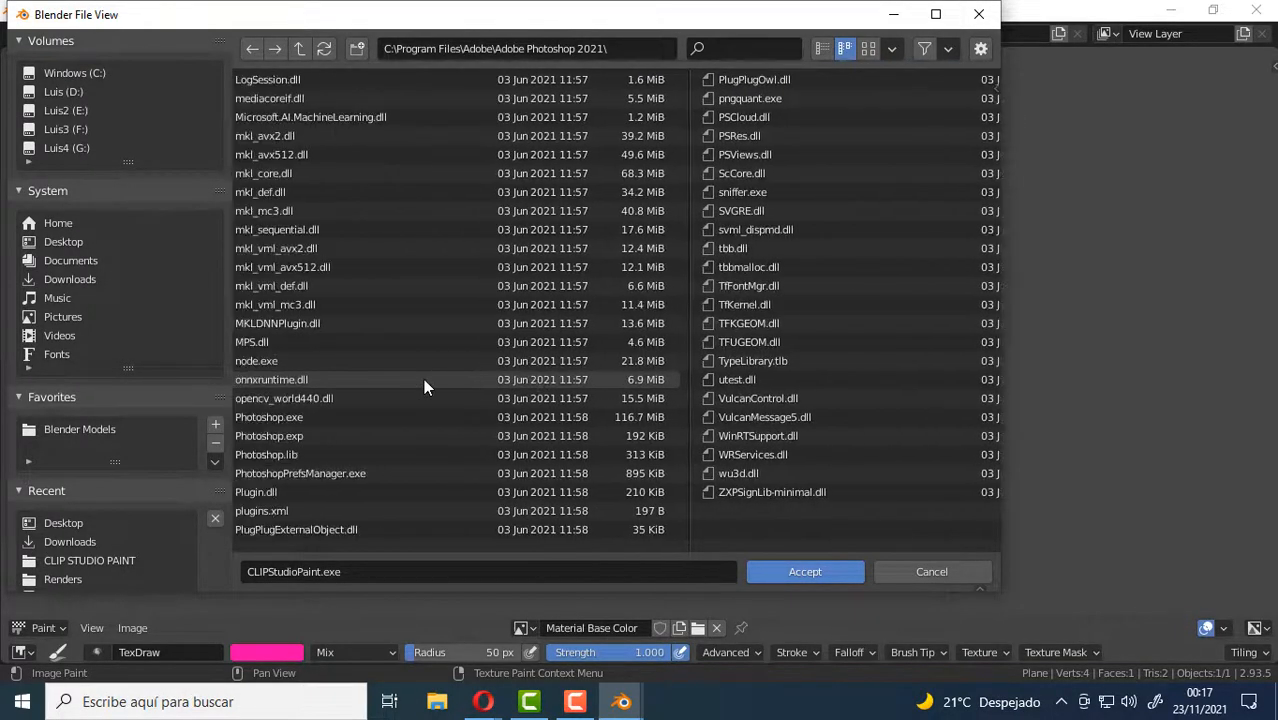
{"action": "scroll", "coordinate": [423, 378], "scroll_direction": "up", "scroll_amount": 3}
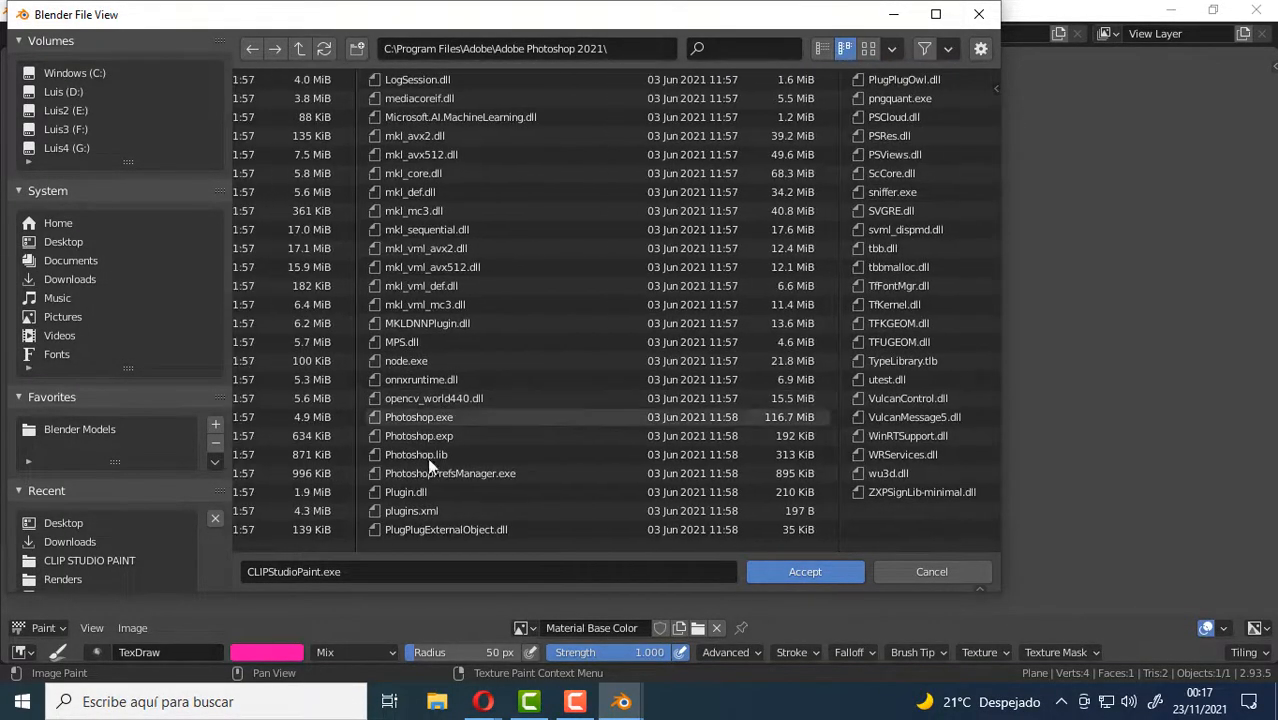
{"action": "left_click", "coordinate": [413, 416]}
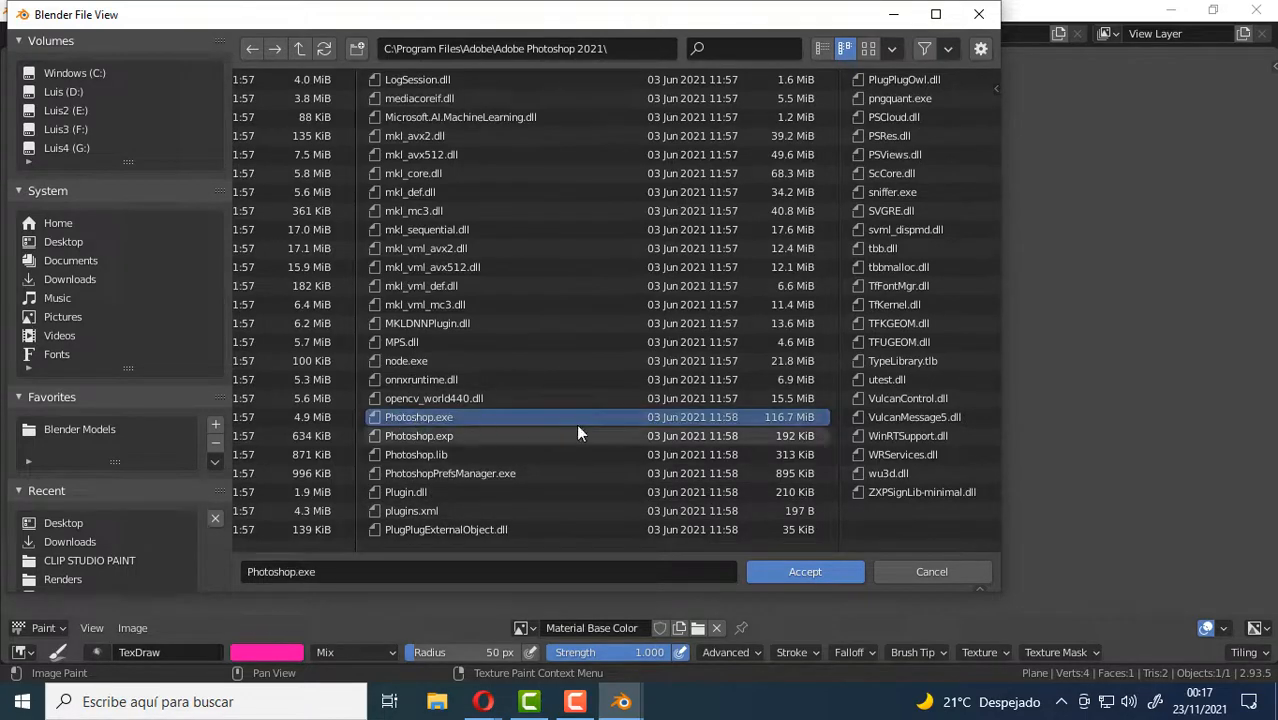
{"action": "left_click", "coordinate": [813, 571]}
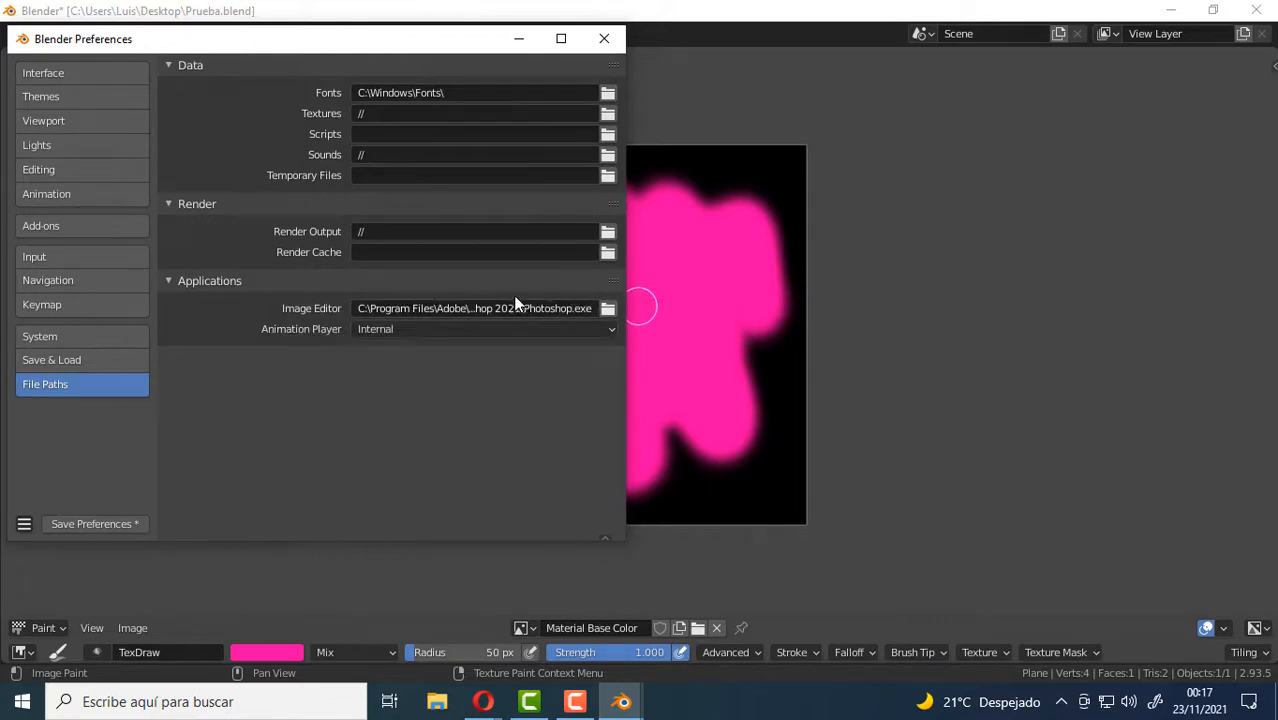
{"action": "left_click", "coordinate": [105, 522]}
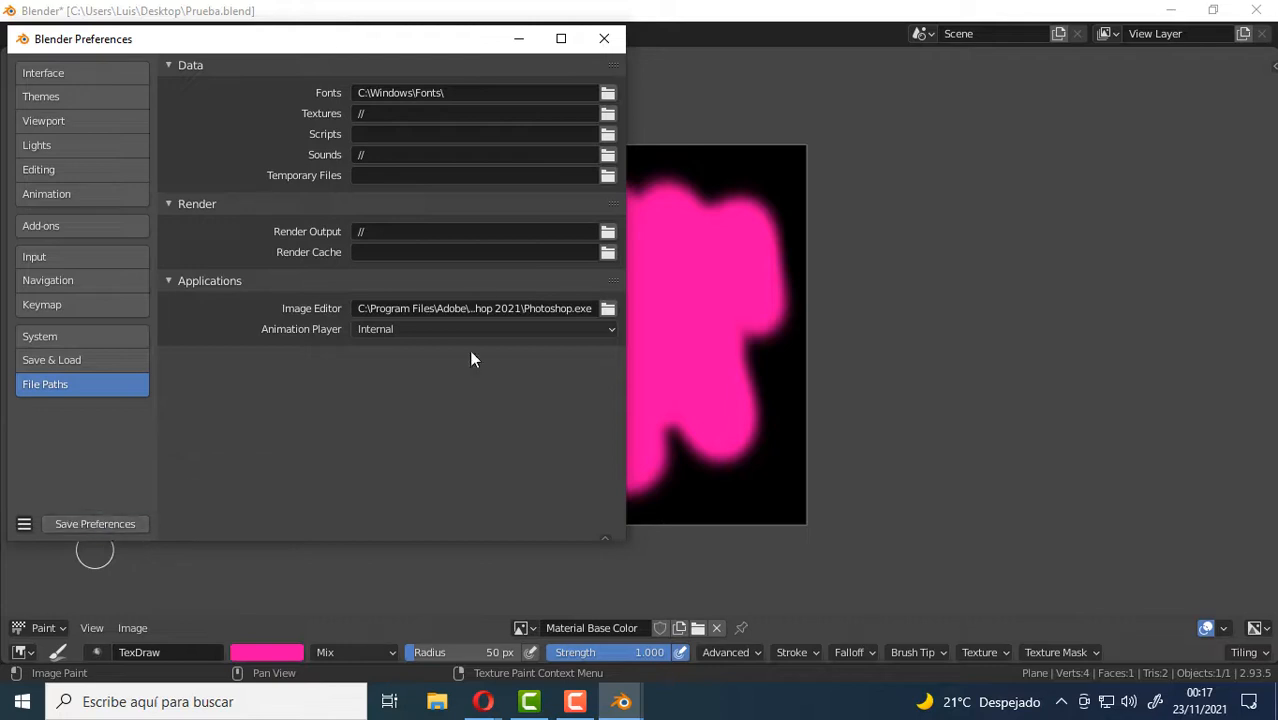
{"action": "left_click", "coordinate": [604, 38]}
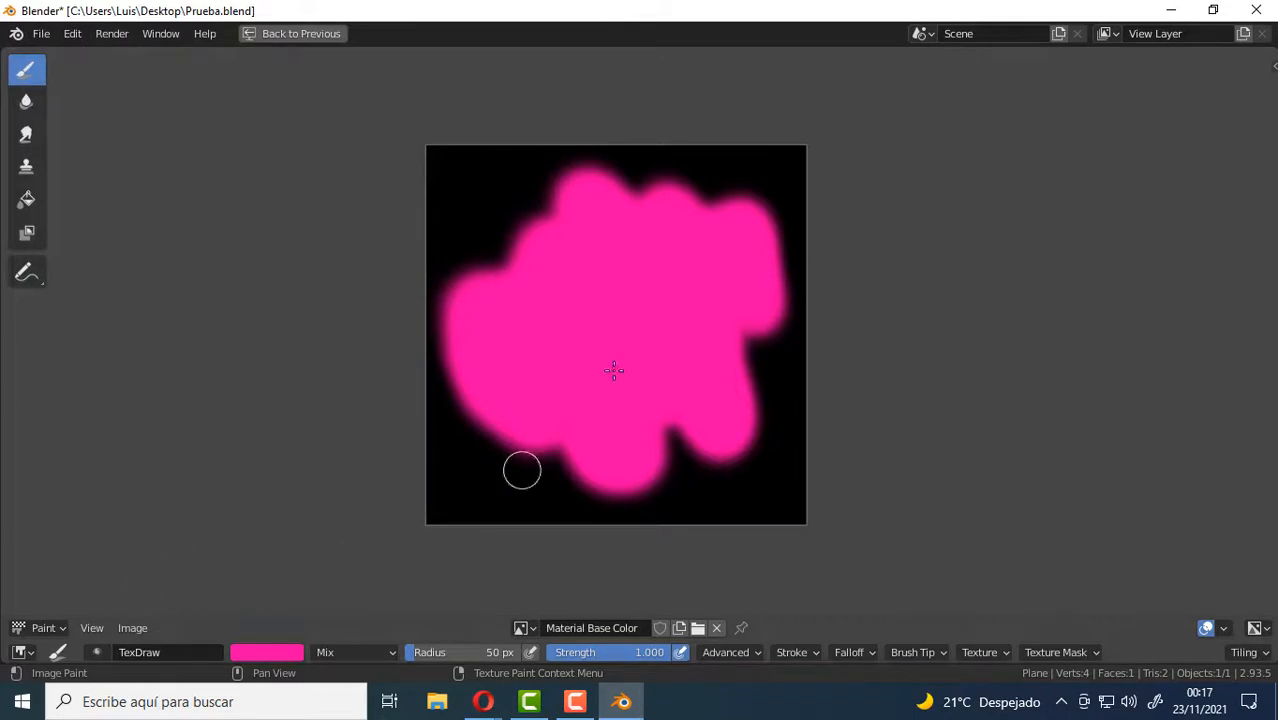
Open the Material Base Color image externally in Photoshop, leaving its missing color profile unmodified.
{"action": "left_click", "coordinate": [130, 628]}
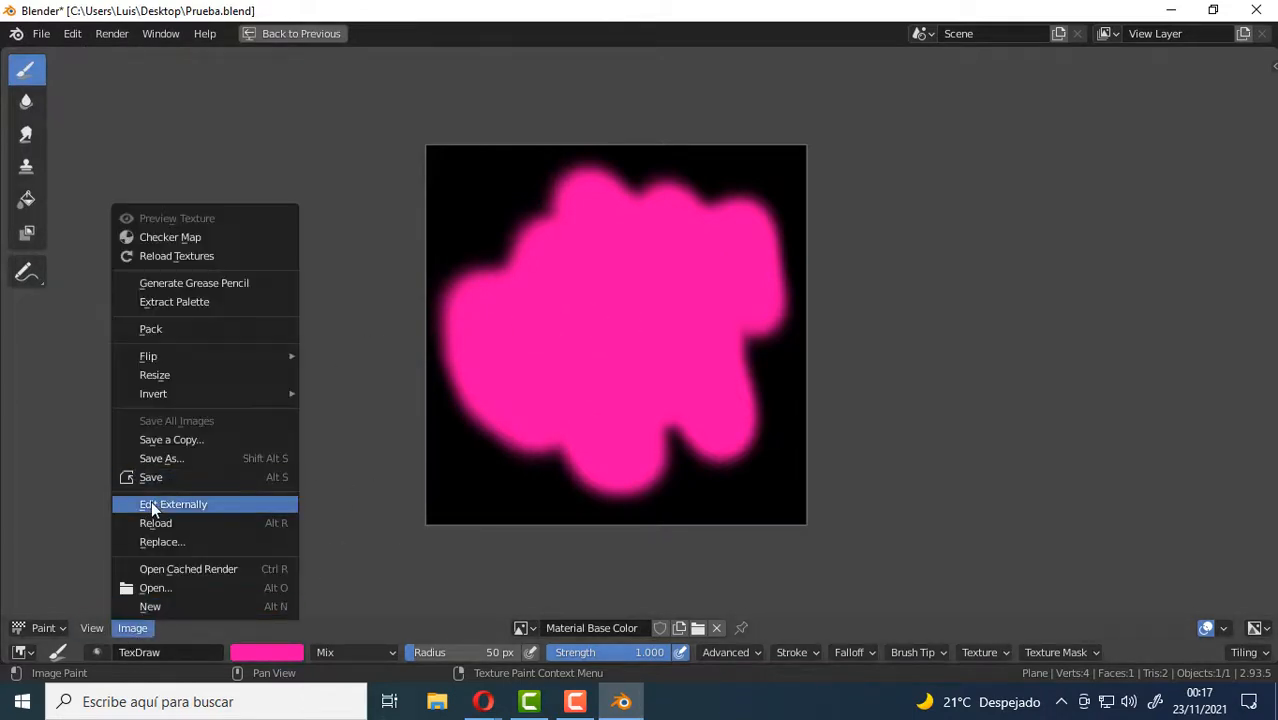
{"action": "left_click", "coordinate": [210, 503]}
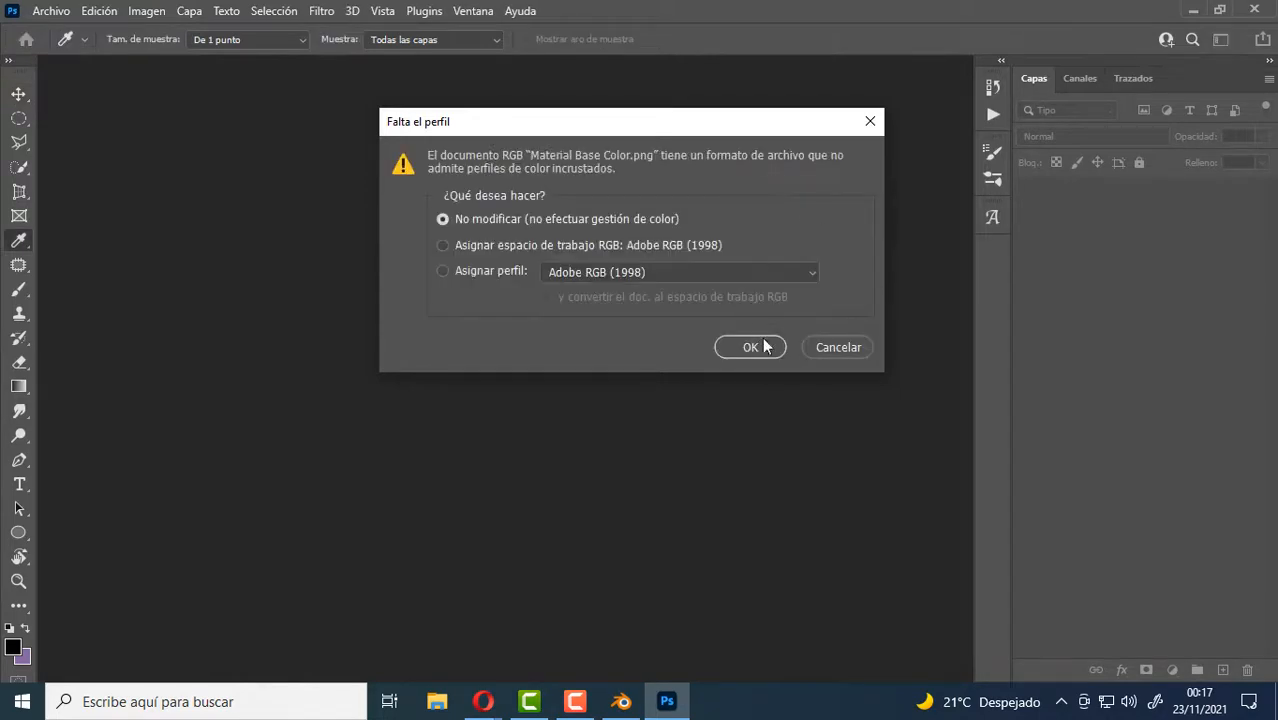
{"action": "left_click", "coordinate": [759, 347]}
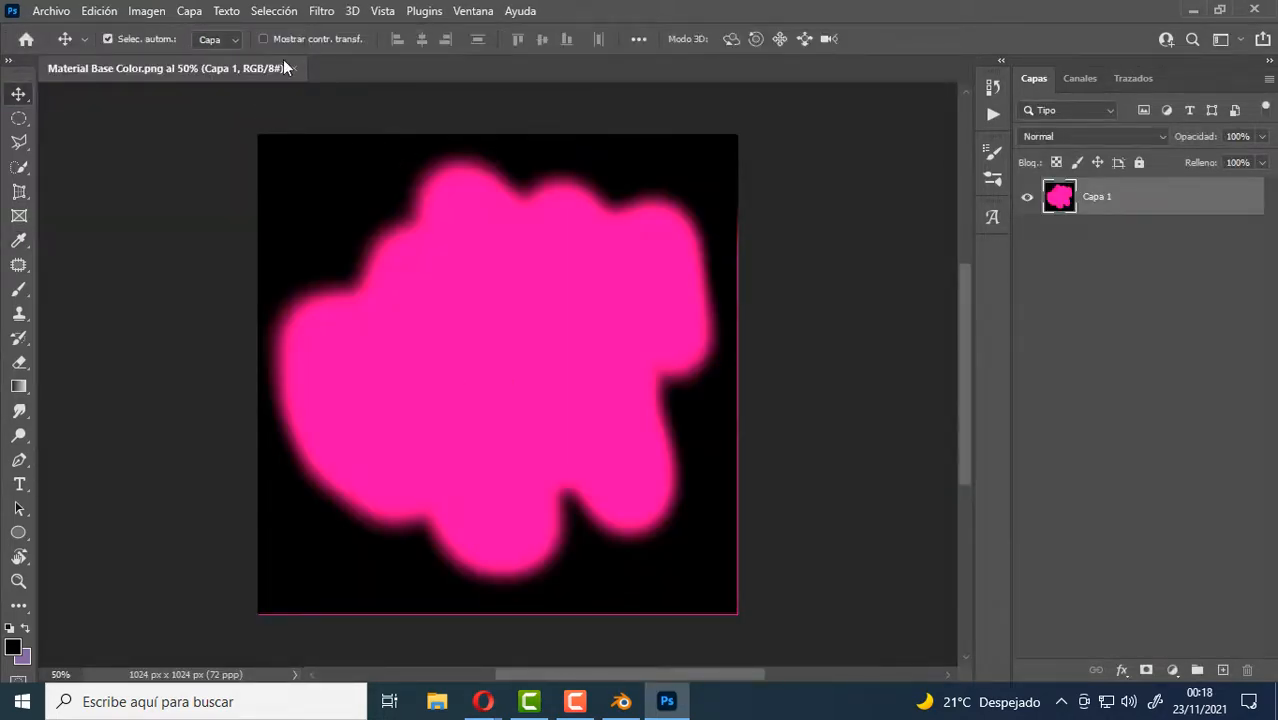
Close Photoshop without changing the image and return to Blender.
{"action": "left_click", "coordinate": [1256, 10]}
{"action": "left_click", "coordinate": [1256, 10]}
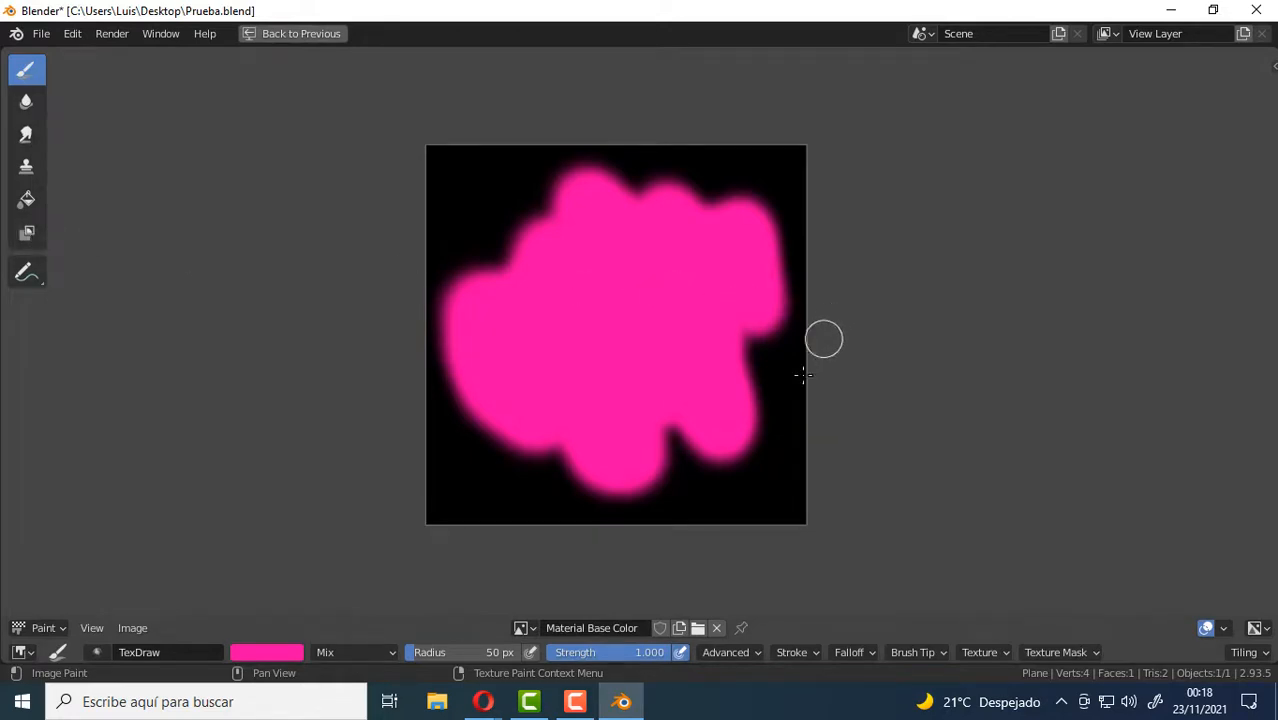
Examine the painted Material Base Color image up close and as a whole in the maximized image editor.
{"action": "scroll", "coordinate": [810, 360], "scroll_direction": "up", "scroll_amount": 2}
{"action": "scroll", "coordinate": [700, 350], "scroll_direction": "down", "scroll_amount": 1}
{"action": "middle_click_drag", "start_coordinate": [516, 285], "coordinate": [540, 298]}
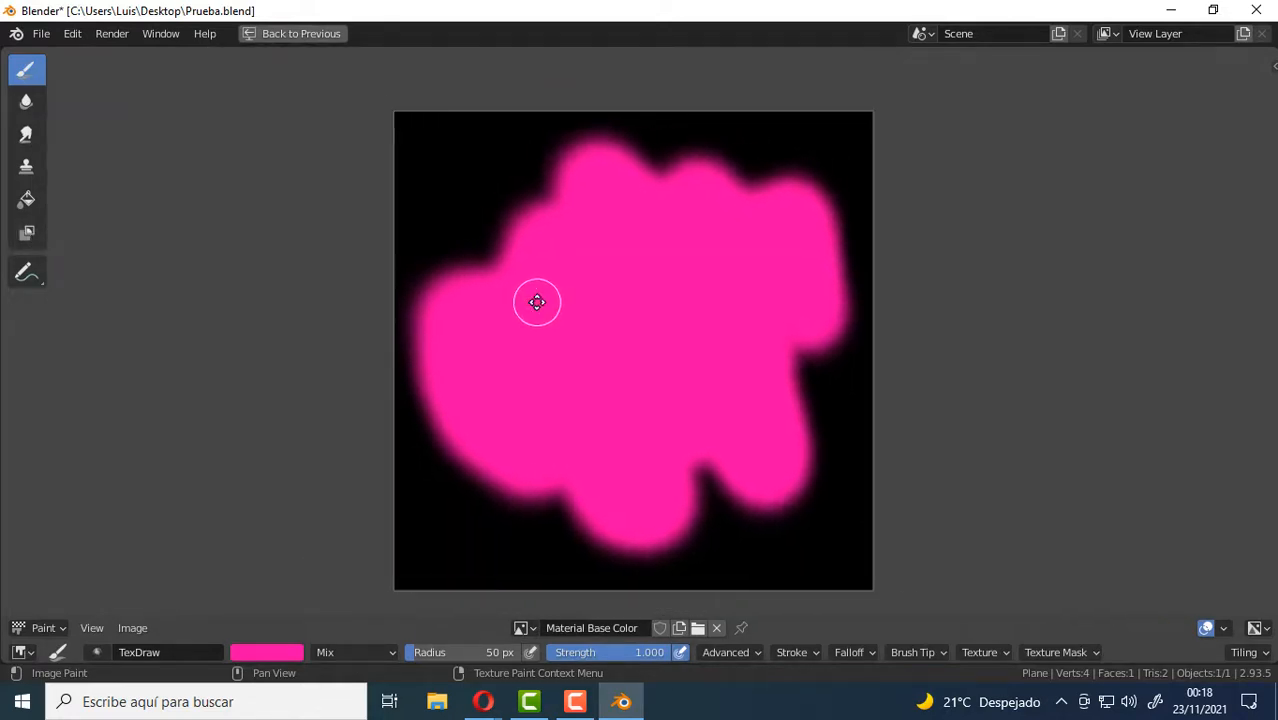
{"action": "scroll", "coordinate": [540, 298], "scroll_direction": "up", "scroll_amount": 1}
{"action": "scroll", "coordinate": [545, 288], "scroll_direction": "up", "scroll_amount": 1}
{"action": "middle_click_drag", "start_coordinate": [558, 214], "coordinate": [476, 270]}
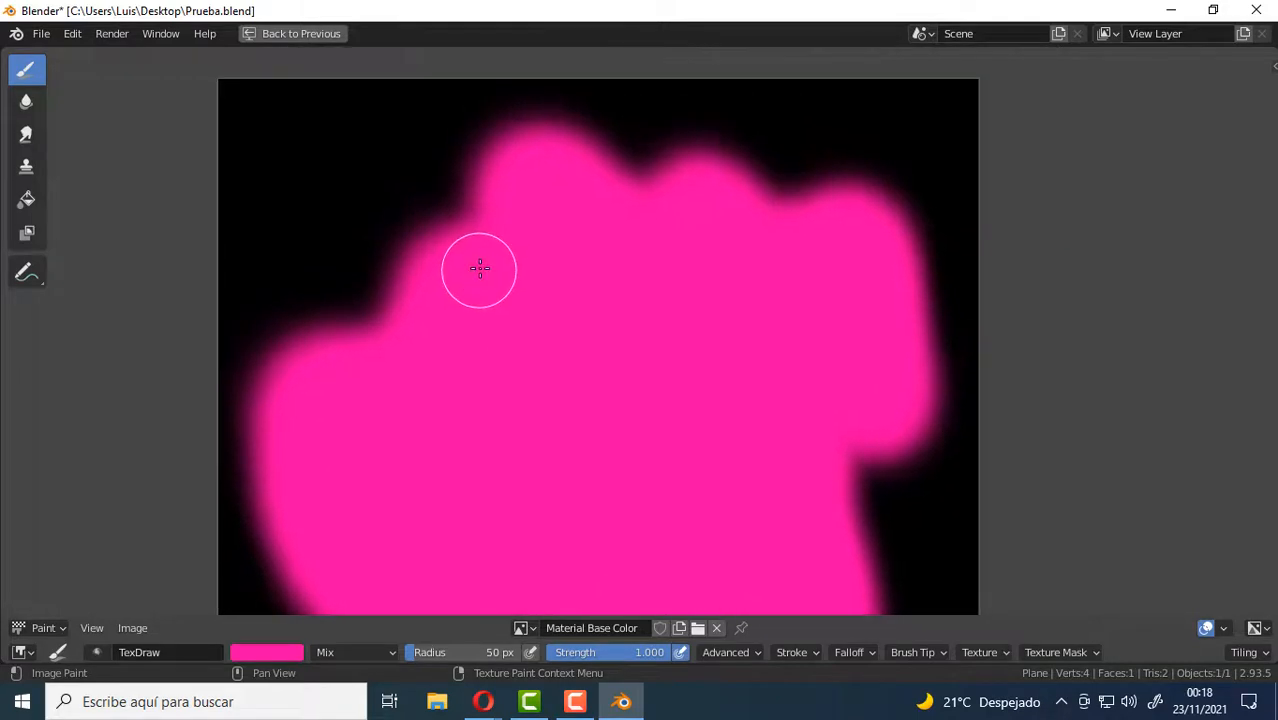
{"action": "scroll", "coordinate": [483, 267], "scroll_direction": "down", "scroll_amount": 2}
{"action": "middle_click_drag", "start_coordinate": [588, 322], "coordinate": [639, 274]}
{"action": "scroll", "coordinate": [645, 298], "scroll_direction": "up", "scroll_amount": 1}
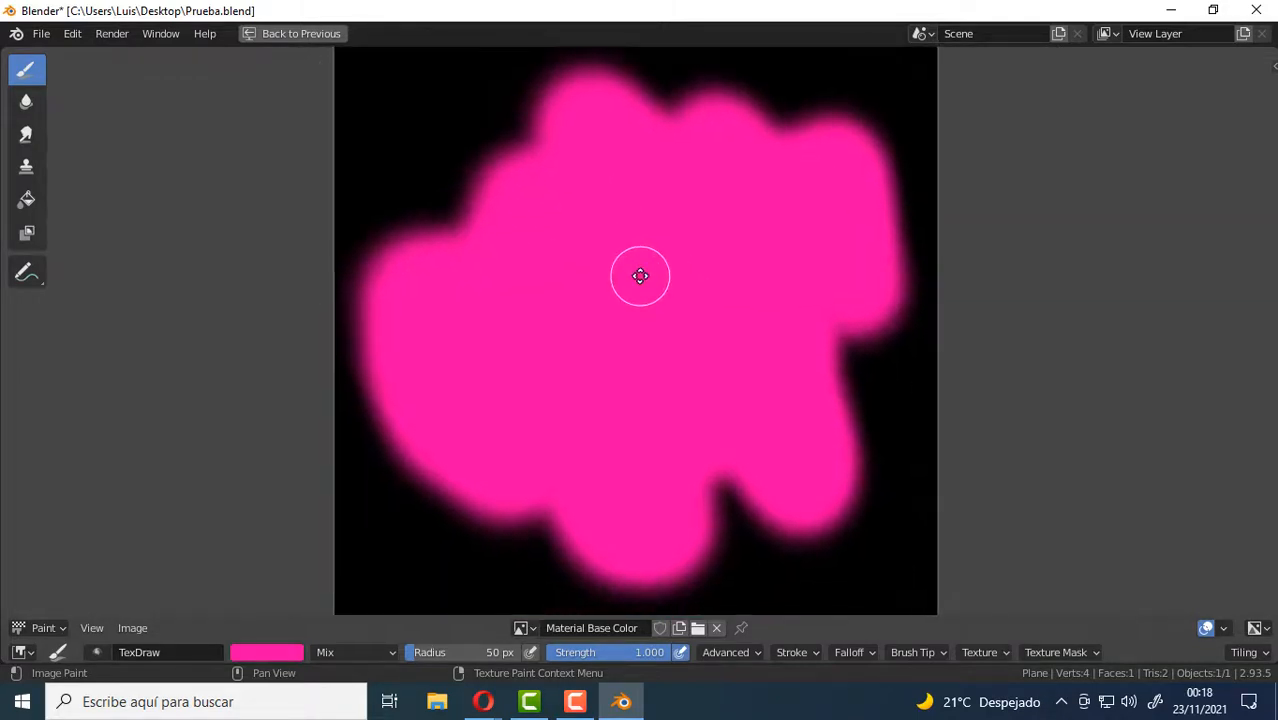
{"action": "scroll", "coordinate": [633, 310], "scroll_direction": "down", "scroll_amount": 1}
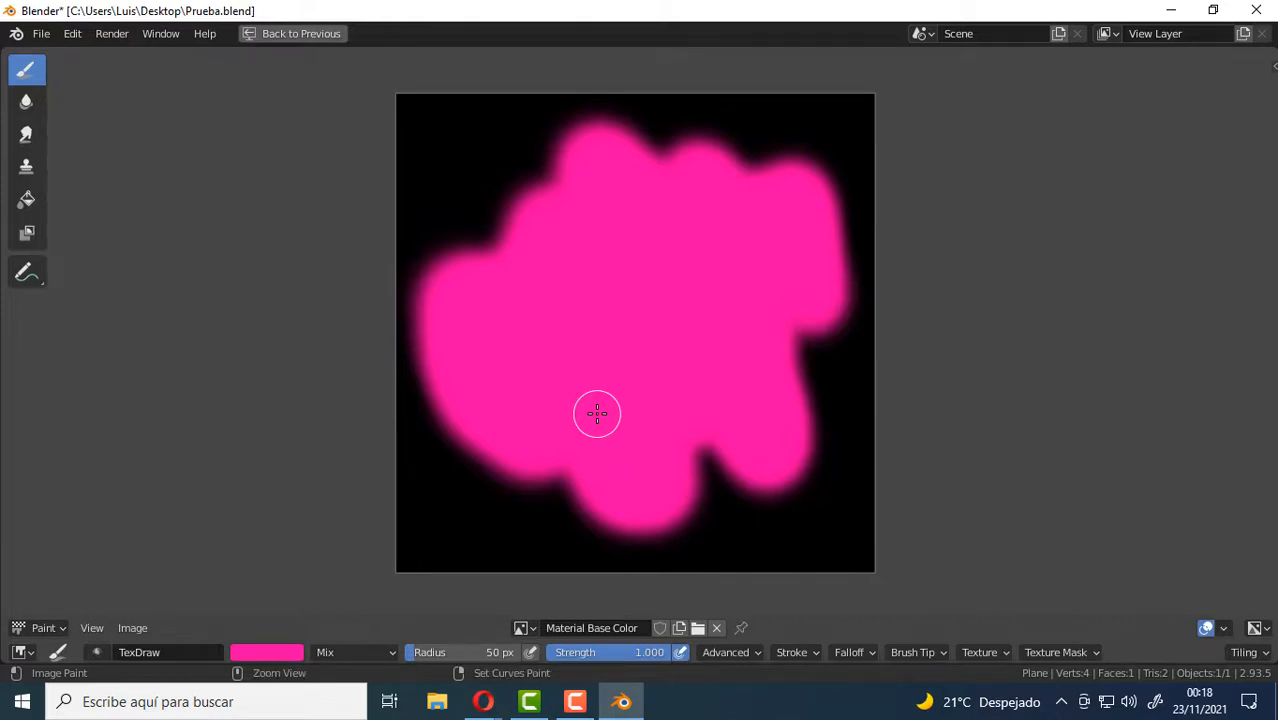
Restore the image editor from its maximized state to the full Texture Paint layout and view the painted plane from above.
{"action": "key", "text": "ctrl+space"}
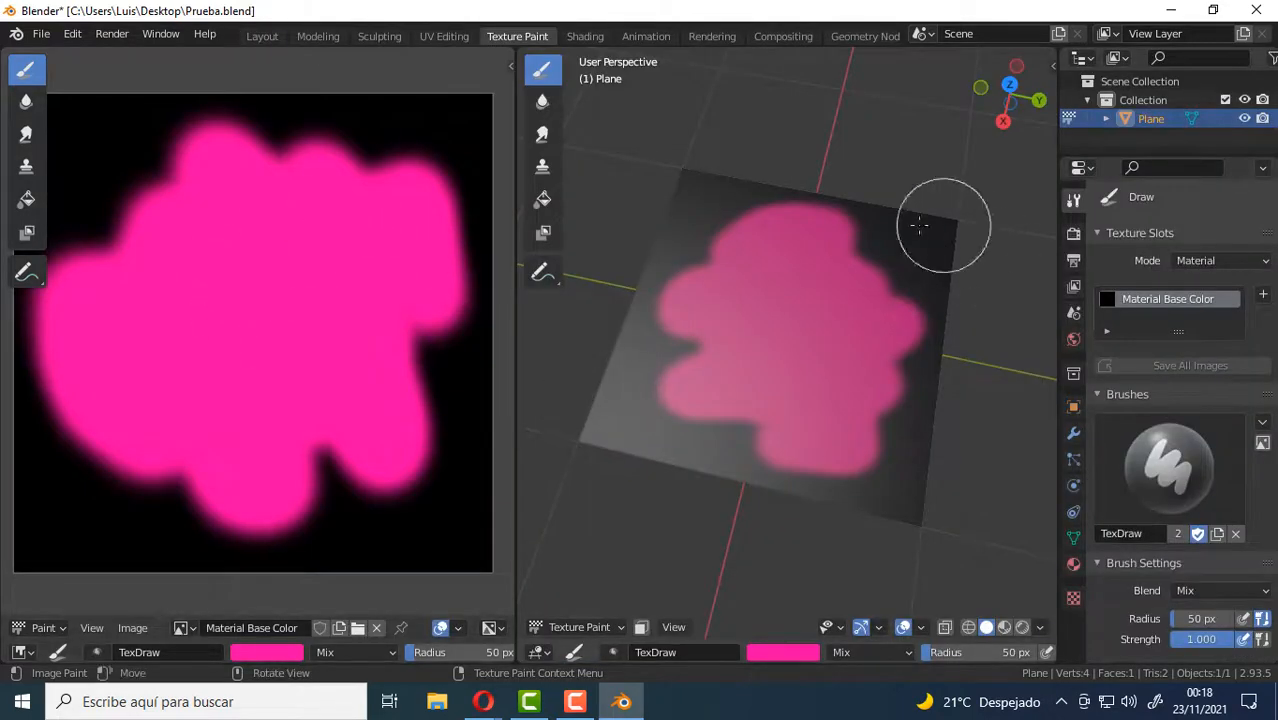
{"action": "mouse_move", "coordinate": [705, 380]}
{"action": "middle_mouse_down"}
{"action": "mouse_move", "coordinate": [693, 388]}
{"action": "mouse_move", "coordinate": [765, 408]}
{"action": "mouse_move", "coordinate": [930, 390]}
{"action": "mouse_move", "coordinate": [813, 408]}
{"action": "mouse_move", "coordinate": [807, 448]}
{"action": "middle_mouse_up"}
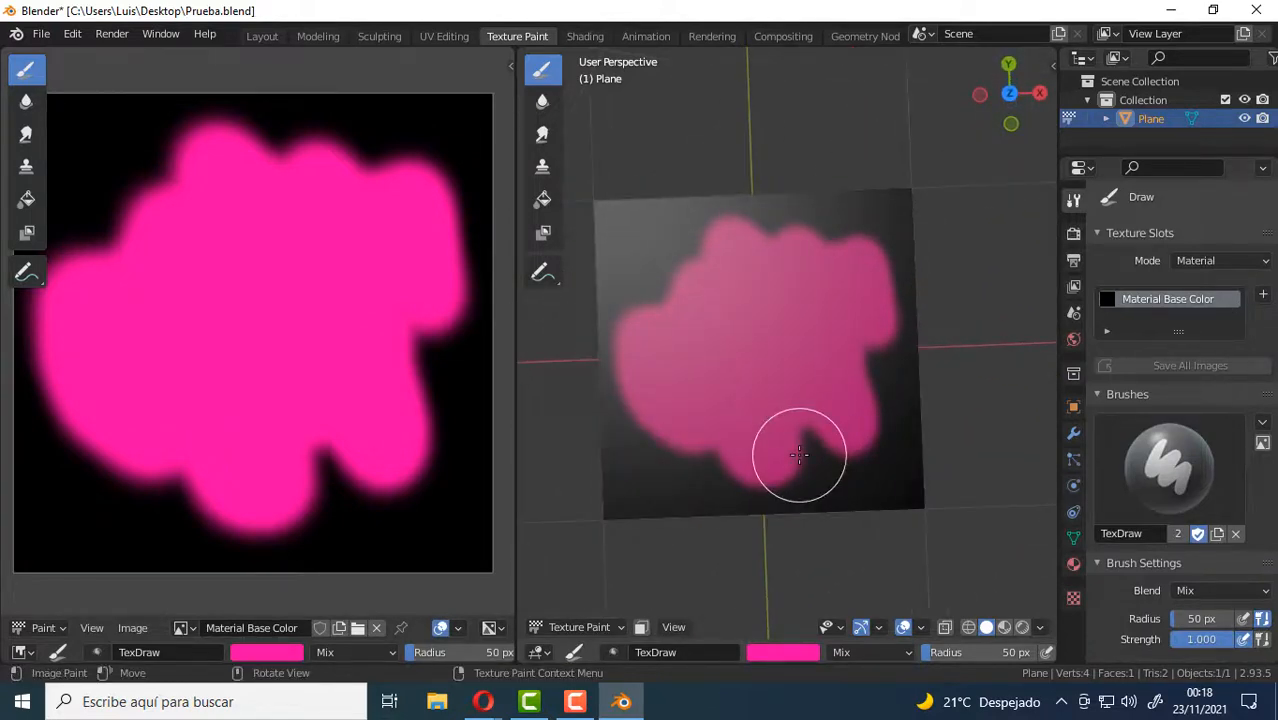